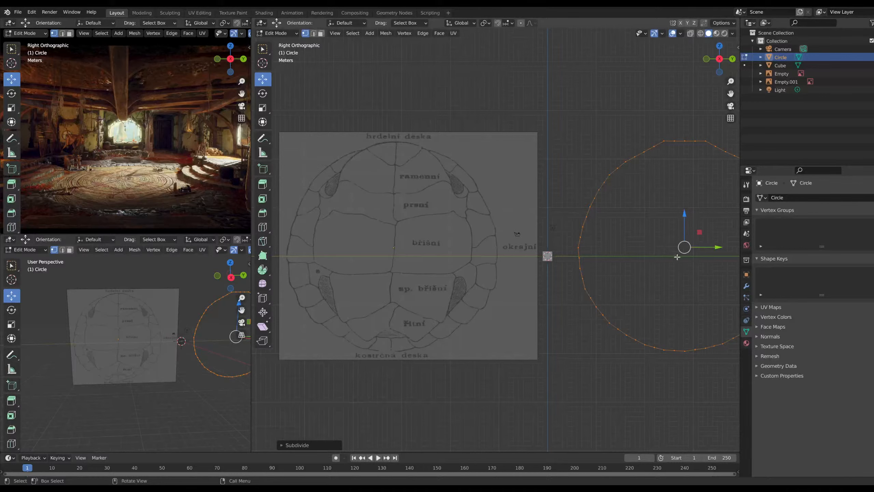
Return the subdivided circle to Object Mode and view it from the top
middle_click_drag(654, 241, 515, 235, "shift")
scroll(530, 234, "up", 4)
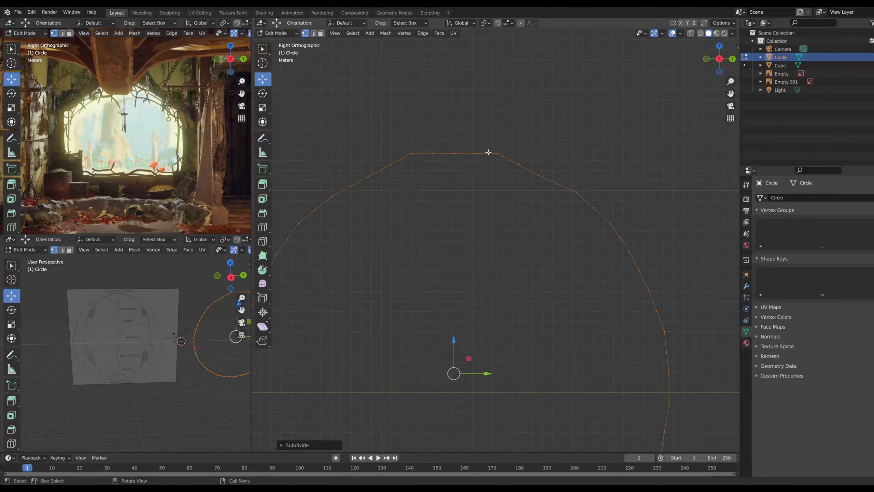
scroll(489, 152, "up", 3)
middle_click_drag(429, 126, 500, 163, "shift")
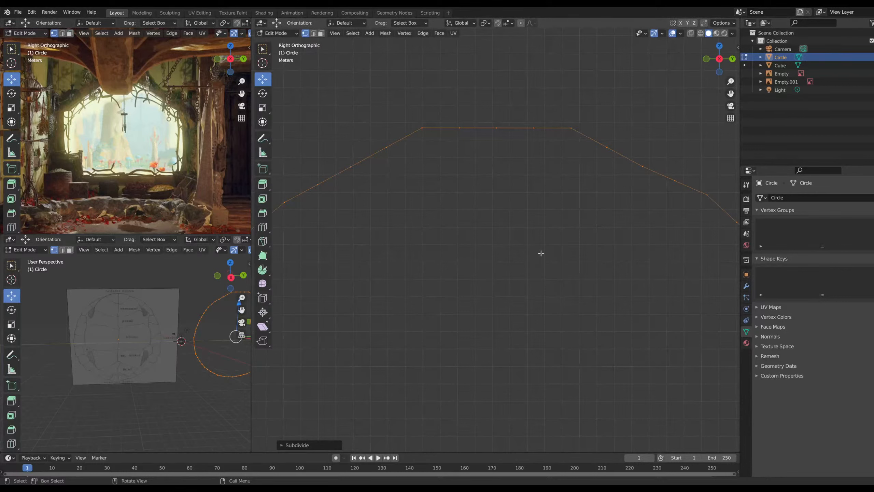
left_click(277, 33)
left_click(279, 45)
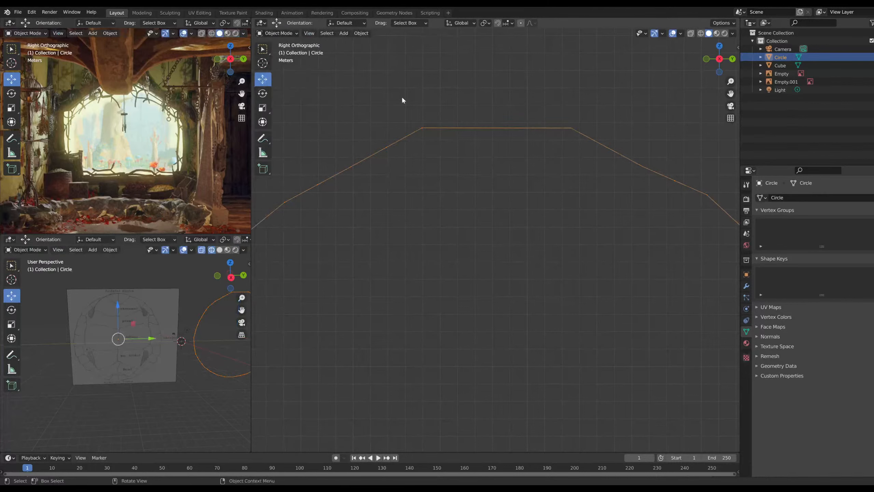
scroll(530, 159, "down", 3)
middle_click_drag(562, 214, 564, 179, "shift")
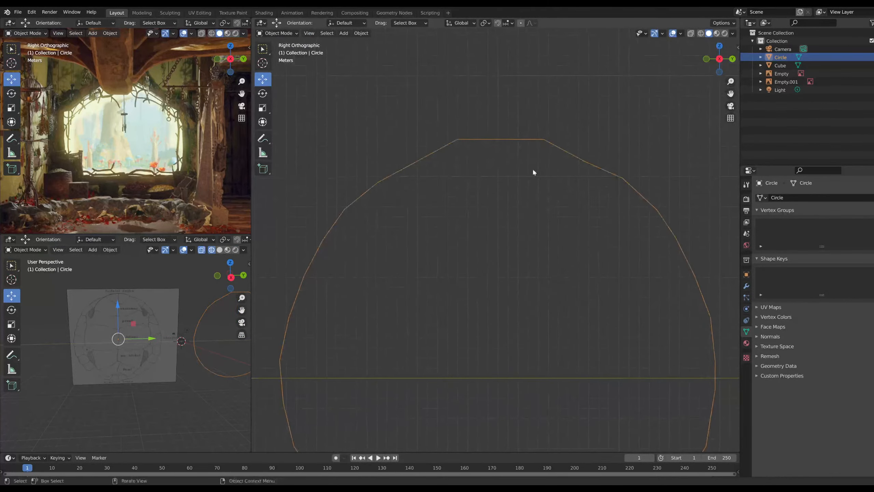
left_click(719, 47)
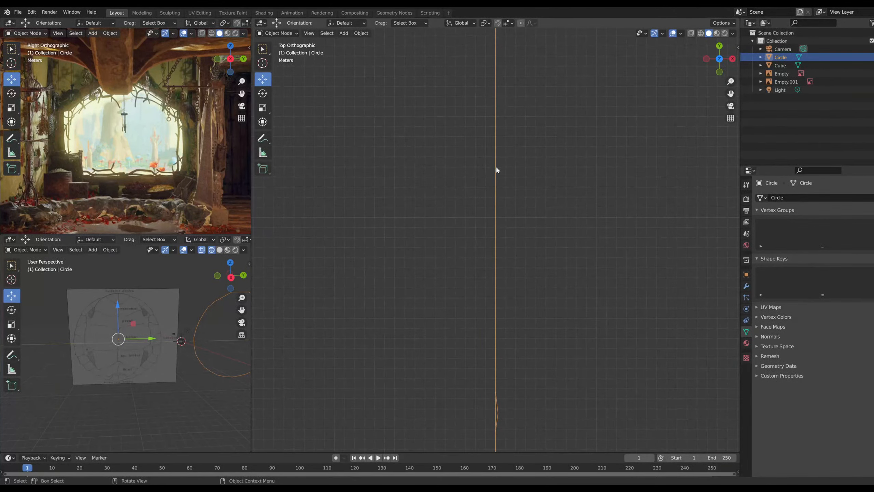
scroll(493, 193, "down", 4)
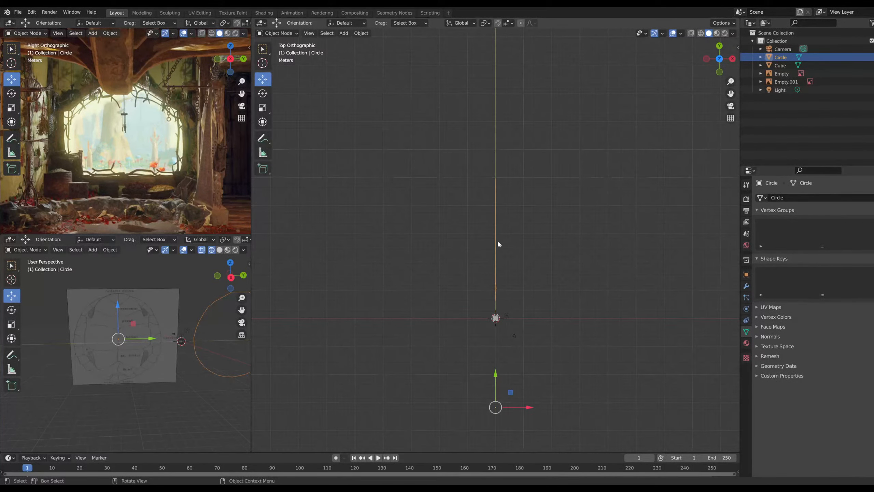
left_click(746, 285)
left_click(746, 297)
left_click(746, 308)
left_click(746, 321)
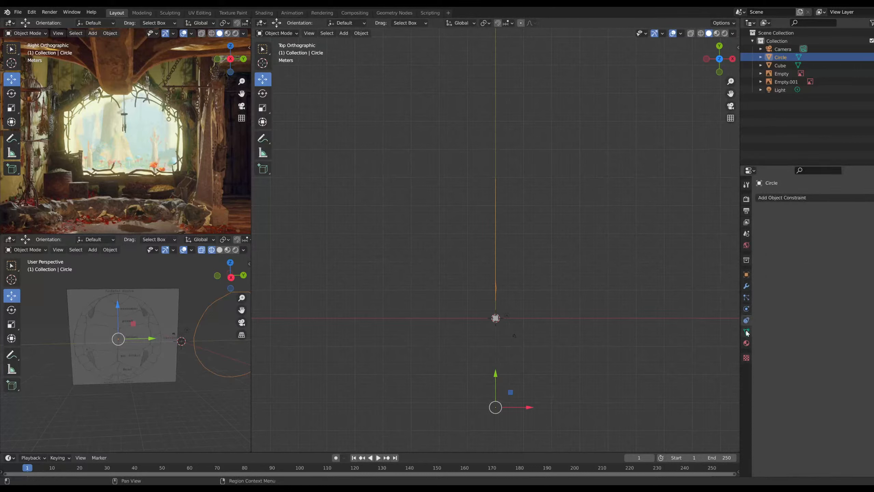
left_click(746, 331)
left_click(746, 343)
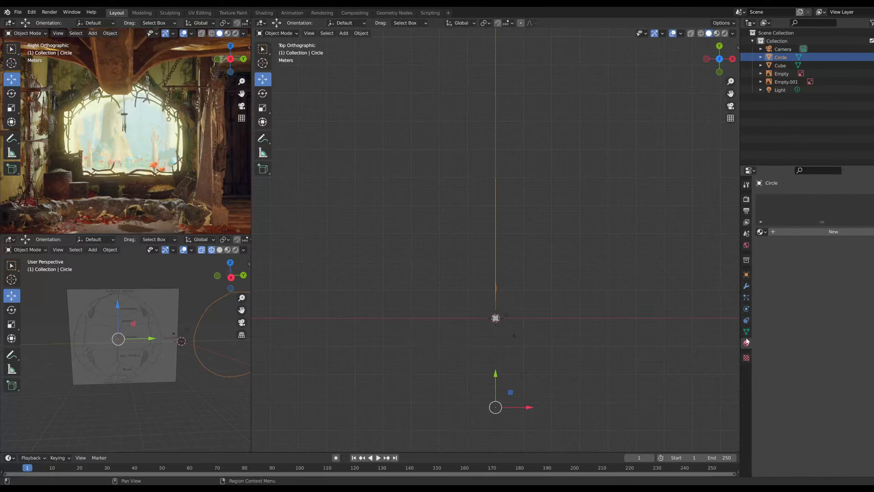
left_click(746, 244)
left_click(746, 260)
left_click(746, 185)
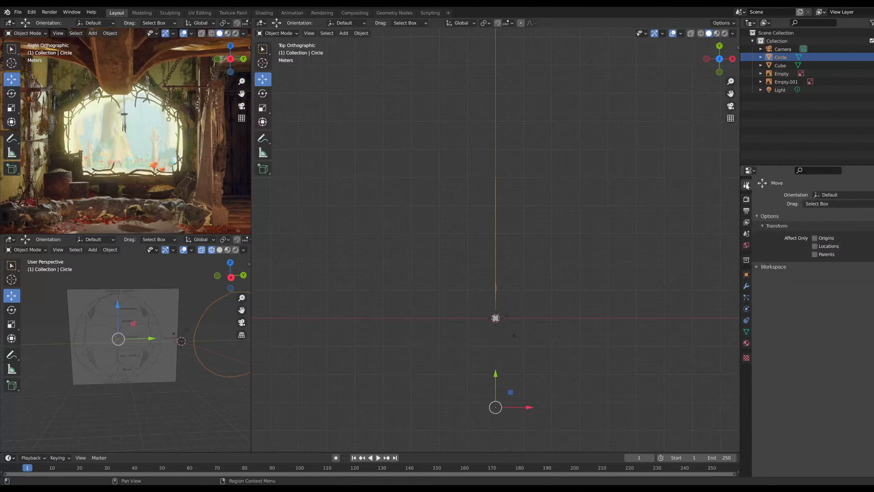
left_click_drag(473, 187, 511, 208)
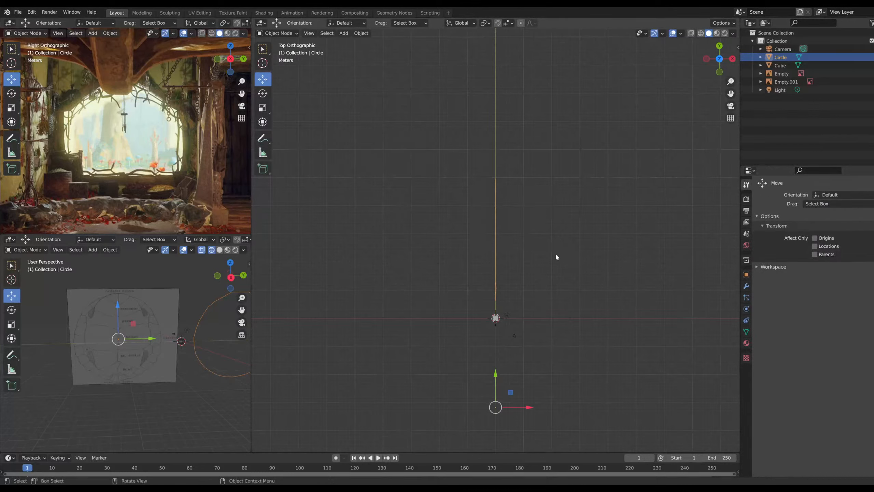
Rotate the circle about the global Y axis until it lies nearly flat
left_click(263, 96)
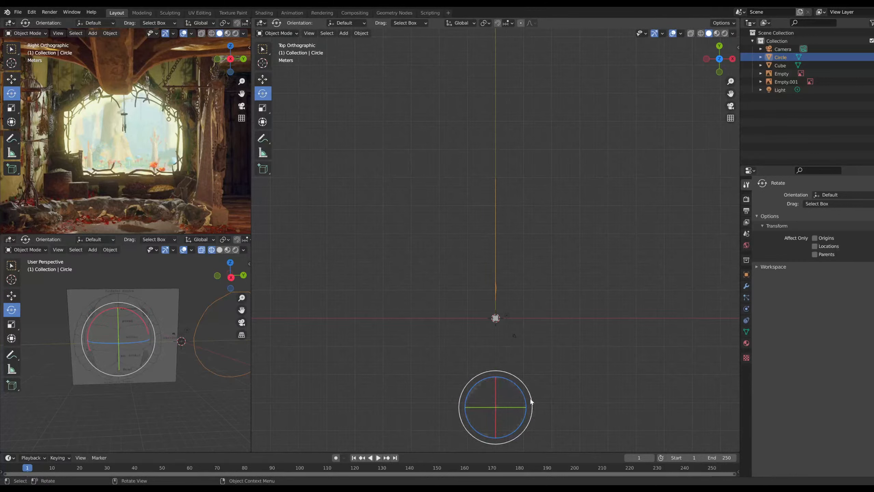
left_click_drag(522, 409, 496, 404)
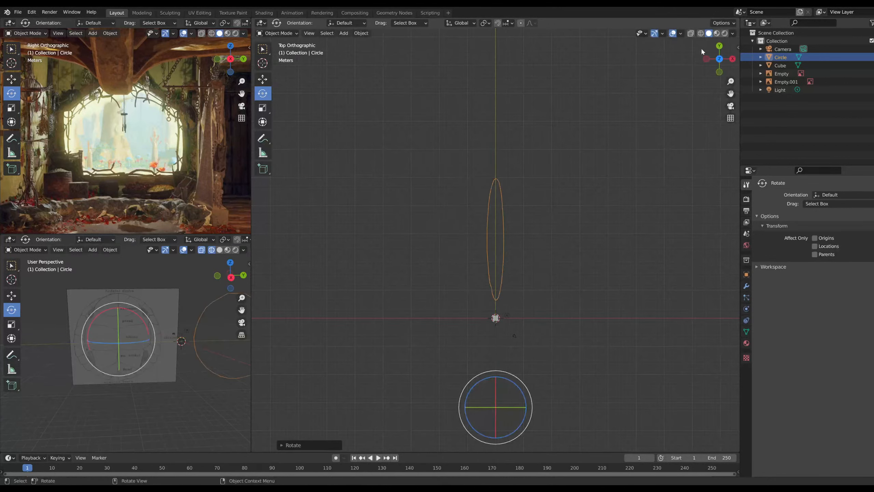
left_click(732, 59)
left_click_drag(328, 289, 323, 271)
Set the circle's rotation to 360° on X, 0° on Y and 90° on Z
left_click(746, 274)
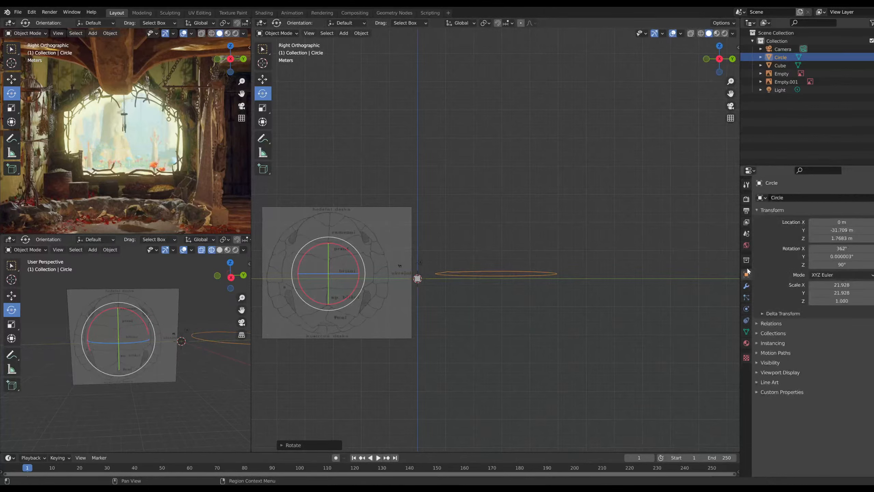
left_click(857, 248)
type("360")
key("Return")
left_click(850, 256)
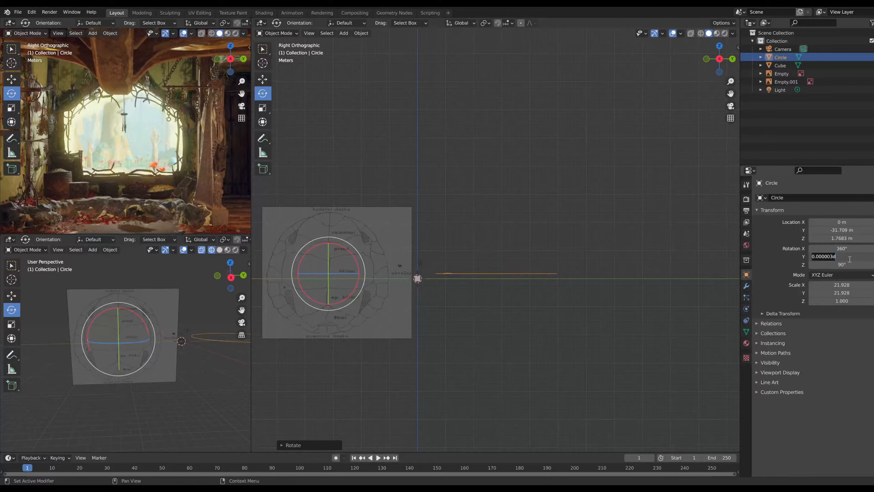
type("0")
key("Return")
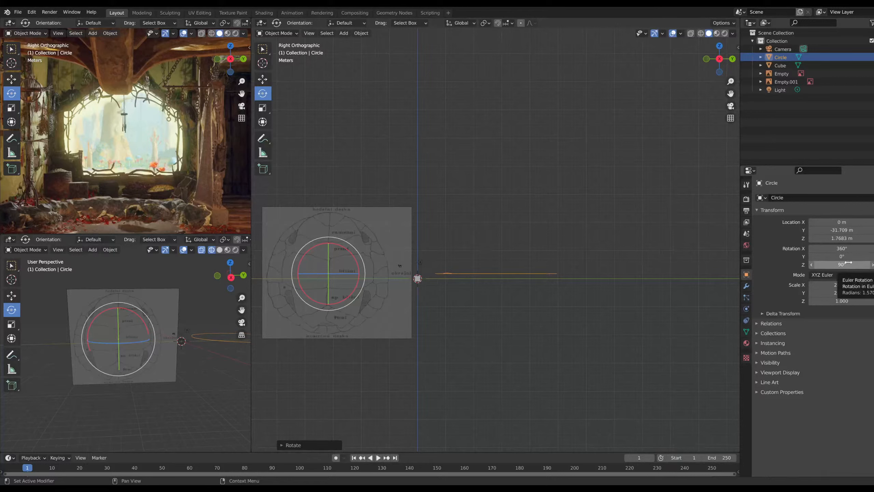
left_click(848, 263)
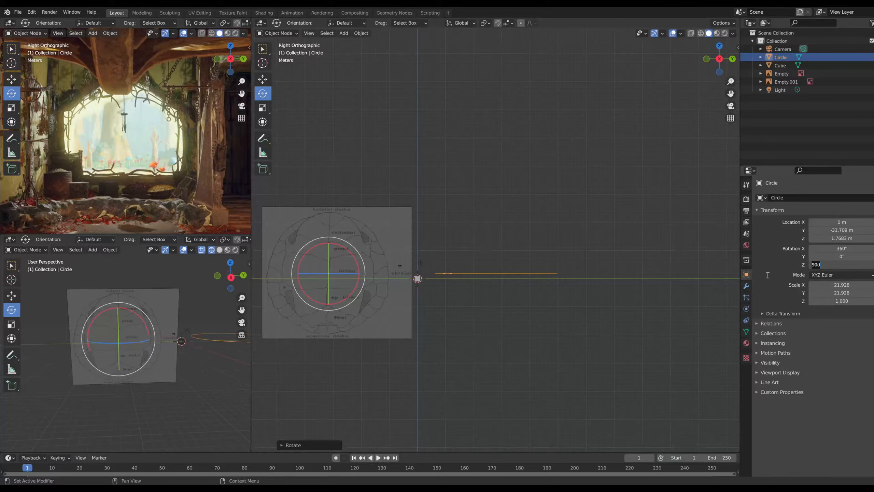
key("Return")
Reselect the flat circle and enter Edit Mode near the raised bump in its outline
left_click(581, 278)
scroll(502, 282, "up", 6)
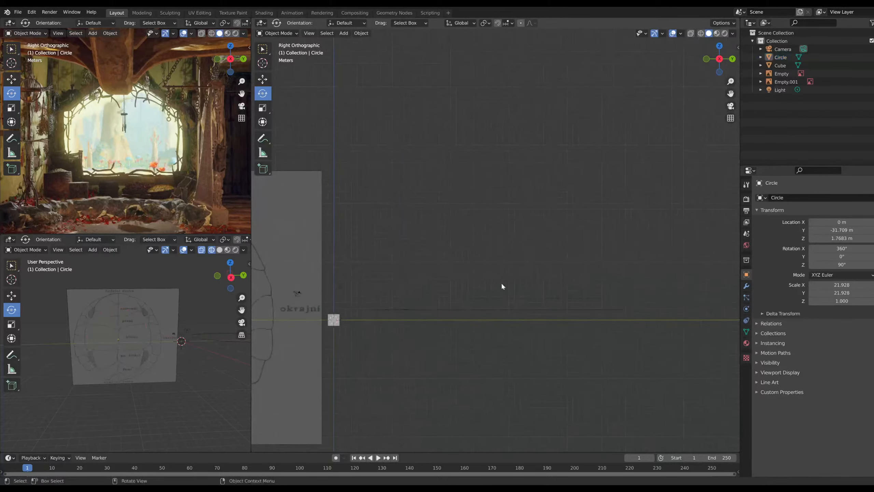
scroll(566, 309, "up", 6)
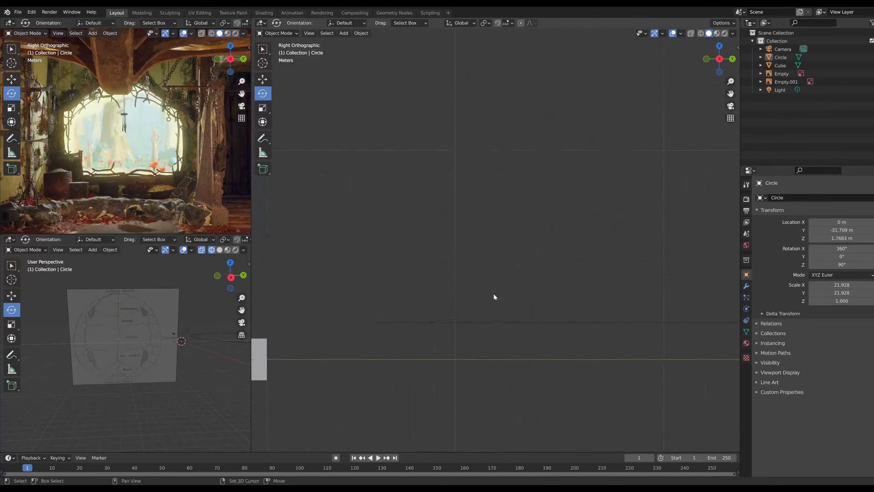
left_click(471, 330)
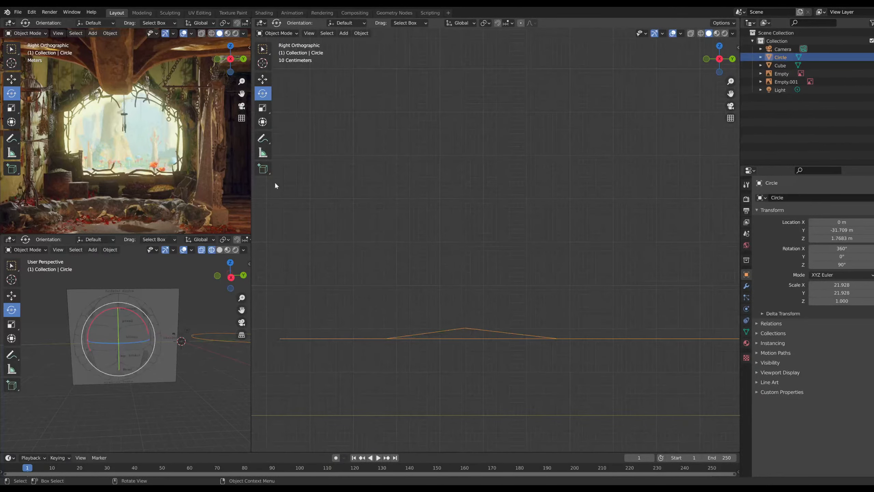
left_click(277, 33)
left_click(282, 50)
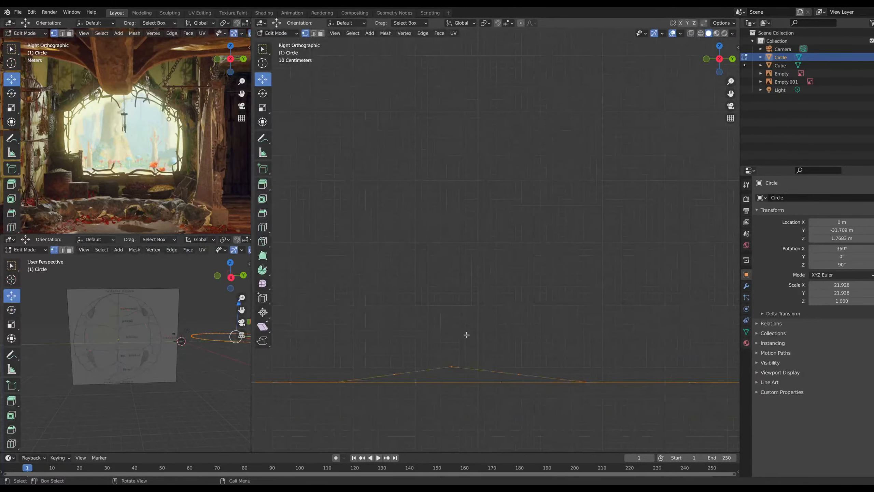
left_click(449, 310)
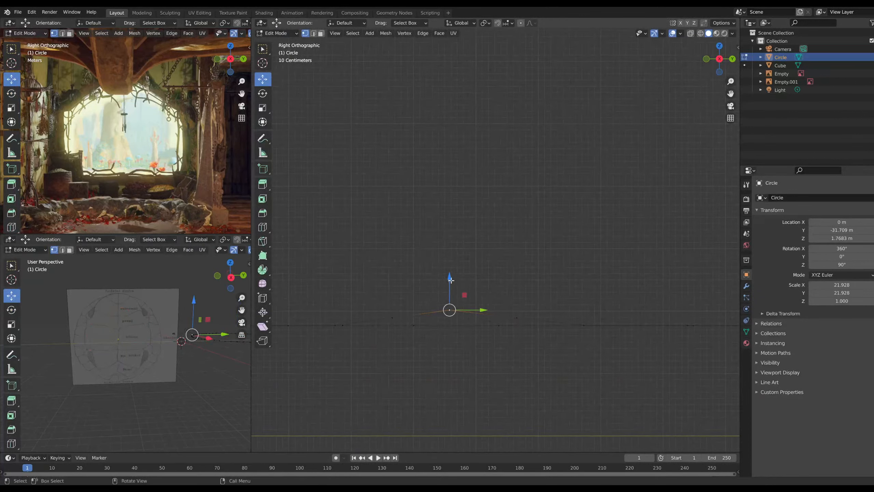
left_click_drag(451, 280, 451, 295)
key("ctrl+z")
Lower the group of vertices forming the circle's bump along Z, and lower its peak vertex towards the rest of the outline
left_click_drag(384, 305, 533, 324)
left_click_drag(454, 285, 454, 296)
scroll(476, 278, "up", 6)
middle_click_drag(410, 375, 486, 237, "shift")
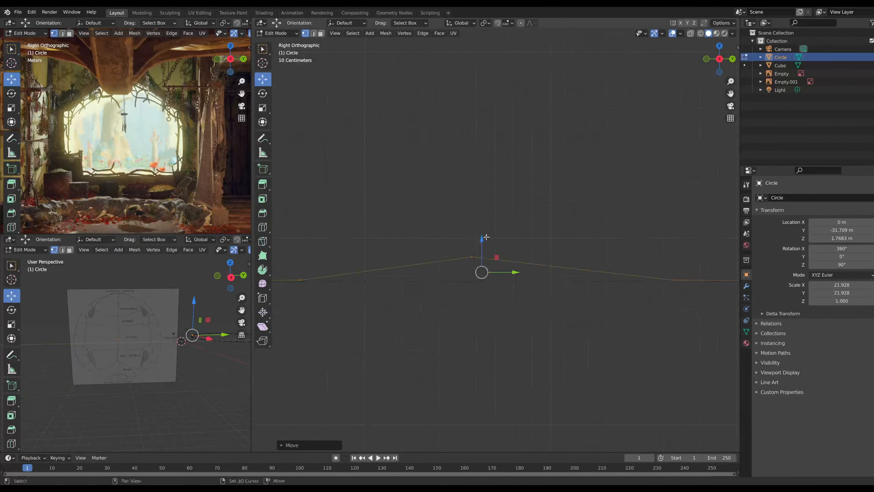
left_click(472, 256)
left_click_drag(472, 224, 472, 249)
View the whole circle from the top and enlarge the viewport showing the reference painting
middle_click_drag(507, 302, 682, 220)
left_click(719, 51)
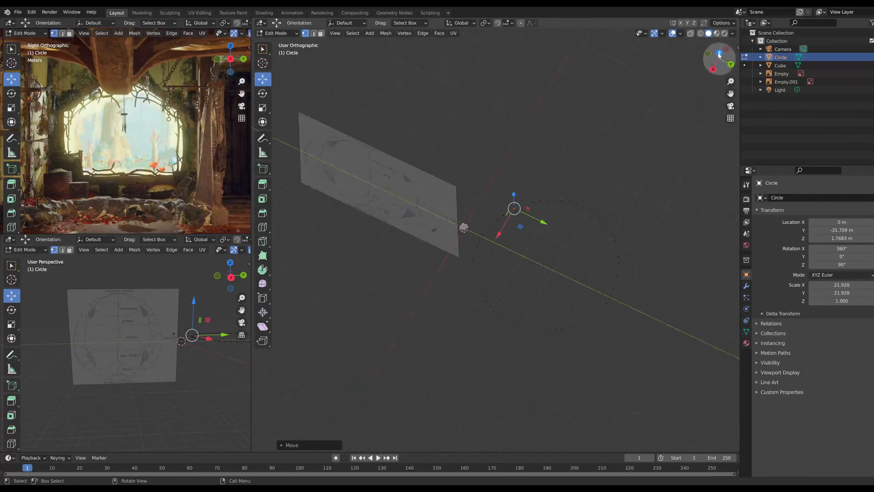
scroll(570, 230, "up", 4)
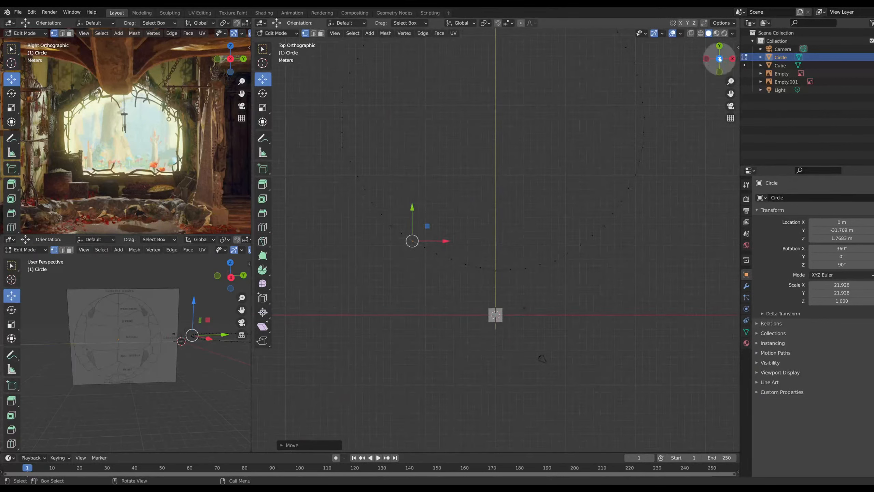
middle_click_drag(539, 155, 570, 289, "shift")
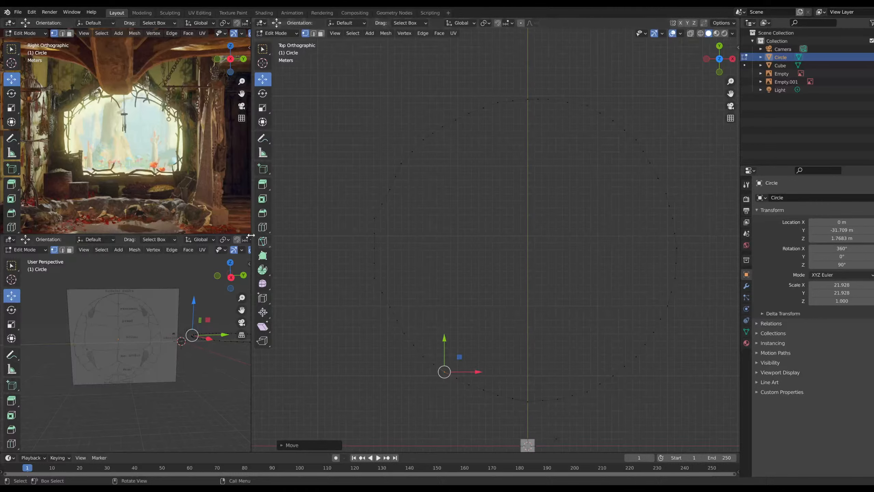
left_click_drag(251, 234, 290, 234)
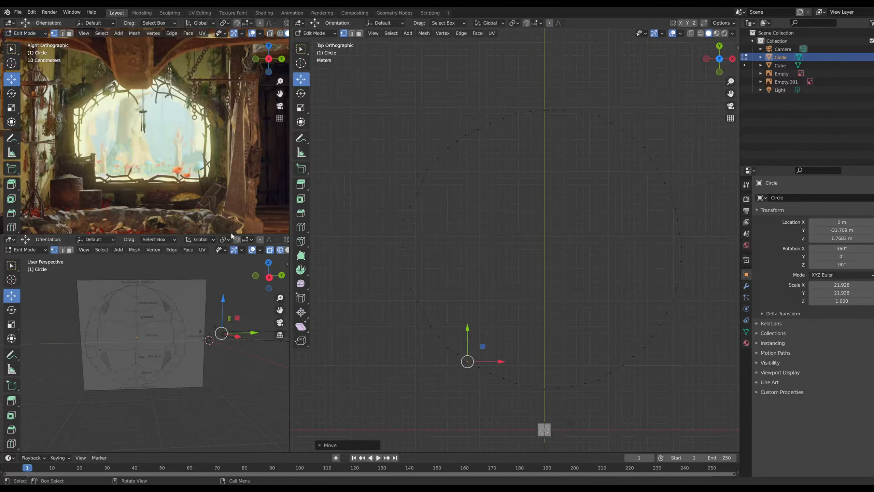
left_click_drag(231, 233, 231, 289)
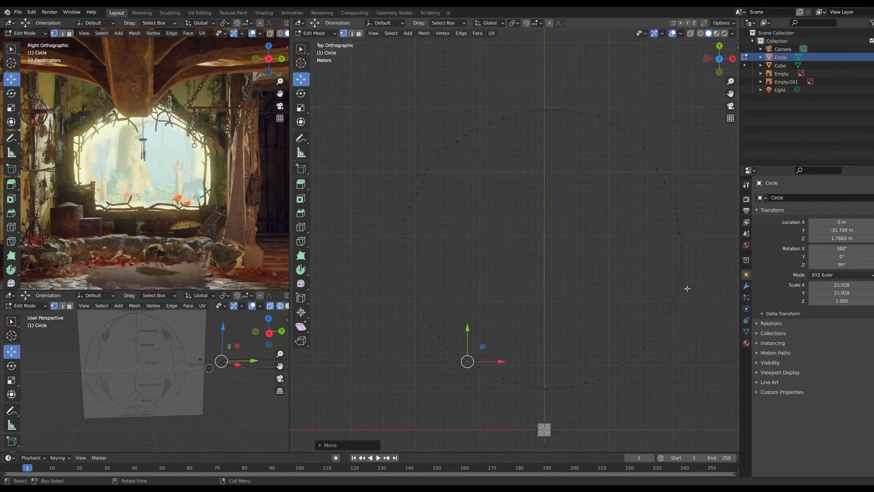
Return to Object Mode, deselect the circle and add a cube mesh
left_click(314, 33)
left_click(322, 43)
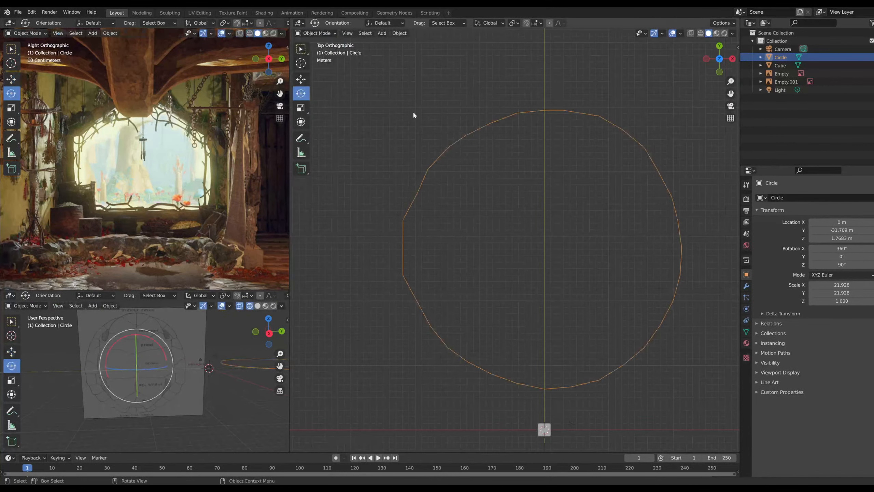
left_click_drag(493, 169, 464, 168, "shift")
left_click(652, 198)
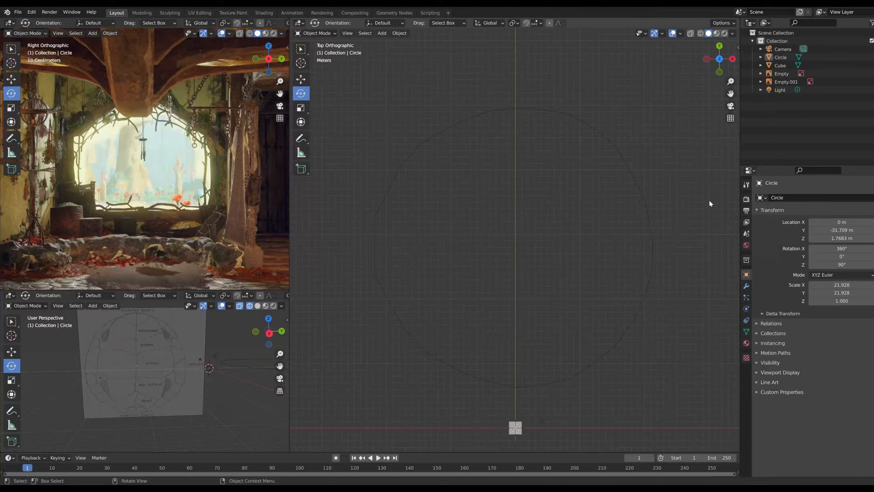
key("shift+a")
mouse_move(700, 204)
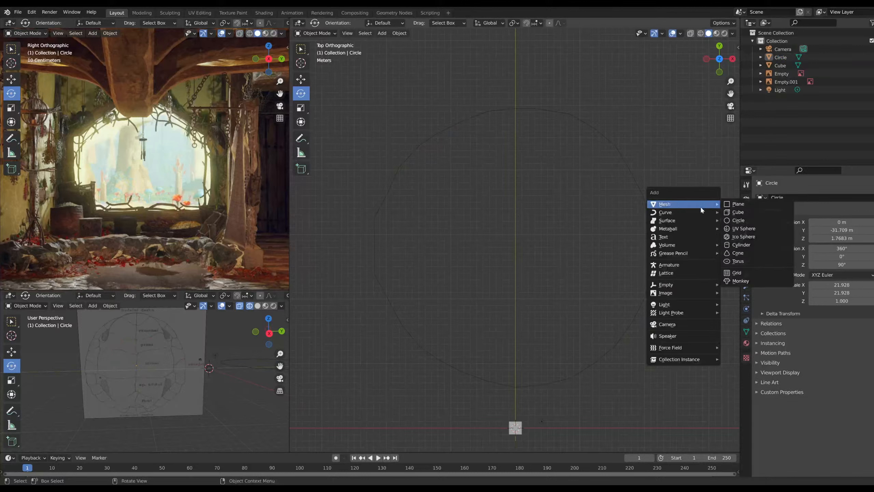
left_click(740, 212)
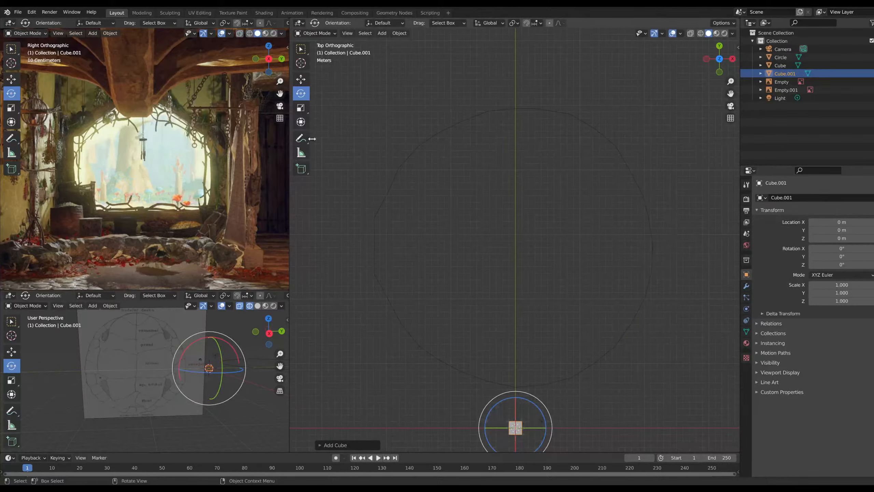
Move the new cube onto the circle's negative-X edge, at about X -20.68 m and Y 25.6 m
left_click(301, 79)
left_click_drag(515, 399, 516, 233)
left_click_drag(551, 263, 415, 258)
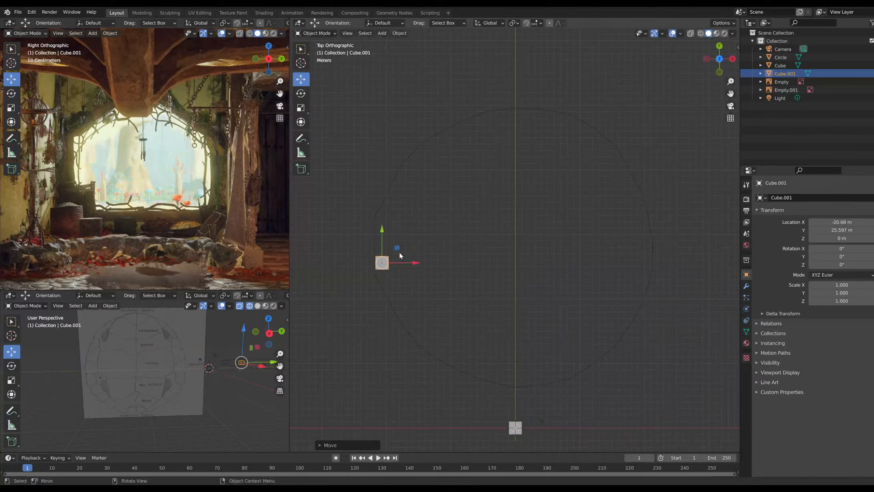
Stretch the cube along Y to a scale of about 4.17 and reposition it at about Y 28.35 m
left_click_drag(378, 232, 357, 95)
left_click(301, 108)
key("ctrl+z")
left_click(298, 81)
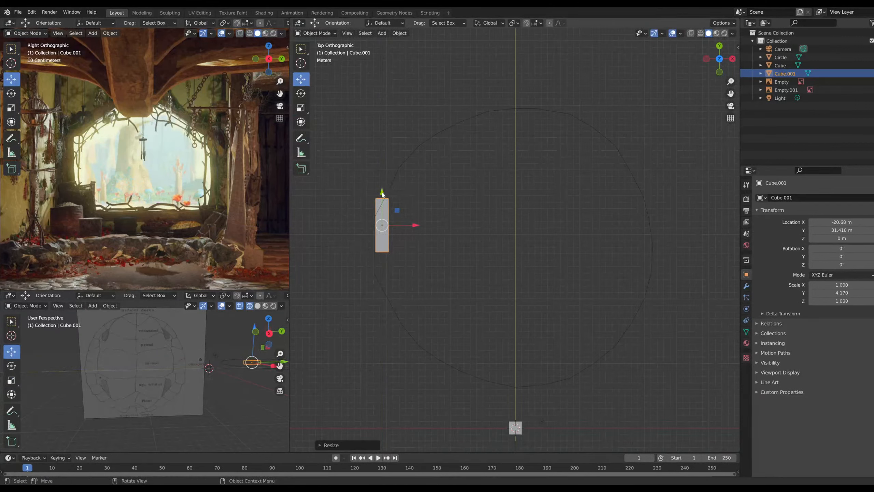
left_click_drag(382, 195, 365, 214)
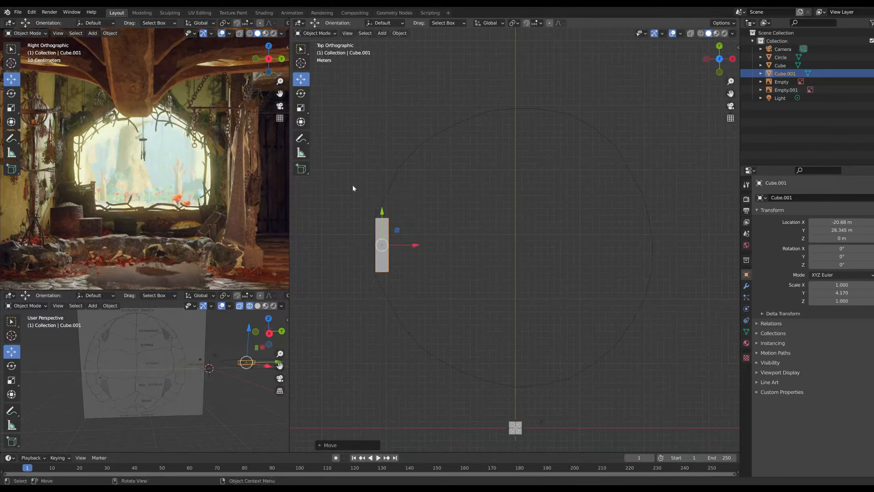
Thin the stretched cube to an X scale of about 0.3 and move it to about X -21.48 m on the circle's outline
left_click(301, 108)
mouse_move(413, 245)
left_mouse_down()
mouse_move(391, 245)
mouse_move(410, 243)
left_mouse_up()
left_click(301, 80)
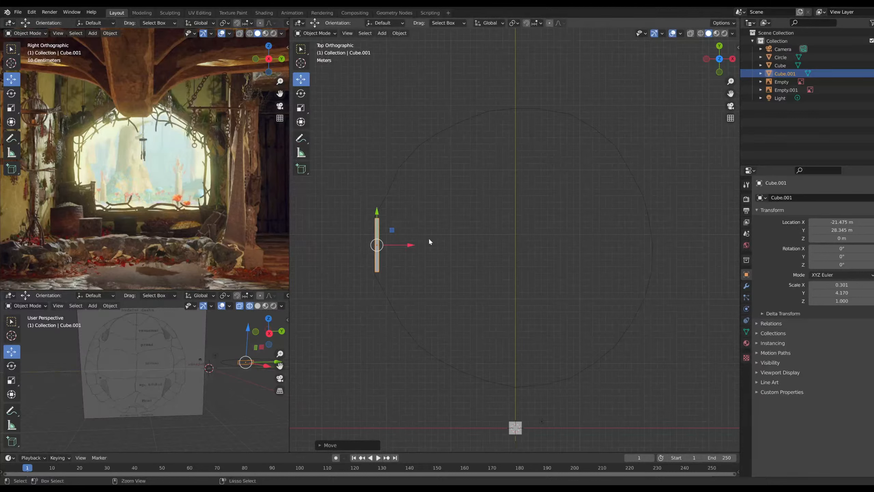
Paste a copy of the thin wall block and move it inward along X to about X -18.95 m
key("ctrl+v")
left_click_drag(409, 246, 430, 244)
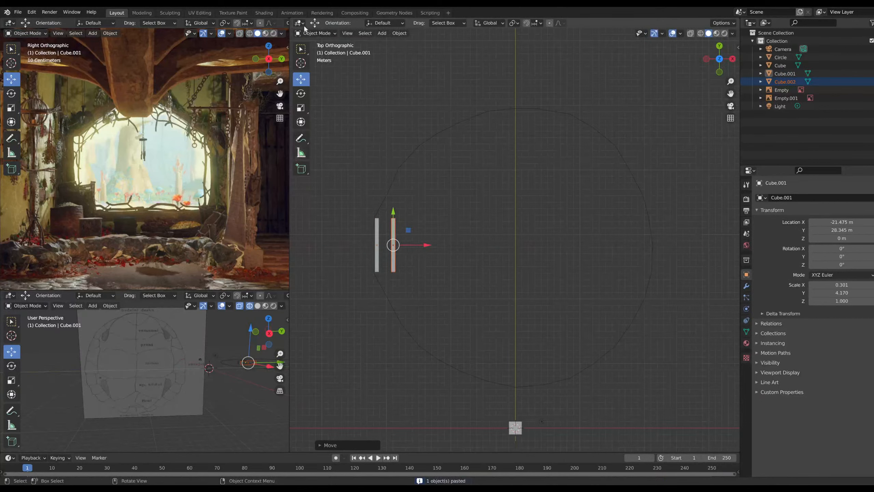
left_click(314, 33)
left_click(314, 52)
scroll(355, 213, "up", 2)
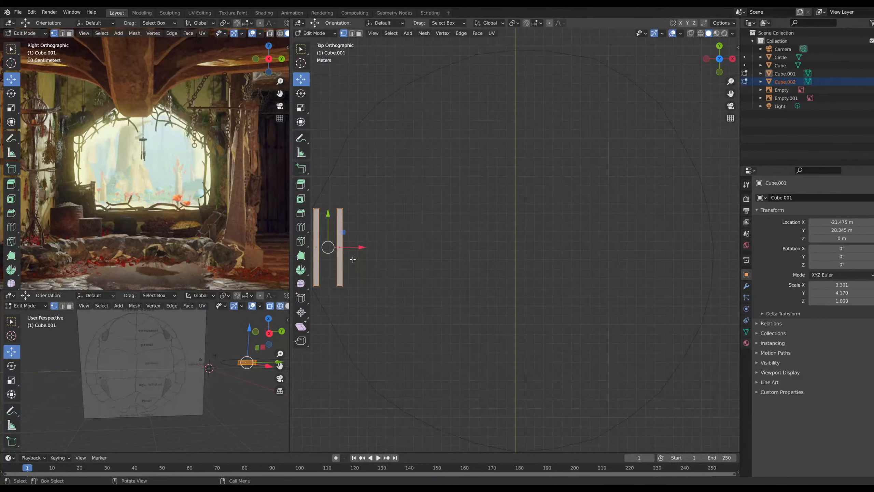
middle_click_drag(360, 257, 417, 269, "shift")
left_click(314, 33)
left_click(313, 45)
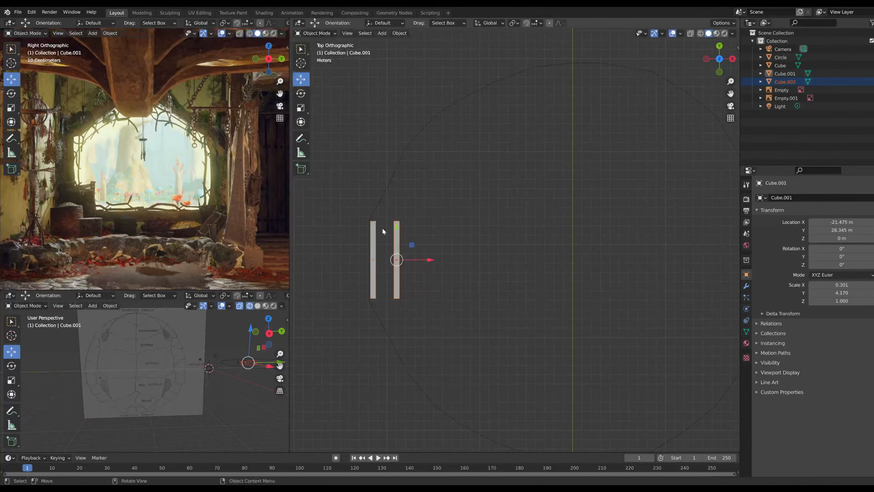
Select only the inner wall copy and put it into Edit Mode
left_click(399, 234)
left_click(323, 33)
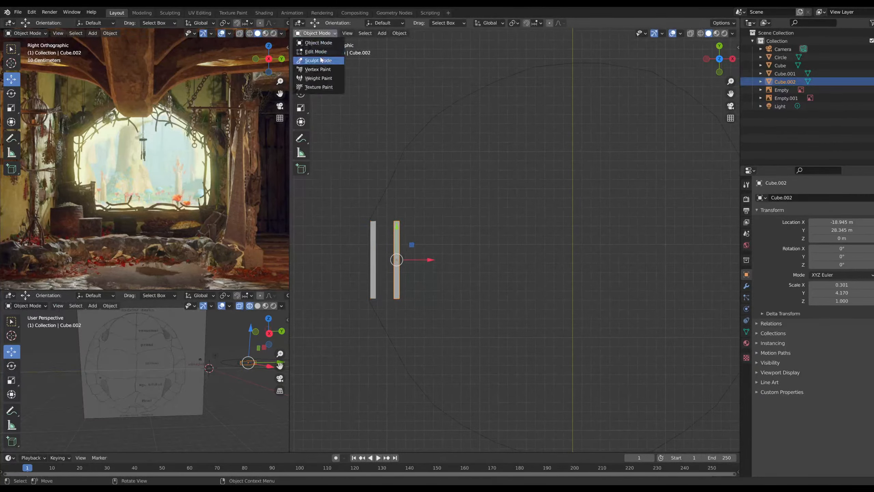
left_click(318, 60)
left_click(319, 34)
left_click(319, 53)
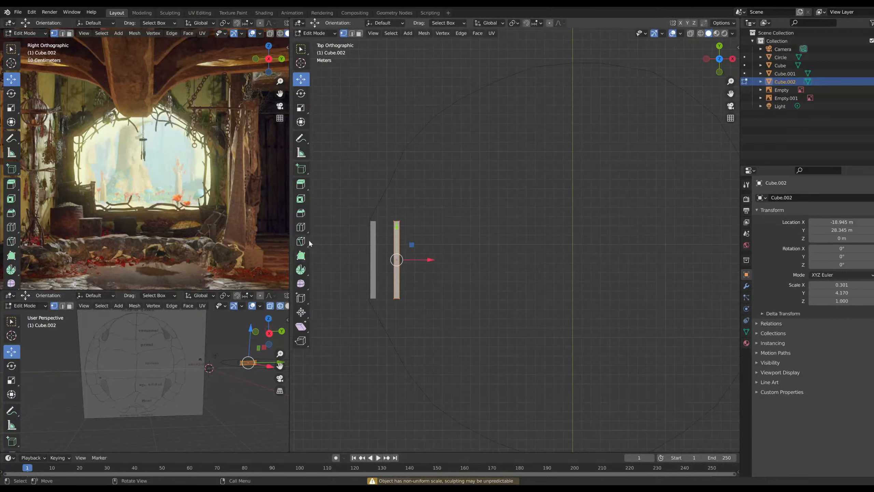
Divide the inner wall block with three evenly spaced loop cuts across its length
left_click(301, 227)
left_click(397, 262)
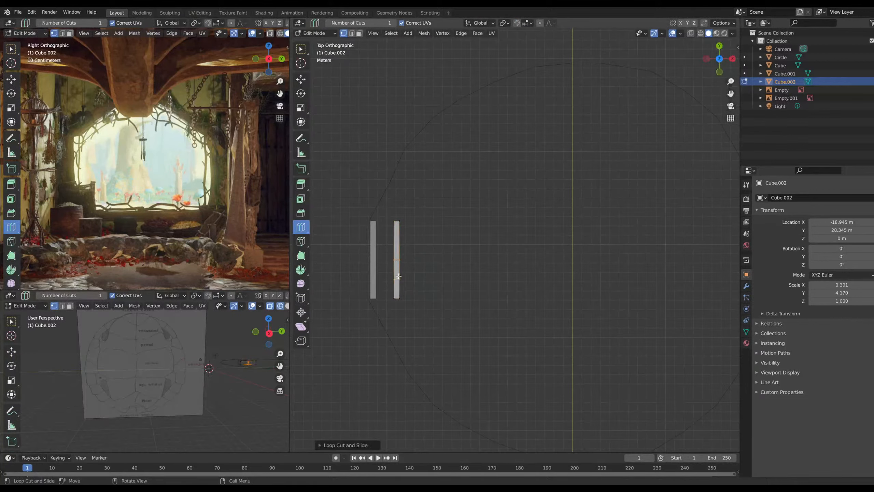
key("ctrl+z")
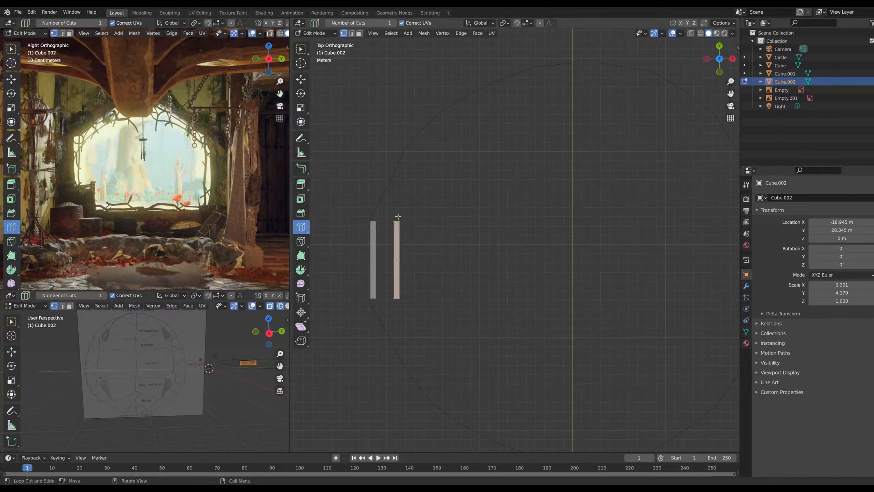
left_click(395, 23)
left_click(394, 23)
left_click(400, 260)
left_click(302, 49)
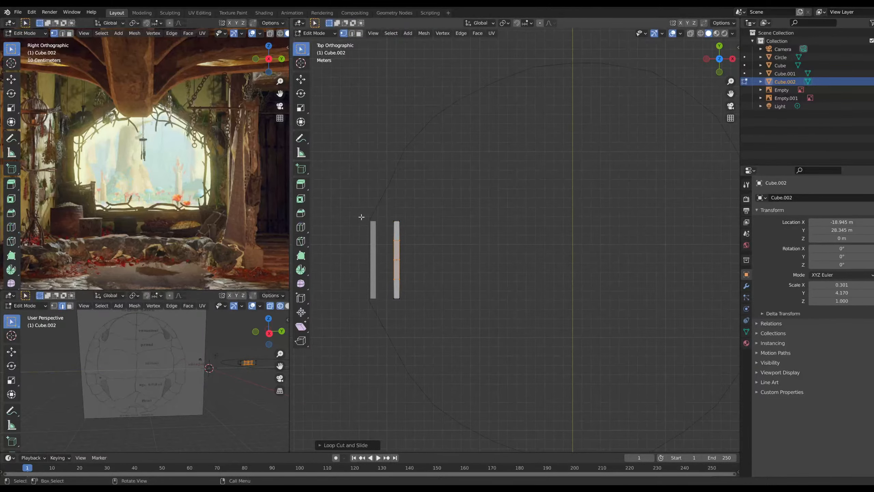
Try to move the inner wall's two outer cut loops inward along X in solid shading
scroll(377, 267, "up", 1)
left_click(362, 257)
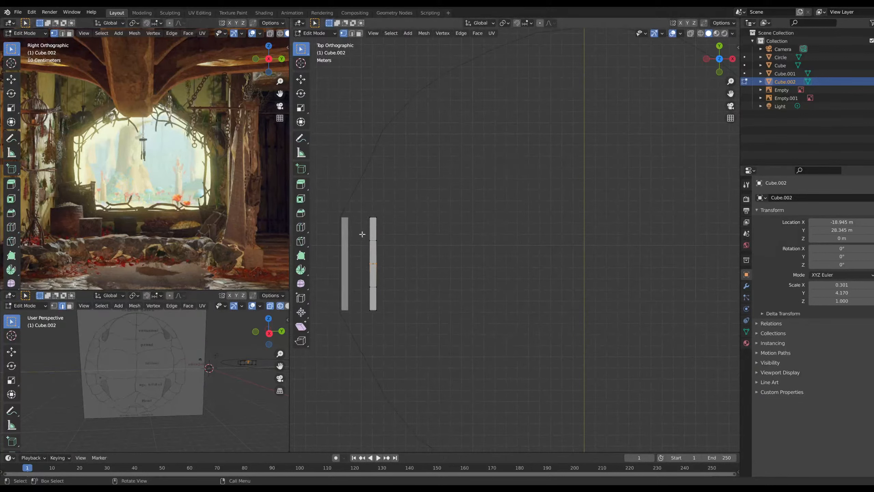
left_click(375, 241, "shift")
left_click(373, 288, "shift")
left_click(300, 79)
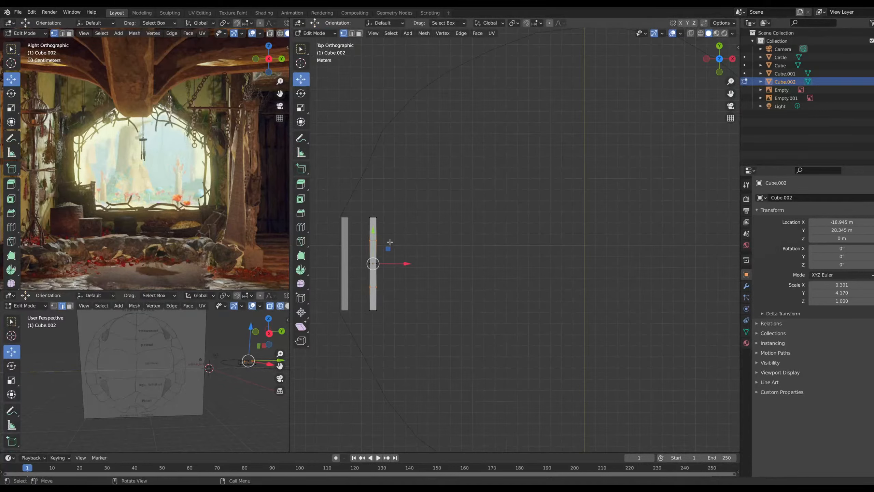
left_click_drag(397, 264, 415, 264)
key("ctrl+z")
Switch to wireframe shading and move the inner wall's two outer cut loops inward along X
left_click(700, 34)
left_click(367, 238)
mouse_move(367, 238)
left_mouse_down()
mouse_move(395, 246)
mouse_move(360, 235)
left_mouse_up()
key("ctrl+z")
left_click_drag(367, 284, 391, 322)
key("g")
key("x")
left_click(358, 298)
Select both ends of the inner wall and move them about 1.55 m inward along X
left_click_drag(358, 209, 397, 217, "shift")
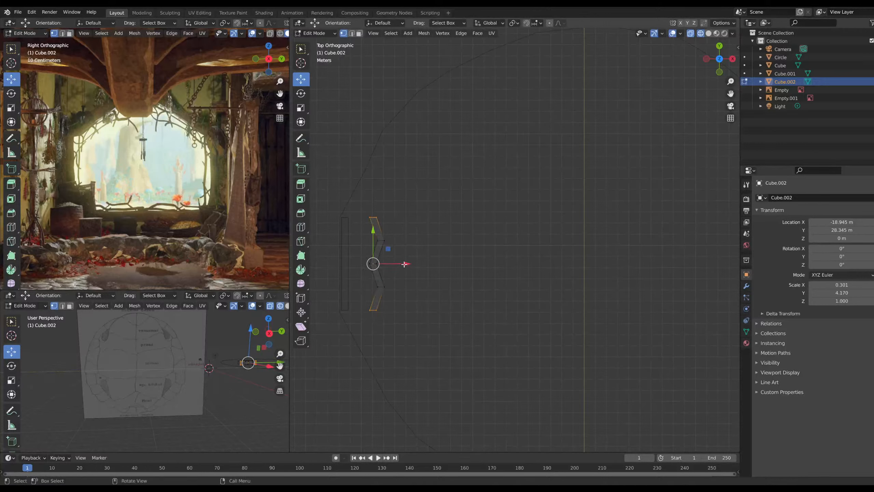
key("g")
key("x")
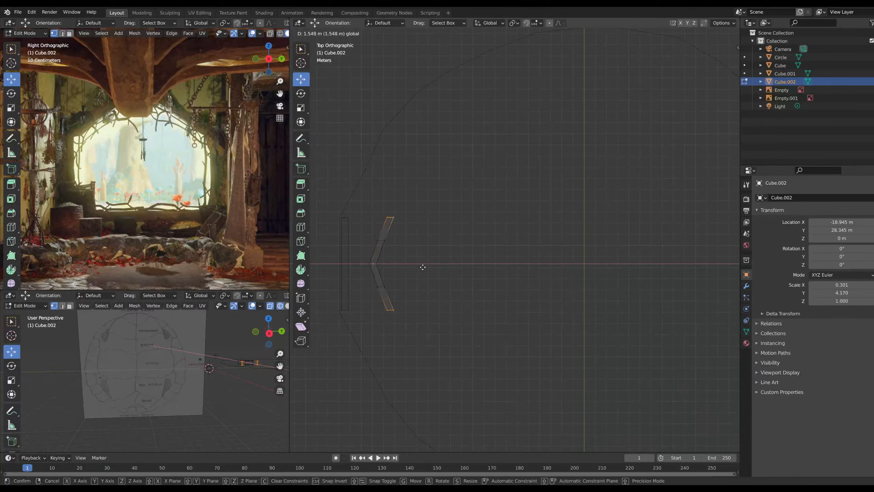
left_click(423, 267)
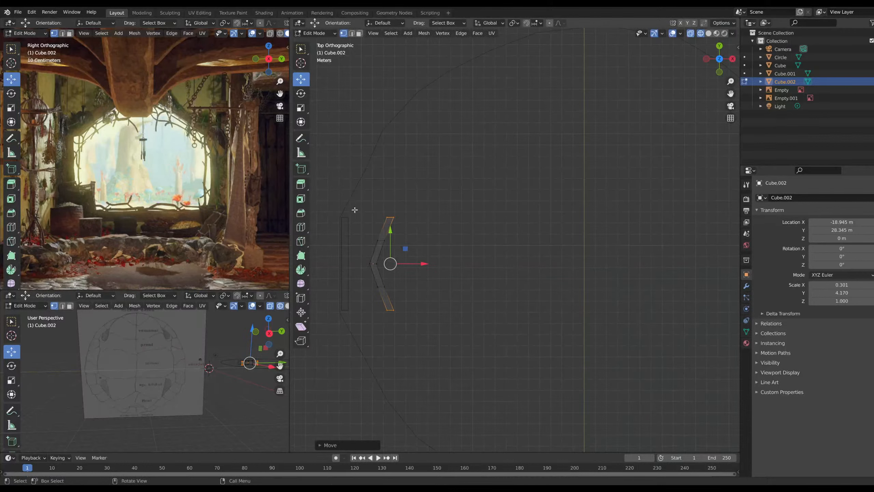
Shift the bent wall's vertices outward, reshape its ends into a longer, smoother arc and return to Object Mode
left_click_drag(362, 210, 419, 311)
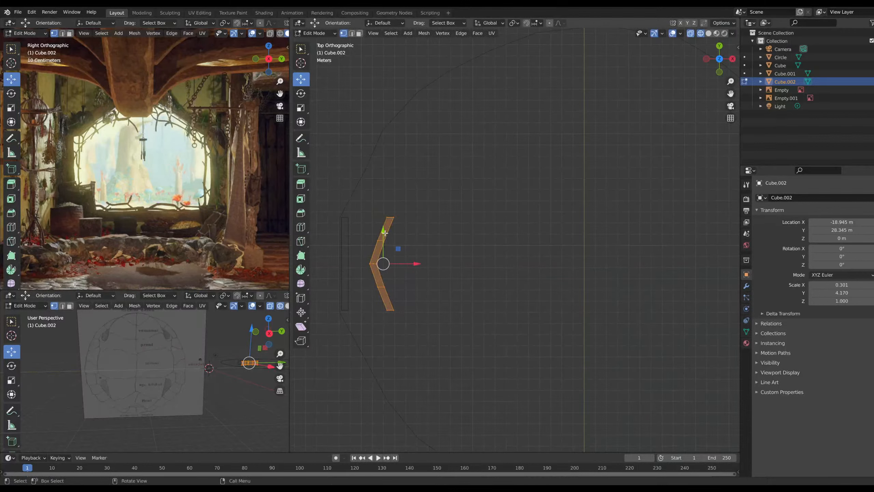
left_click_drag(416, 265, 413, 266)
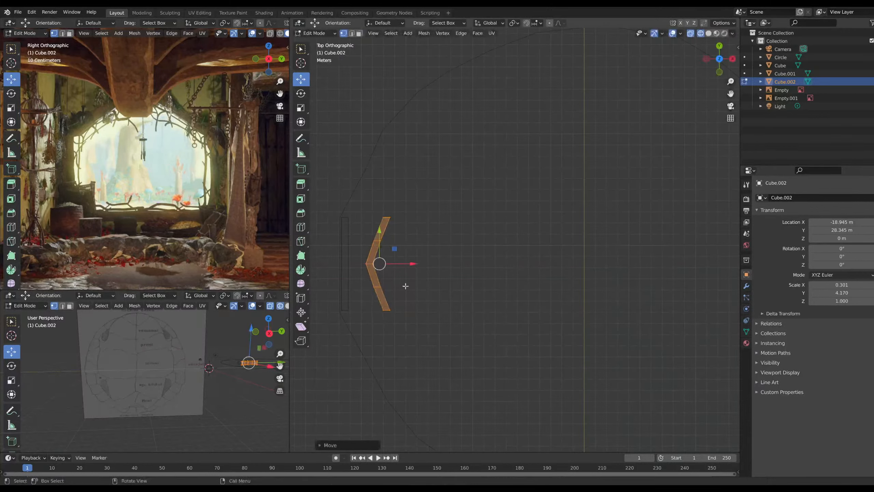
left_click_drag(408, 323, 362, 279)
left_click_drag(415, 300, 409, 304)
left_click_drag(376, 272, 376, 284)
left_click_drag(361, 206, 379, 185)
left_click(248, 200)
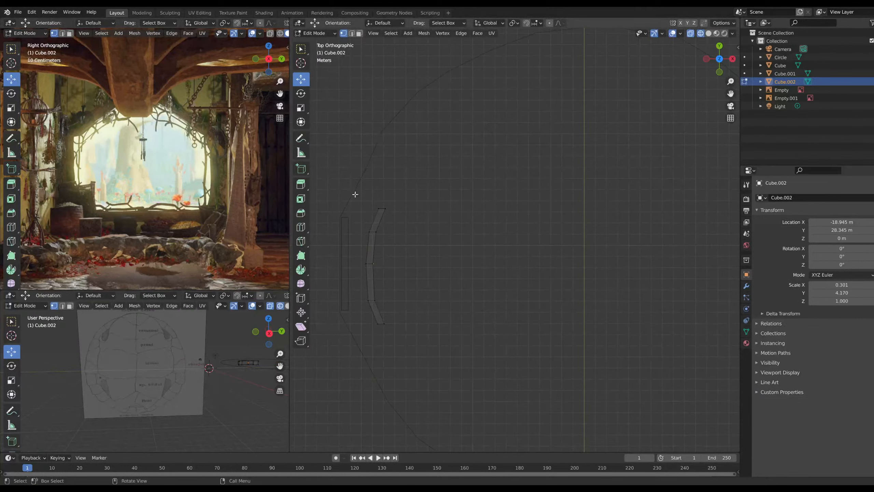
left_click(315, 34)
left_click(313, 45)
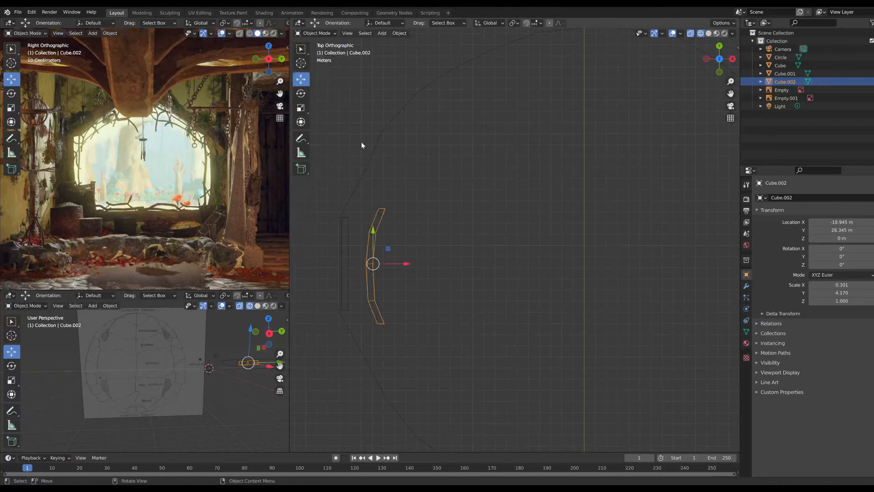
left_click(376, 159)
left_click(315, 33)
left_click(314, 48)
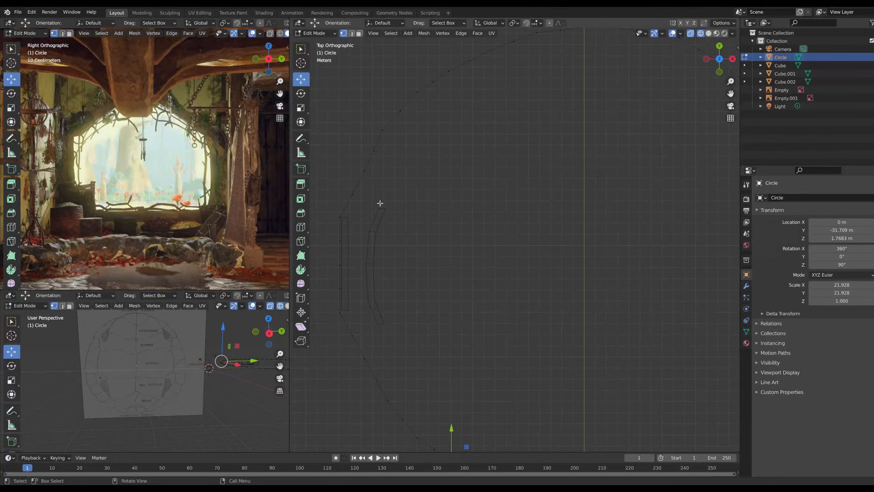
left_click(314, 33)
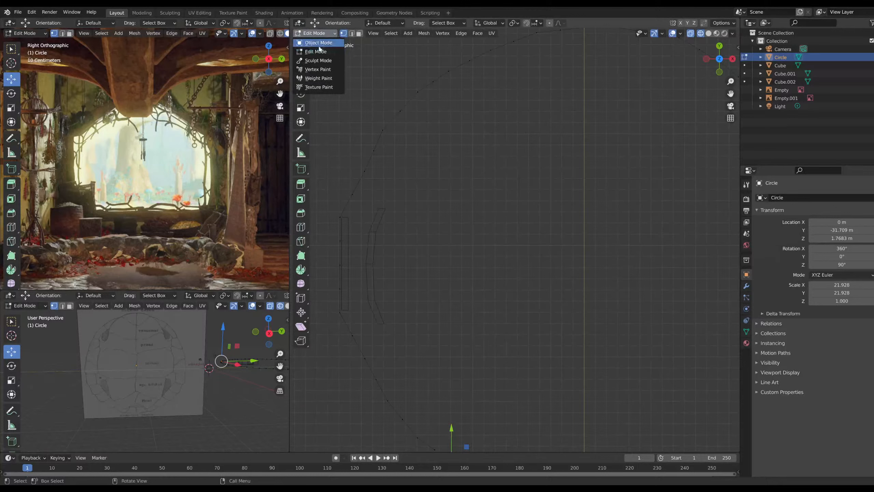
left_click(317, 44)
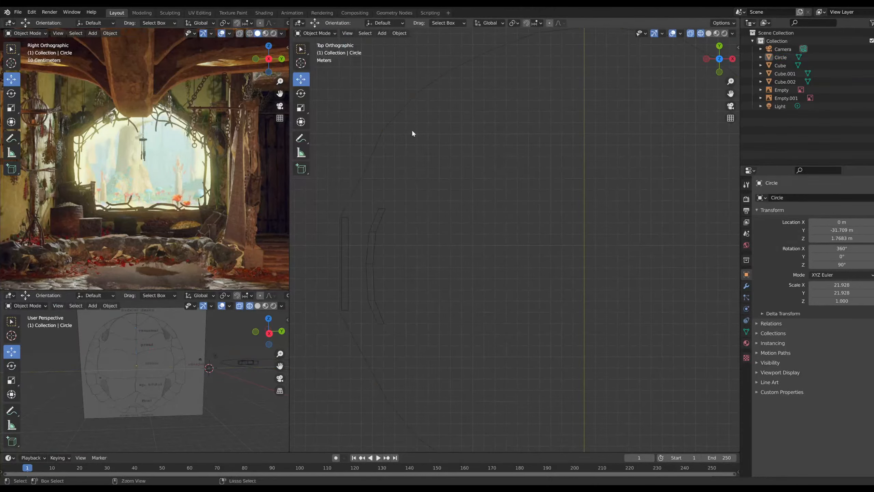
Add a cylinder mesh, move it along Y to about 37.3 m and along X to near the curved wall's upper end
key("shift+a")
mouse_move(412, 130)
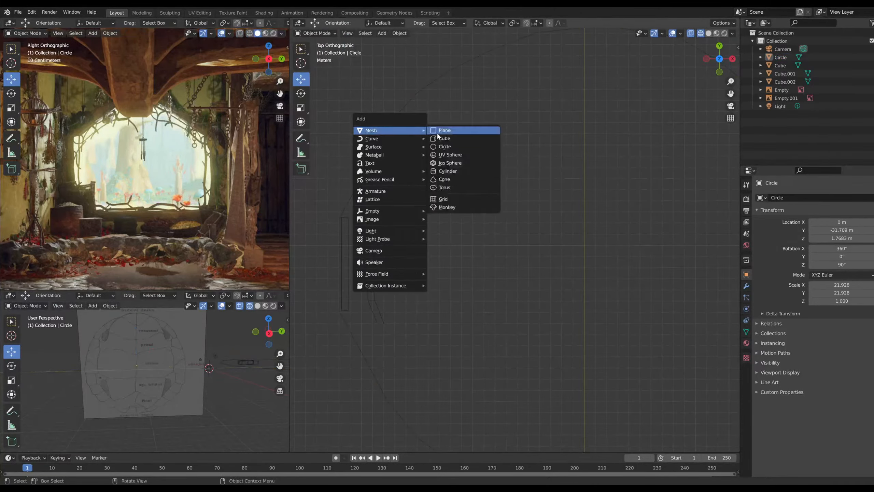
left_click(453, 171)
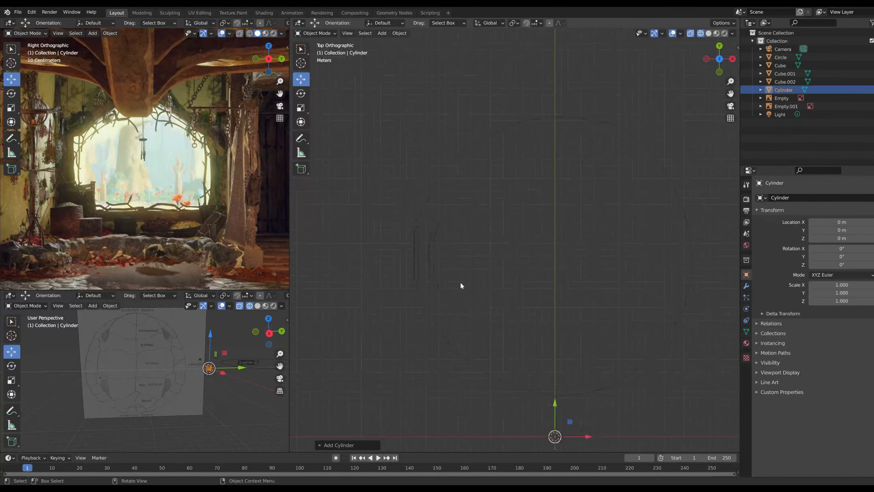
left_click_drag(563, 411, 563, 174)
scroll(549, 186, "up", 3)
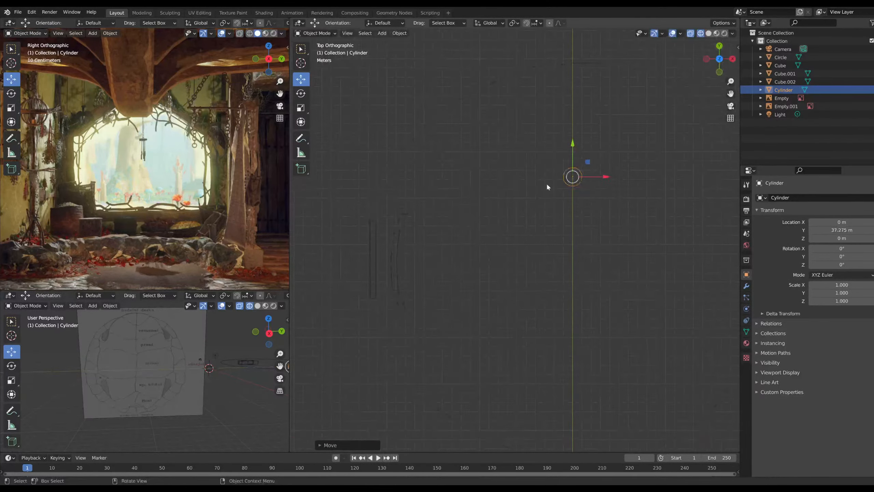
left_click_drag(619, 170, 389, 155)
Shrink the cylinder to about 0.59 in X and Y and place it at about X -17.69 m, Y 34.57 m
left_click(301, 109)
left_click(300, 79)
scroll(389, 189, "up", 2)
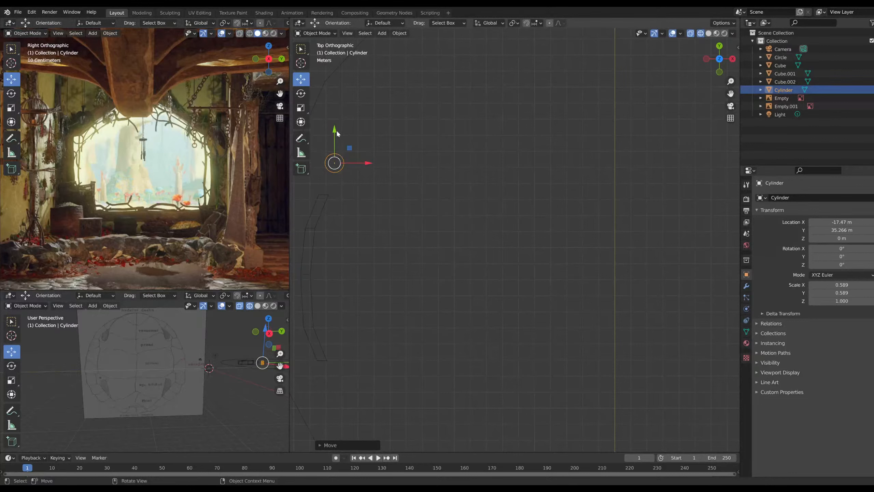
left_click_drag(336, 133, 315, 137)
left_click_drag(369, 173, 366, 173)
middle_click_drag(347, 194, 429, 214, "shift")
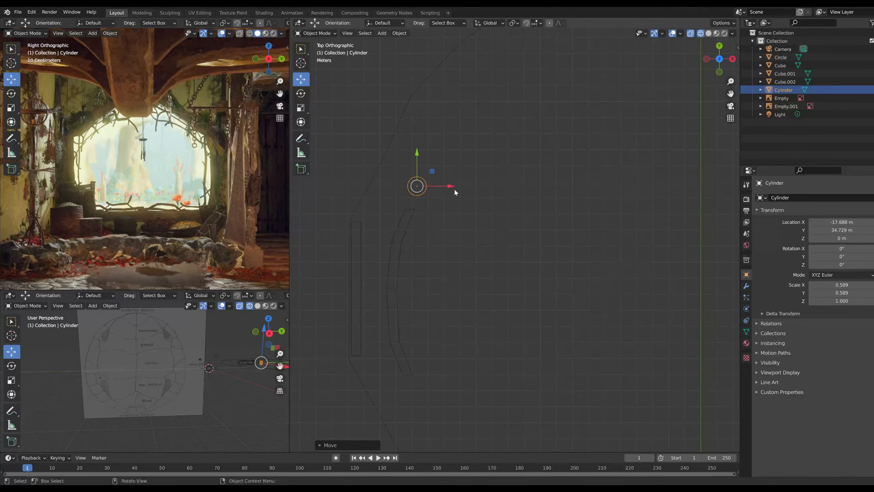
left_click_drag(415, 157, 416, 158)
Duplicate the cylinder and move the copy about 2.21 m along negative X, next to the circle outline
key("ctrl+c")
key("ctrl+v")
key("g")
key("x")
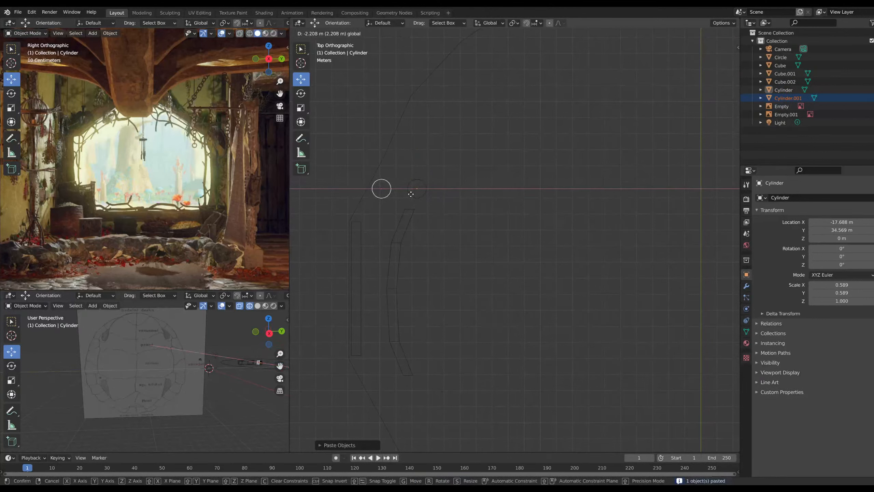
left_click(411, 194)
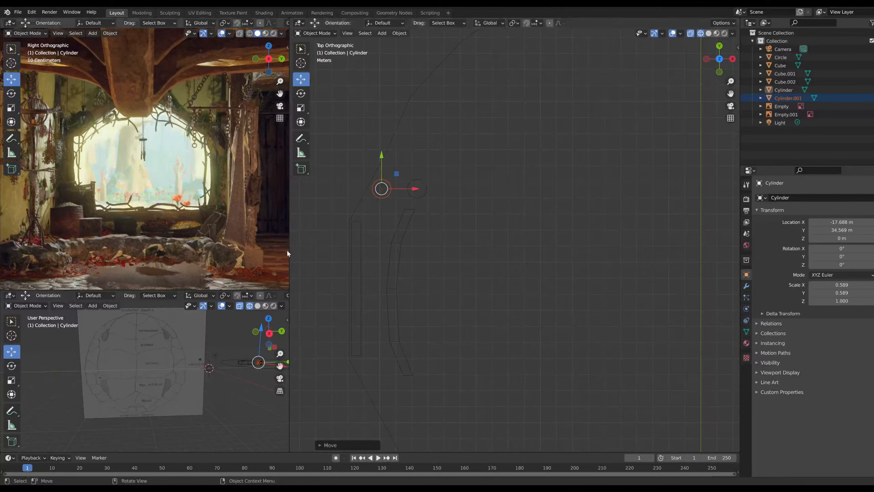
Edit the circle outline so the vertices beyond the cylinders form a straight edge along Y, moving the upper one about 0.84 m in negative X
middle_click_drag(252, 185, 146, 196, "shift")
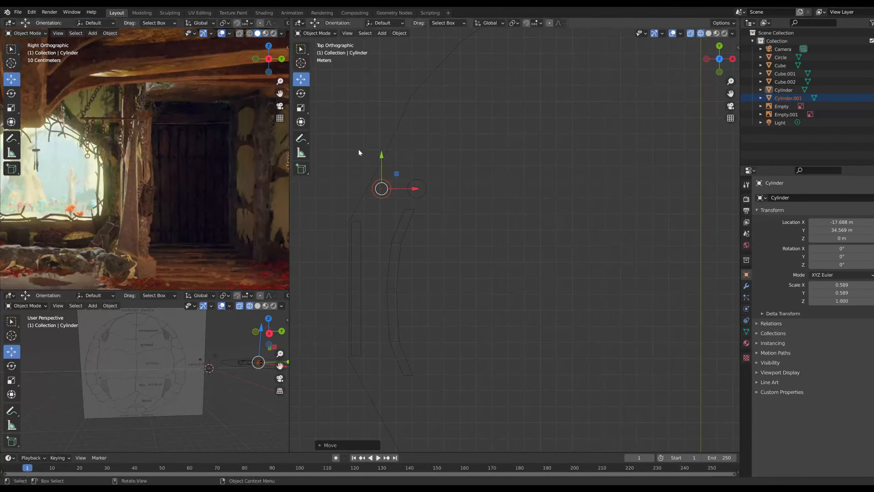
left_click(391, 148)
left_click(316, 34)
left_click(321, 47)
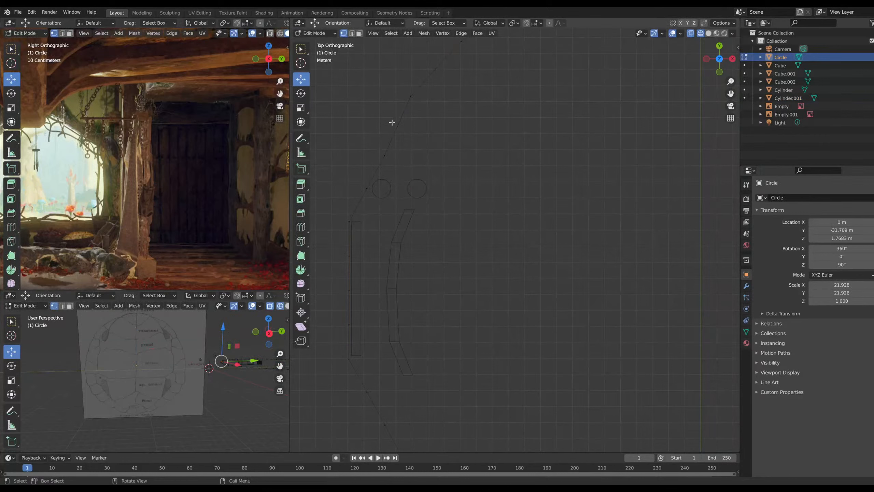
left_click_drag(377, 151, 405, 164)
left_click_drag(385, 127, 408, 133)
left_click_drag(397, 94, 386, 76)
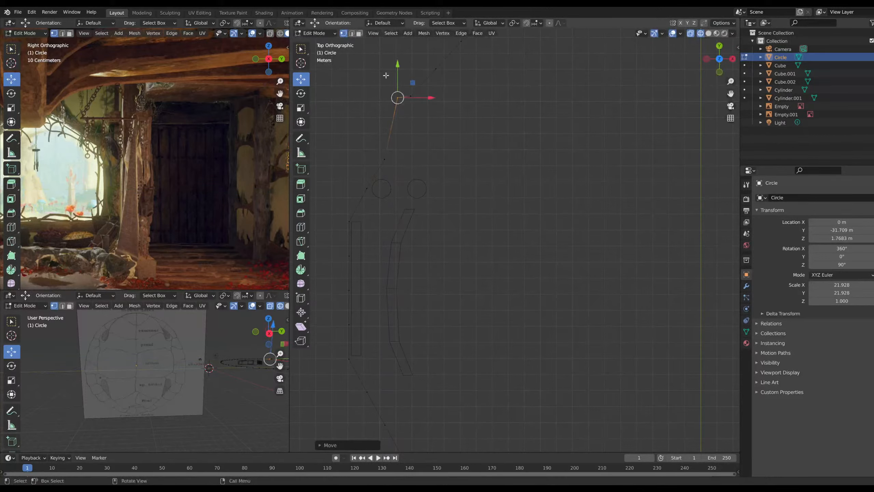
left_click_drag(430, 101, 413, 101)
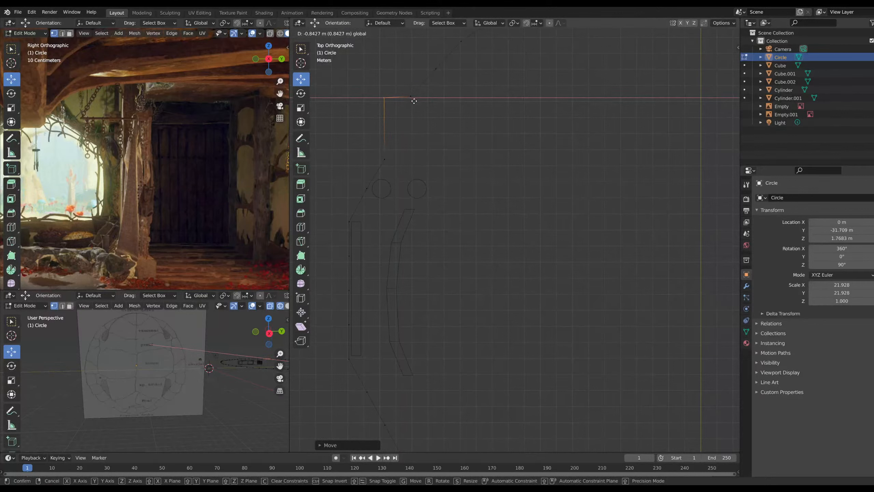
left_click(414, 100)
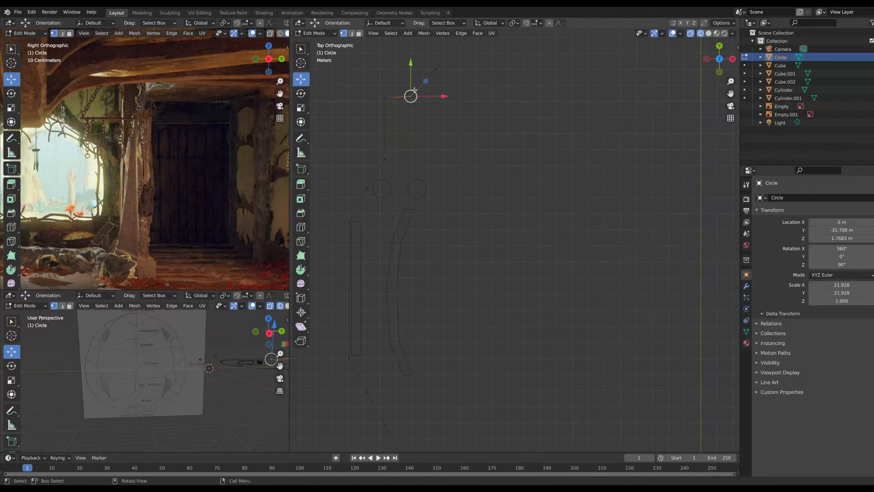
Extend the straight edge by moving the next circle vertex up along Y and about 1.64 m in negative X
left_click_drag(412, 69, 405, 40)
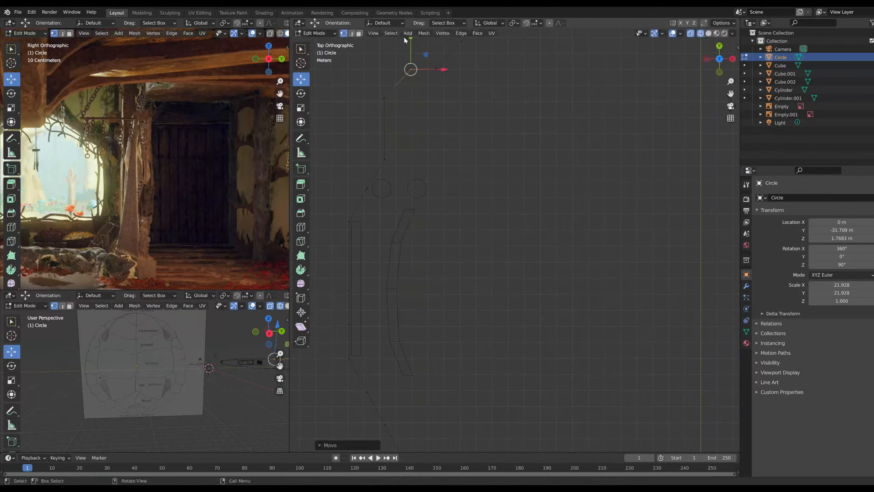
left_click_drag(445, 71, 417, 70)
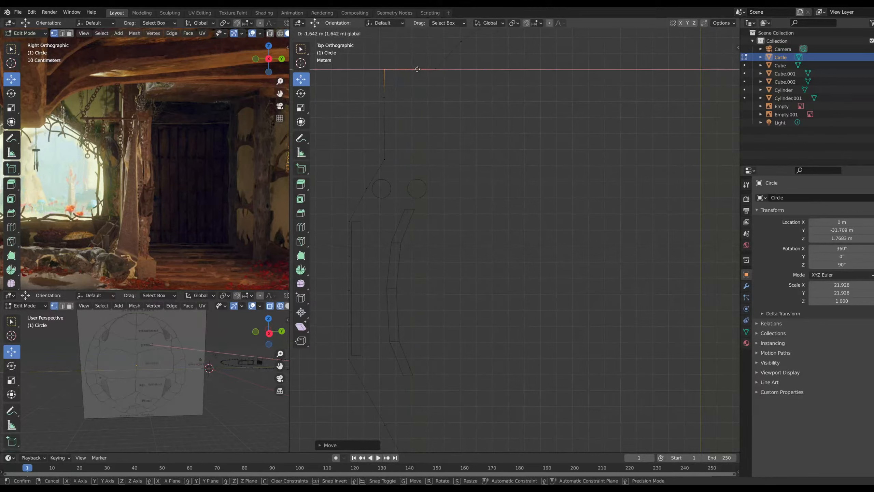
left_click_drag(417, 69, 417, 69)
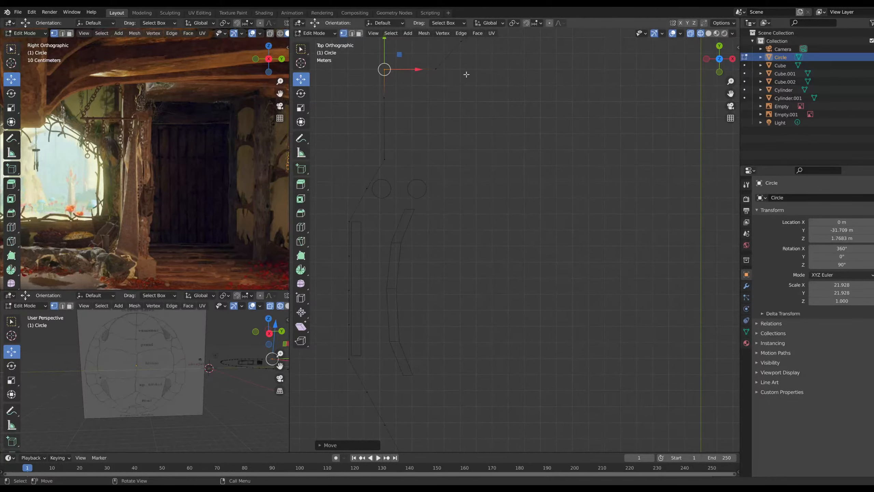
Move the circle vertex just past the recess's horizontal edge down along Y and slightly in positive X to start a smooth curve
middle_click_drag(470, 70, 464, 189, "shift")
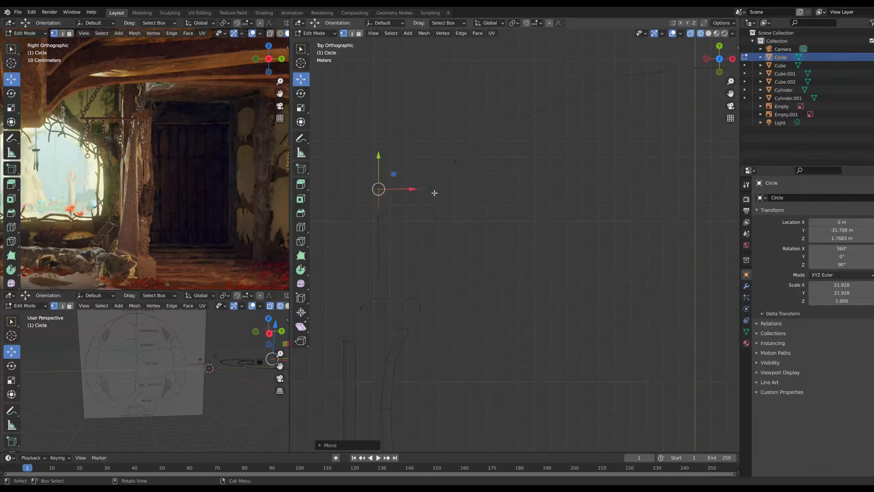
left_click(434, 188)
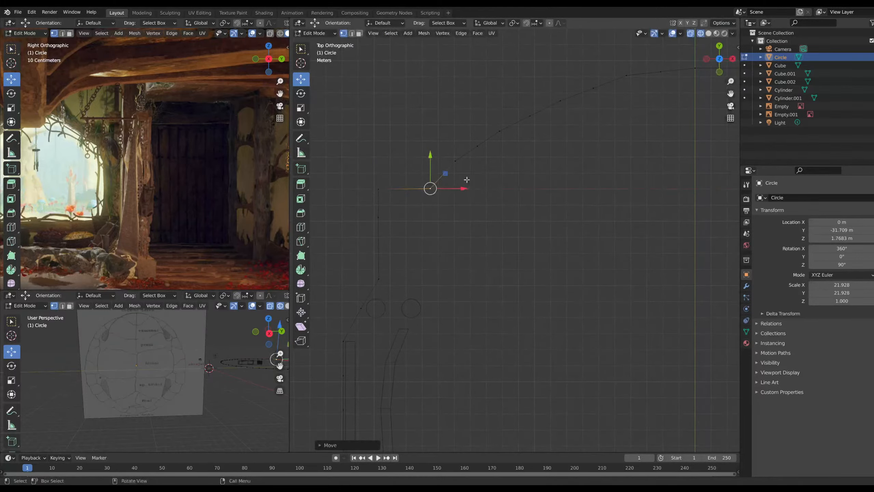
right_click(456, 162, "ctrl")
left_click_drag(486, 160, 498, 175)
left_click_drag(469, 129, 523, 160)
Move the following two circle vertices in positive X and down in Y to blend the recess into the arc, and return to Object Mode
right_click(478, 145, "ctrl")
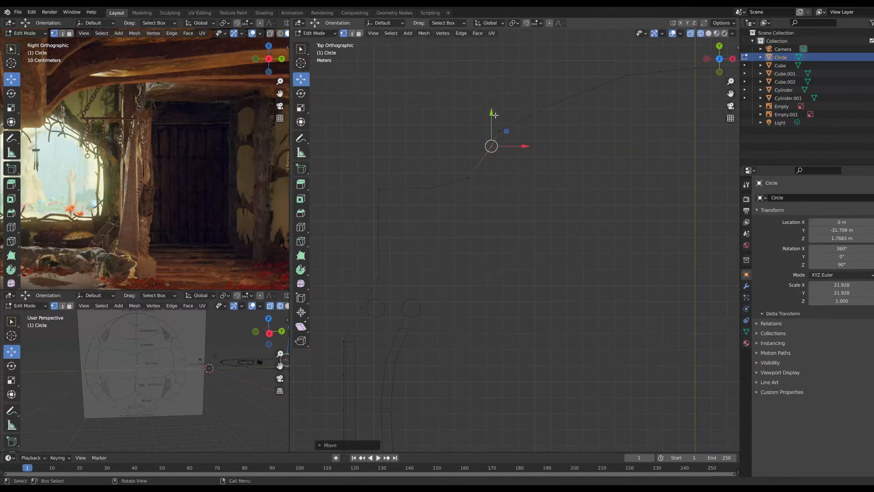
left_click_drag(491, 121, 514, 140)
mouse_move(501, 98)
left_mouse_down()
mouse_move(501, 119)
mouse_move(500, 110)
left_mouse_up()
left_click_drag(533, 142, 543, 144)
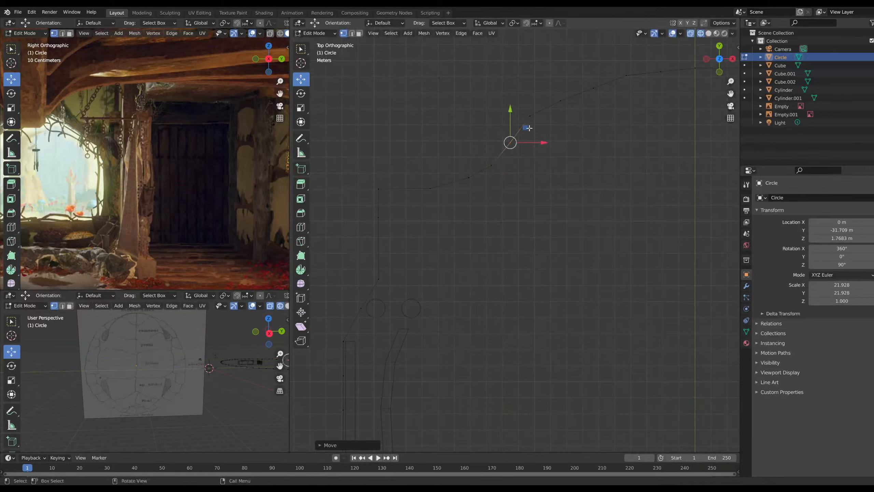
left_click_drag(510, 110, 499, 99)
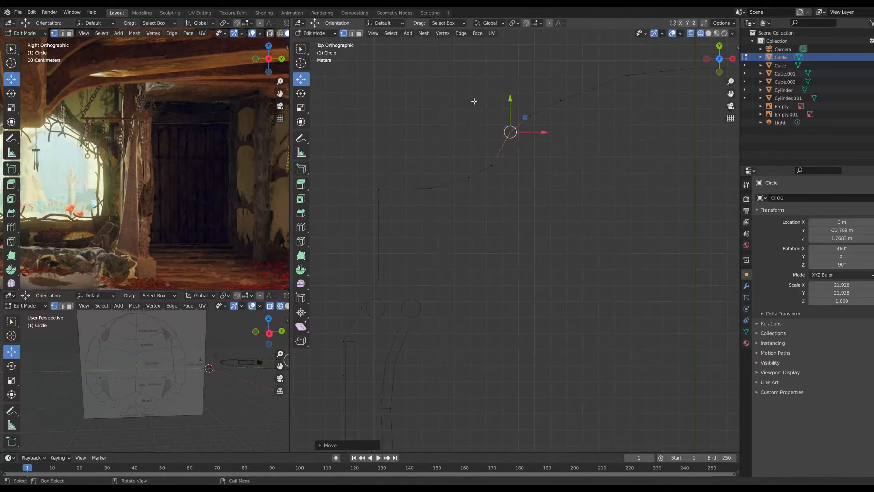
left_click(458, 108)
scroll(509, 219, "down", 3)
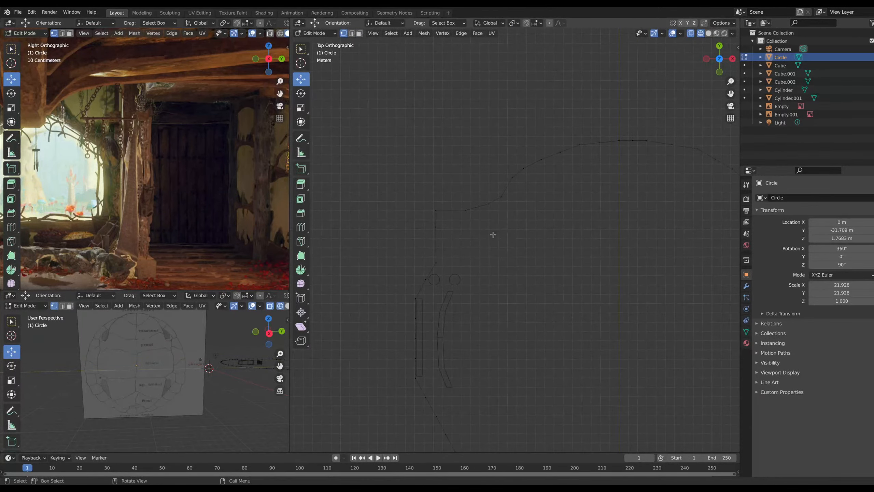
scroll(478, 249, "up", 3)
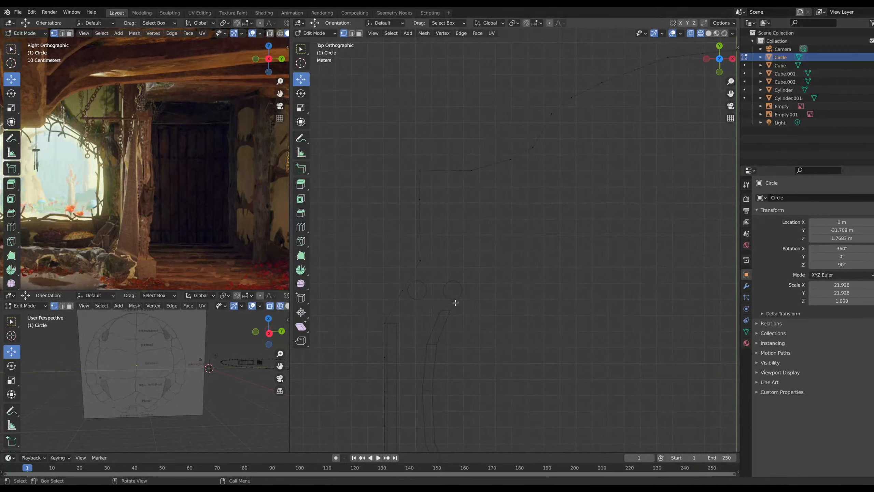
left_click(315, 33)
left_click(318, 41)
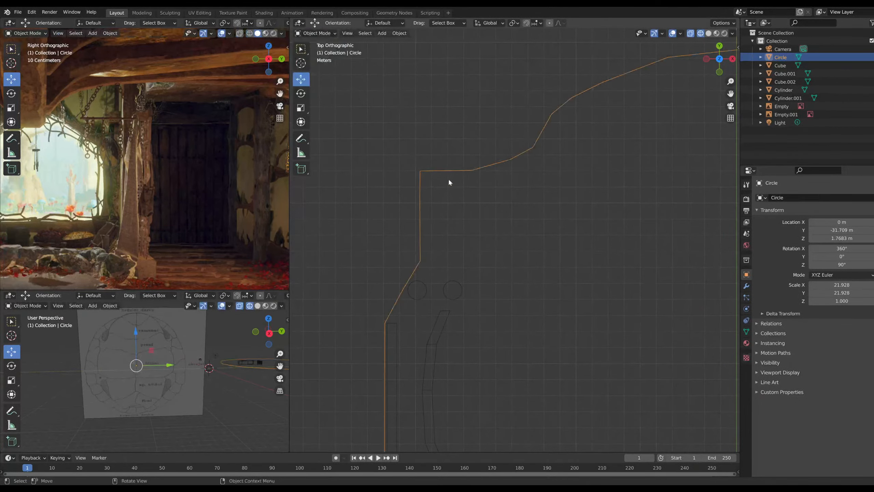
Add a cube and move it to about X -18.47 m, Y 34.80 m, between the two cylinders
left_click(454, 191)
key("ctrl+a")
key("Escape")
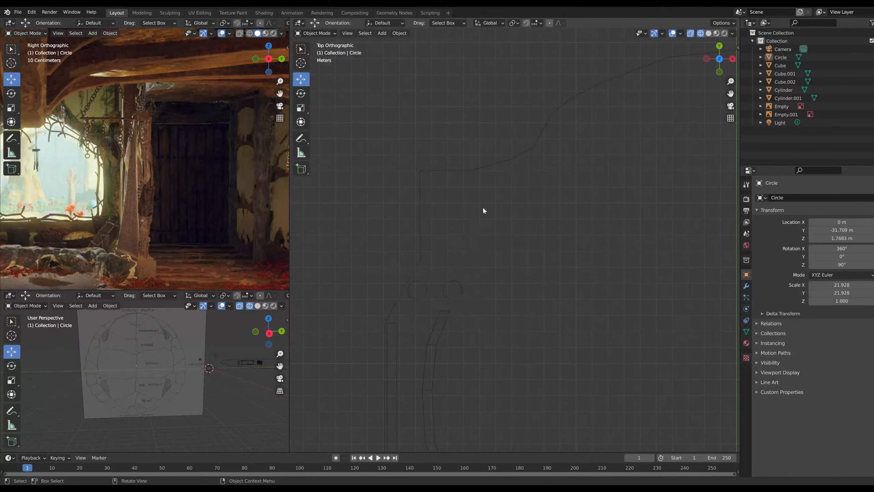
key("shift+a")
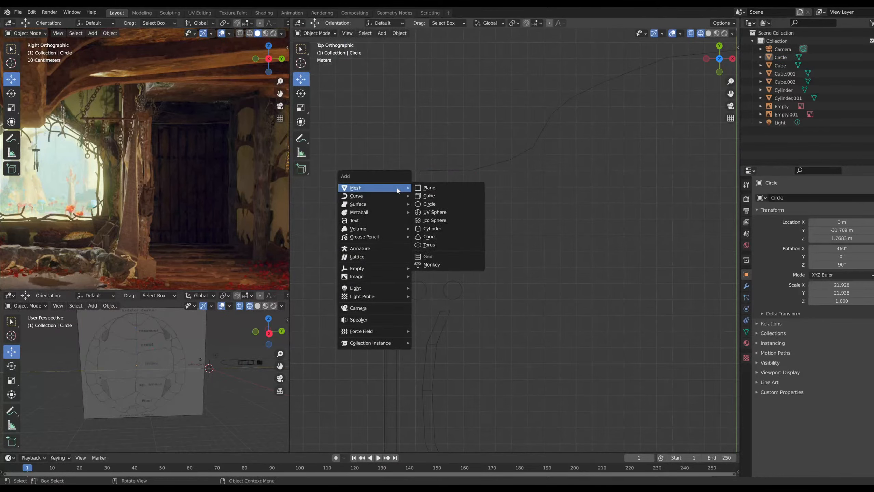
left_click(444, 198)
scroll(521, 319, "down", 4)
middle_click_drag(584, 348, 474, 237, "shift")
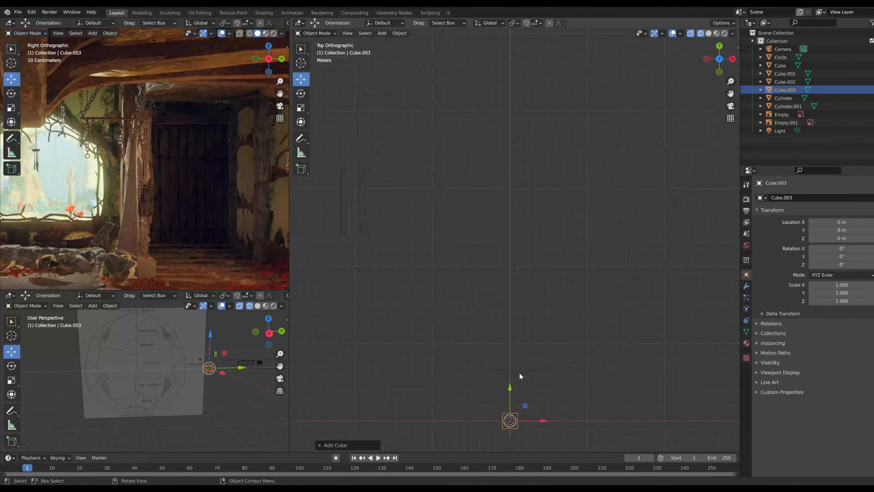
left_click_drag(511, 389, 511, 118)
left_click_drag(515, 150, 365, 147)
Move the new cube up to about Y 40.81 m inside the recess and thin it to about 0.16 in X
scroll(364, 143, "up", 4)
middle_click_drag(365, 143, 548, 290, "shift")
middle_click_drag(407, 198, 488, 285, "shift")
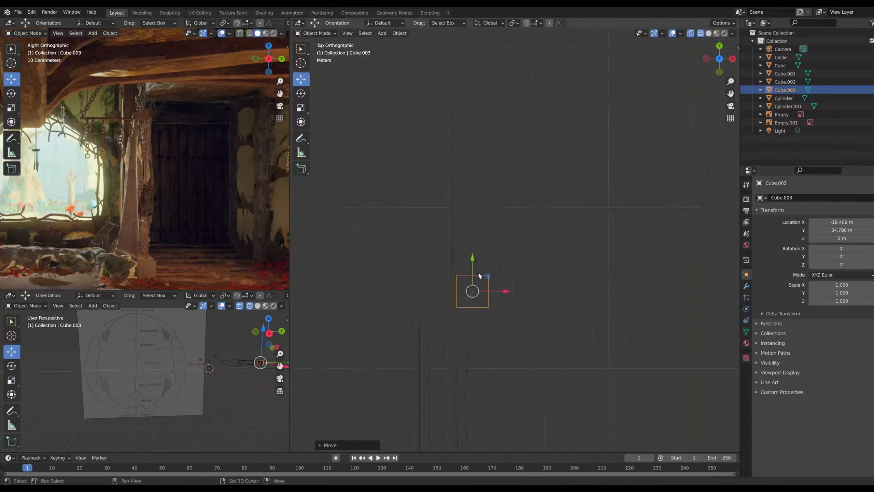
scroll(472, 274, "up", 2)
left_click_drag(461, 276, 451, 141)
left_click(301, 108)
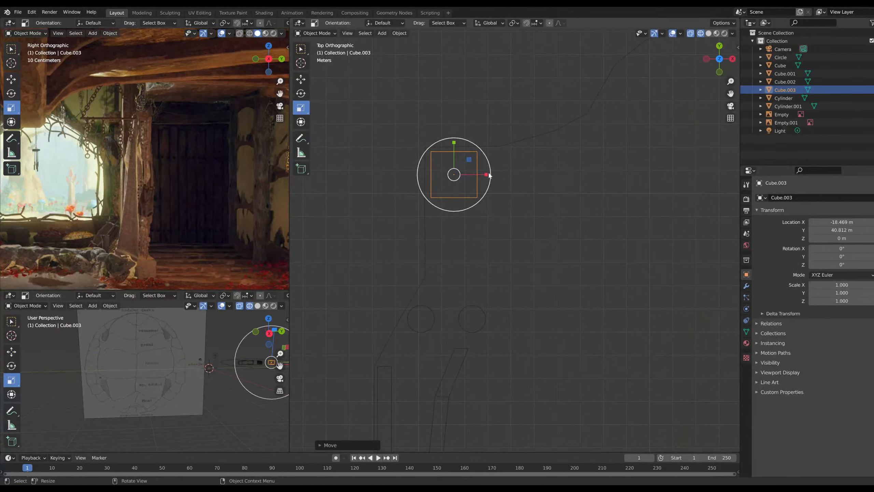
left_click_drag(487, 174, 458, 174)
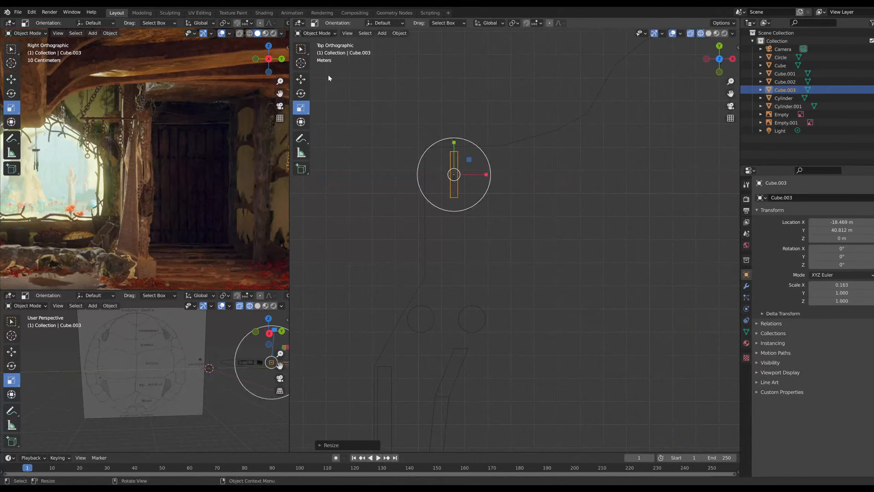
Move the thin cube to about X -19.45 m, beside the recess's straight edge, and stretch it to about 2.65 in Y
left_click(301, 79)
left_click_drag(454, 144, 454, 151)
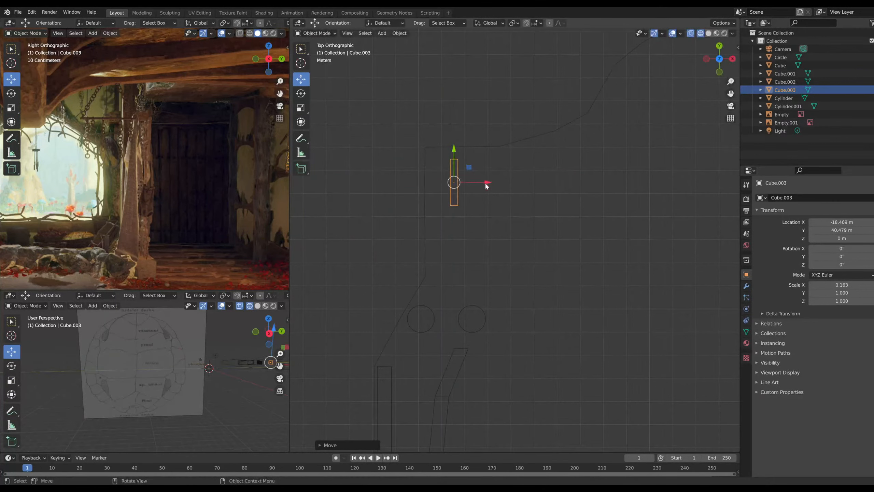
left_click_drag(483, 183, 461, 183)
left_click_drag(433, 148, 432, 83)
left_click(301, 108)
key("ctrl+z")
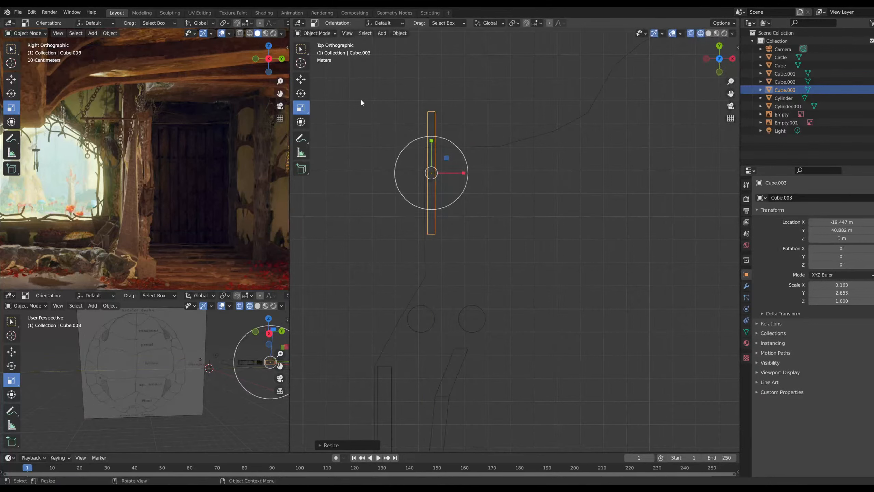
Align the stretched door slab with the recess's straight edge at about X -19.41 m, Y 39.21 m, and deselect it
left_click(302, 84)
left_click_drag(434, 142, 430, 187)
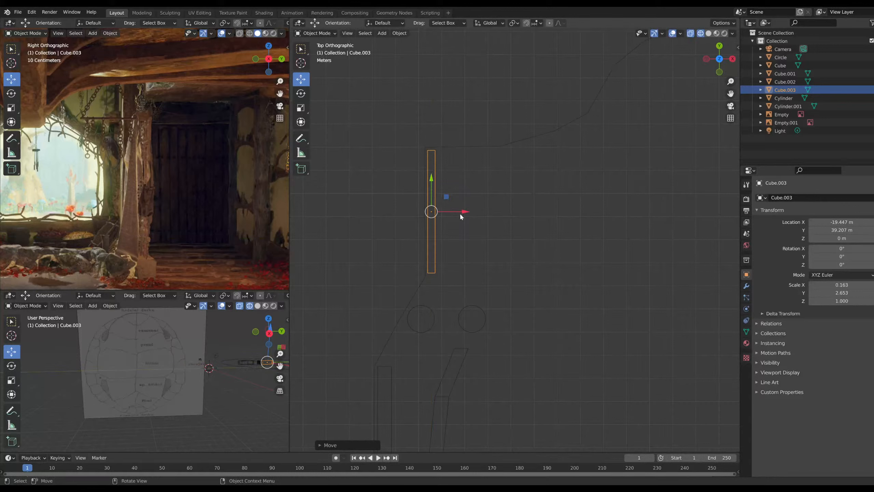
left_click_drag(460, 212, 461, 212)
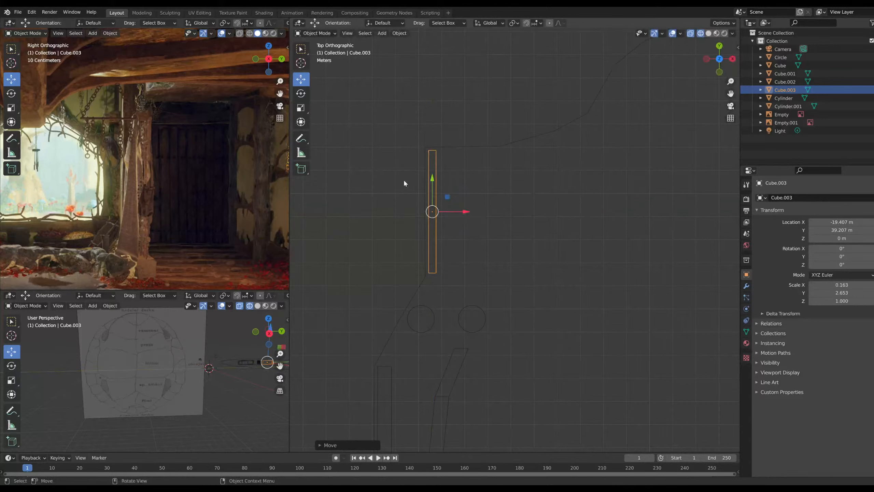
left_click(353, 224)
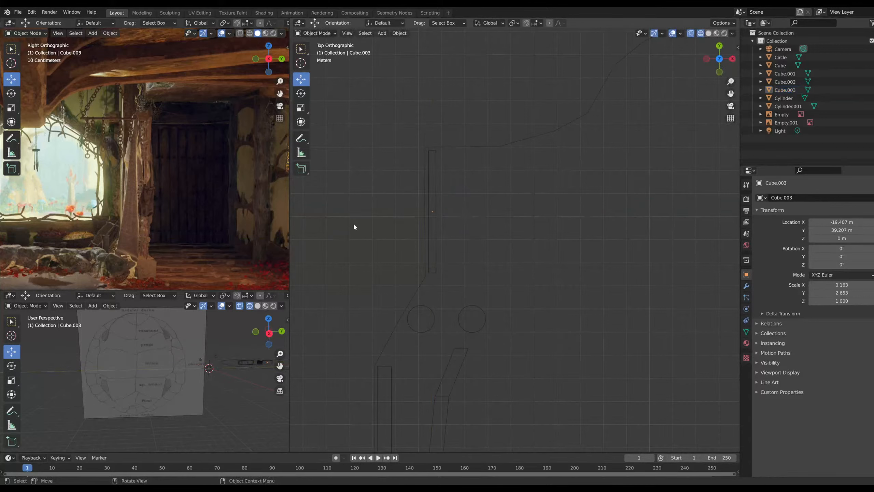
Duplicate the inner cylinder and place the copy on the recess's upper edge at about X -16.48 m, Y 41.79 m
left_click(480, 317)
key("ctrl+c")
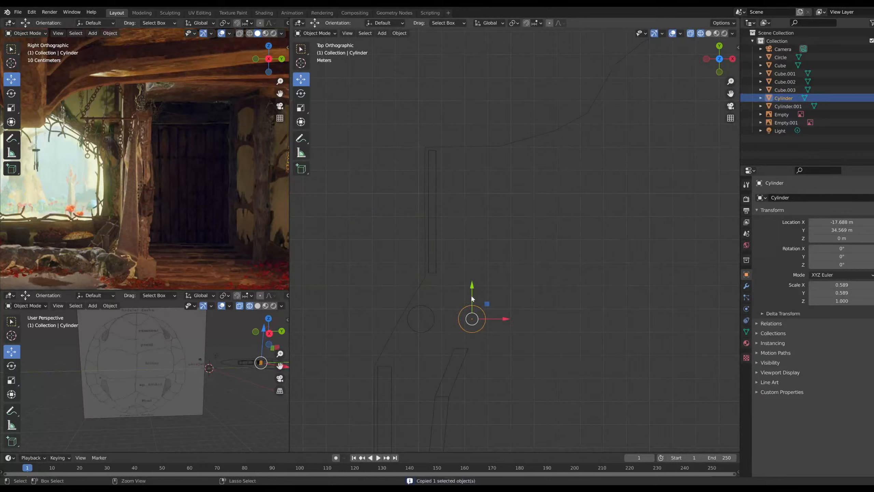
key("ctrl+v")
left_click_drag(472, 285, 471, 140)
left_click(471, 131)
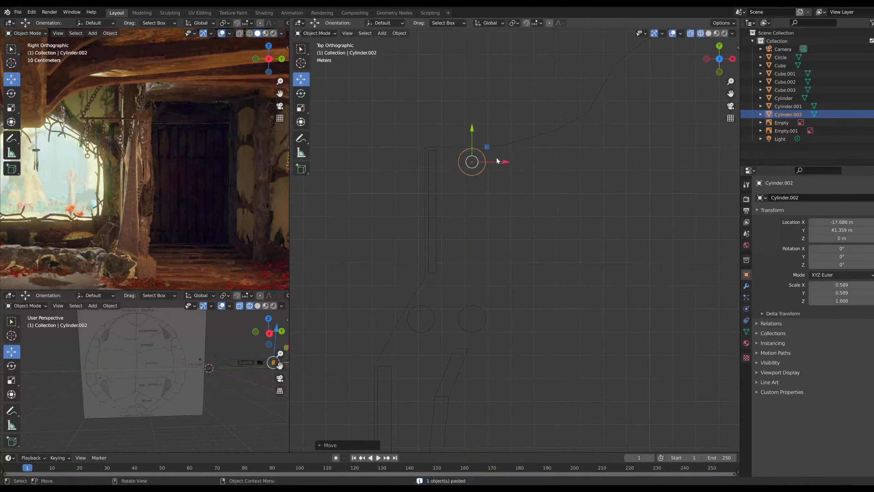
key("g")
key("x")
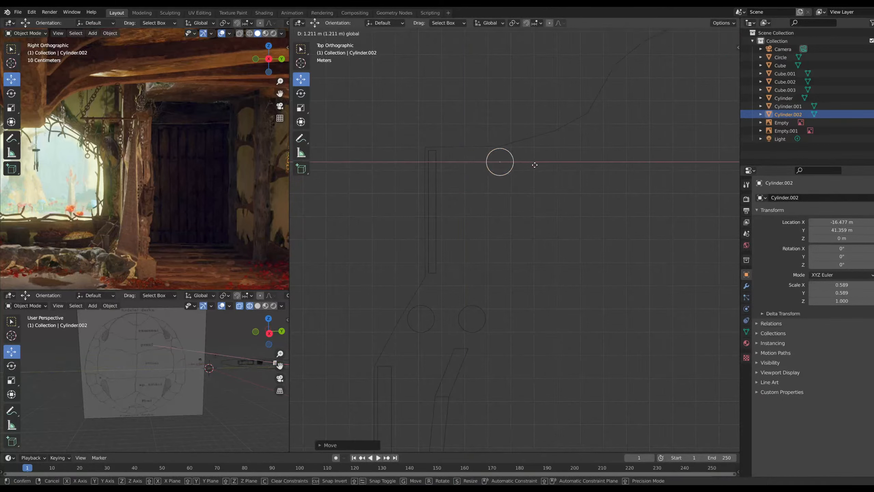
left_click(534, 165)
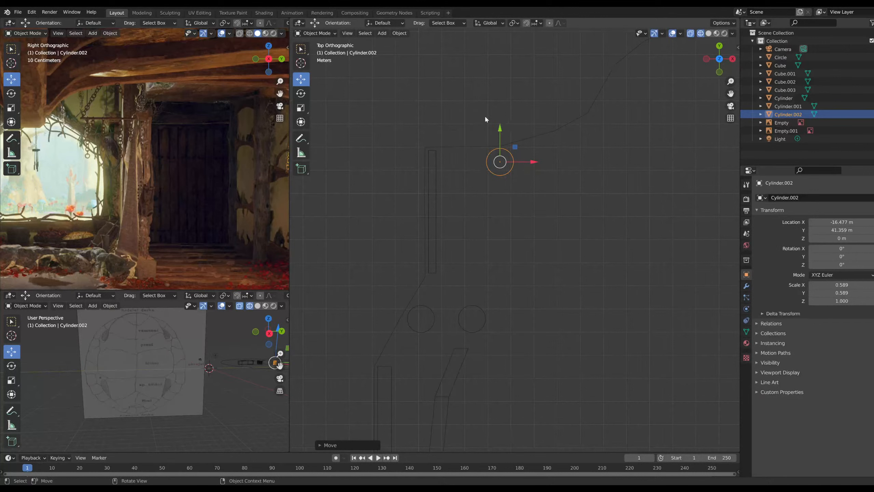
left_click_drag(500, 131, 503, 119)
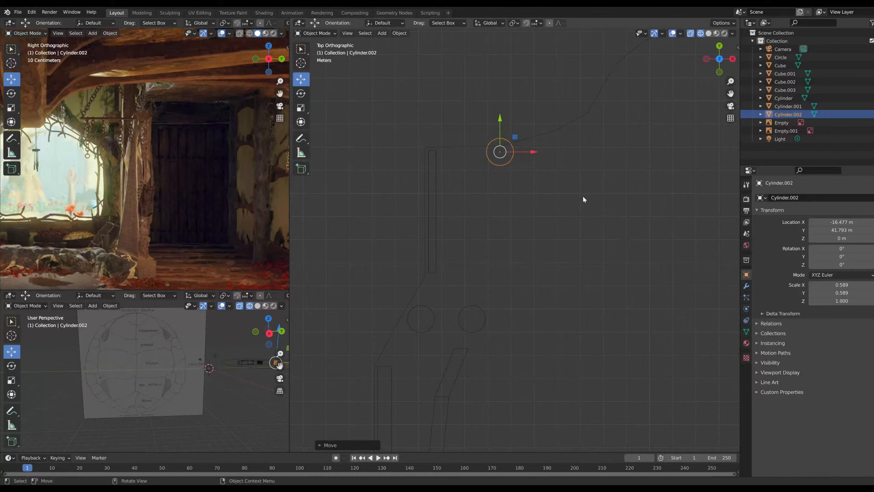
Scale the long straight outer wall to about 2.34 in Z, raise it to about Z 1.33 m, and view the model from the right
middle_click_drag(611, 297, 512, 296)
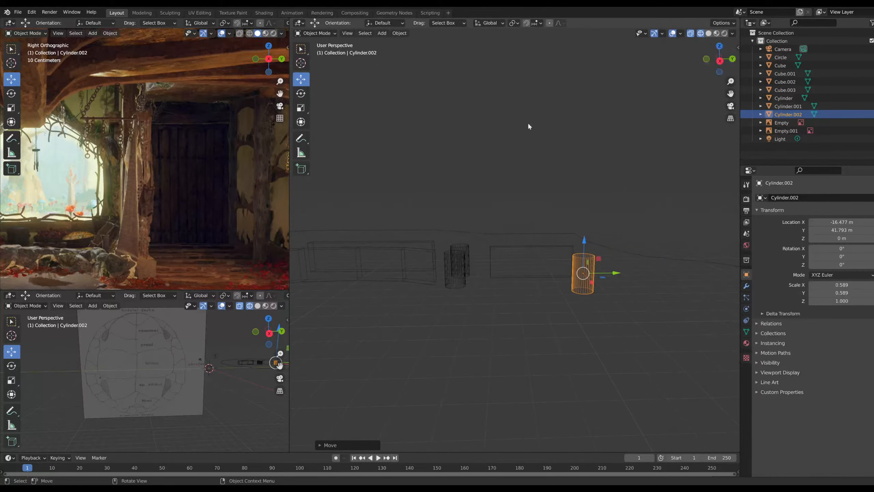
left_click(381, 242)
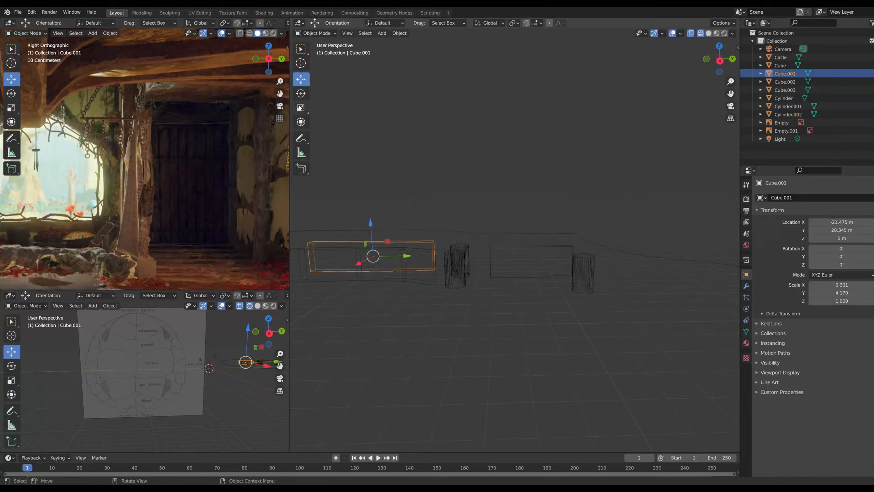
left_click(300, 108)
left_click_drag(371, 225, 364, 179)
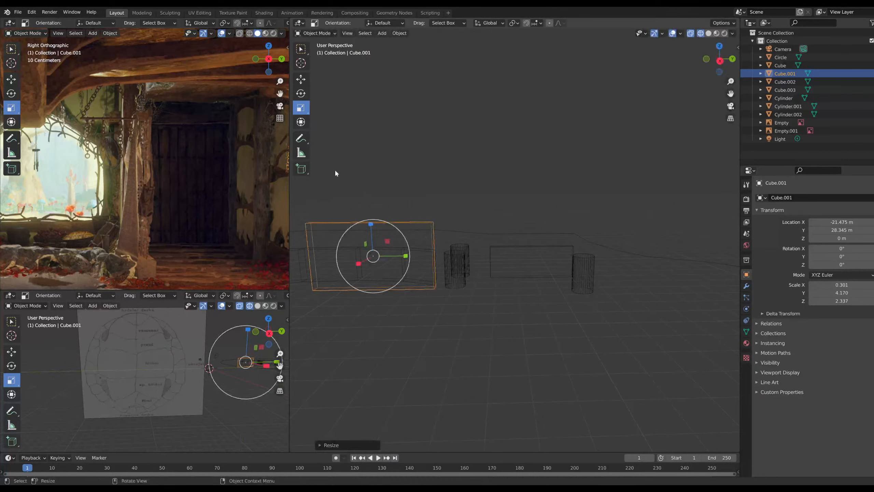
left_click(300, 79)
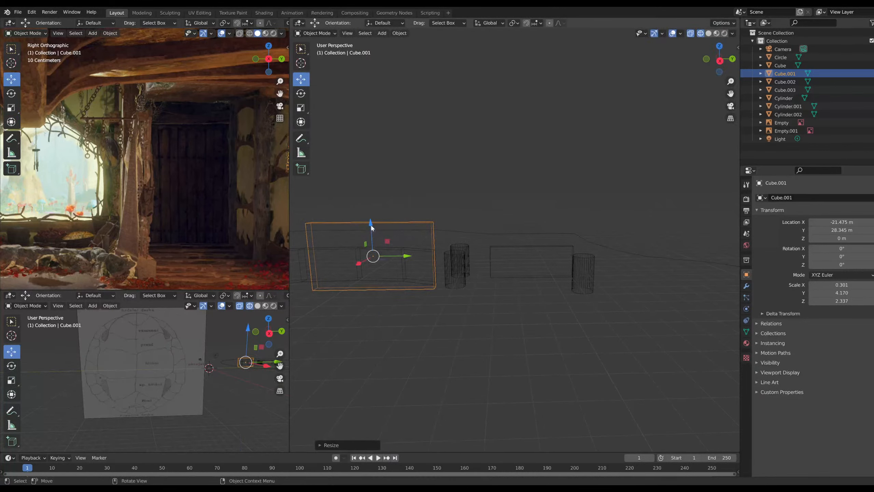
left_click_drag(371, 225, 369, 206)
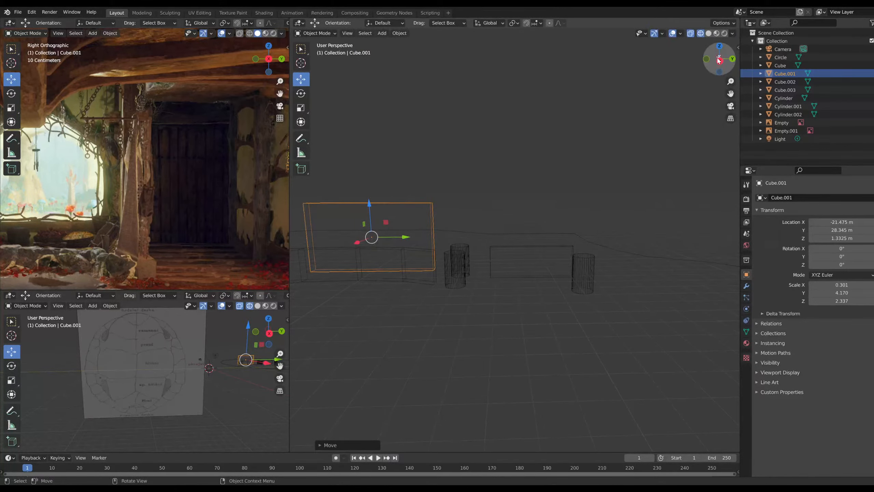
left_click(719, 59)
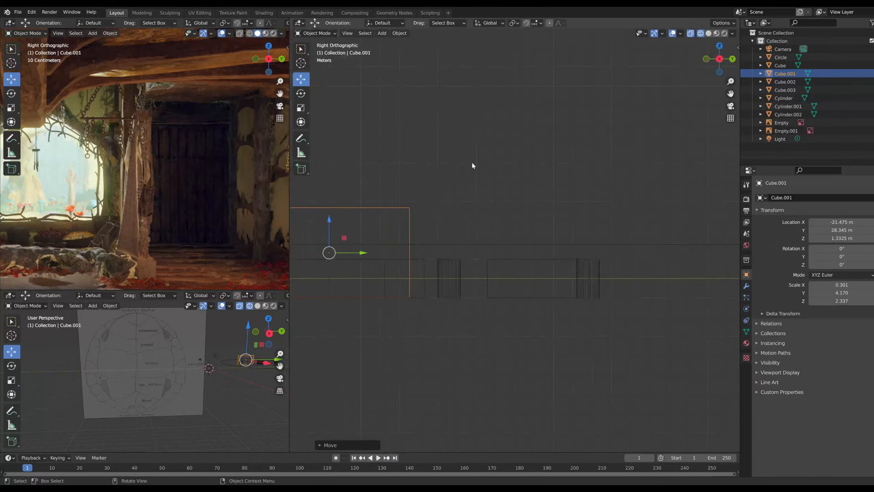
middle_click_drag(375, 206, 571, 220, "shift")
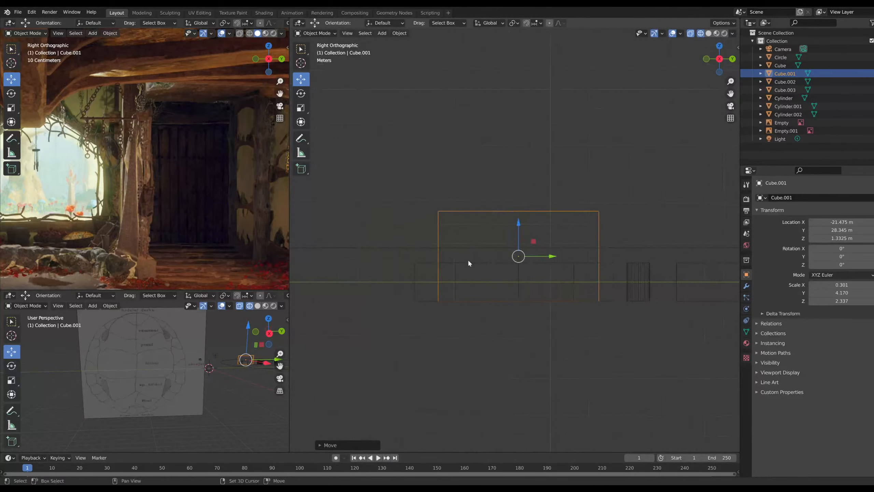
left_click(589, 258, "shift")
left_click(631, 268, "shift")
middle_click_drag(684, 264, 539, 249, "shift")
left_click(540, 253, "shift")
left_click(631, 262, "shift")
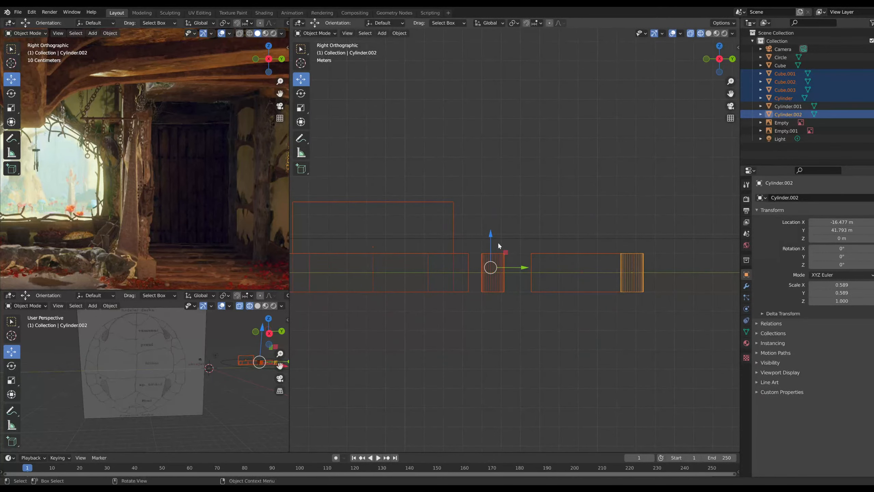
Lower the circle outline along Z to about -0.84 m, near the base of the walls and pillars
left_click(523, 239)
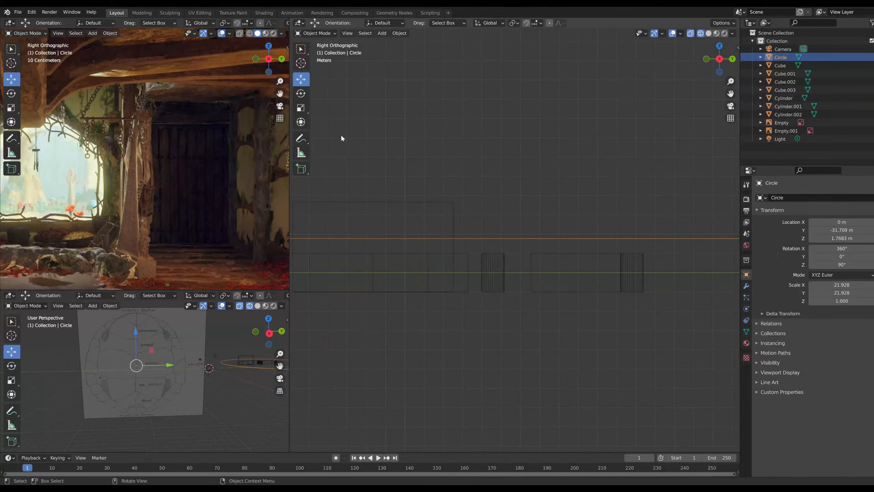
scroll(453, 220, "down", 8)
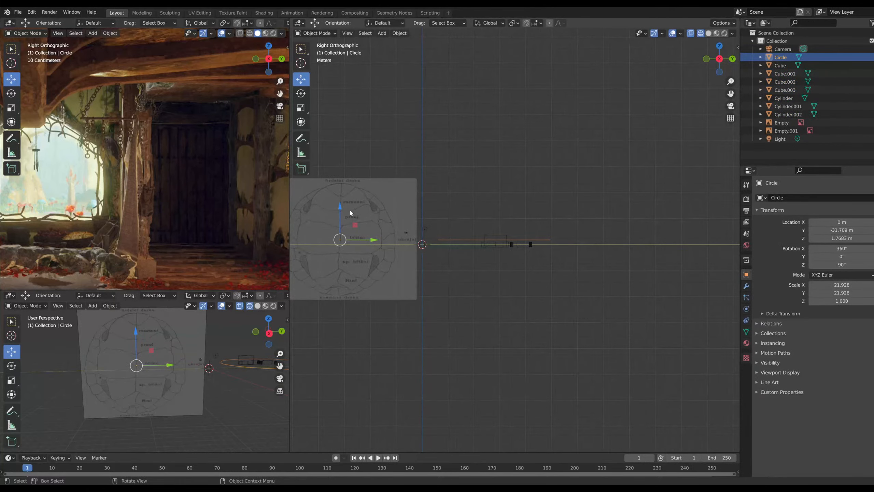
left_click_drag(341, 206, 435, 221)
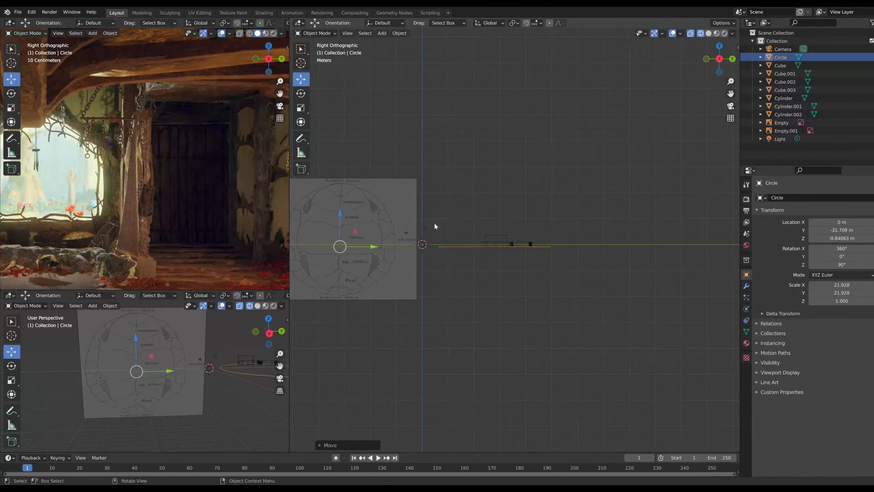
Lower the circle outline along Z to about -1.38 m and return to the top view
scroll(397, 234, "up", 5)
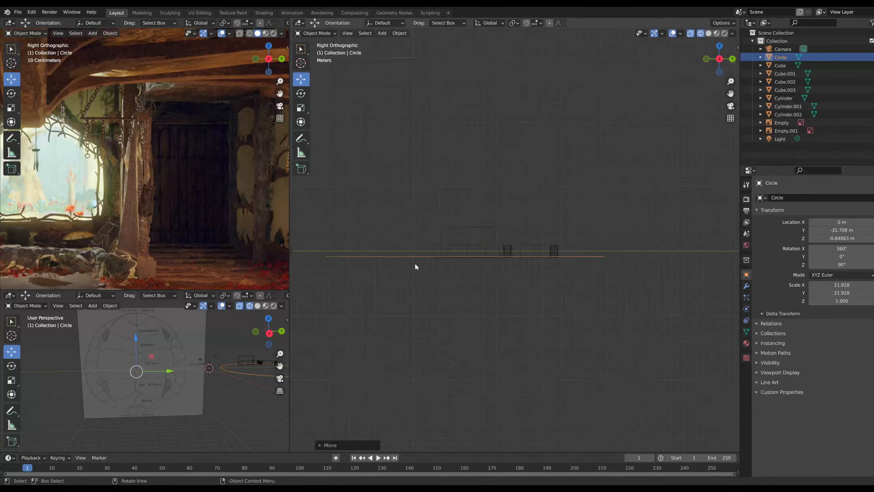
scroll(380, 253, "down", 5)
left_click_drag(369, 212, 482, 232)
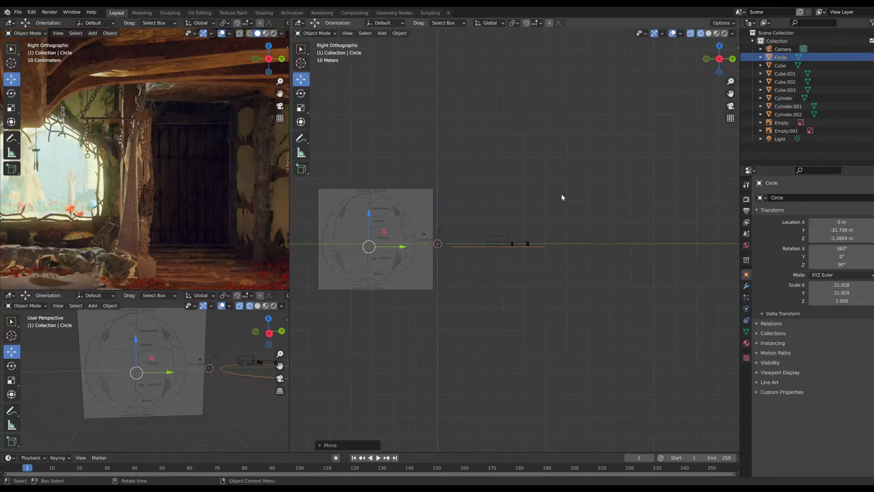
left_click(719, 59)
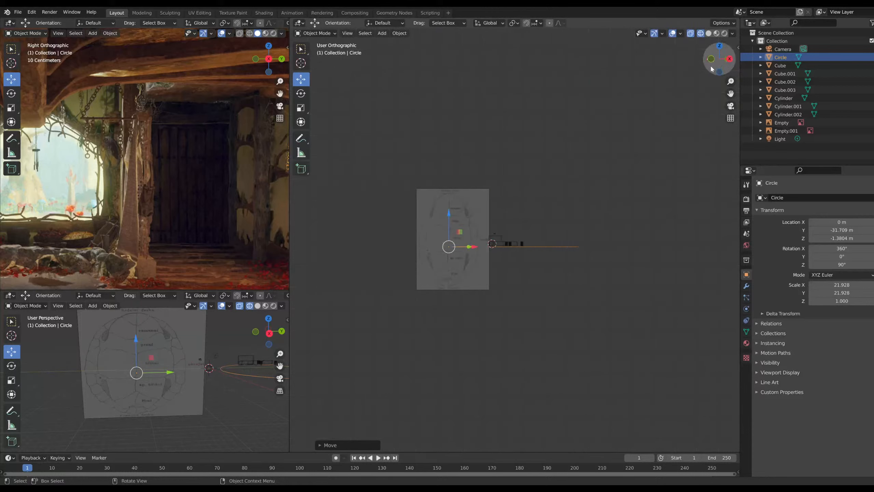
left_click(720, 46)
Examine the wall, pillar and door recess layout against the circle outline from above and in perspective
scroll(572, 224, "up", 4)
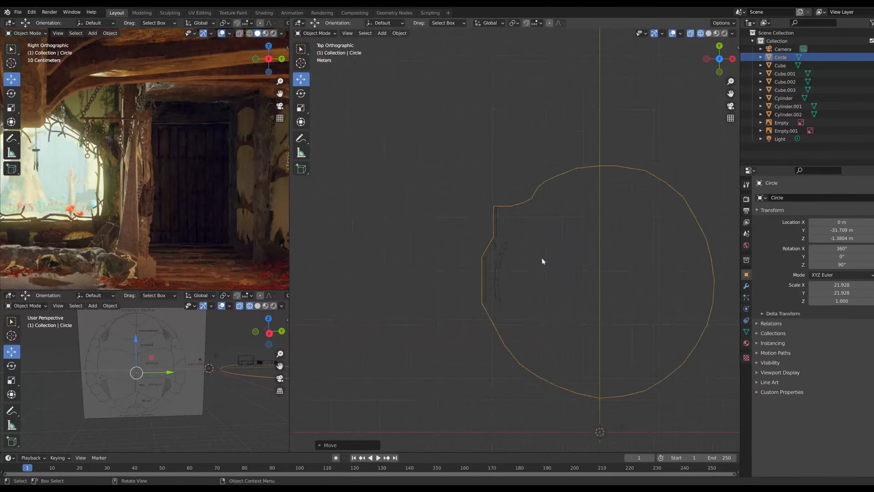
scroll(542, 261, "up", 5)
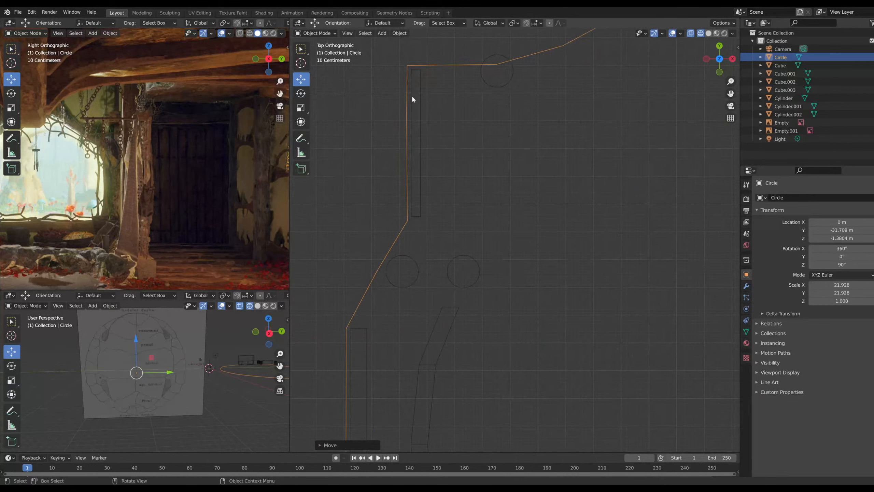
scroll(237, 385, "down", 3)
middle_click_drag(252, 385, 187, 389, "shift")
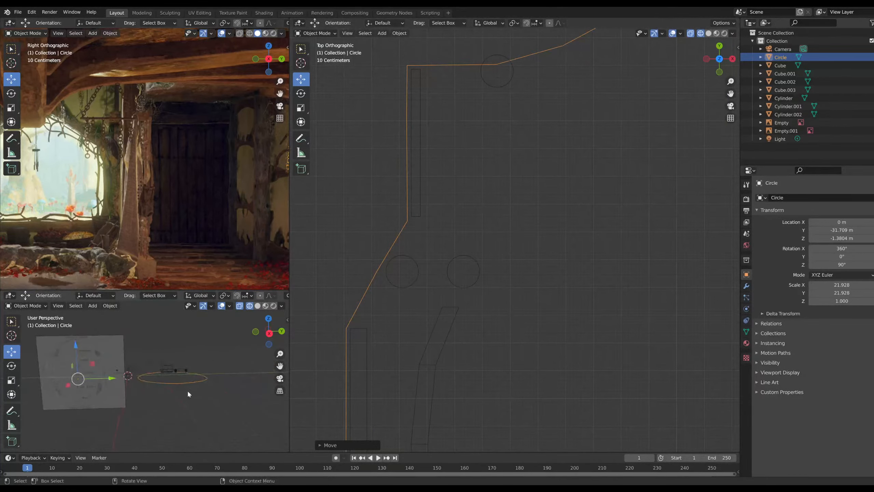
scroll(167, 396, "up", 8)
middle_click_drag(226, 361, 211, 403)
scroll(213, 386, "down", 6)
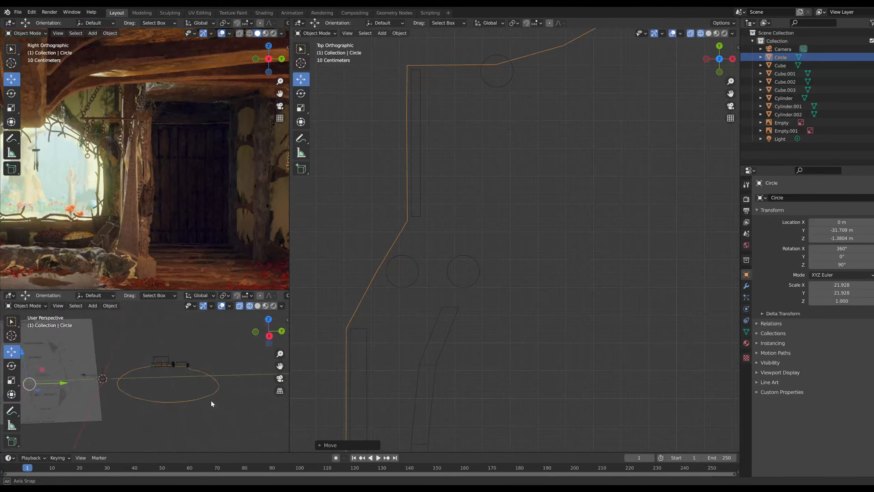
left_click(155, 375)
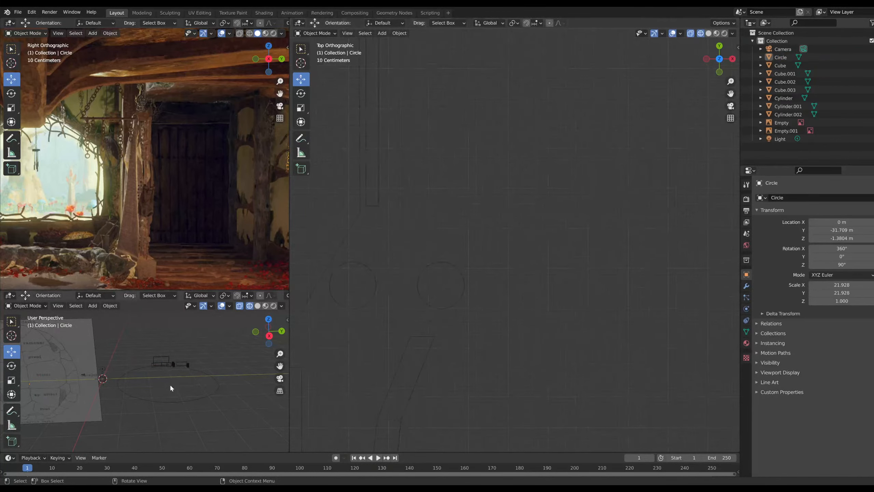
mouse_move(169, 383)
middle_mouse_down()
mouse_move(196, 377)
mouse_move(164, 378)
middle_mouse_up()
scroll(420, 282, "down", 3)
scroll(420, 279, "down", 3)
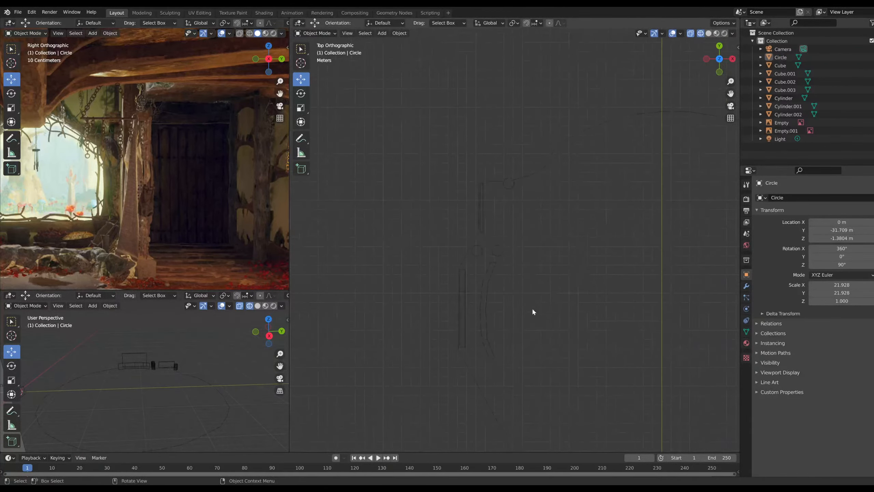
middle_click_drag(520, 290, 474, 274, "shift")
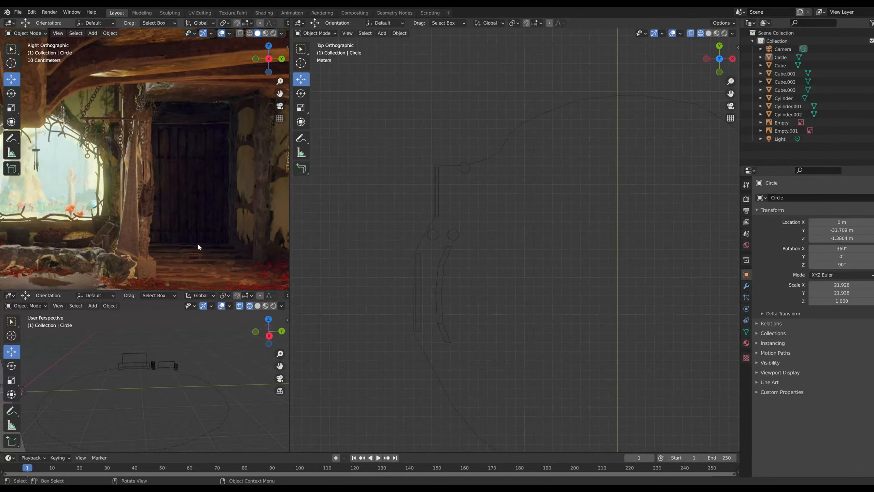
Duplicate the door slab in the recess, widened along X, and set the copy against the slab's inner side
scroll(447, 220, "up", 3)
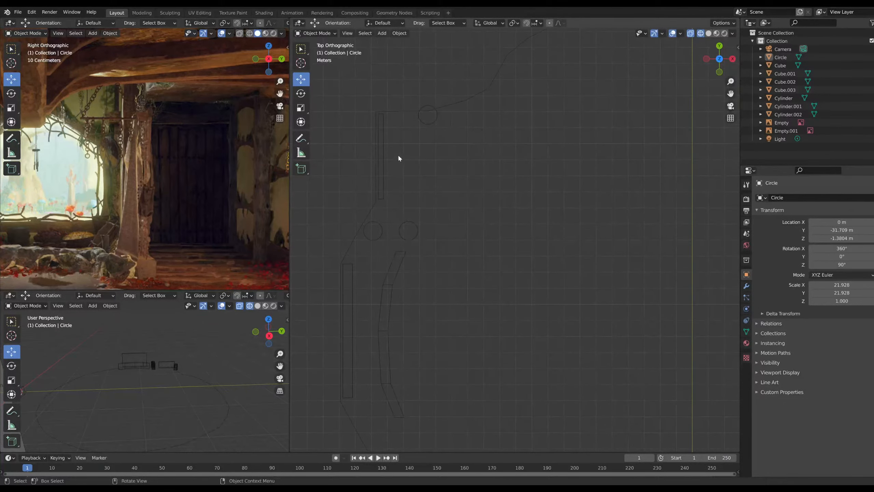
scroll(399, 159, "up", 3)
left_click(425, 238)
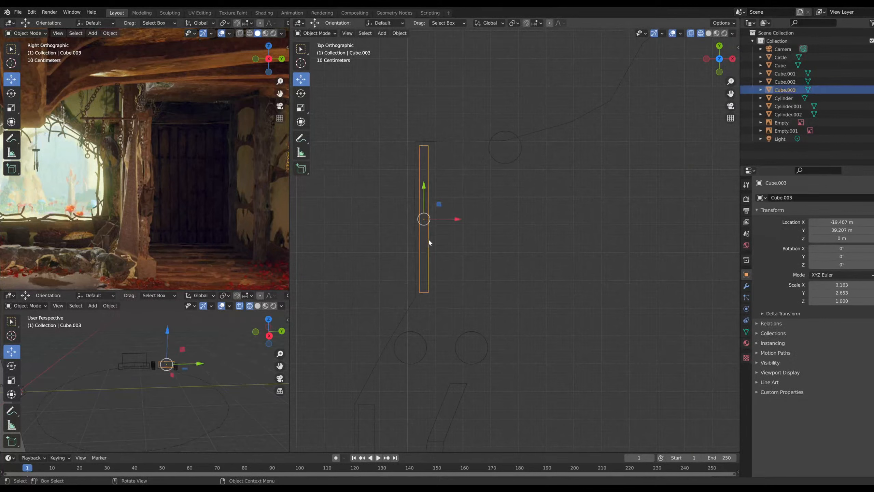
key("ctrl+c")
key("ctrl+v")
left_click_drag(462, 221, 701, 231)
key("shift+space")
key("s")
key("ctrl+z")
key("Escape")
key("shift+space")
key("g")
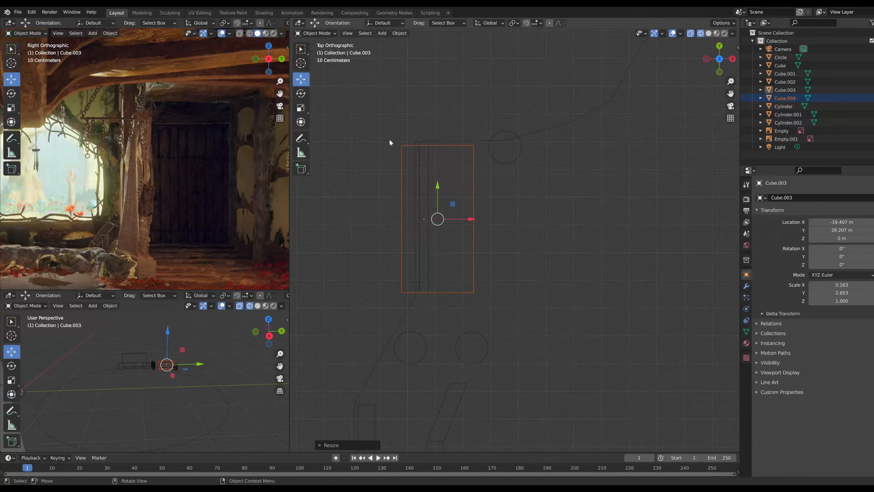
left_click_drag(471, 217, 497, 220)
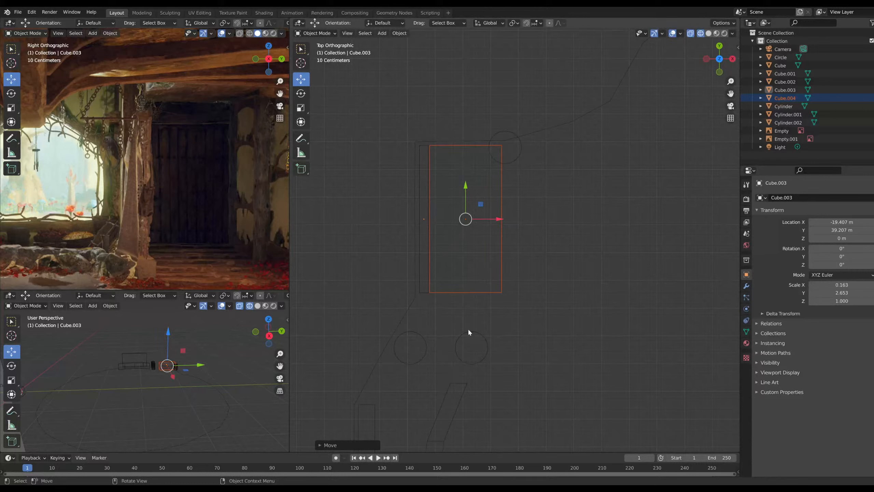
Move the two side-by-side pillars together toward the door recess, to Y 35.33 m with the inner one at about X -17.37 m
left_click(415, 300)
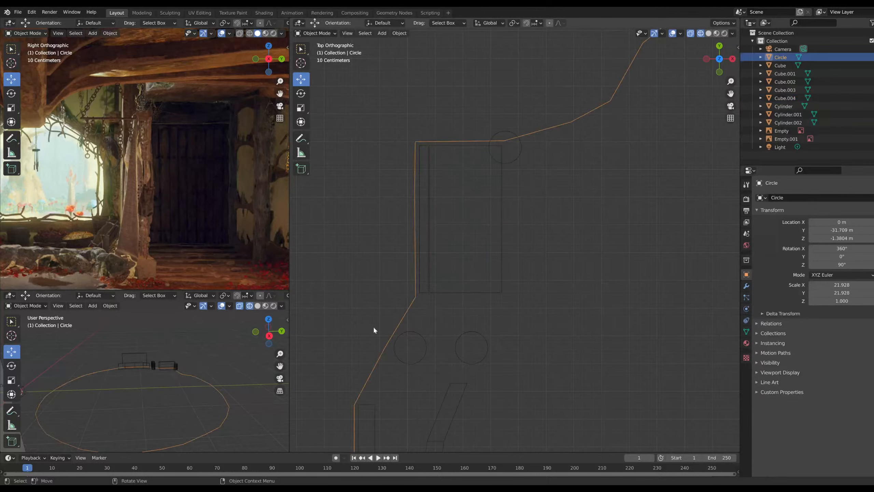
left_click(424, 342)
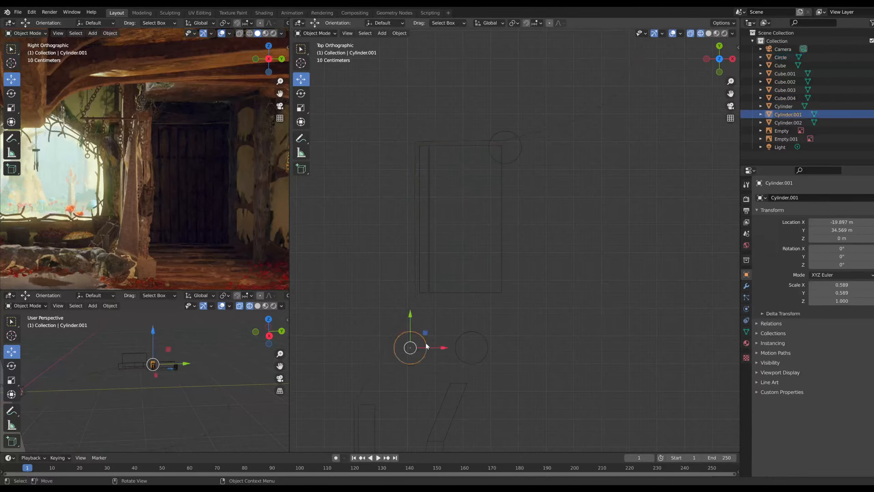
left_click(461, 335, "shift")
left_click_drag(446, 330, 486, 339)
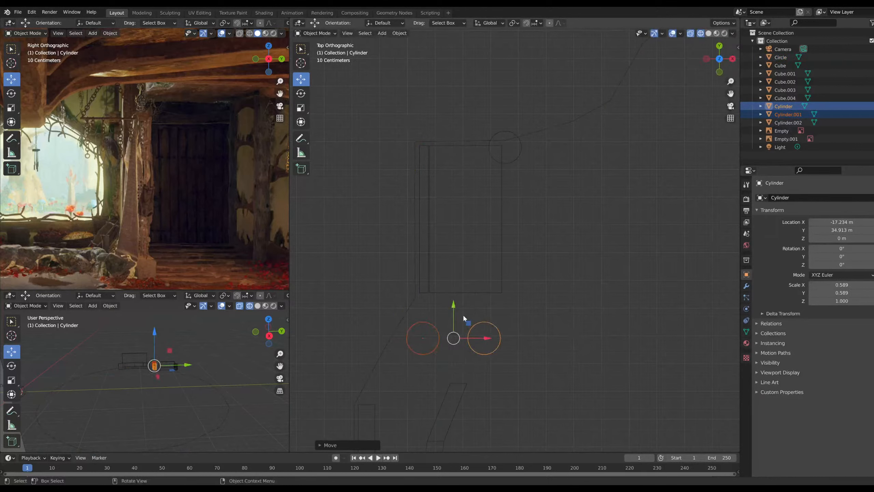
left_click_drag(453, 309, 481, 327)
Edit the curved inner wall's mesh and move its upper end up and inward to meet the inner pillar
scroll(478, 373, "down", 4)
middle_click_drag(479, 378, 475, 305, "shift")
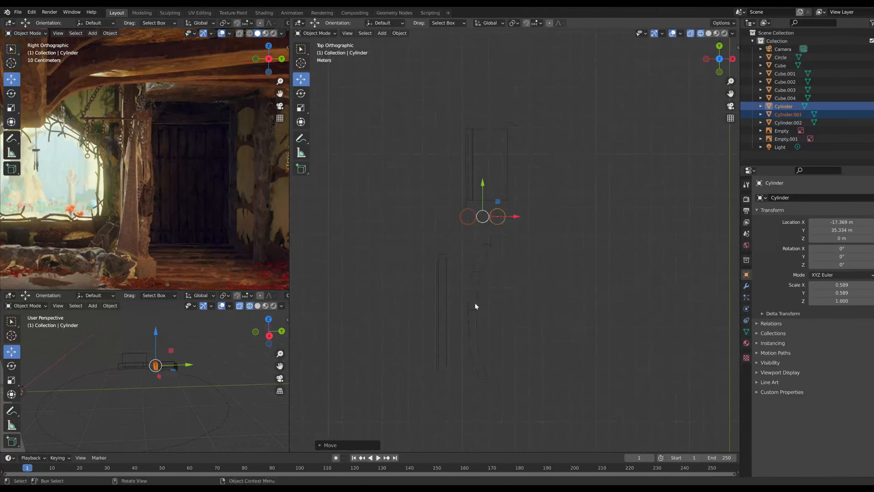
scroll(476, 305, "up", 3)
left_click(466, 250)
left_click(466, 247)
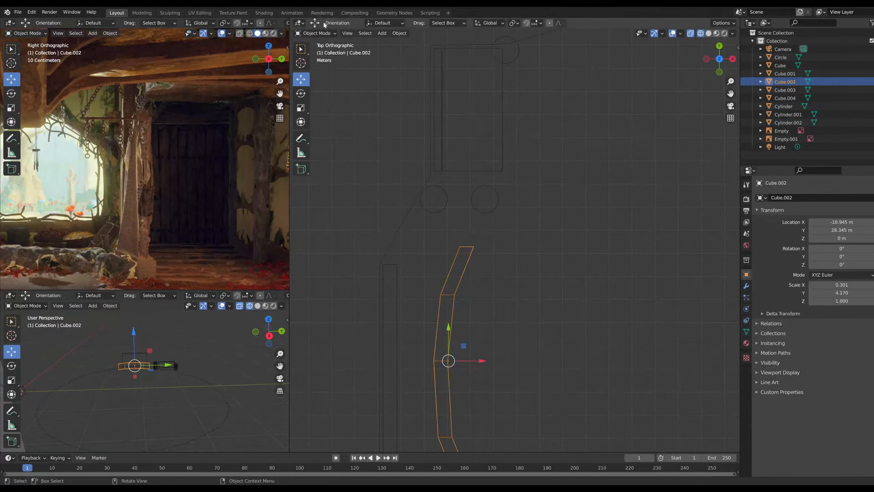
left_click(321, 33)
left_click(320, 33)
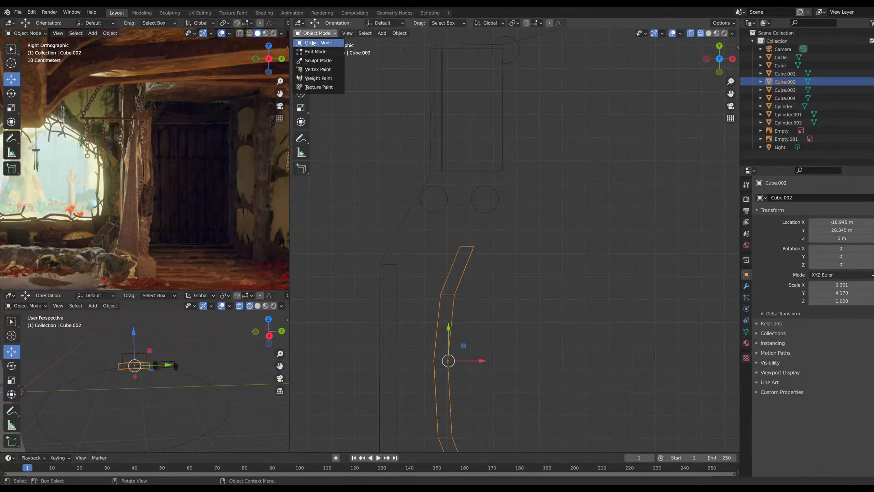
left_click(318, 50)
left_click_drag(453, 242, 486, 250)
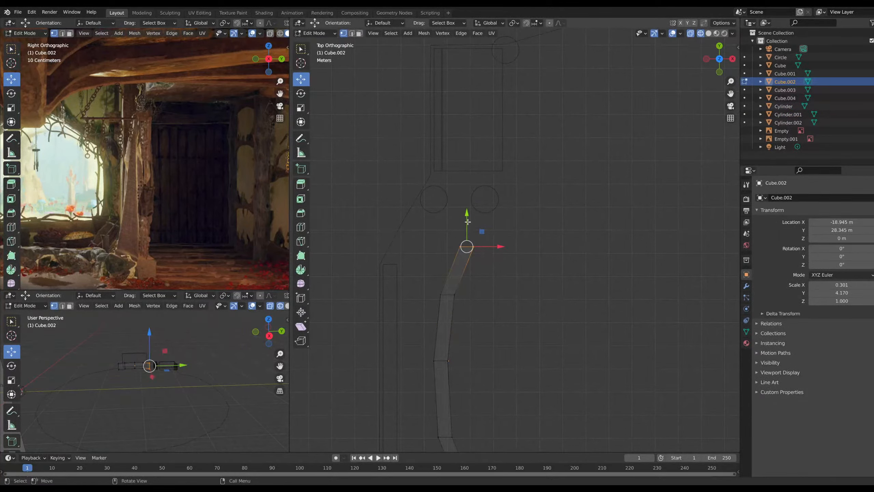
left_click_drag(467, 222, 471, 197)
left_click_drag(496, 226, 509, 229)
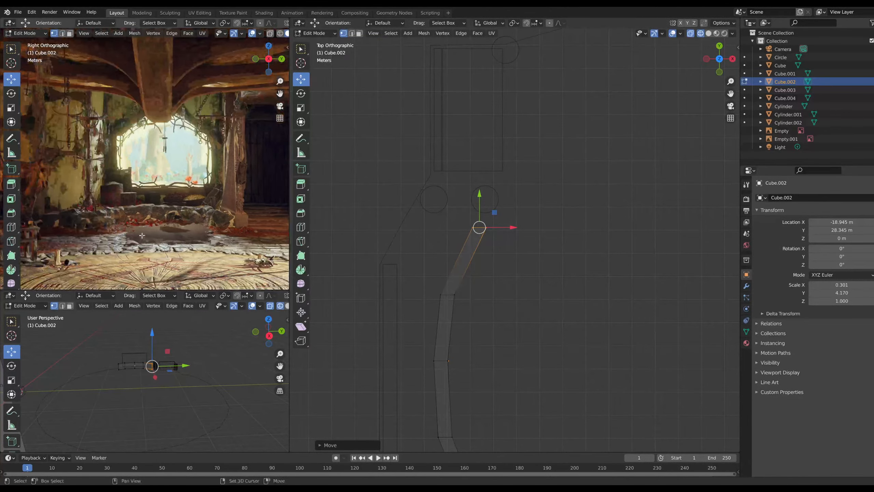
Center the reference painting on its round window, and return the curved wall to Object Mode with nothing selected
middle_click_drag(187, 252, 95, 246, "shift")
scroll(489, 377, "down", 1)
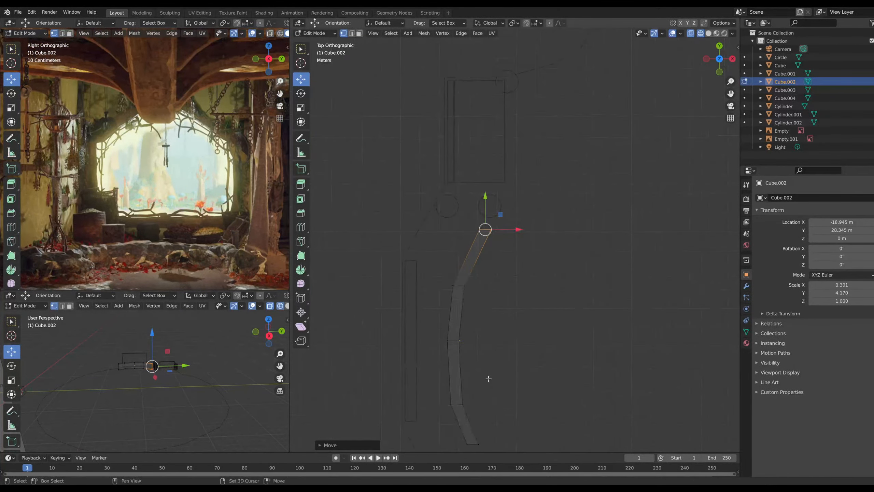
middle_click_drag(487, 379, 489, 331, "shift")
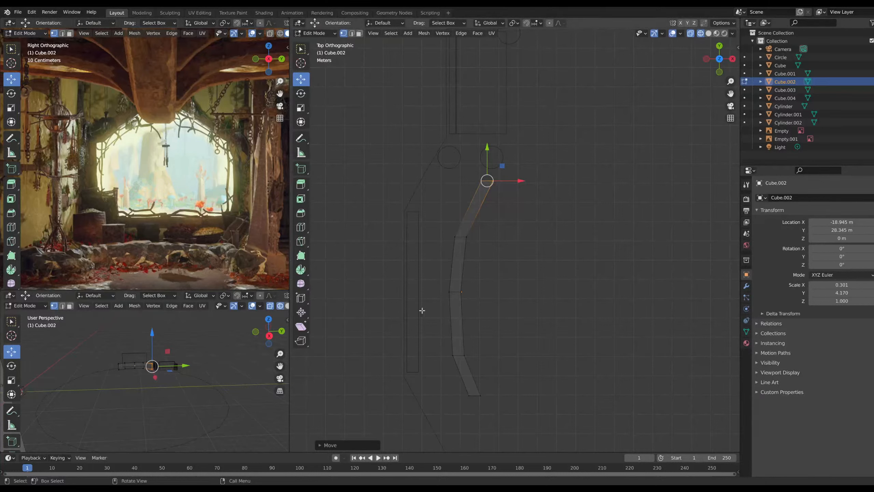
left_click(460, 165)
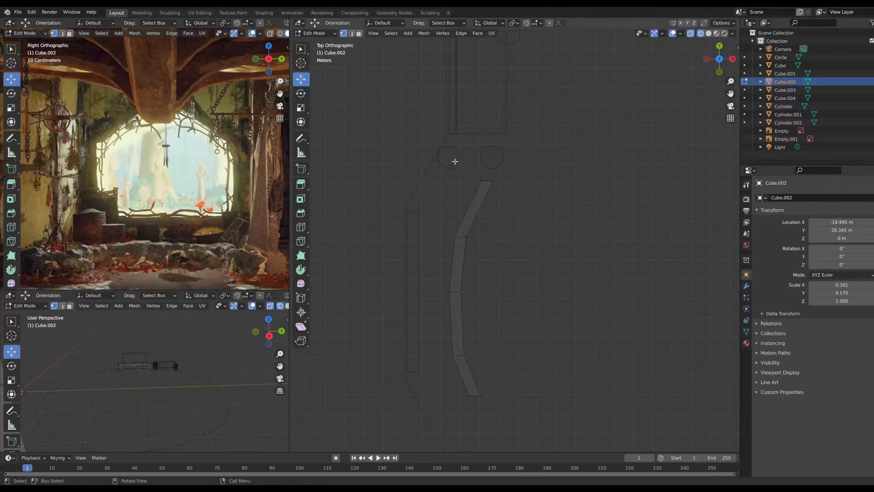
left_click(314, 33)
left_click(313, 39)
Duplicate the outer pillar and place the copy between the lower ends of the straight outer wall and the curved wall
left_click(452, 148)
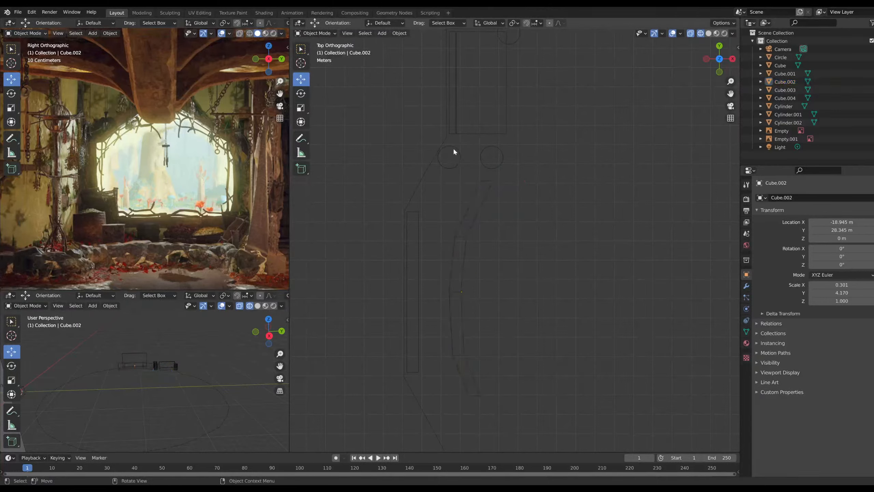
left_click(455, 151)
key("ctrl+c")
key("ctrl+v")
key("g")
key("y")
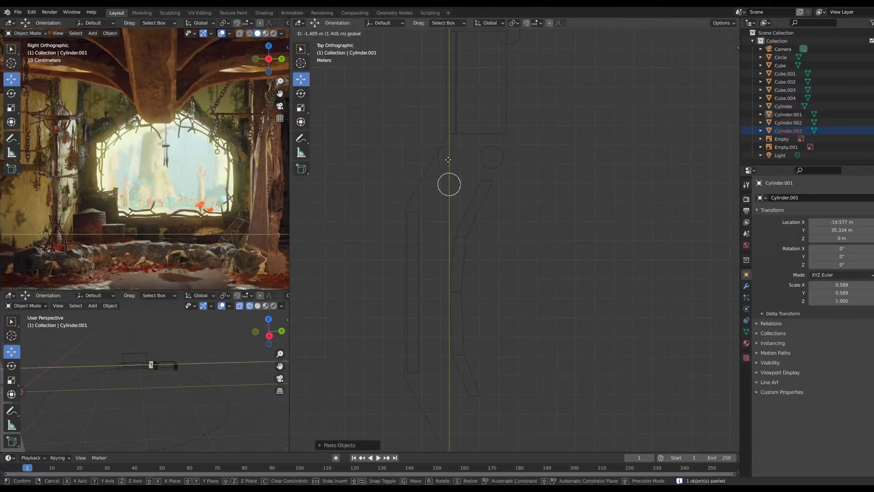
left_click(461, 371)
key("g")
key("x")
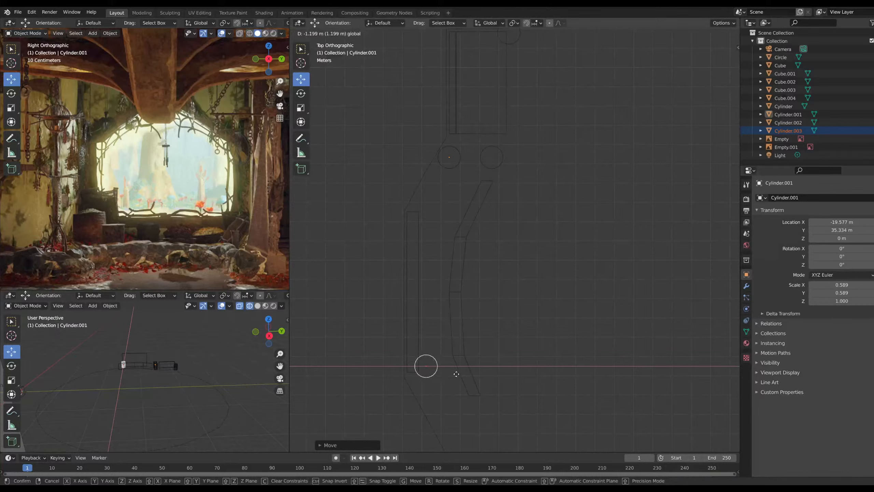
left_click(464, 375)
Duplicate that copied cylinder, scale the new one down, and place it just above, slightly toward the curved wall
key("ctrl+v")
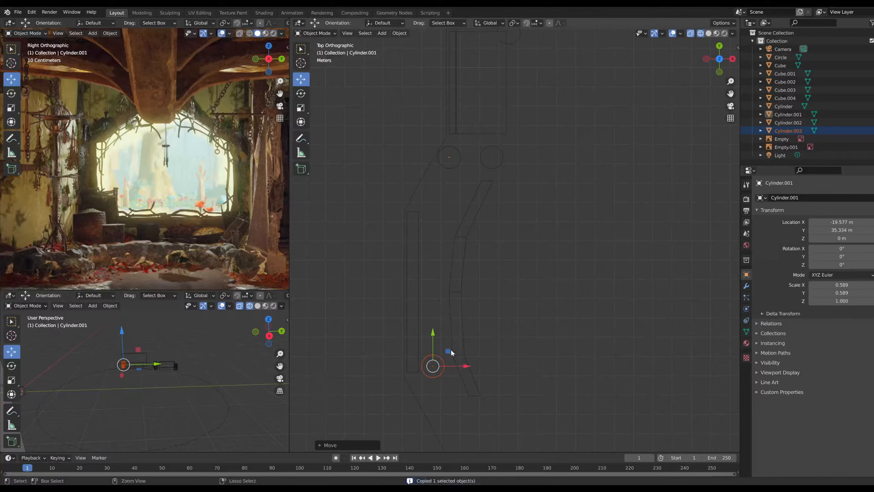
left_click_drag(433, 339, 435, 316)
left_click(300, 108)
left_click(301, 79)
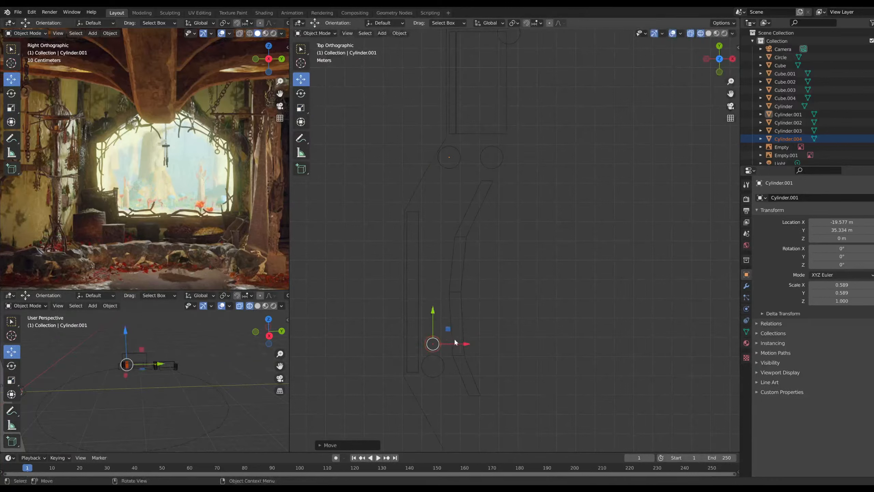
left_click_drag(464, 343, 470, 343)
Duplicate the small cylinder and place the copy just above it, shifted slightly toward the straight outer wall
key("ctrl+c")
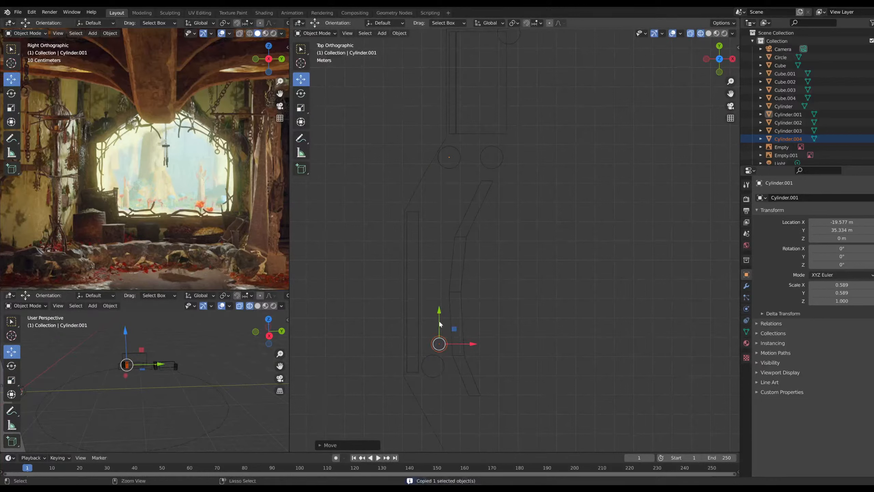
key("ctrl+v")
key("g")
key("y")
left_click(431, 300)
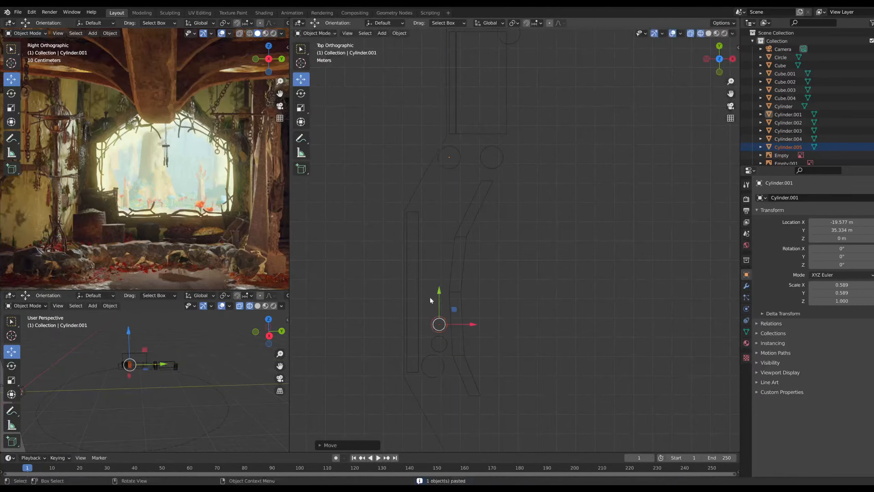
left_click_drag(466, 327, 459, 326)
left_click_drag(429, 292, 429, 298)
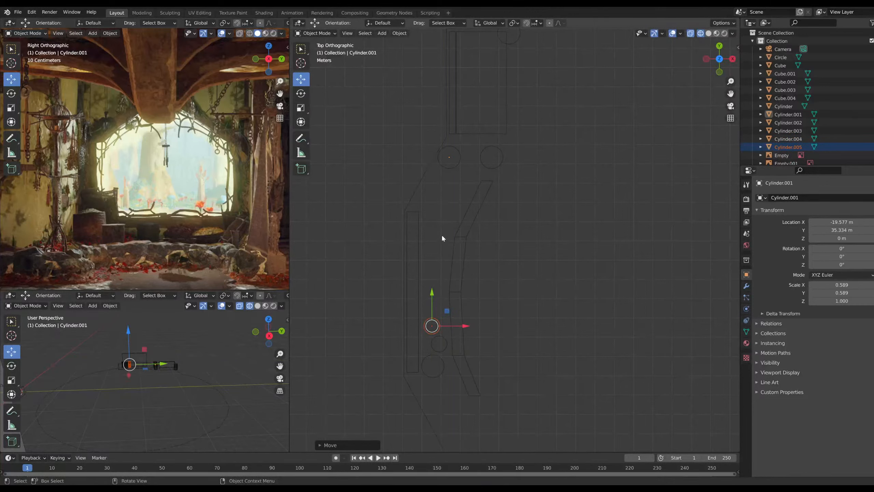
Add copies of the small cylinder higher up between the walls, offsetting the last one near the upper end toward the curved wall
key("ctrl+v")
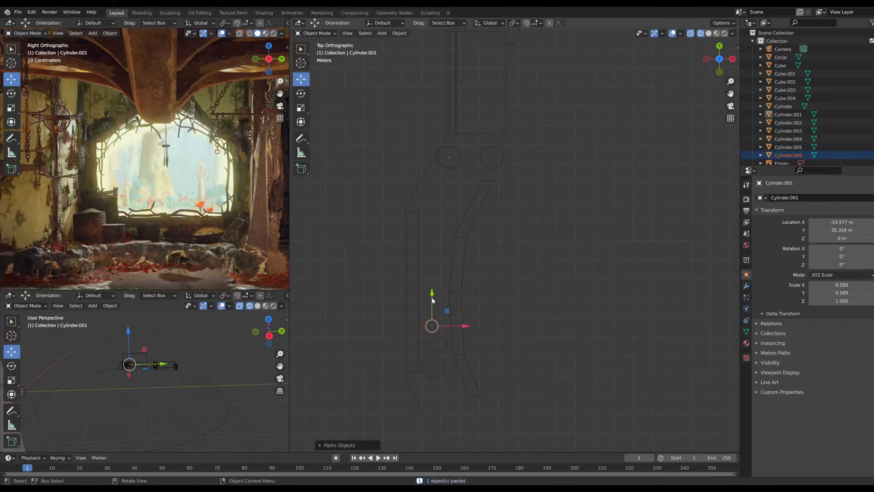
left_click_drag(433, 298, 427, 175)
key("ctrl+v")
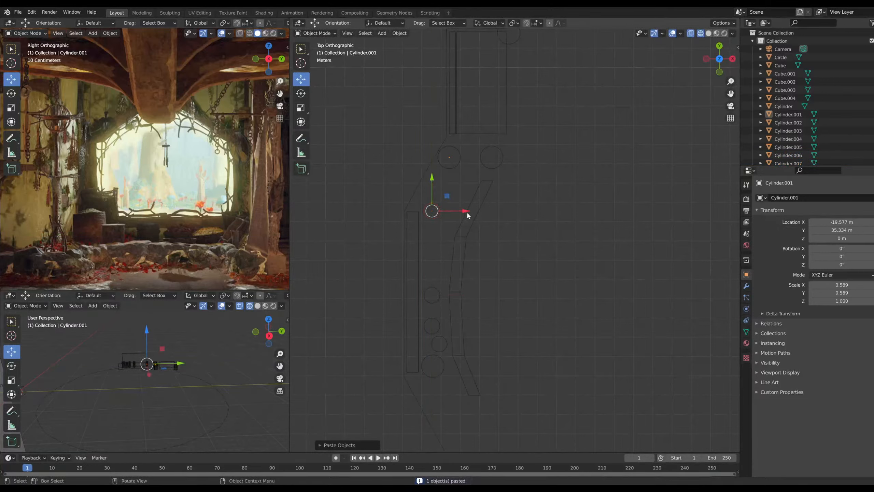
left_click_drag(469, 212, 486, 213)
left_click_drag(449, 182, 446, 171)
left_click_drag(486, 200, 481, 201)
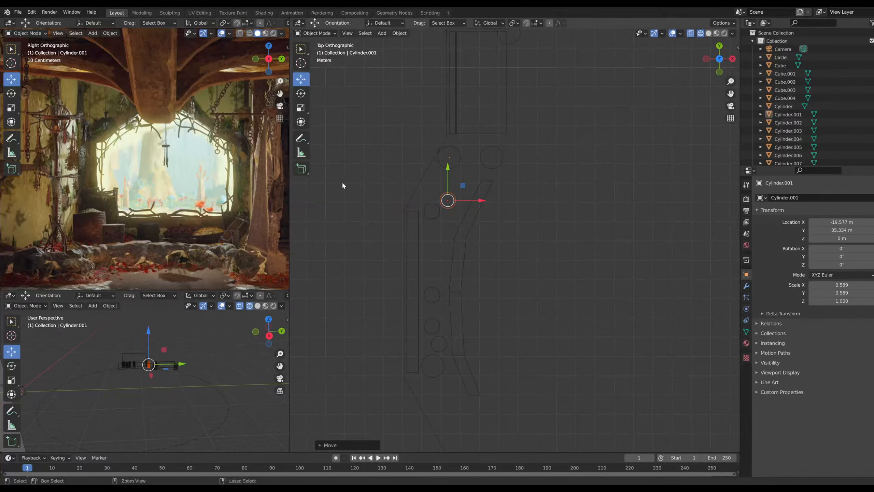
Duplicate that offset cylinder and place the copy just above the upper pair, shifted back toward the straight outer wall
key("ctrl+v")
left_click_drag(447, 168, 447, 145)
left_click_drag(477, 175, 464, 175)
left_click_drag(436, 145, 435, 155)
Flatten all seven cylinders standing between the outer and curved walls to a Z scale of about 0.489
middle_click_drag(554, 368, 499, 262)
left_click(535, 230)
left_click(523, 239, "shift")
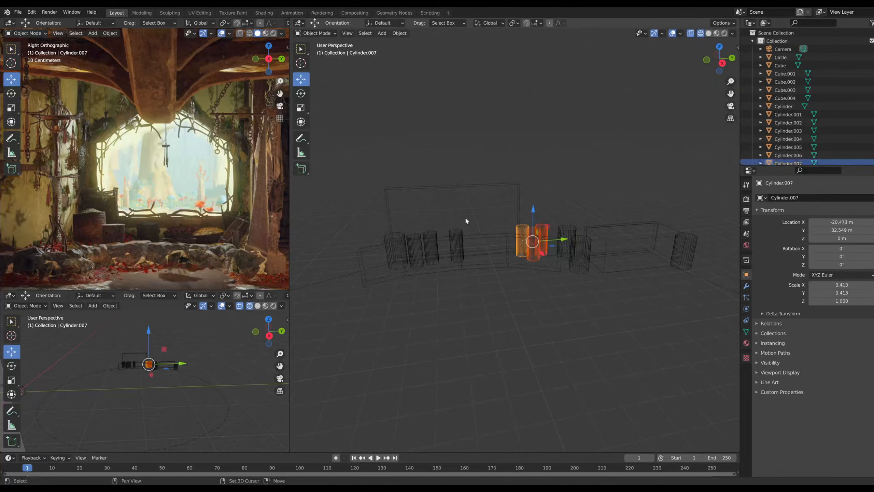
left_click(453, 236, "shift")
left_click(433, 238, "shift")
left_click(417, 238, "shift")
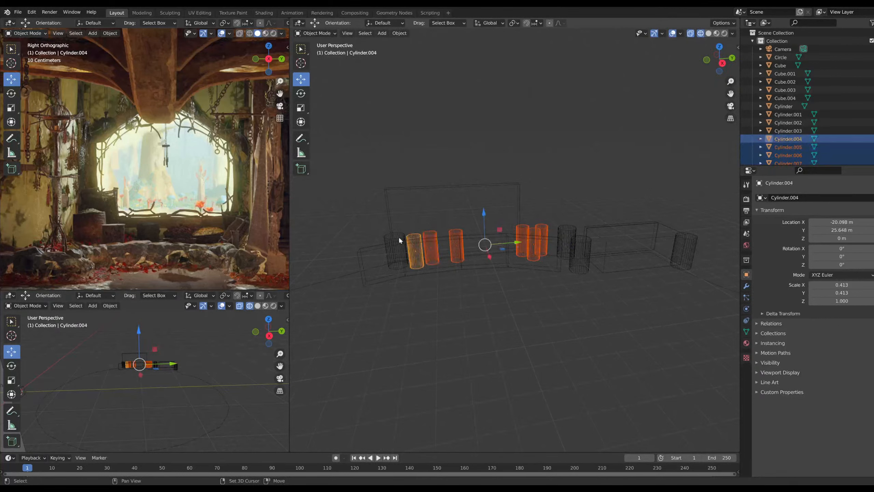
left_click(399, 237, "shift")
middle_click_drag(433, 278, 417, 265)
left_click(300, 109)
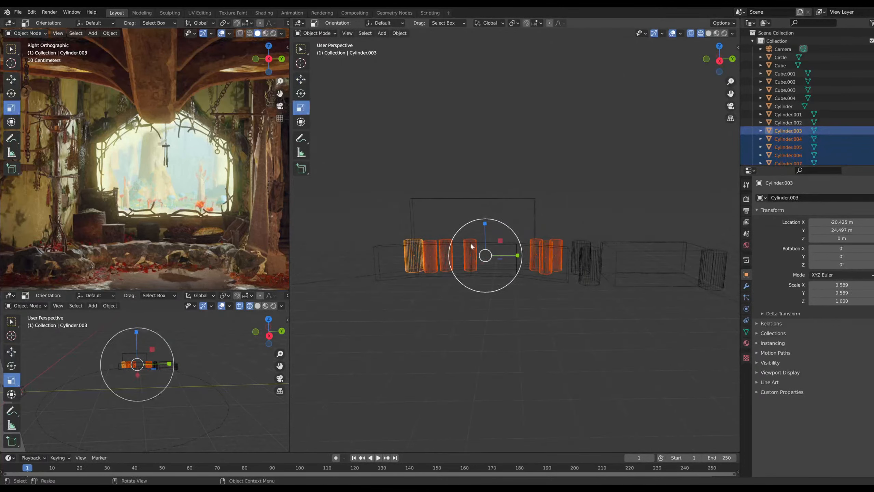
left_click_drag(485, 224, 485, 240)
Lower the seven flattened cylinders together to a Z location of about -0.479 m in the right side view
left_click(301, 79)
middle_click_drag(389, 164, 501, 292)
key("KP_3")
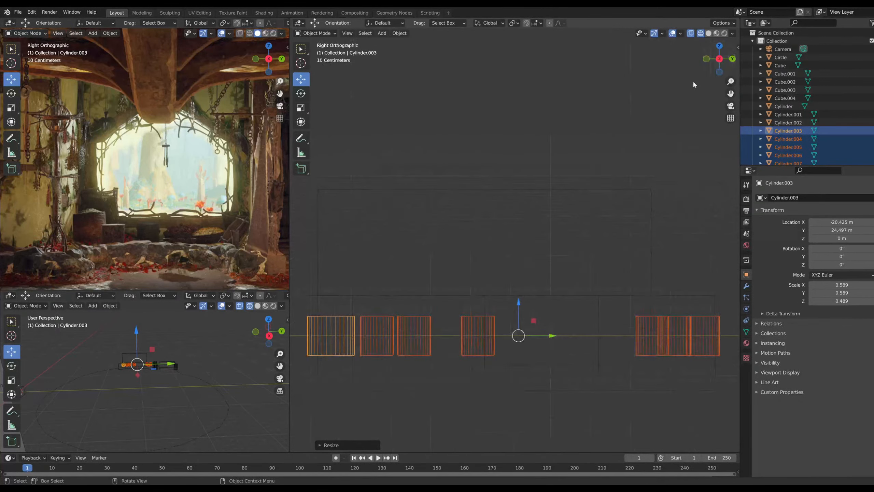
left_click_drag(518, 305, 517, 325)
Reduce the curved wall's height to a Z scale of about 0.393 and lower it to the foot of the short cylinders
scroll(462, 356, "down", 6)
middle_click_drag(463, 355, 468, 352)
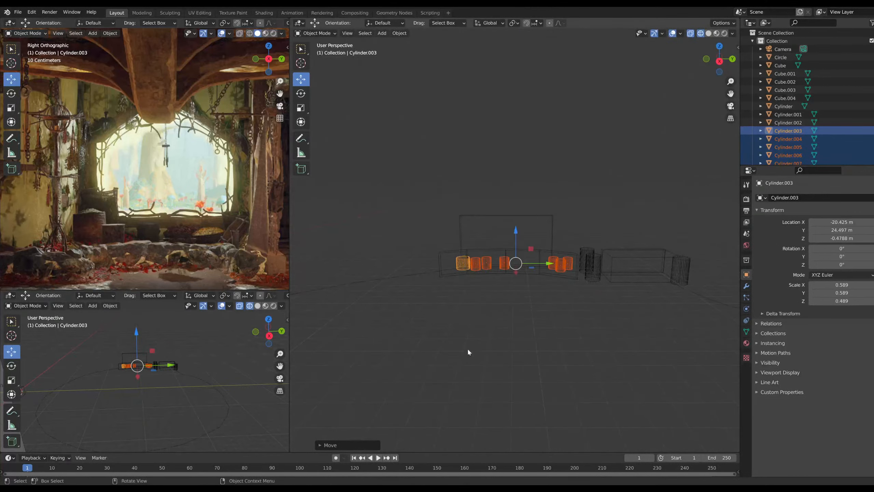
left_click(454, 253)
key("shift+space")
key("s")
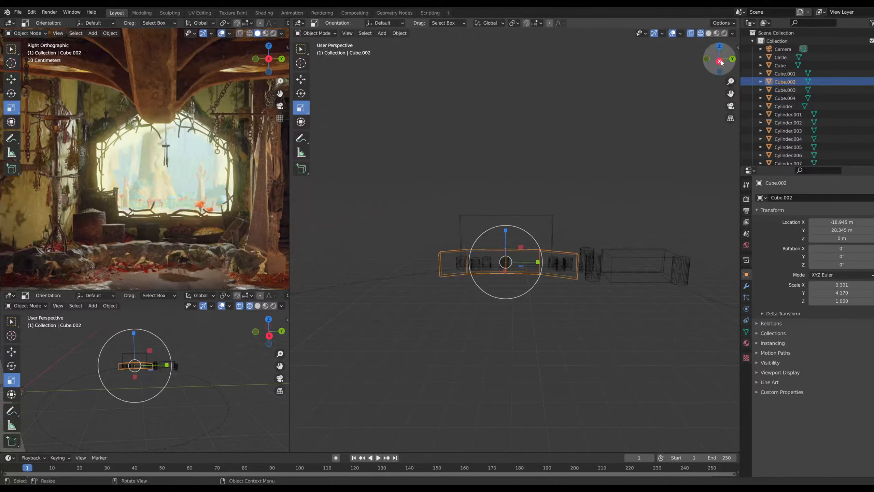
left_click(720, 60)
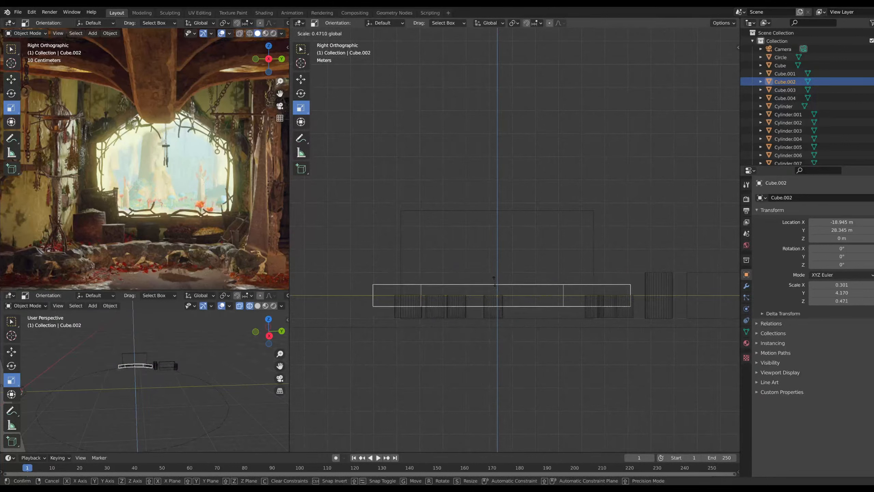
left_click(496, 283)
left_click(301, 78)
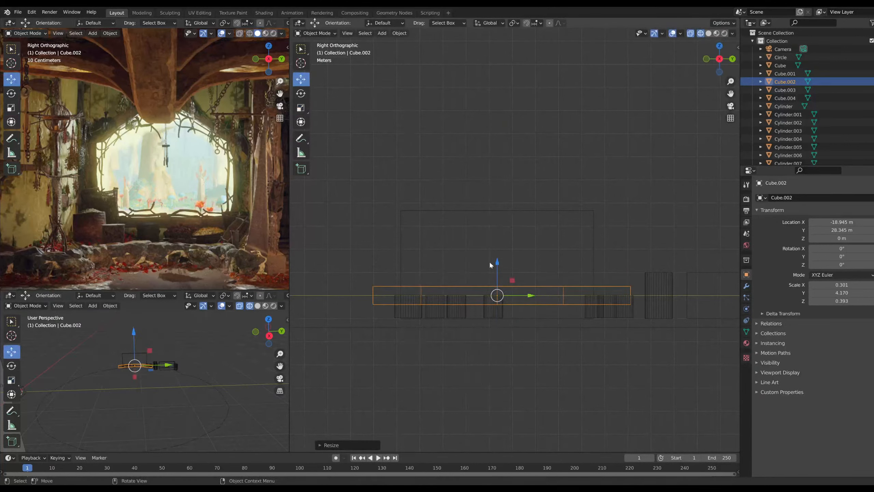
left_click_drag(497, 267, 635, 307)
Lower the seven short cylinders about 0.07 m along Z, leaving the outer wall out of the selection, and deselect everything
left_click(489, 210, "shift")
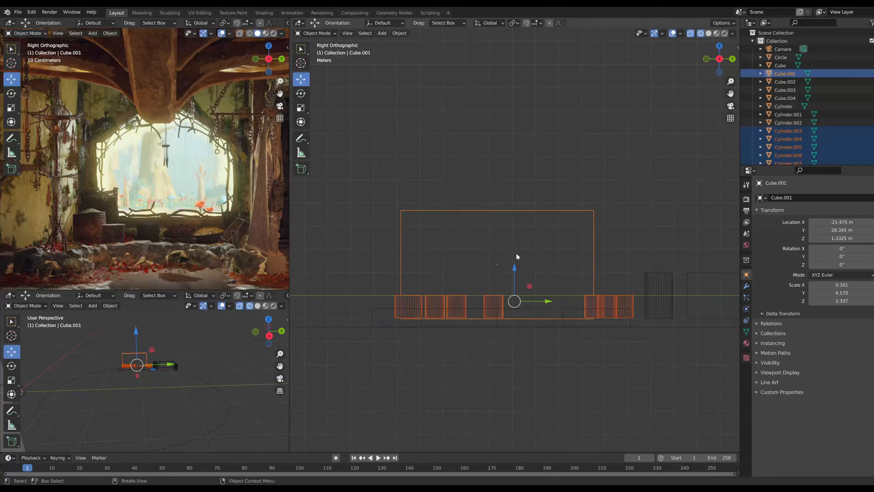
left_click(488, 210, "shift")
key("g")
key("z")
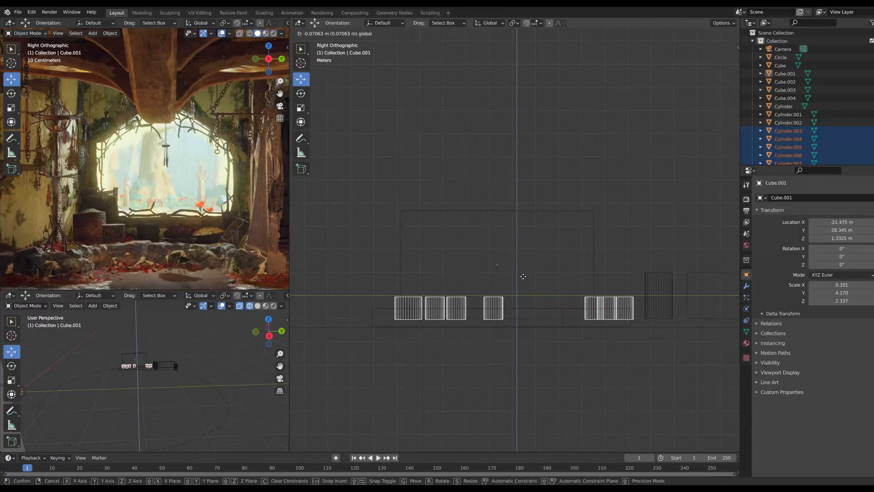
left_click(523, 276)
left_click(383, 229)
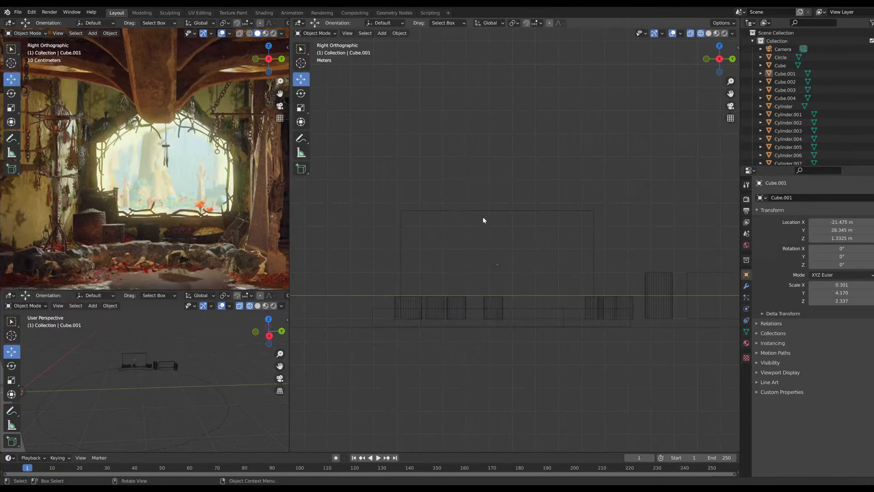
middle_click_drag(657, 276, 387, 260, "shift")
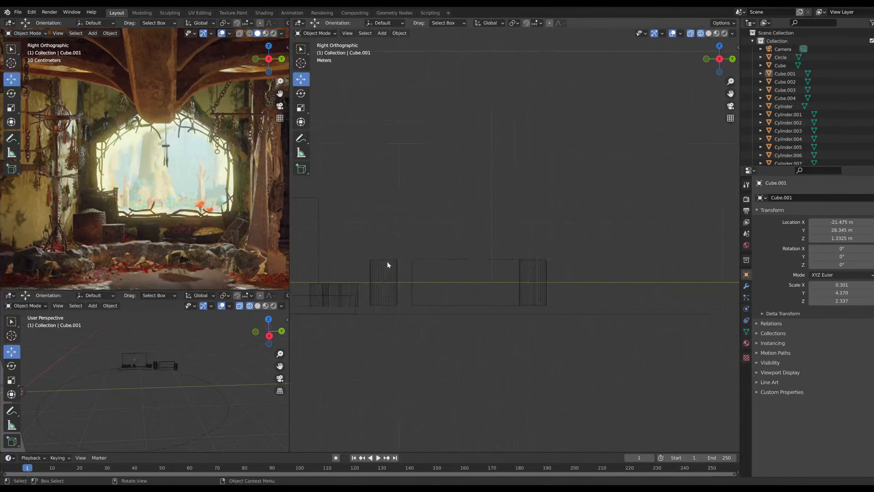
left_click(387, 260)
left_click(534, 284, "shift")
scroll(532, 276, "down", 4)
left_click(530, 261, "shift")
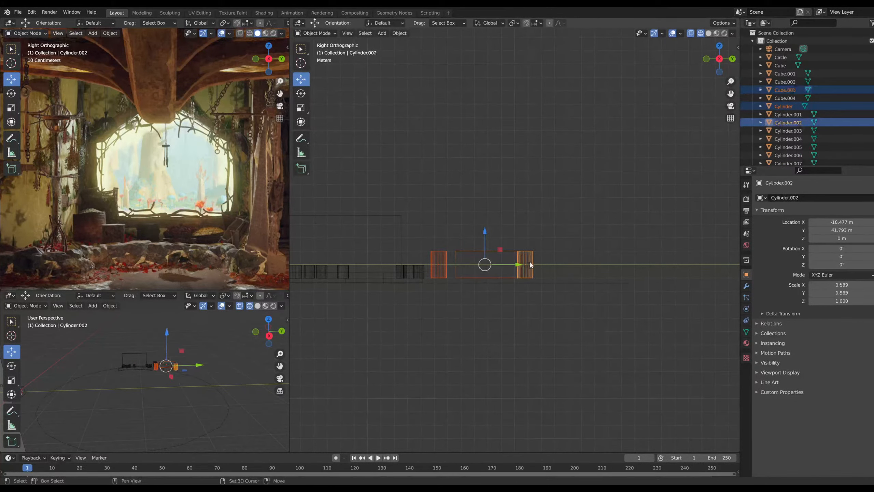
left_click(474, 251, "shift")
scroll(473, 252, "down", 2)
middle_click_drag(468, 253, 422, 283)
left_click(581, 289)
Flatten the door recess block to a Z scale of about 0.193 and lower it to about Z -1.169 m as a floor slab
left_click(472, 254)
scroll(513, 254, "up", 6)
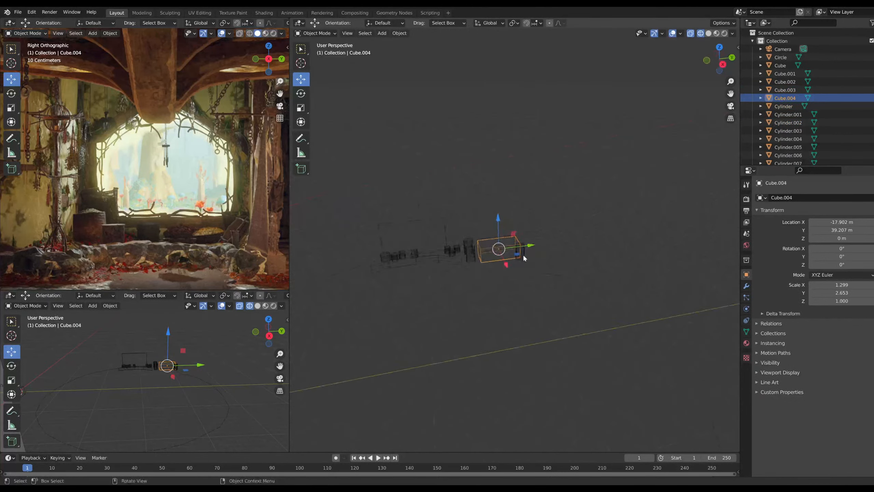
left_click(301, 108)
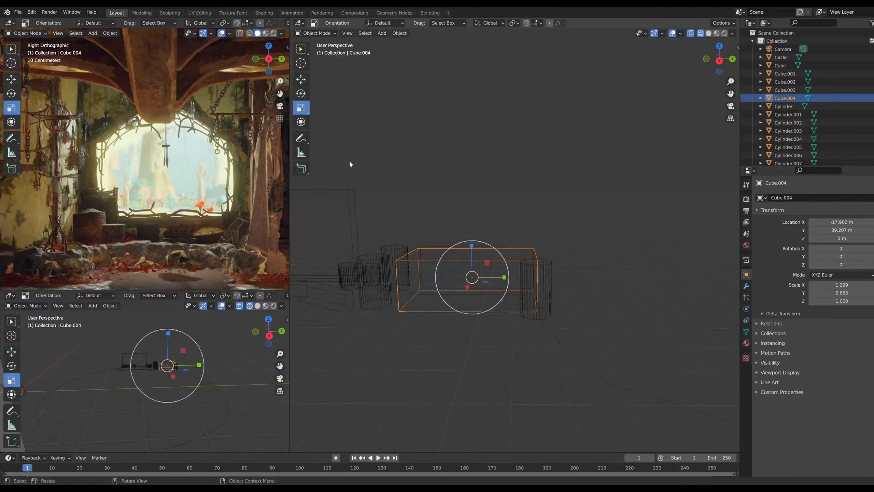
left_click_drag(472, 245, 471, 273)
left_click(719, 61)
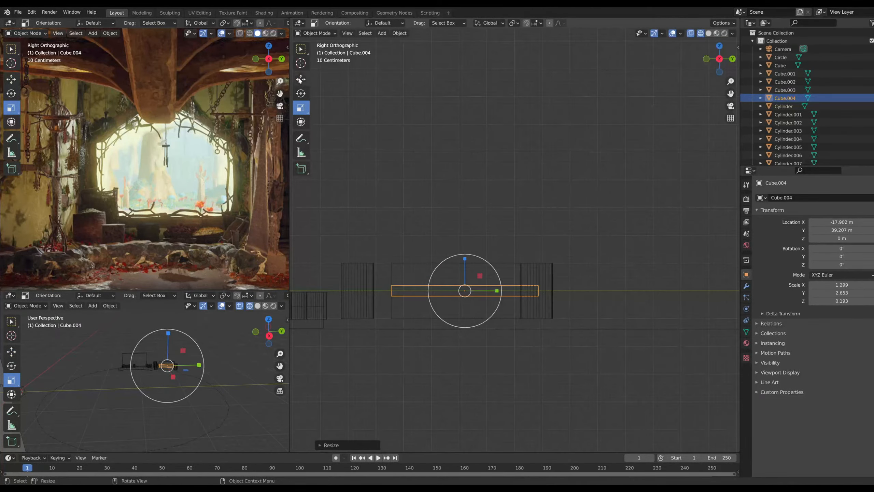
left_click(300, 79)
left_click_drag(465, 259, 464, 291)
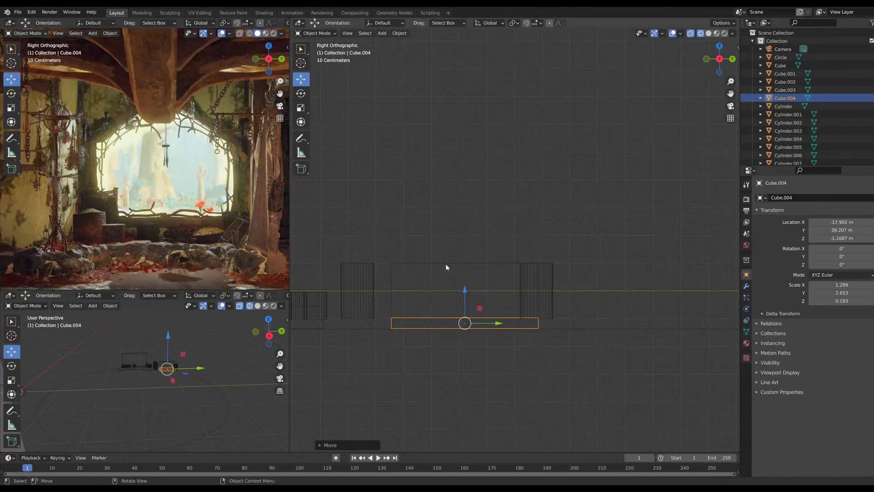
Stretch the recess's thin back wall to a Z scale of about 3.473 and raise it to about Z 2.489 m above the slab
left_click(446, 263)
left_click(301, 108)
left_click_drag(465, 259, 466, 179)
left_click(301, 77)
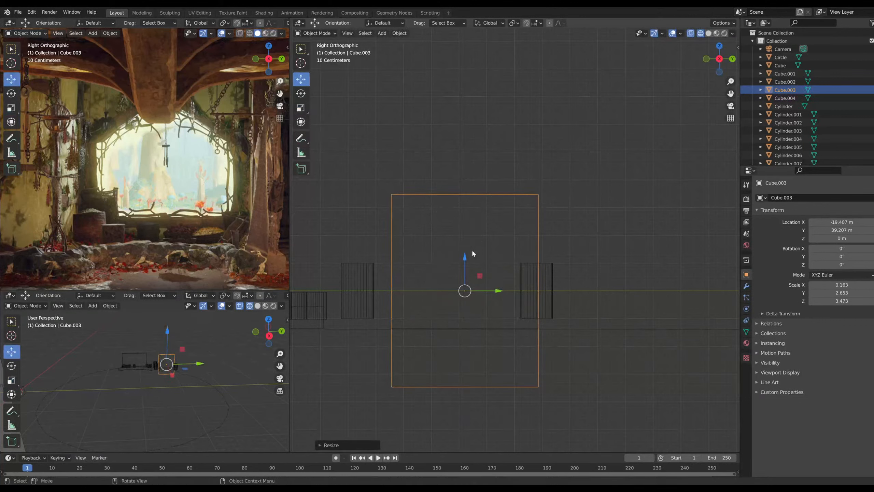
left_click_drag(471, 248, 456, 187)
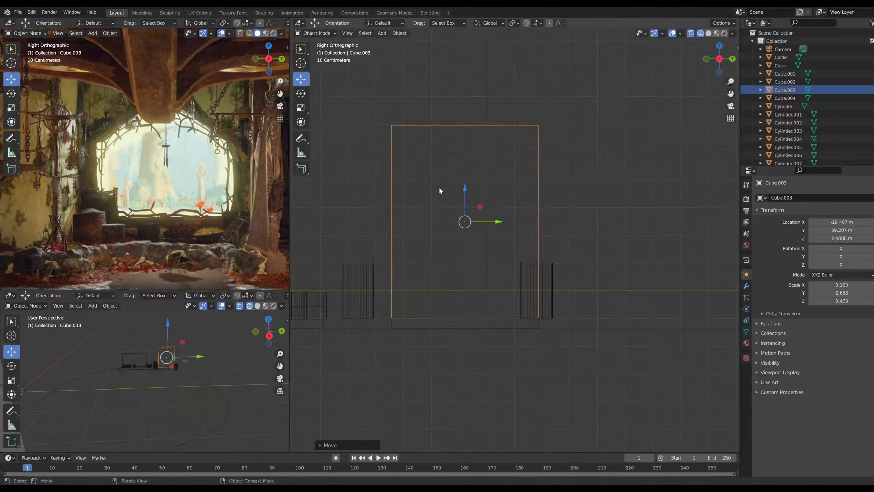
Stretch the two pillars flanking the door recess to a Z scale of about 4.419, raise them to about Z 3.027 m, and deselect them
left_click(357, 265)
left_click(545, 291, "shift")
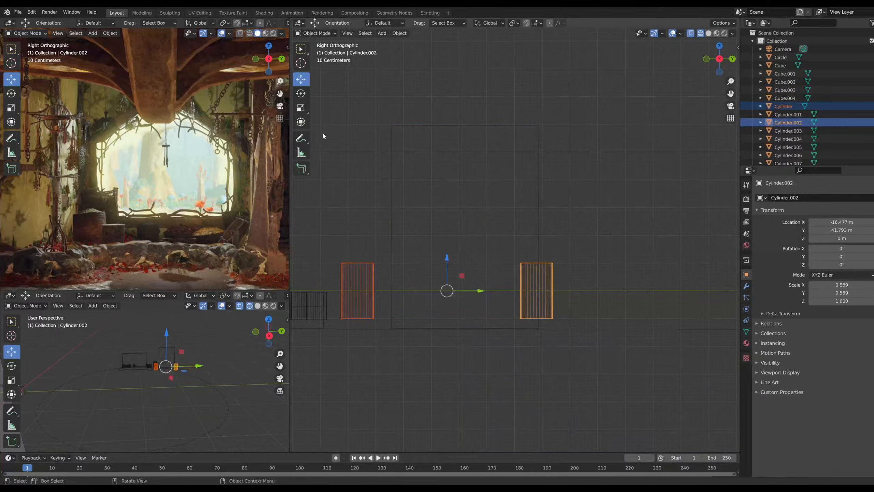
left_click(300, 108)
left_click_drag(447, 257, 433, 137)
left_click(300, 80)
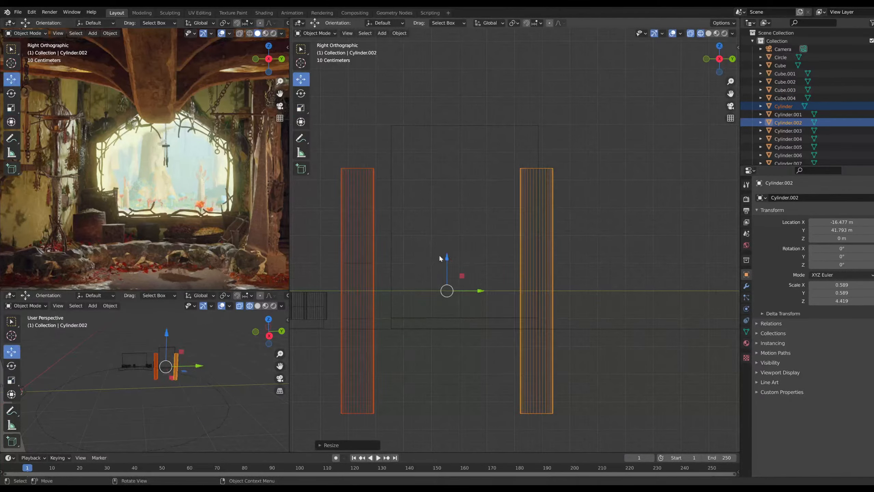
left_click_drag(438, 254, 450, 173)
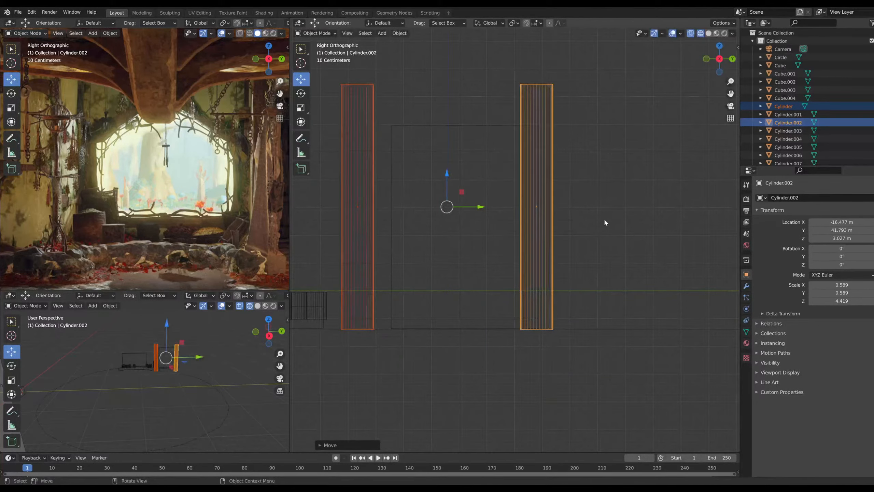
left_click(604, 221)
Put the tall outer window wall in Edit Mode and add three evenly spaced vertical loop cuts across it
scroll(445, 360, "down", 1)
middle_click_drag(411, 360, 446, 301)
scroll(540, 268, "up", 3)
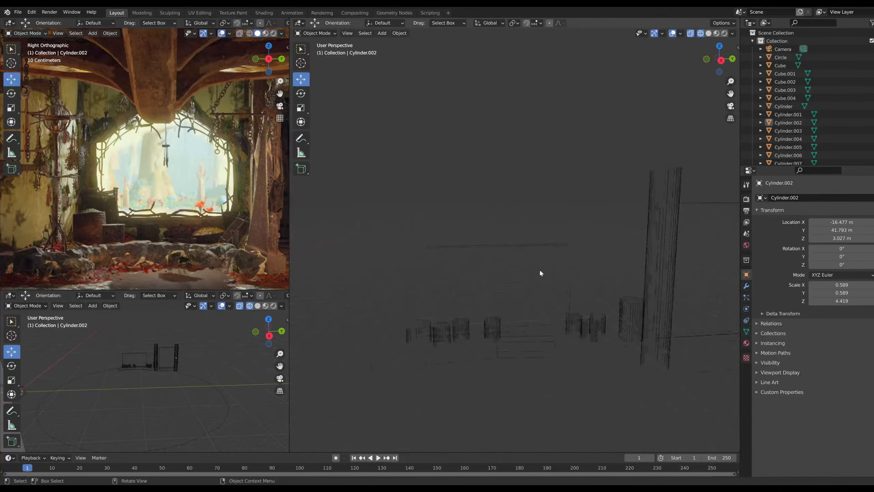
middle_click_drag(518, 270, 418, 152)
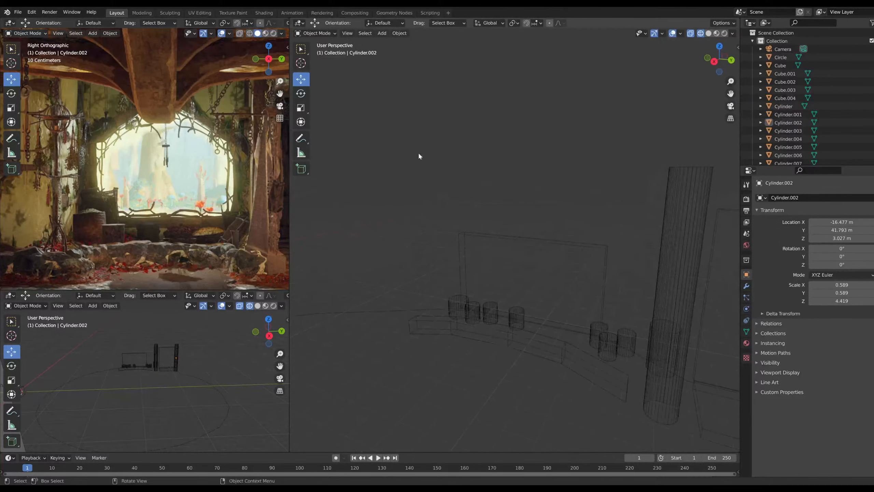
left_click(714, 61)
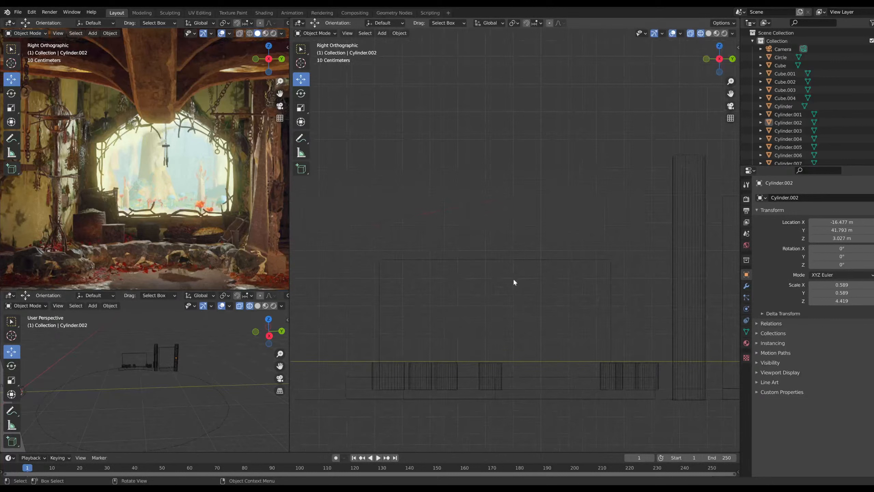
left_click(413, 264)
left_click(315, 33)
left_click(318, 53)
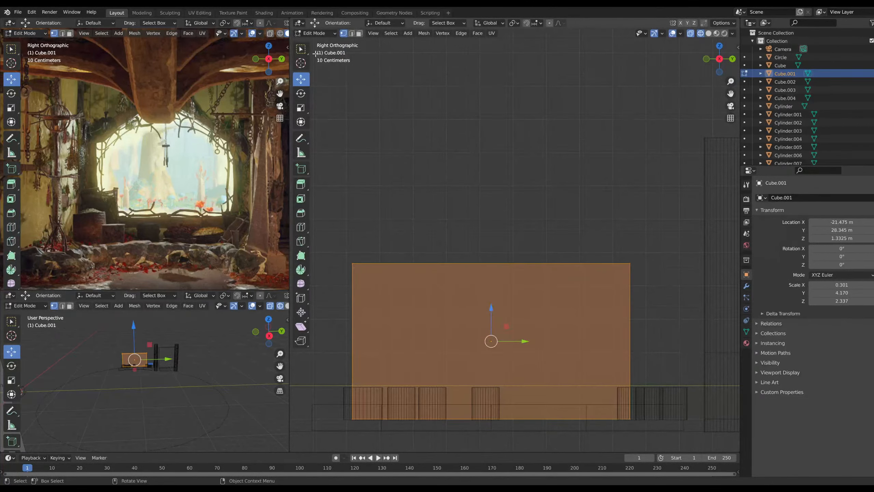
left_click(301, 227)
left_click(499, 280)
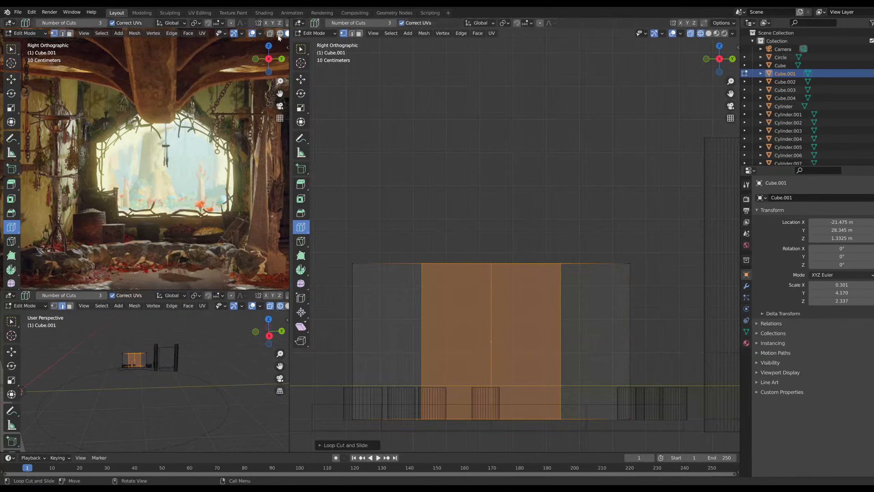
Raise the top vertices of the three loop cuts, with the middle ones highest, to give the window wall a peaked top
left_click(301, 49)
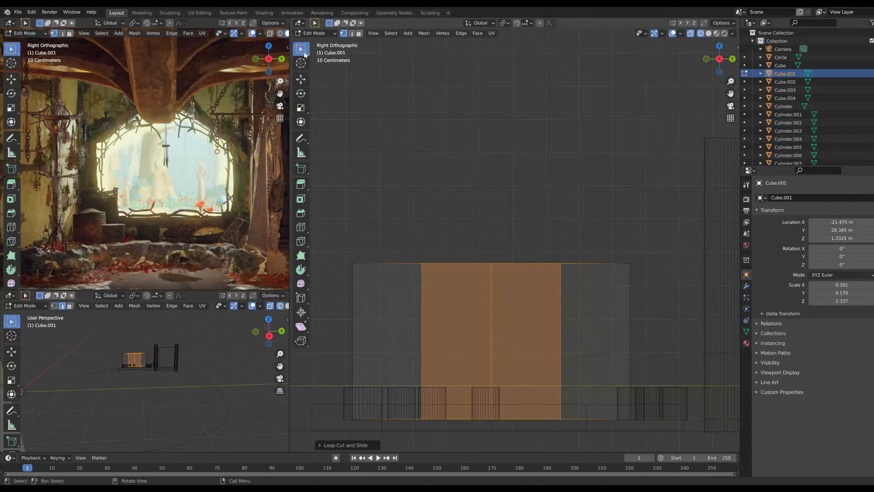
left_click_drag(477, 253, 514, 281)
left_click_drag(403, 259, 433, 276, "shift")
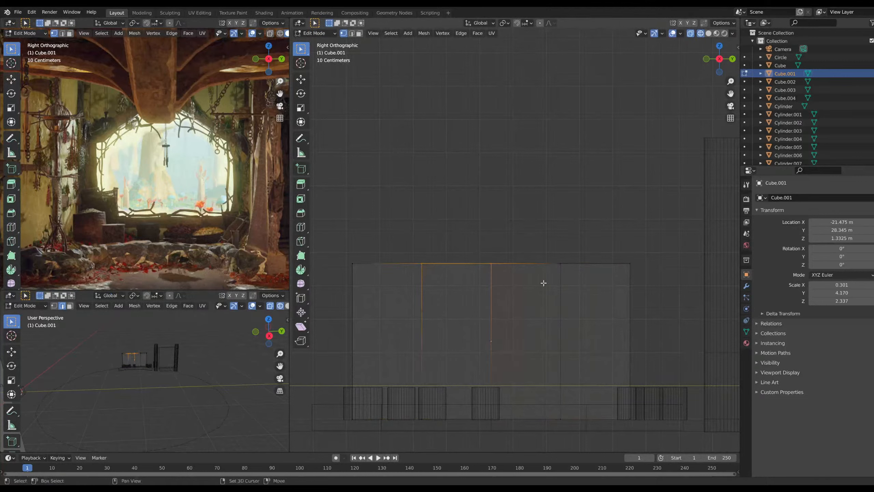
left_click_drag(547, 257, 571, 272, "shift")
left_click(301, 79)
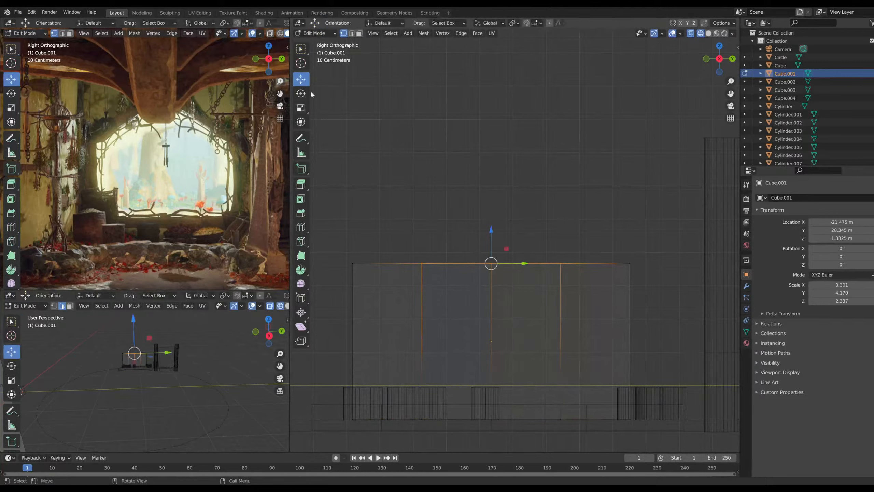
left_click_drag(491, 230, 513, 248)
left_click_drag(491, 193, 488, 162)
middle_click_drag(519, 190, 554, 299)
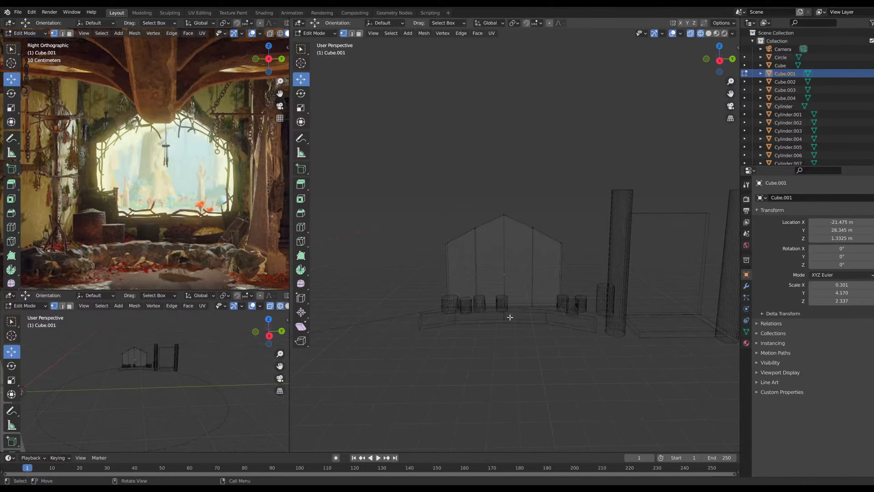
left_click(720, 60)
middle_click_drag(539, 247, 631, 308)
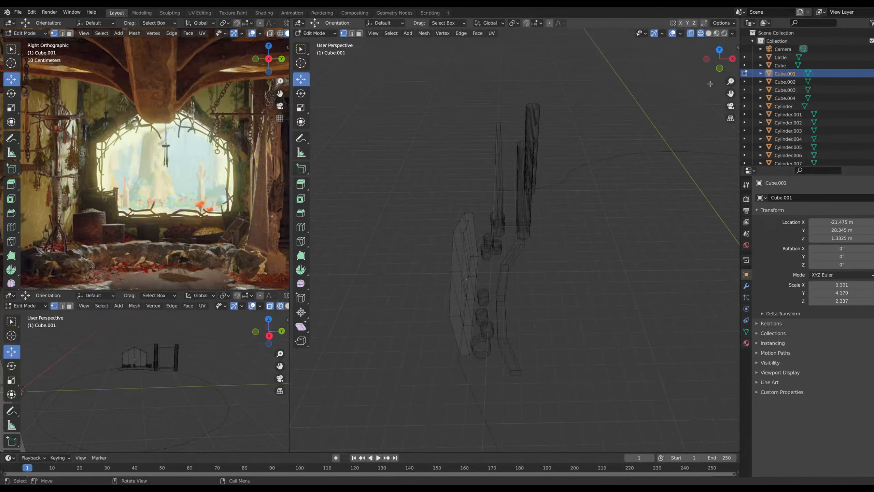
Examine the painting's wall beyond the door from above the floor plan and return the peaked window wall to Object Mode
left_click(721, 50)
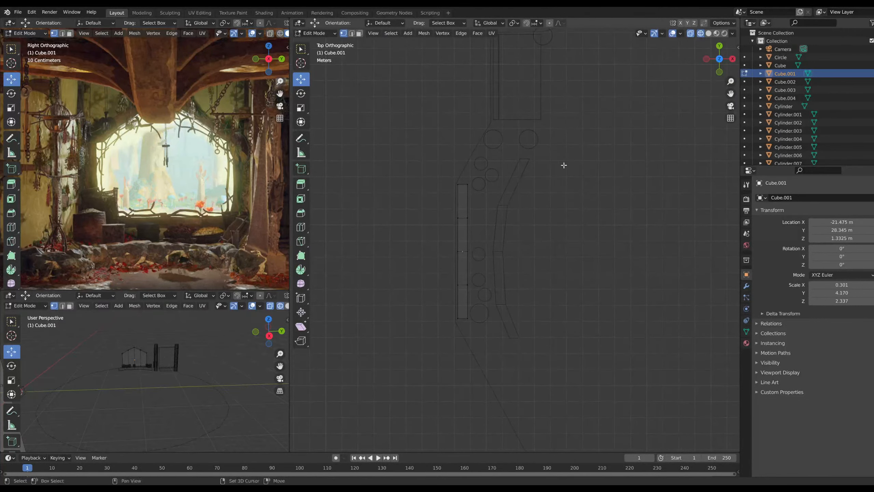
middle_click_drag(564, 164, 469, 235, "shift")
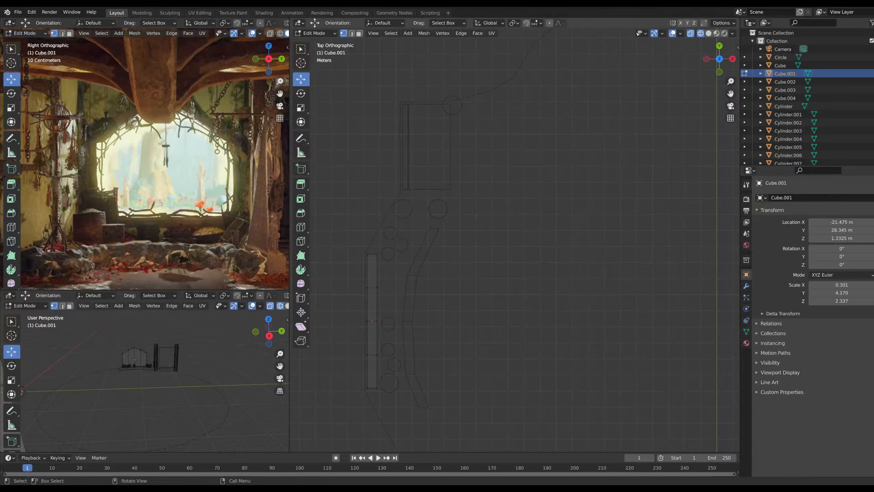
scroll(504, 312, "down", 2)
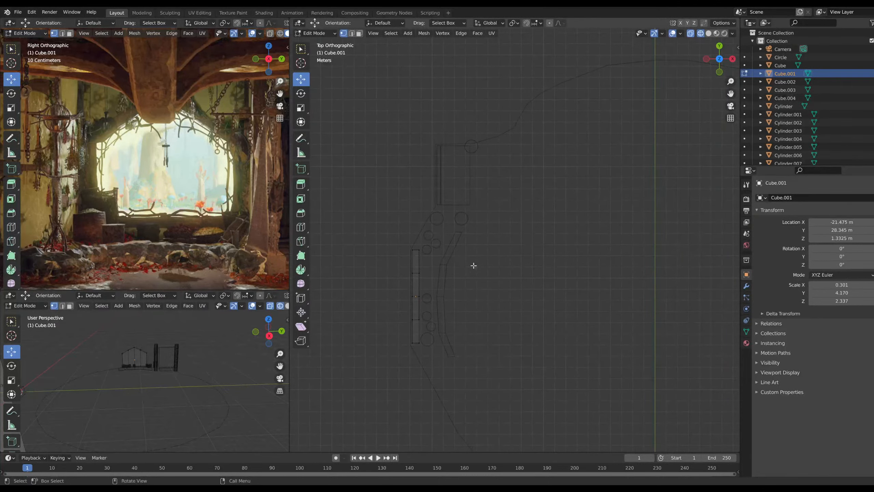
scroll(242, 195, "down", 4)
middle_click_drag(241, 195, 167, 218, "shift")
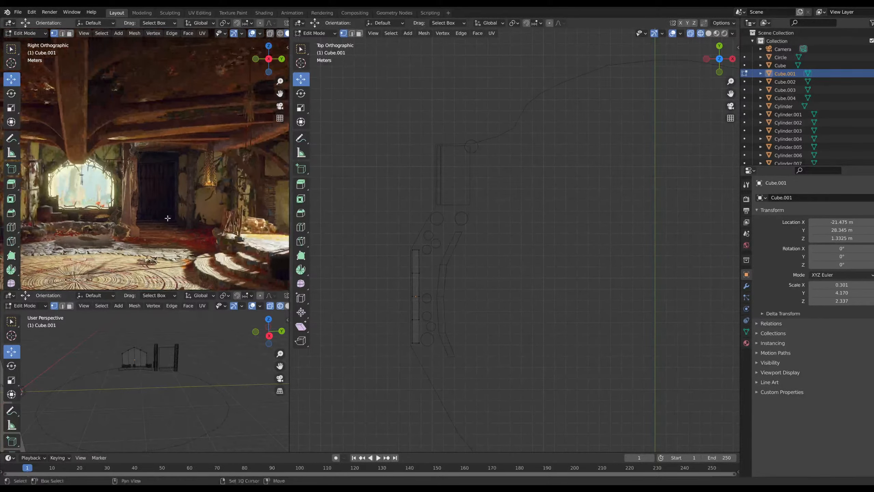
scroll(179, 215, "up", 3)
middle_click_drag(229, 210, 65, 172, "shift")
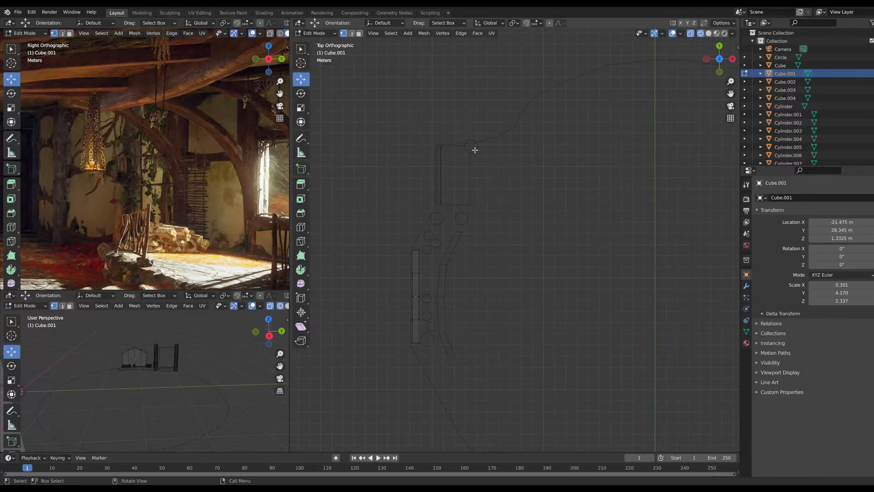
scroll(528, 161, "up", 2)
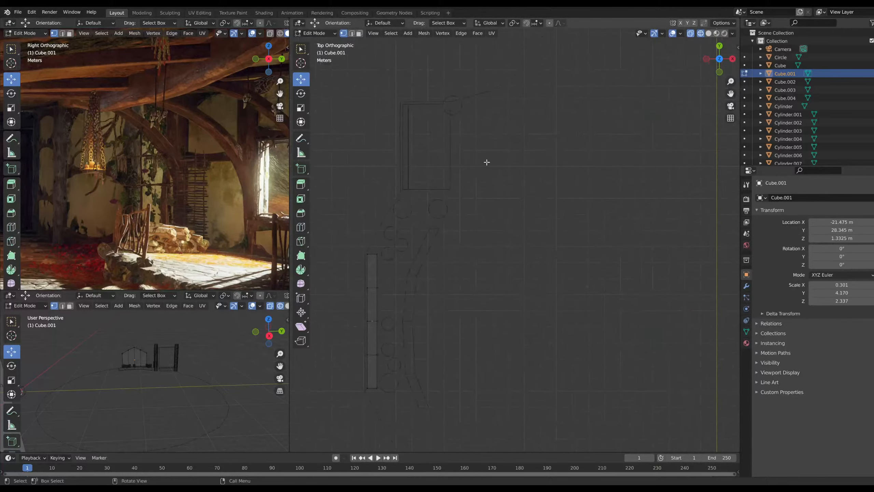
middle_click_drag(487, 162, 456, 195, "shift")
left_click(315, 33)
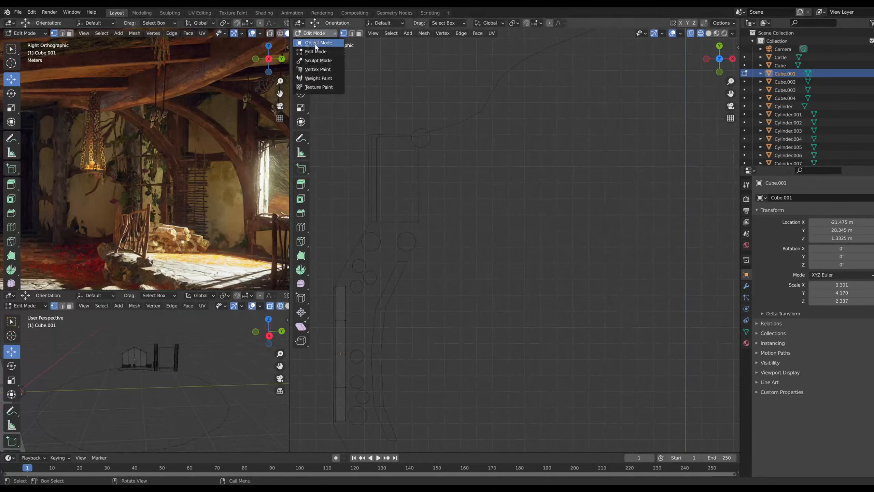
left_click(315, 44)
Paste a copy of the door pillar and place it on the floor outline at about X -12.598 m, Y 43.42 m
key("ctrl+v")
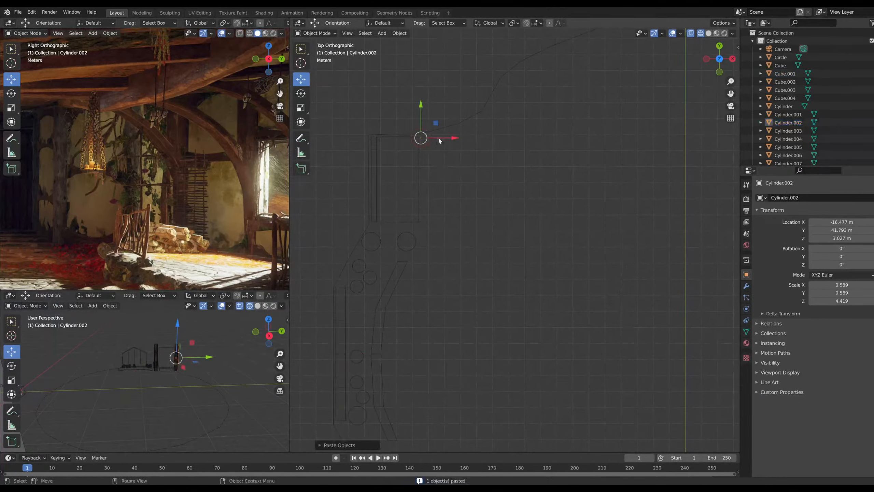
left_click_drag(453, 137, 484, 78)
left_click(478, 89)
left_click(484, 127)
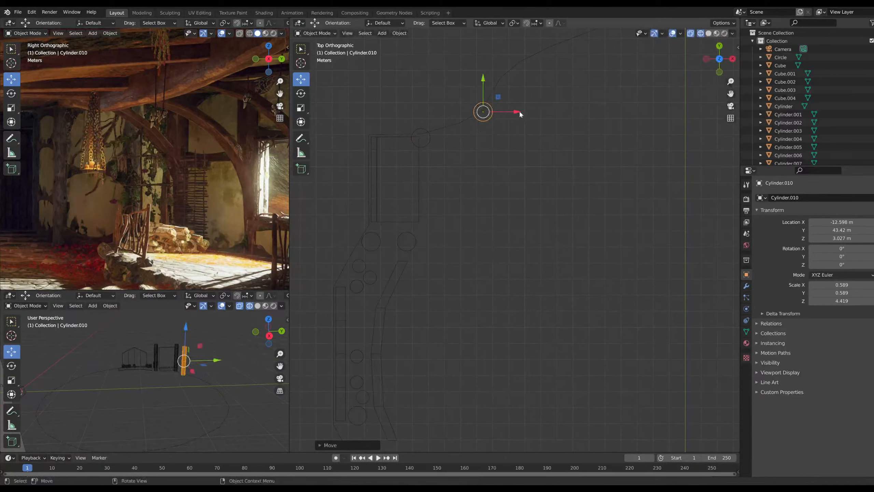
left_click_drag(521, 112, 521, 112)
Duplicate the pasted pillar and place the copy further along the floor outline, just past its inward bend
middle_click_drag(606, 138, 492, 204, "shift")
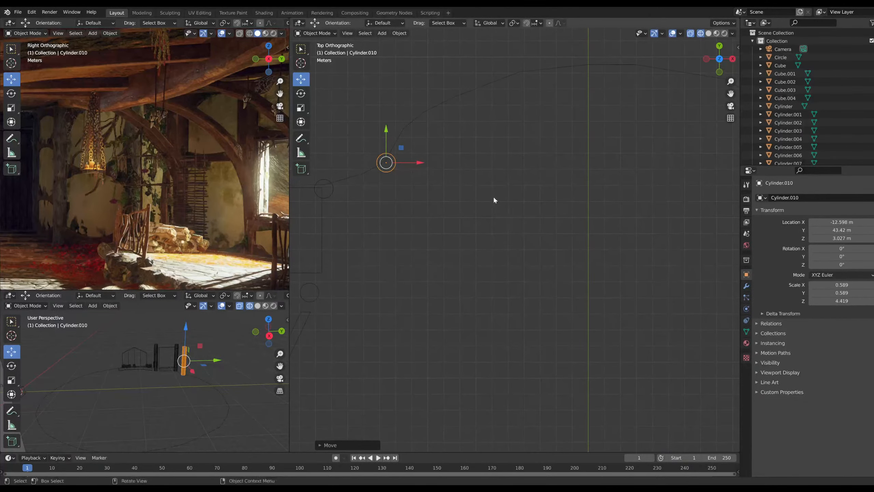
key("ctrl+c")
key("ctrl+v")
left_click_drag(423, 165, 474, 164)
left_click_drag(437, 128, 445, 78)
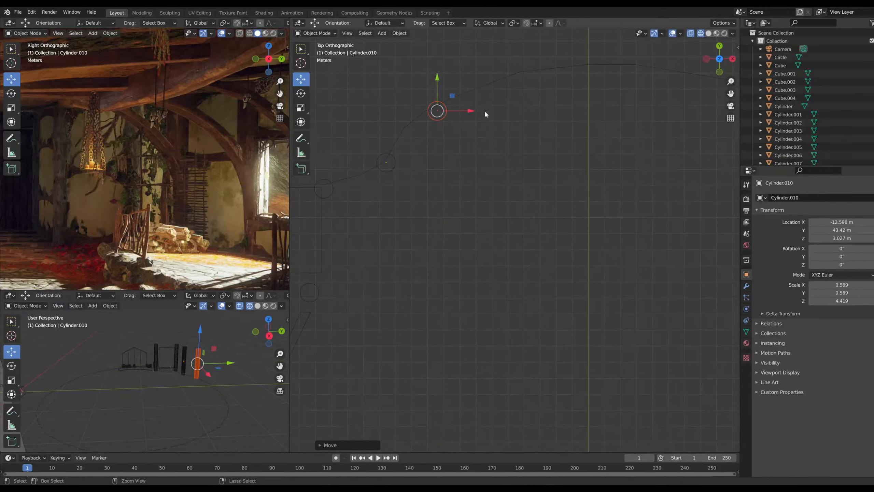
Add another pillar copy along the outline at about X -4.185 m, Y 48.767 m
key("ctrl+c")
key("ctrl+v")
left_click_drag(471, 111, 564, 112)
left_click_drag(528, 76, 521, 51)
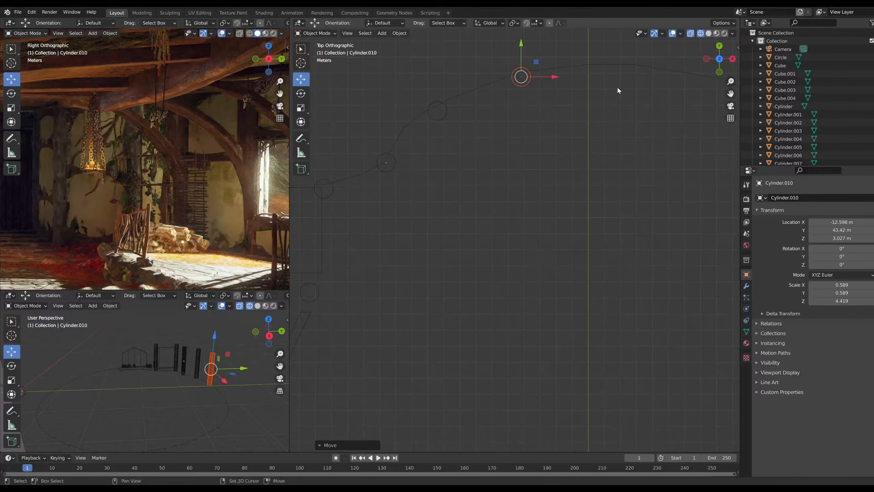
Select the circular floor outline and put it in Edit Mode, checking the painting's bright side window
middle_click_drag(618, 87, 560, 90, "shift")
scroll(244, 202, "down", 3)
middle_click_drag(216, 191, 194, 181, "shift")
scroll(93, 183, "down", 3)
scroll(101, 183, "up", 5)
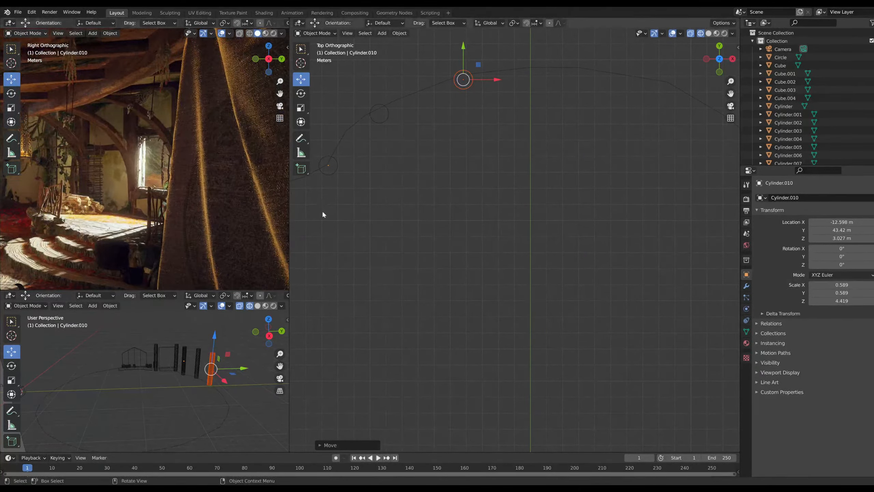
middle_click_drag(586, 102, 527, 172, "shift")
scroll(482, 155, "up", 3)
middle_click_drag(413, 149, 484, 264, "shift")
left_click(468, 191)
left_click(315, 33)
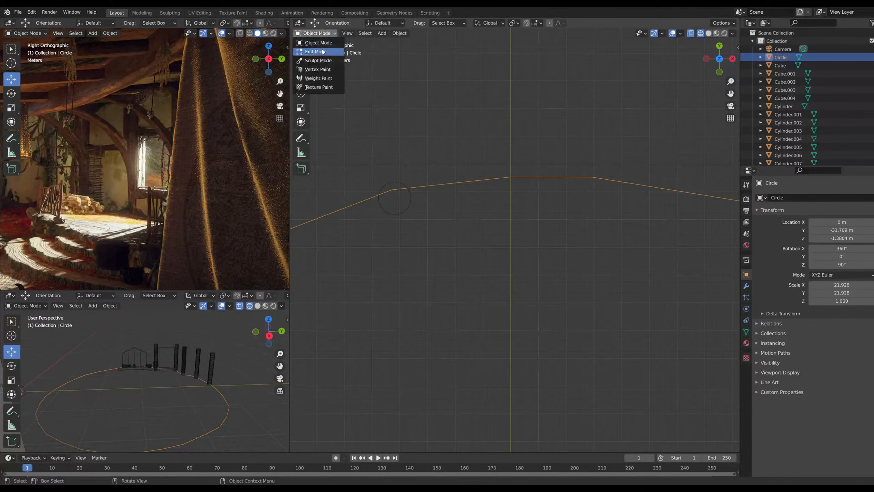
left_click(318, 48)
Move the outline vertex between the last pillar and the Y axis slightly outward along Y
scroll(428, 161, "up", 1)
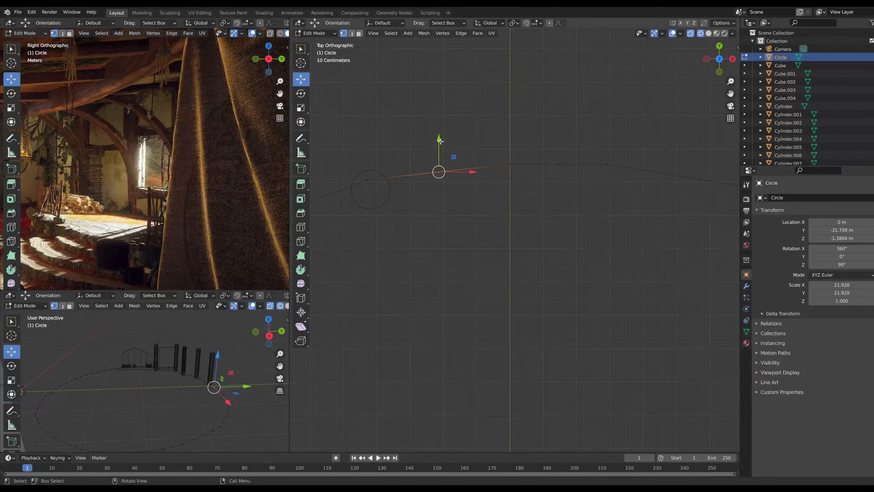
left_click_drag(440, 140, 442, 130)
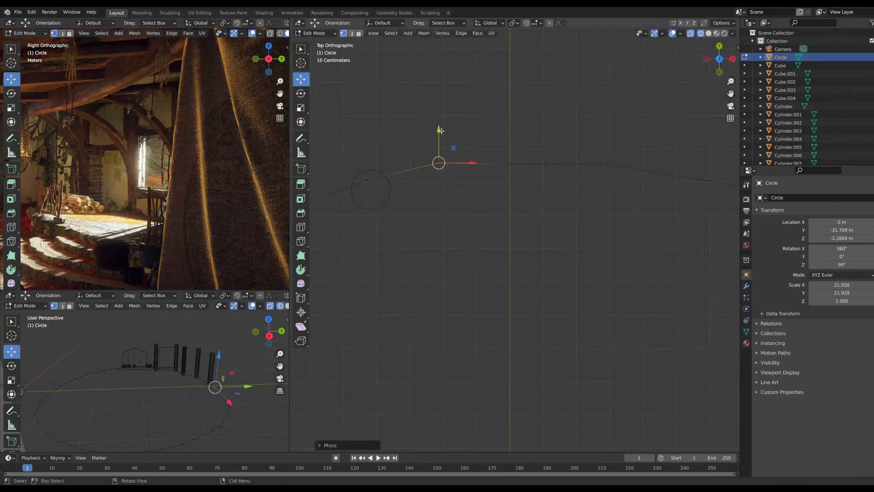
scroll(431, 139, "up", 4)
middle_click_drag(398, 132, 415, 164, "shift")
left_click_drag(378, 85, 379, 84)
Move the outline vertex on the Y axis and the one just past it outward to straighten the wall segment
right_click(521, 115, "ctrl")
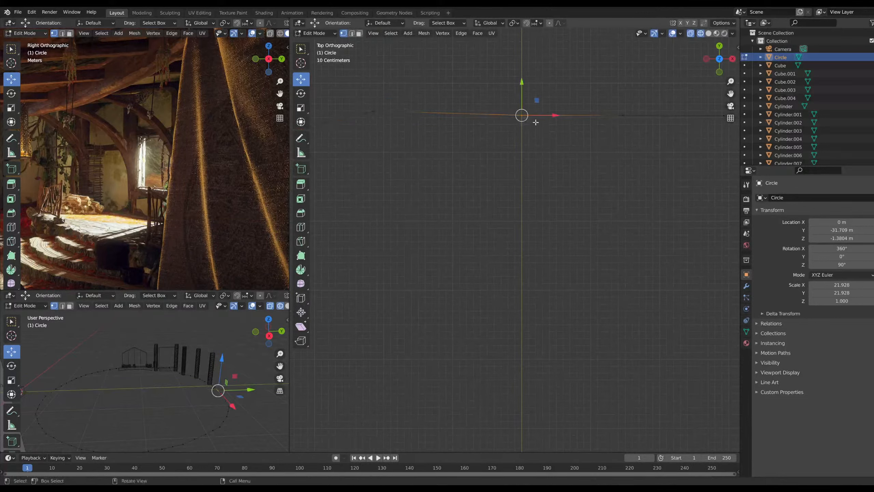
left_click(525, 85)
left_click_drag(508, 101, 533, 125)
left_click_drag(524, 88, 524, 84)
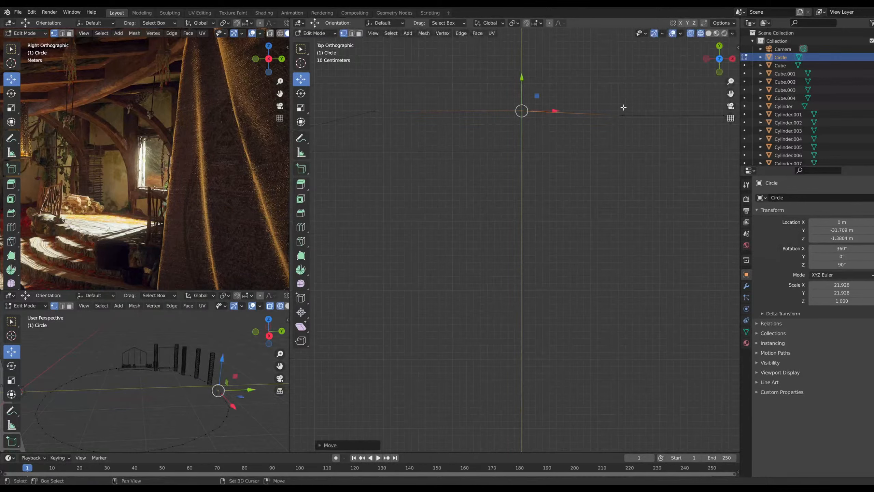
middle_click_drag(622, 107, 548, 111, "shift")
left_click_drag(545, 109, 558, 127)
left_click_drag(551, 90, 551, 86)
Move the next outline vertex outward in line with the straightened wall segment and clear the selection
middle_click_drag(654, 123, 533, 121, "shift")
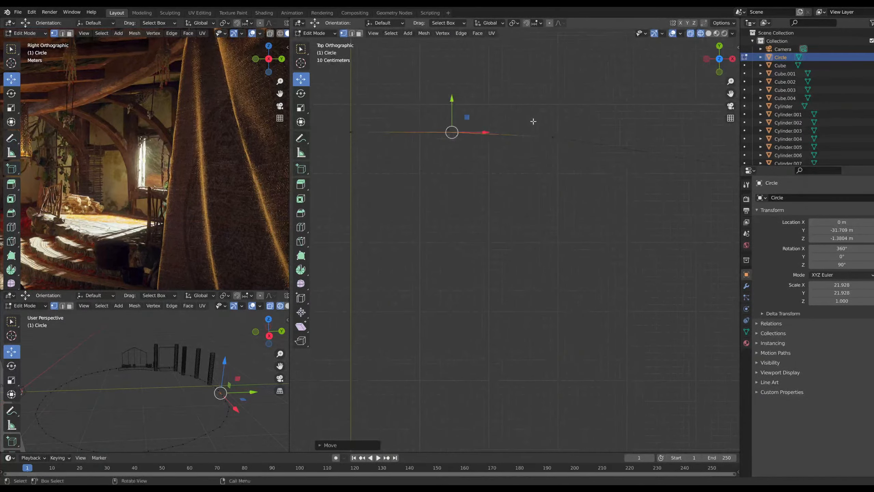
left_click_drag(537, 125, 569, 153)
key("g")
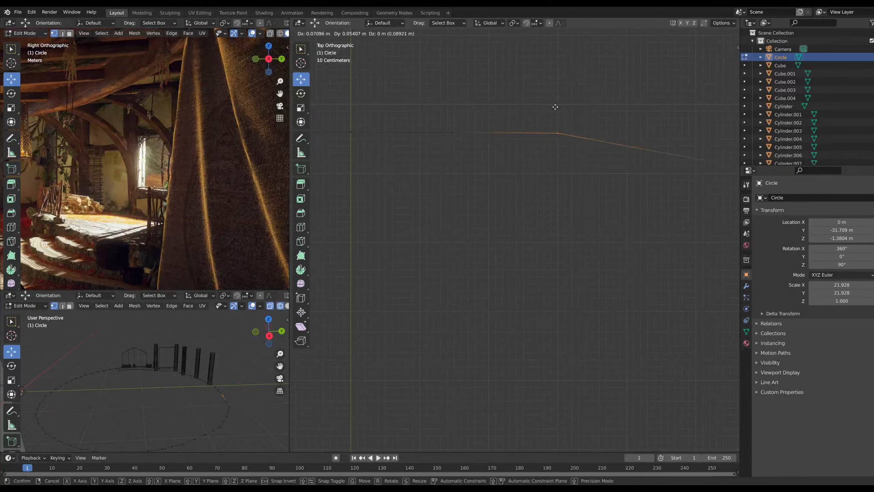
left_click(555, 105)
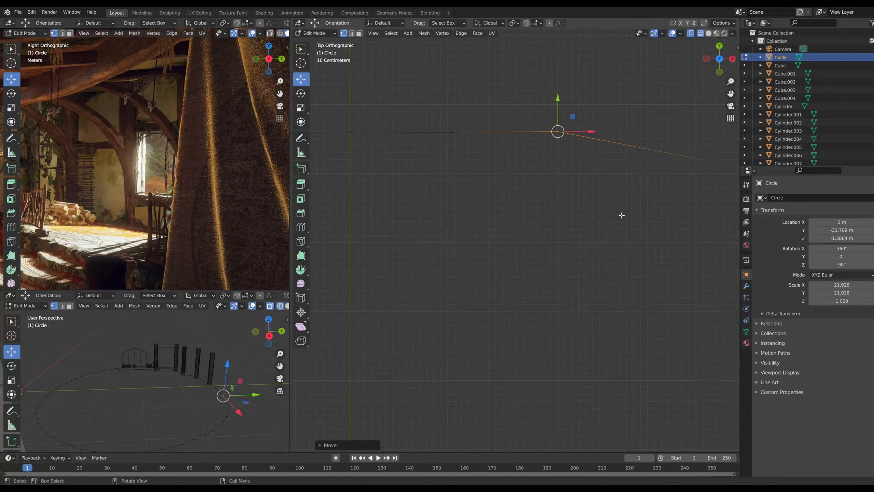
scroll(622, 215, "down", 4)
left_click(610, 257)
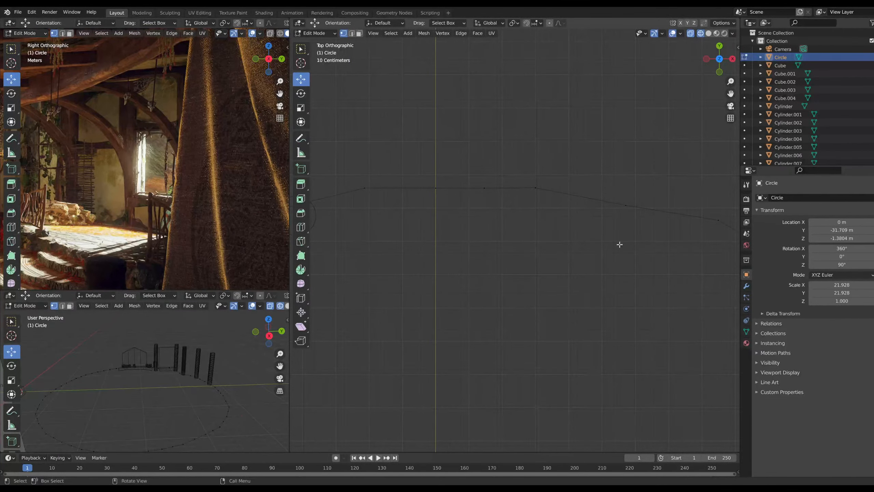
Examine the row of pillars in perspective and compare it with the painting's side wall and platform
scroll(626, 258, "down", 4)
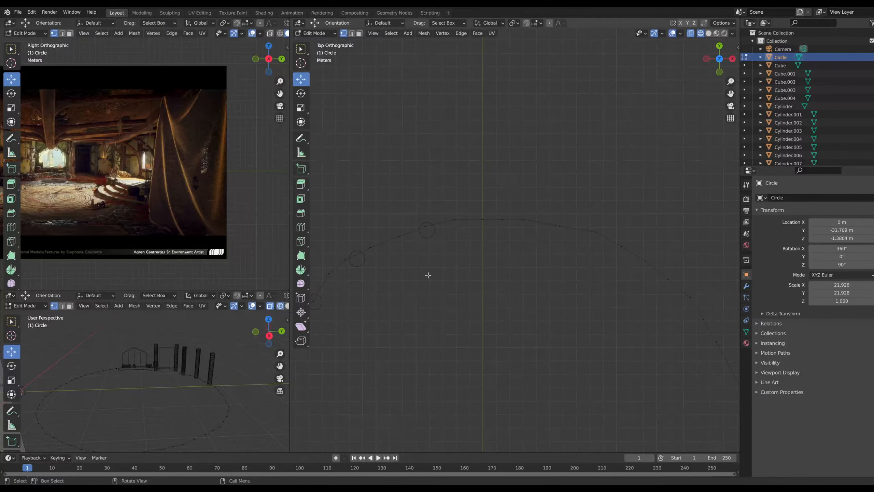
middle_click_drag(639, 362, 479, 287)
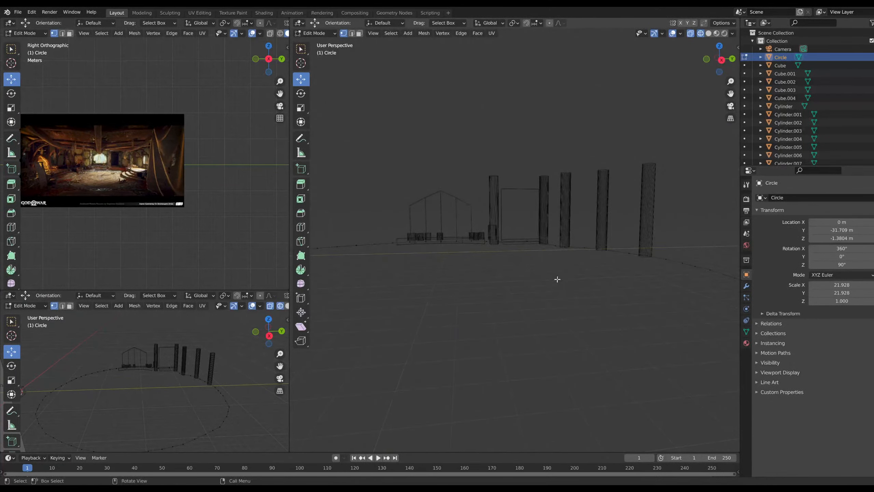
scroll(539, 249, "up", 3)
scroll(541, 254, "up", 1)
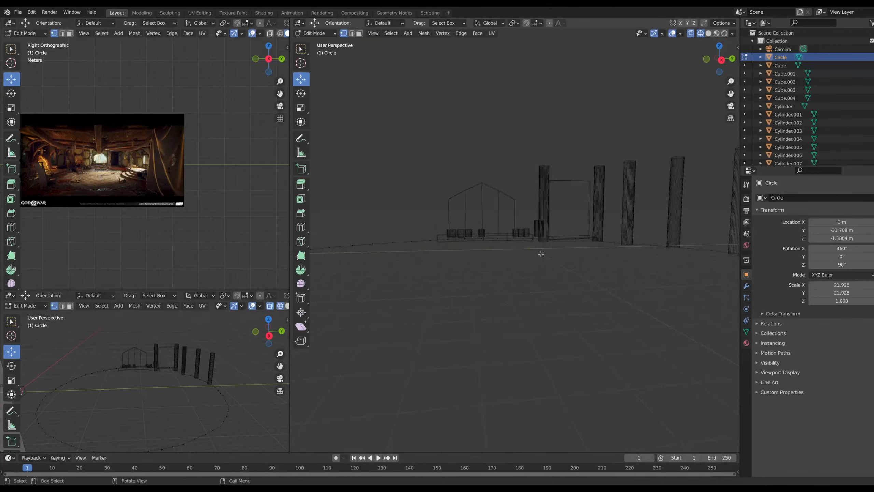
middle_click_drag(583, 242, 547, 248, "shift")
scroll(112, 195, "up", 9)
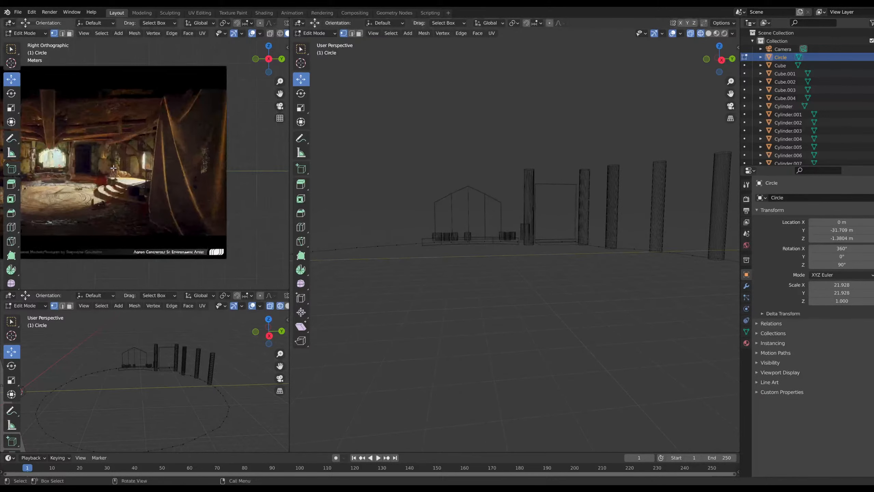
middle_click_drag(110, 195, 125, 171, "shift")
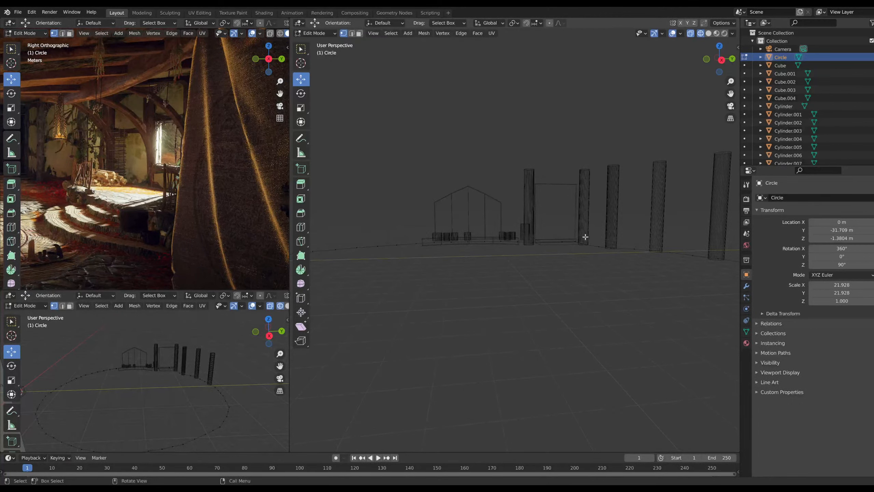
scroll(613, 243, "down", 2)
middle_click_drag(634, 250, 624, 291)
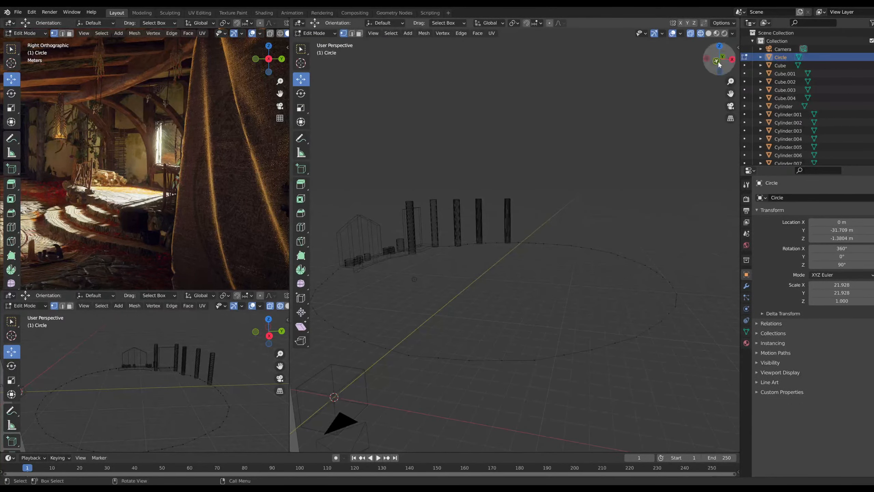
Return the floor outline to Object Mode in the top view and select the last pillar in the row
left_click(719, 46)
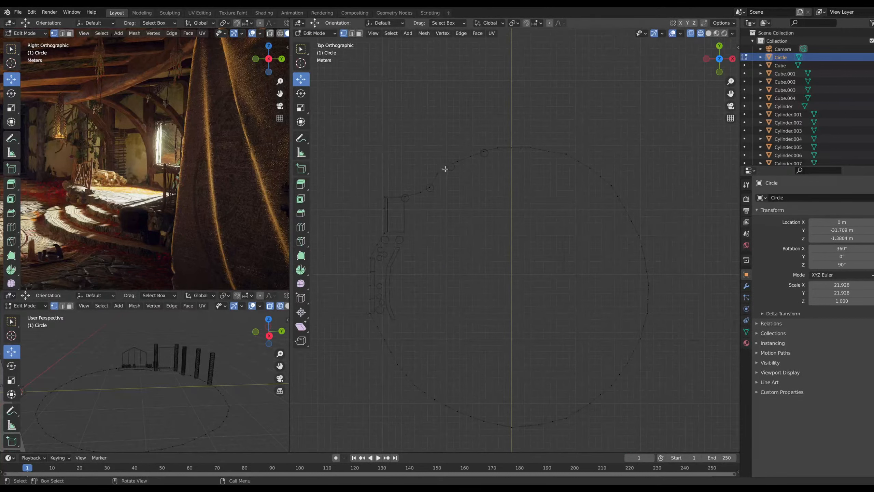
key("Tab")
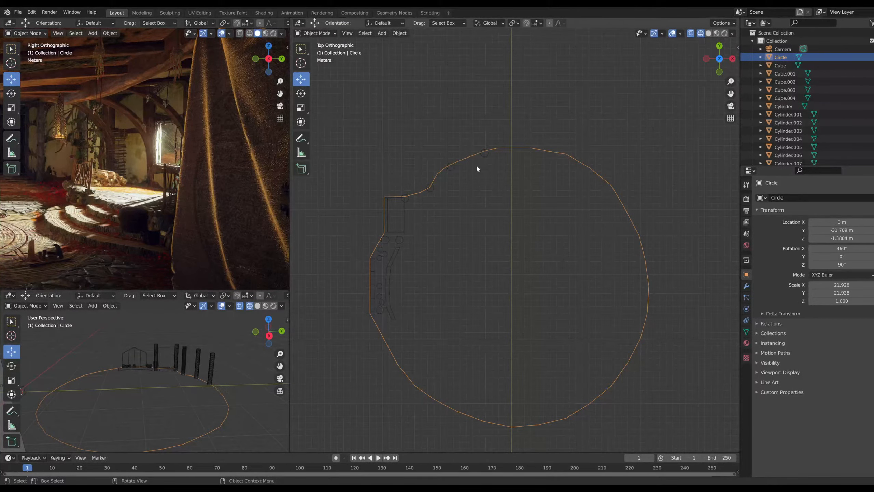
left_click(450, 166)
left_click(482, 154)
scroll(509, 141, "up", 6)
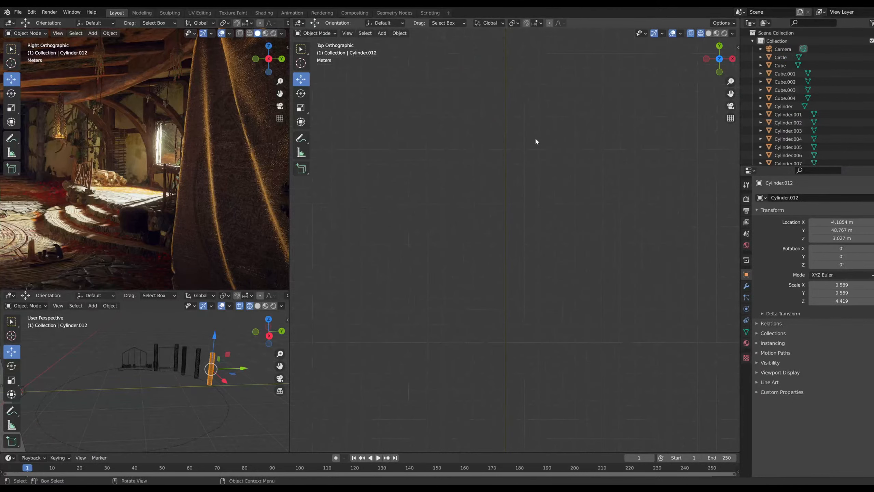
middle_click_drag(515, 80, 453, 167, "shift")
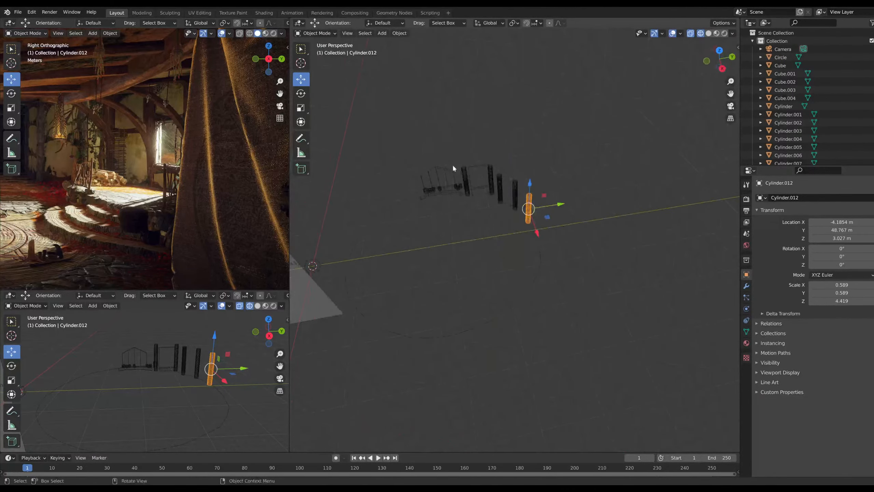
Duplicate the peaked window wall and move the copy to the straightened wall segment beyond the last pillar
left_click(439, 170)
middle_click_drag(431, 248, 488, 275)
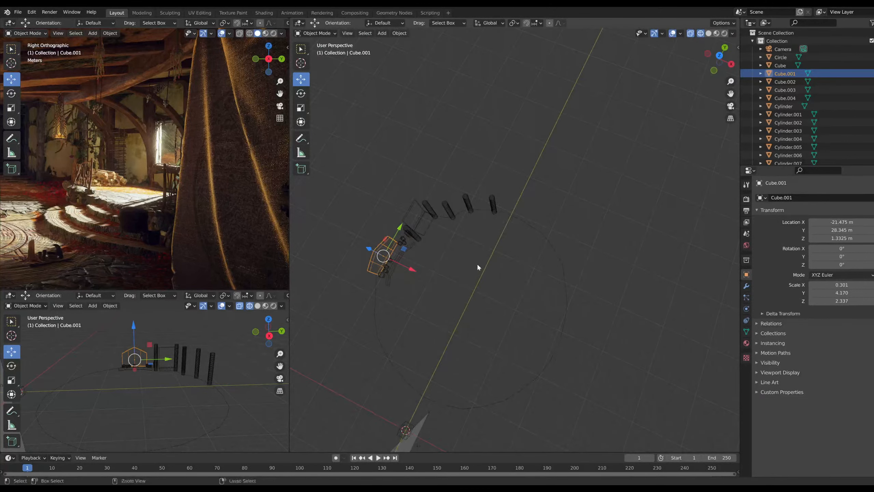
key("ctrl+c")
key("ctrl+v")
left_click_drag(411, 270, 509, 197)
left_click(720, 55)
scroll(492, 242, "up", 8)
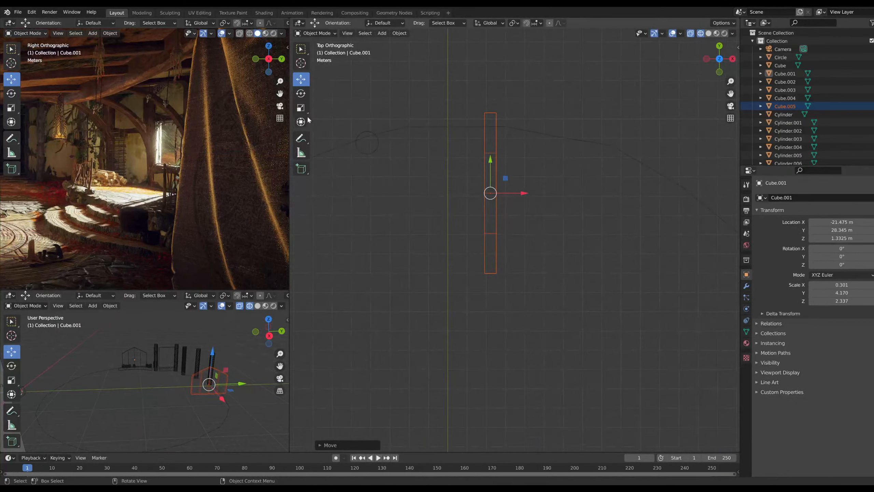
Rotate the copied window wall about 90° and move it onto the straightened segment of the floor outline
left_click(301, 94)
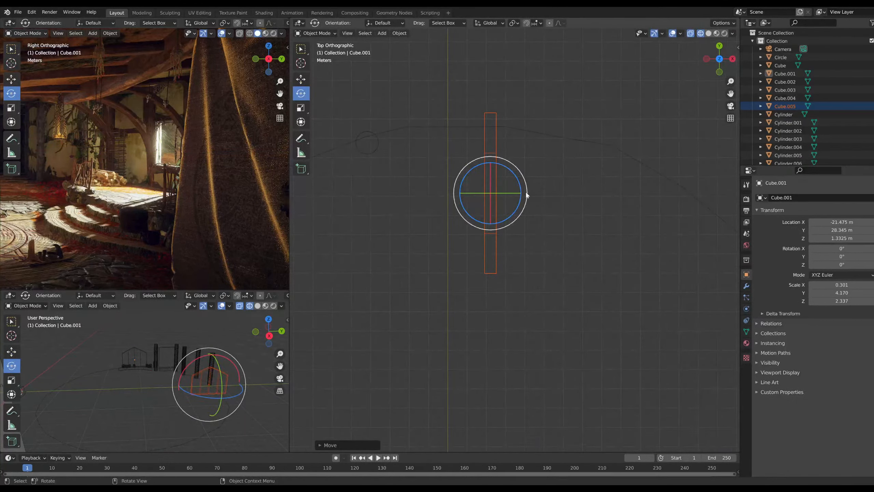
left_click_drag(526, 195, 491, 235)
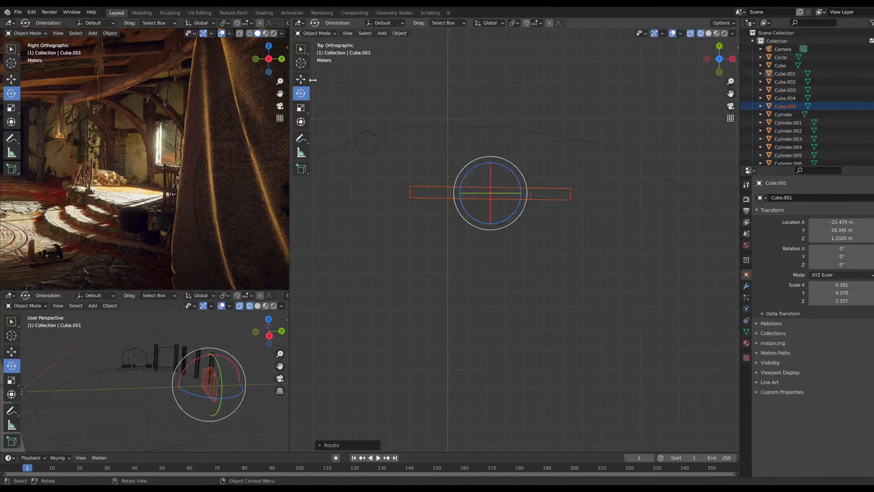
left_click(301, 79)
left_click_drag(490, 157, 490, 94)
left_click_drag(534, 128, 510, 139)
Edit the floor outline and move the vertex nearest the last pillar to the window wall's outer corner
left_click(586, 140)
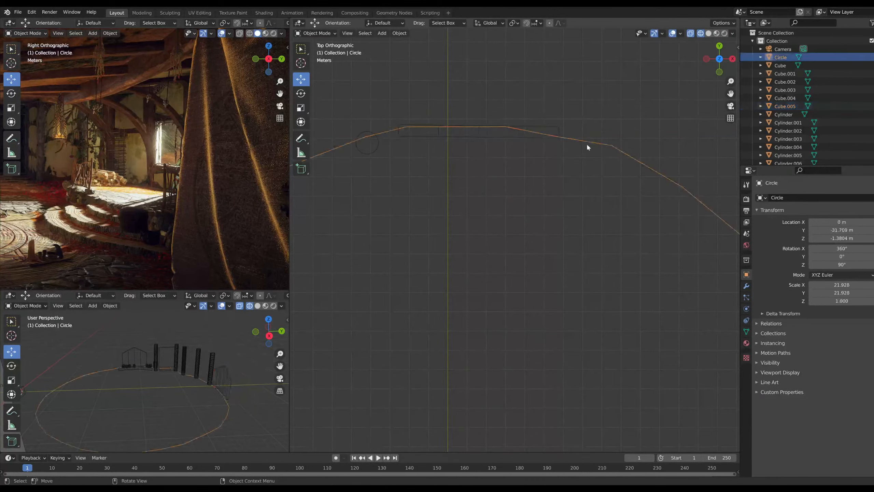
left_click(315, 33)
left_click(317, 52)
scroll(353, 112, "up", 4)
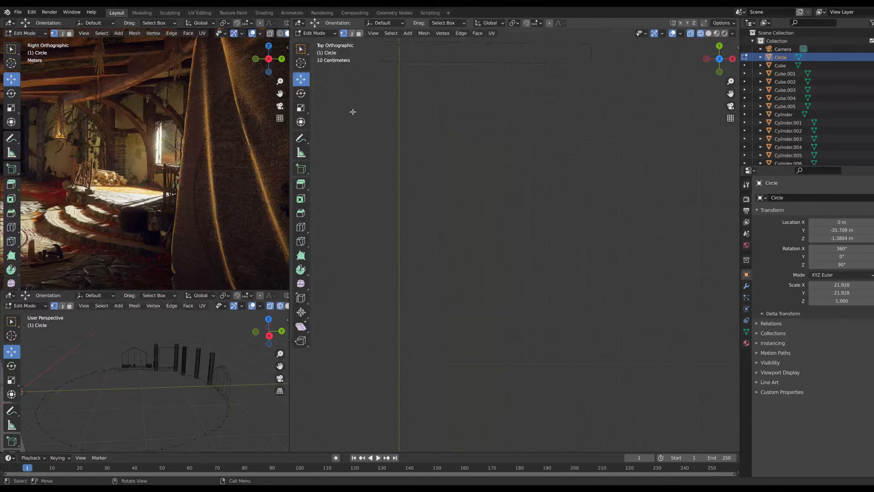
middle_click_drag(373, 106, 525, 356, "shift")
left_click(444, 254)
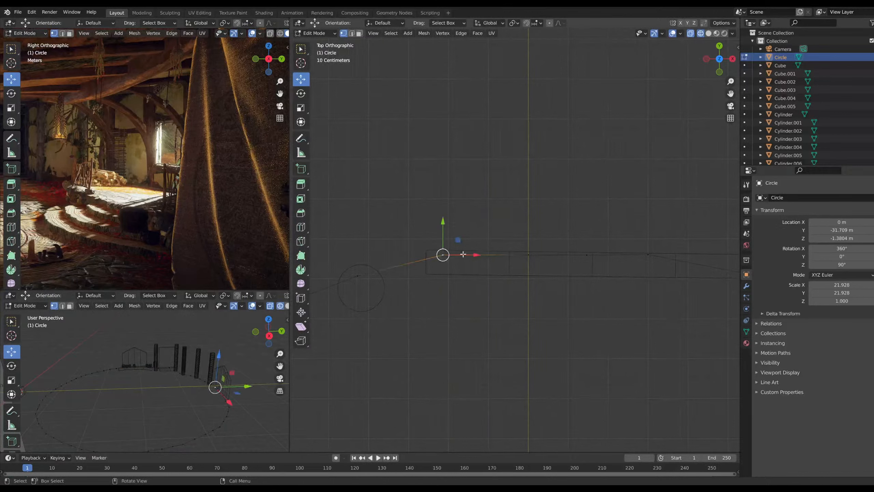
left_click_drag(475, 255, 454, 252)
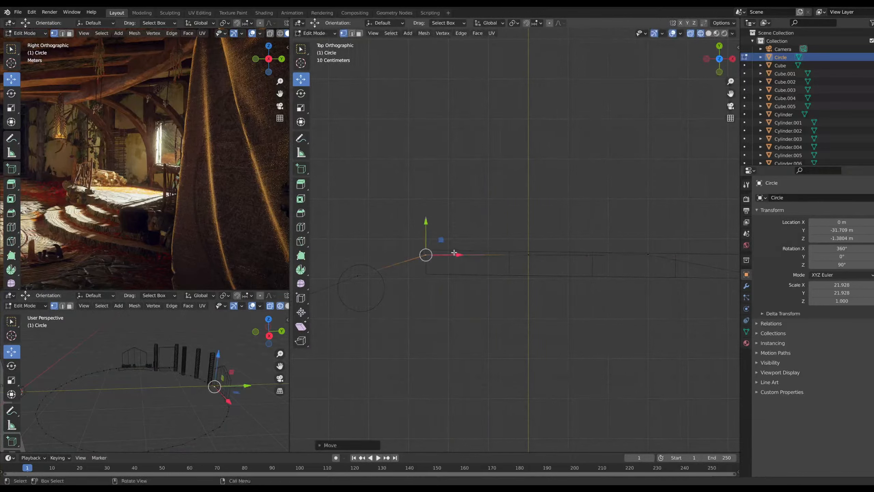
left_click_drag(427, 223, 429, 217)
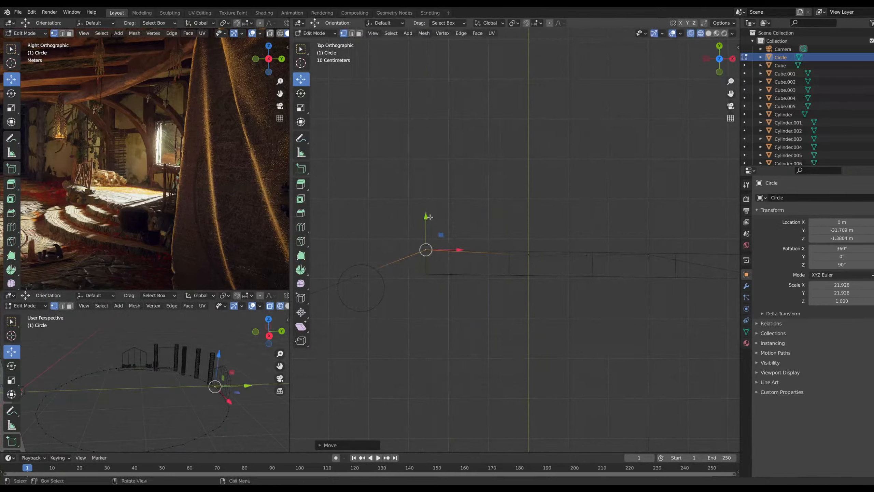
Raise the next two outline vertices along Y onto the window wall's outer edge
left_click(526, 255)
scroll(534, 260, "up", 8)
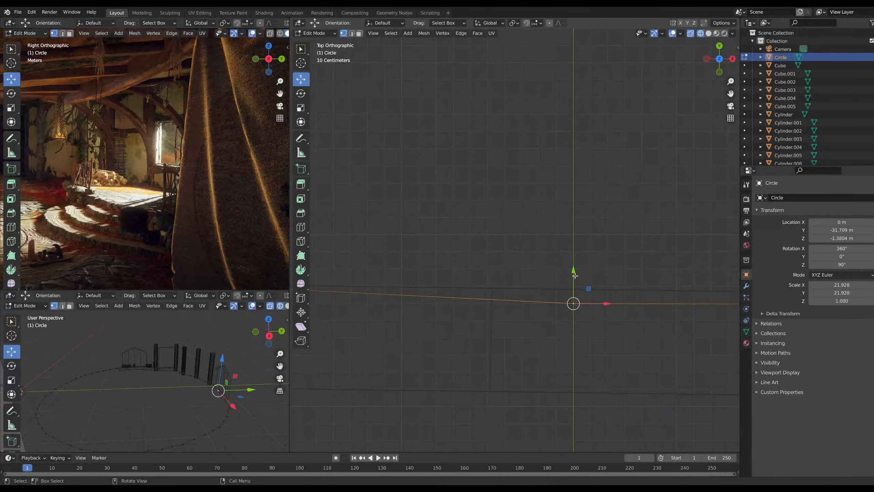
left_click_drag(572, 273, 568, 259)
middle_click_drag(666, 280, 199, 246, "shift")
left_click_drag(514, 267, 542, 283)
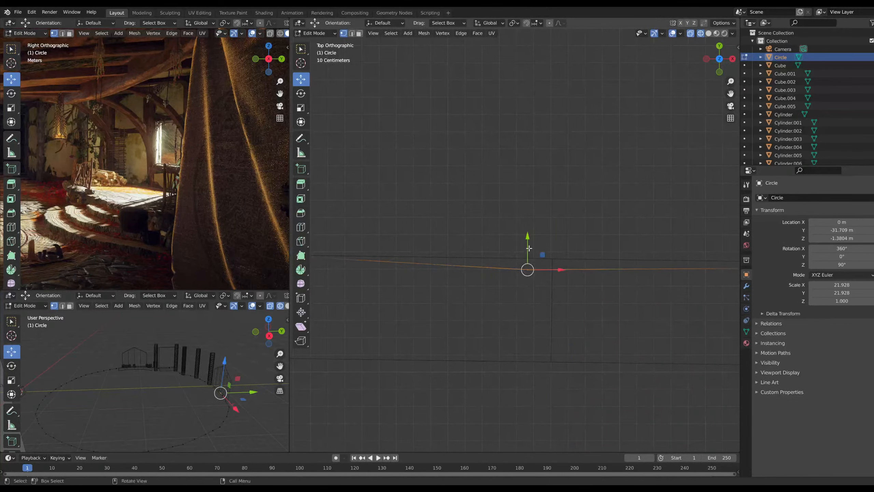
left_click_drag(529, 248, 527, 231)
Move the remaining two outline vertices along the window wall up in Y to its outer edge, ending at the far corner
middle_click_drag(648, 276, 284, 244, "shift")
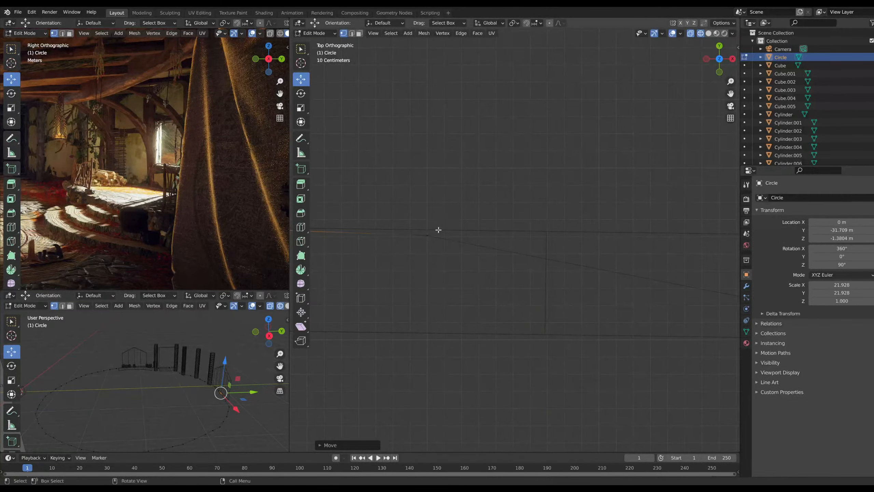
left_click(421, 233)
left_click_drag(428, 204, 429, 196)
middle_click_drag(621, 240, 300, 190, "shift")
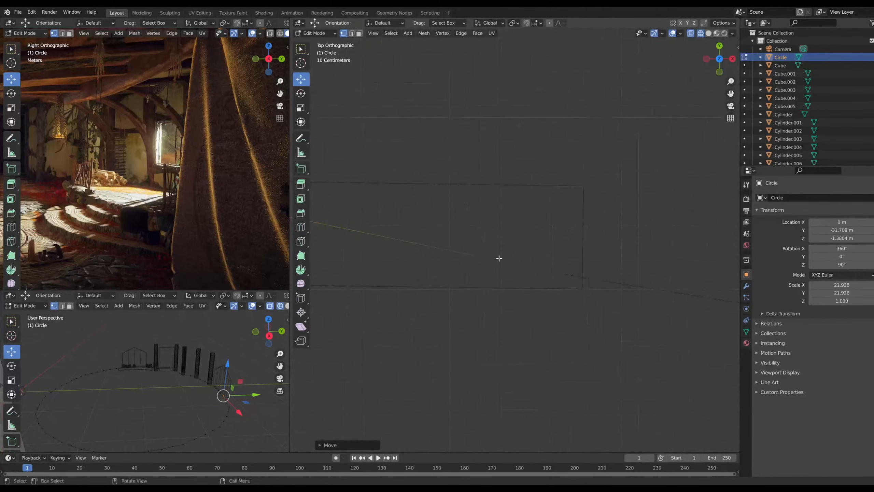
left_click(566, 267)
key("g")
key("y")
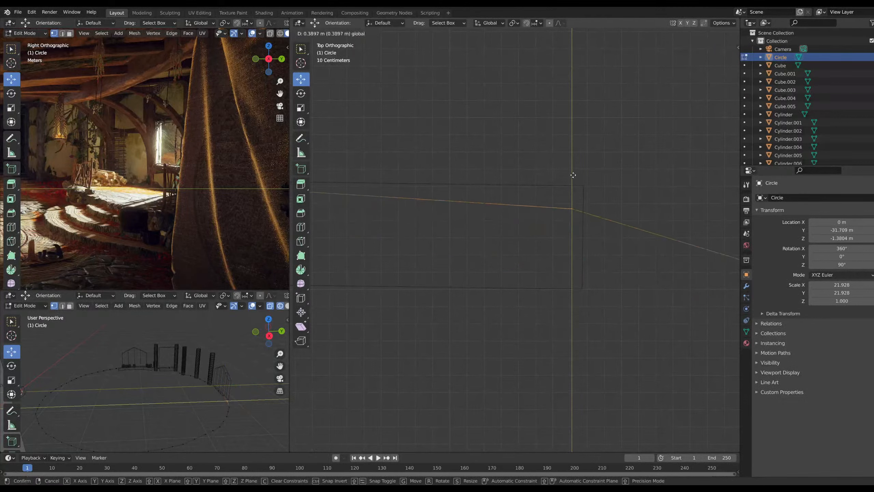
left_click(572, 153)
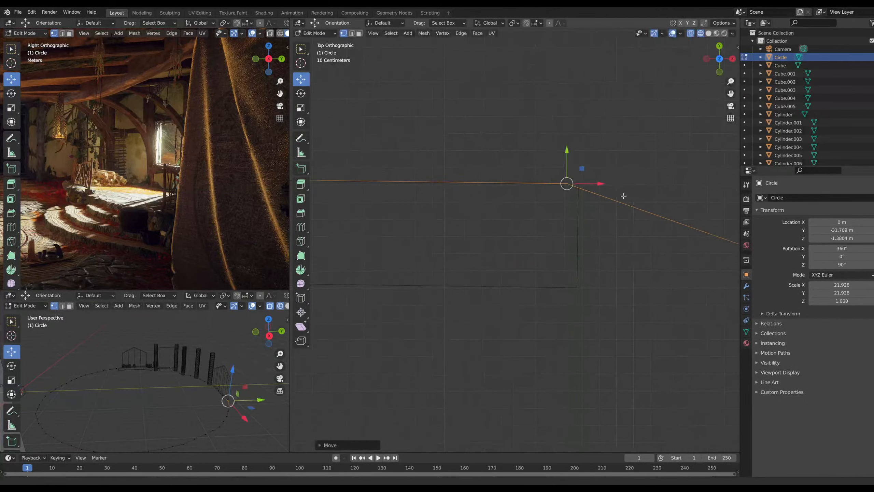
Move the first outline vertex beyond the window wall outward, nearer the wall's line, and clear the selection
middle_click_drag(623, 202, 467, 172, "shift")
scroll(673, 239, "down", 3)
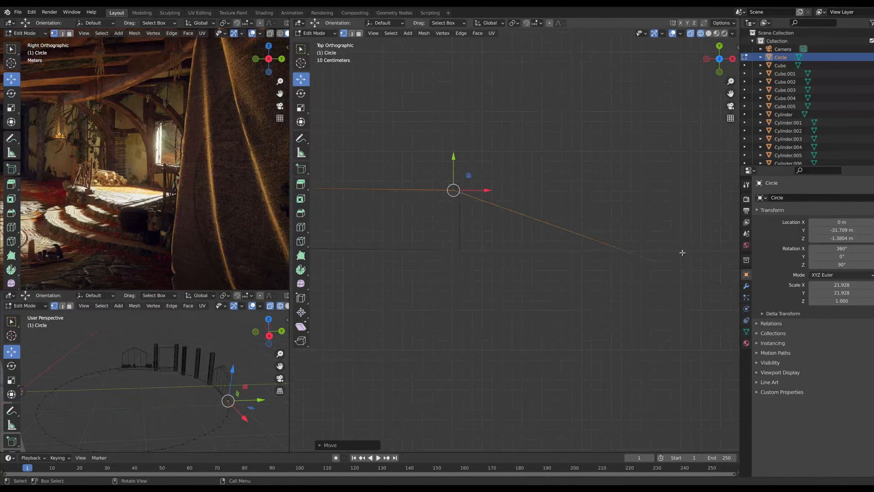
middle_click_drag(682, 250, 615, 248, "shift")
left_click_drag(654, 268, 607, 173)
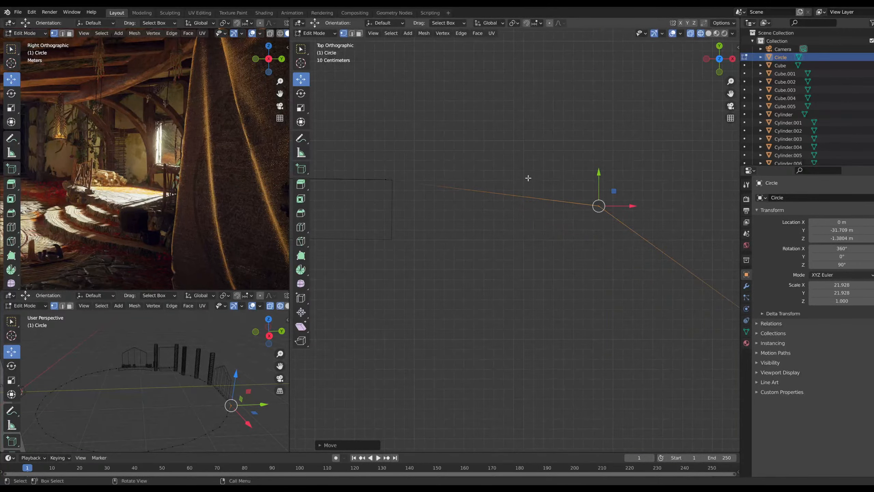
left_click(479, 166)
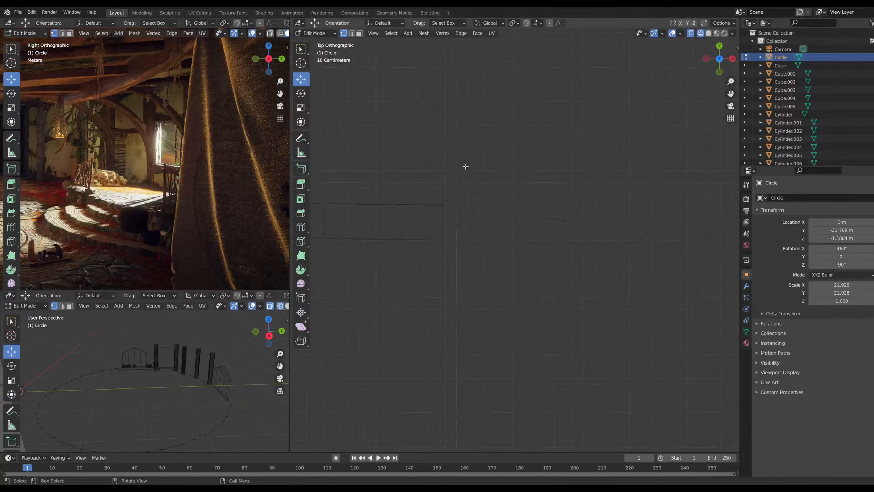
Examine the blockout in perspective and from the top, and study the painting's raised platform and curved steps
middle_click_drag(644, 131, 497, 320)
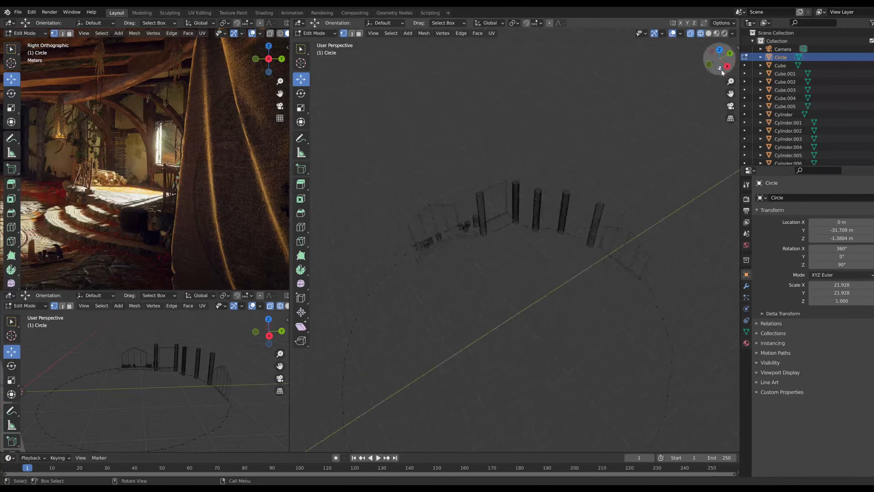
left_click(719, 49)
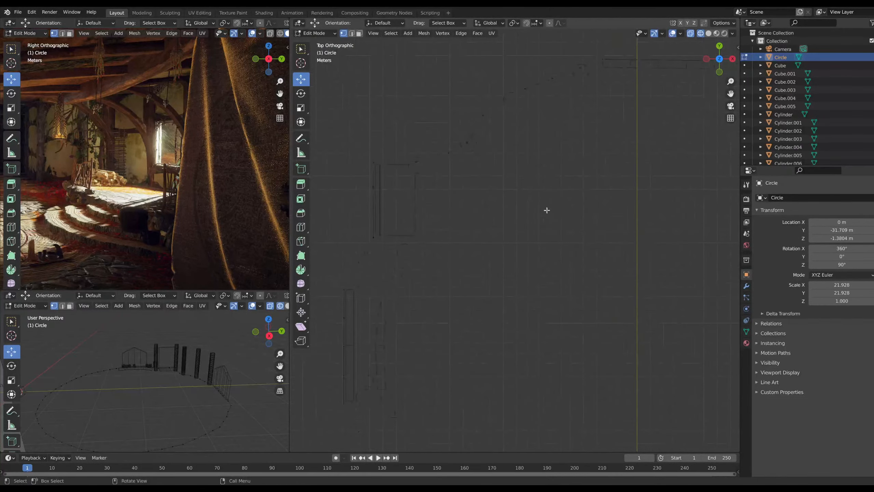
middle_click_drag(525, 134, 357, 172, "shift")
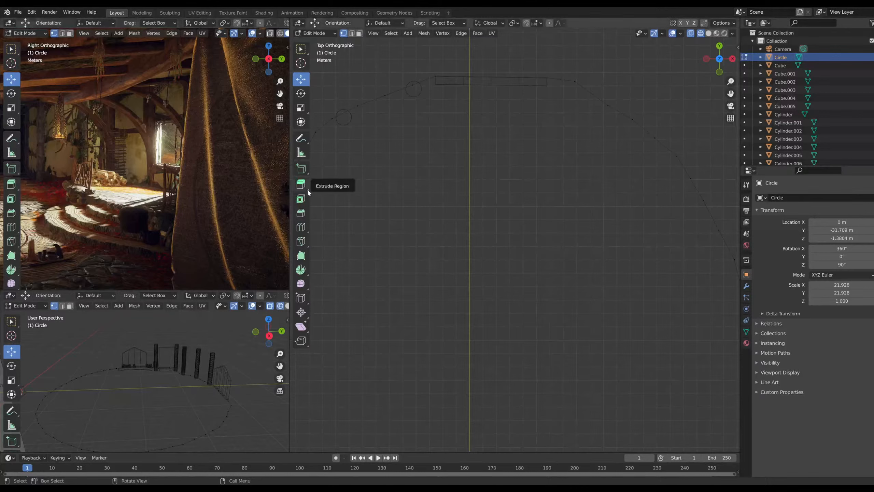
scroll(134, 169, "up", 2)
scroll(134, 168, "up", 3)
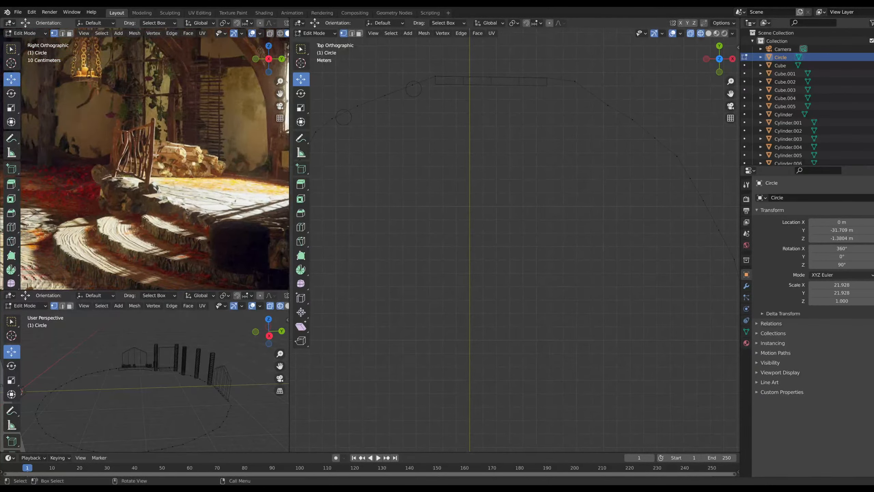
middle_click_drag(67, 186, 97, 196, "shift")
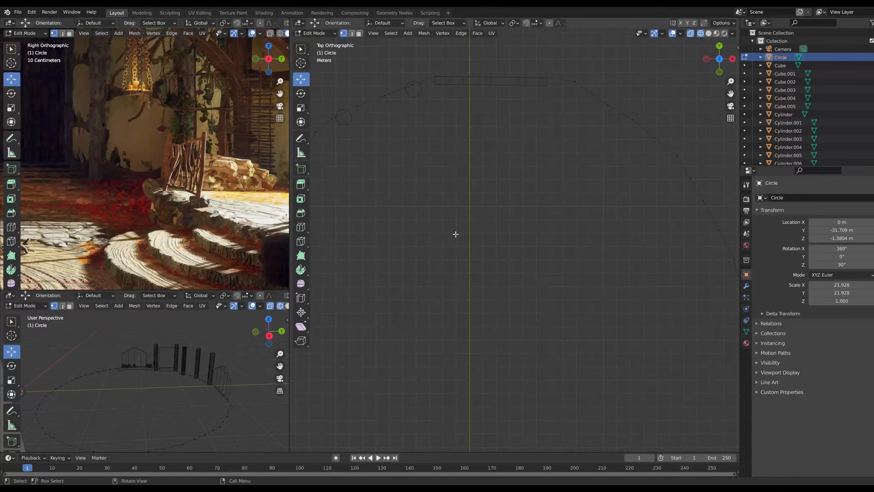
middle_click_drag(458, 170, 470, 188, "shift")
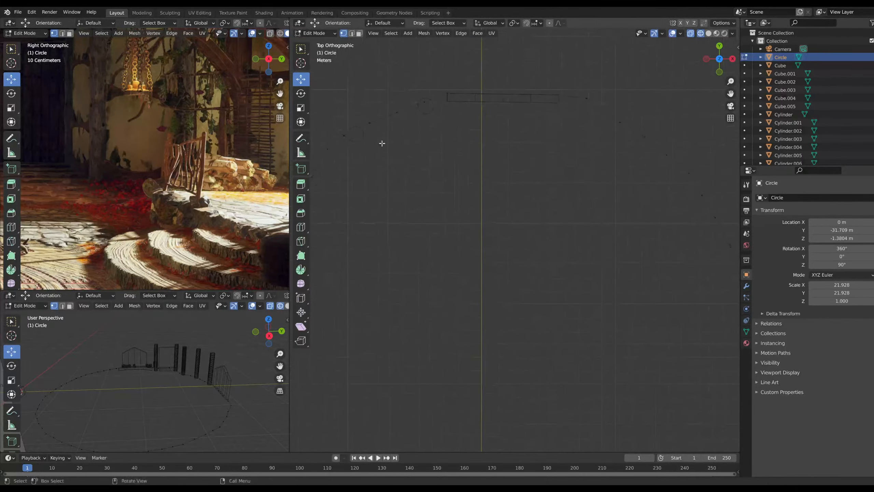
key("shift+a")
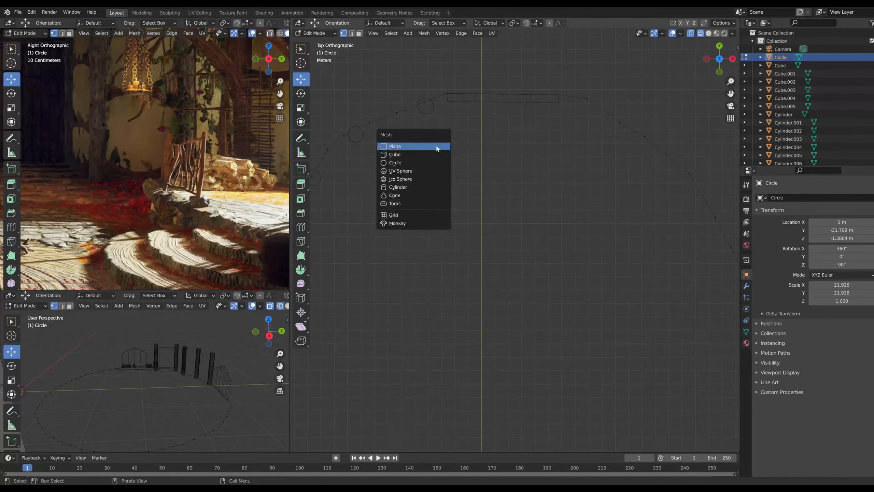
key("Escape")
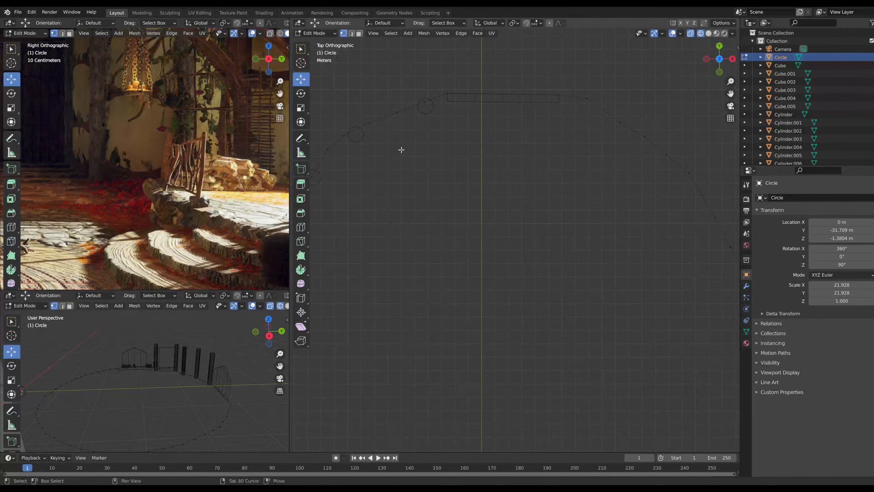
key("shift+a")
left_click(408, 160)
scroll(478, 250, "down", 6)
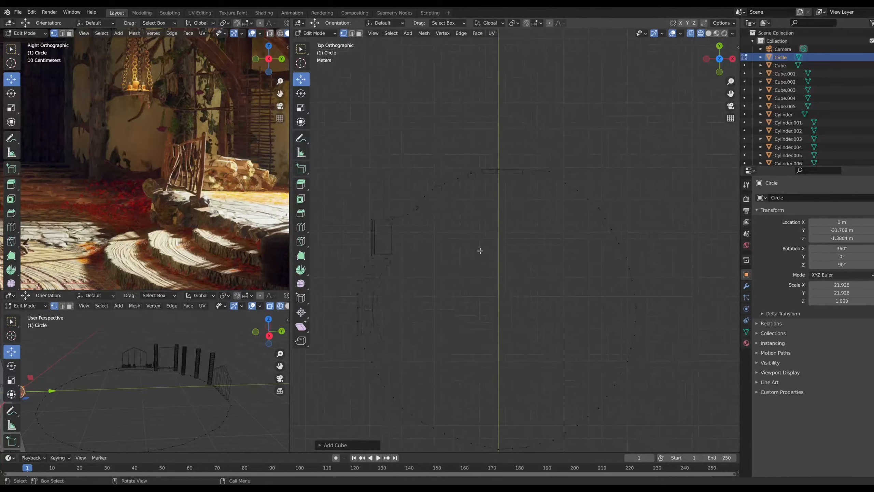
left_click_drag(454, 372, 442, 116)
left_click(456, 383)
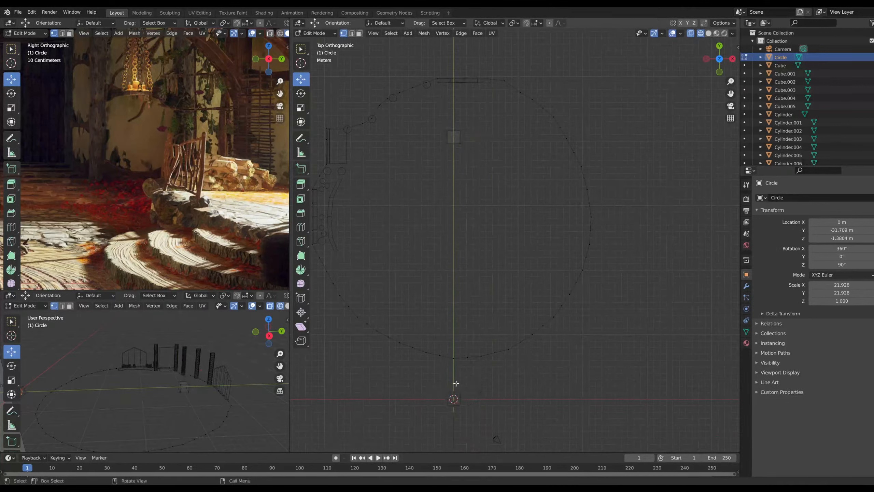
left_click(455, 135)
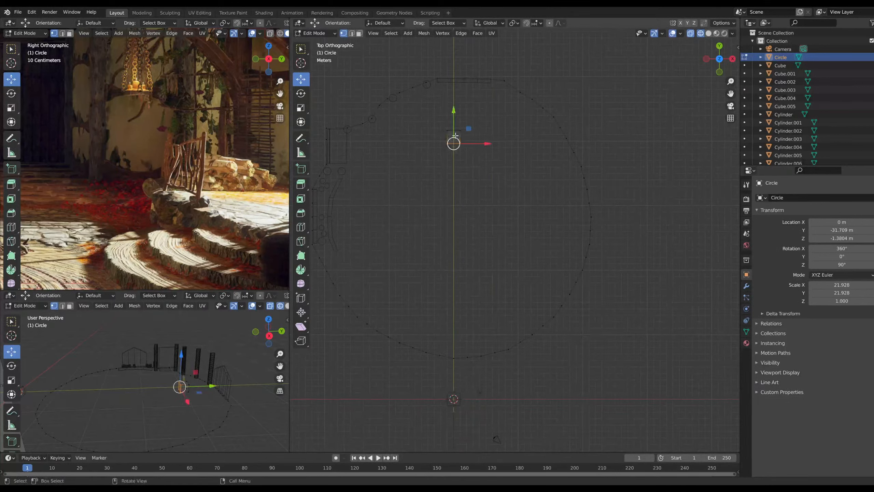
key("ctrl+z")
key("ctrl+z")
key("ctrl+z")
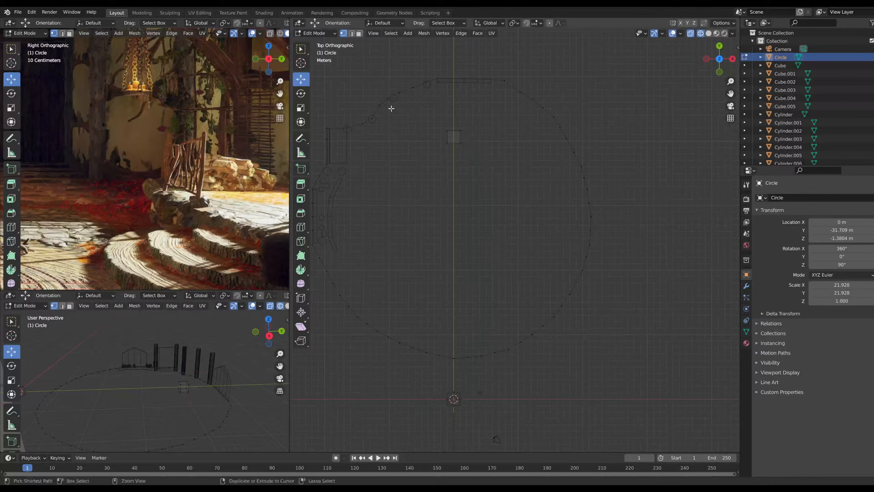
key("ctrl+z")
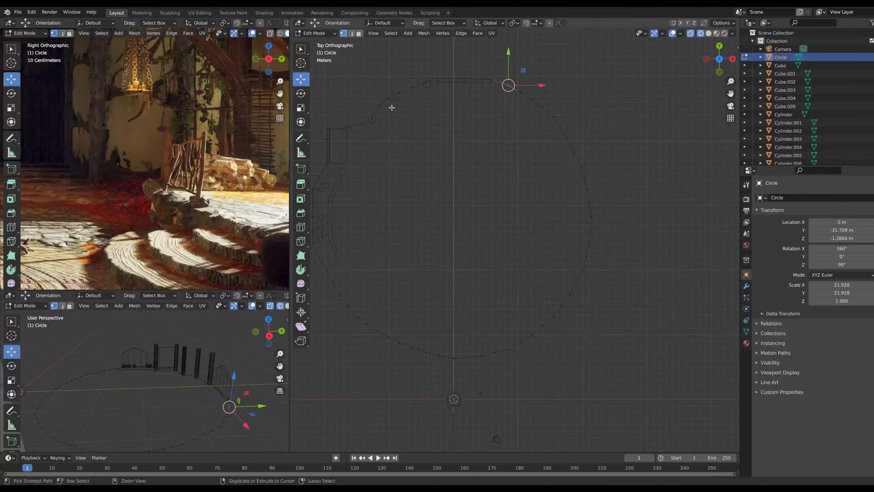
Clear the vertex selection and return the floor outline to Object Mode
left_click(371, 58)
left_click(314, 33)
left_click(319, 42)
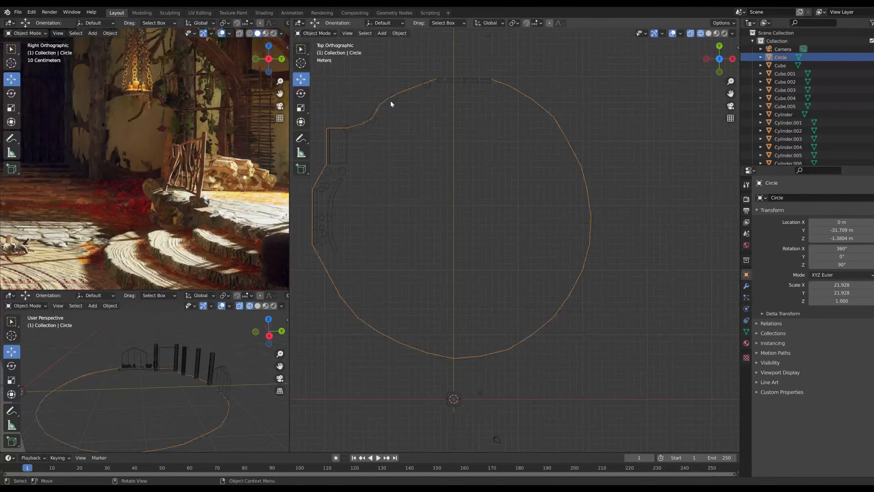
Move the cube at the scene origin along Y into the room and delete it
left_click(453, 382)
left_click_drag(428, 390, 495, 431)
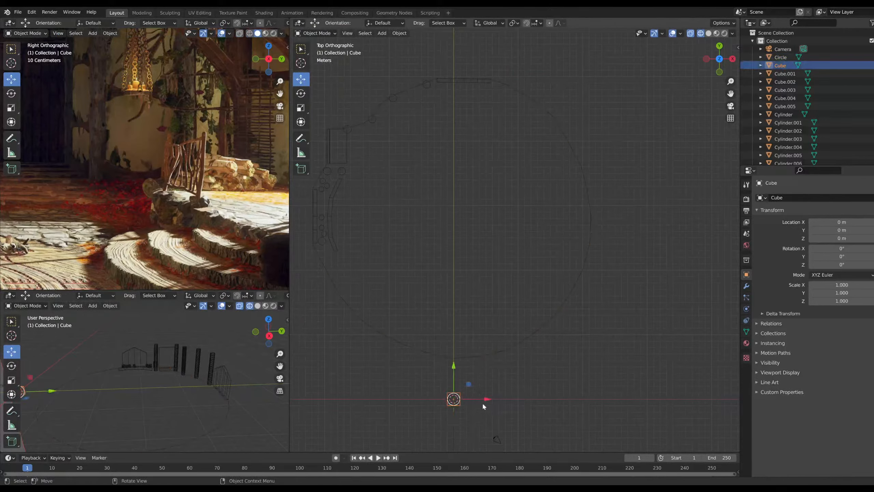
left_click_drag(458, 368, 413, 131)
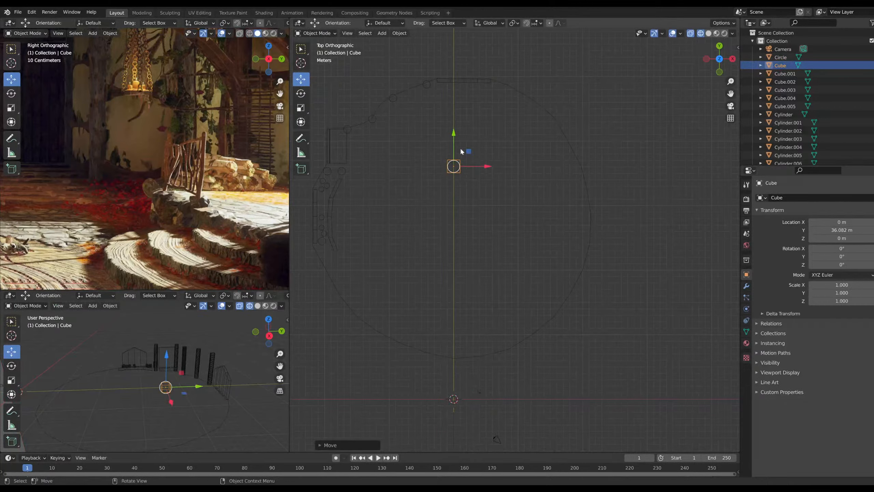
key("x")
left_click(450, 167)
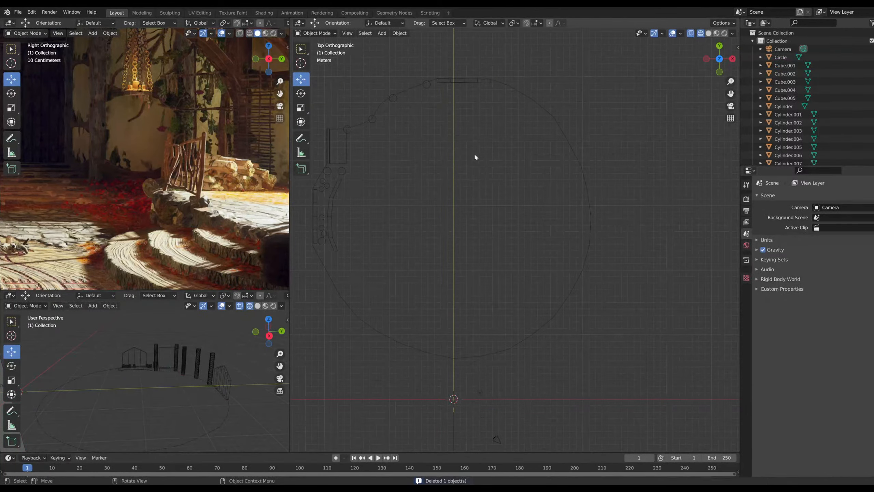
Add a new cube mesh and move it along Y to about 47.25 m, just inside the second window wall
key("shift+a")
mouse_move(469, 154)
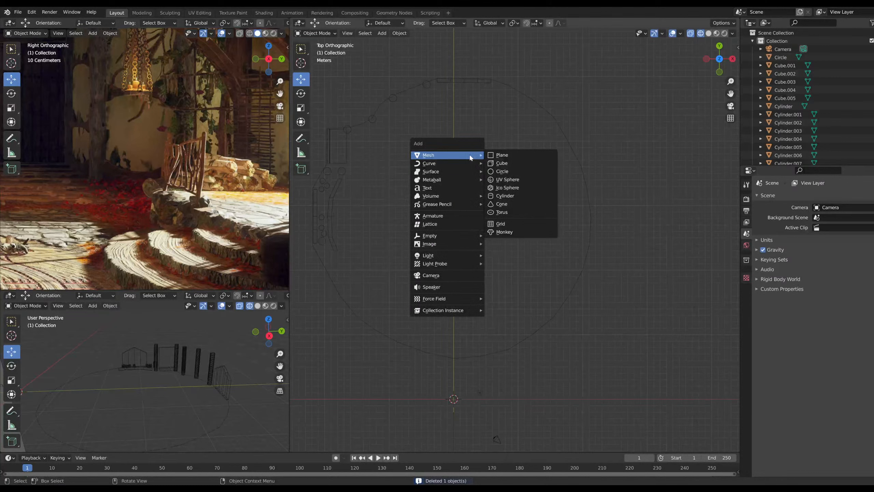
left_click(501, 163)
left_click_drag(461, 377, 413, 63)
key("KP_Decimal")
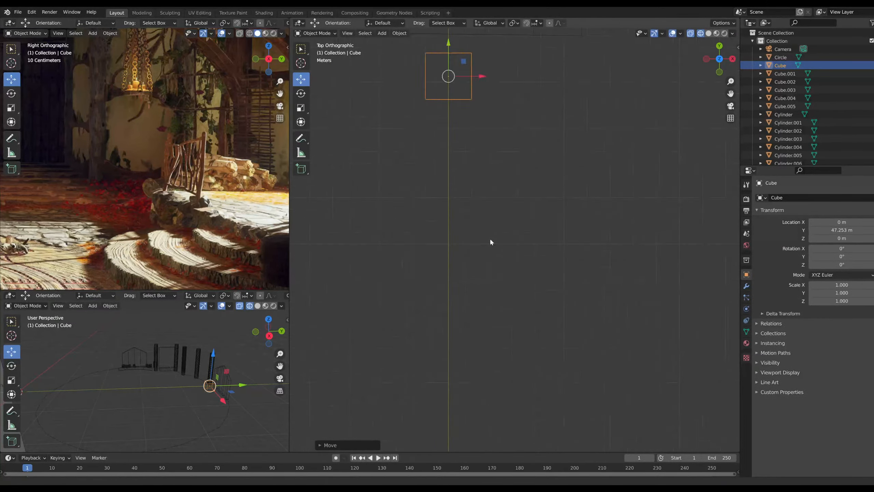
Try stretching the cube along X to a scale of about 7.25, undo the stretch, and clear the cube's location
left_click(301, 108)
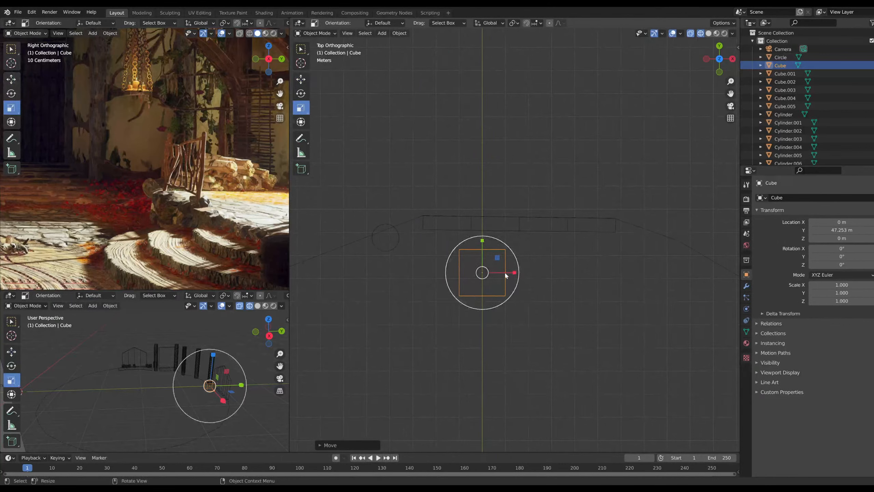
left_click_drag(516, 273, 707, 279)
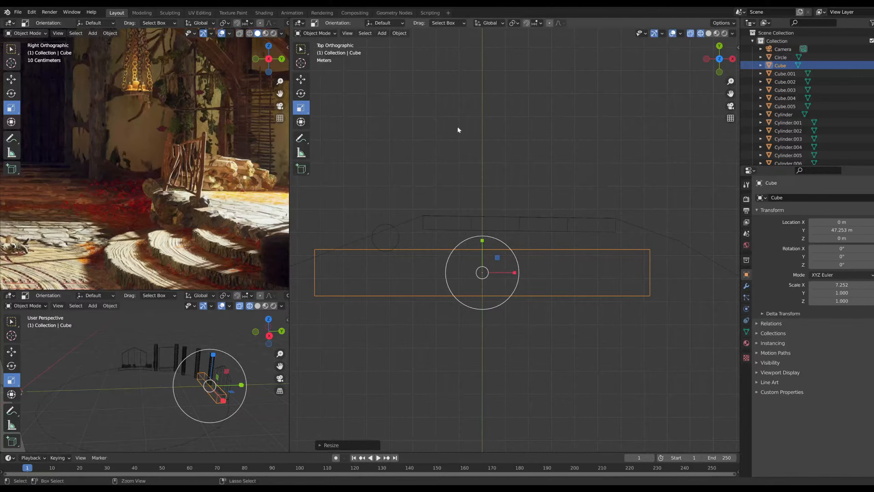
key("ctrl+z")
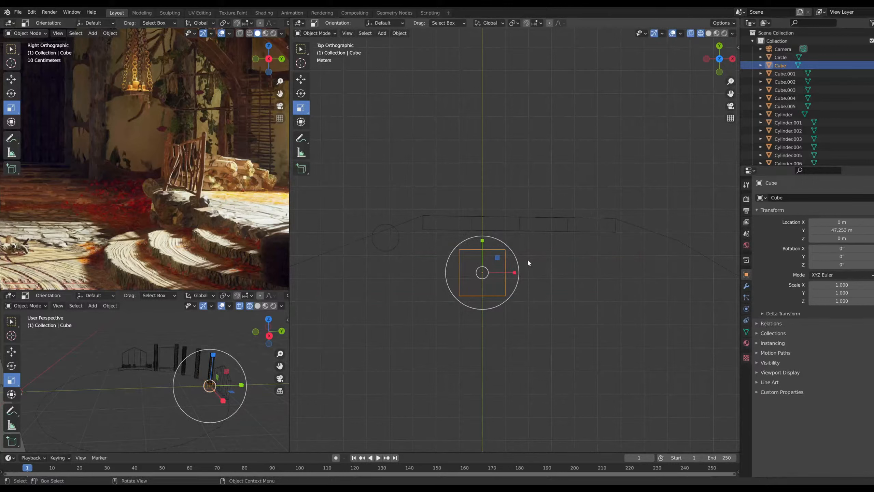
key("alt+g")
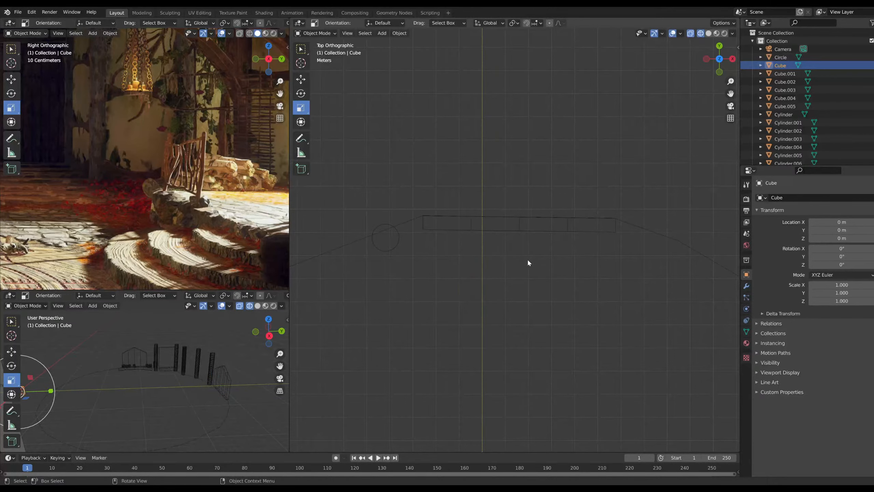
Enter Edit Mode on the floor outline circle, select all its vertices and subdivide its edges once
middle_click_drag(565, 253, 514, 238, "shift")
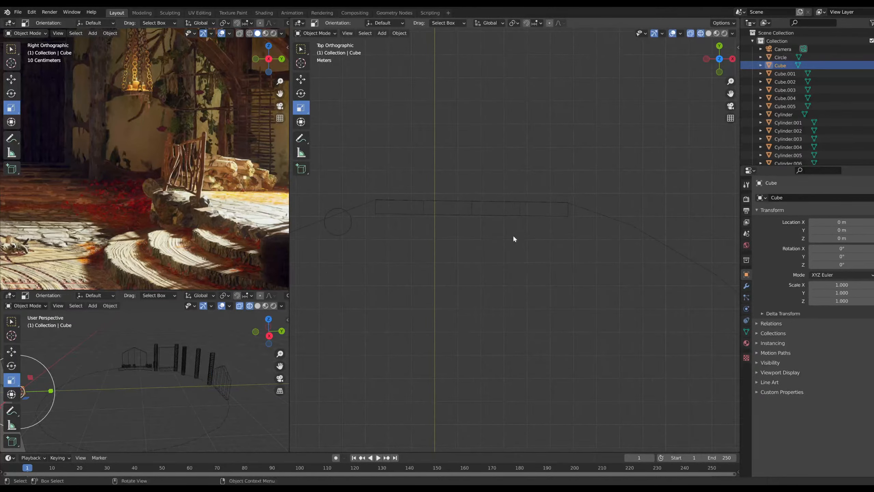
left_click(605, 224)
left_click(316, 33)
left_click(330, 53)
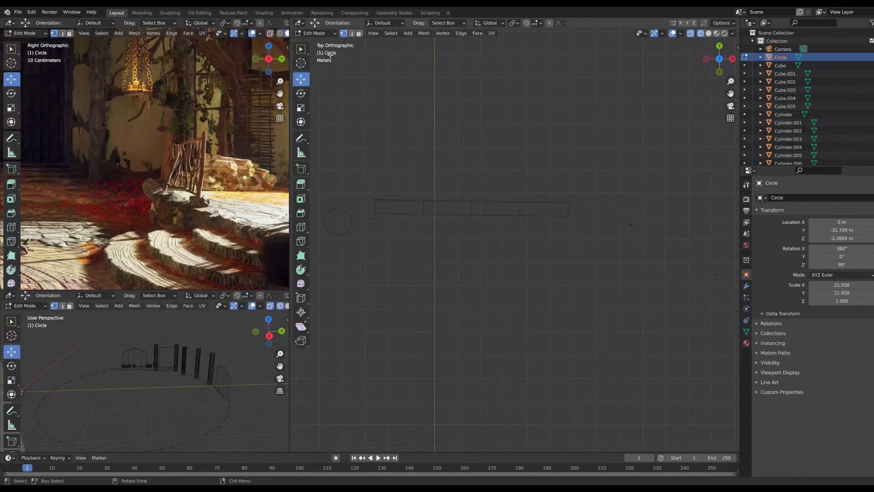
middle_click_drag(384, 221, 475, 139, "shift")
middle_click_drag(358, 186, 407, 185, "shift")
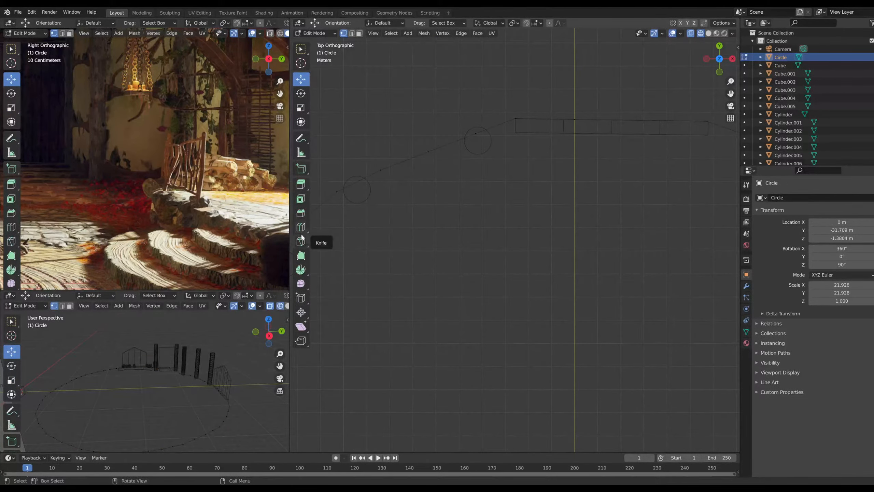
key("a")
right_click(388, 169)
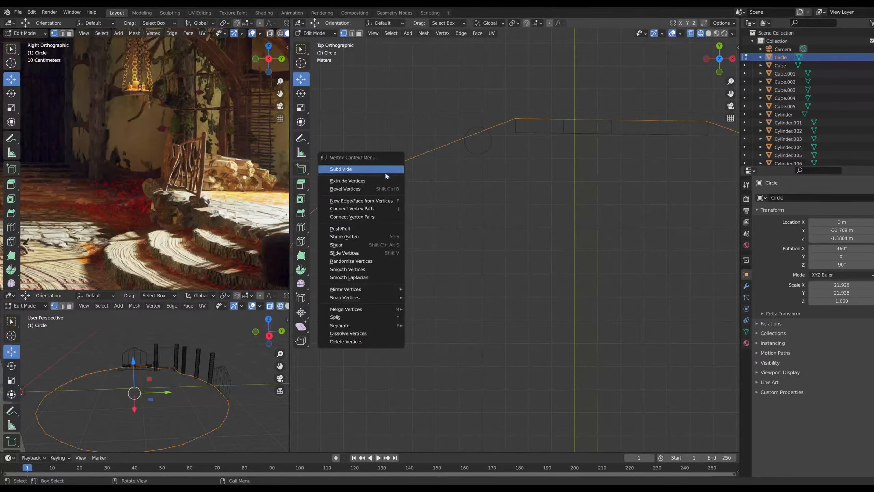
left_click(385, 171)
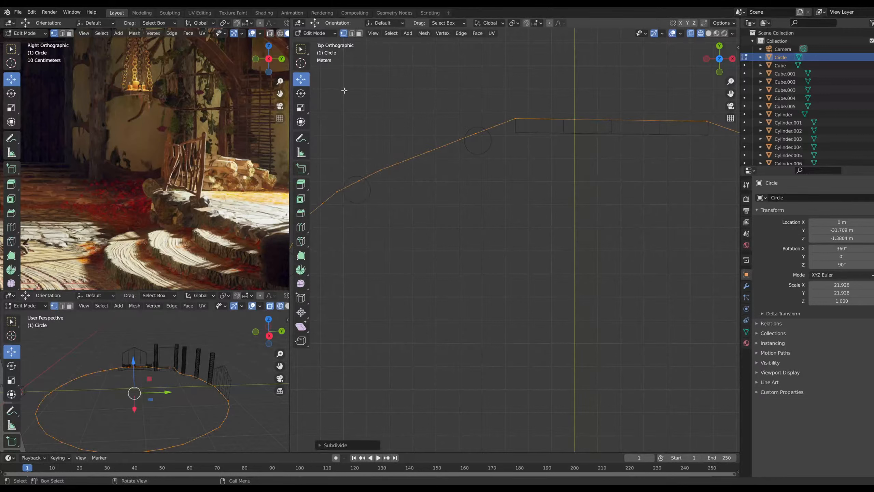
Try to start a Knife cut on the floor outline between the two columns beside the second window wall
left_click(300, 226)
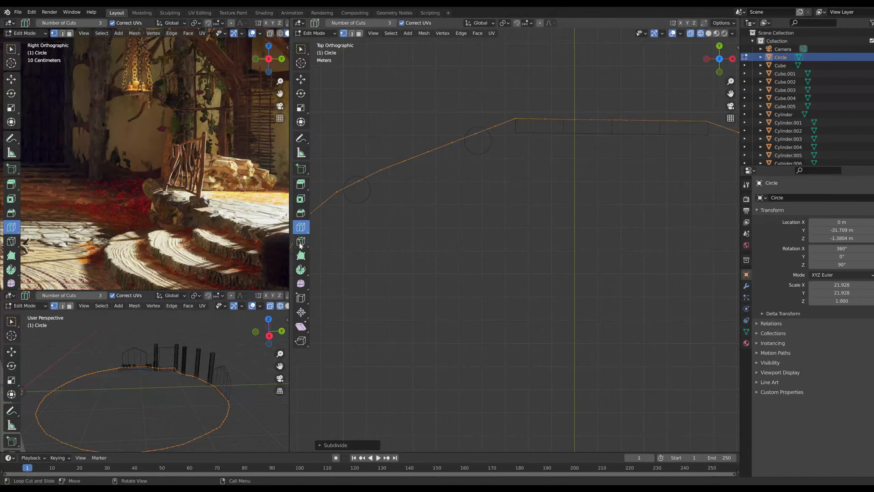
left_click(300, 242)
scroll(433, 170, "down", 3)
middle_click_drag(553, 225, 457, 198, "shift")
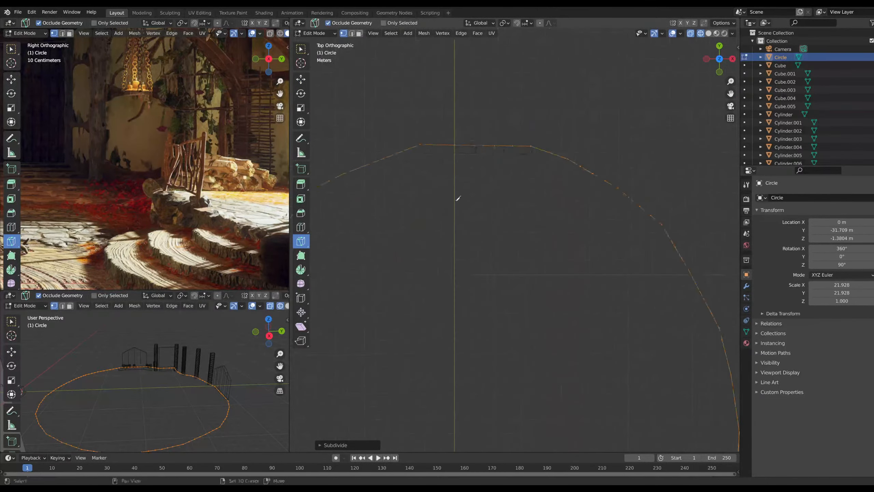
scroll(349, 176, "up", 1)
middle_click_drag(338, 170, 393, 207, "shift")
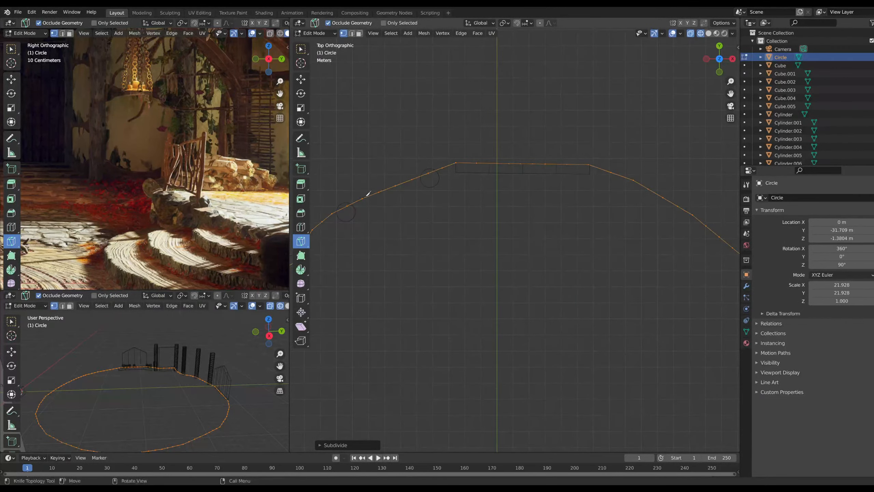
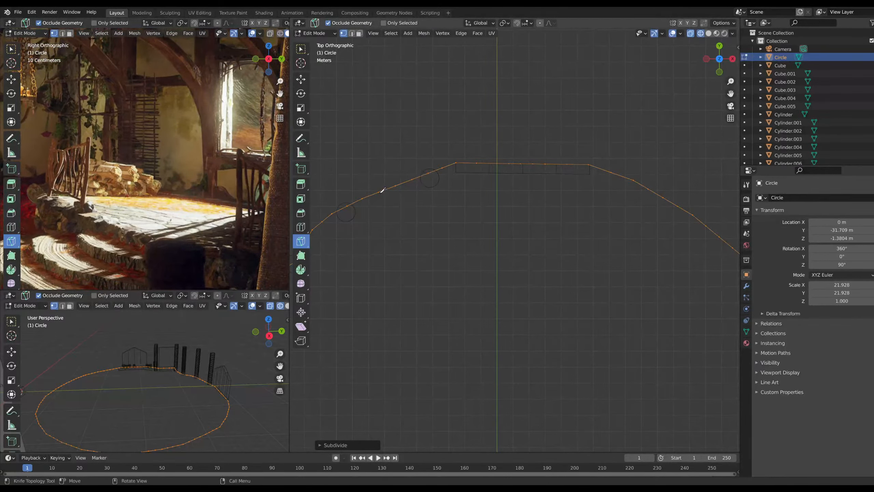
left_click(396, 183)
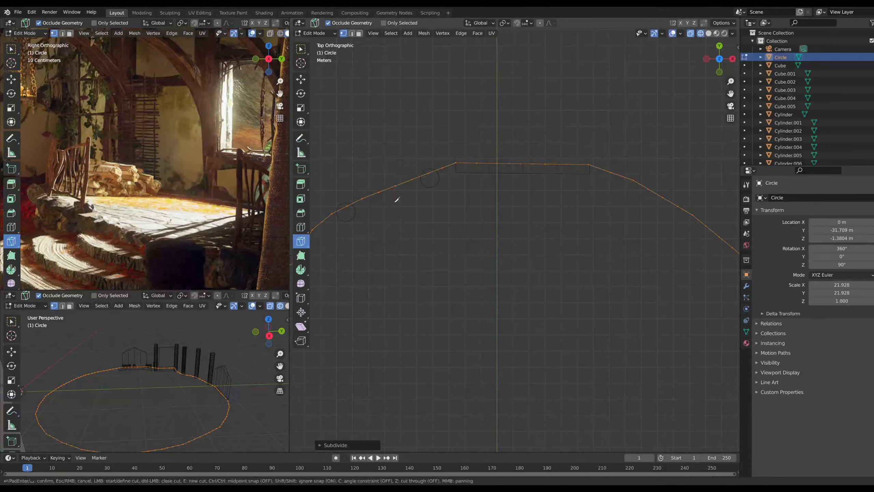
key("Escape")
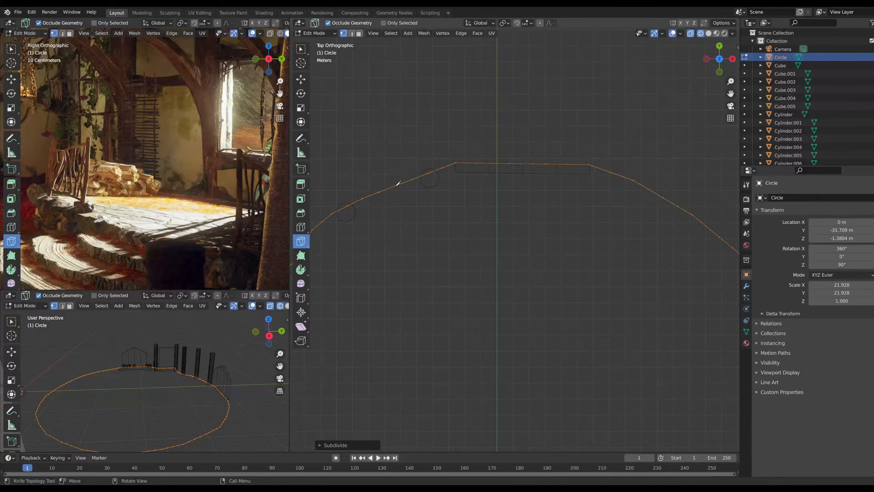
Try a Knife cut straight across the floor area, from the outline between the columns to its opposite side
scroll(398, 183, "up", 3)
left_click(396, 156)
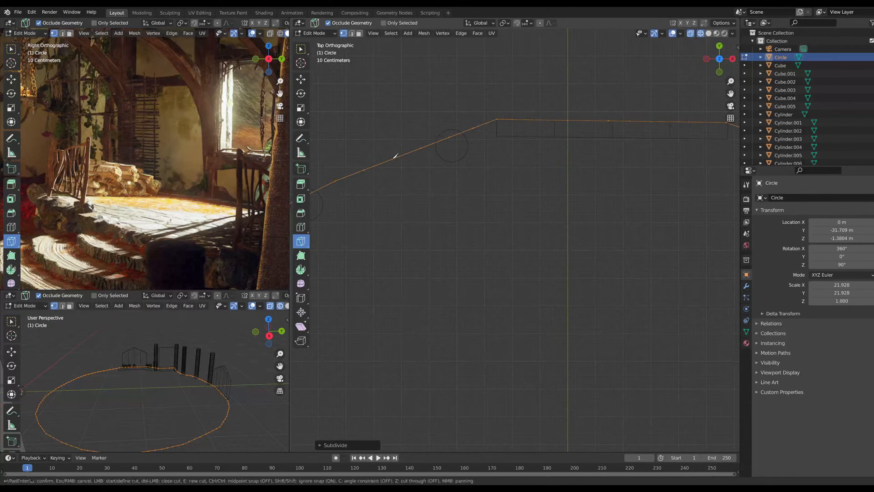
key("Escape")
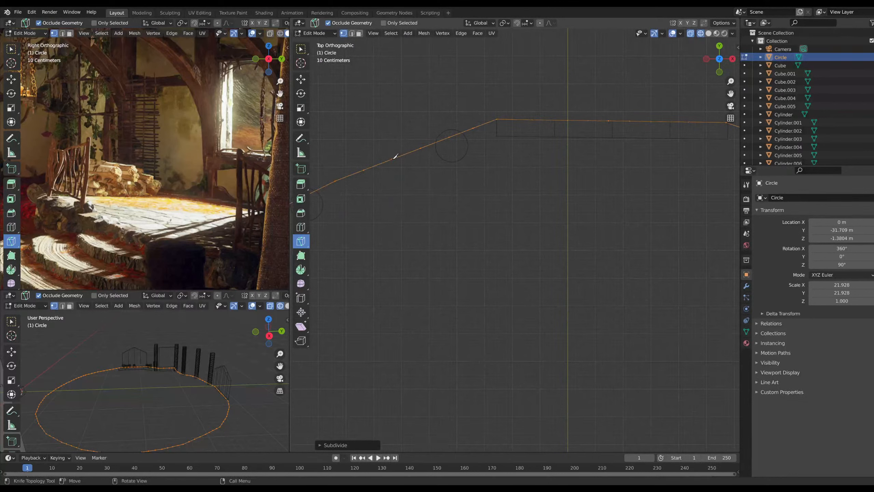
left_click(394, 158)
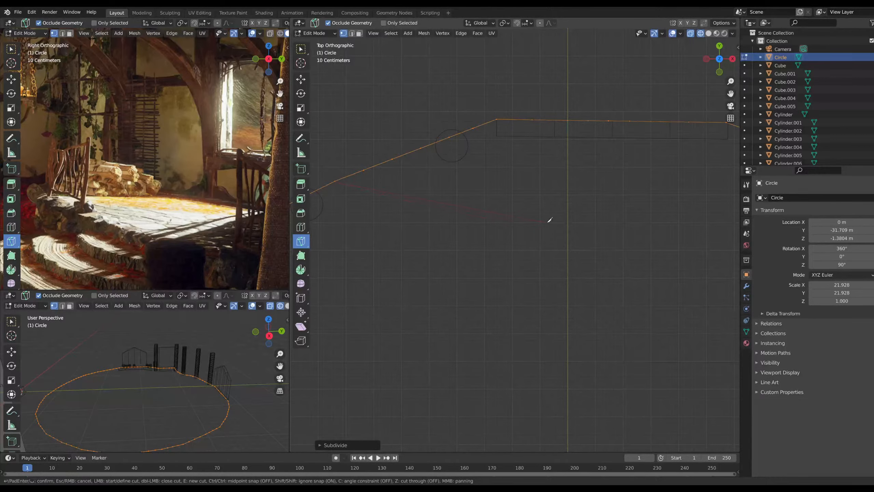
middle_click_drag(548, 221, 409, 224, "shift")
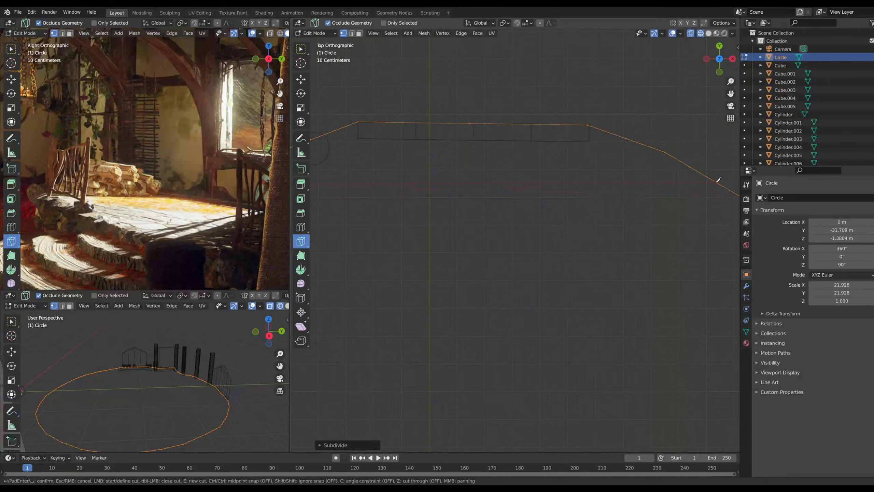
scroll(523, 227, "down", 2)
key("Return")
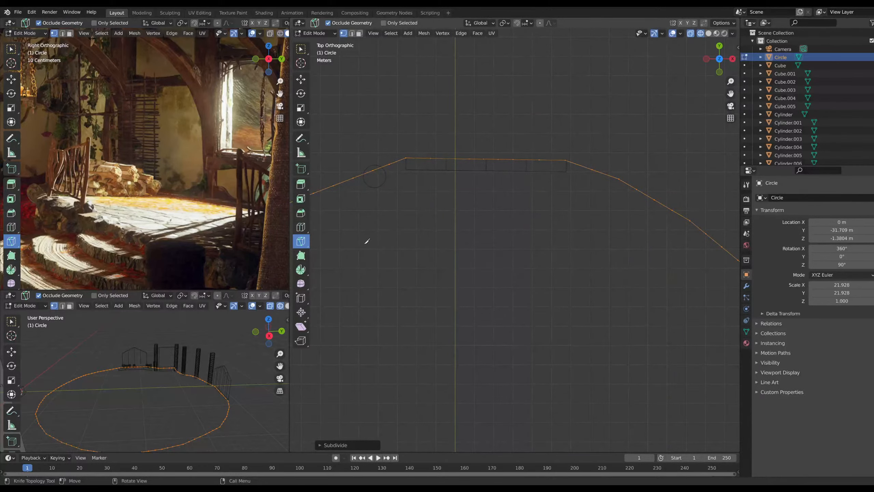
scroll(372, 107, "down", 1)
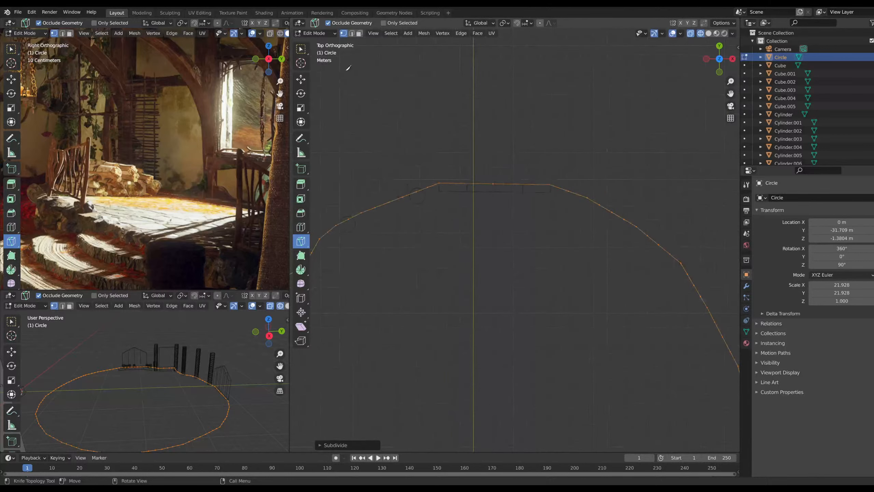
Return the floor outline to Object Mode and add a new cube mesh
left_click(314, 33)
left_click(318, 45)
scroll(418, 236, "up", 2)
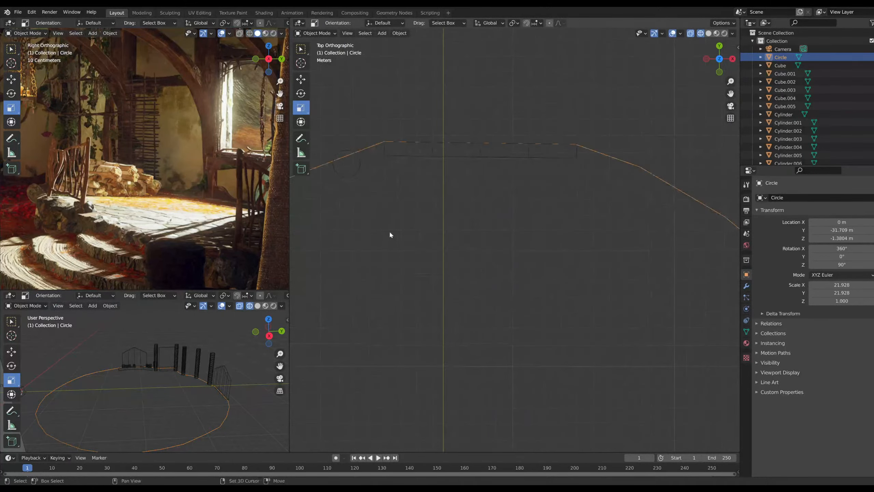
key("shift+a")
mouse_move(422, 212)
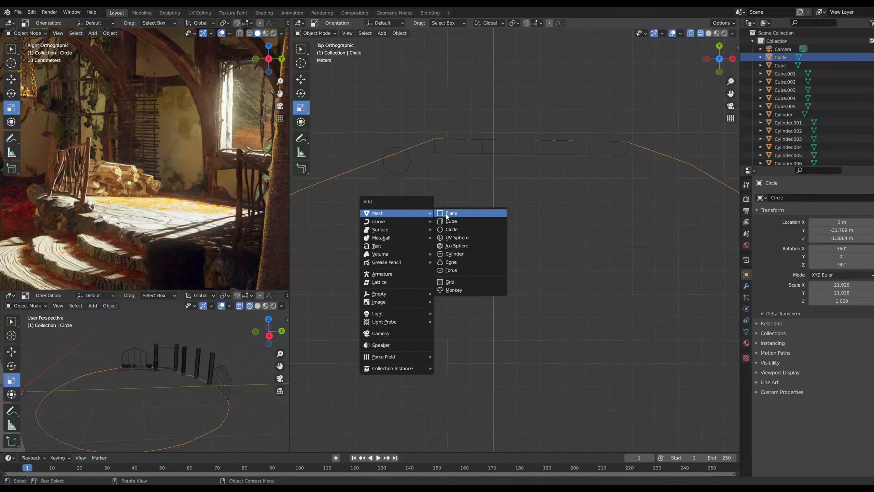
left_click(451, 222)
Move the new cube along Y to about 45.77 m, in front of the second window wall
key("KP_Decimal")
scroll(528, 324, "down", 6)
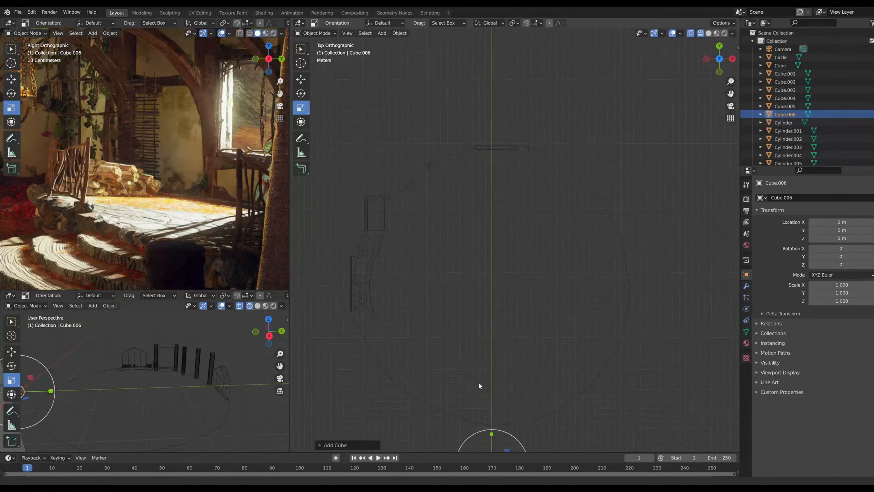
left_click(300, 84)
left_click_drag(489, 362, 457, 103)
key("KP_Decimal")
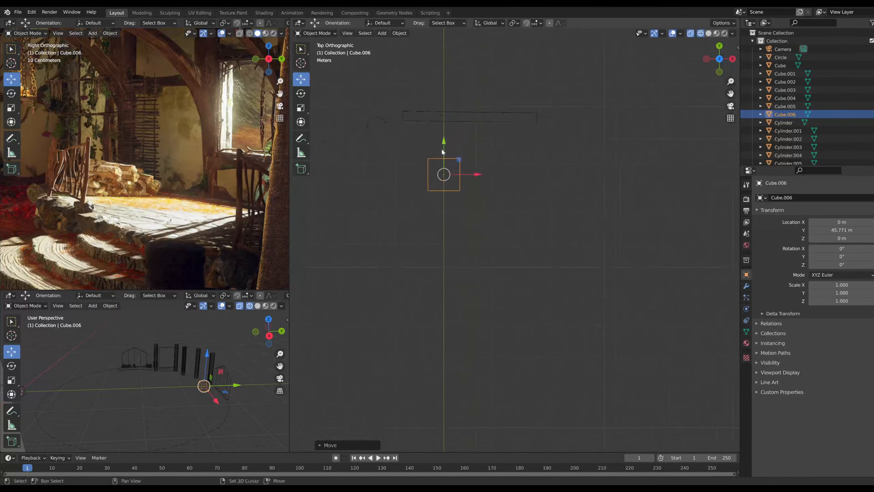
scroll(437, 248, "up", 4)
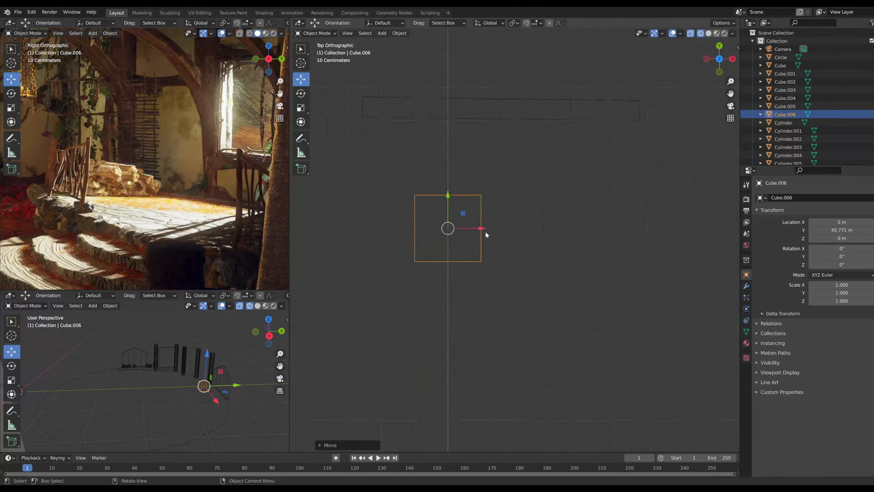
Scale the cube to about 7.2 along X and 1.63 along Y and Z, and shift it along X to about 1.82 m
left_click(300, 108)
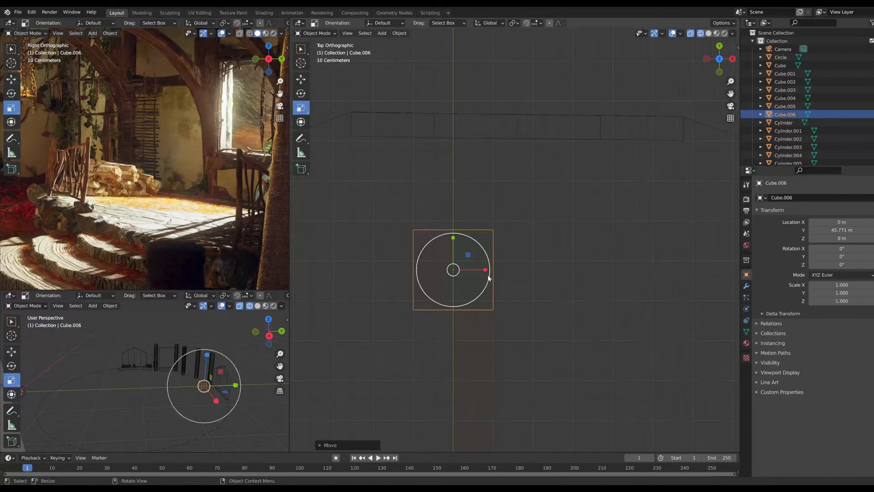
left_click_drag(489, 270, 658, 286)
scroll(576, 272, "down", 3)
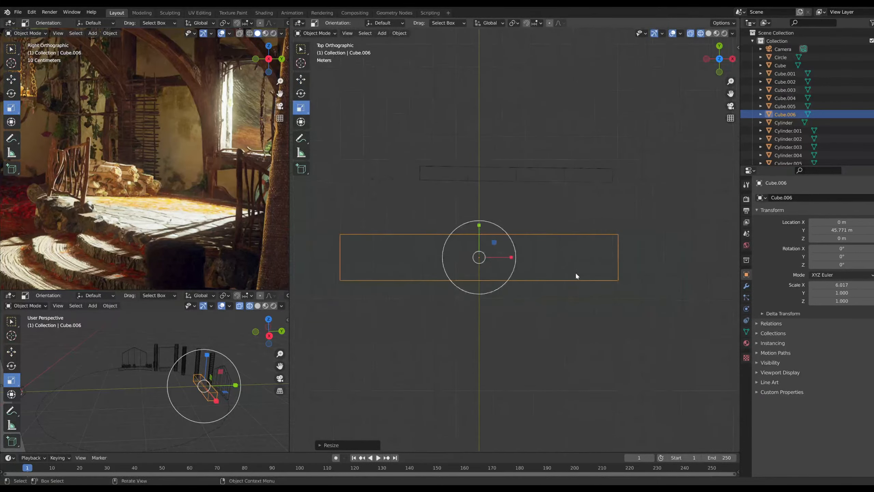
middle_click_drag(570, 273, 547, 270, "shift")
left_click_drag(493, 255, 524, 252)
left_click(302, 81)
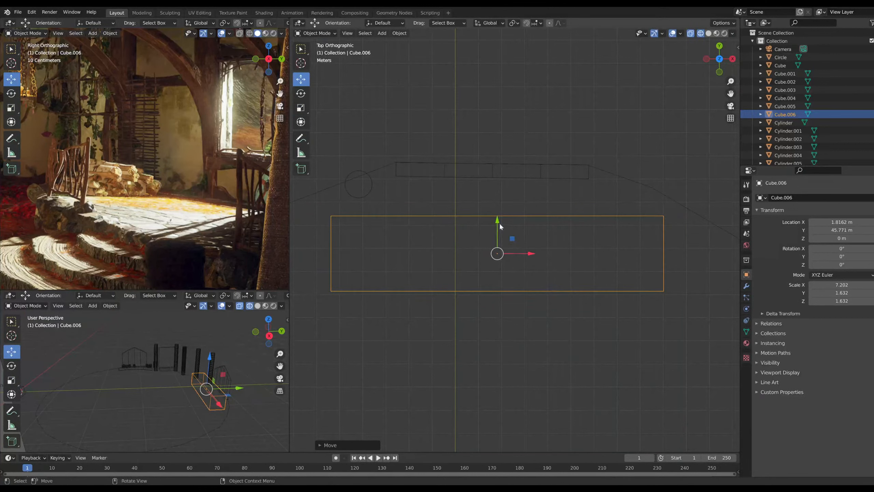
Deepen the platform cube to a Y scale of about 4.38 and position it along Y at about 45.31 m, meeting the window wall
left_click_drag(500, 226, 497, 109)
left_click(301, 108)
left_click(301, 79)
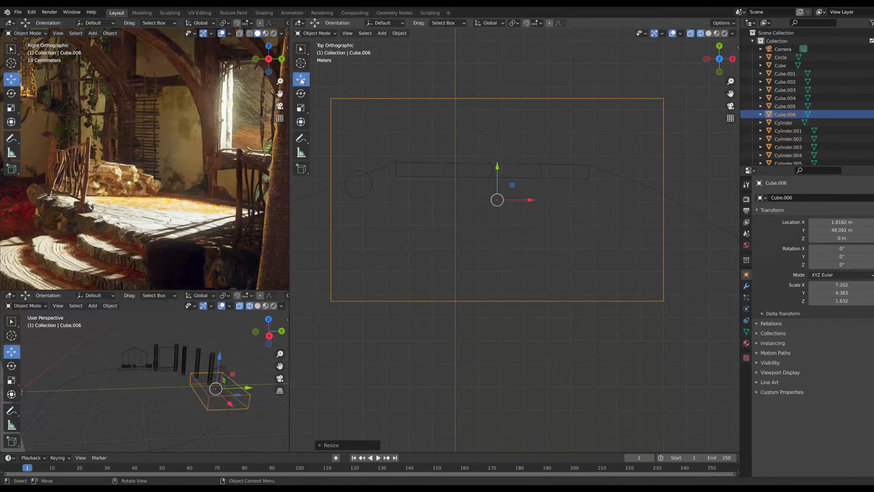
left_click_drag(489, 167, 493, 234)
middle_click_drag(594, 280, 498, 251)
scroll(119, 240, "down", 3)
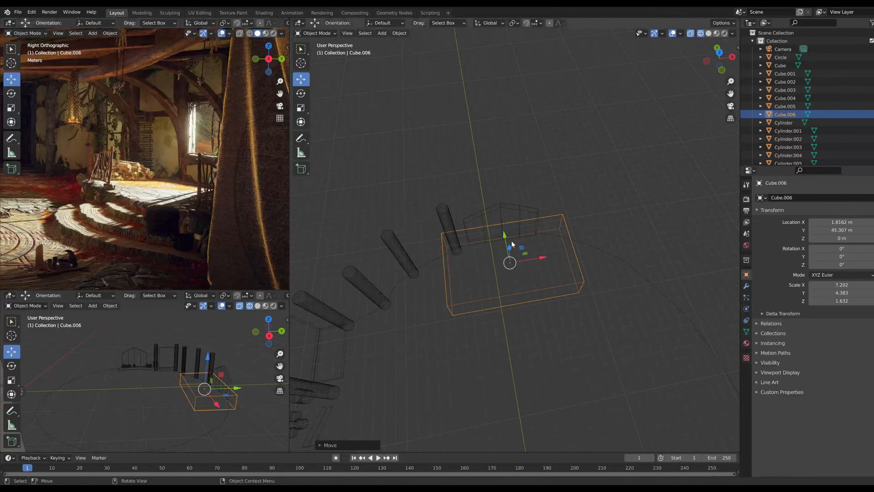
Enter Edit Mode on the platform cube from the top view and subdivide the whole mesh twice
left_click(718, 53)
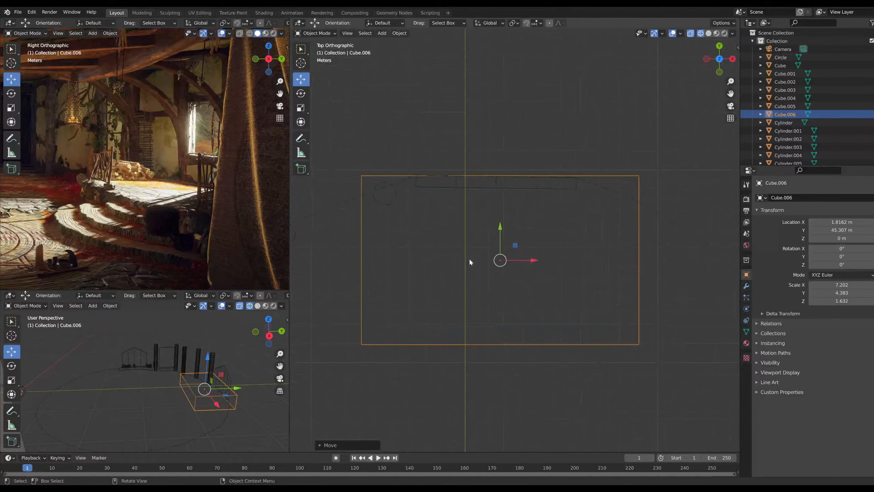
left_click(316, 33)
left_click(315, 43)
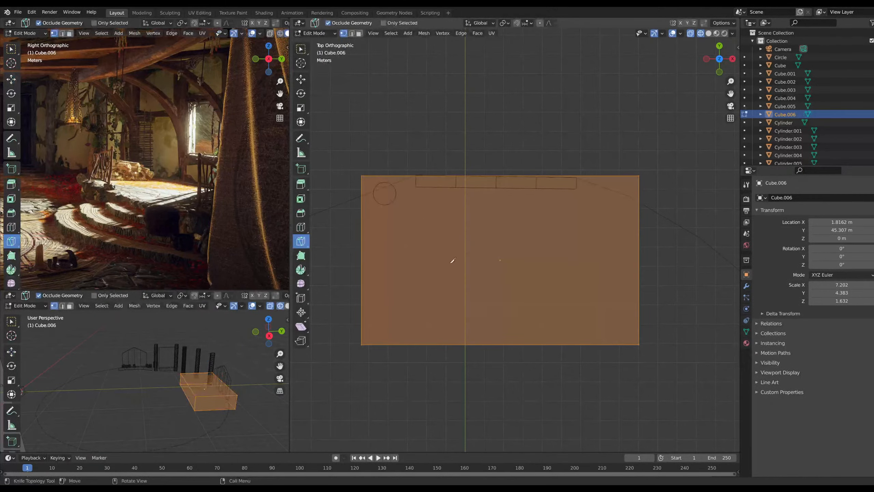
right_click(370, 283)
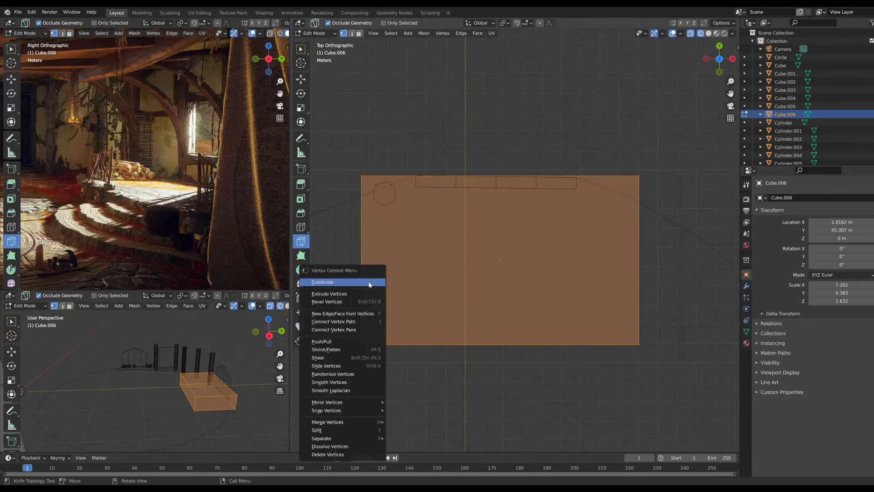
left_click(370, 283)
right_click(409, 259)
left_click(409, 260)
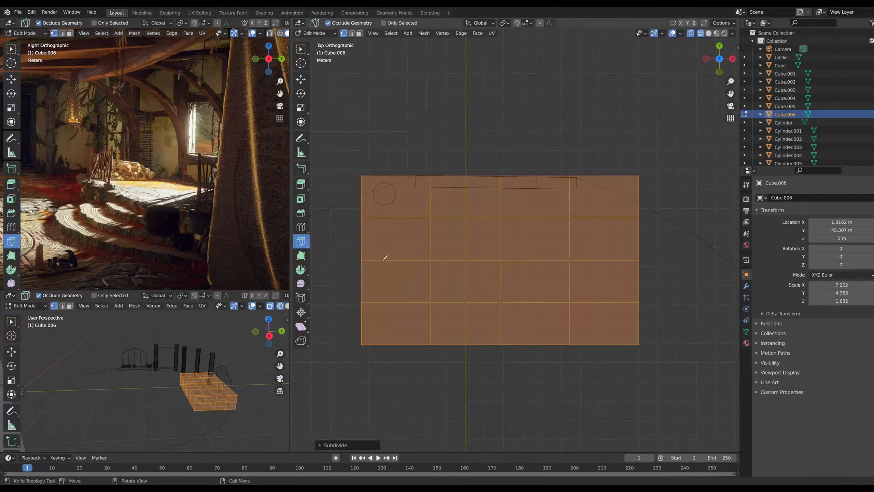
Subdivide the whole platform mesh twice more, then leave and re-enter Edit Mode
right_click(402, 235)
left_click(396, 235)
right_click(389, 237)
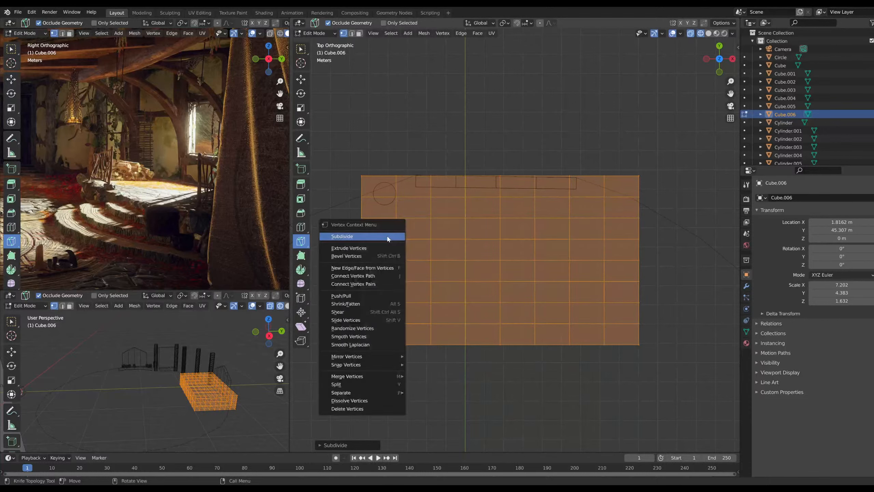
left_click(387, 239)
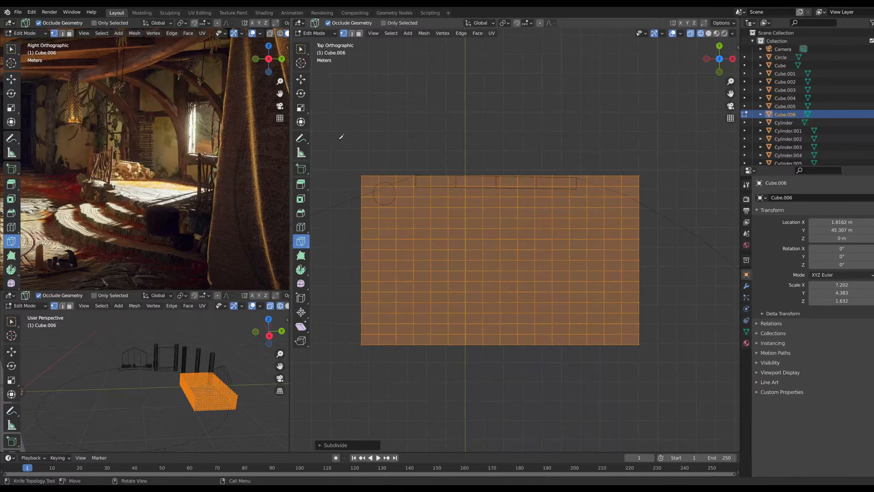
left_click(318, 34)
left_click(322, 41)
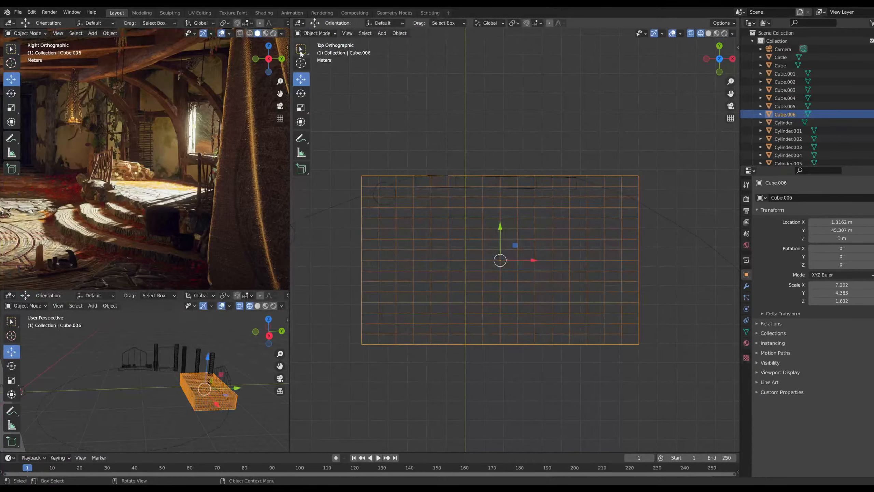
left_click(318, 34)
left_click(319, 46)
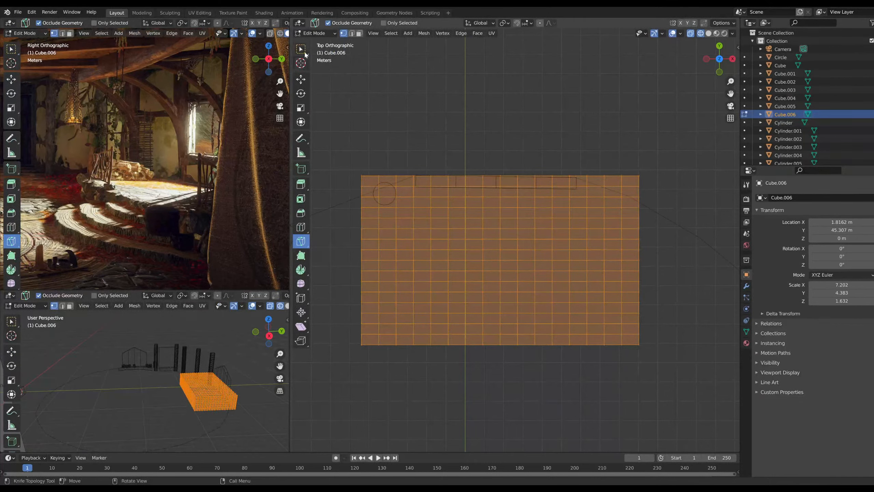
Select the back-edge vertices beside the platform's -X corner and move them along Y toward the room's curved outline
left_click(302, 50)
scroll(344, 162, "up", 4)
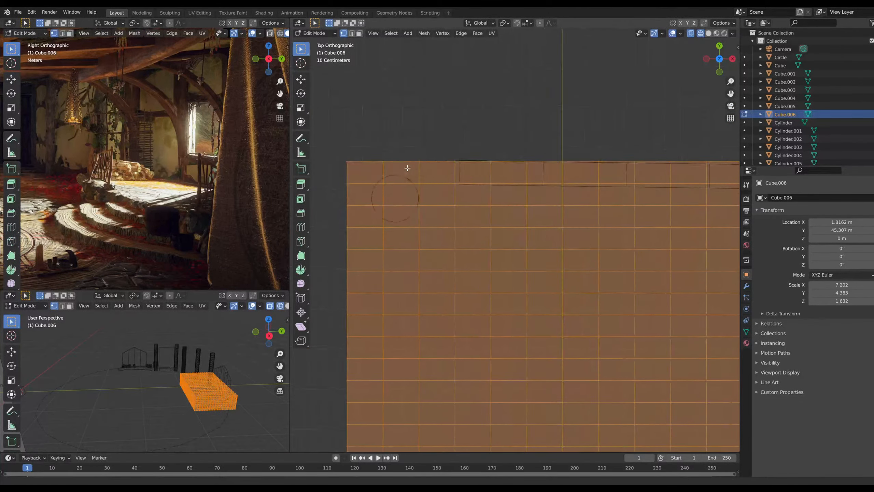
scroll(437, 164, "up", 5)
middle_click_drag(407, 168, 516, 220, "shift")
scroll(437, 164, "down", 2)
scroll(513, 214, "up", 3)
left_click_drag(462, 162, 492, 181)
left_click(301, 80)
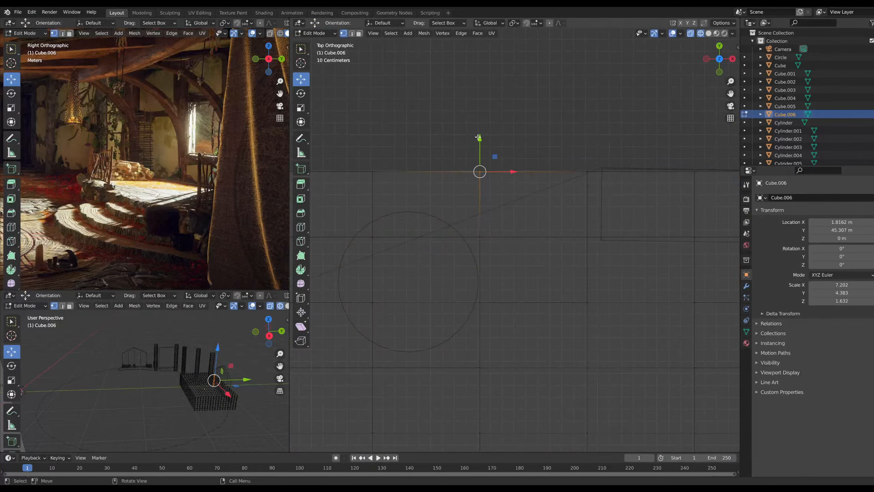
left_click_drag(478, 137, 404, 211)
left_click(374, 170)
middle_click_drag(404, 211, 408, 201)
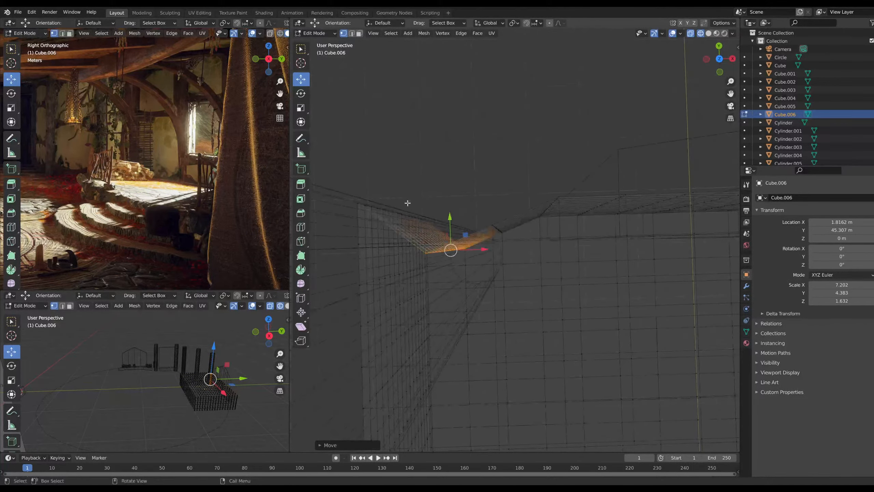
Move the vertices at the platform's -X back corner along Y toward the room's curved outline
left_click(720, 58)
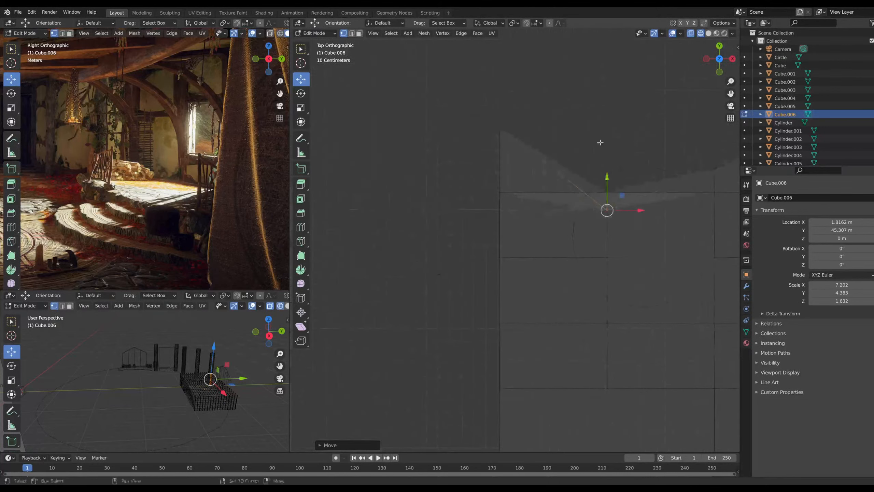
left_click_drag(499, 94, 499, 107)
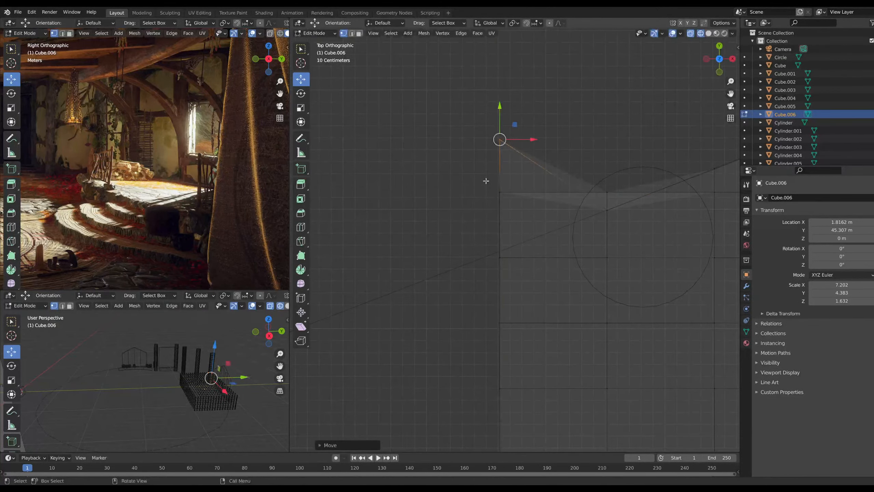
left_click_drag(485, 181, 517, 198, "shift")
left_click_drag(503, 132, 511, 248)
middle_click_drag(510, 247, 586, 186)
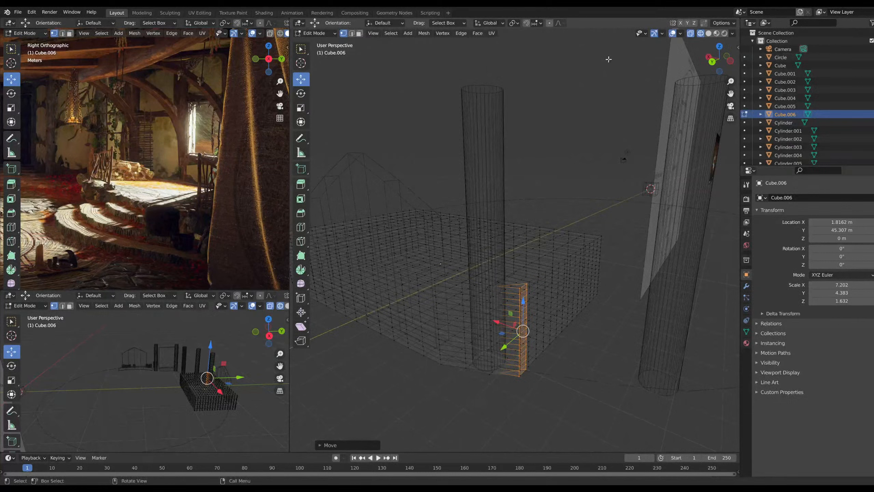
Check the densely divided platform in solid shading and undo its vertex moves and the two extra subdivisions
left_click(709, 34)
mouse_move(567, 284)
middle_mouse_down()
mouse_move(502, 371)
mouse_move(354, 351)
mouse_move(408, 373)
mouse_move(568, 297)
middle_mouse_up()
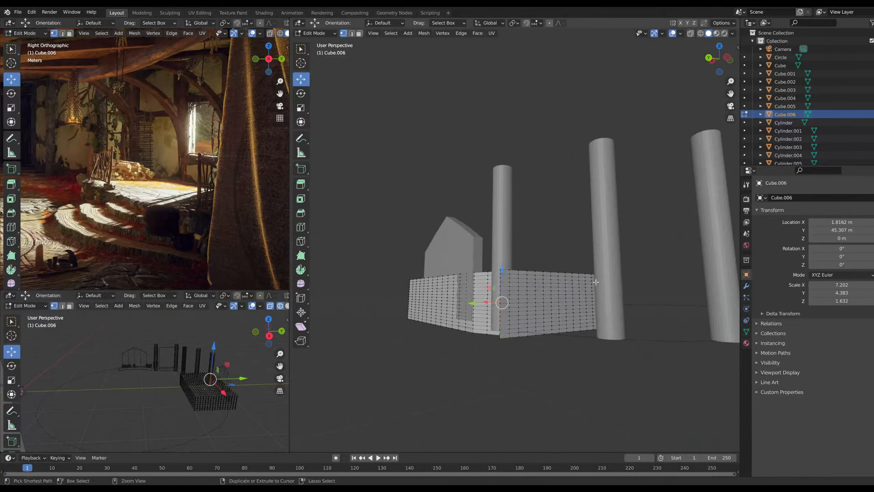
key("a")
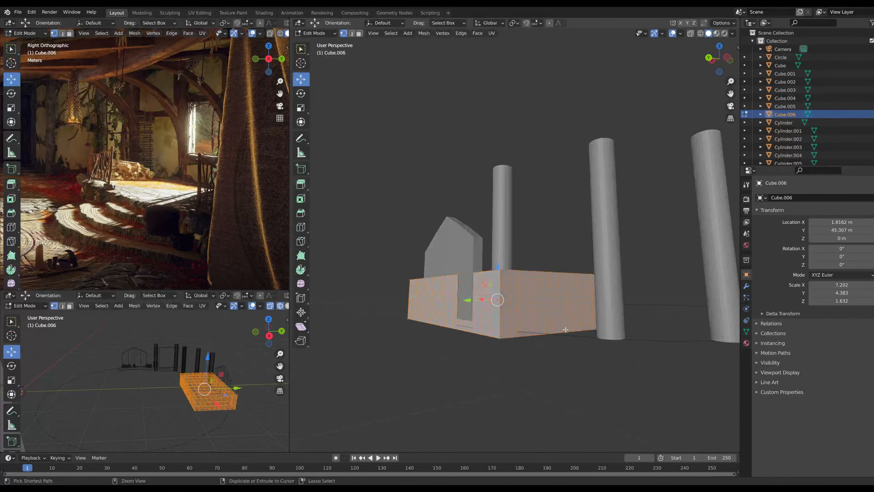
key("ctrl+z")
middle_click_drag(573, 318, 399, 366)
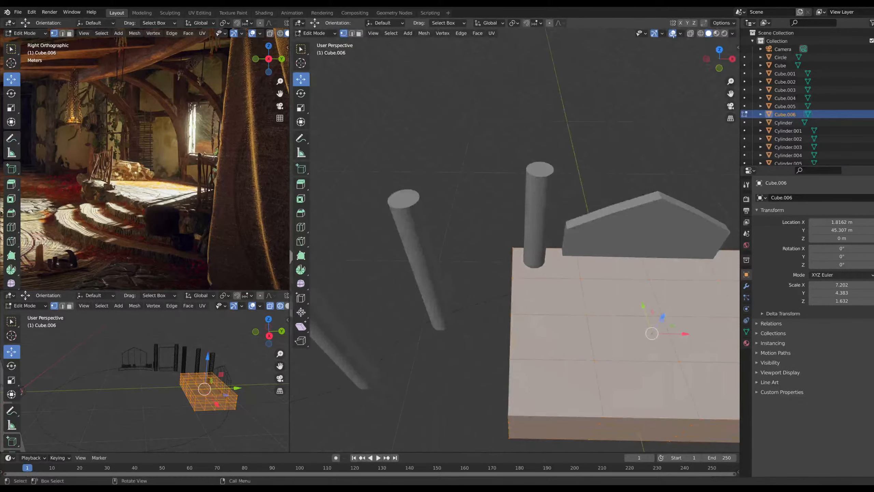
In the wireframe top view, move the platform's -X back corner vertices along Y onto the room's curved outline
left_click(719, 50)
left_click(701, 34)
scroll(511, 234, "up", 3)
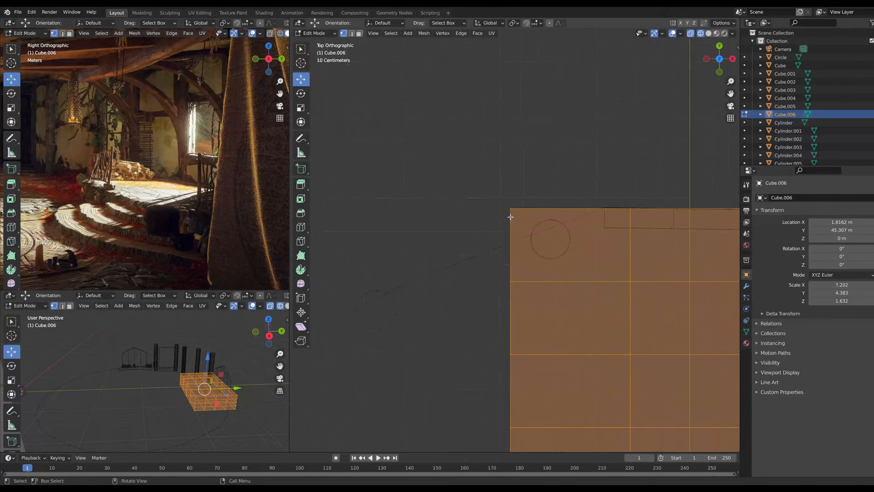
scroll(510, 220, "up", 3)
left_click(514, 174)
left_click_drag(507, 146, 520, 215)
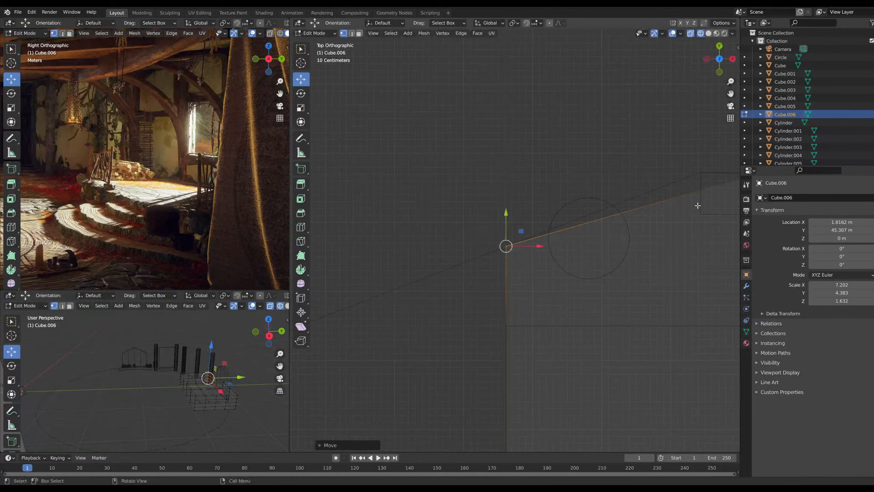
Add three loop cuts across the platform's outermost column at its -X end
middle_click_drag(696, 203, 519, 216, "shift")
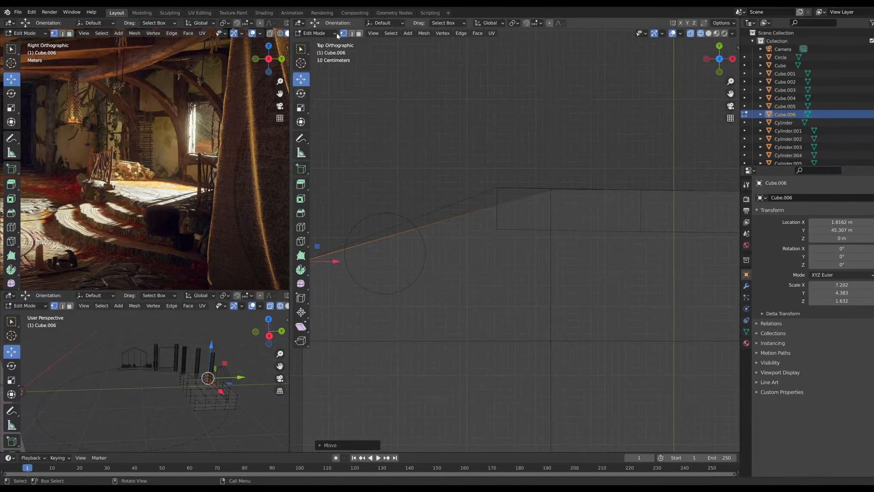
key("w")
scroll(413, 204, "up", 3)
left_click(405, 202)
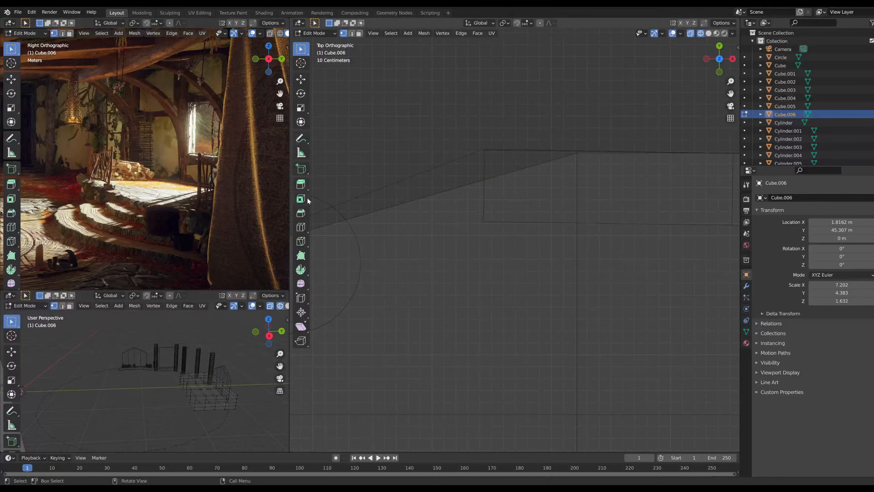
left_click(302, 226)
left_click(367, 216)
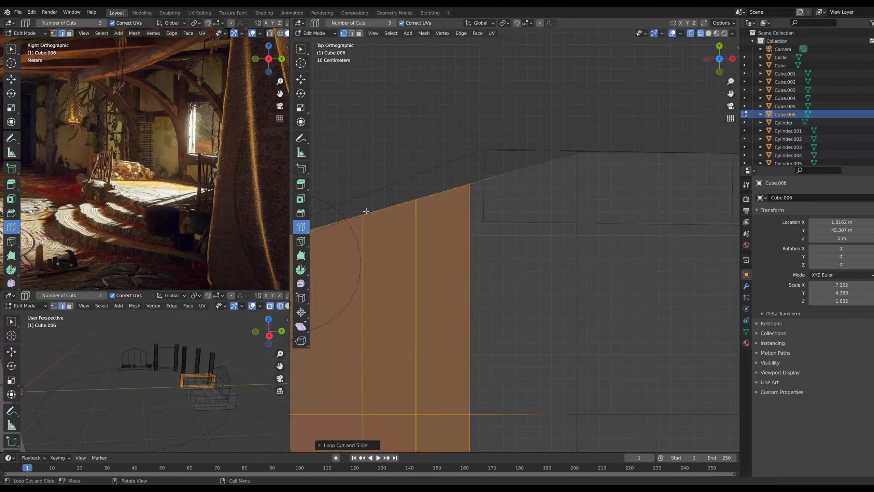
Move the back-edge vertices of the middle new cut along Y onto the room's curved outline
left_click(301, 49)
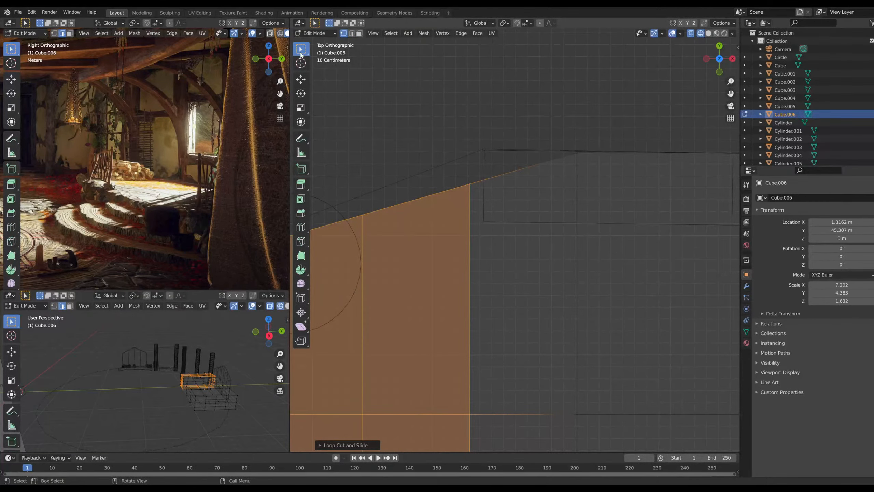
left_click(341, 195)
left_click_drag(348, 206, 377, 234)
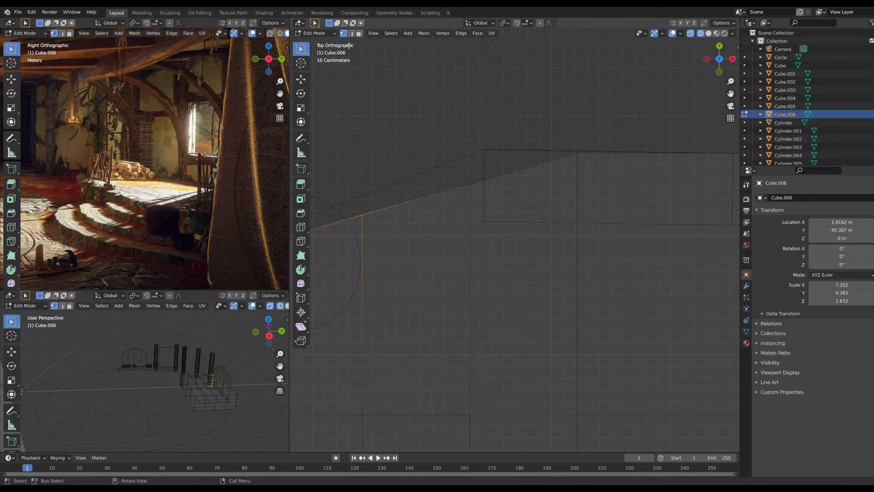
left_click(301, 79)
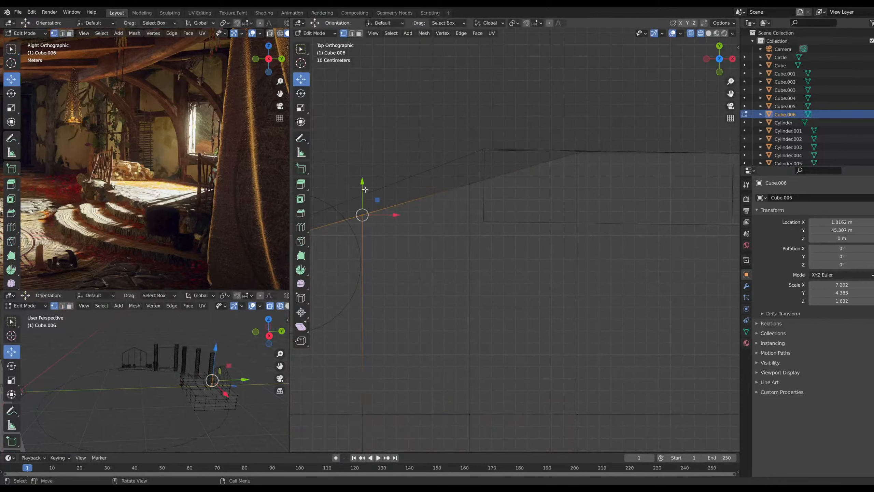
left_click_drag(364, 187, 363, 166)
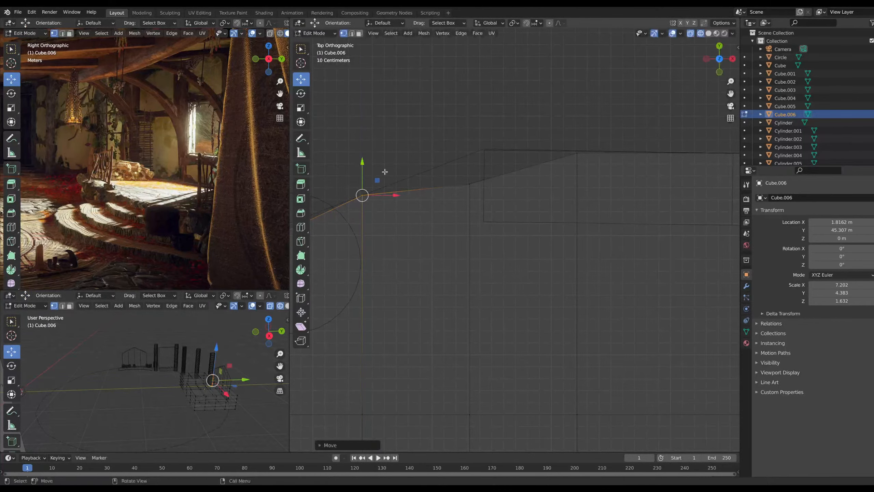
Align the back-edge vertices of the other two new cuts with the room's curved outline along Y
left_click(469, 184)
left_click_drag(472, 154, 456, 121)
middle_click_drag(362, 199, 597, 198, "shift")
left_click_drag(484, 240, 498, 251)
left_click_drag(489, 210, 484, 200)
middle_click_drag(556, 298, 429, 176, "shift")
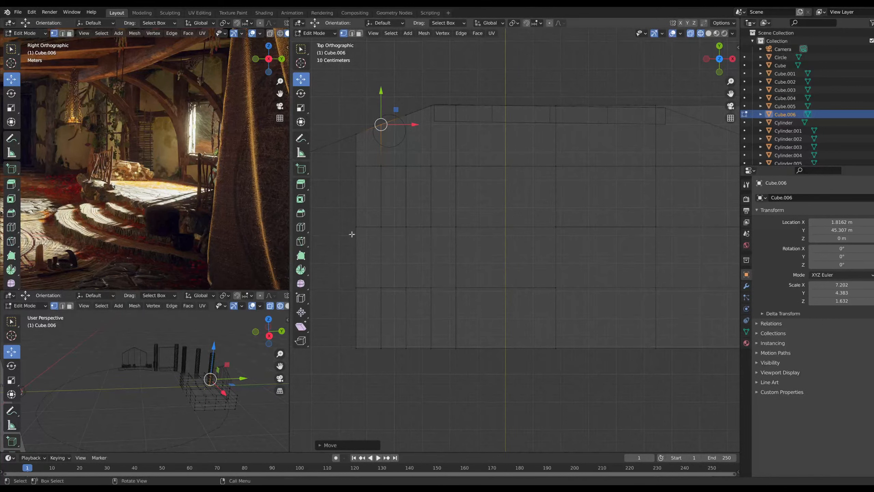
Try to shift the front-edge vertices at the platform's -X corner inward along Y and slightly along X
middle_click_drag(352, 234, 452, 237, "shift")
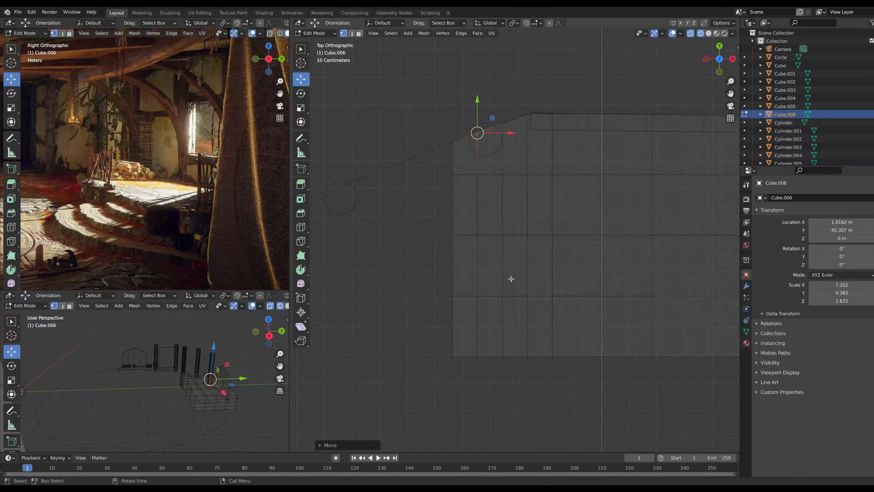
scroll(461, 192, "up", 3)
scroll(494, 309, "down", 3)
left_click_drag(422, 339, 594, 386)
middle_click_drag(605, 338, 452, 298, "shift")
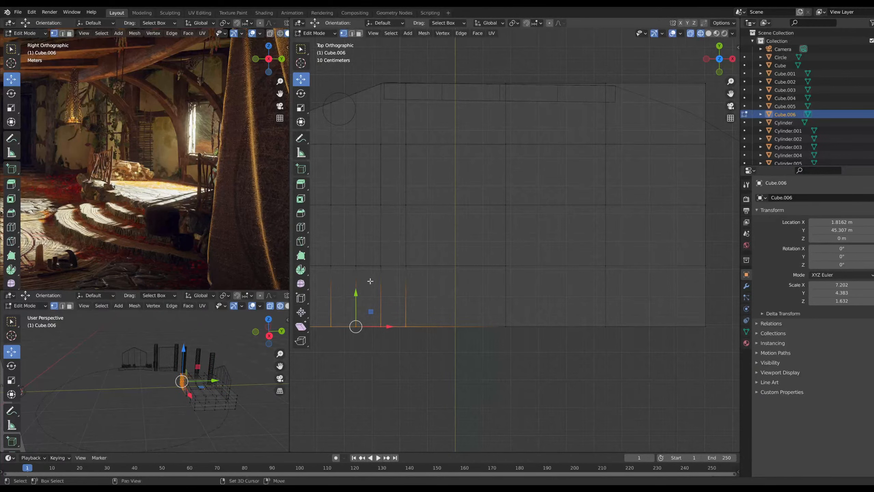
middle_click_drag(370, 281, 398, 301, "shift")
left_click_drag(402, 303, 507, 380)
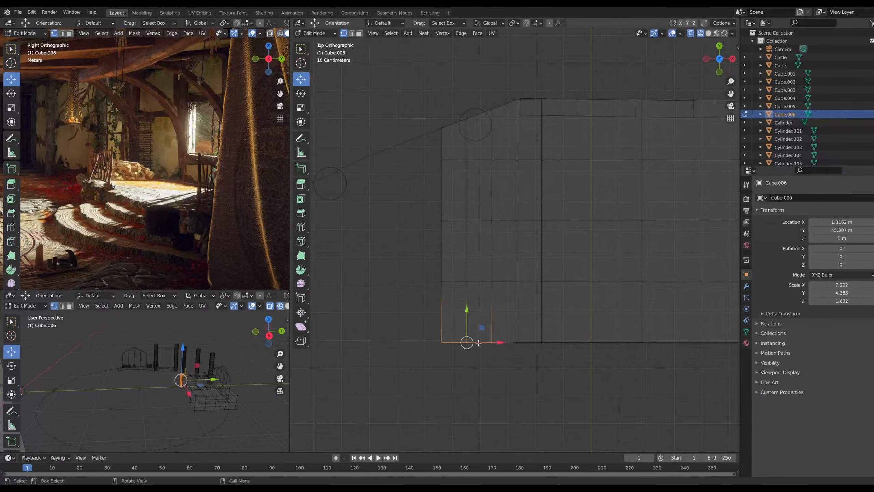
left_click_drag(468, 312, 468, 295)
left_click_drag(500, 325, 505, 331)
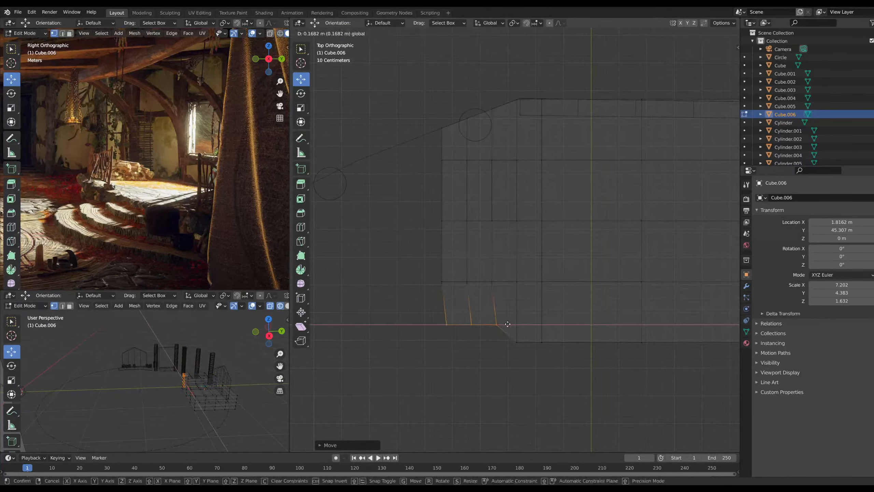
Undo the moves and selection of the platform's front corner vertices
key("ctrl+z")
key("ctrl+z")
key("ctrl+z")
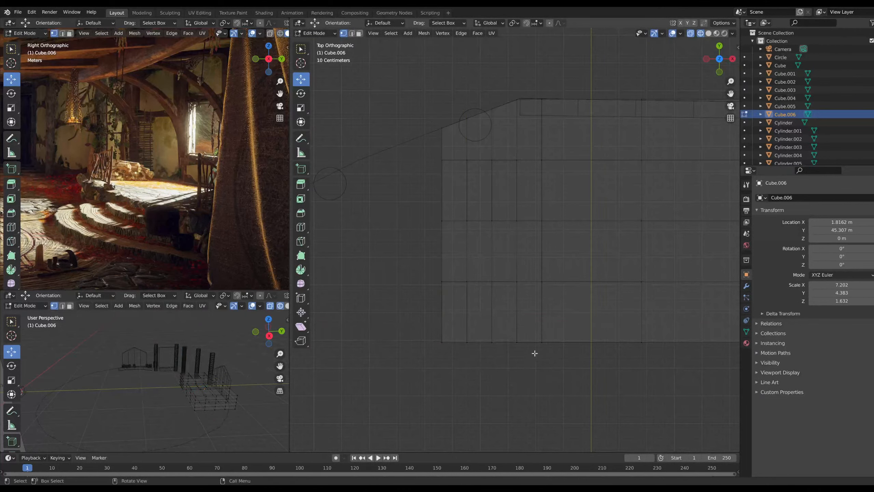
Add three loop cuts across the platform's outermost column at its +X end
middle_click_drag(534, 353, 703, 159)
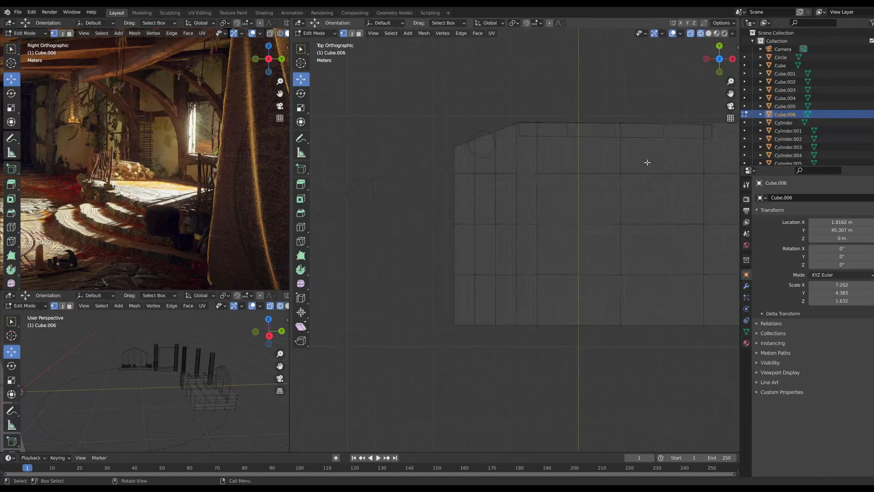
scroll(450, 160, "up", 6)
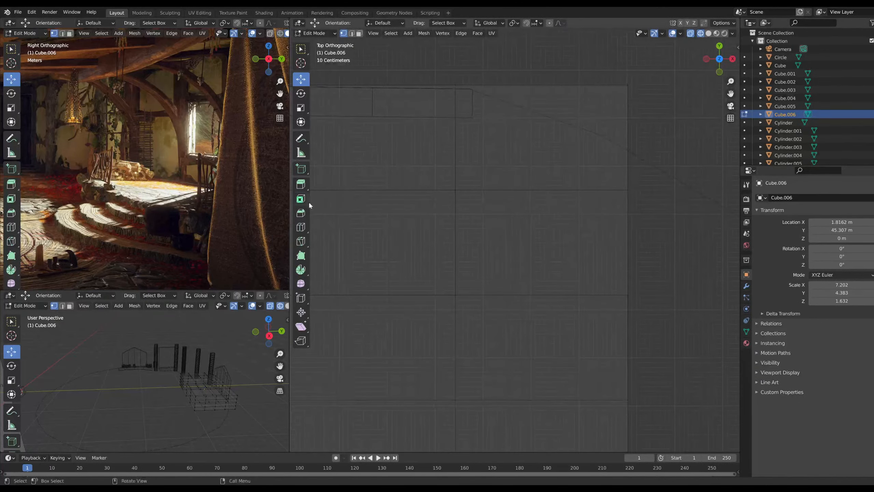
left_click(301, 226)
left_click(501, 101)
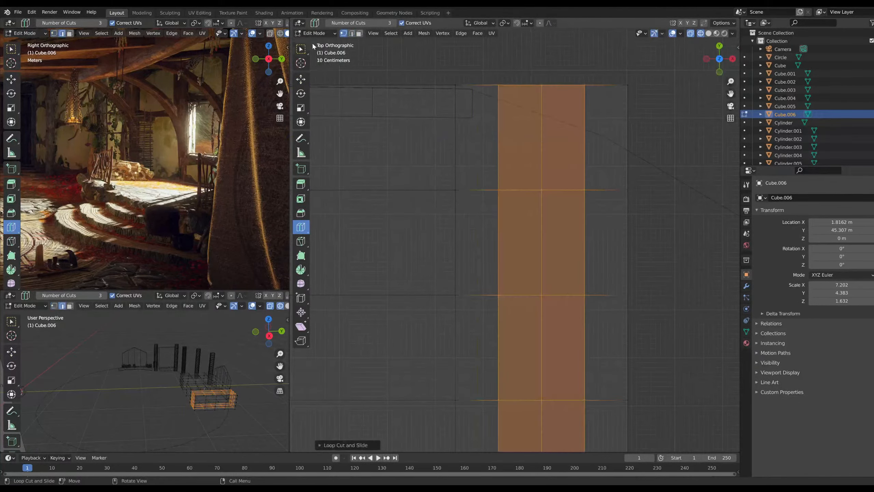
Move the back-edge vertices of the new cut nearest the window wall along Y onto the room's curved outline
key("w")
scroll(527, 67, "up", 2)
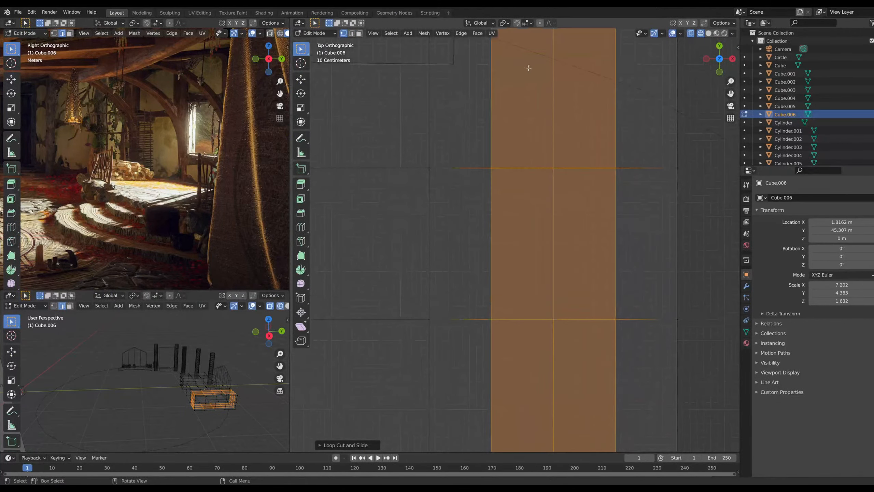
middle_click_drag(528, 69, 496, 265, "shift")
left_click(456, 202)
left_click_drag(449, 201, 468, 225)
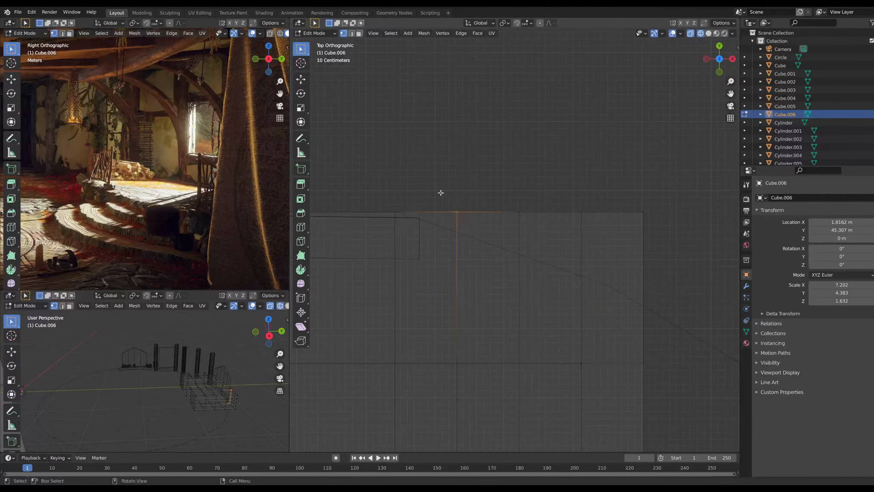
left_click(301, 79)
left_click_drag(457, 177, 457, 197)
Move the back-edge vertices of the remaining two +X cuts along Y to follow the room's curved outline
left_click_drag(511, 201, 529, 226)
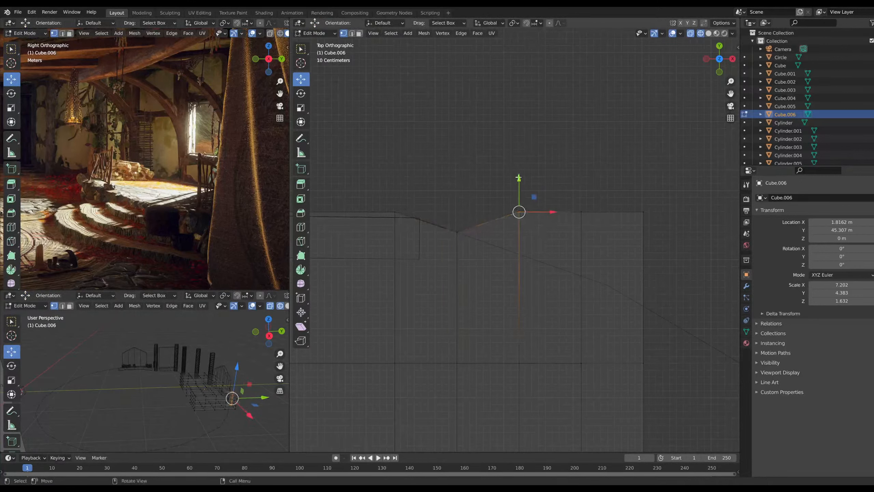
left_click_drag(519, 180, 520, 222)
left_click_drag(566, 201, 589, 230)
left_click_drag(581, 182, 582, 245)
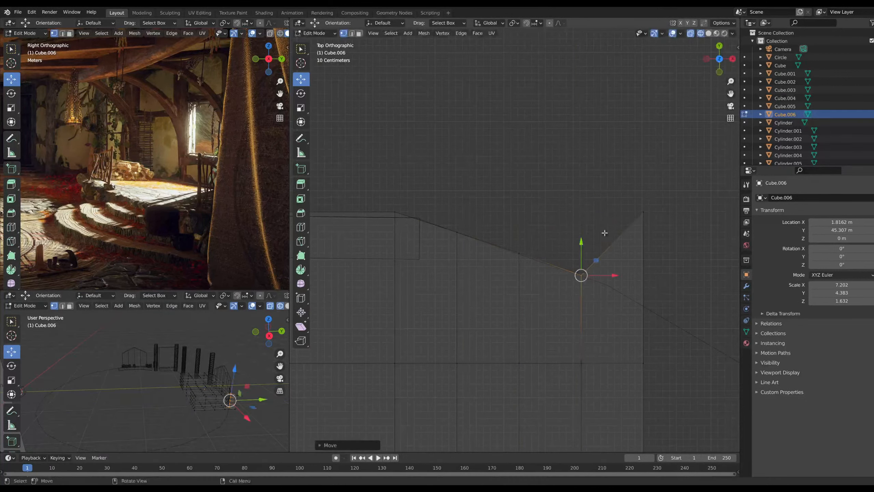
Move the platform's +X back corner along Y onto the room's curved outline and nudge the back-edge vertices beside the window wall along Y
left_click_drag(635, 195, 636, 279)
scroll(533, 254, "up", 4)
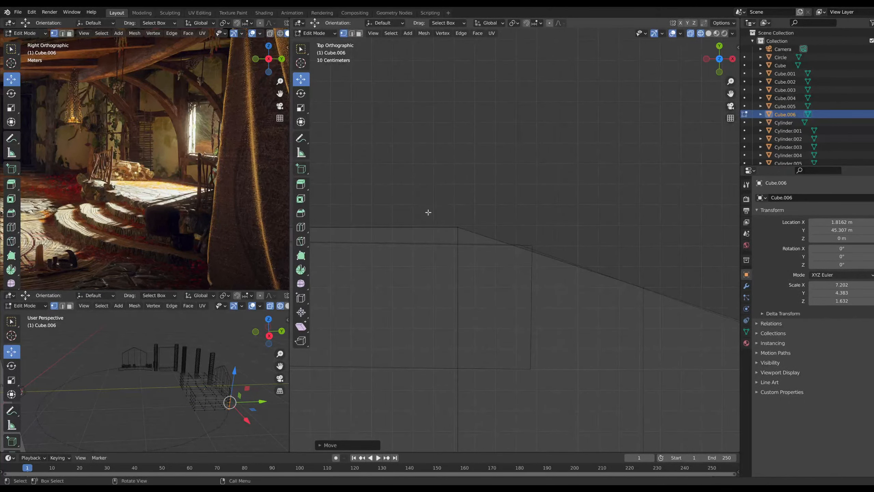
left_click(469, 213)
mouse_move(458, 195)
left_mouse_down()
mouse_move(462, 214)
mouse_move(461, 196)
left_mouse_up()
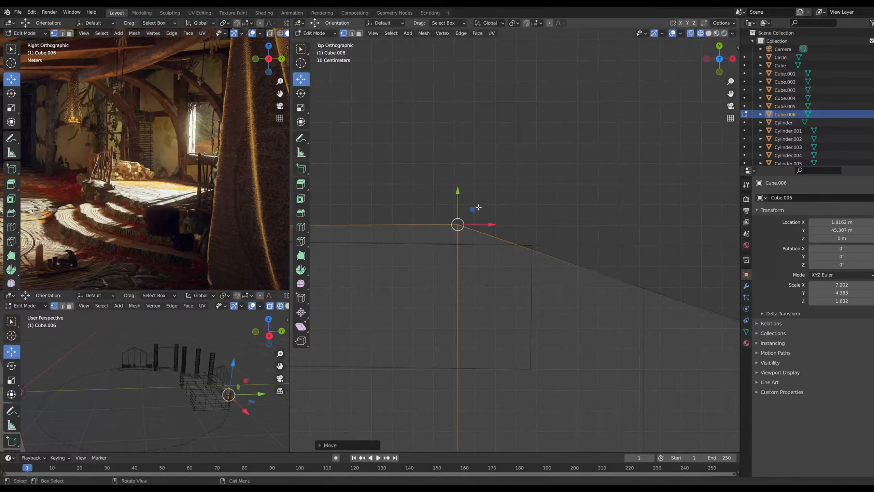
left_click(578, 303)
scroll(578, 303, "down", 5)
scroll(462, 255, "up", 2)
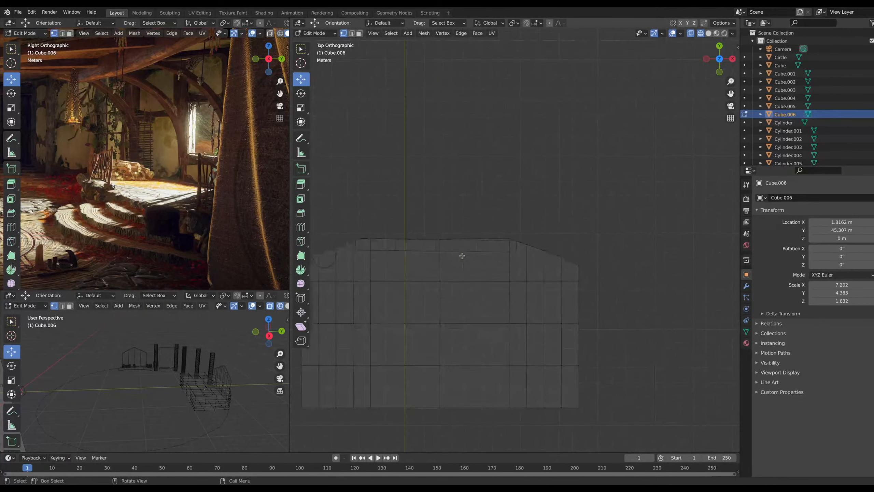
scroll(371, 245, "up", 4)
scroll(415, 252, "down", 9)
middle_click_drag(520, 322, 545, 270, "shift")
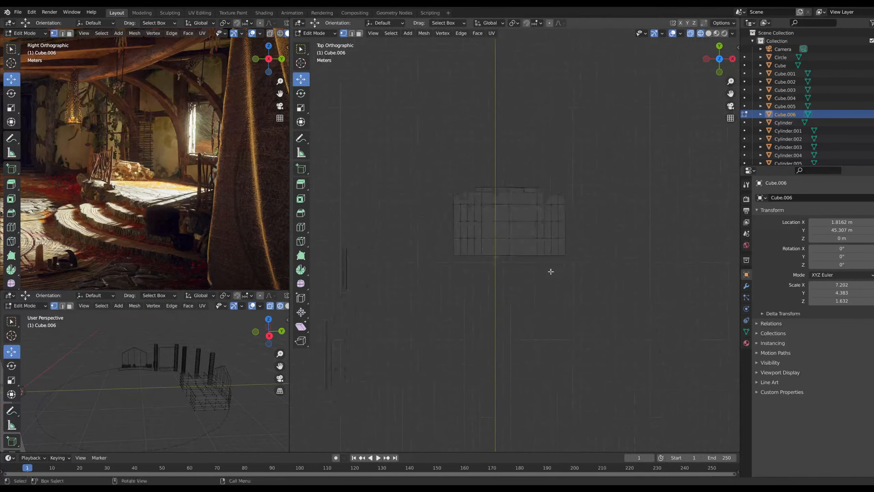
Scale the entire platform mesh along Z to about a third of its height
scroll(569, 264, "up", 5)
middle_click_drag(620, 354, 614, 272)
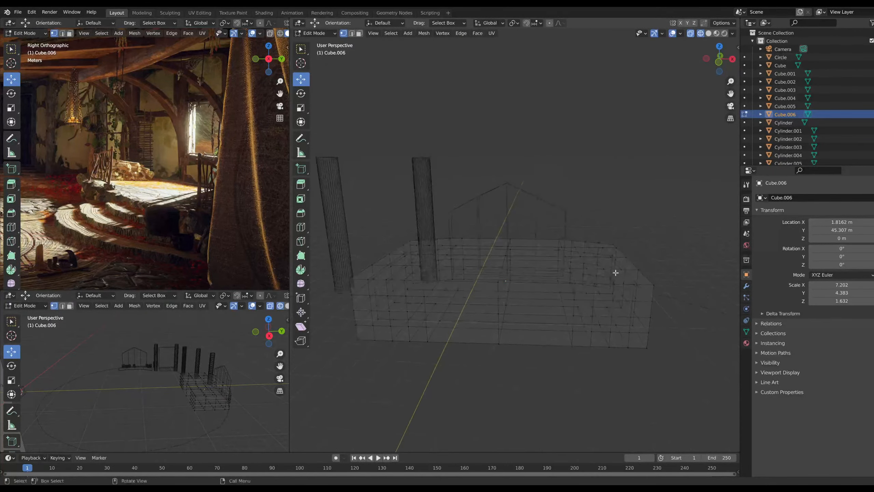
key("a")
left_click(302, 106)
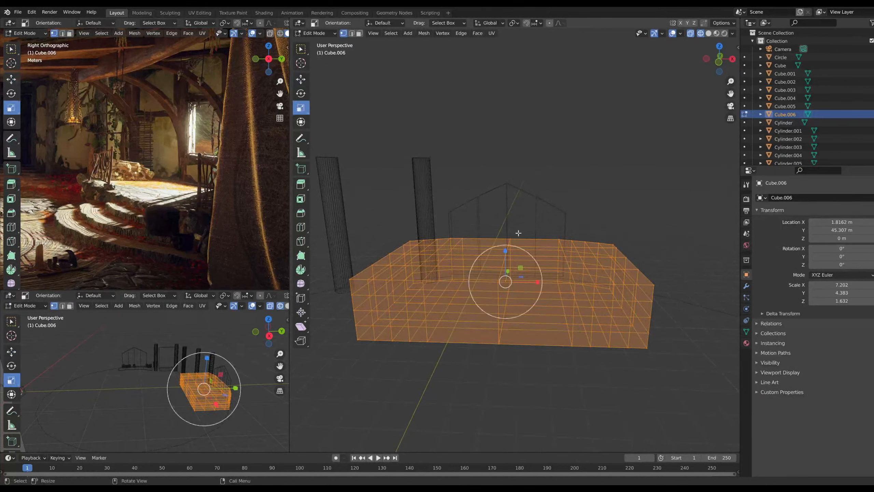
left_click_drag(506, 248, 513, 275)
Lower the whole platform along Z until its underside is level with the bases of the pillars
left_click(300, 79)
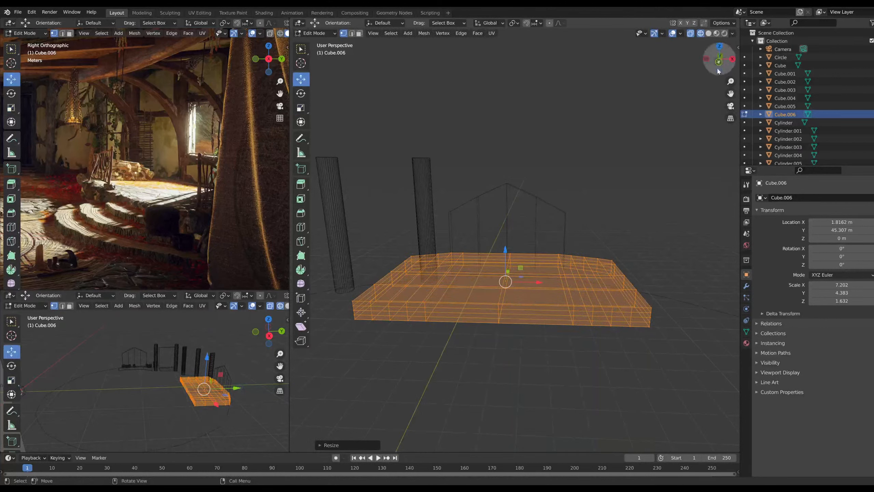
left_click(719, 62)
scroll(515, 242, "up", 3)
left_click_drag(496, 310, 496, 351)
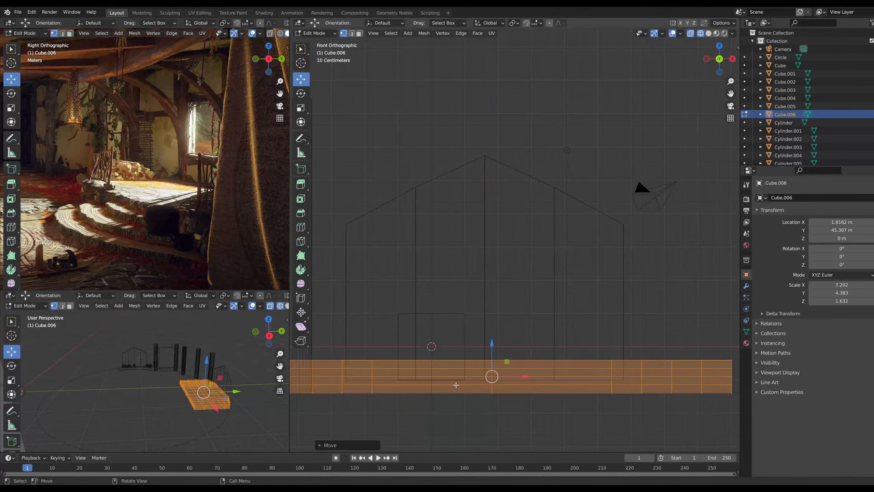
scroll(455, 395, "down", 4)
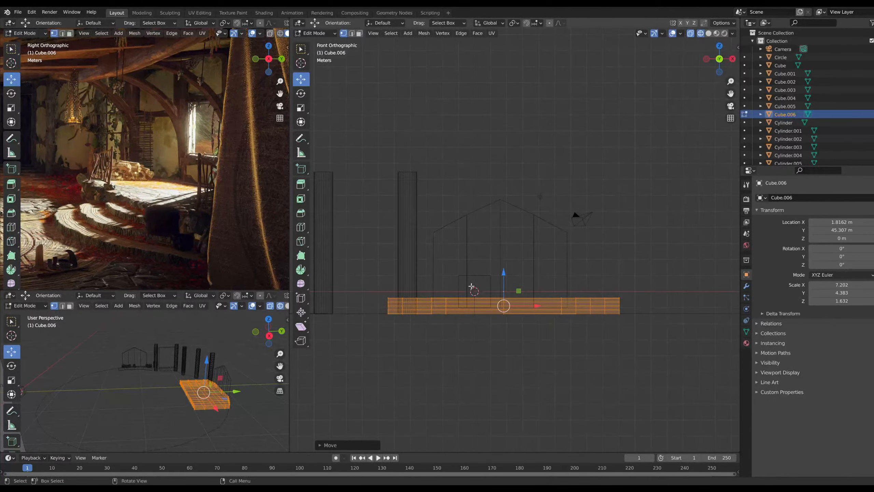
middle_click_drag(472, 286, 456, 309)
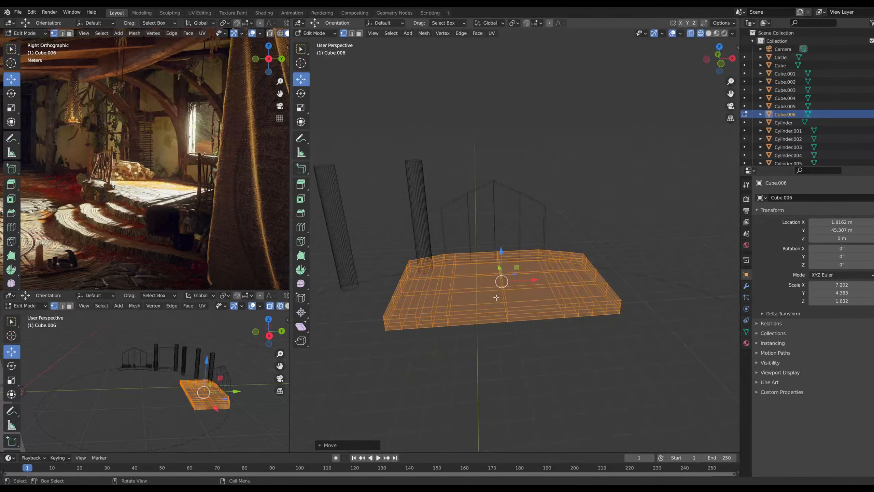
Bevel all of the platform's edges with a width of about 0.037 m and switch the large viewport to solid shading
key("ctrl+b")
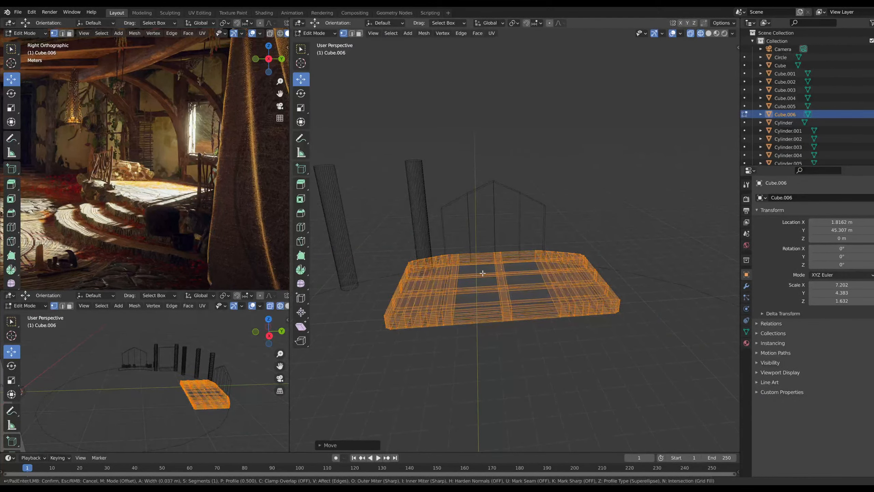
left_click(483, 273)
left_click(709, 33)
scroll(461, 281, "up", 3)
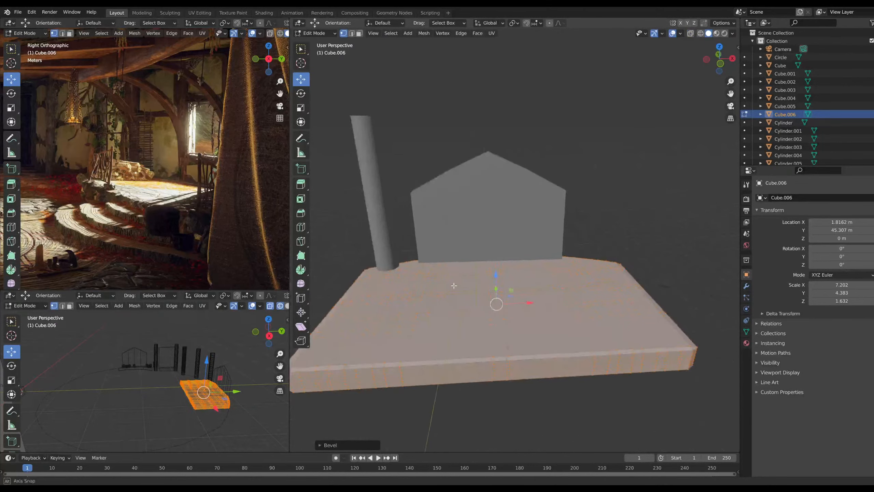
mouse_move(454, 287)
middle_mouse_down()
mouse_move(408, 263)
mouse_move(428, 253)
mouse_move(441, 283)
middle_mouse_up()
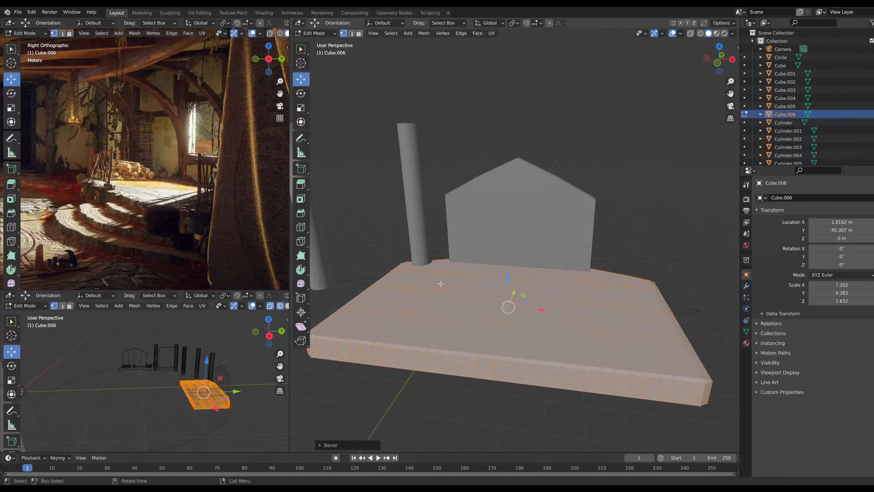
left_click(684, 241)
scroll(601, 316, "down", 2)
middle_click_drag(601, 317, 604, 285)
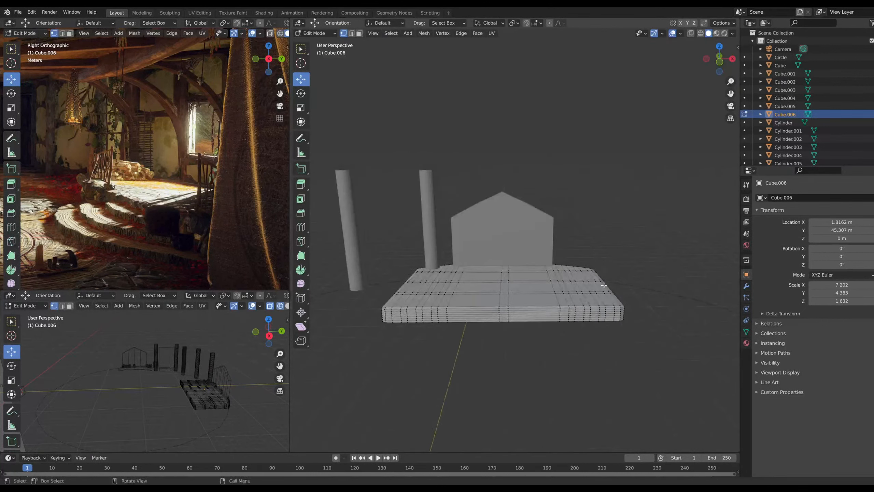
Nudge the whole platform mesh slightly along Y and clear the selection
key("a")
middle_click_drag(526, 291, 578, 361)
key("g")
key("y")
left_click(567, 281)
left_click(484, 373)
middle_click_drag(484, 373, 526, 375)
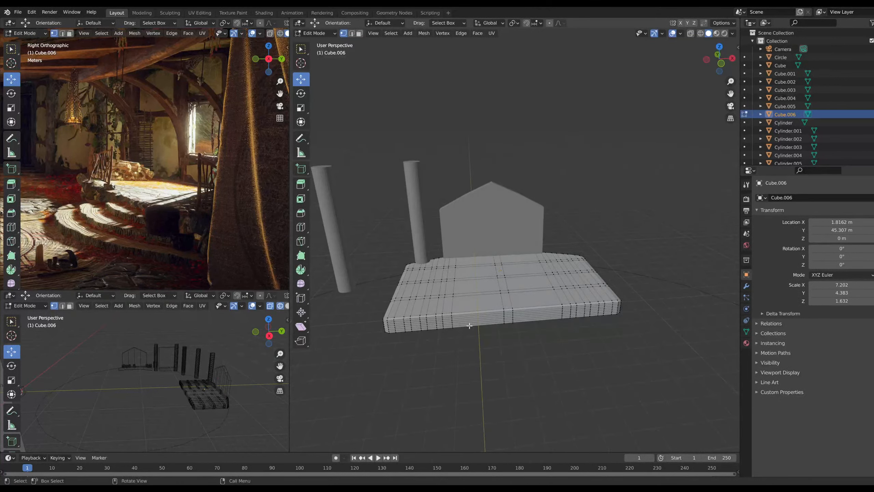
Inspect the beveled platform from several angles in wireframe and solid shading
mouse_move(567, 371)
middle_mouse_down()
mouse_move(458, 377)
mouse_move(383, 364)
mouse_move(535, 374)
mouse_move(564, 365)
middle_mouse_up()
scroll(509, 367, "up", 5)
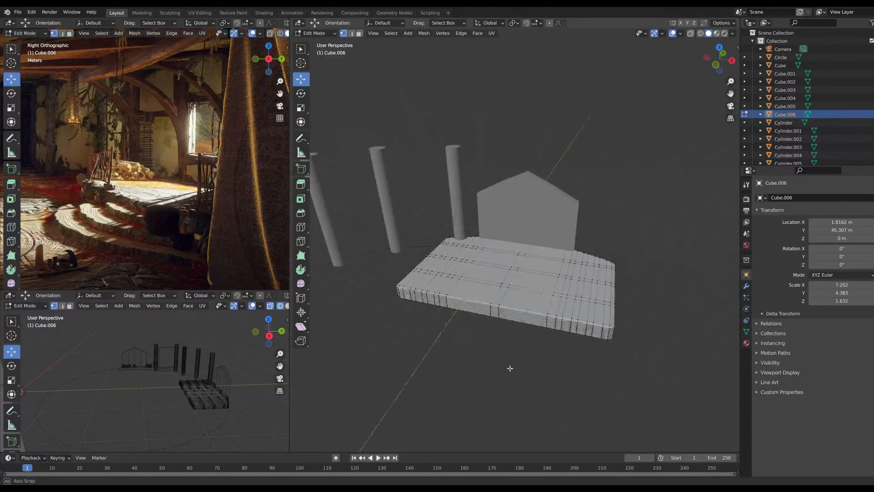
left_click(700, 33)
mouse_move(553, 248)
middle_mouse_down()
mouse_move(412, 288)
mouse_move(494, 280)
mouse_move(626, 162)
middle_mouse_up()
left_click(709, 33)
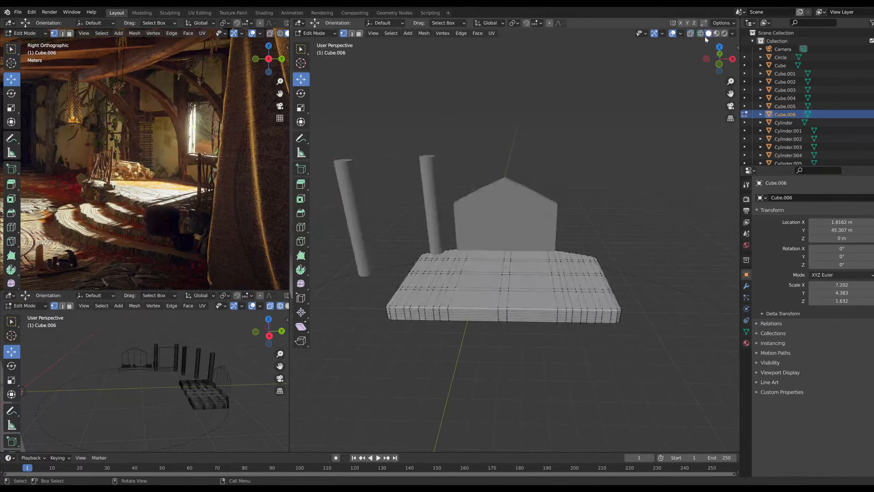
scroll(534, 301, "up", 3)
middle_click_drag(534, 301, 514, 302)
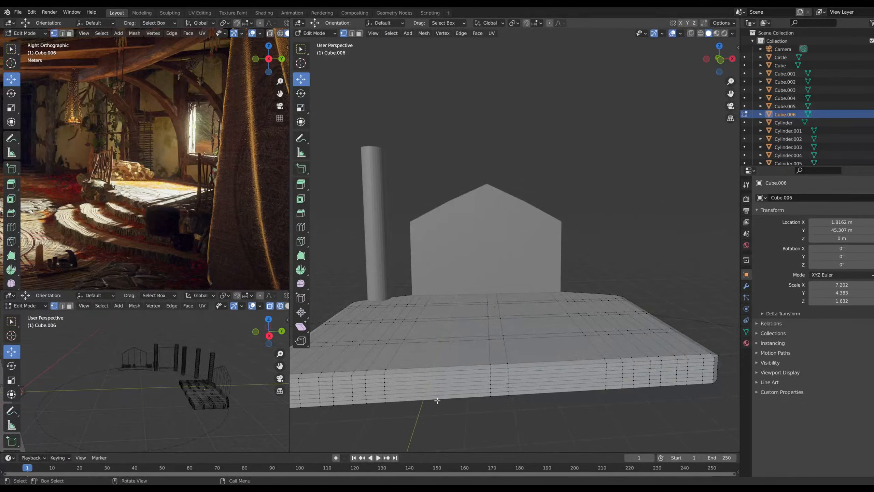
Select the lowest row of faces across the middle section of the platform's front side in face mode
left_click(306, 51)
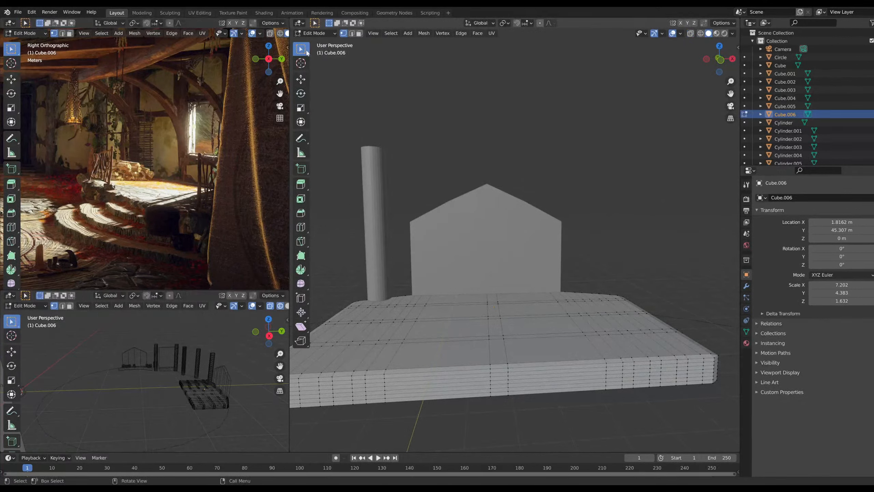
left_click(359, 33)
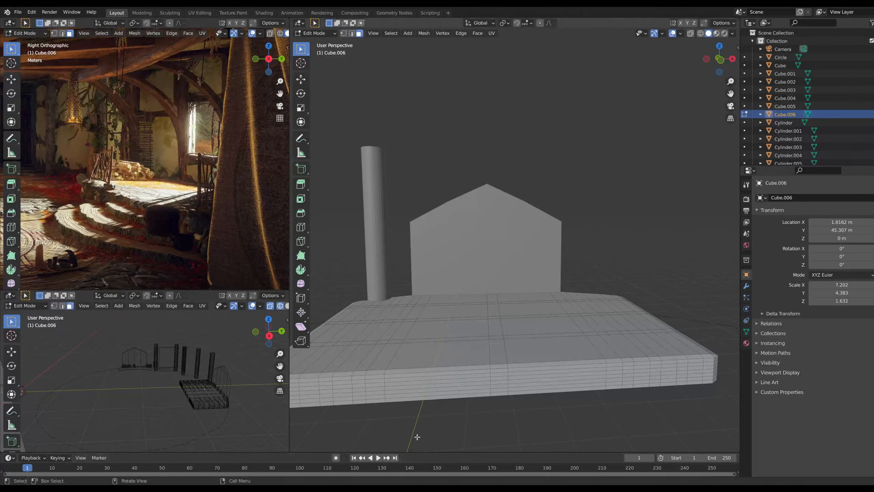
left_click(428, 399)
left_click_drag(491, 392, 514, 394, "shift")
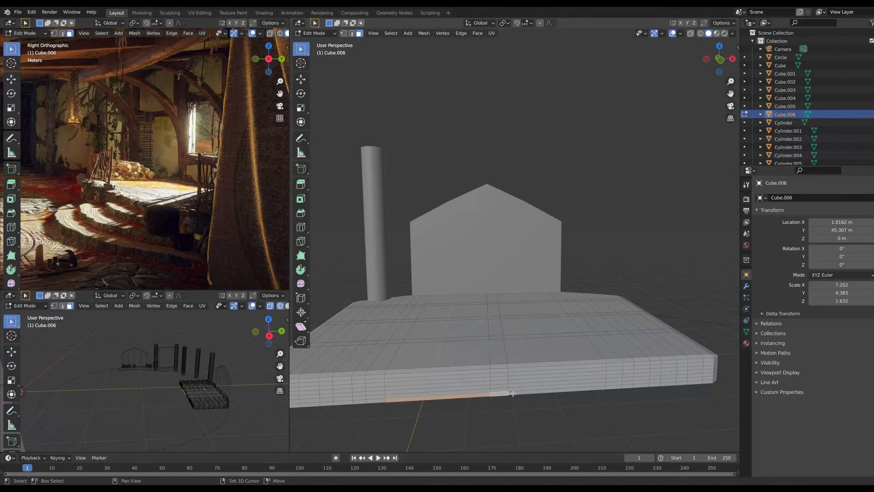
left_click(550, 391, "shift")
left_click(614, 387, "shift")
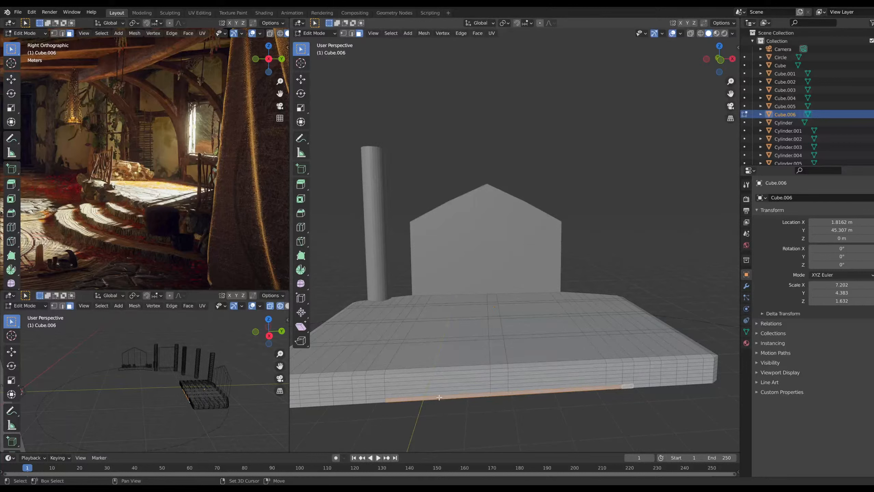
left_click(374, 401, "shift")
left_click(377, 401, "shift")
Add the second-lowest row of middle front faces to the selection, matching the width of the lowest row
left_click_drag(364, 399, 397, 396)
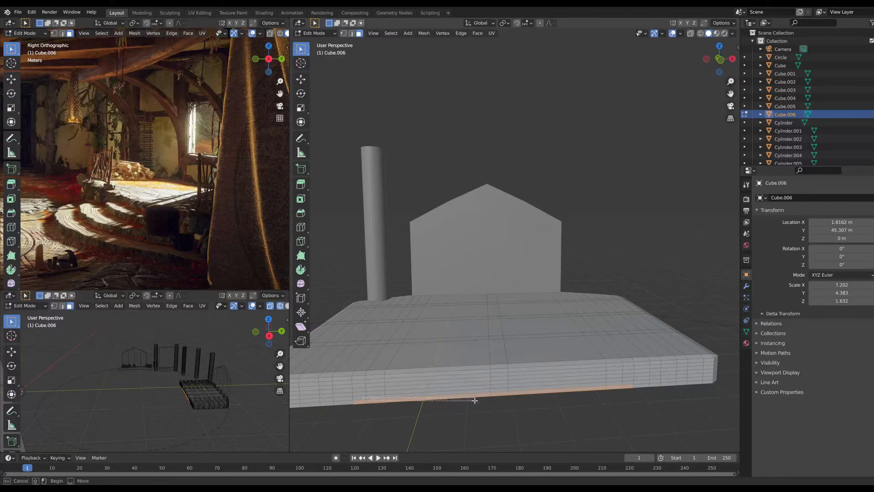
left_click_drag(475, 400, 387, 396)
left_click(497, 389, "shift")
left_click(561, 388, "shift")
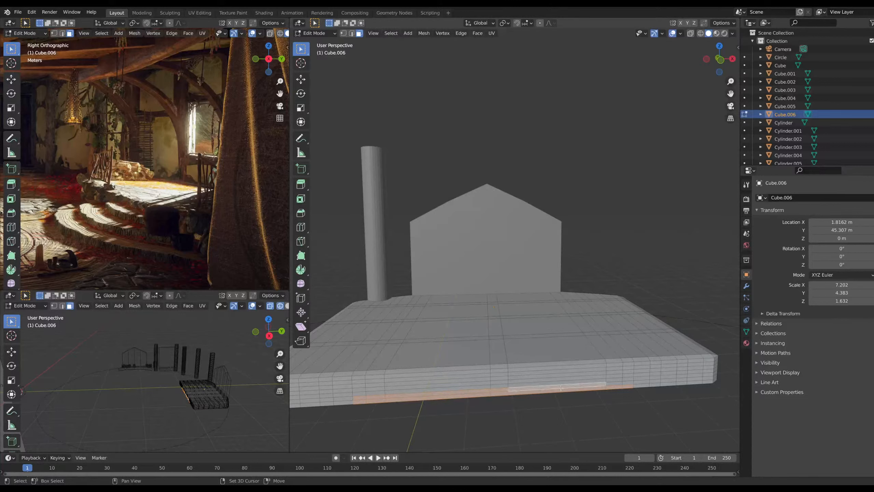
left_click(615, 383, "shift")
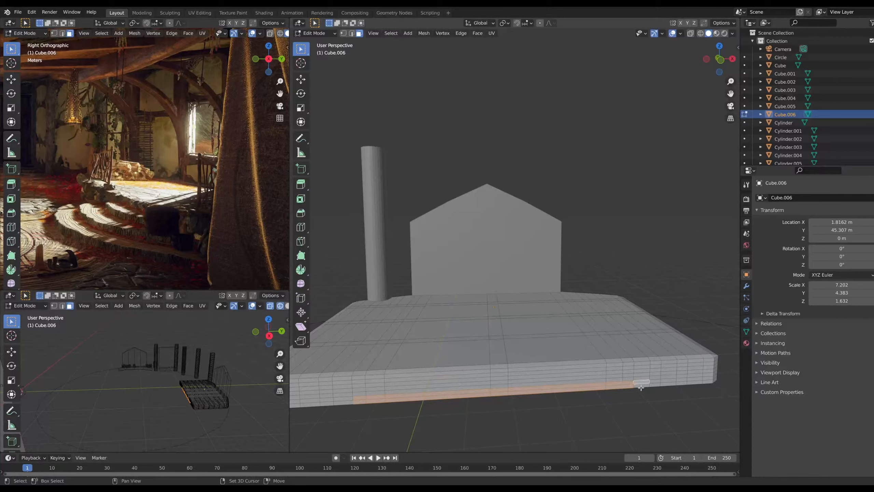
left_click(344, 401, "shift")
Try to extrude the two selected front face rows outward about 0.86 m and scale the end faces down
middle_click_drag(361, 404, 454, 440)
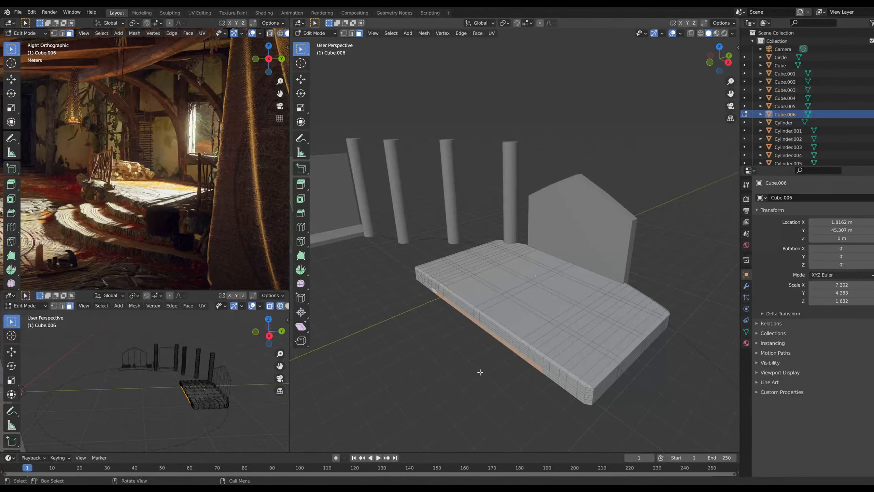
key("e")
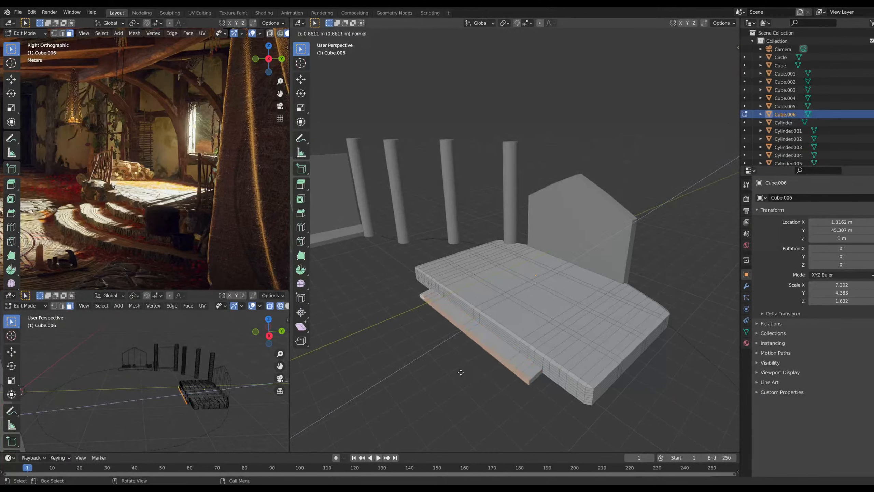
left_click(461, 372)
key("s")
left_click(455, 368)
Try to extrude the narrowed end faces a second time and scale them down to taper the step
key("e")
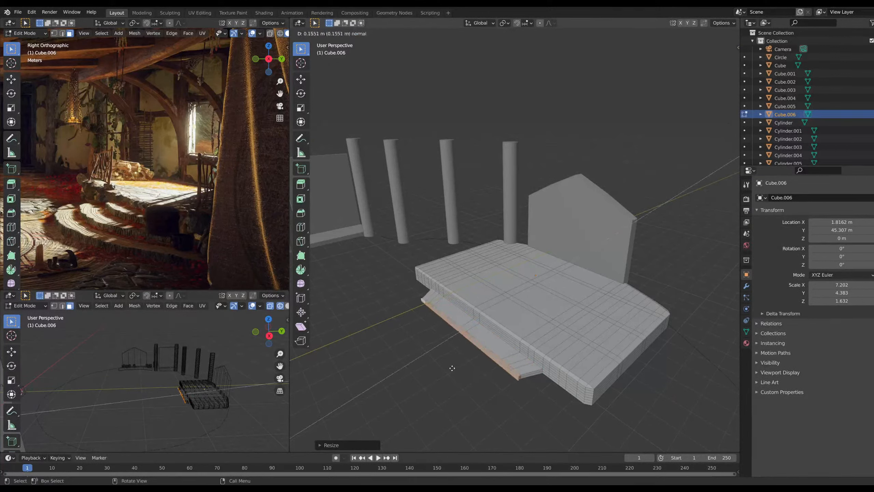
left_click(448, 368)
key("s")
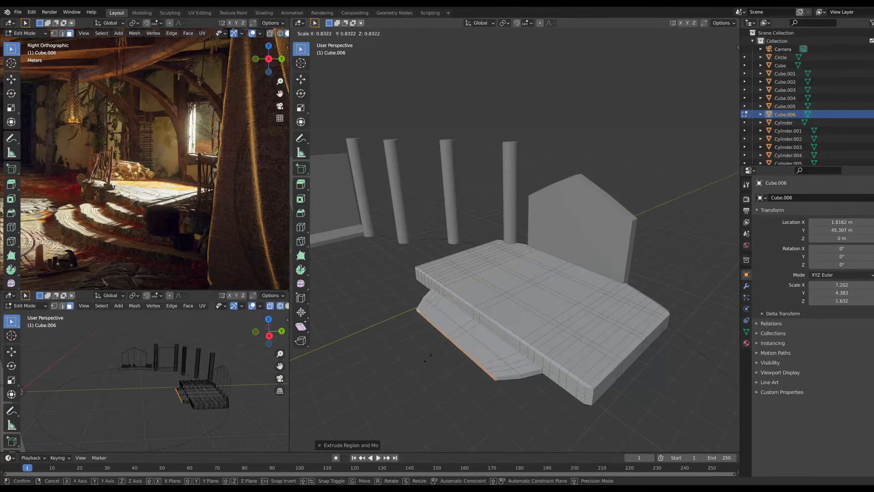
left_click(427, 358)
key("s")
left_click(428, 357)
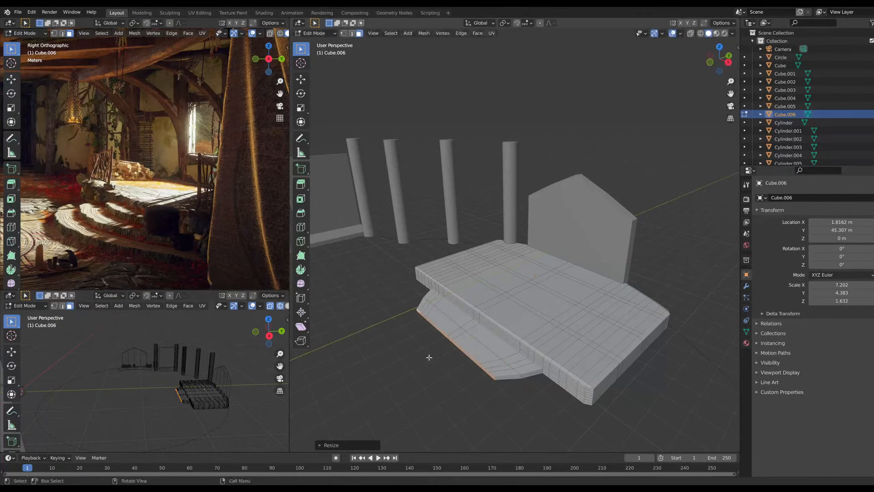
Try to extrude the step's end faces a third time and shrink them strongly to round off the front
key("e")
left_click(413, 363)
key("s")
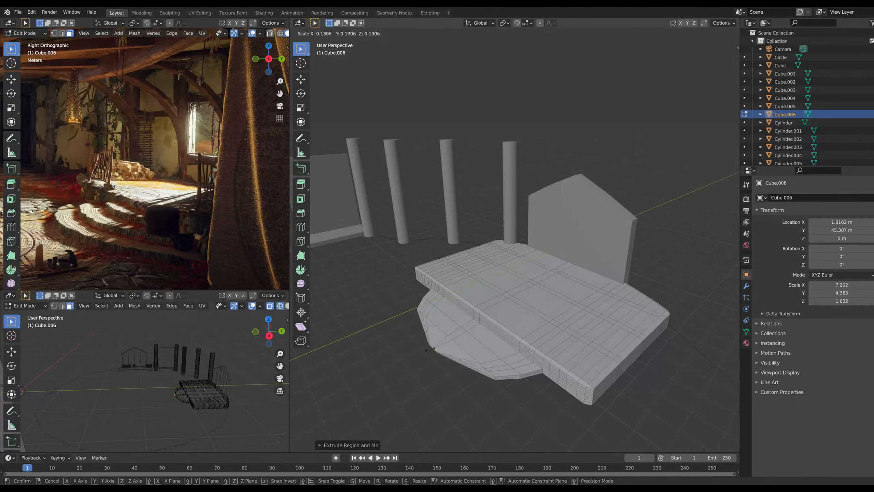
left_click(422, 348)
Try to extrude the lower front faces outward along the Y axis and scale the end faces down to about 0.87
middle_click_drag(405, 361, 503, 347)
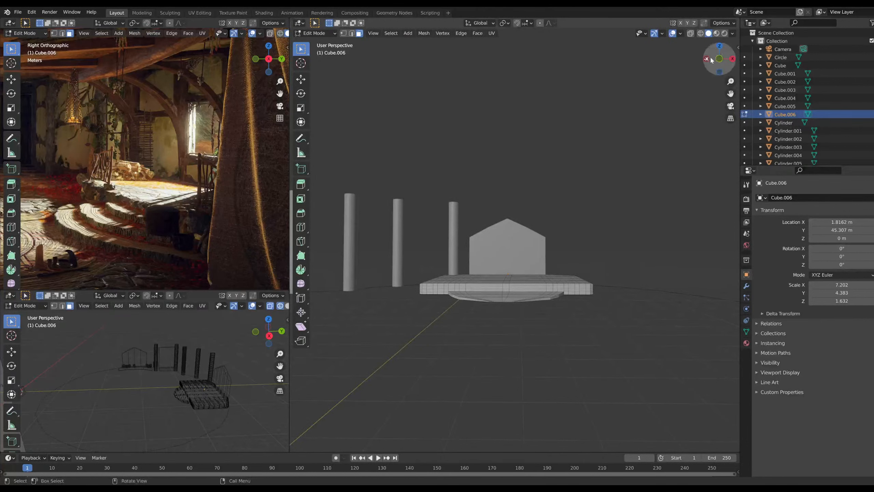
left_click(719, 59)
left_click(733, 58)
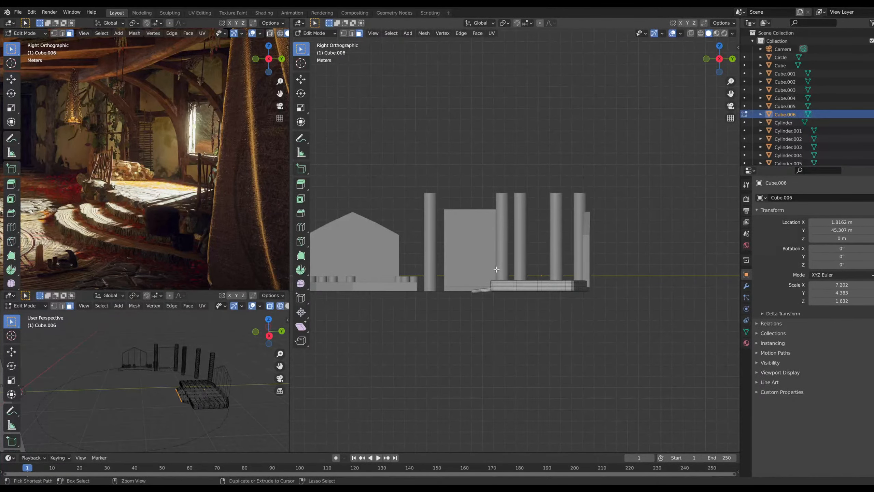
scroll(502, 314, "up", 4)
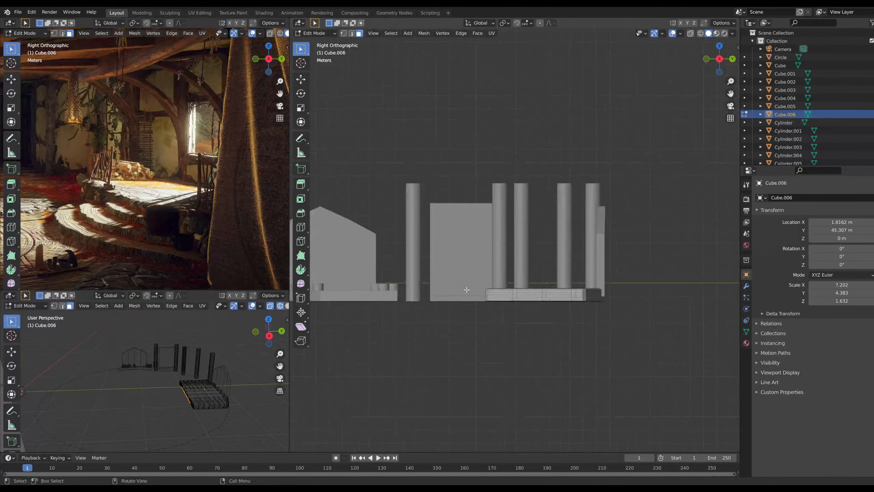
key("e")
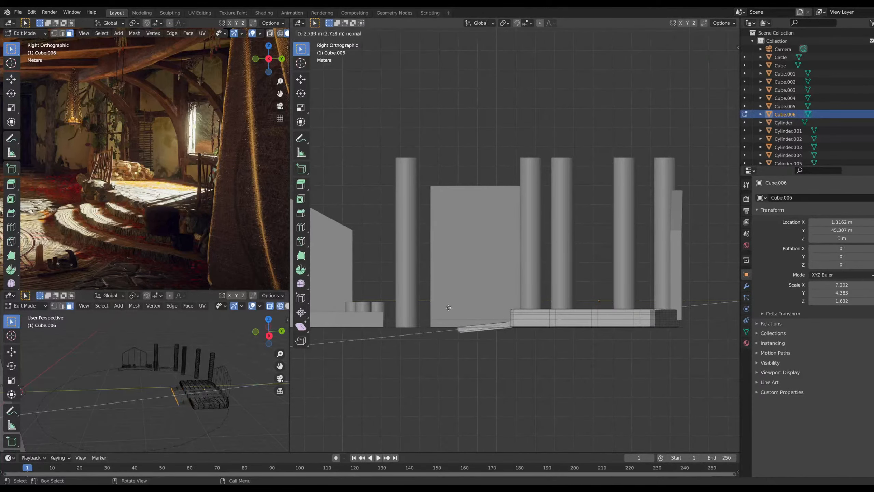
key("y")
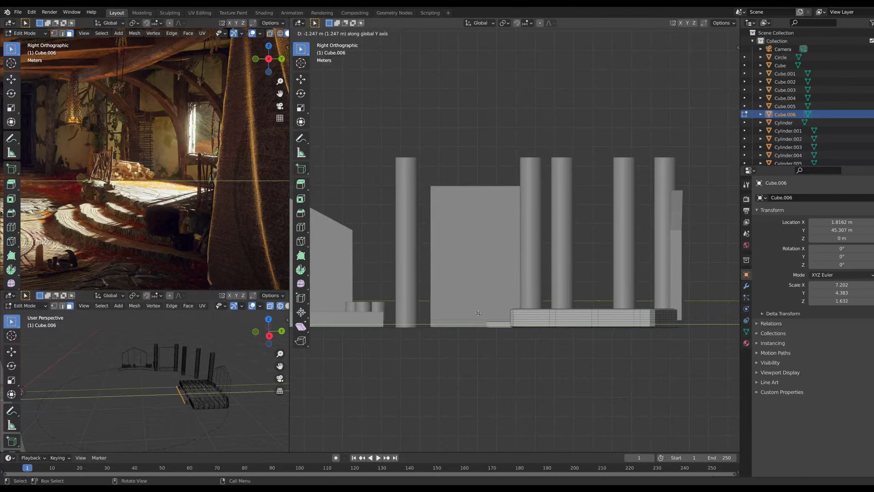
left_click(460, 311)
key("s")
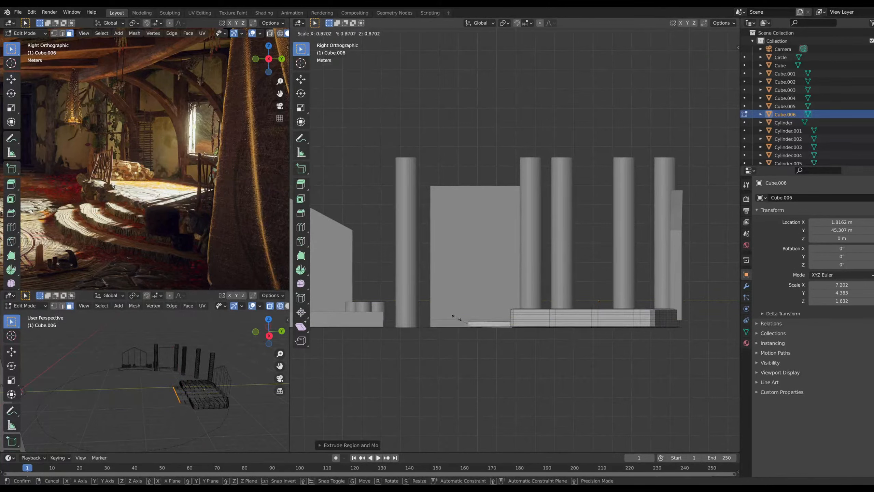
left_click(458, 322)
Try to extrude the step's end faces further outward and scale them down to about 0.55 to round off the front
key("g")
key("y")
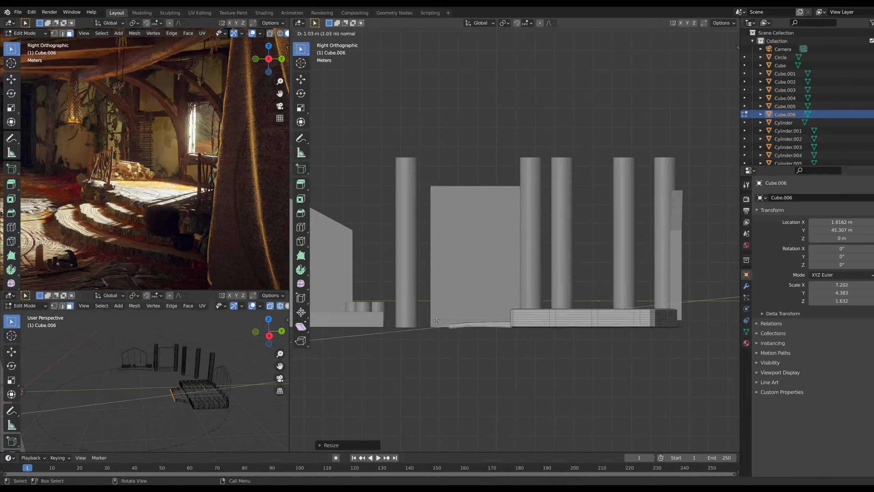
left_click(433, 321)
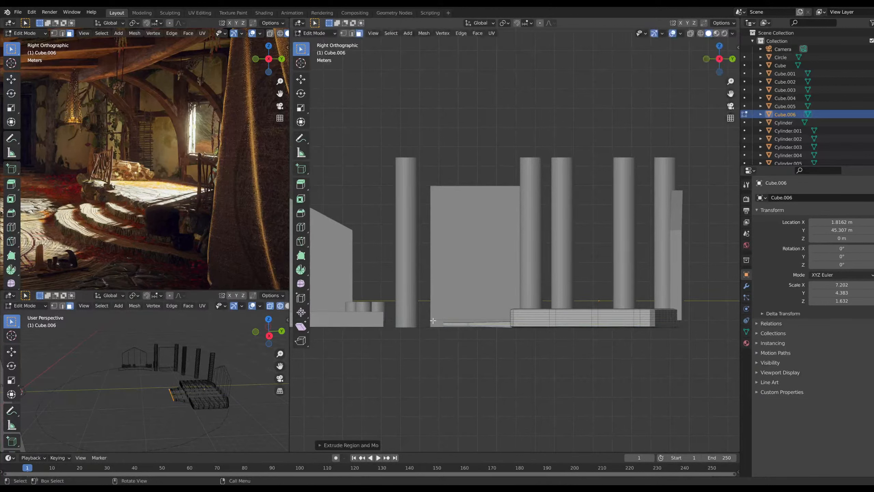
key("s")
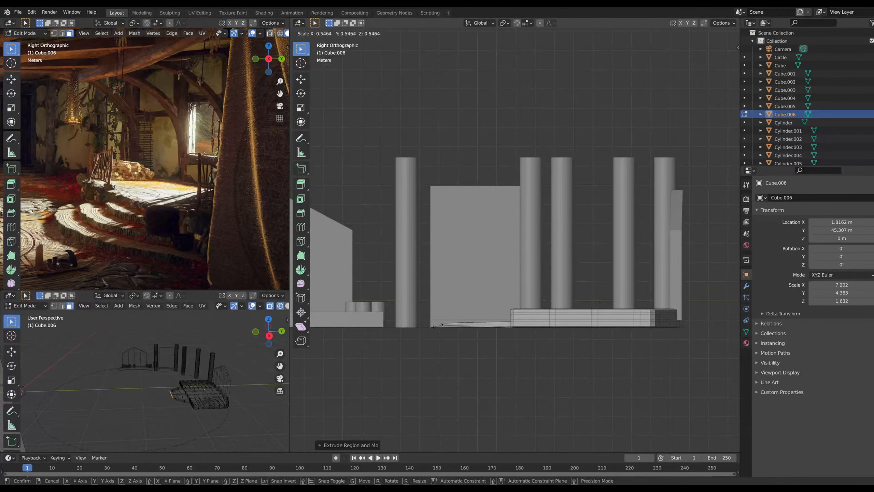
left_click(437, 327)
Undo the extrusions and scalings that formed the curved front step
middle_click_drag(410, 345, 475, 347)
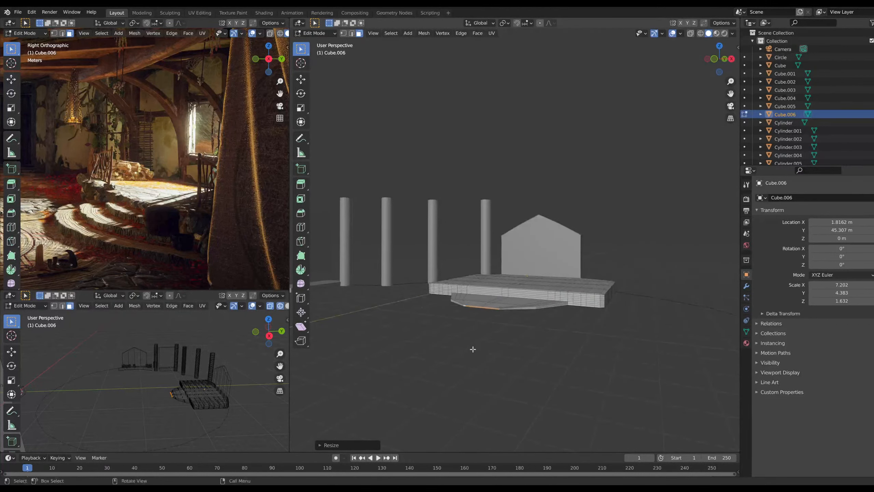
middle_click_drag(508, 323, 476, 300)
scroll(550, 320, "up", 4)
key("ctrl+z")
key("ctrl+z")
key("ctrl+z")
key("ctrl+z")
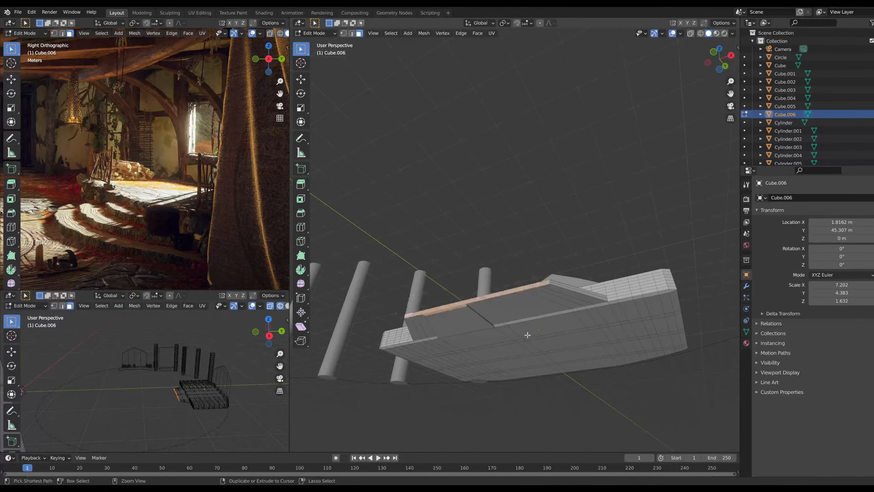
left_click(502, 322, "shift")
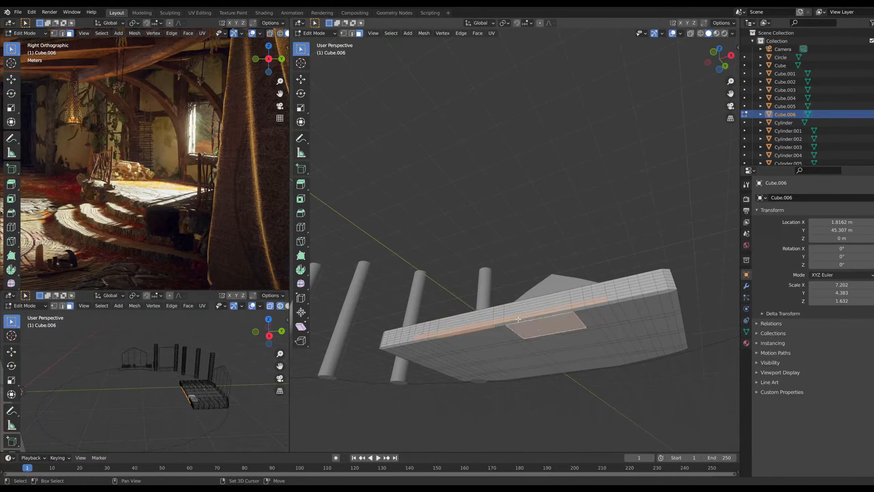
left_click(537, 330, "shift")
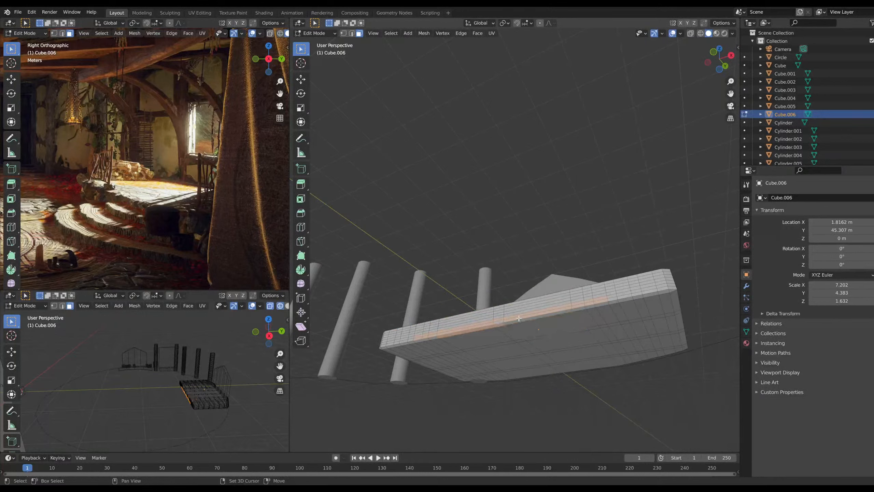
left_click(519, 320, "shift")
left_click(502, 322, "shift")
middle_click_drag(588, 311, 478, 346)
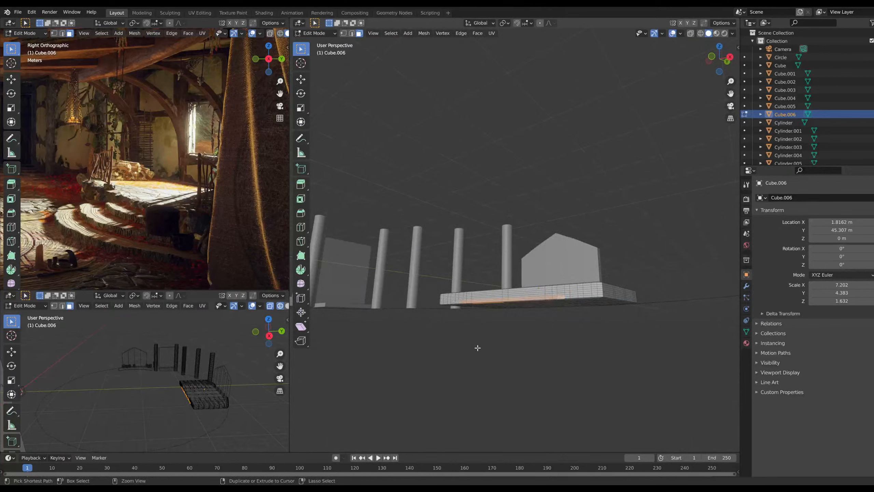
Examine the platform's mesh from the front and top against the platform and curved steps in the reference painting
key("1")
key("a")
middle_click_drag(463, 331, 485, 351, "ctrl")
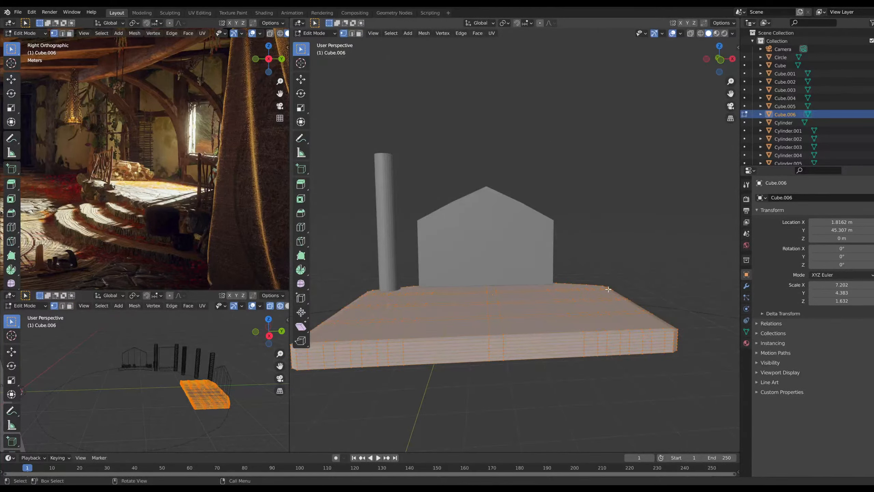
left_click(634, 251)
middle_click_drag(637, 249, 537, 284)
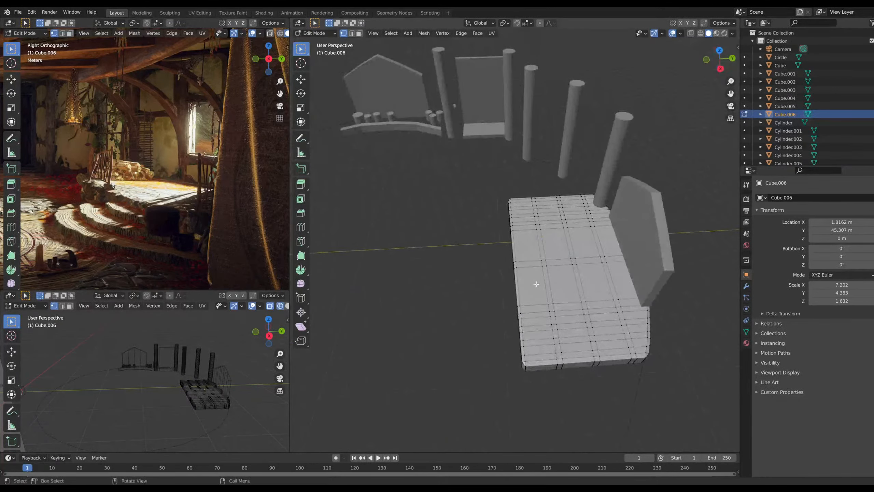
left_click(719, 51)
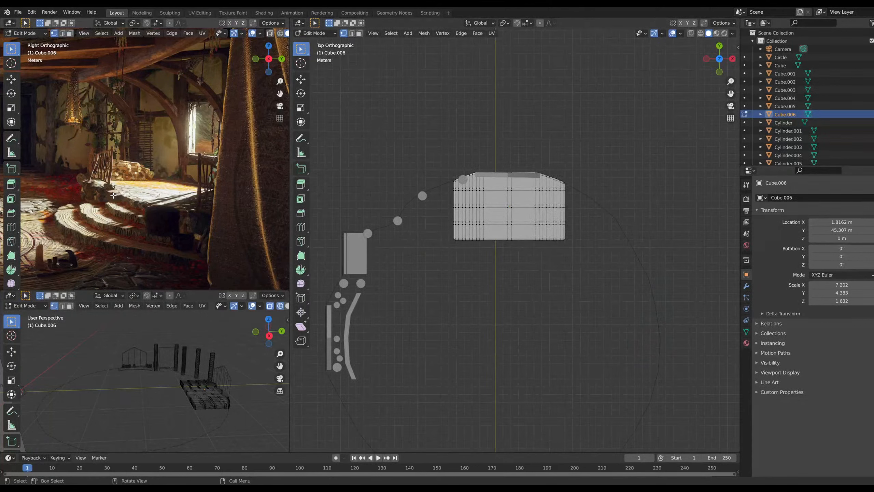
scroll(113, 195, "up", 6)
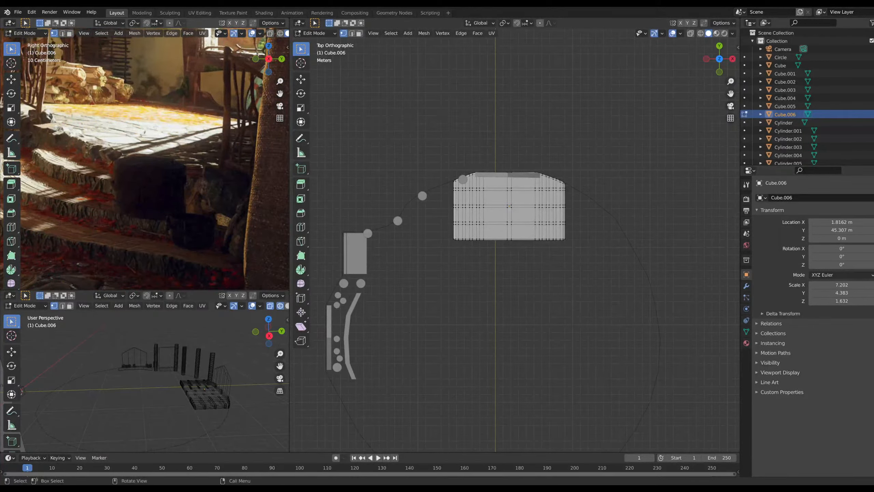
scroll(157, 126, "down", 6)
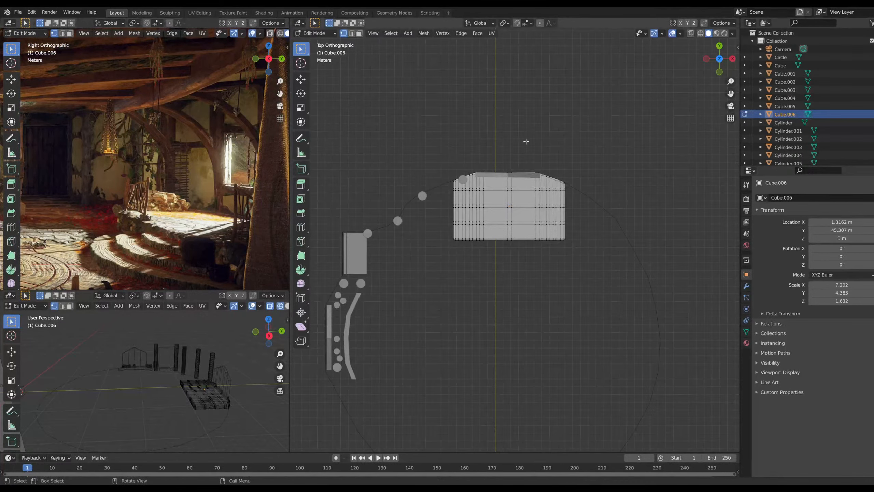
scroll(485, 204, "up", 4)
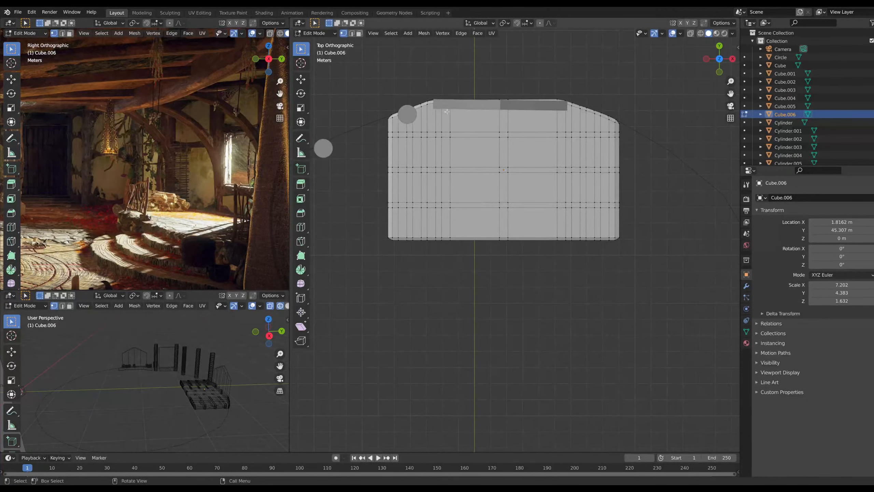
Delete all vertices of the raised platform mesh
key("a")
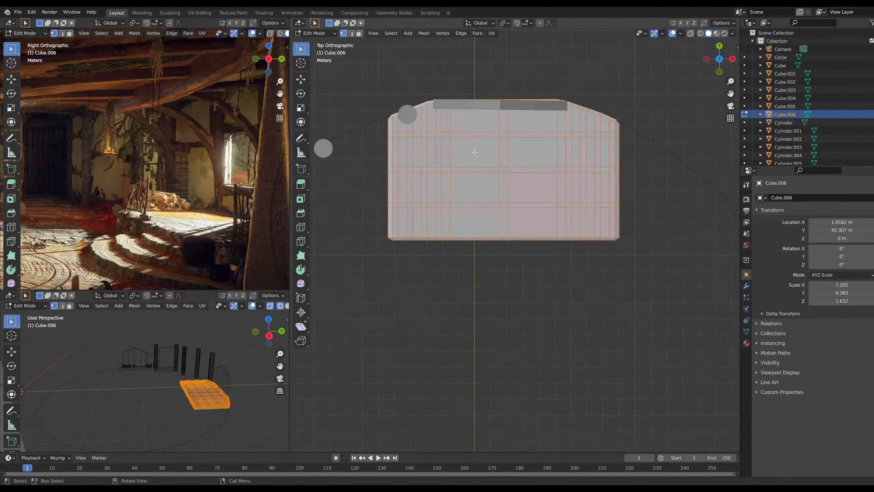
right_click(467, 149)
right_click(755, 114)
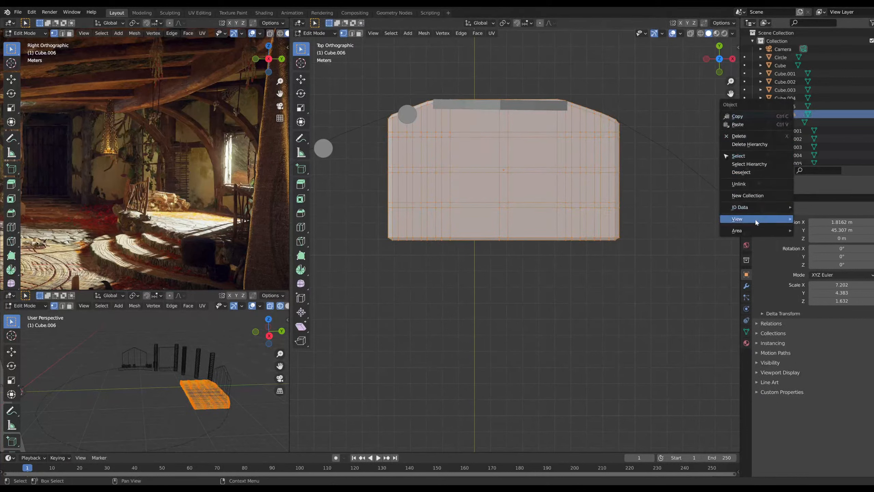
right_click(548, 189)
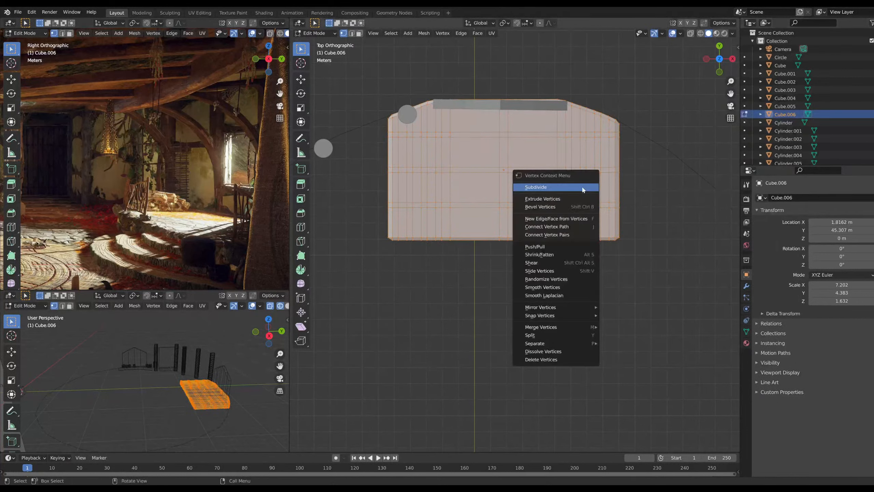
left_click(557, 361)
Delete the emptied Cube.006 object from the scene
middle_click_drag(503, 189, 560, 178)
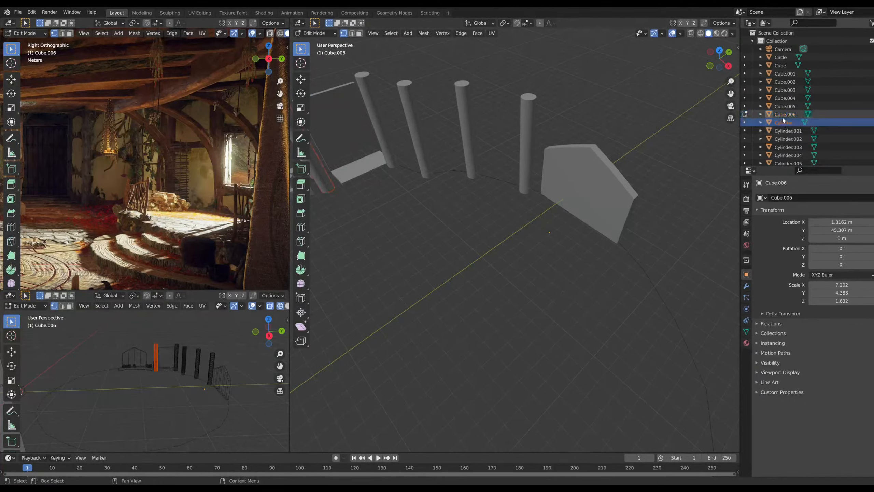
scroll(478, 172, "down", 2)
middle_click_drag(478, 171, 540, 165)
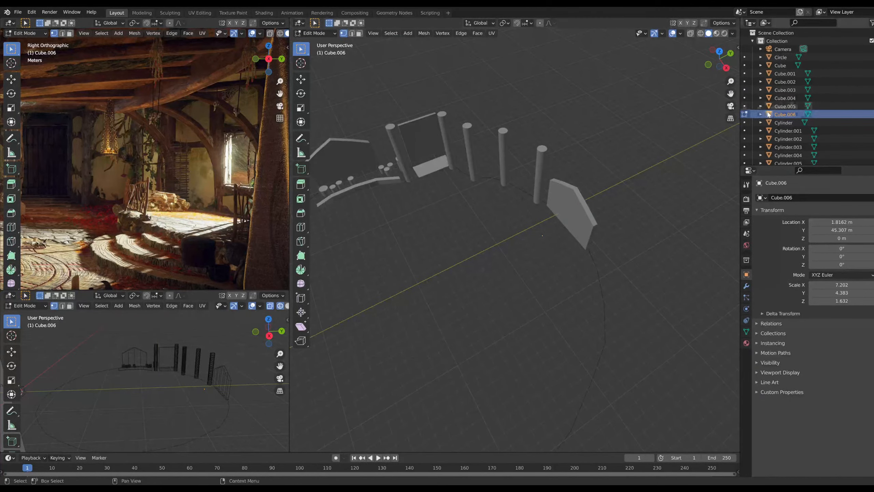
scroll(470, 270, "down", 11)
scroll(461, 269, "up", 5)
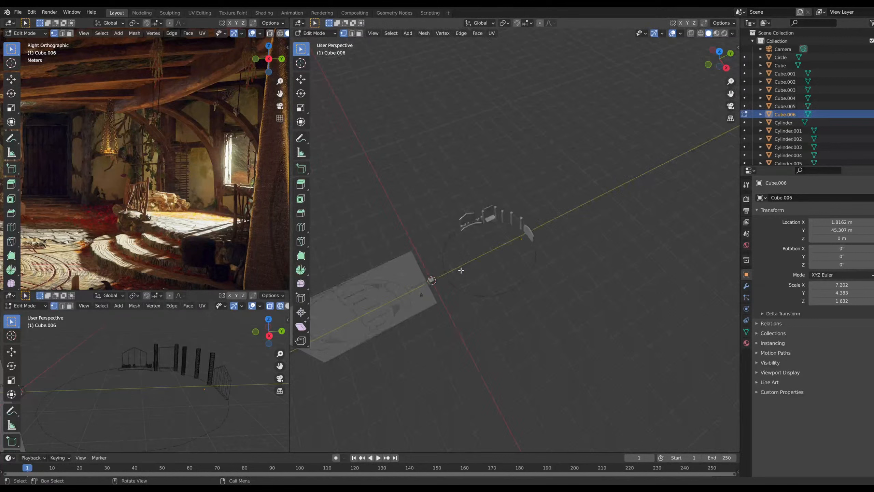
right_click(781, 118)
right_click(787, 118)
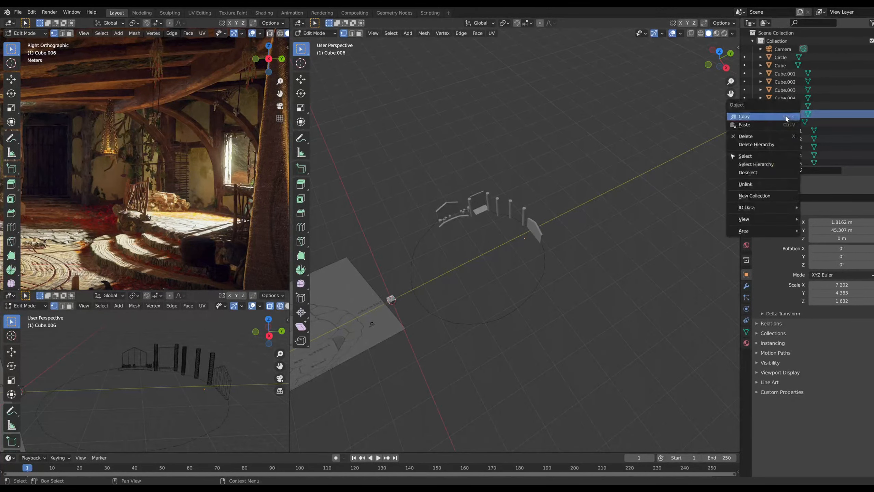
key("x")
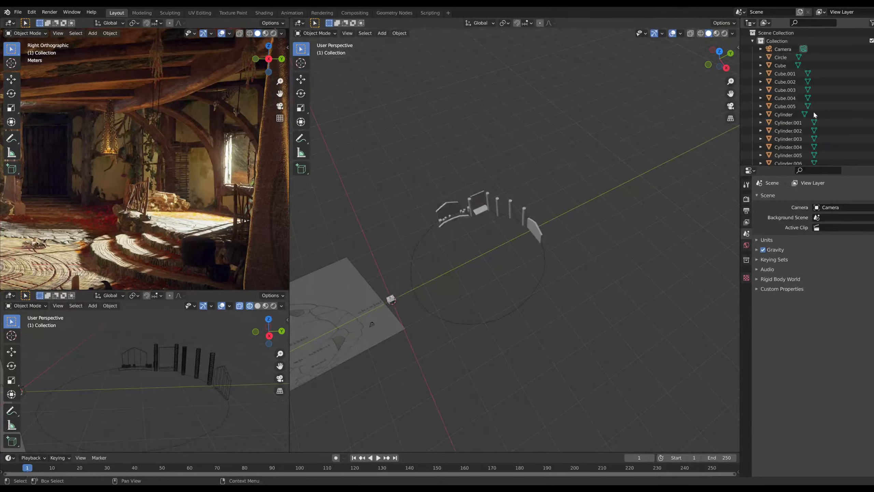
Show the room layout in wireframe from the top, framing the pillars and back wall on the circle guide
scroll(427, 242, "up", 4)
middle_click_drag(407, 241, 423, 234)
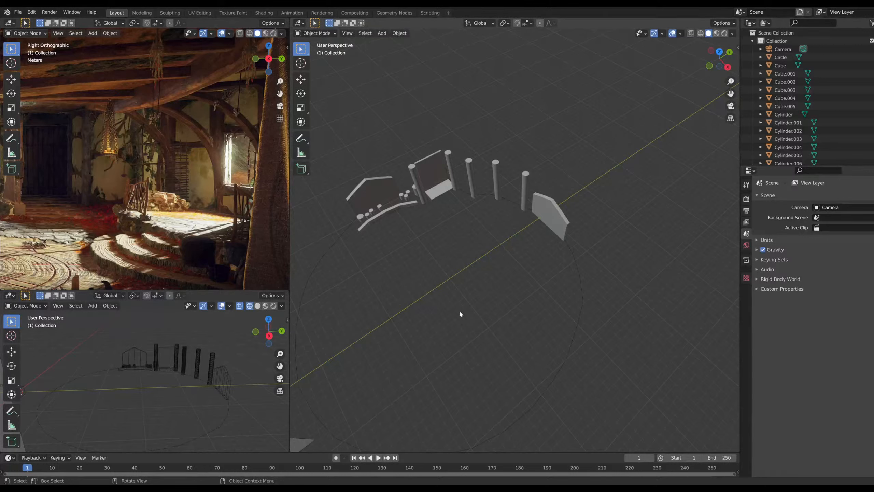
left_click(720, 51)
middle_click_drag(511, 278, 530, 161, "shift")
scroll(480, 237, "up", 2)
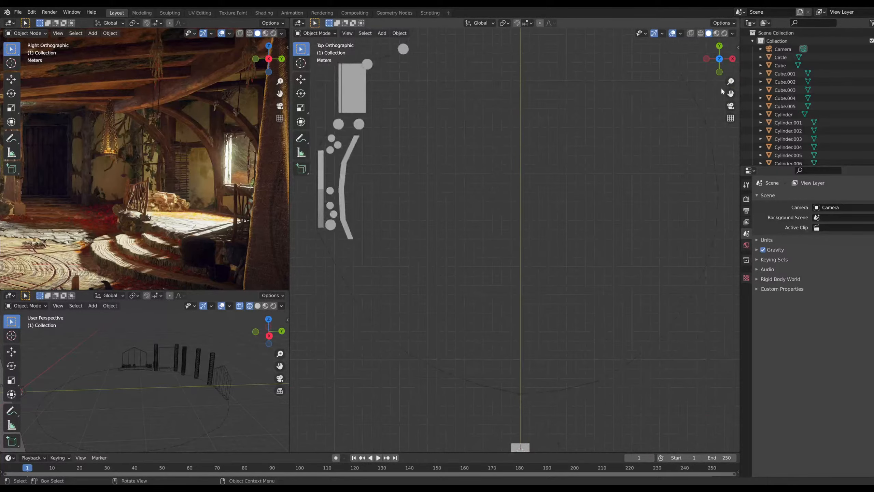
left_click(700, 34)
mouse_move(485, 71)
middle_mouse_down("shift")
mouse_move(463, 141)
mouse_move(472, 148)
middle_mouse_up("shift")
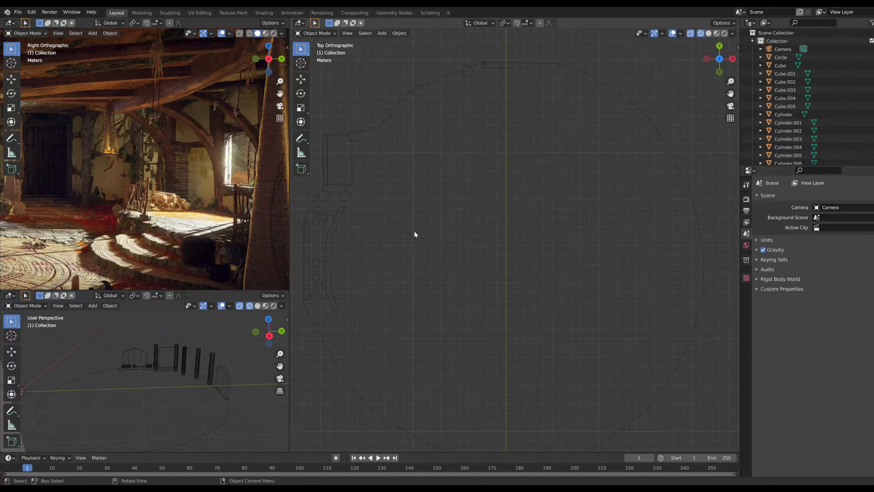
scroll(482, 100, "up", 2)
middle_click_drag(482, 100, 499, 260, "shift")
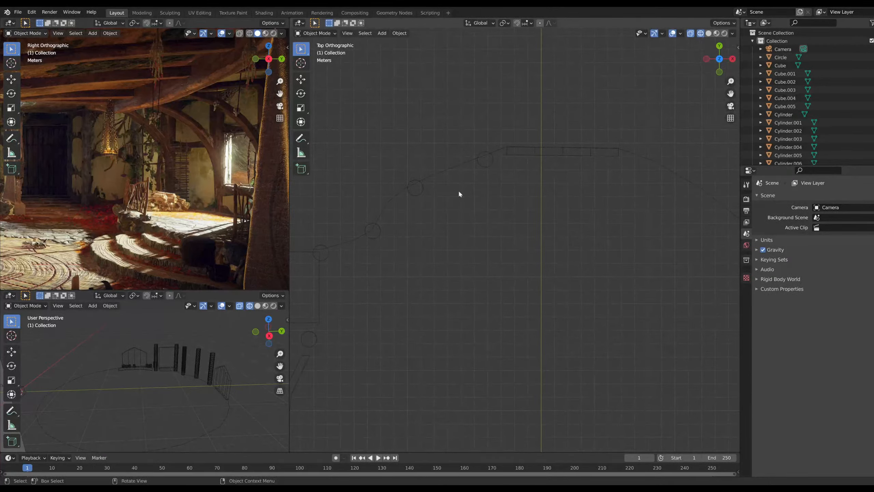
Add a cylinder mesh and move it along the Y axis to about 31.96 m, inside the large floor circle
key("shift+a")
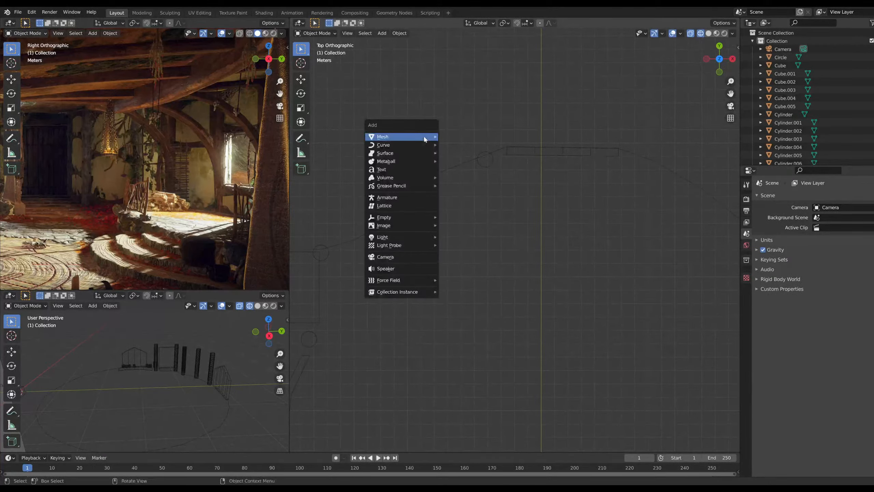
mouse_move(424, 138)
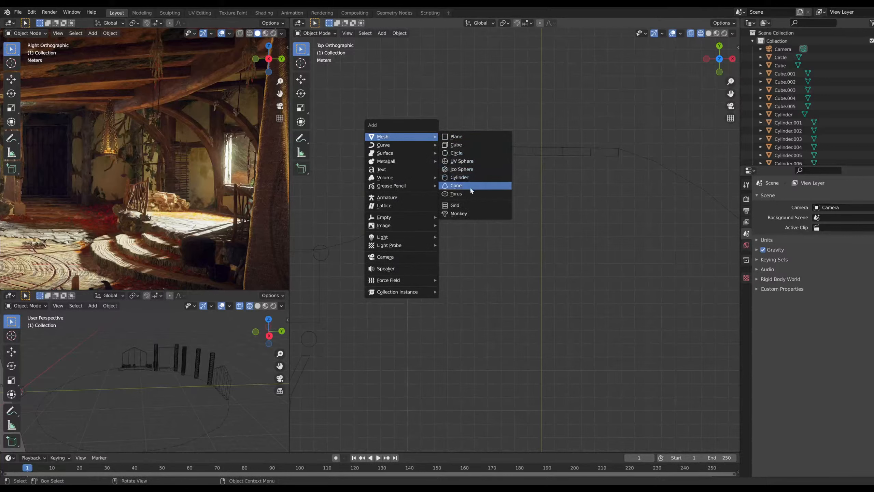
left_click(466, 177)
scroll(509, 213, "down", 4)
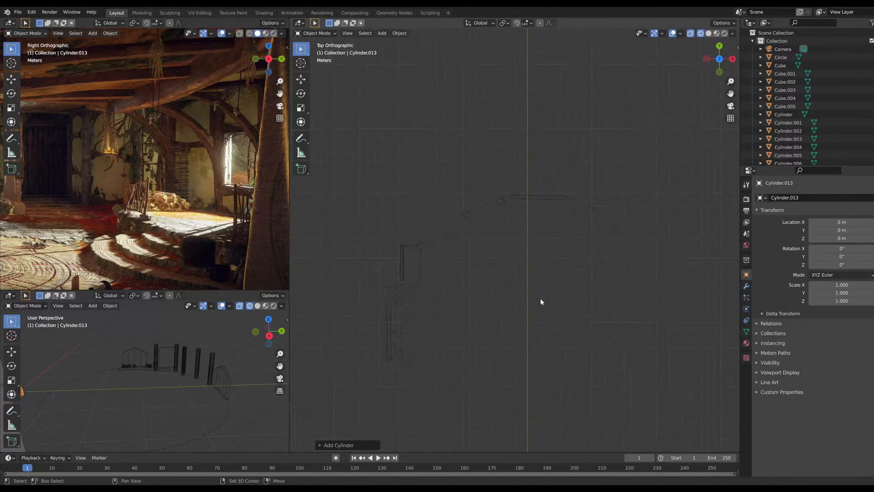
middle_click_drag(541, 299, 504, 185, "shift")
left_click(301, 79)
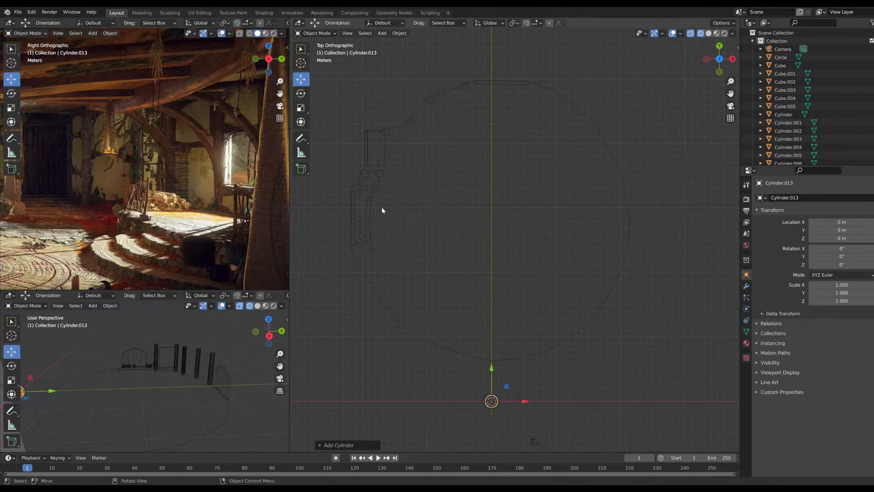
left_click_drag(491, 374, 491, 168)
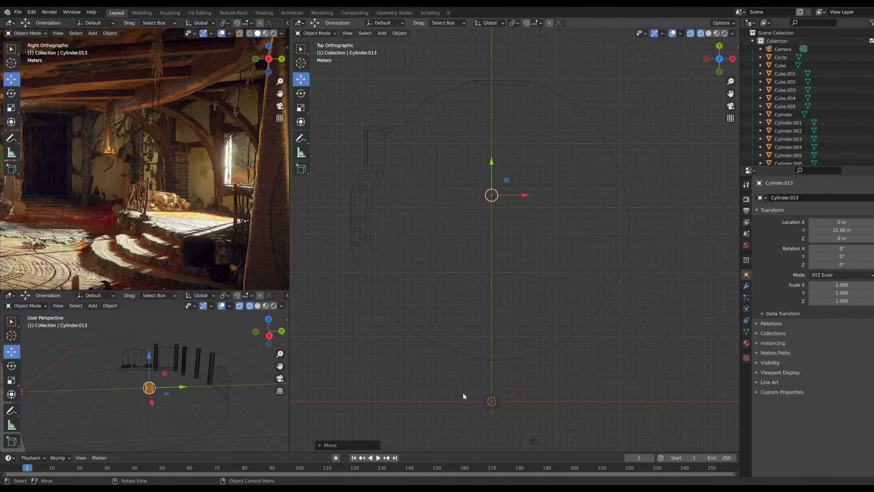
Delete the leftover objects at the world origin and scale the new cylinder uniformly to about 0.363
key("Delete")
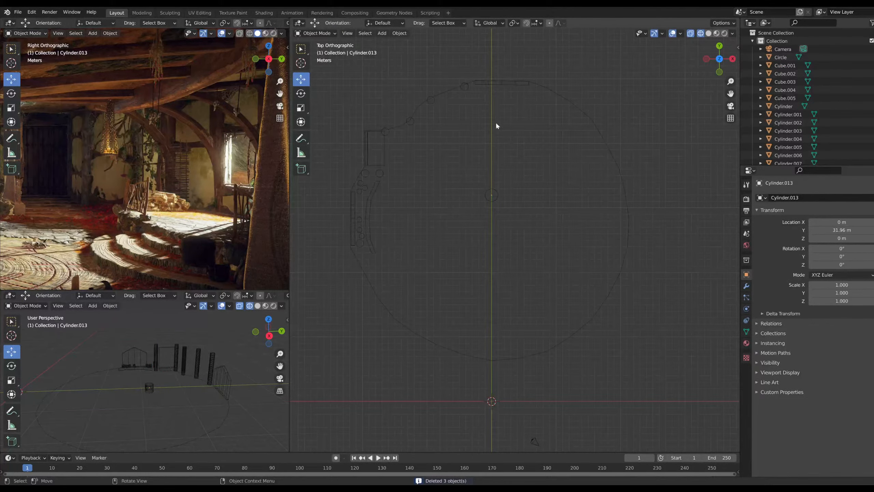
left_click_drag(469, 182, 528, 207)
scroll(500, 195, "up", 4)
left_click(300, 107)
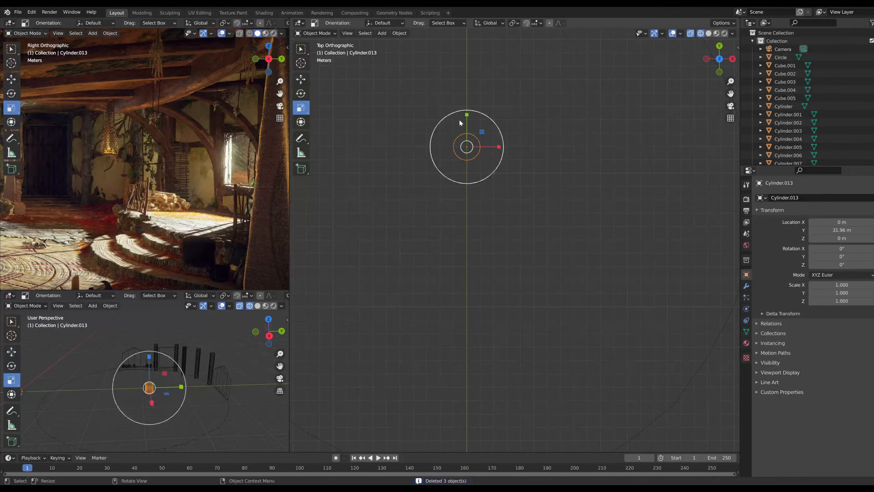
left_click_drag(483, 125, 473, 139)
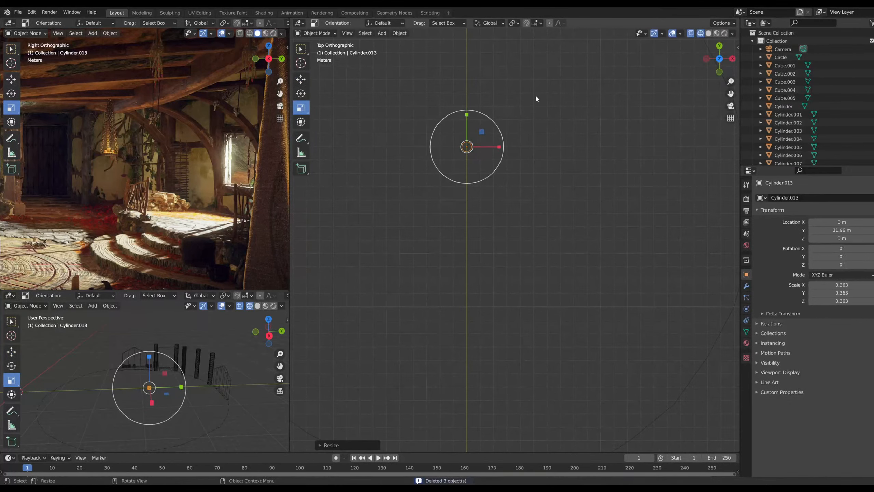
Lay the cylinder flat by setting its X rotation to -90° in the right view
left_click(731, 59)
left_click(300, 93)
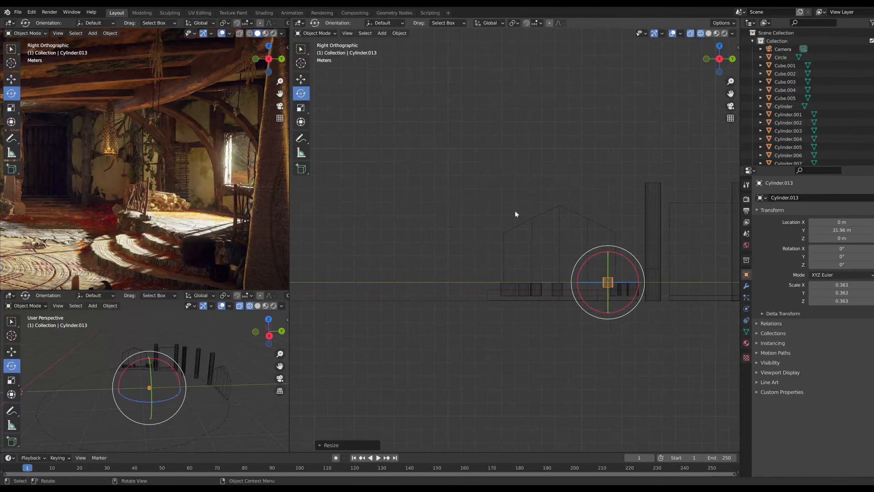
left_click_drag(630, 251, 644, 303)
left_click(854, 246)
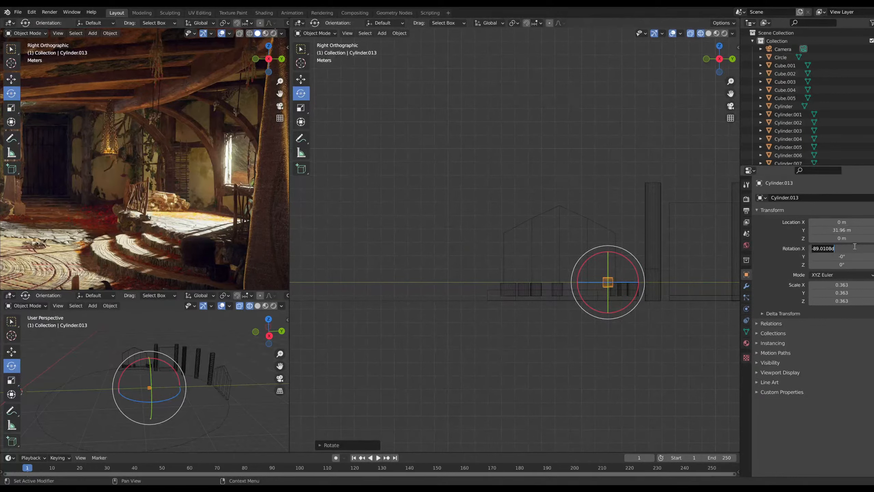
key("ctrl+a")
type("-90")
key("Return")
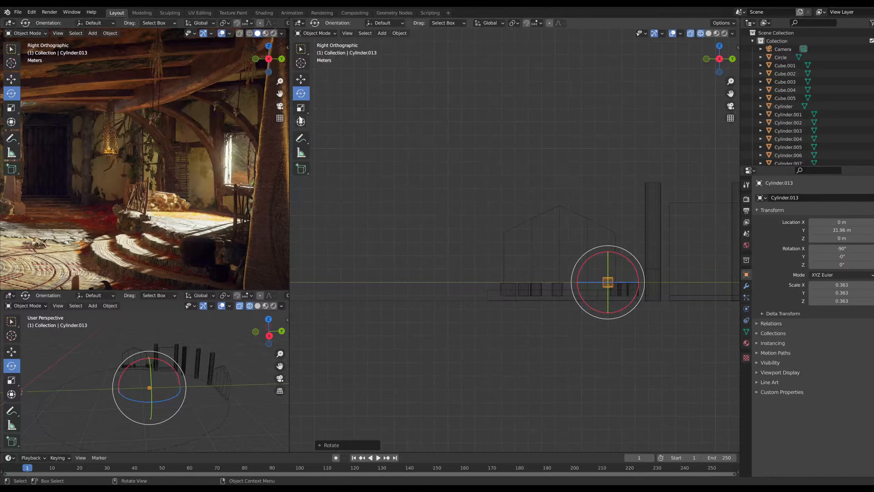
Scale the cylinder into a thin log, about 1.024 along its length and 0.217 across
left_click(300, 108)
left_click_drag(640, 283, 674, 283)
left_click_drag(628, 265, 619, 273)
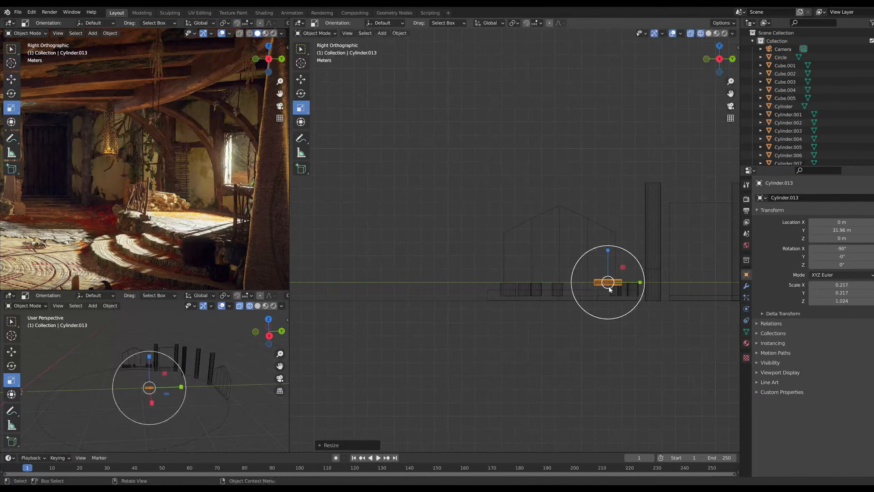
Duplicate the log and shift the copy along the X axis so it lies beside the original
middle_click_drag(565, 282, 593, 310)
middle_click_drag(577, 278, 433, 318)
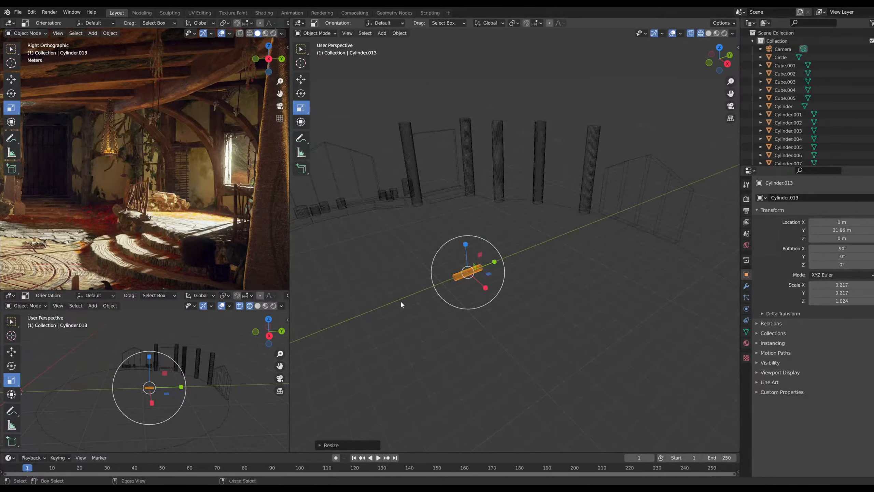
key("ctrl+c")
key("ctrl+v")
left_click(305, 82)
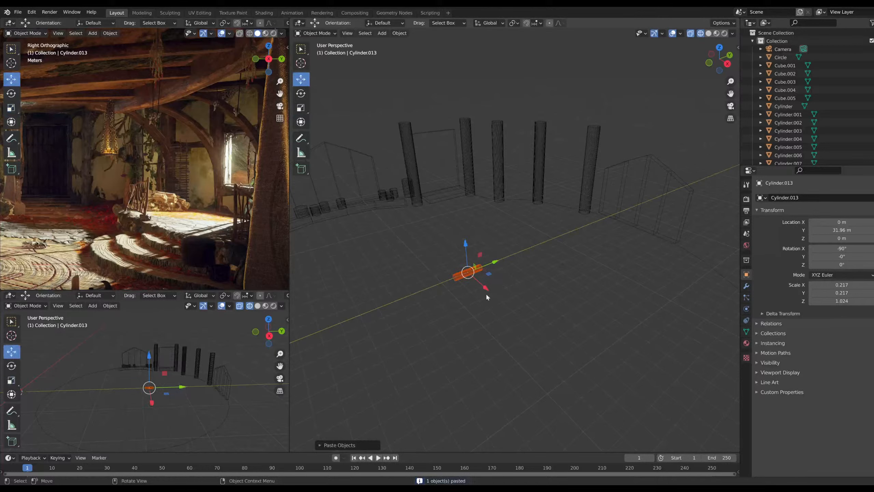
left_click_drag(485, 292, 490, 296)
Duplicate the log again and place the copy on top, between the two lower logs
scroll(467, 291, "up", 3)
middle_click_drag(467, 292, 460, 267)
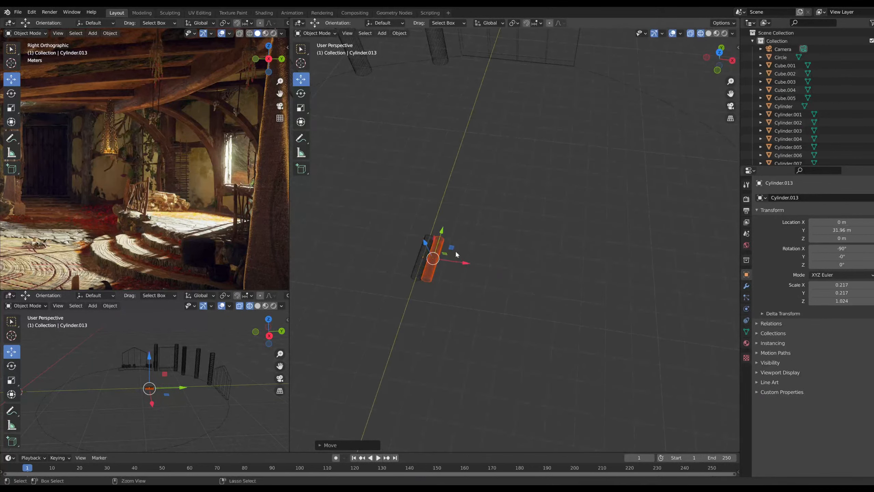
key("ctrl+c")
key("ctrl+v")
mouse_move(426, 243)
left_mouse_down()
mouse_move(449, 254)
mouse_move(415, 241)
mouse_move(419, 230)
left_mouse_up()
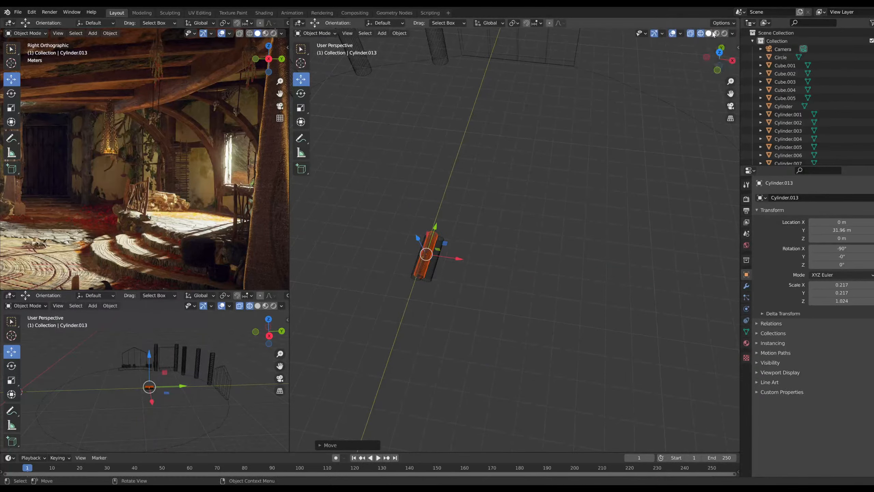
Show the scene in solid shading, select all three logs and move them along Y to about 44 m
left_click(709, 34)
middle_click_drag(496, 362, 410, 314)
left_click_drag(410, 312, 457, 360)
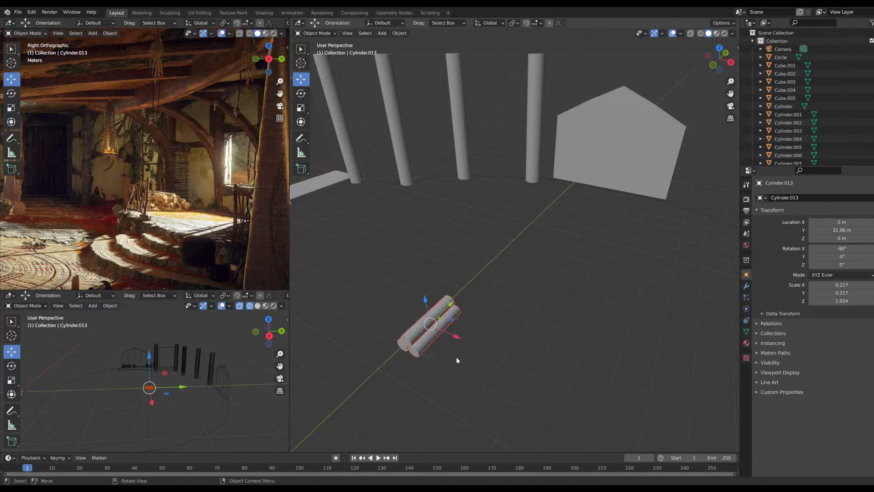
left_click_drag(449, 308, 607, 158)
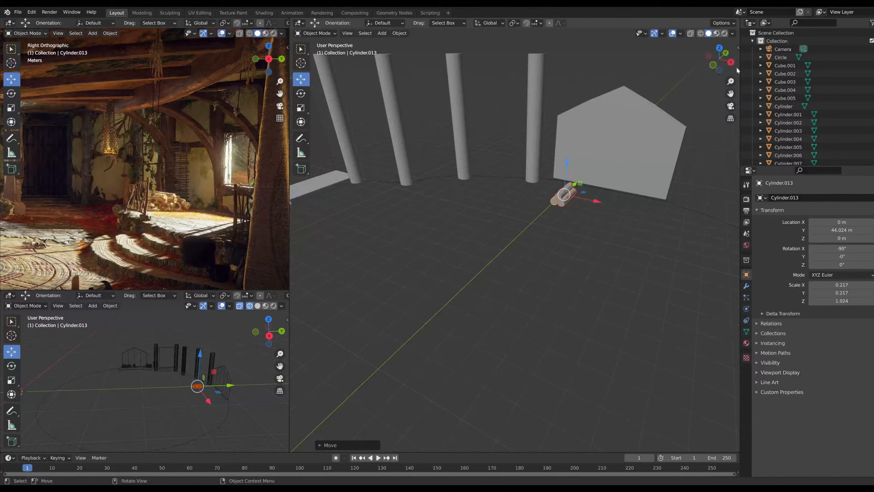
Rotate the log pile in the top view to about -55.5° around the Z axis
left_click(720, 47)
scroll(516, 192, "down", 8)
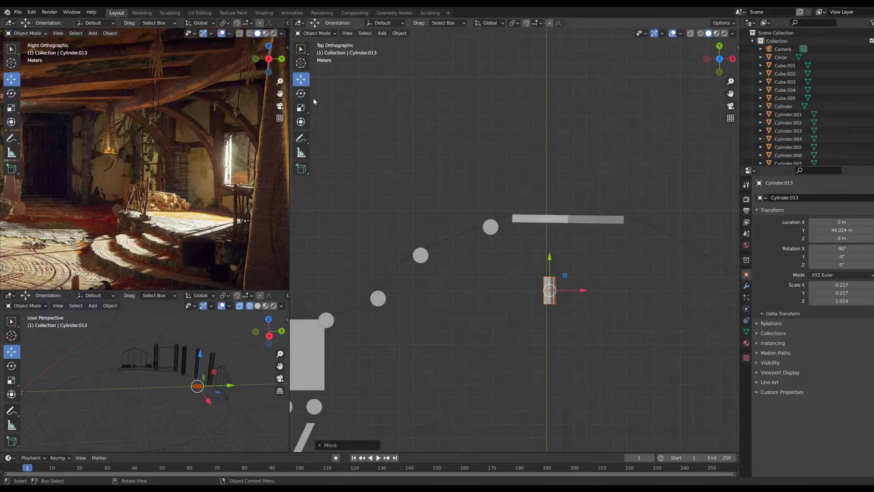
left_click(301, 93)
left_click_drag(560, 262, 542, 208)
Move the log pile in front of the column beside the window wall, at about X -3.88 m, Y 47.14 m, and deselect it
left_click(302, 79)
left_click_drag(577, 233, 483, 256)
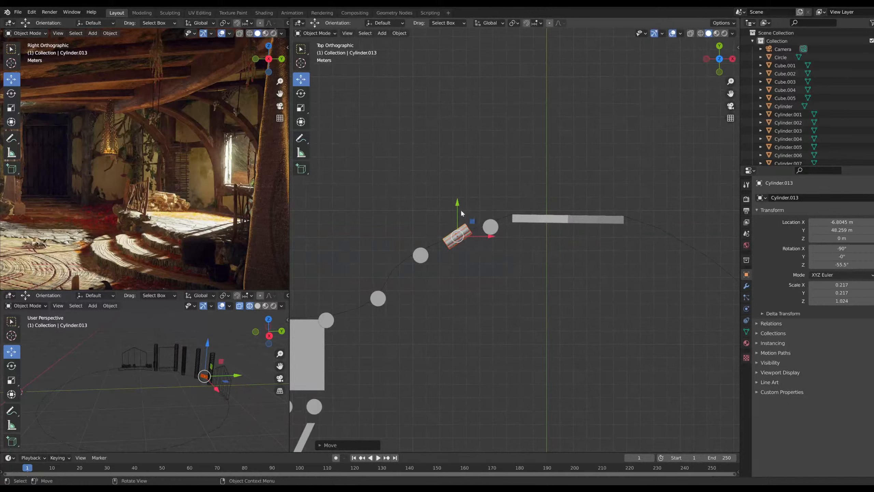
left_click_drag(458, 204, 461, 228)
left_click_drag(495, 260, 531, 251)
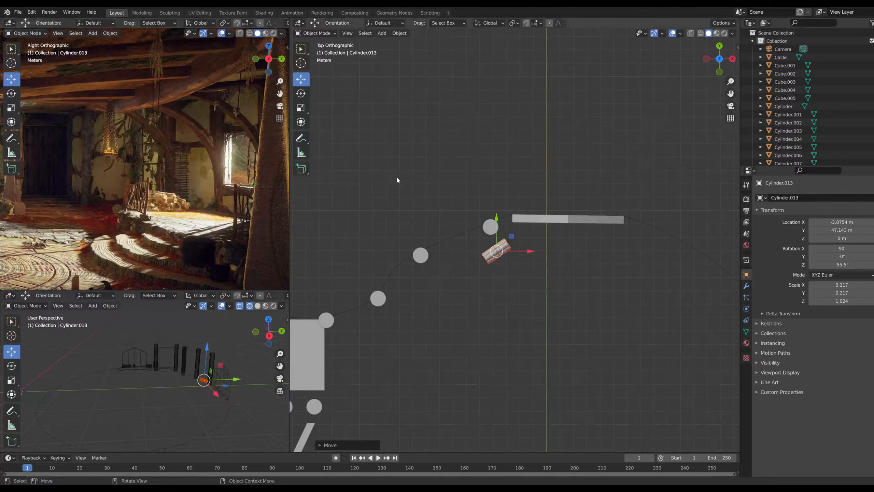
left_click(463, 202)
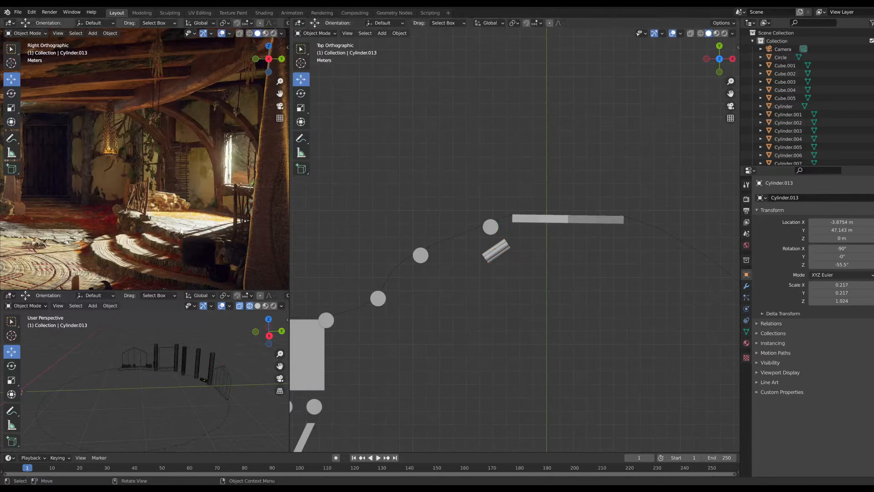
Check the firewood and stone platform in the reference image, add a cube and move it along Y to about 45.12 m
scroll(144, 250, "up", 4)
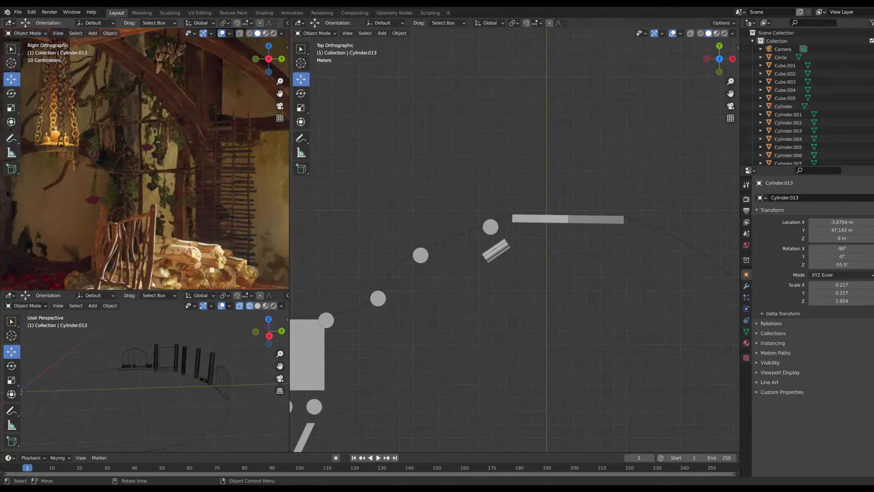
middle_click_drag(183, 211, 193, 186)
left_click(266, 59)
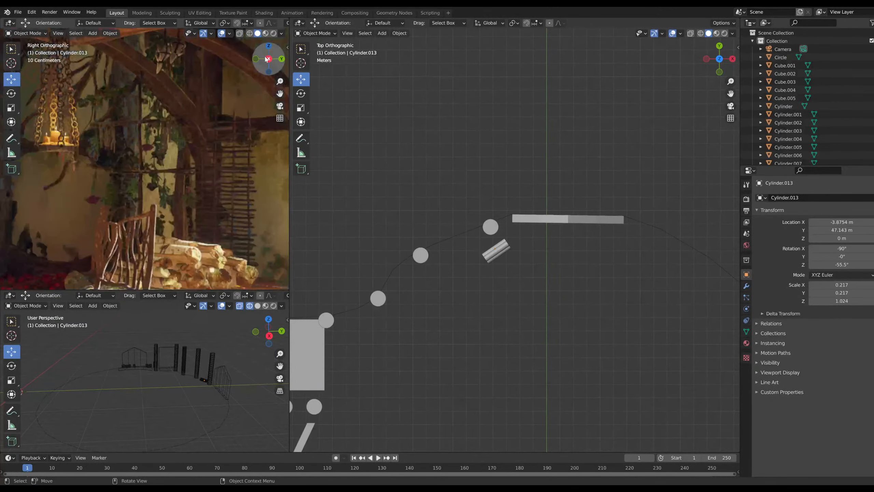
middle_click_drag(171, 229, 153, 160, "shift")
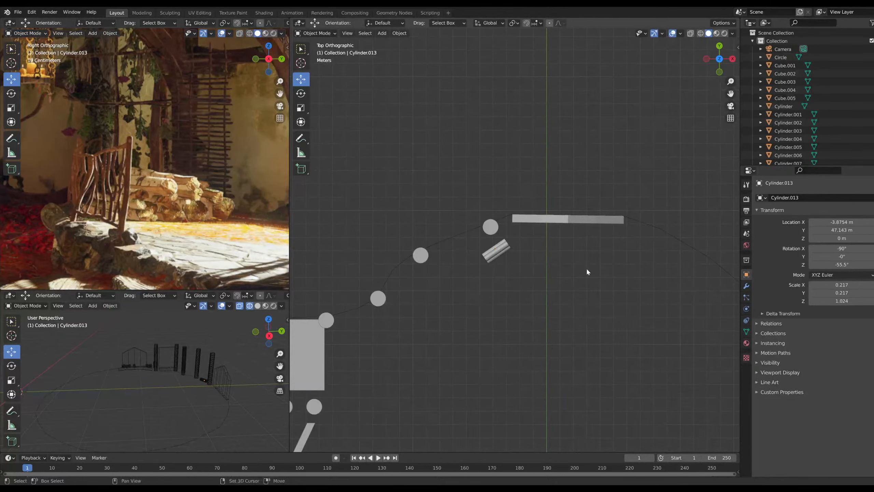
middle_click_drag(586, 268, 540, 259, "shift")
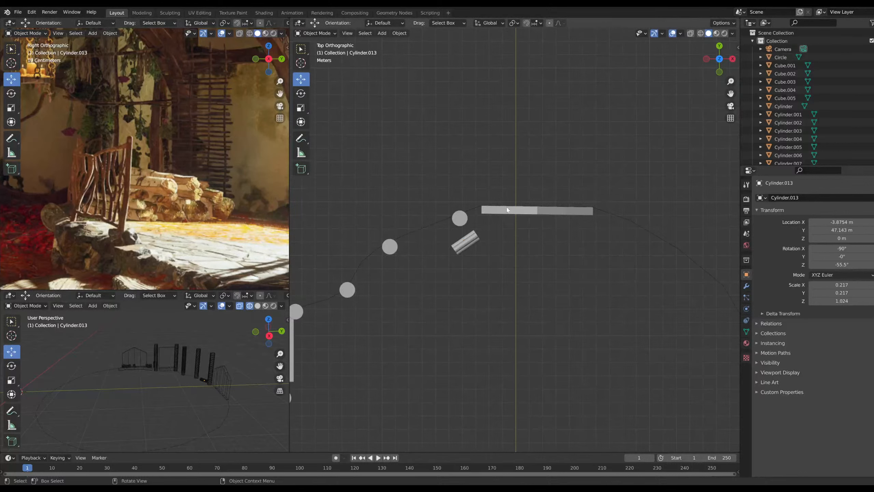
key("shift+a")
mouse_move(500, 213)
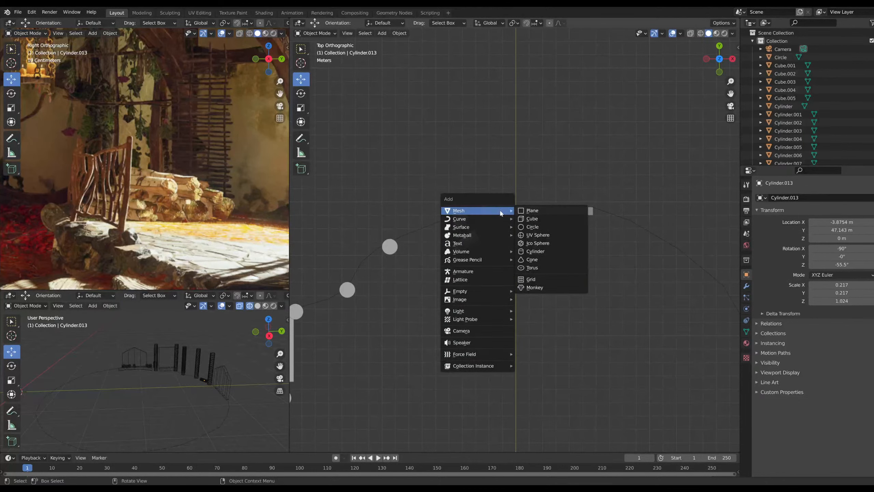
left_click(528, 215)
scroll(548, 332, "down", 4)
middle_click_drag(599, 375, 573, 253, "shift")
left_click_drag(490, 389, 476, 98)
Scale the cube into a platform base, to about 8.659 in X and 4.916 in Y
scroll(490, 142, "up", 3)
middle_click_drag(410, 110, 420, 251, "shift")
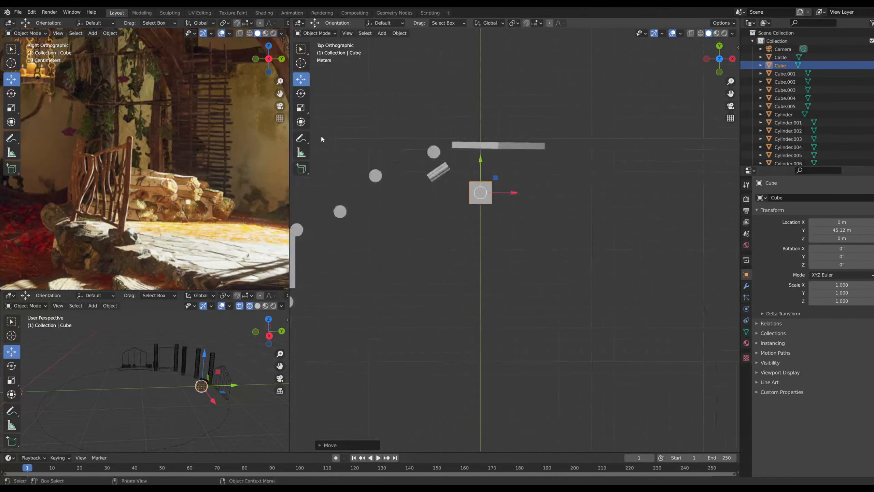
left_click(301, 112)
left_click_drag(513, 193, 197, 196)
left_click_drag(481, 161, 461, 37)
left_click_drag(457, 438, 457, 438)
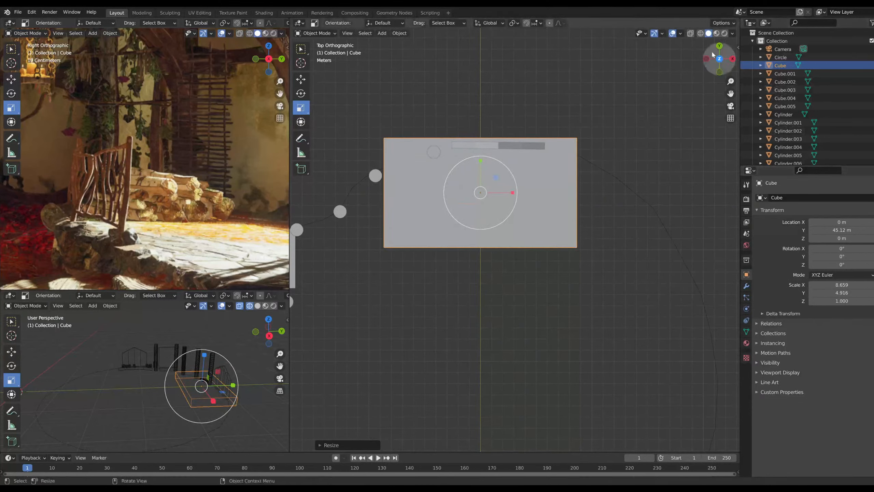
Display the scene as wireframe and move the platform block to about X 1.23 m, Y 44.81 m
left_click(701, 34)
left_click(301, 80)
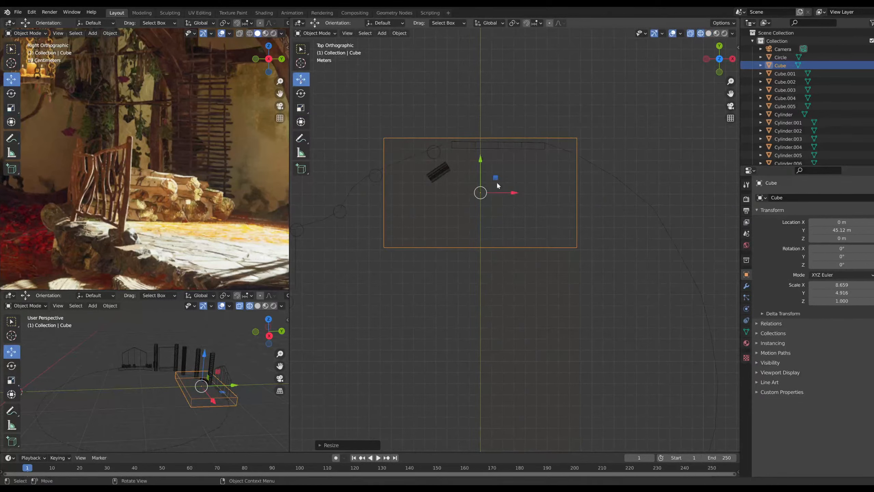
left_click_drag(515, 193, 528, 194)
left_click_drag(496, 160, 496, 167)
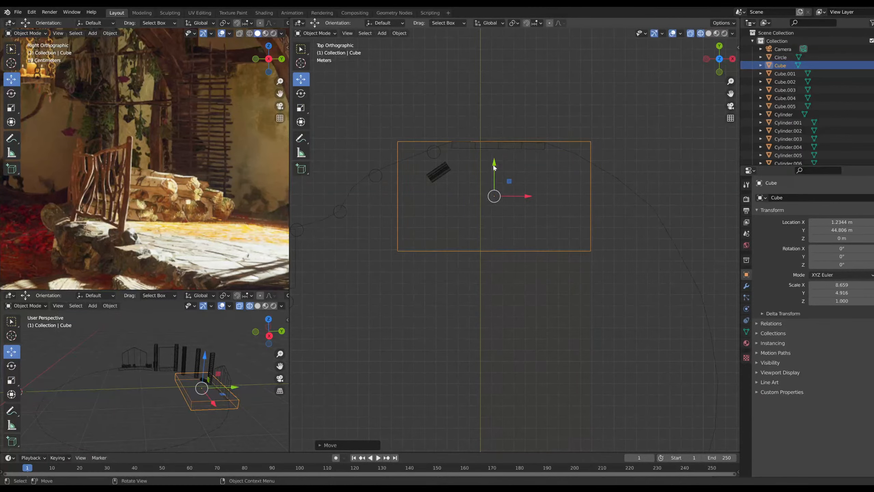
Enter Edit Mode on the platform block and subdivide its whole mesh twice
left_click(312, 33)
left_click(317, 52)
scroll(446, 155, "up", 4)
scroll(445, 155, "down", 3)
middle_click_drag(484, 293, 487, 279, "shift")
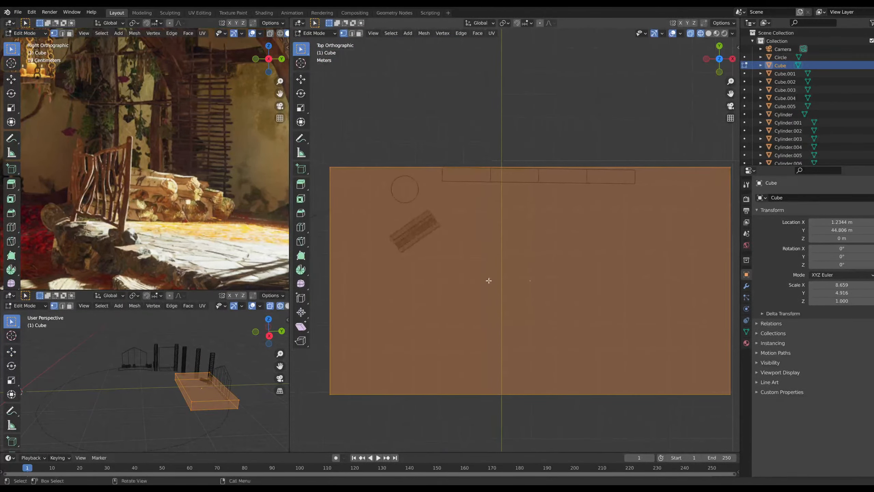
right_click(440, 99)
left_click(442, 108)
right_click(443, 237)
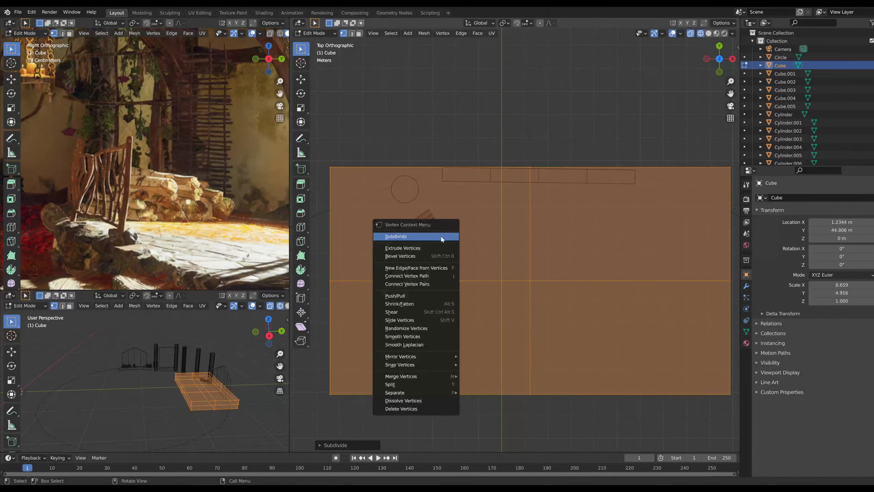
left_click(444, 237)
right_click(347, 193)
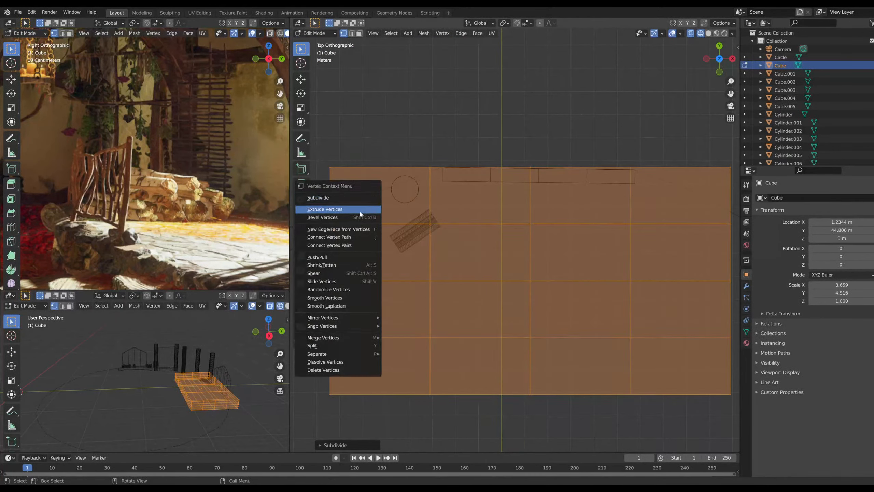
left_click(340, 200)
key("ctrl+z")
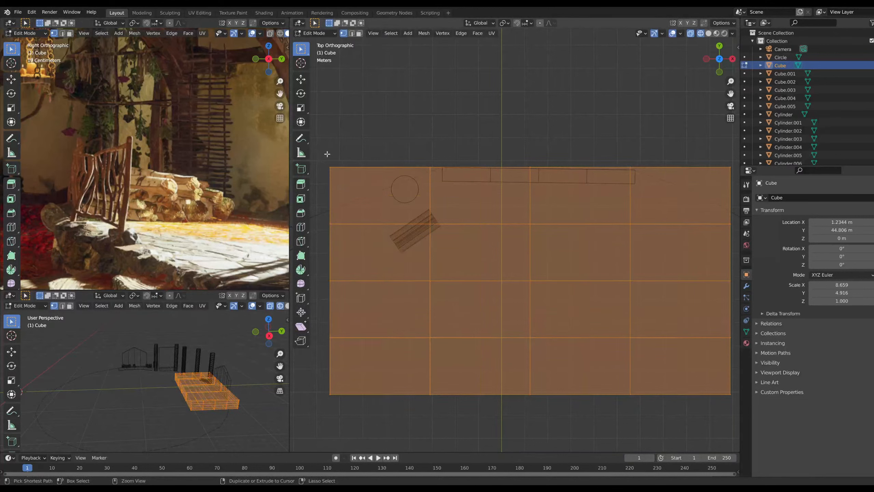
Undo the last subdivision of the platform mesh and subdivide the whole mesh again, with vertex selection active
key("ctrl+z")
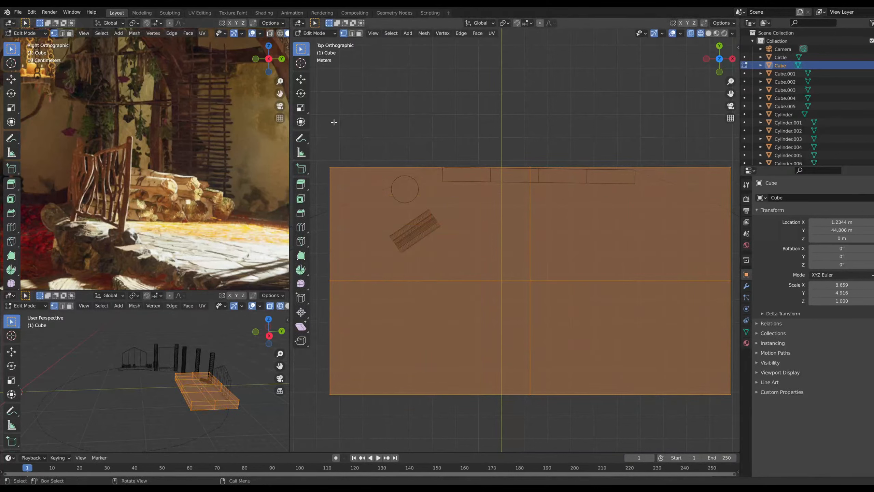
right_click(357, 212)
left_click(357, 212)
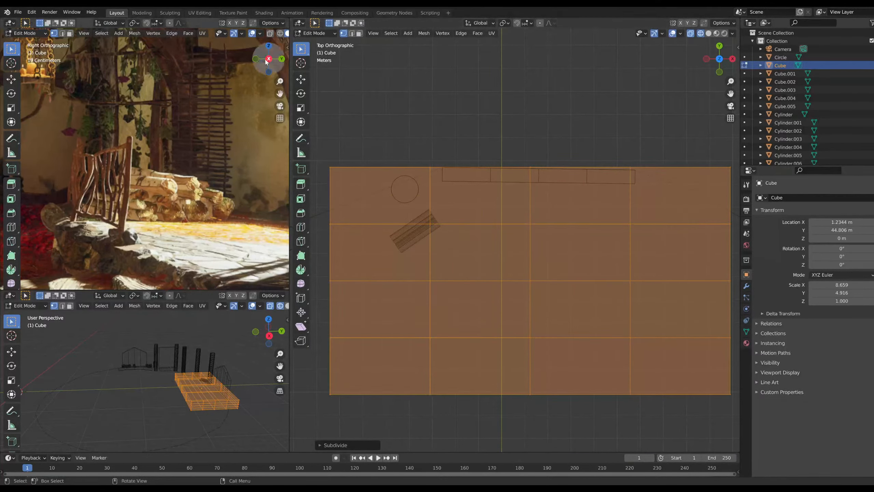
left_click(352, 34)
left_click(343, 33)
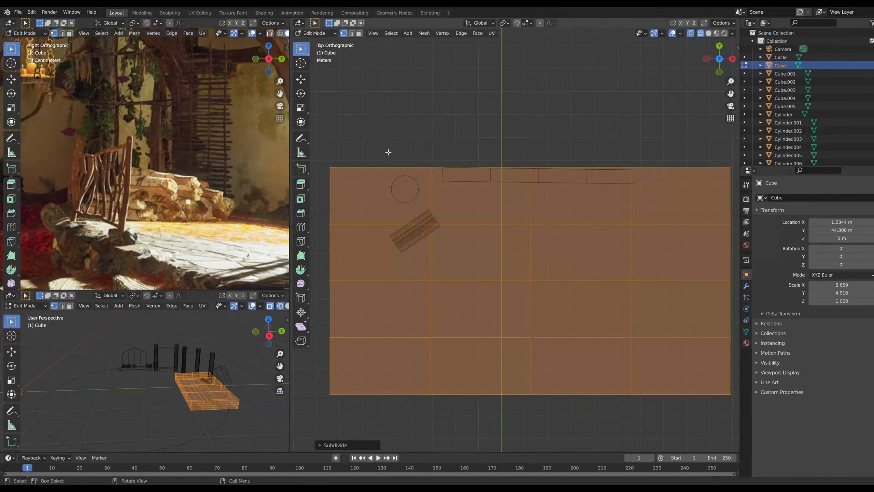
Move the platform's rear corner vertices at the negative-X end forward along Y so the edge follows the circular wall outline
scroll(388, 152, "up", 3)
left_click(362, 107)
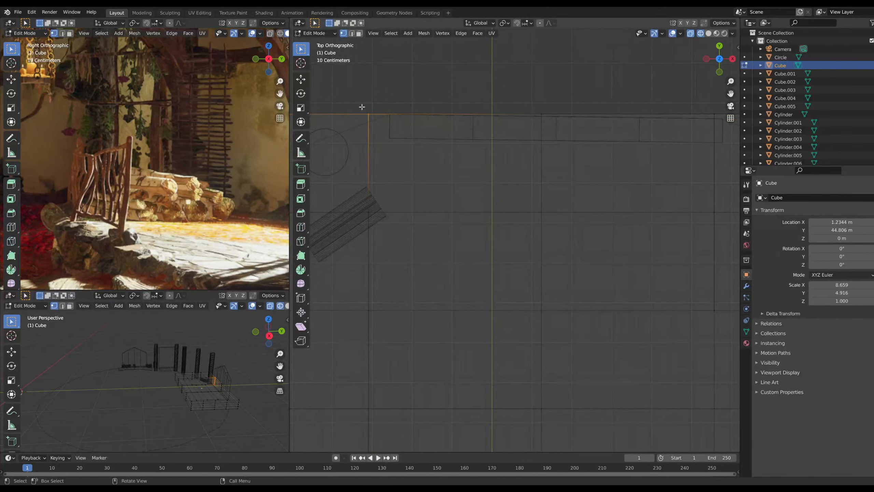
left_click(301, 79)
left_click_drag(367, 81, 361, 81)
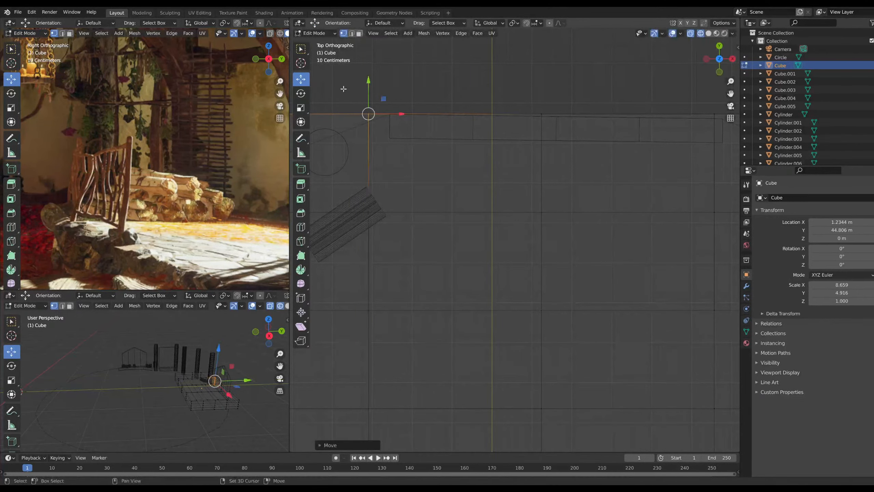
middle_click_drag(344, 89, 563, 130, "shift")
left_click_drag(408, 144, 445, 177)
left_click_drag(417, 126, 428, 199)
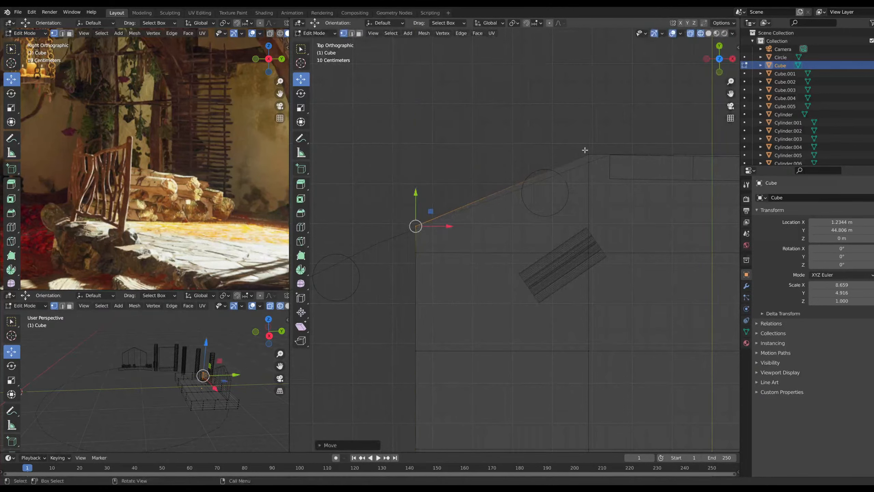
left_click(587, 154)
mouse_move(587, 123)
left_mouse_down()
mouse_move(594, 129)
mouse_move(592, 121)
left_mouse_up()
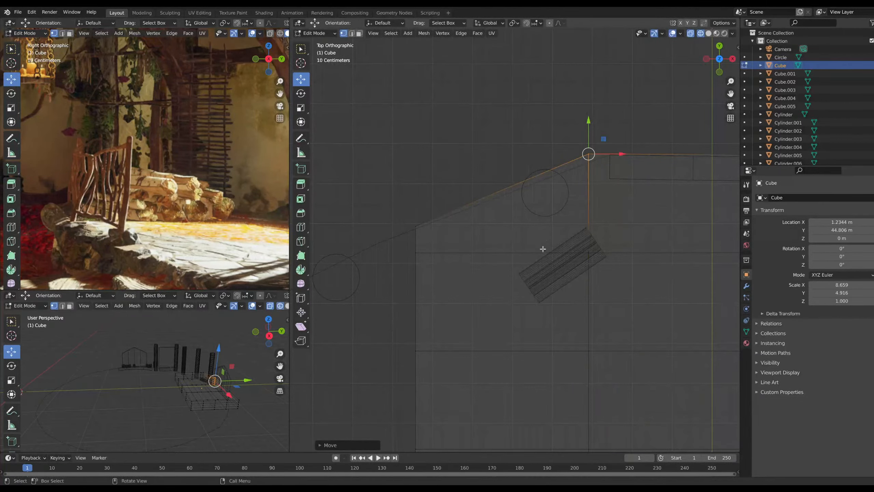
Move the platform's rear corner vertices at the positive-X end forward along Y to bevel that corner likewise
middle_click_drag(618, 236, 329, 234, "shift")
middle_click_drag(657, 237, 307, 211, "shift")
mouse_move(461, 117)
left_mouse_down()
mouse_move(470, 120)
mouse_move(466, 112)
mouse_move(448, 172)
left_mouse_up()
middle_click_drag(415, 197, 567, 216, "shift")
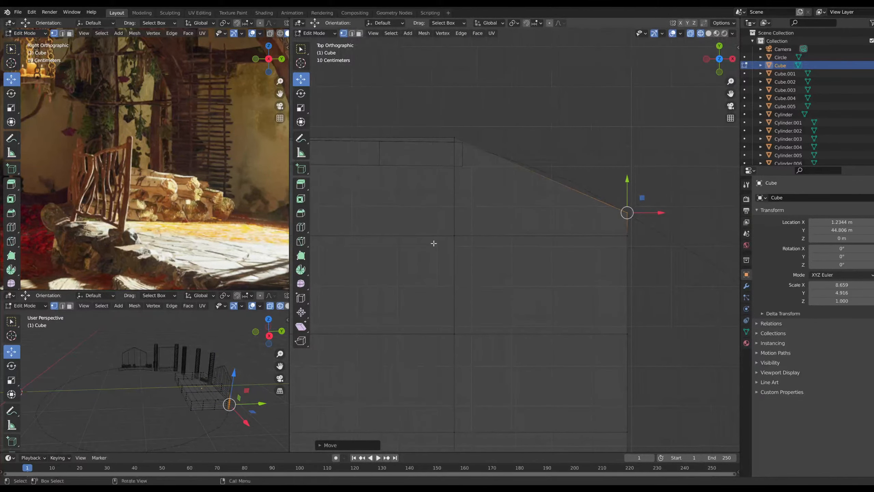
Pull the vertices of both front platform corners inward to round off the front outline
scroll(433, 244, "down", 3)
middle_click_drag(547, 350, 605, 278, "shift")
left_click_drag(651, 355, 603, 291)
left_click(671, 336)
middle_click_drag(447, 312, 602, 313, "shift")
left_click_drag(371, 318, 456, 336)
left_click_drag(427, 304, 419, 288)
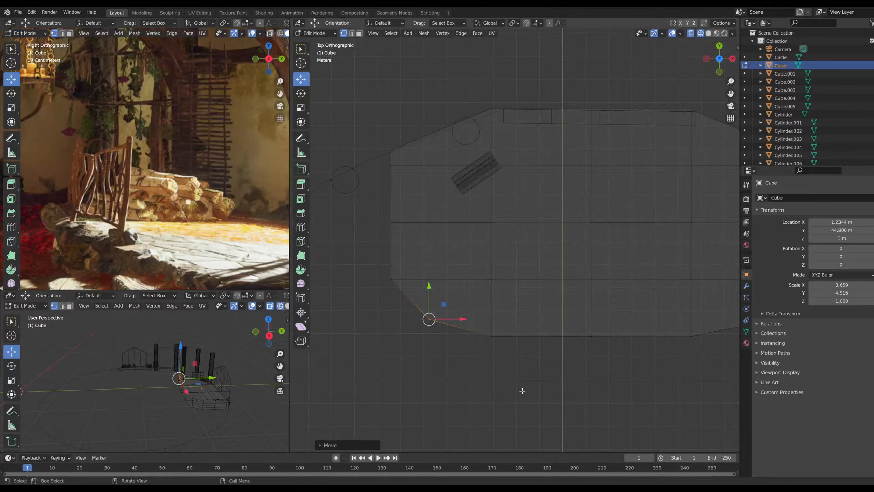
Select the whole platform mesh and scale it down along Z into a thin slab
middle_click_drag(654, 384, 562, 288)
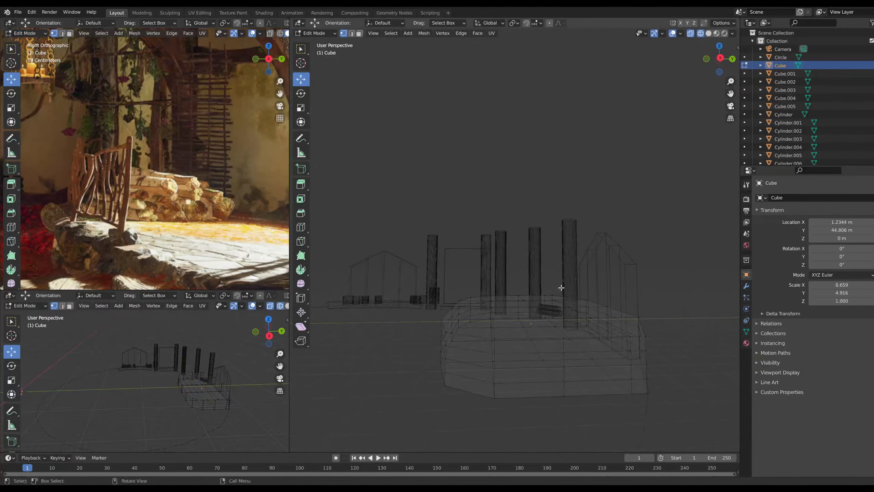
key("a")
left_click(301, 109)
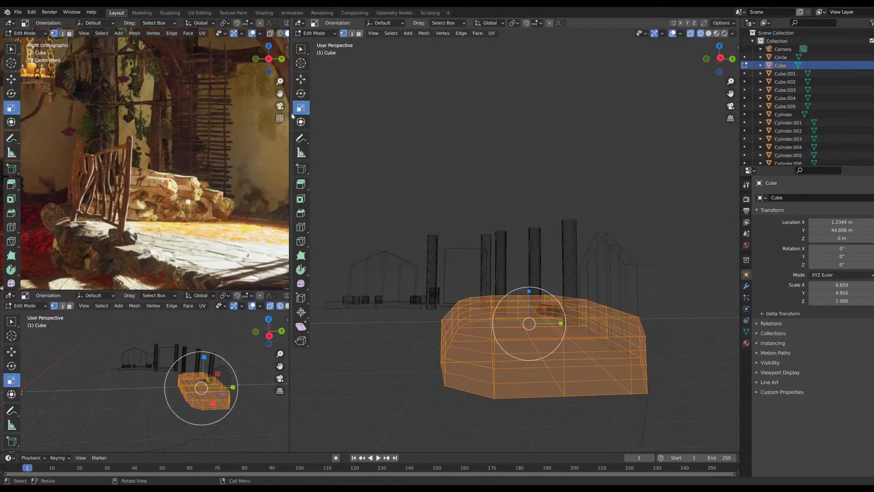
left_click_drag(529, 291, 529, 313)
Lower the platform mesh along Z in the right side view to near the column bases and deselect it
left_click(720, 64)
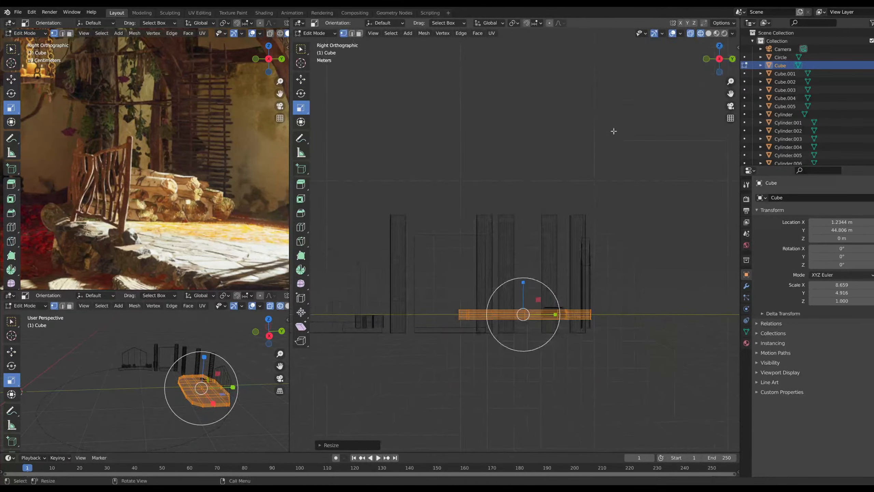
left_click(301, 79)
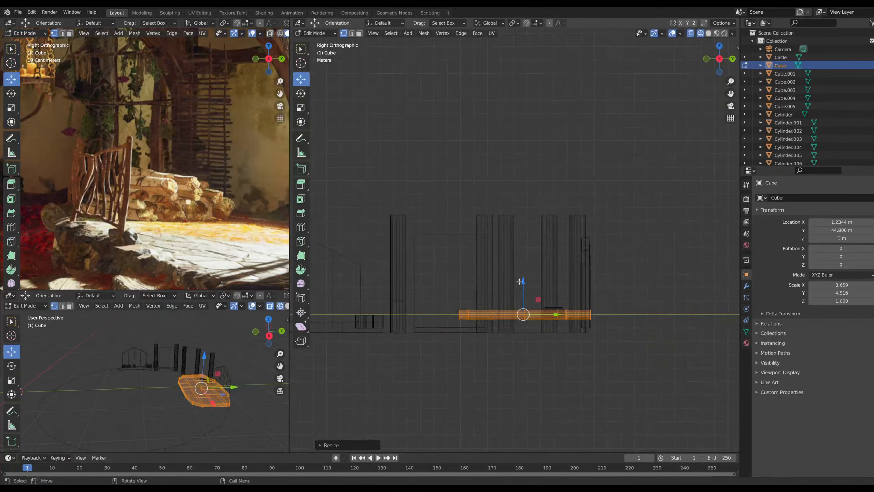
left_click_drag(520, 281, 521, 298)
scroll(521, 298, "up", 3)
middle_click_drag(521, 297, 532, 385)
left_click(727, 65)
key("alt+a")
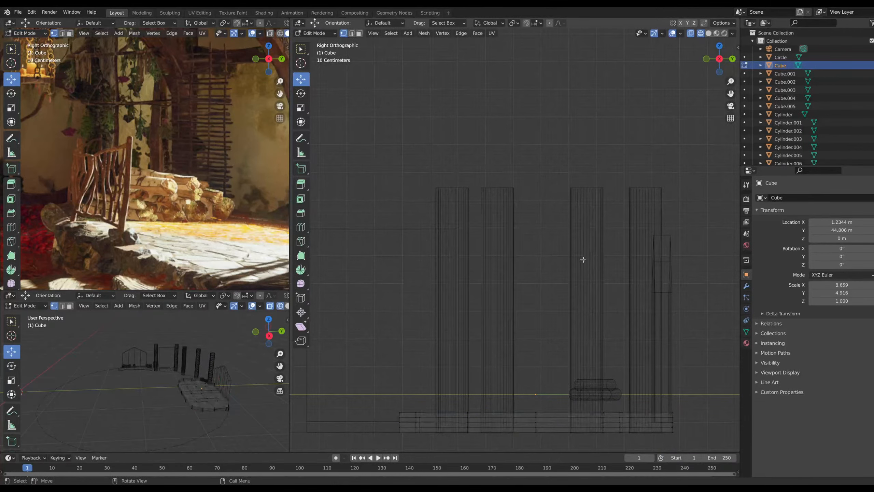
Display the scene in solid shading and return from Edit Mode to Object Mode
scroll(584, 260, "down", 3)
left_click(708, 33)
scroll(515, 281, "up", 3)
middle_click_drag(516, 281, 565, 337)
scroll(509, 338, "up", 3)
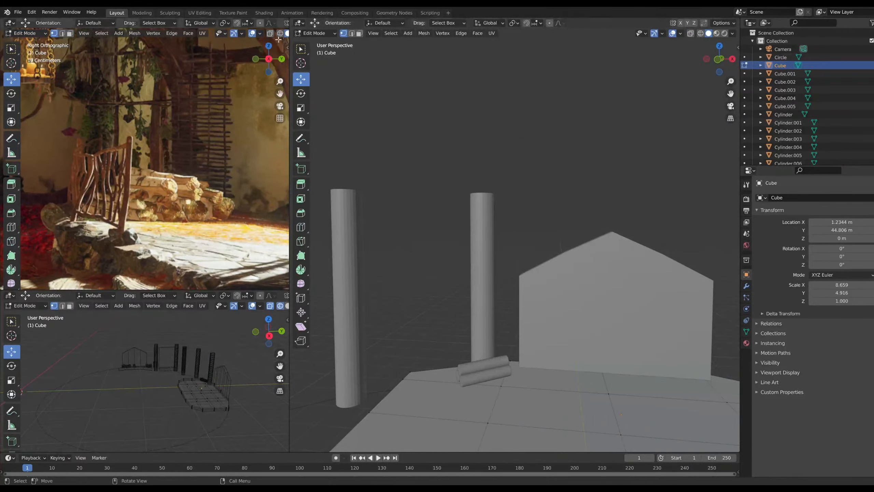
left_click(314, 33)
left_click(311, 46)
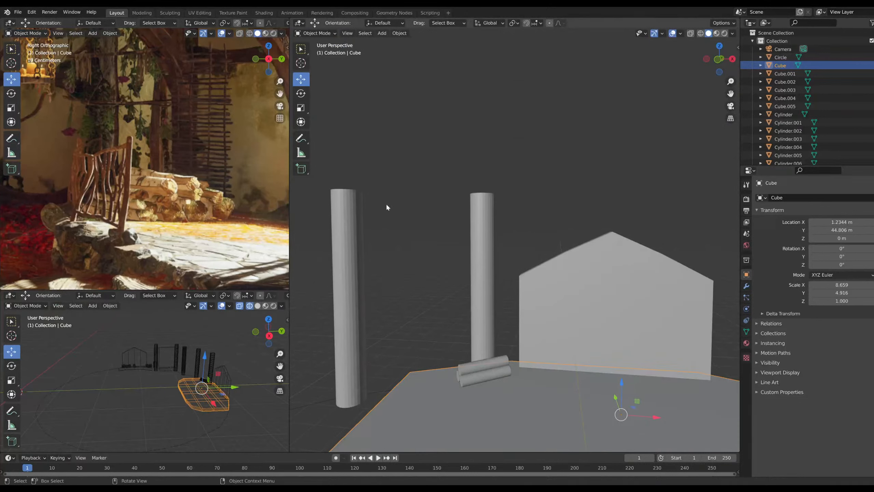
Join the firewood logs into one object and lower it onto the platform, to about Z -0.594 m
left_click(472, 369)
left_click(463, 373, "shift")
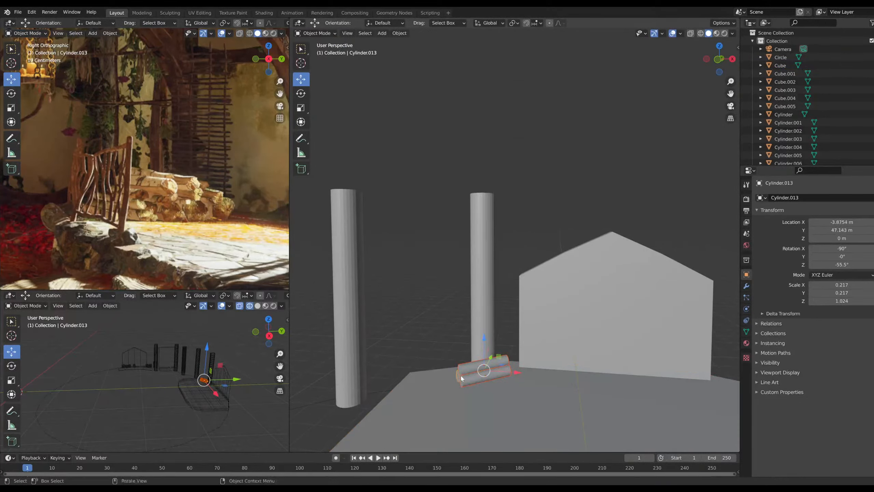
right_click(463, 376)
left_click(442, 349)
left_click_drag(481, 340, 483, 355)
mouse_move(475, 384)
middle_mouse_down()
mouse_move(495, 406)
mouse_move(482, 384)
middle_mouse_up()
Rotate the joined log bundle about Z to about -89.3°
left_click(301, 99)
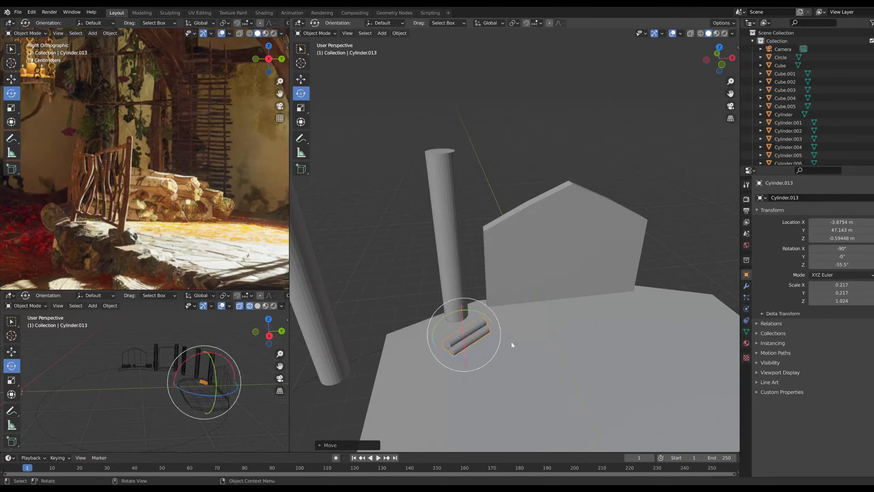
left_click_drag(491, 343, 468, 341)
key("ctrl+z")
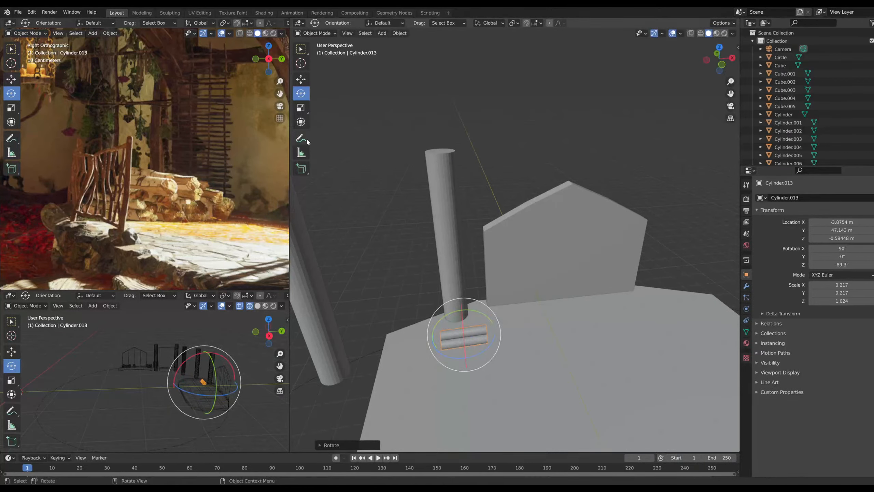
left_click(301, 108)
key("s")
left_click(496, 331)
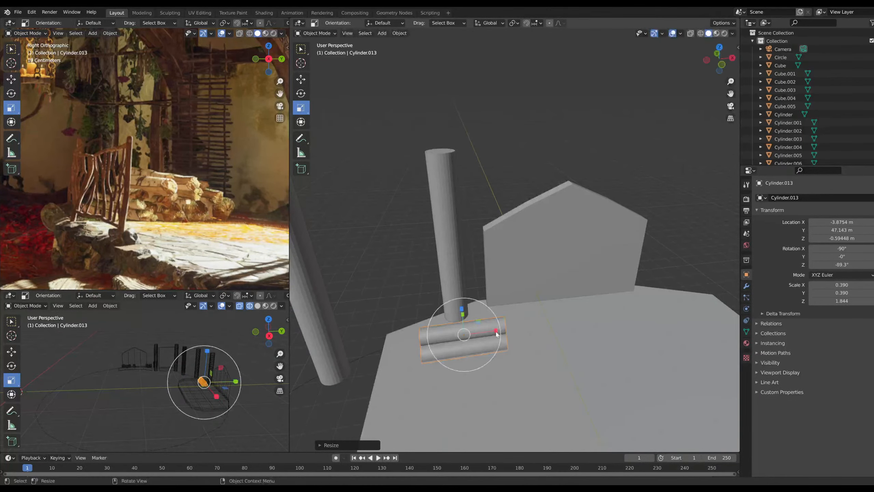
left_click_drag(463, 315, 464, 313)
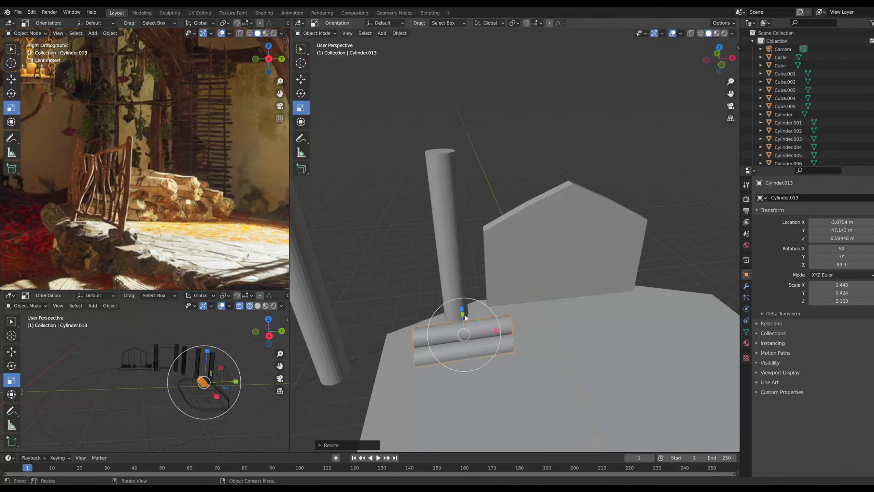
key("ctrl+z")
key("ctrl+z")
key("ctrl+z")
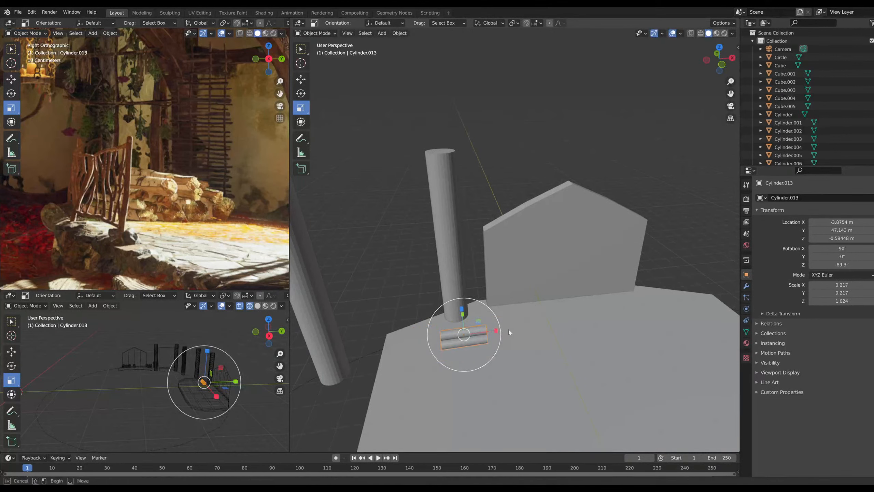
left_click(500, 332)
left_click(487, 335)
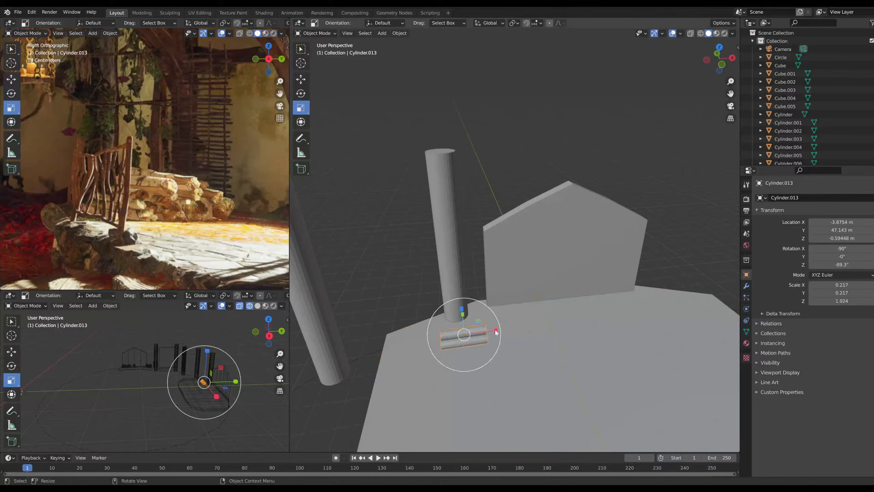
Lengthen the log bundle and enlarge it uniformly, to a scale of about 0.273, 0.273 and 1.695
left_click_drag(496, 332, 477, 325)
middle_click_drag(468, 324, 448, 358)
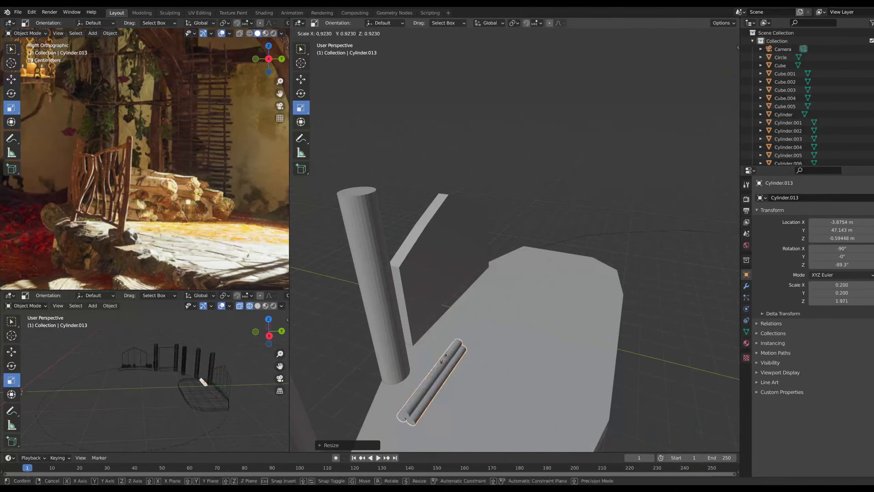
key("ctrl+z")
left_click_drag(449, 359, 440, 361)
middle_click_drag(420, 413, 474, 357)
key("s")
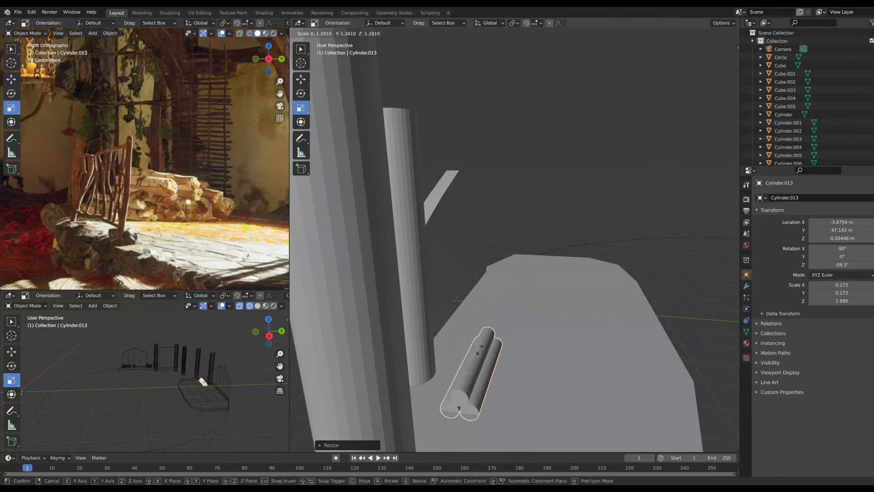
left_click(481, 355)
middle_click_drag(521, 373, 463, 347)
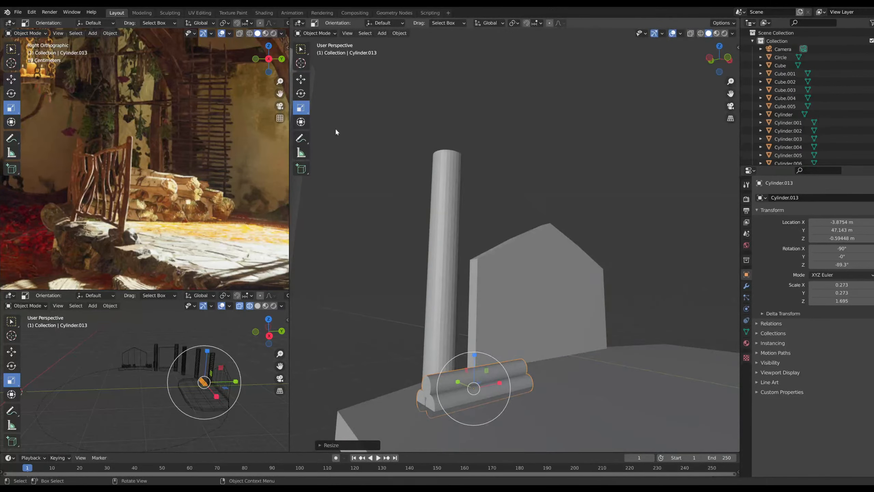
Raise the log bundle along Z to about -0.426 m so it rests on the platform
left_click(303, 80)
left_click_drag(476, 356, 476, 344)
middle_click_drag(566, 385, 444, 403)
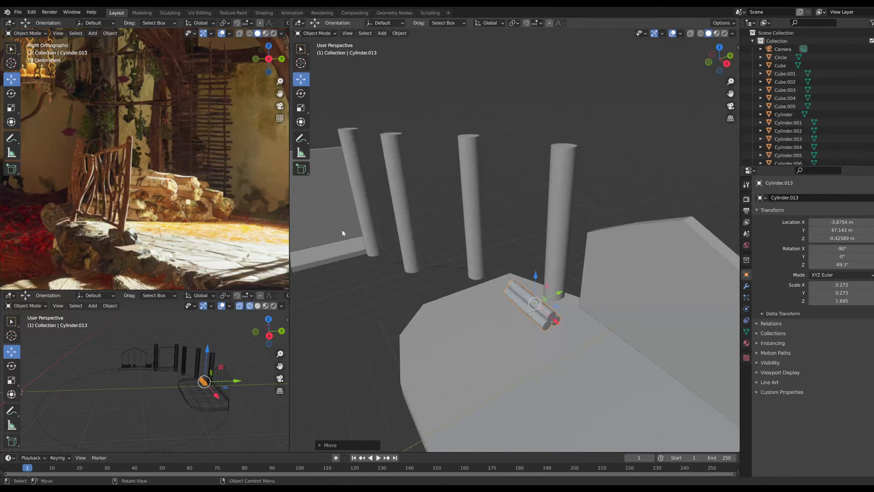
Paste copies of the log bundle and move them along Y into a row of four bundles about 1.1 m apart
key("ctrl+c")
key("ctrl+v")
key("g")
left_click(541, 302)
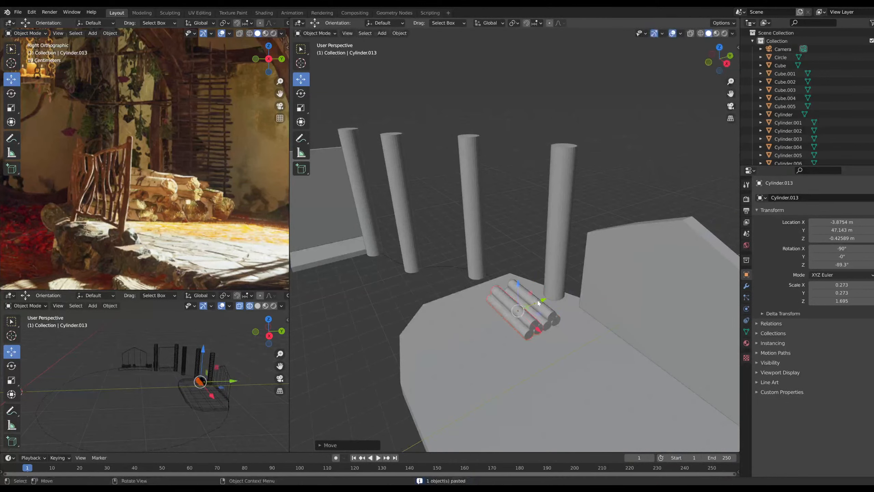
key("ctrl+v")
key("g")
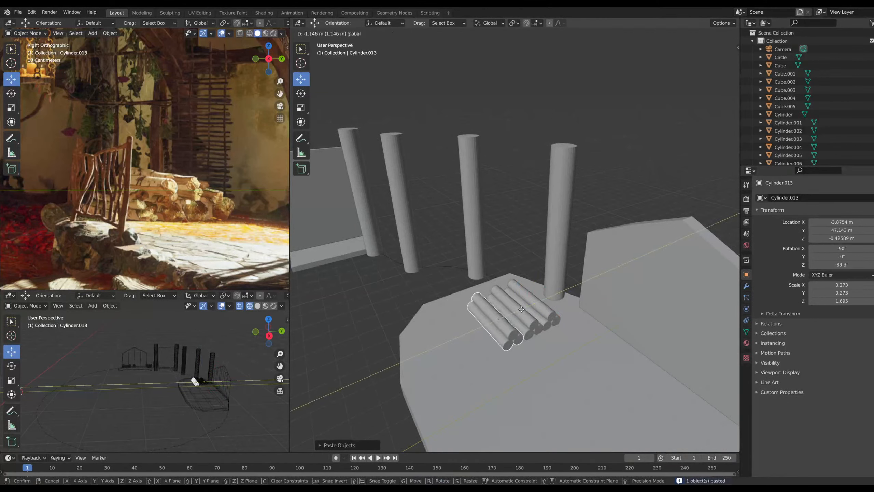
left_click(503, 314)
left_click(423, 291)
scroll(439, 316, "down", 3)
middle_click_drag(440, 318, 538, 303)
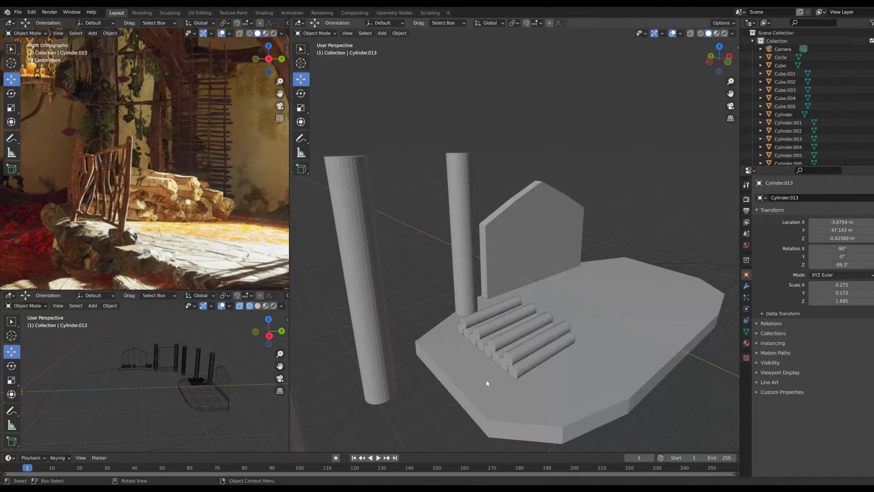
Show the platform and log bundles from the top in wireframe shading
scroll(179, 232, "down", 3)
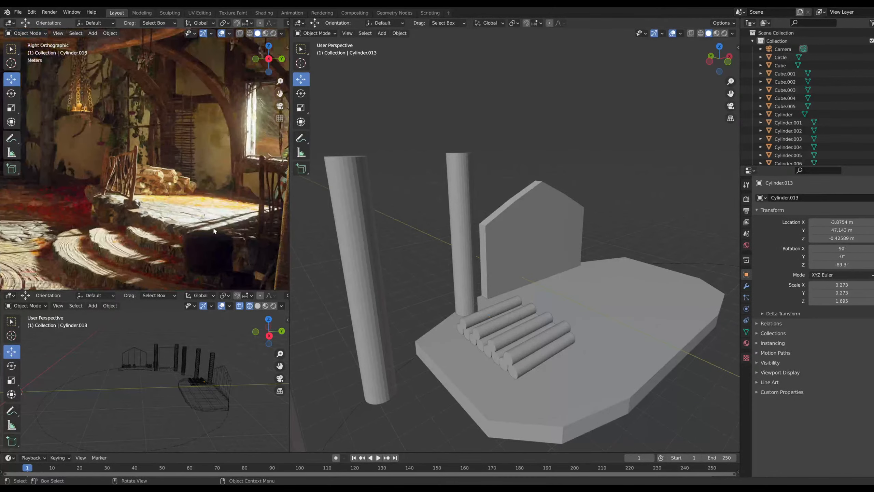
middle_click_drag(649, 379, 509, 343)
left_click(530, 345)
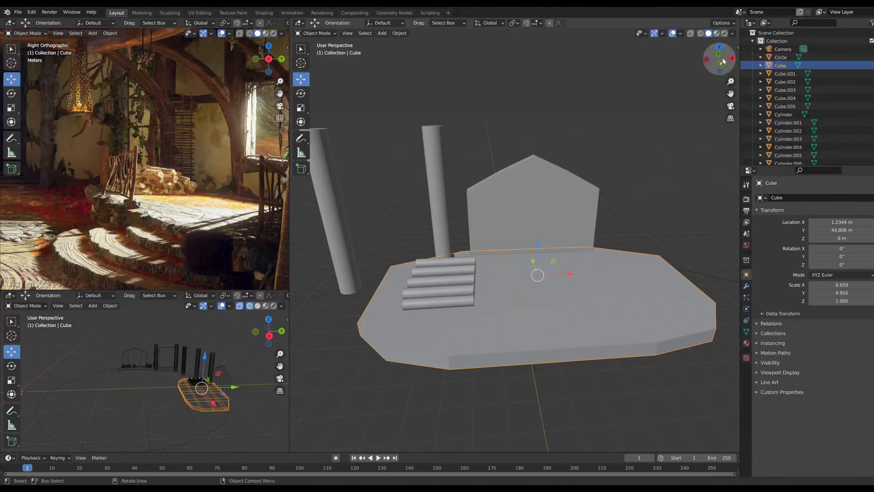
left_click(719, 46)
scroll(488, 256, "down", 3)
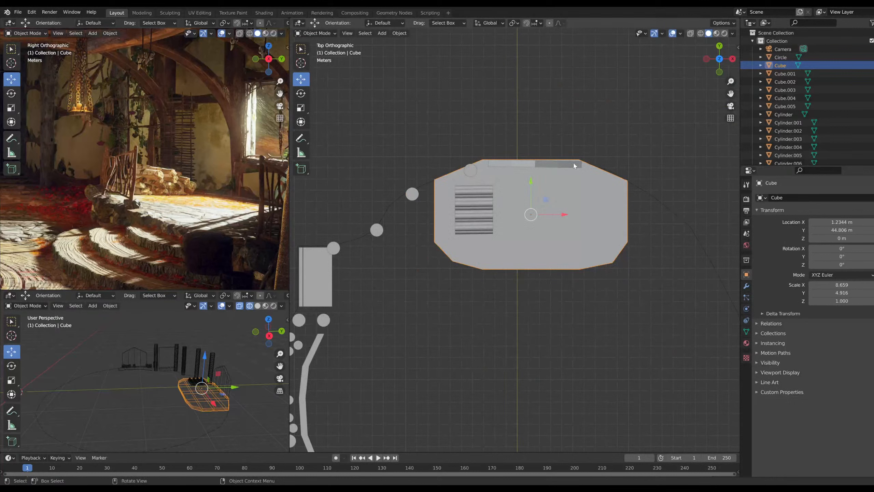
left_click(700, 33)
left_click(481, 295)
scroll(462, 320, "up", 2)
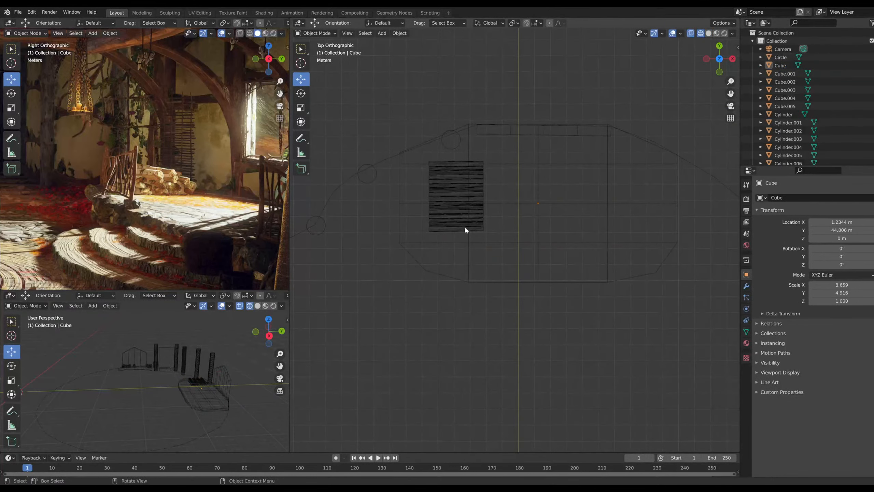
Join the four log bundles on the platform into a single object
left_click(452, 163)
left_click(451, 188, "shift")
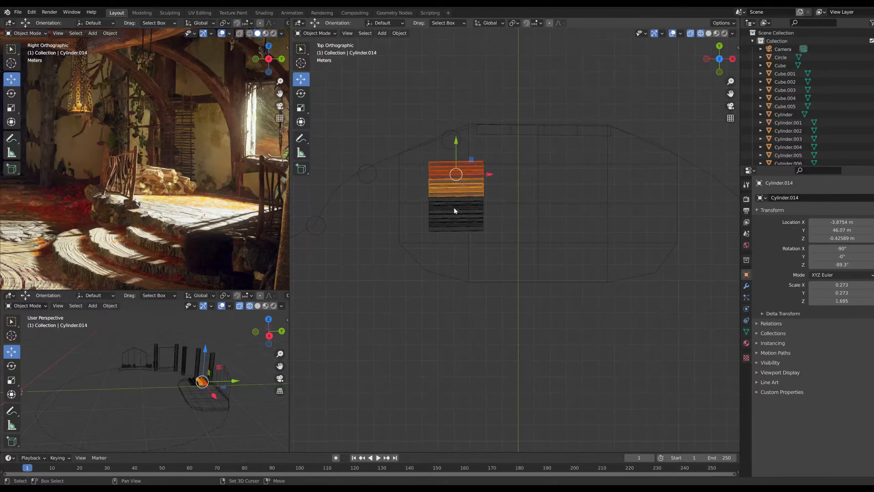
left_click(455, 208, "shift")
left_click(453, 221, "shift")
right_click(453, 220)
left_click(455, 219)
left_click(467, 288)
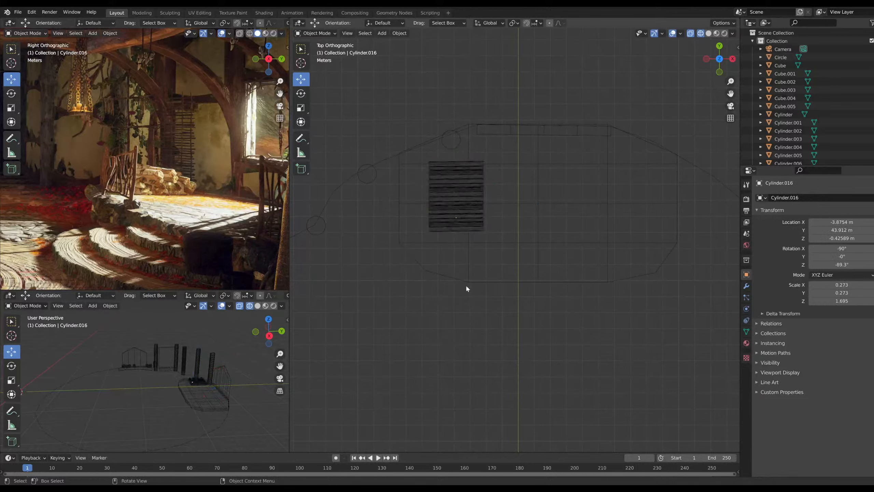
left_click(454, 176)
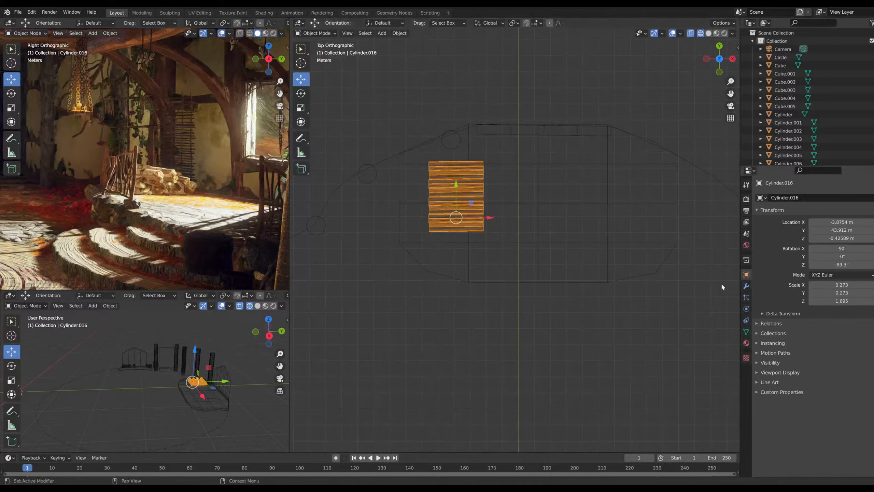
left_click(407, 307)
Add a cylinder mesh and move it along Y to about 37.33 m, in front of the platform
scroll(407, 307, "up", 2)
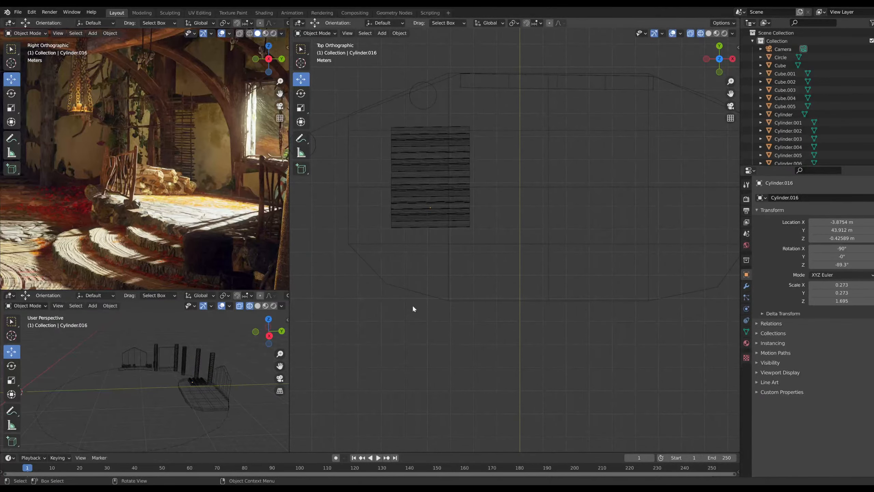
scroll(413, 304, "down", 2)
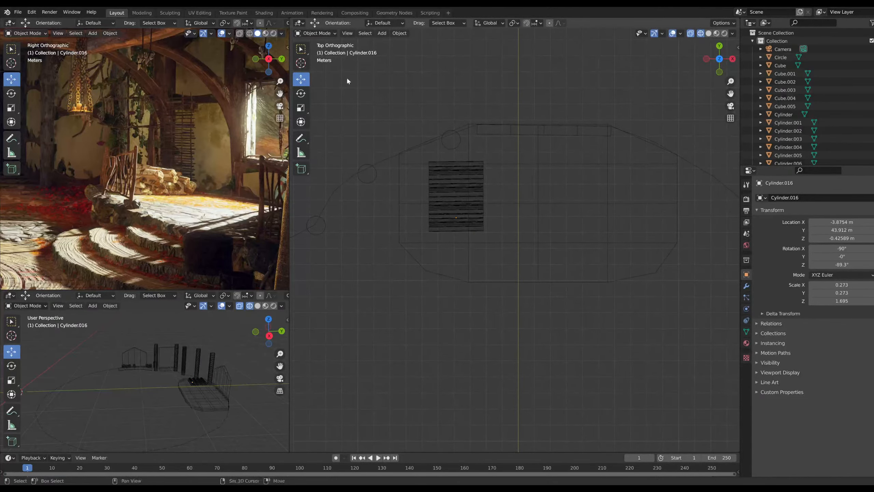
key("shift+a")
mouse_move(346, 77)
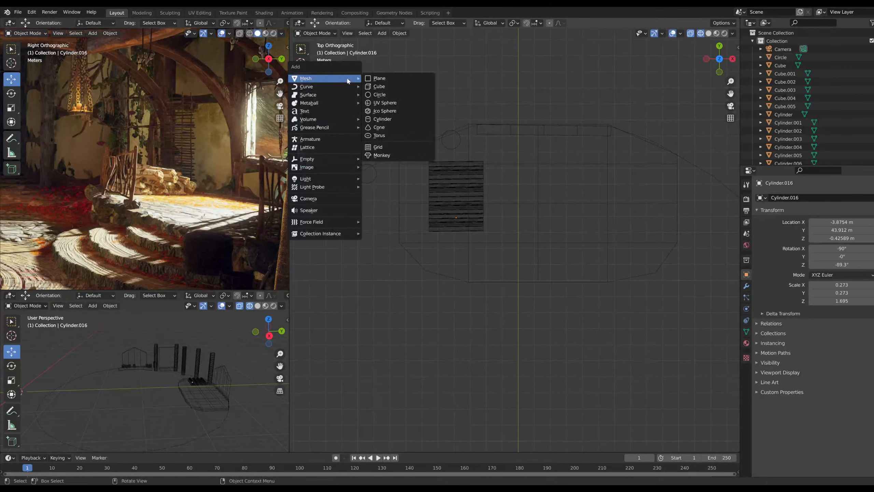
left_click(389, 119)
scroll(526, 307, "down", 4)
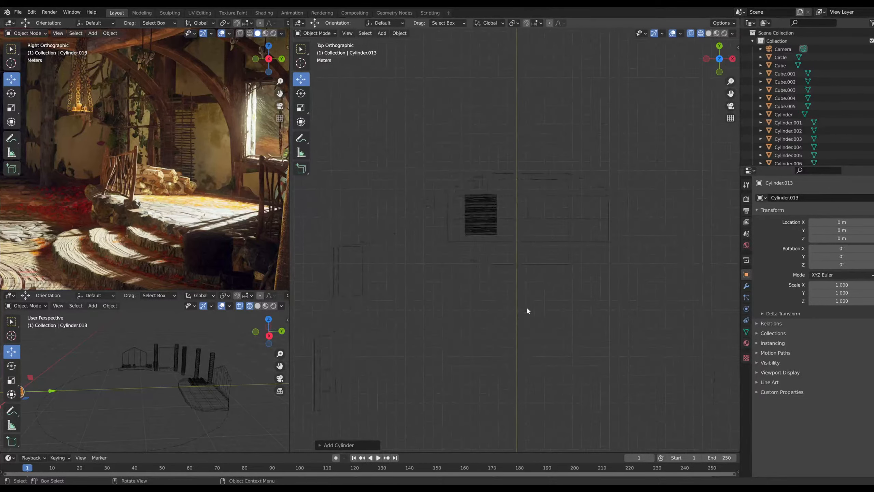
middle_click_drag(595, 380, 578, 242, "shift")
left_click_drag(500, 396, 486, 112)
scroll(485, 112, "up", 6)
middle_click_drag(499, 115, 537, 381, "shift")
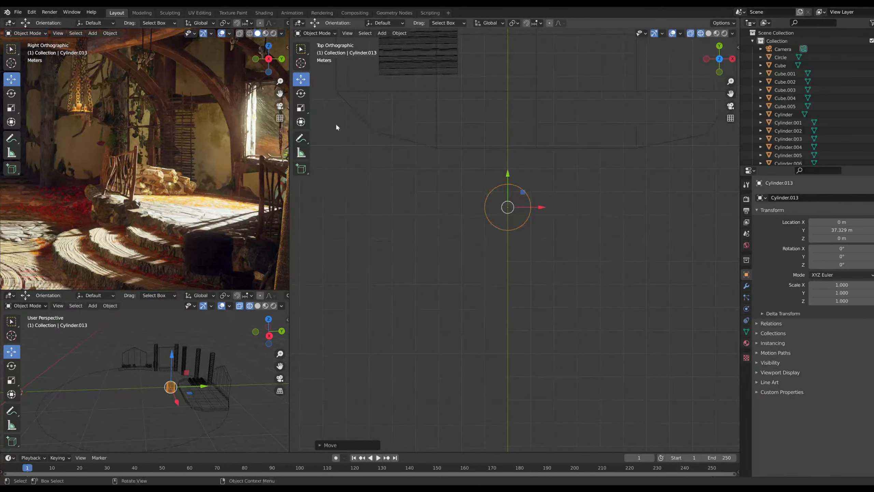
Scale the new cylinder down uniformly to about 0.275
left_click(301, 109)
left_click_drag(530, 192, 515, 206)
left_click(302, 79)
Move the cylinder to the platform corner at about X -7.00 m, Y 47.24 m and narrow it to 0.150 in X and Y
middle_click_drag(438, 144, 561, 353, "shift")
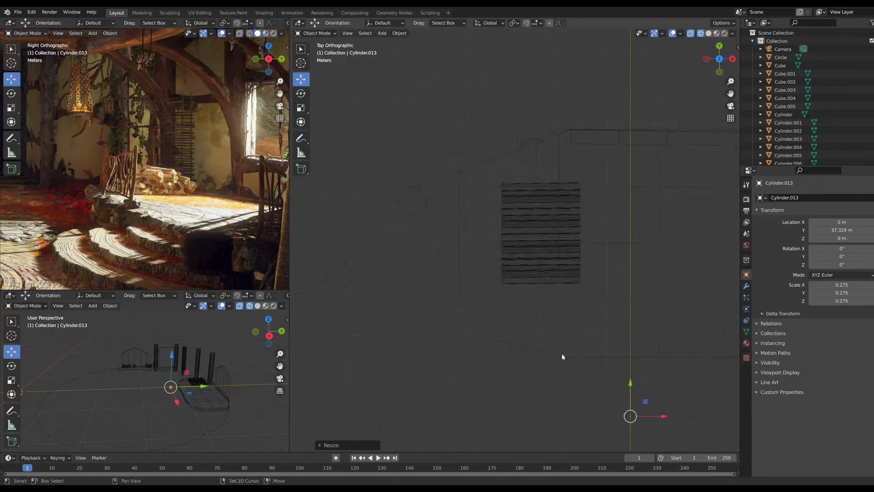
left_click_drag(629, 382, 477, 179)
left_click(301, 108)
scroll(489, 202, "up", 3)
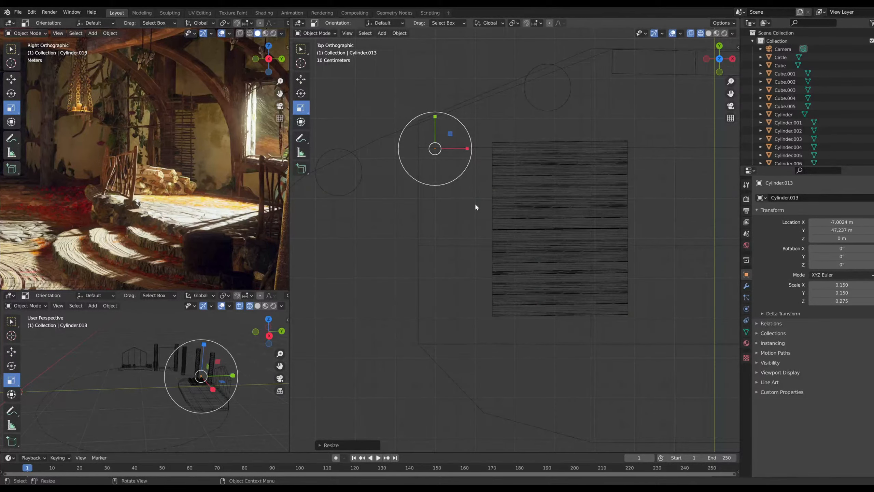
Paste copies of the small post and move them along Y to space three posts along the platform edge beside the logs
key("ctrl+v")
left_click(301, 80)
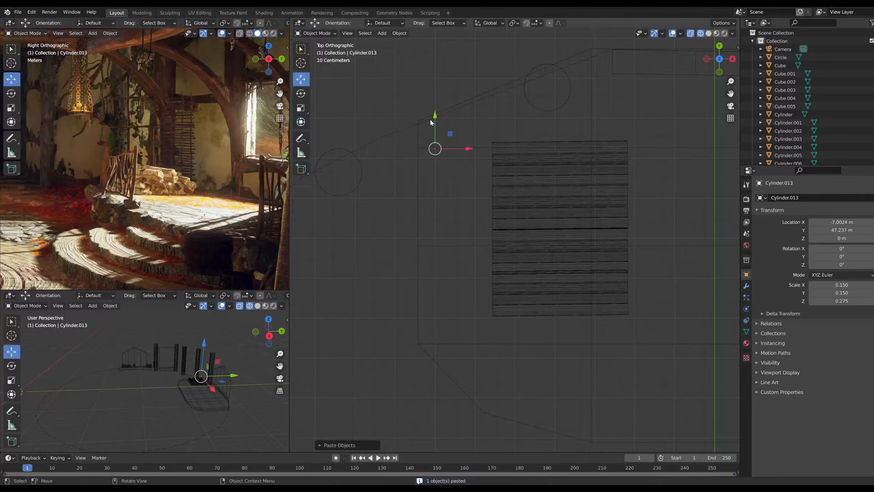
left_click_drag(434, 119, 432, 220)
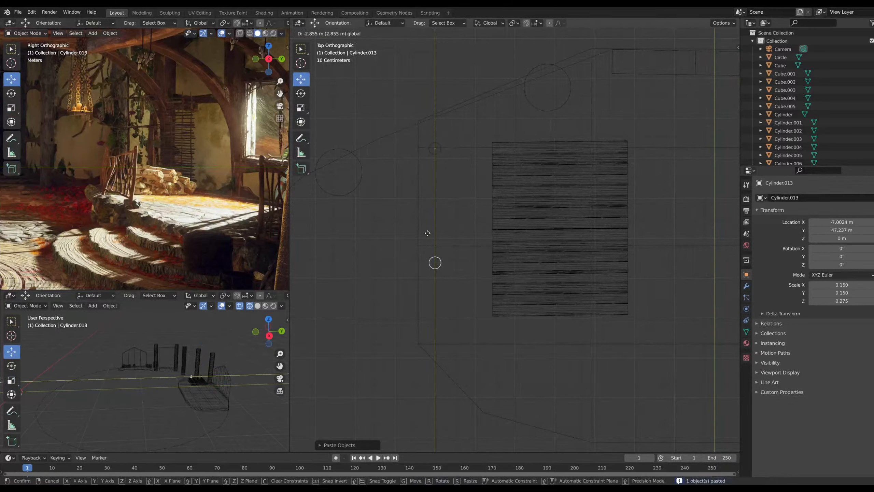
left_click_drag(423, 215, 559, 361)
Move the next post copy along X and Y to the platform's front edge, at about X -4.24 m, Y 40.90 m
key("x")
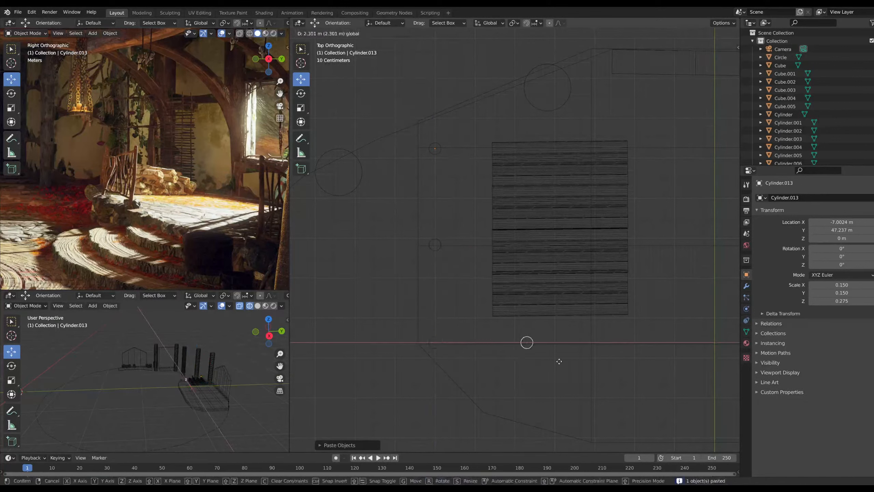
left_click(578, 361)
left_click_drag(548, 315, 532, 385)
Paste another post copy and move it along the front edge to about X -2.01 m, Y 40.24 m
middle_click_drag(557, 369, 406, 265, "shift")
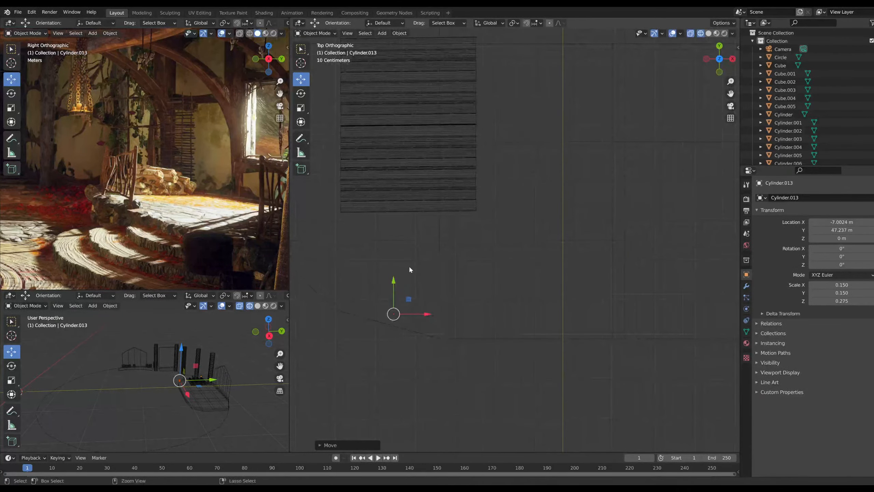
key("ctrl+c")
key("ctrl+v")
left_click_drag(433, 313, 562, 334)
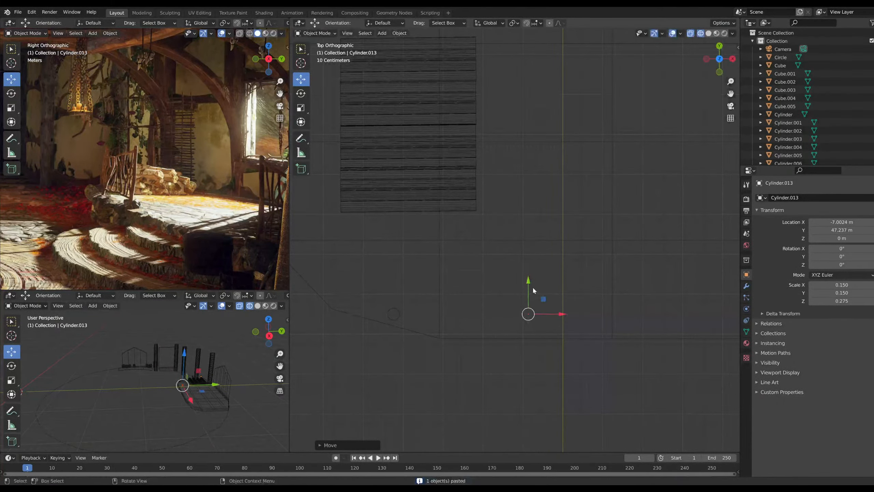
left_click_drag(532, 286, 444, 244)
Shift the fourth post closer to the platform's angled front corner, to about X -5.02 m, Y 40.78 m
scroll(594, 335, "down", 6)
scroll(549, 285, "up", 2)
scroll(548, 286, "up", 2)
left_click(443, 281)
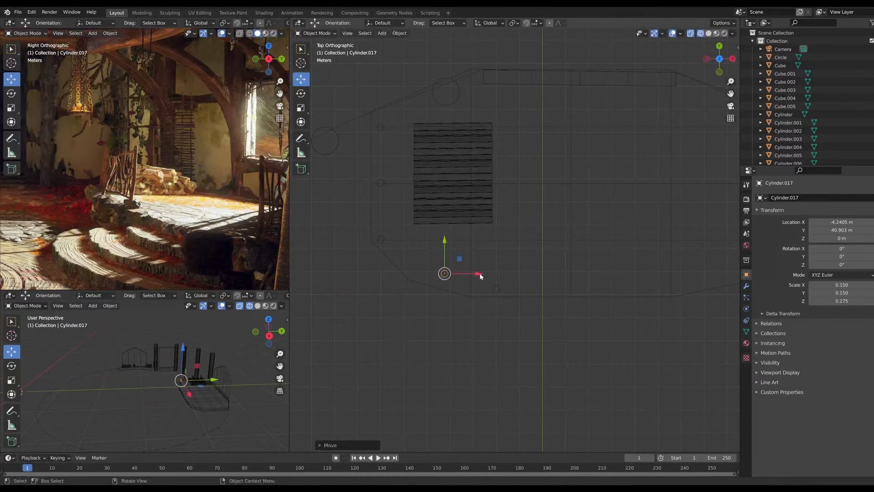
left_click_drag(481, 276, 466, 276)
left_click_drag(434, 242, 433, 247)
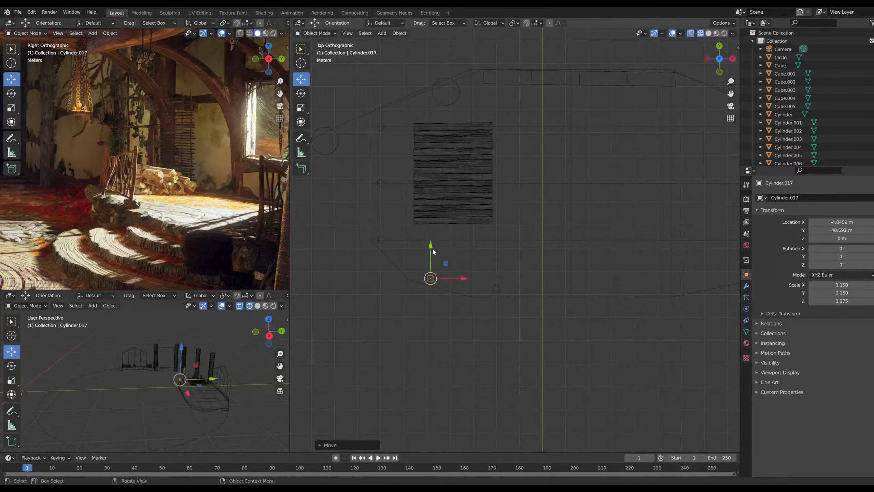
left_click_drag(465, 281, 461, 279)
left_click_drag(427, 248, 427, 246)
Join the five small posts along the platform edge into one object
middle_click_drag(586, 289, 527, 315, "shift")
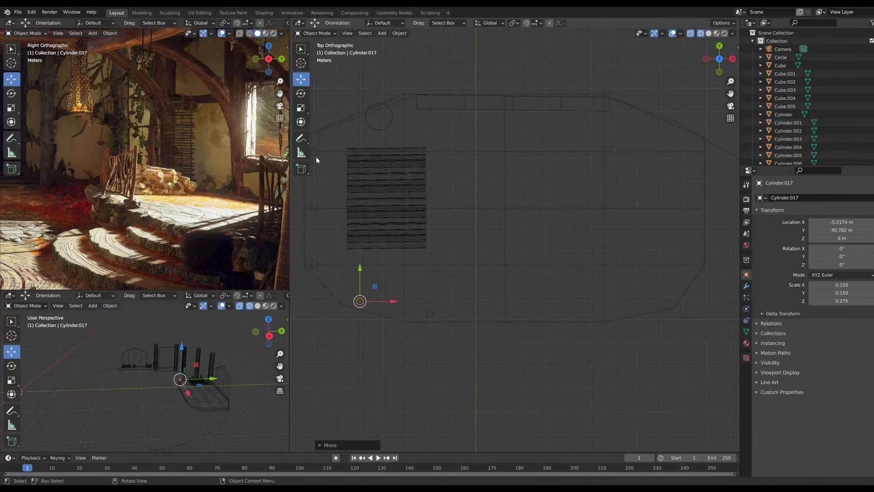
left_click(314, 207)
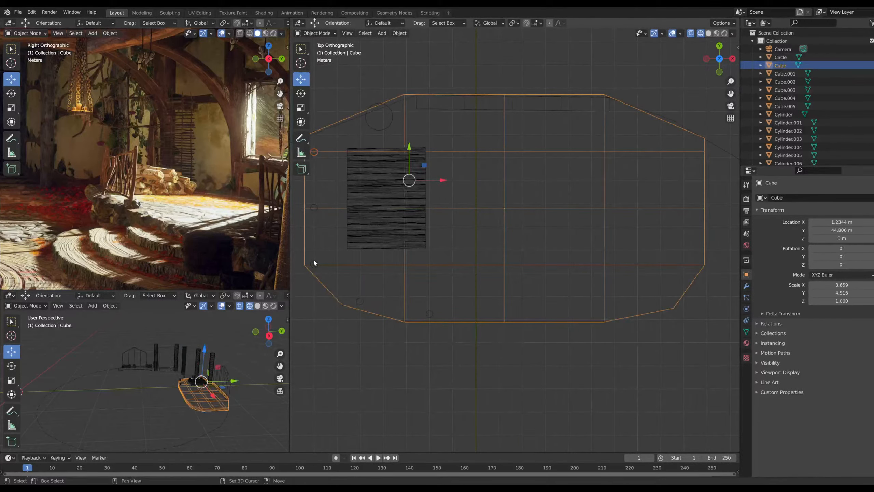
left_click(314, 208)
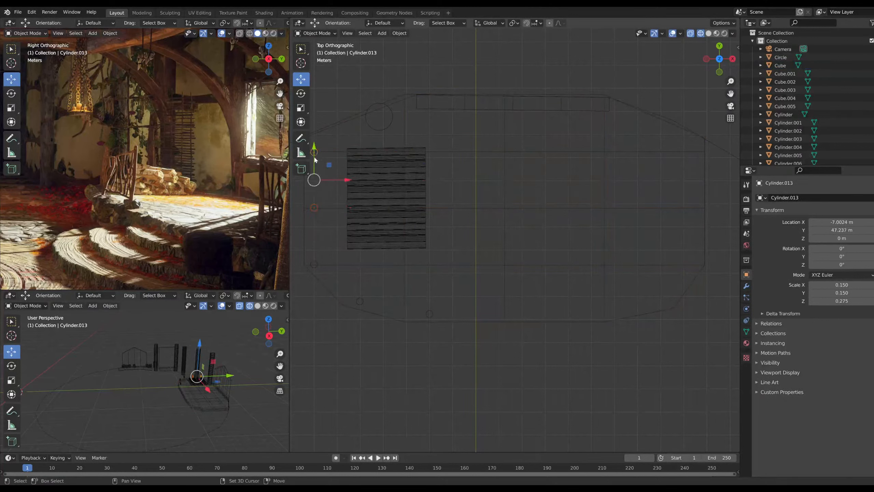
left_click(315, 265, "shift")
left_click(359, 299, "shift")
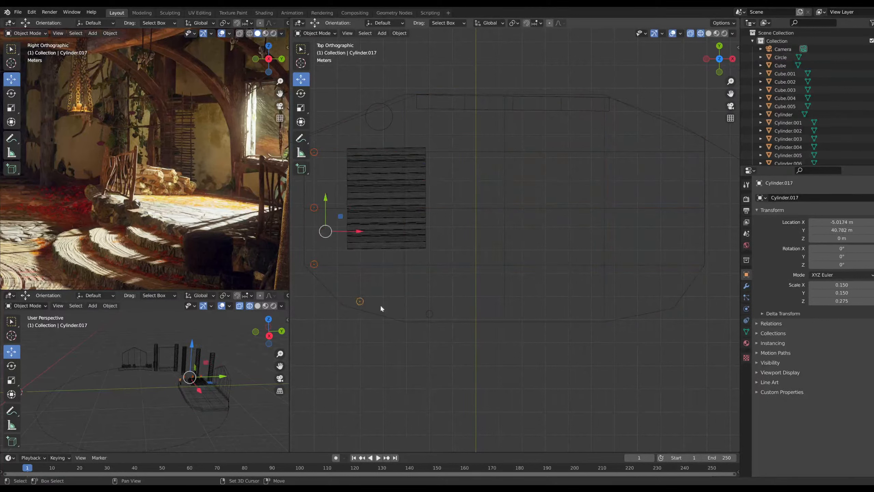
left_click(429, 314, "shift")
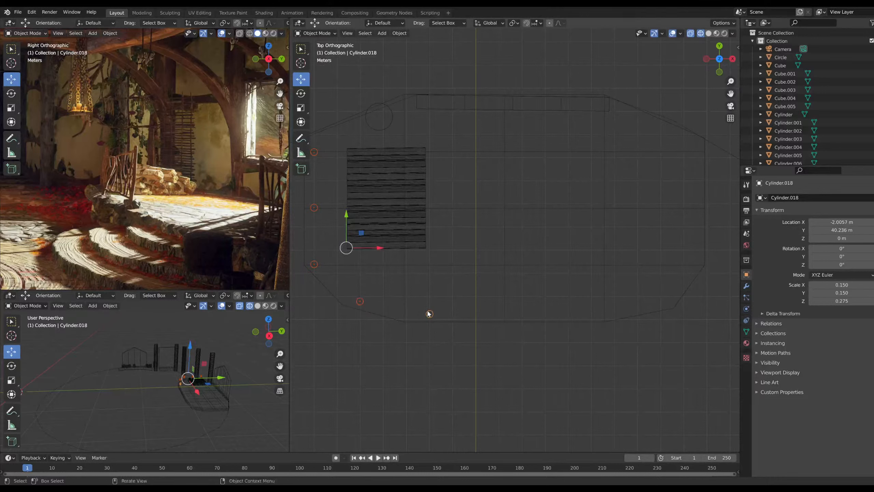
right_click(428, 314)
left_click(417, 312)
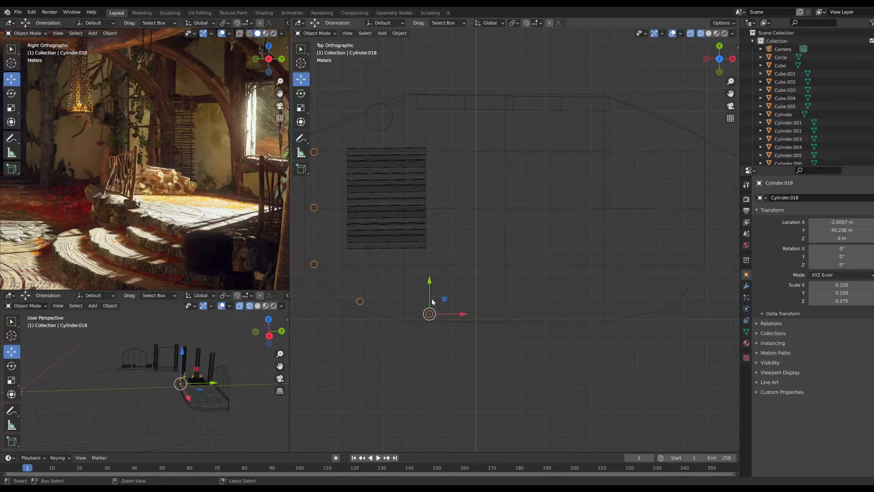
Paste a copy of the joined posts and move it along X toward the opposite end of the platform
key("ctrl+c")
key("ctrl+v")
key("g")
key("x")
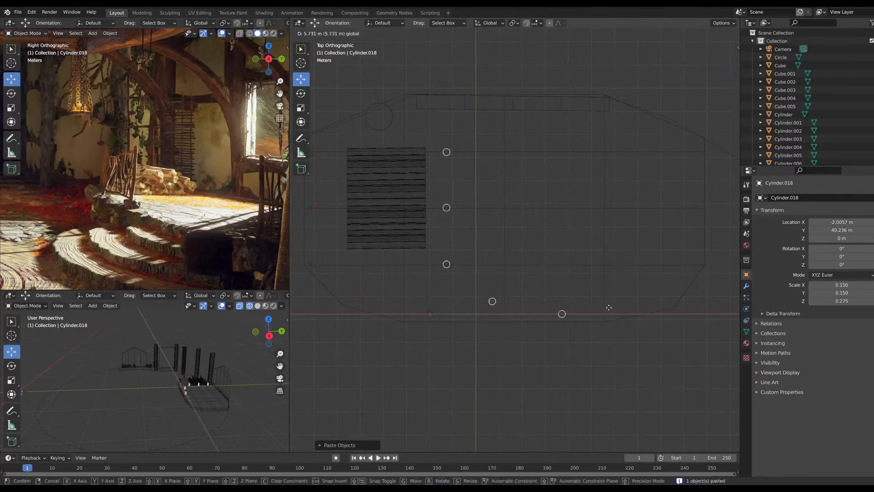
left_click(668, 304)
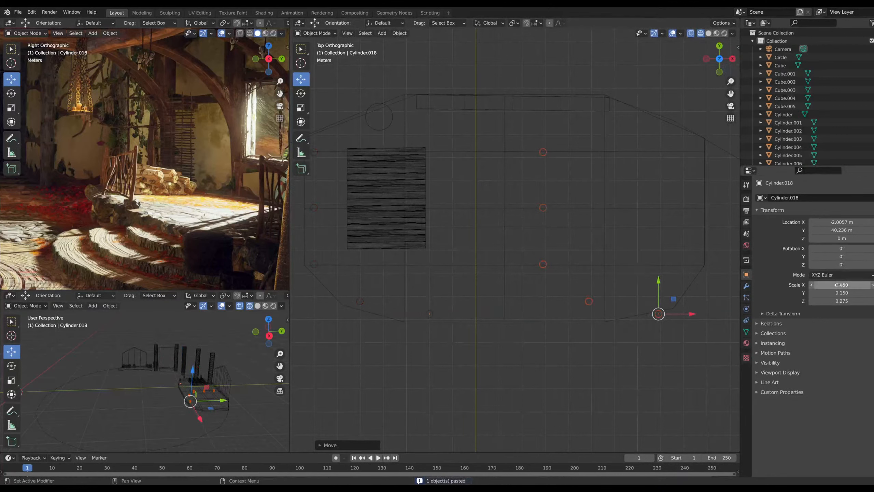
left_click_drag(832, 229, 838, 230)
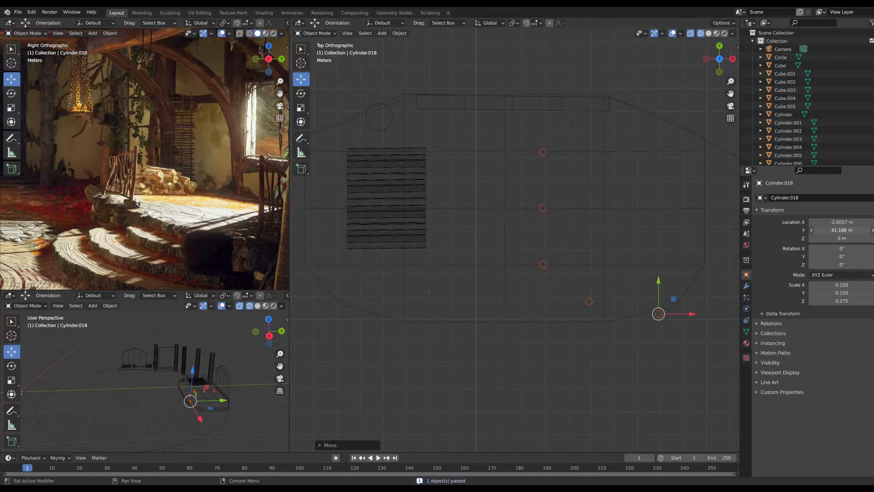
key("ctrl+z")
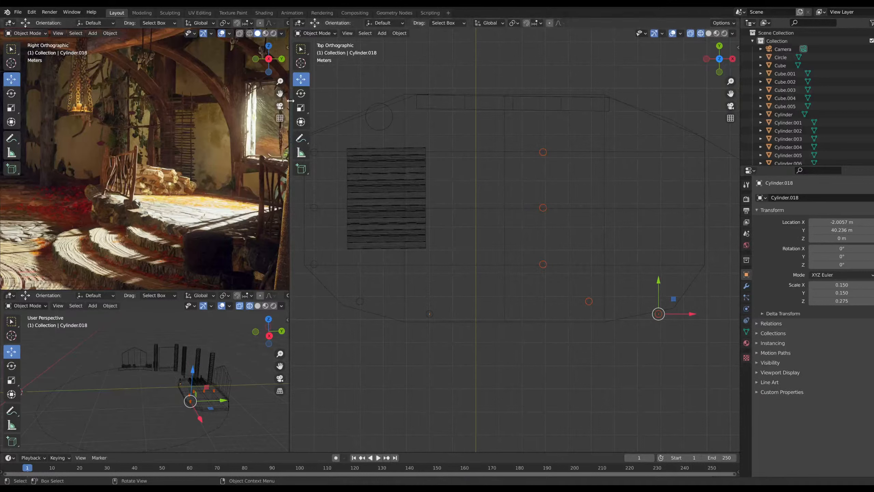
Rotate the copied posts half a turn about Y and move them along X to line the platform's opposite edge
left_click(301, 93)
left_click_drag(632, 294, 727, 302)
key("ctrl+z")
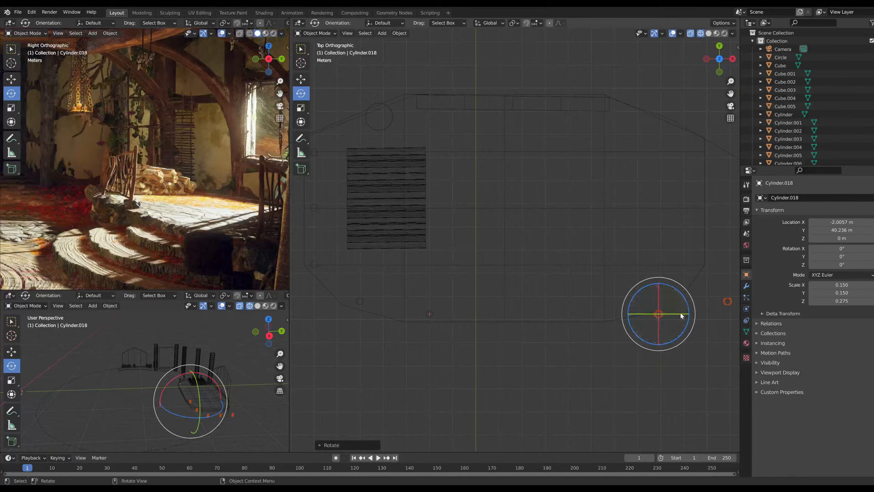
left_click_drag(679, 313, 678, 314)
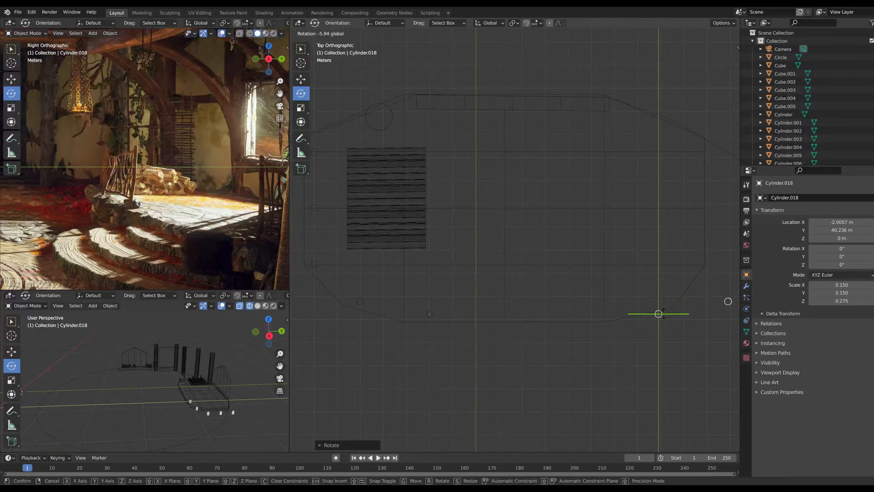
left_click_drag(665, 314, 611, 310)
left_click(303, 81)
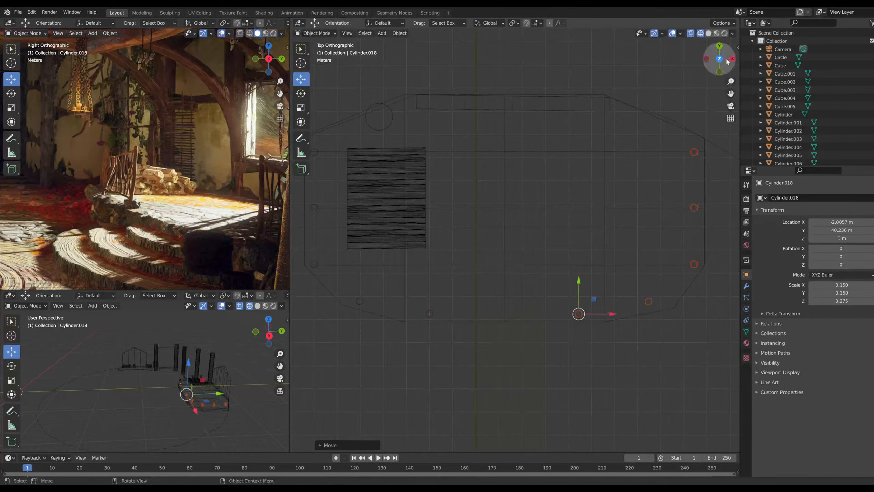
left_click(731, 59)
scroll(491, 318, "up", 2)
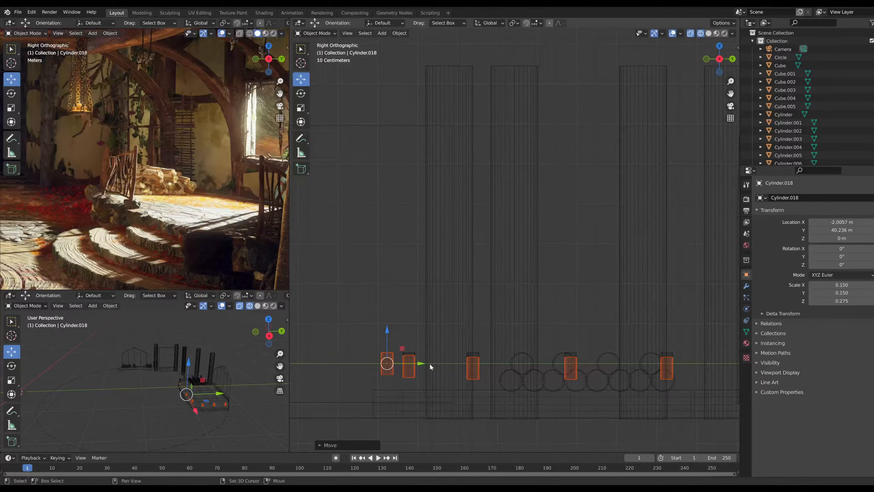
Switch to solid shading and lower both joined post groups to about Z -0.44 m, toward the platform's surface
middle_click_drag(429, 362, 486, 302, "shift")
middle_click_drag(468, 287, 576, 308)
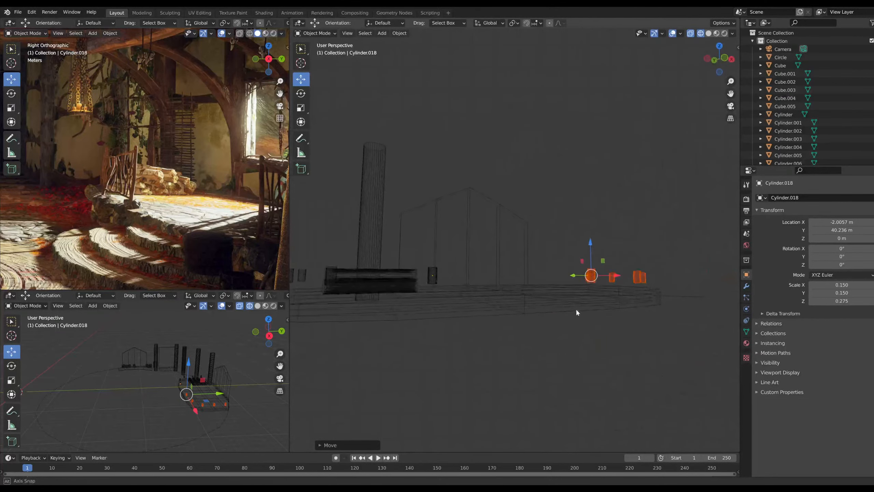
left_click(726, 57)
left_click(708, 33)
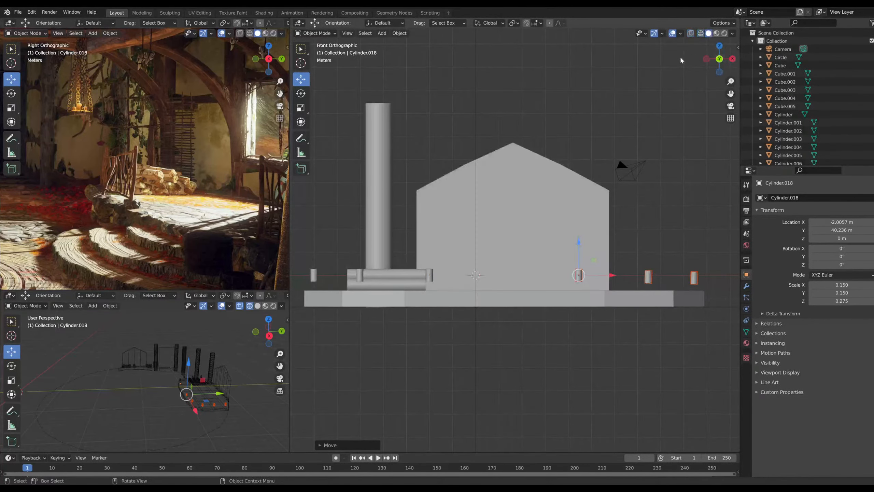
left_click(429, 275, "shift")
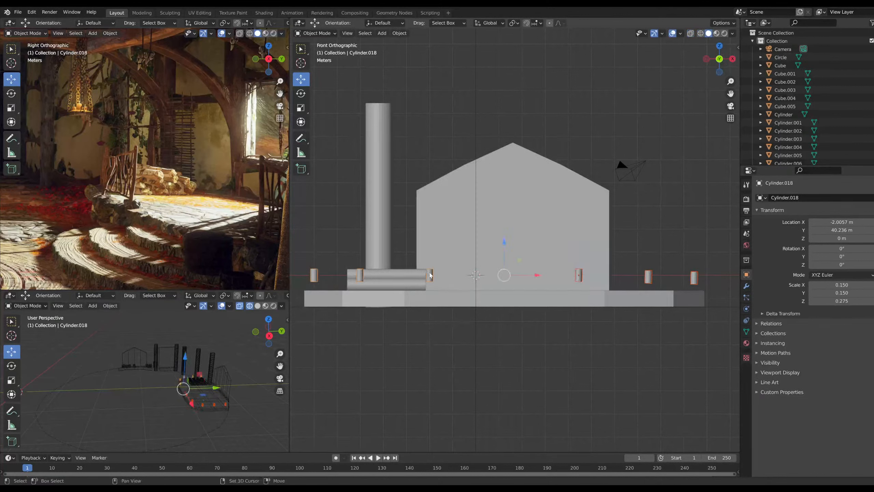
left_click_drag(505, 243, 503, 253)
Straighten the copied post group to -180° about Y and shift it slightly along X toward the platform's middle
left_click(578, 288)
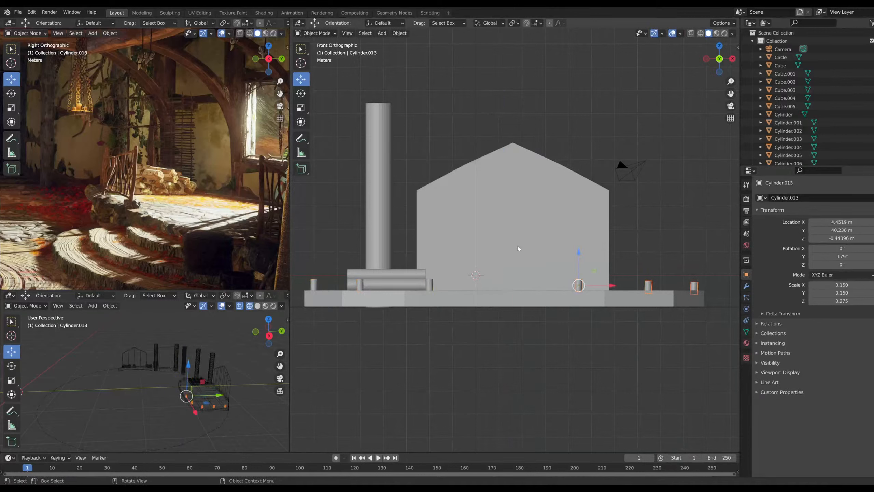
left_click(300, 96)
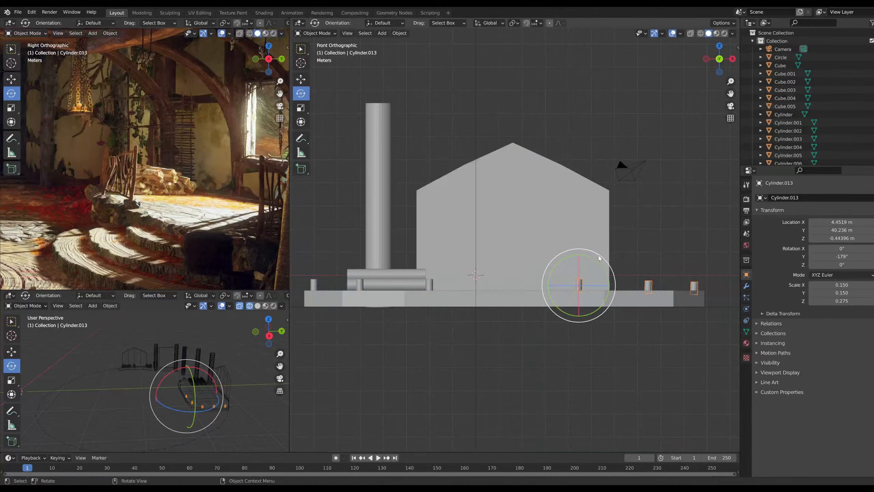
left_click_drag(599, 258, 597, 254)
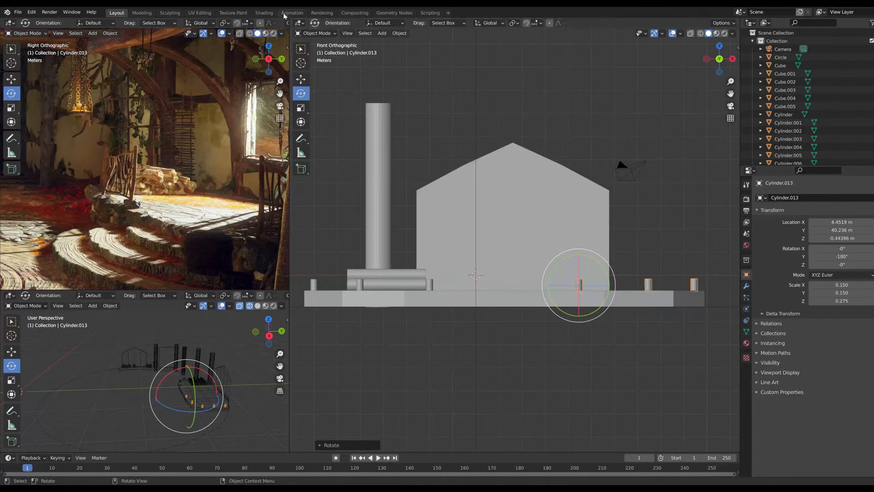
left_click(300, 78)
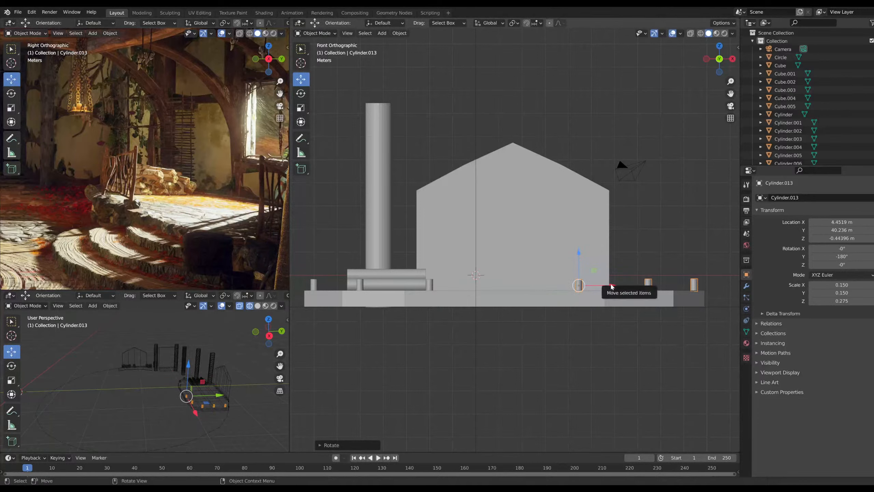
left_click_drag(614, 287, 610, 287)
Stretch both post groups to a Z scale of about 0.545 and raise them to about Z -0.18 m
middle_click_drag(733, 334, 585, 347)
left_click(461, 270, "shift")
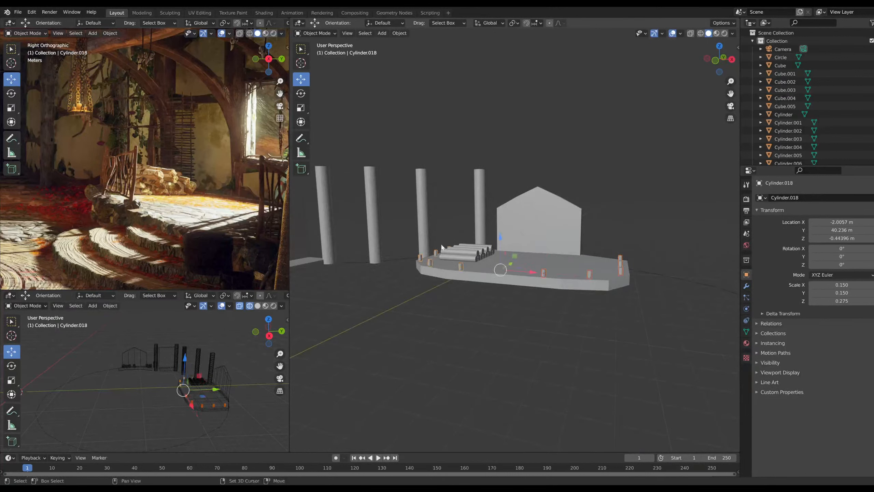
left_click(301, 107)
left_click_drag(501, 238, 501, 203)
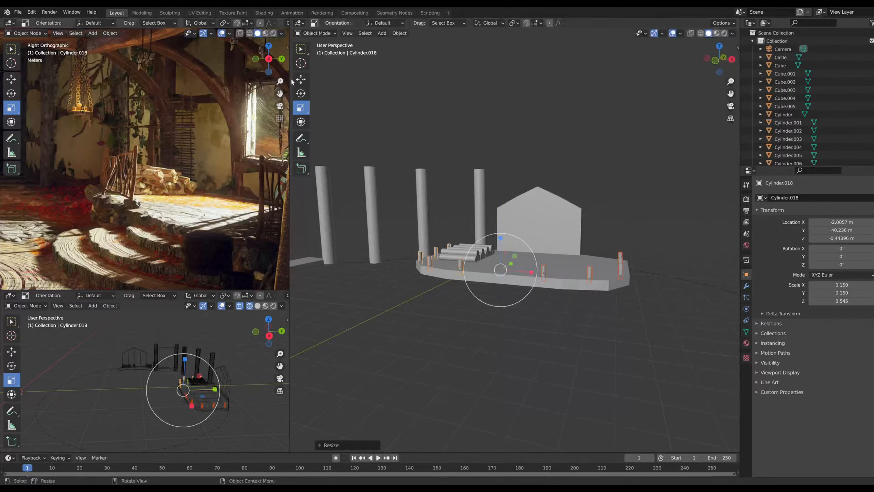
left_click(301, 79)
left_click(715, 61)
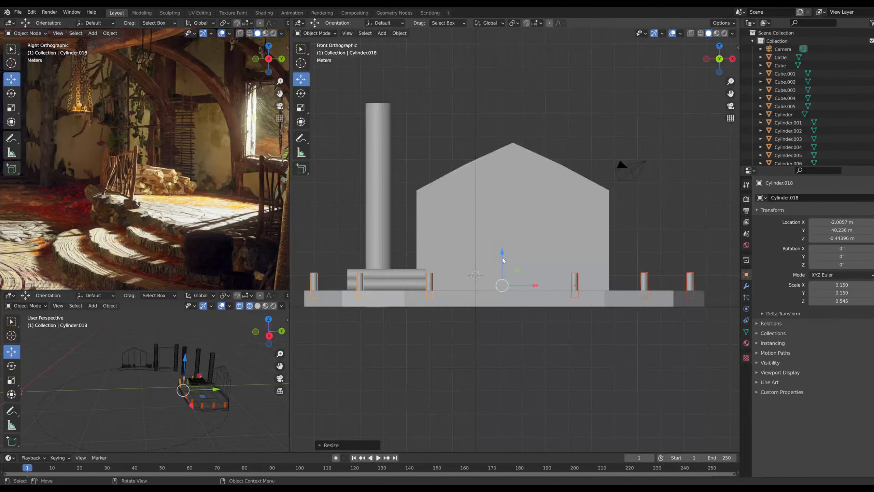
left_click_drag(503, 260, 501, 247)
middle_click_drag(500, 247, 596, 315)
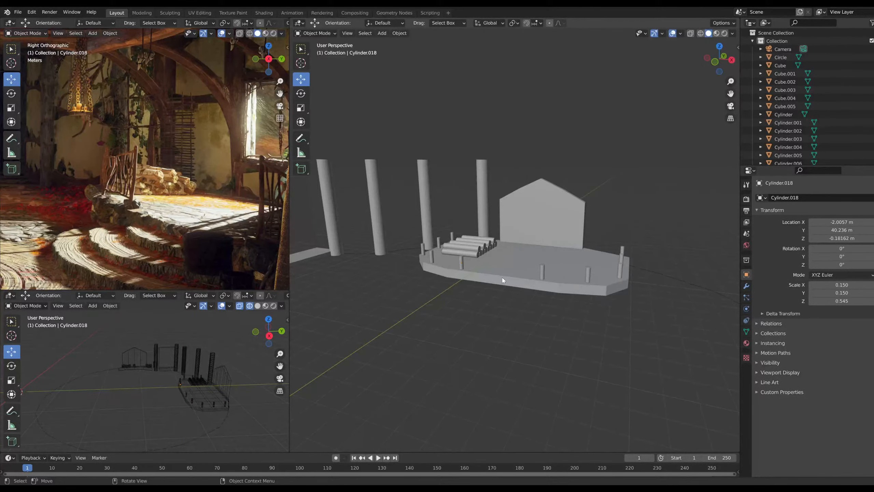
In the platform's mesh, add two single-cut edge loops across its front side, one near each of the two middle front posts
middle_click_drag(522, 272, 496, 294)
scroll(472, 327, "up", 3)
left_click(495, 294)
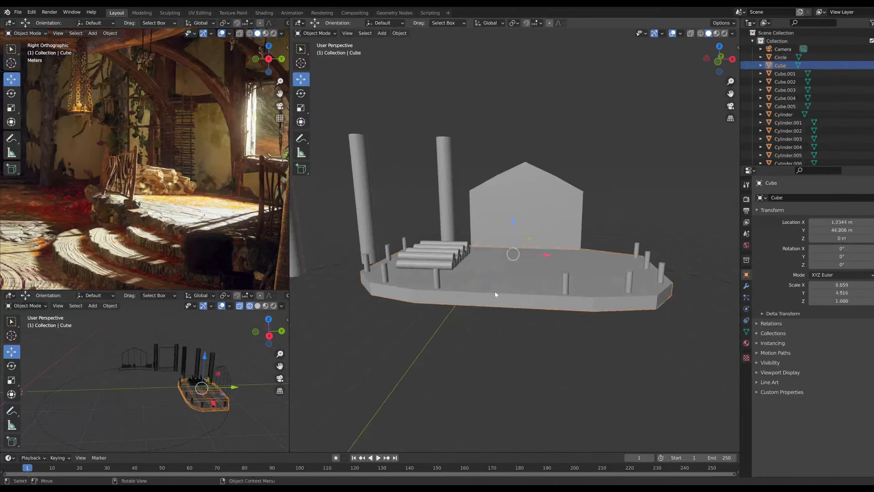
left_click(315, 33)
left_click(323, 52)
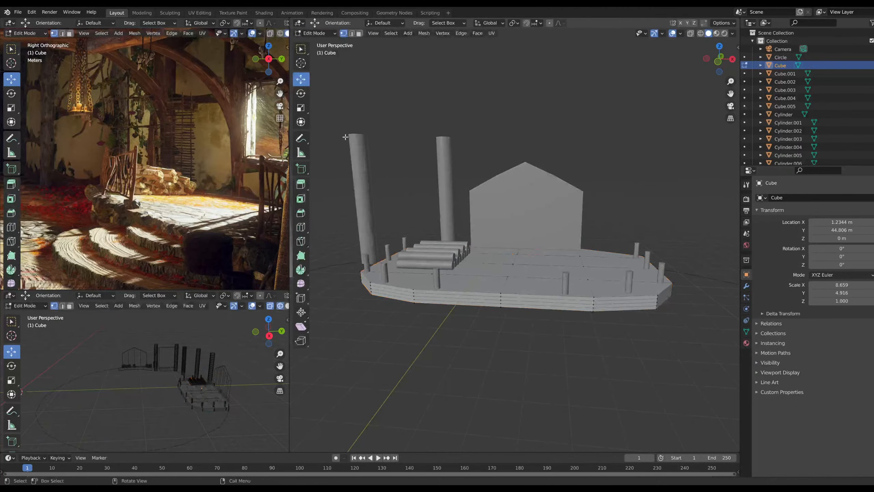
scroll(421, 306, "up", 2)
middle_click_drag(422, 306, 431, 299)
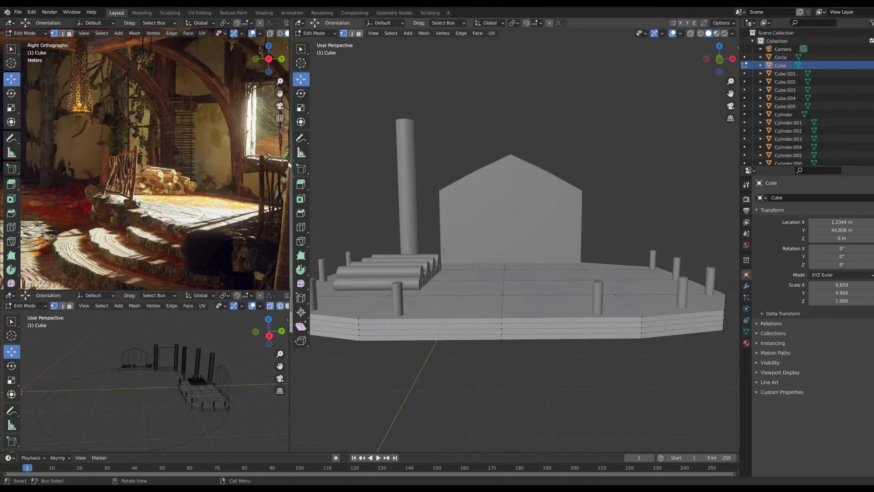
left_click(305, 224)
left_click(328, 23)
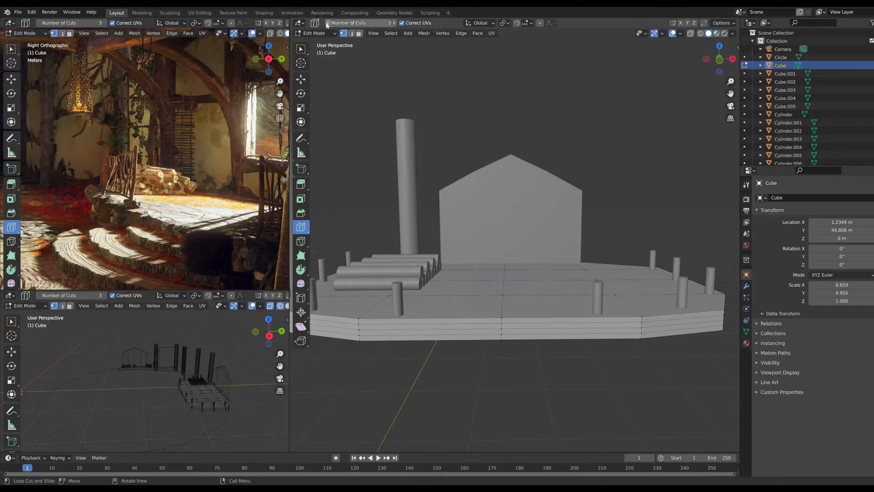
left_click(329, 23)
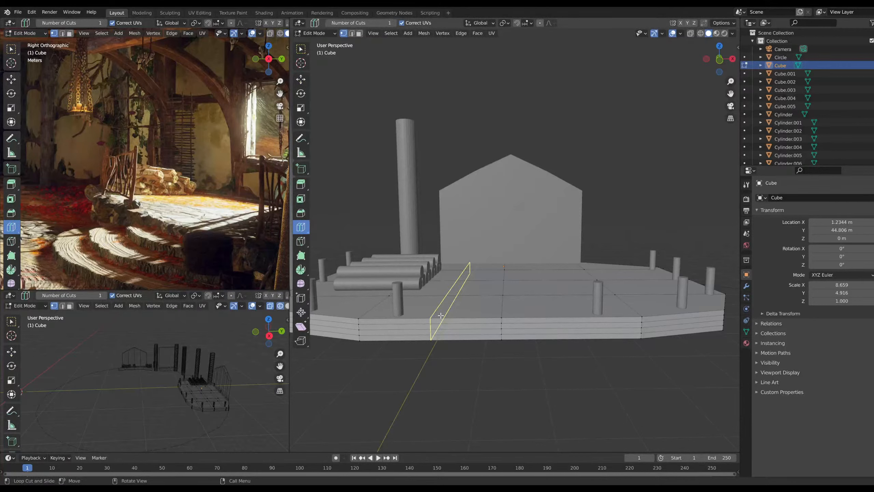
left_click(720, 59)
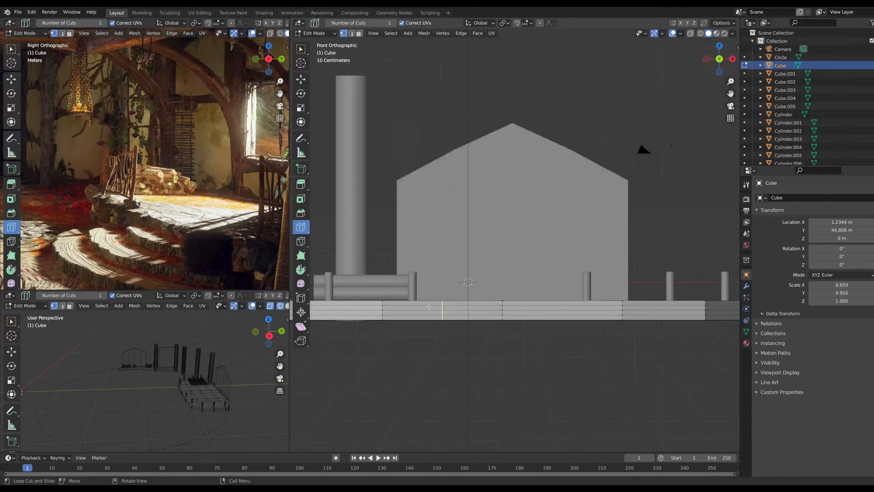
left_click_drag(437, 308, 597, 311)
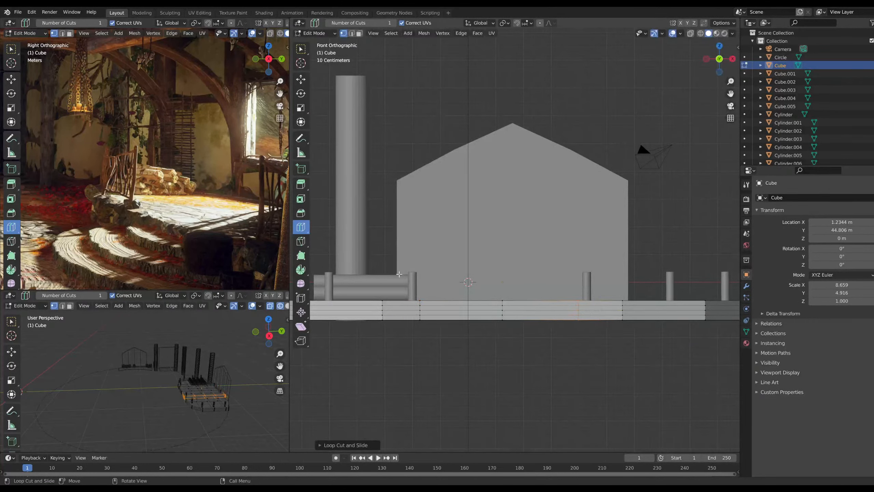
Select the two lowest faces on the platform's front side between the new edge loops
left_click(359, 34)
left_click(301, 50)
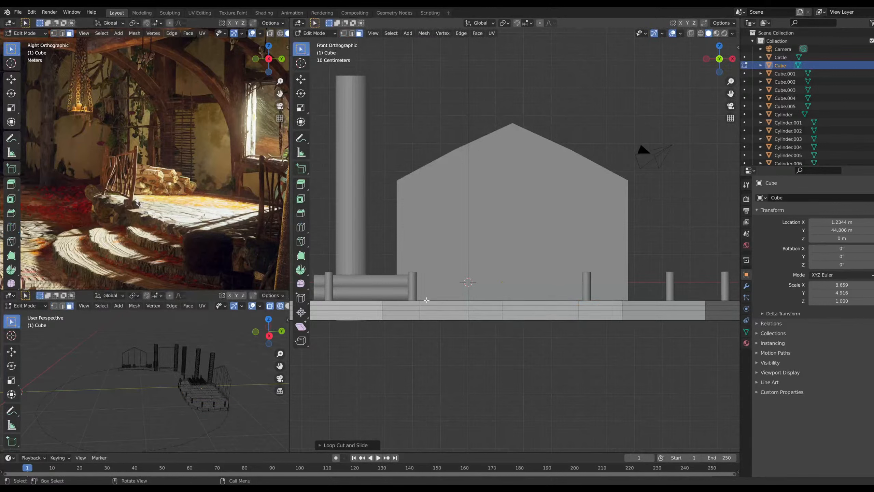
left_click(438, 316)
left_click(534, 318, "shift")
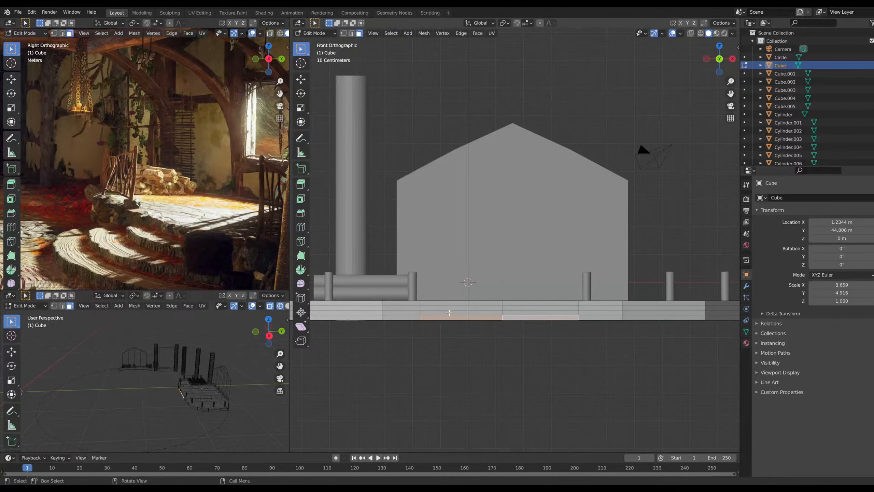
scroll(495, 334, "down", 2)
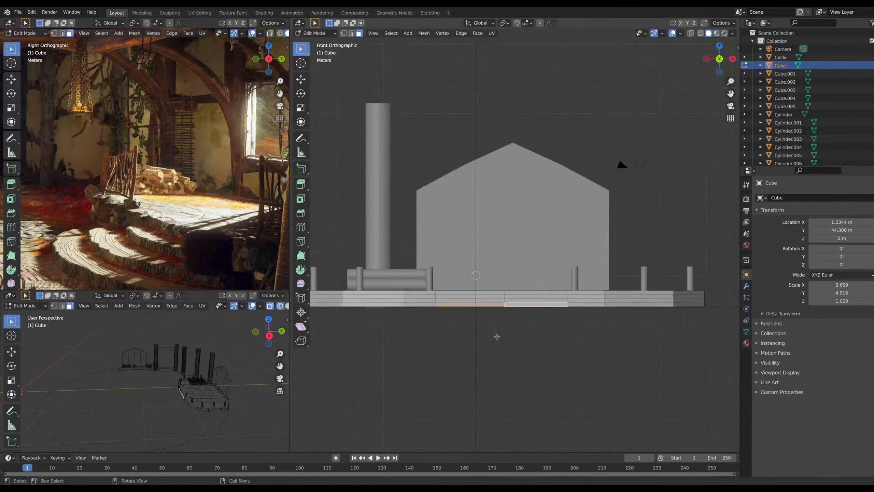
Try to extrude the two lowest front faces outward and taper their end into a step, then undo it
middle_click_drag(495, 334, 441, 353)
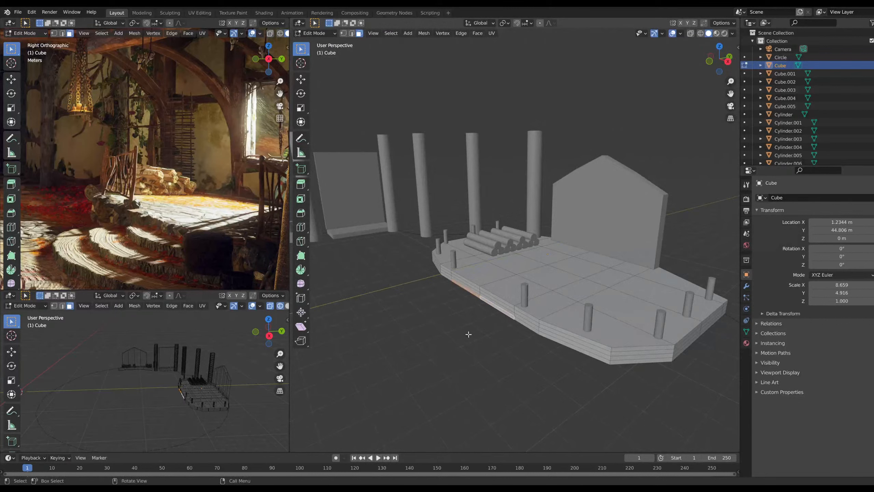
key("e")
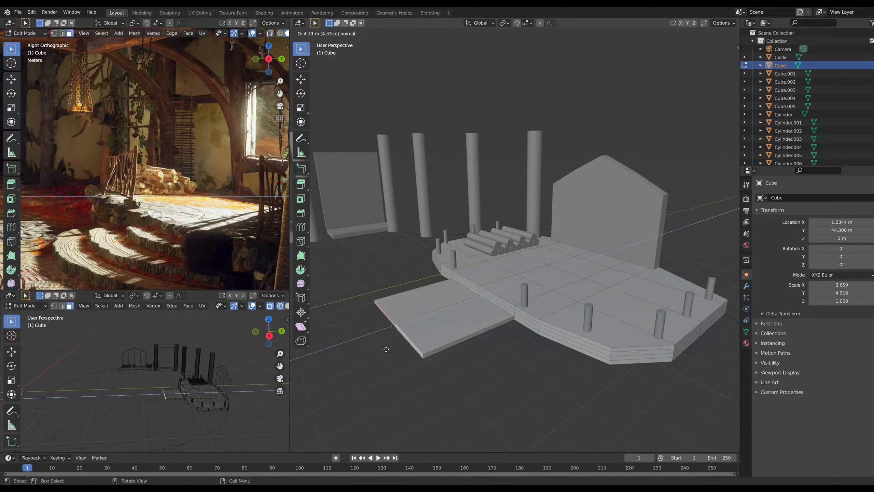
left_click(431, 333)
key("s")
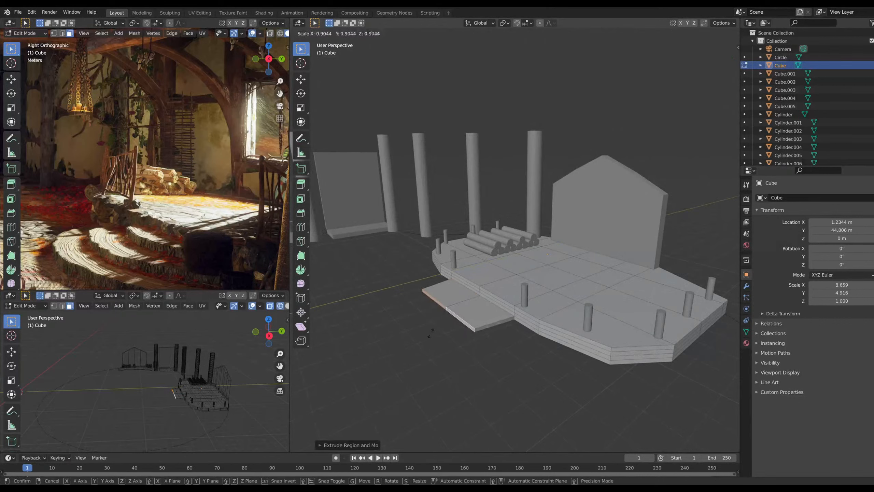
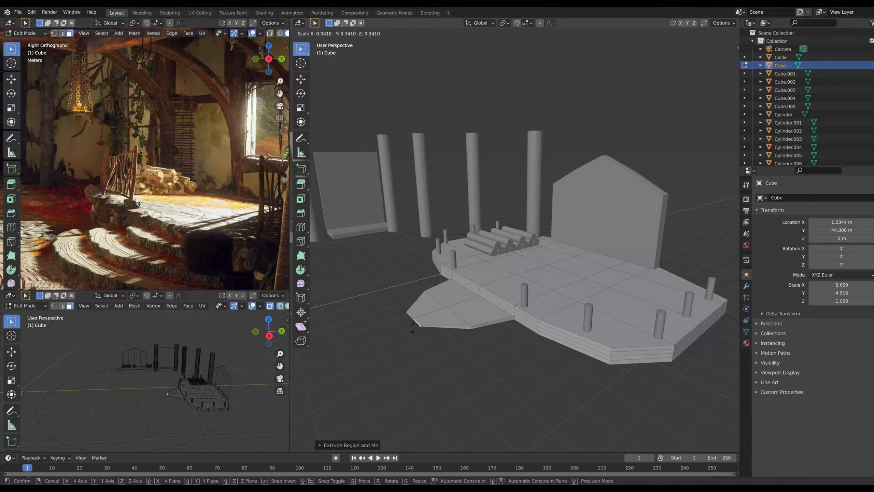
right_click(413, 328)
right_click(413, 328)
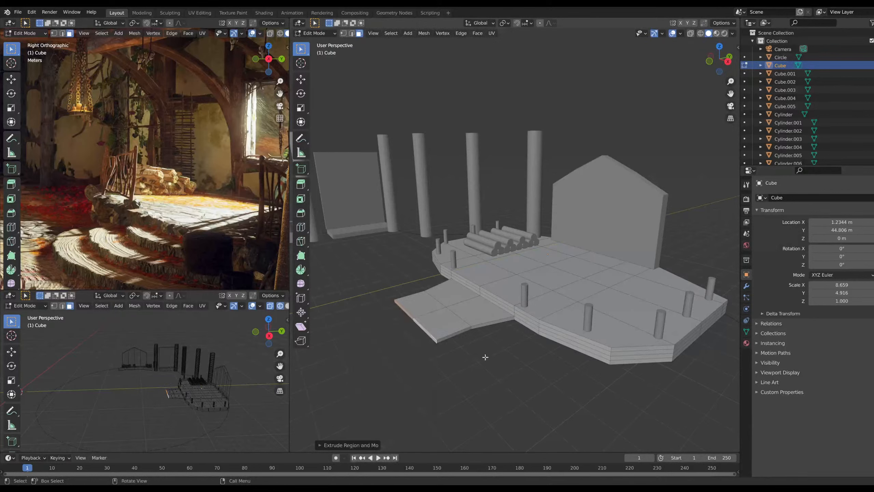
key("ctrl+z")
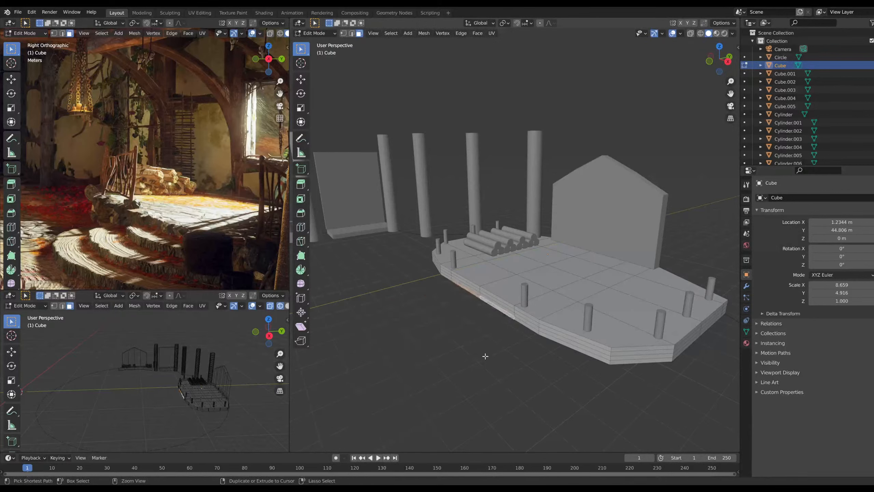
Add the neighbouring lowest faces on both sides to the selection and extrude them outward about 1.19 m
middle_click_drag(485, 356, 581, 318)
left_click(575, 314, "shift")
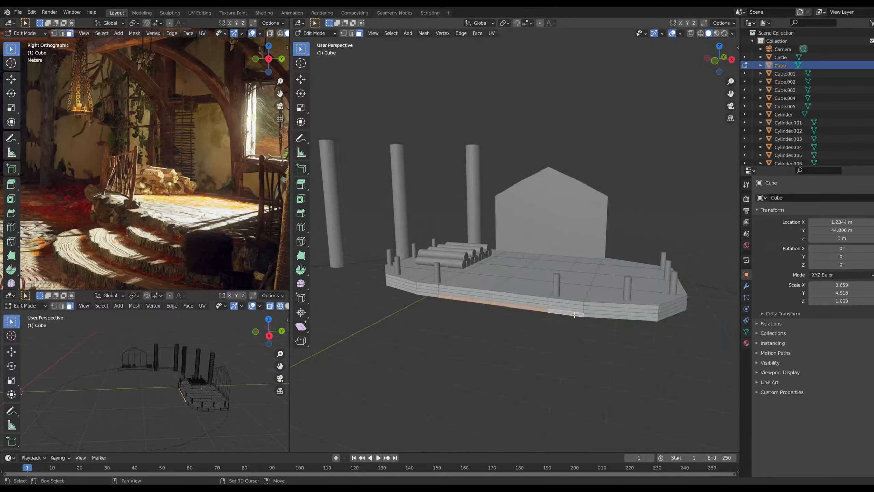
left_click(431, 297, "shift")
middle_click_drag(432, 298, 435, 343)
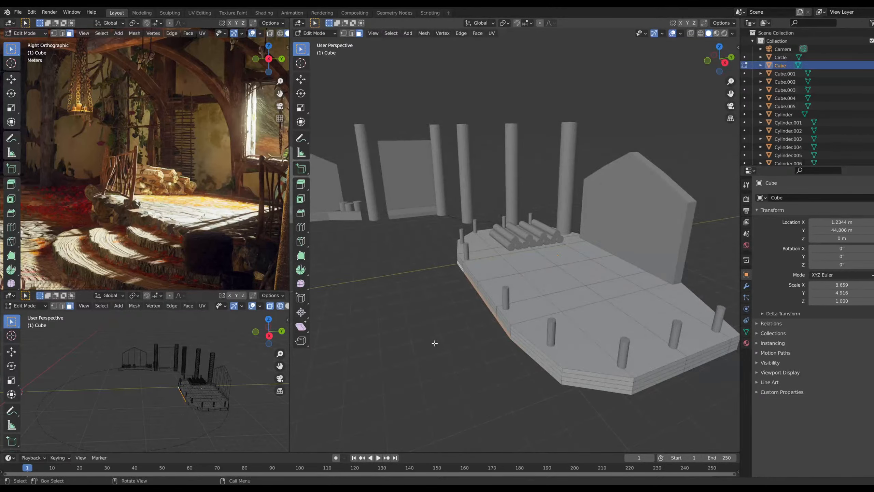
key("e")
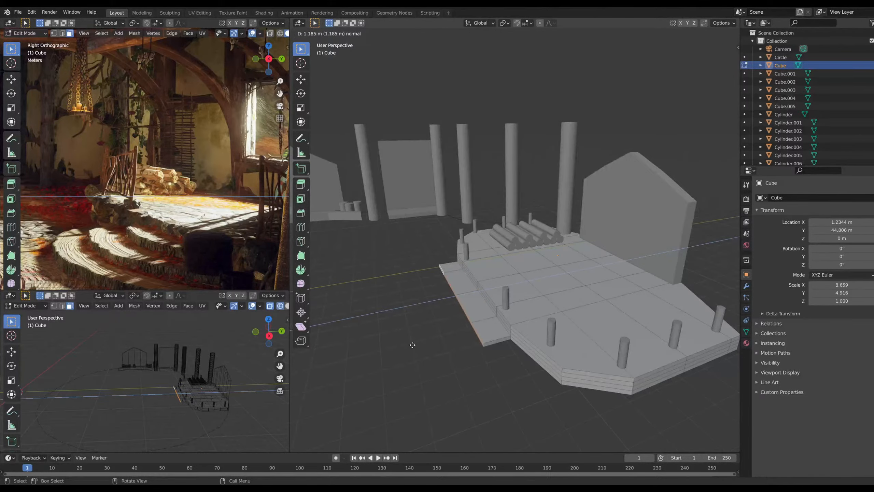
left_click(413, 344)
Narrow the extrusion's outer edge and extend it again in progressively tapered sections to form a rounded bottom step
key("s")
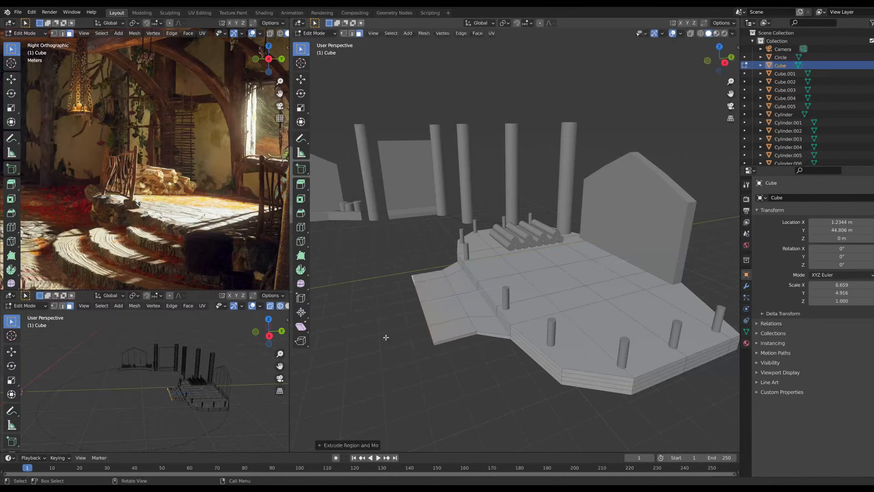
left_click(409, 312)
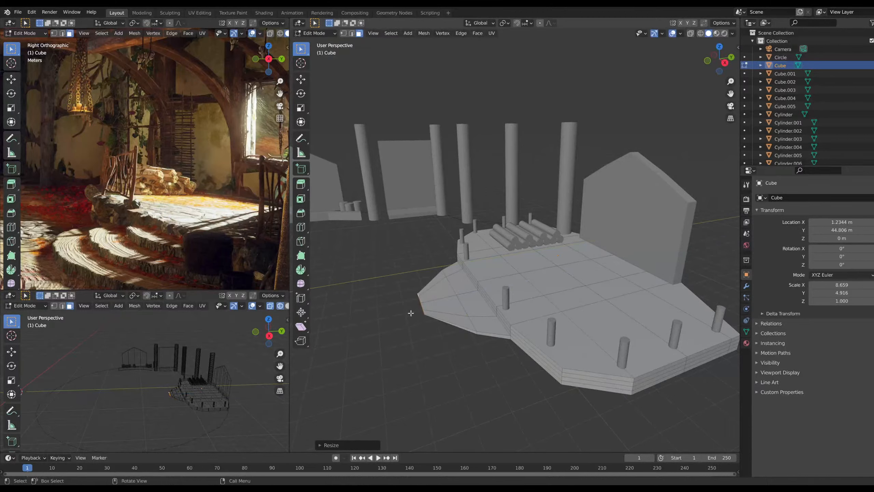
key("ctrl+z")
key("s")
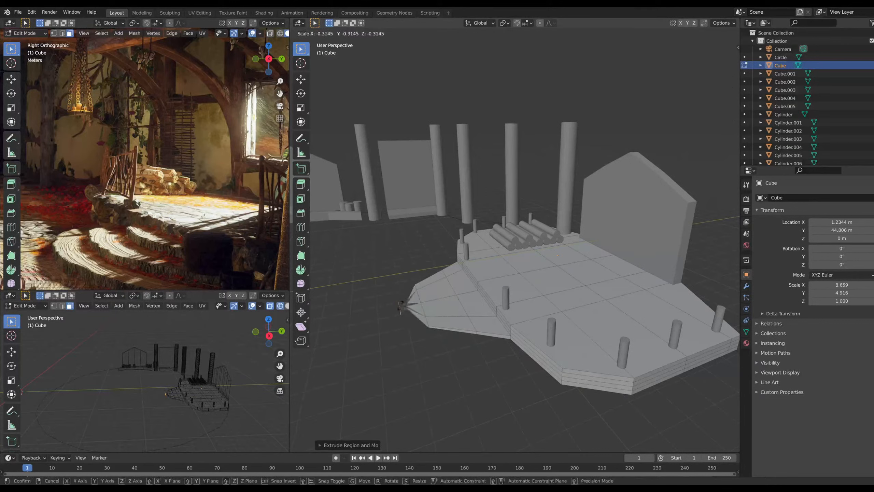
left_click(400, 309)
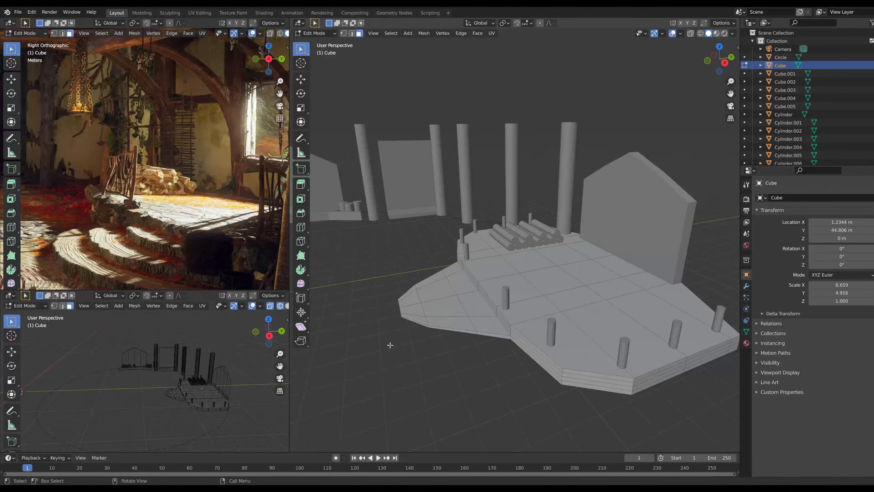
middle_click_drag(391, 346, 683, 122)
scroll(500, 297, "up", 3)
left_click(725, 61)
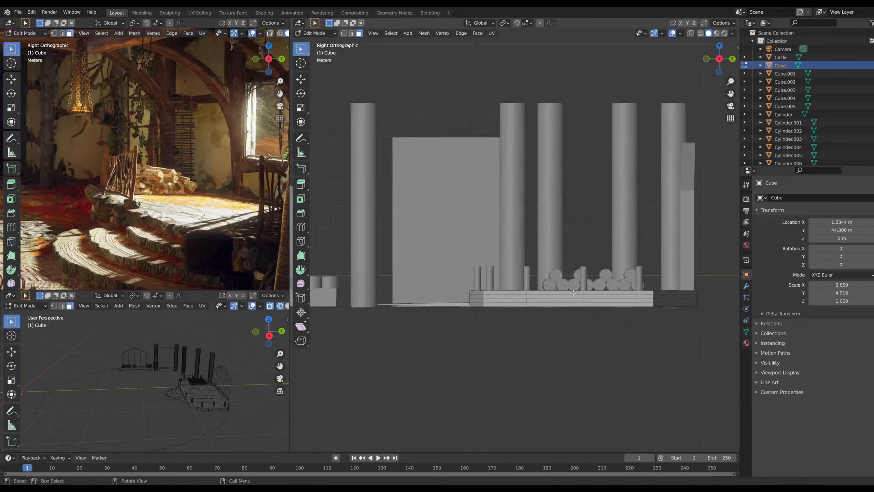
Try to extrude the four front faces directly above the rounded bottom step outward and narrow their outer edge
middle_click_drag(434, 344, 450, 286)
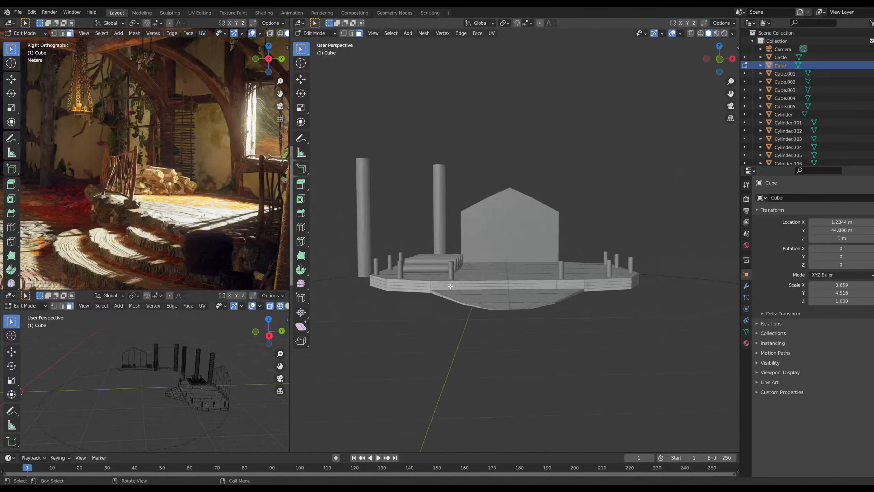
left_click(469, 288, "shift")
left_click(532, 287, "shift")
left_click(571, 289, "shift")
scroll(470, 290, "up", 2)
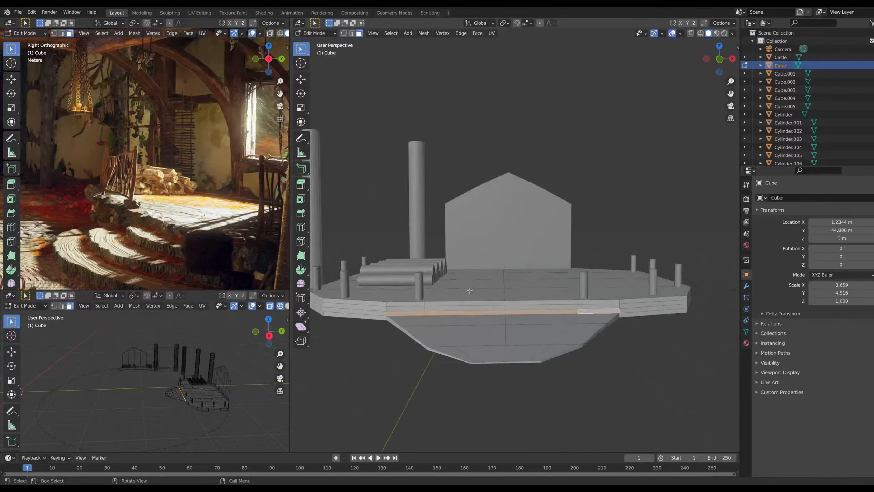
middle_click_drag(467, 303, 430, 348)
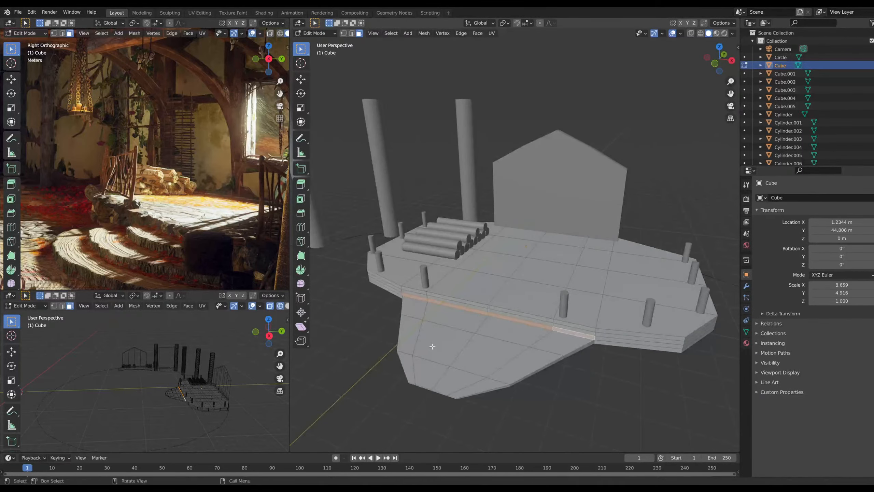
key("e")
left_click(428, 357)
key("s")
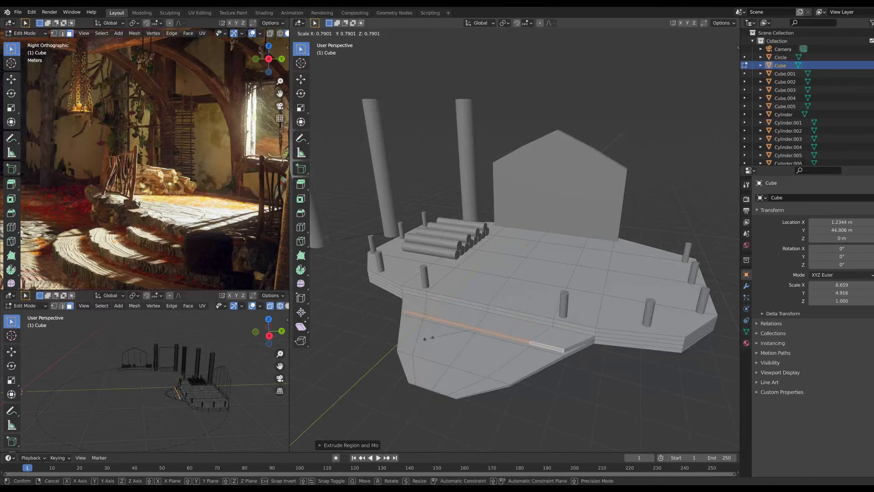
left_click(436, 348)
key("s")
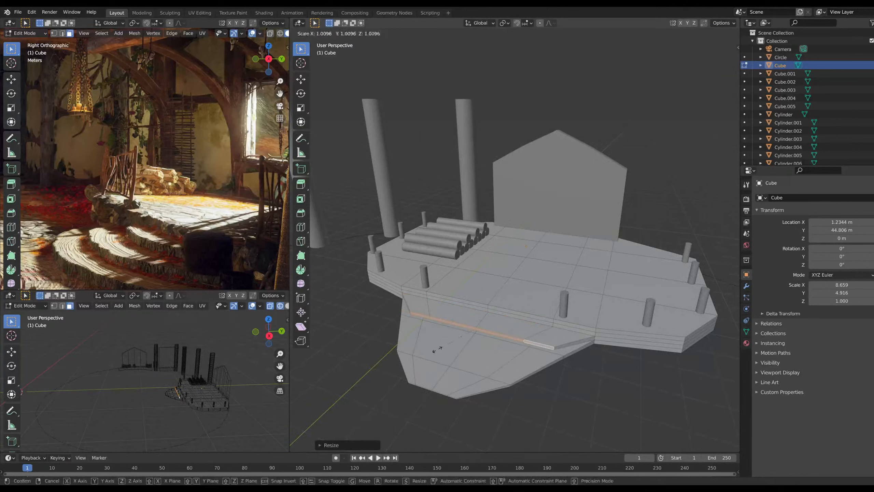
left_click(432, 340)
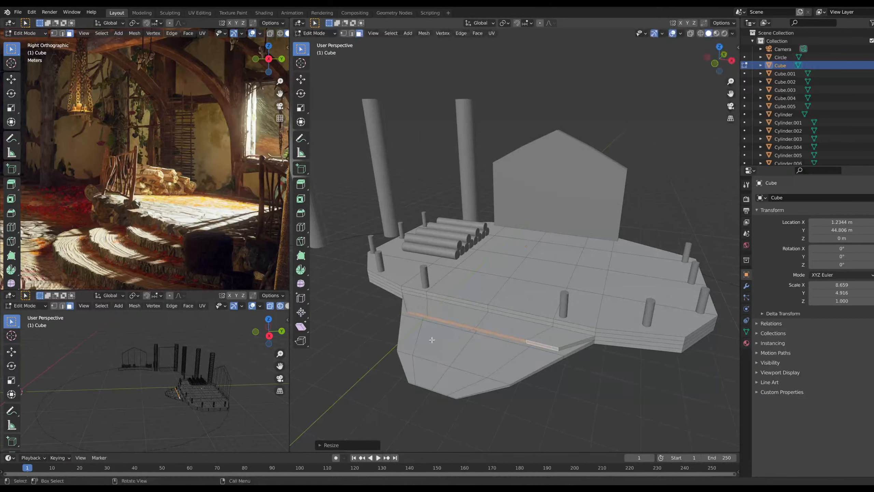
Extend the second step's outer edge in two further sections, narrowing each into a rounded shape
key("e")
left_click(418, 358)
key("s")
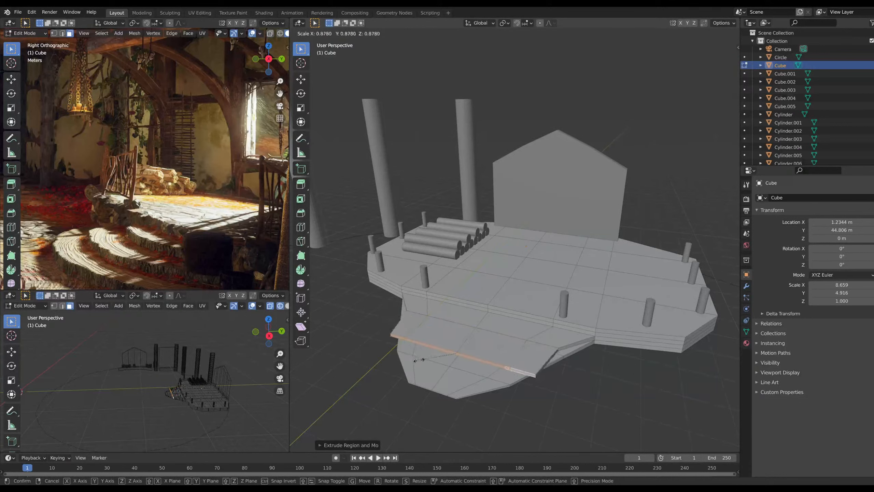
left_click(432, 362)
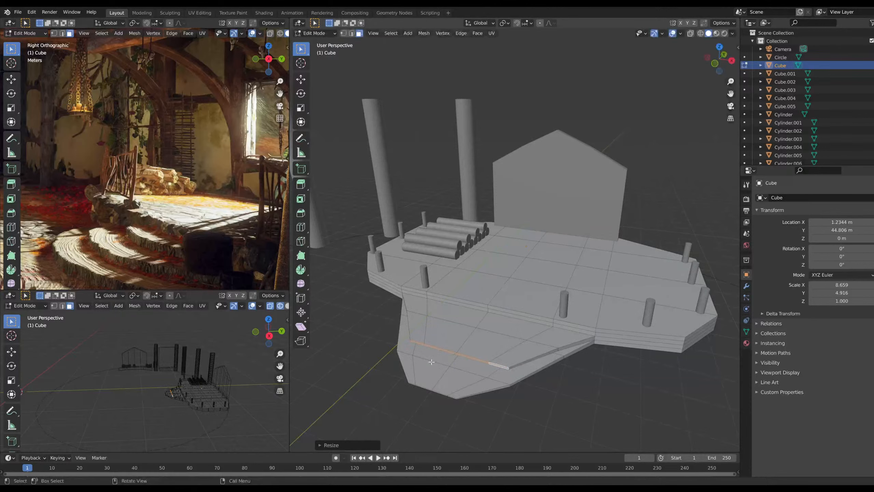
key("e")
left_click(426, 372)
key("s")
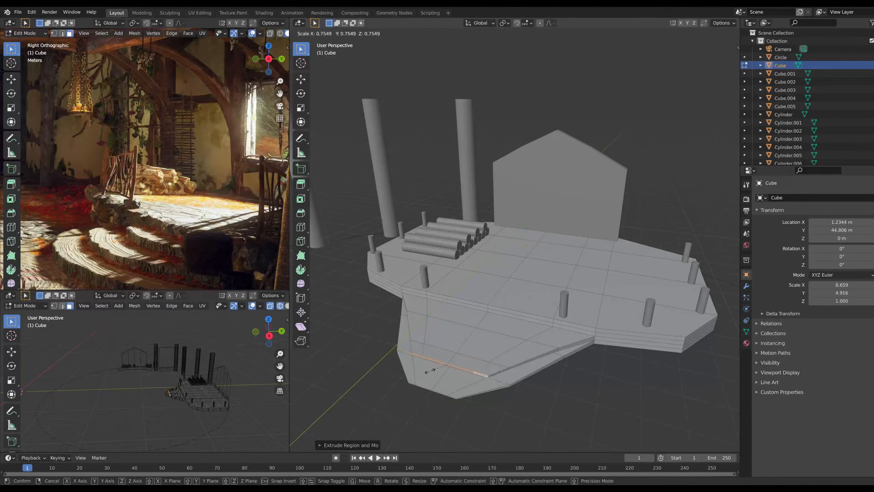
left_click(458, 372)
Select two neighbouring platform-front faces directly above the second step
middle_click_drag(476, 410, 520, 436)
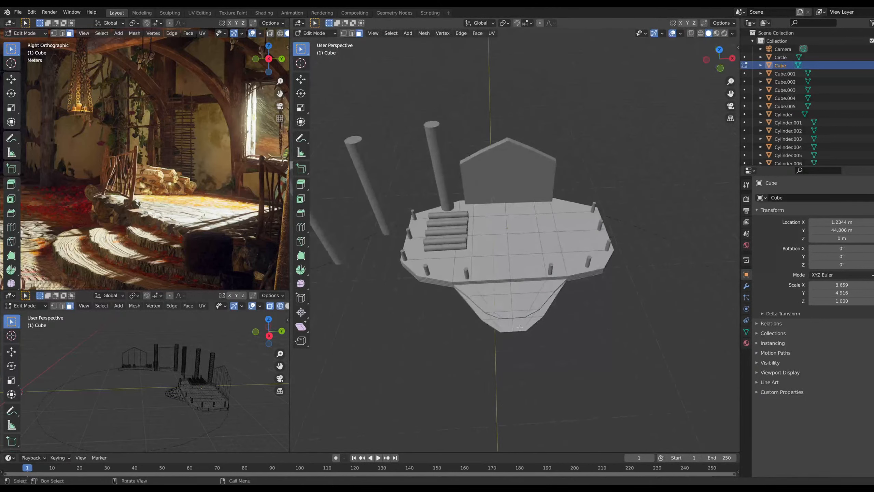
scroll(505, 344, "up", 3)
middle_click_drag(505, 344, 449, 310)
left_click(421, 293)
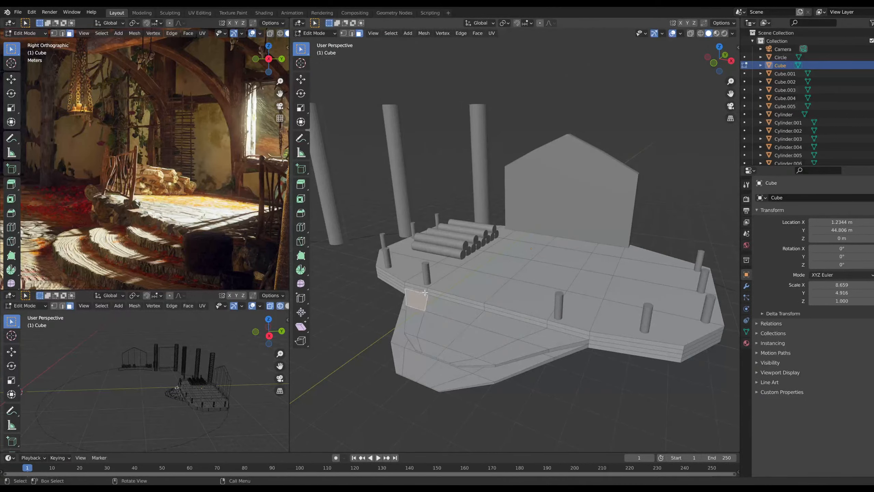
left_click(462, 303, "shift")
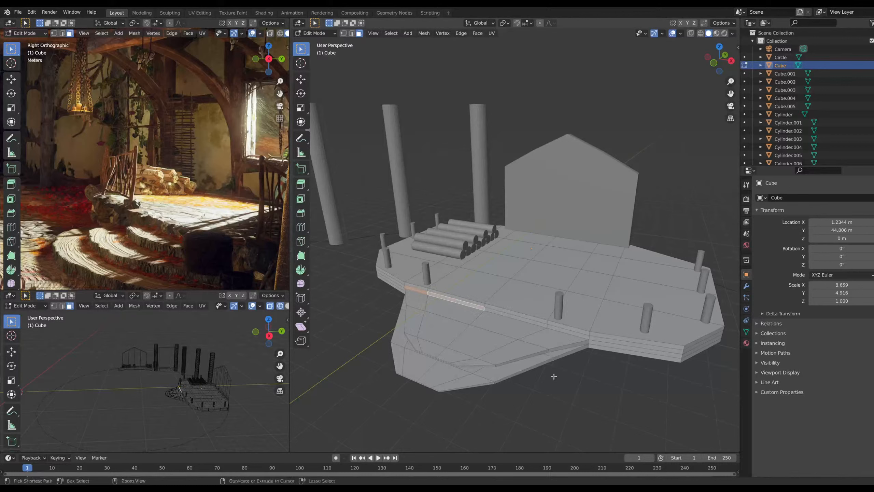
Undo the face selections and step extrusions back to the flat platform front with its lowest front faces selected
key("ctrl+z")
key("ctrl+z")
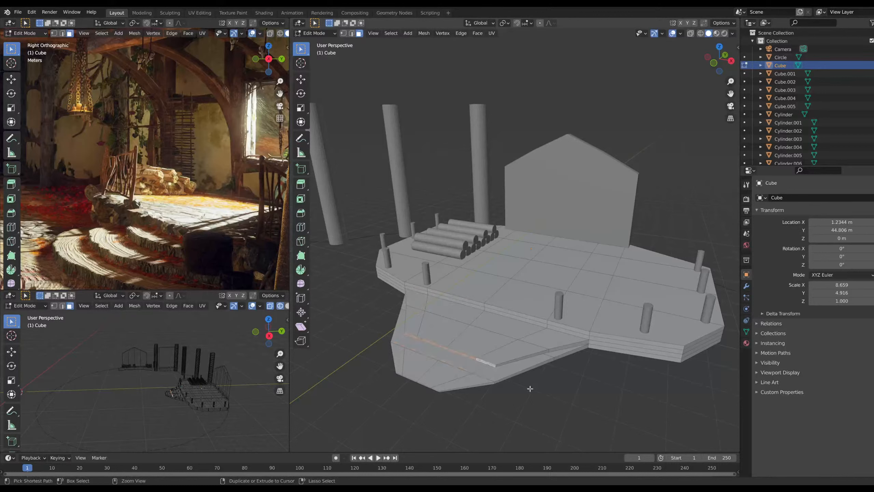
key("ctrl+z")
key("ctrl+z")
key("ctrl+z")
key("ctrl+z")
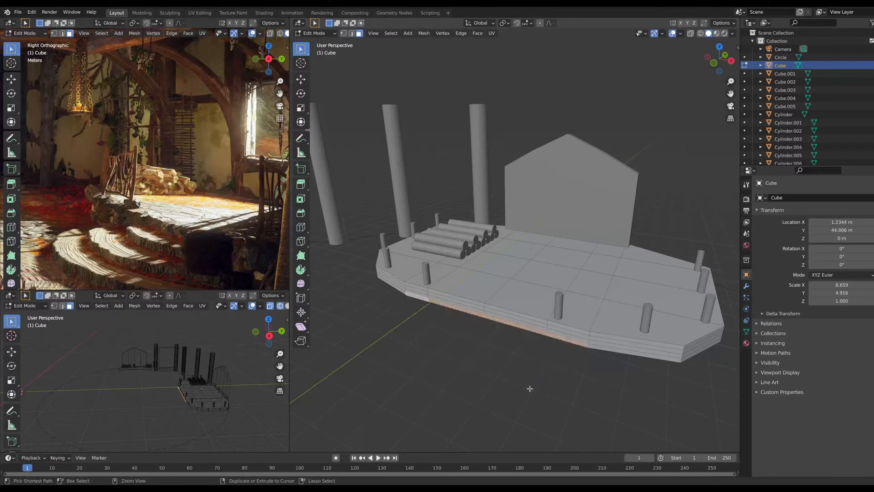
Add the front faces in the row directly above the selected lowest faces to the selection
middle_click_drag(529, 388, 387, 315)
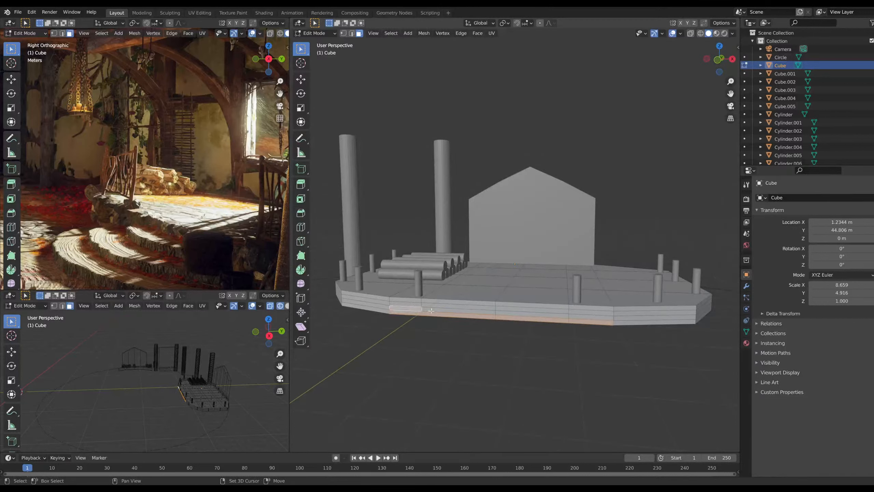
left_click(481, 312, "shift")
left_click(558, 318, "shift")
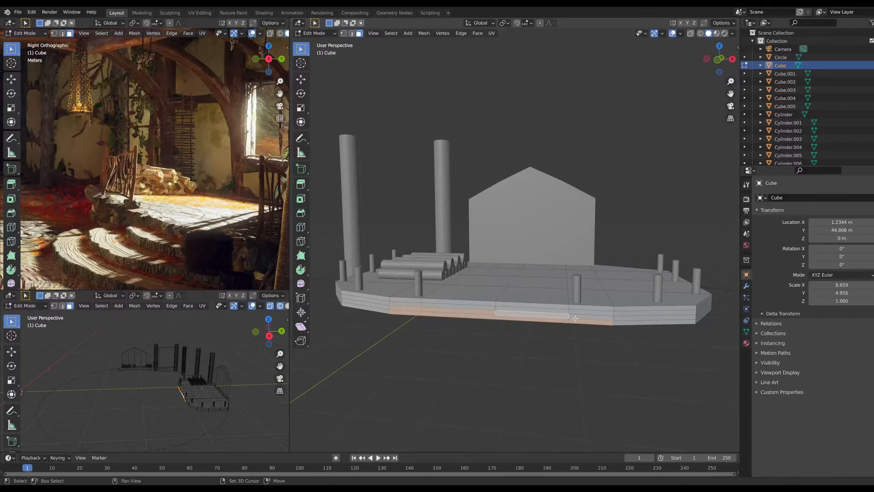
left_click(575, 319, "shift")
middle_click_drag(575, 319, 458, 355)
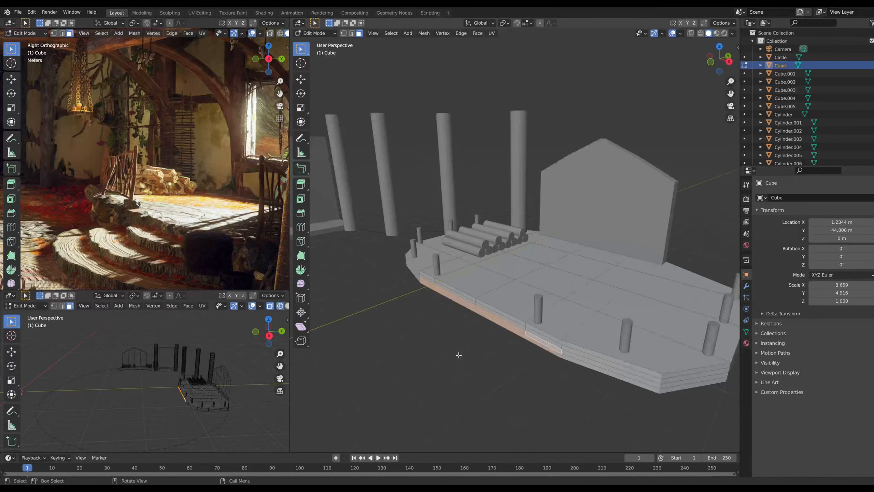
Extrude the two selected rows of front faces outward and scale their outer edge to about 0.83
key("e")
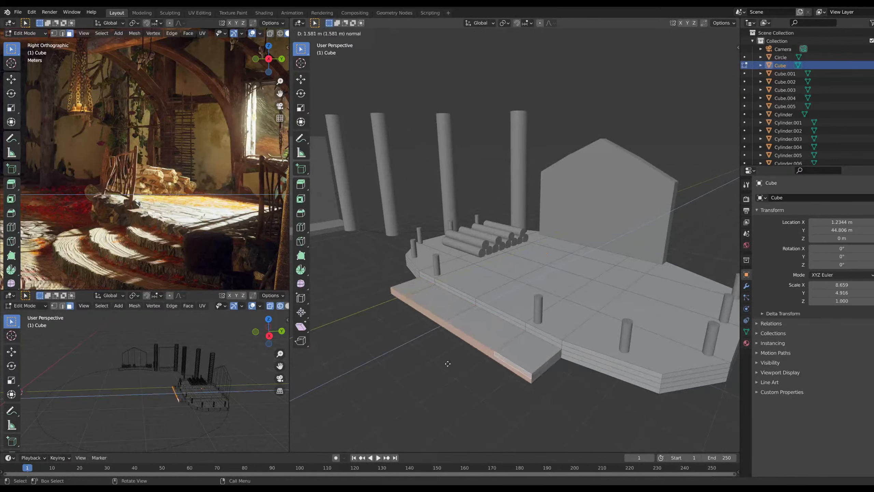
left_click(456, 362)
key("s")
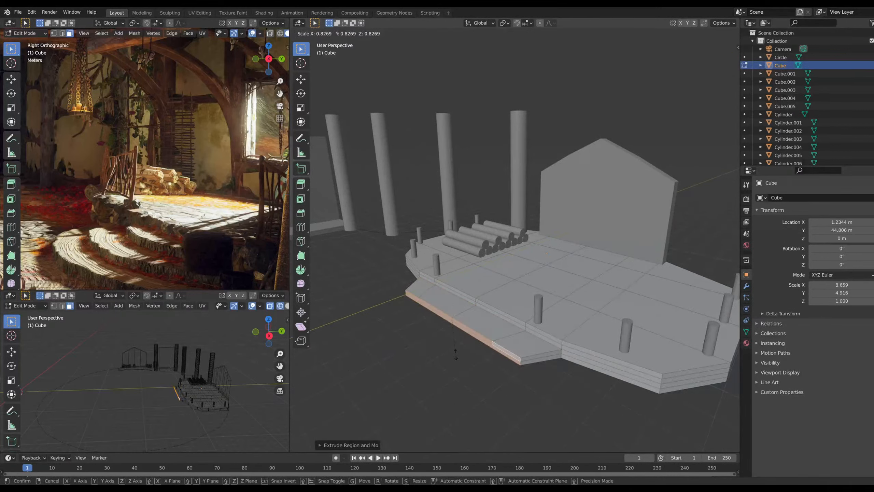
left_click(456, 354)
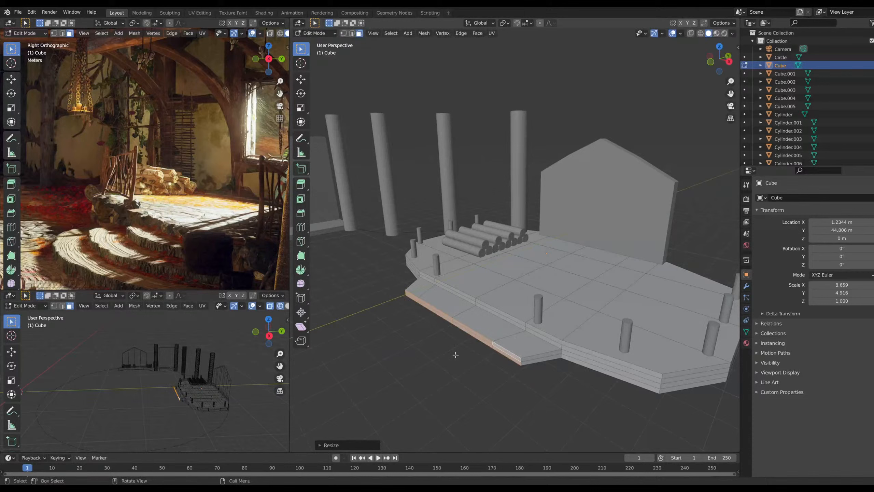
left_click(719, 48)
key("e")
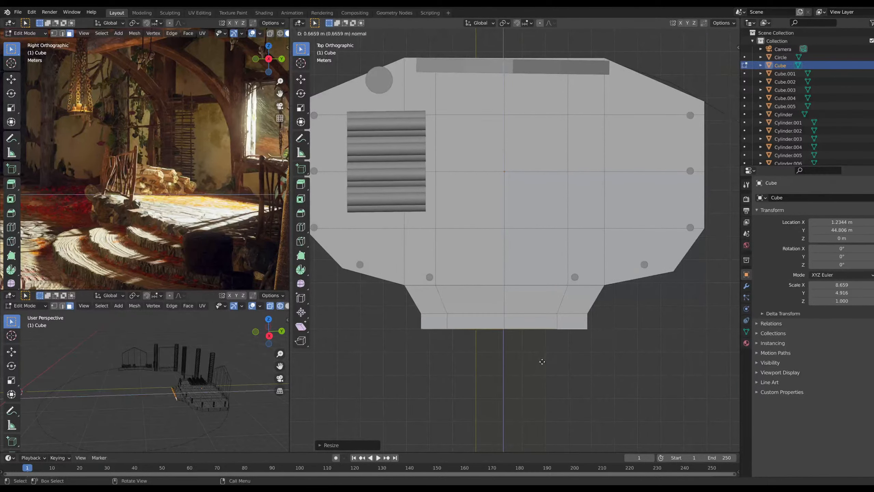
left_click(542, 365)
right_click(543, 364)
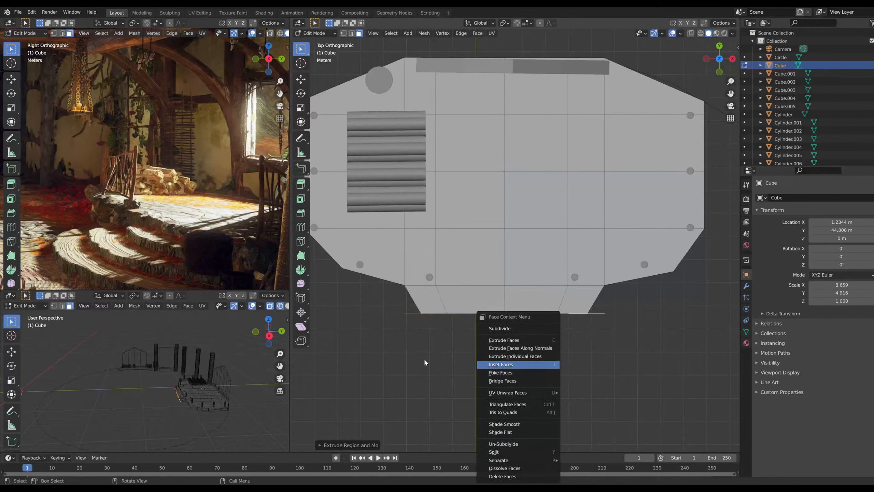
key("Escape")
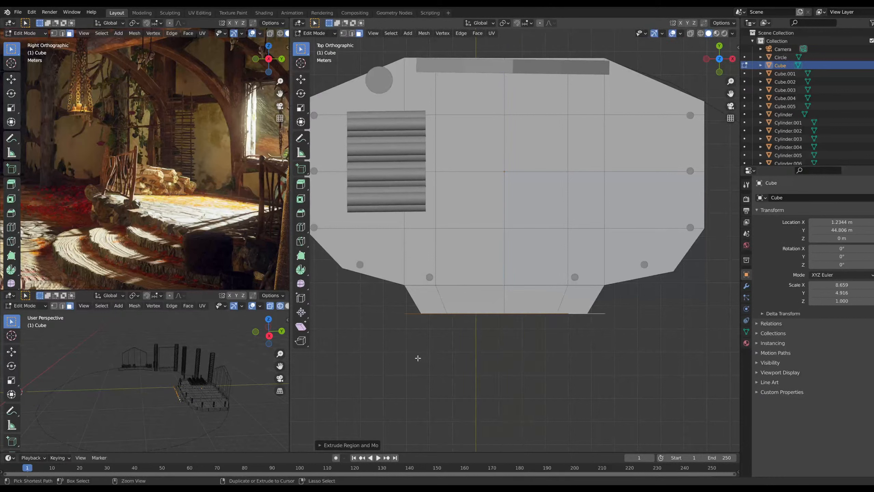
key("ctrl+z")
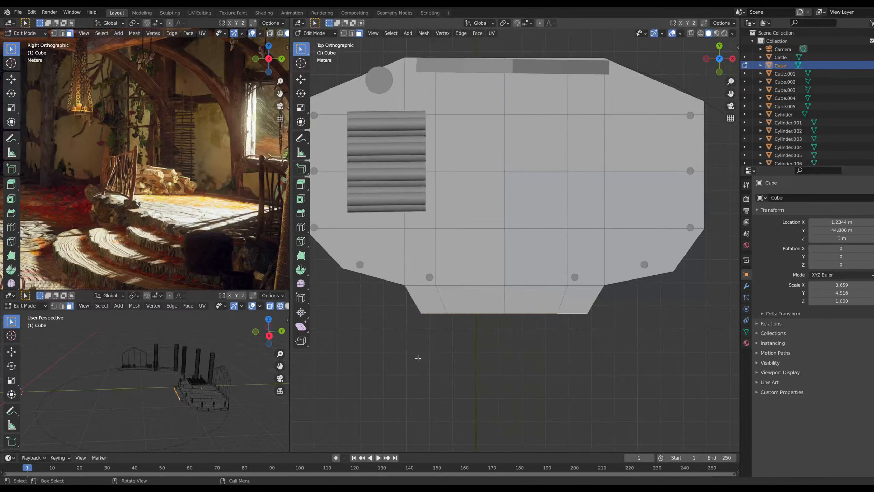
Extrude the bottom step's outer faces farther out and scale their end to about 0.71 for a rounded front
key("e")
left_click(419, 373)
key("s")
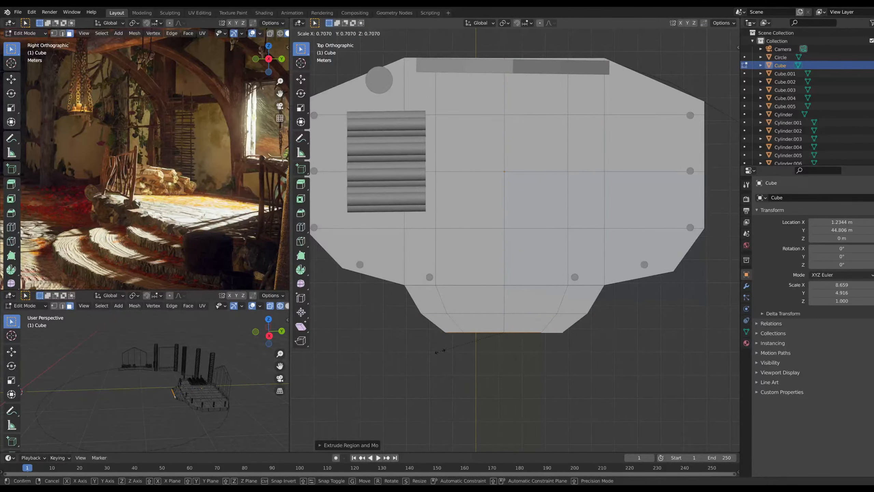
left_click(439, 351)
Select the four platform-front faces directly above the thicker bottom step
middle_click_drag(438, 351, 476, 350)
scroll(501, 352, "up", 4)
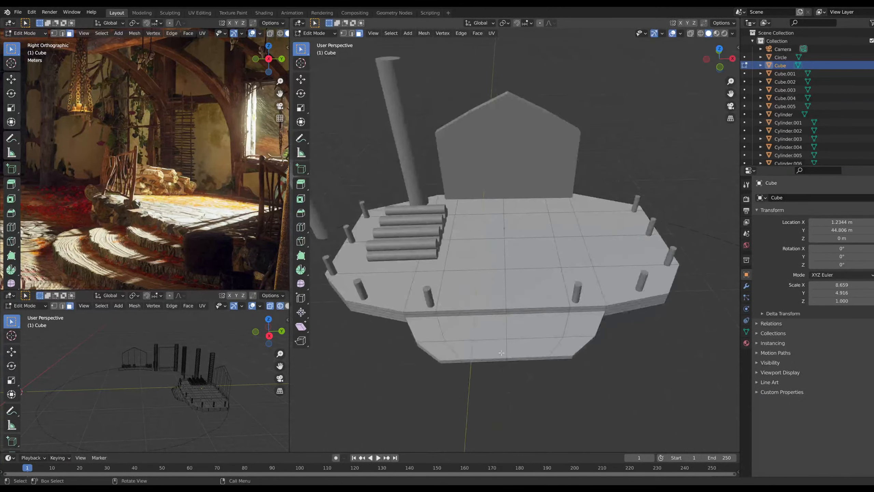
scroll(501, 353, "up", 3)
left_click(384, 349)
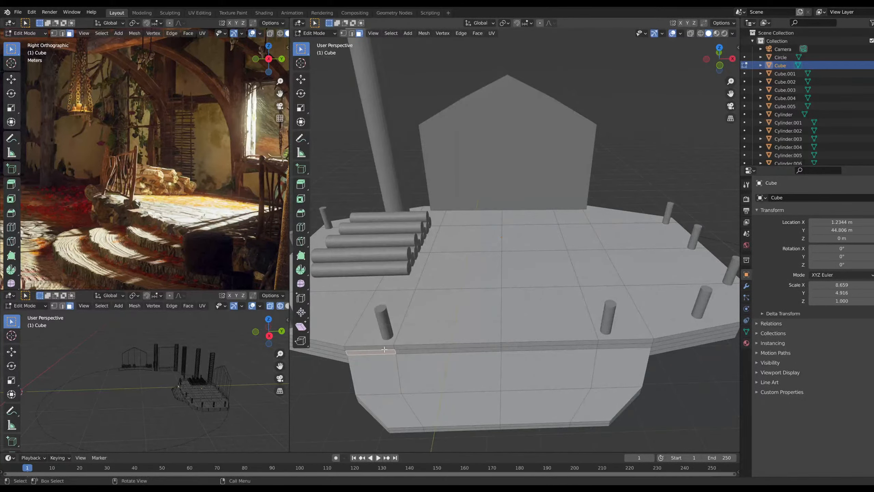
left_click(421, 352, "shift")
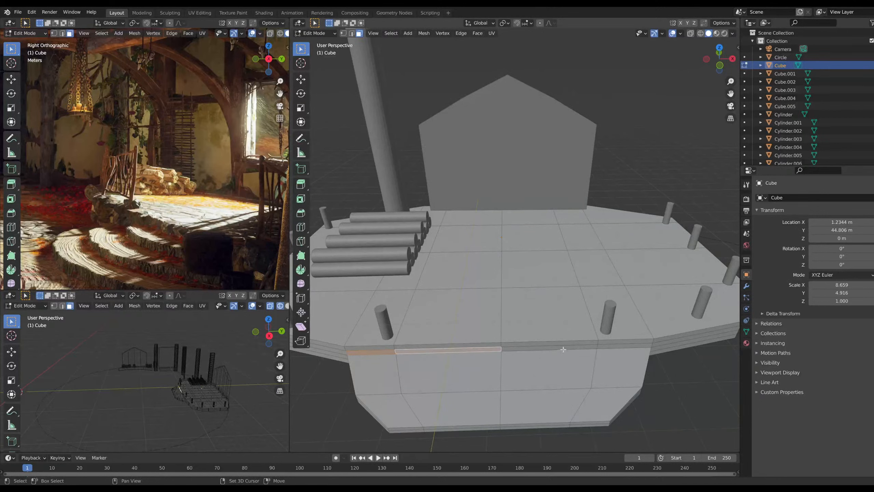
left_click(578, 347, "shift")
left_click(614, 347, "shift")
scroll(551, 379, "up", 2)
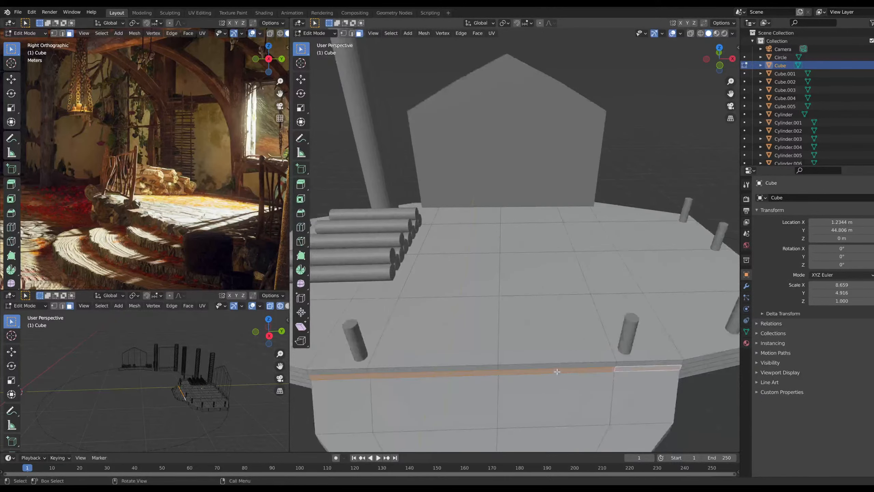
Extrude the selected faces outward in two progressively narrowed sections to form a rounded second step on the bottom one
key("e")
left_click(530, 417)
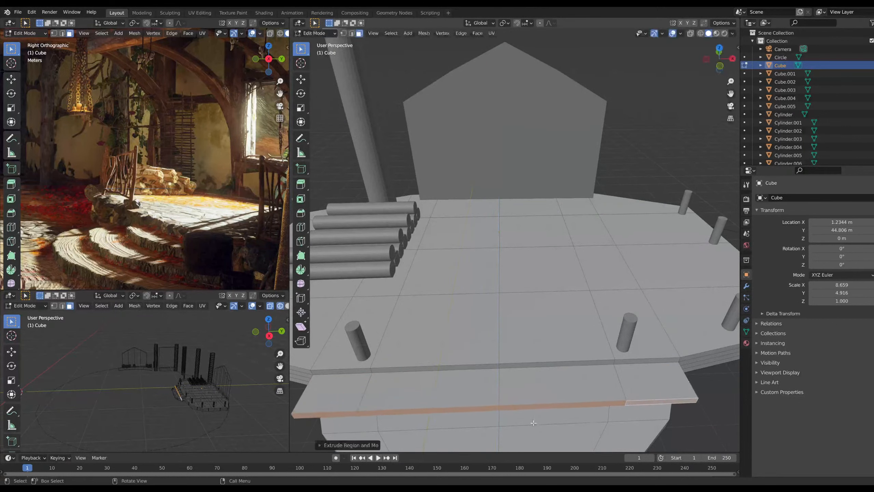
key("s")
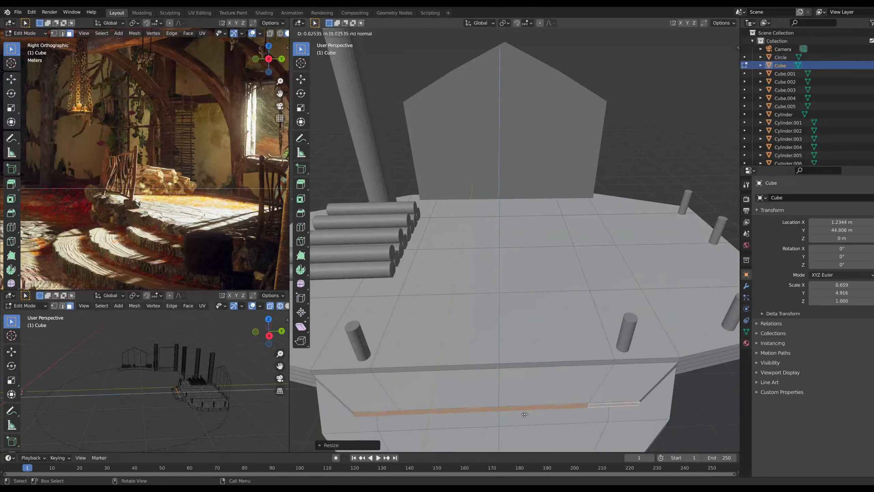
left_click(516, 429)
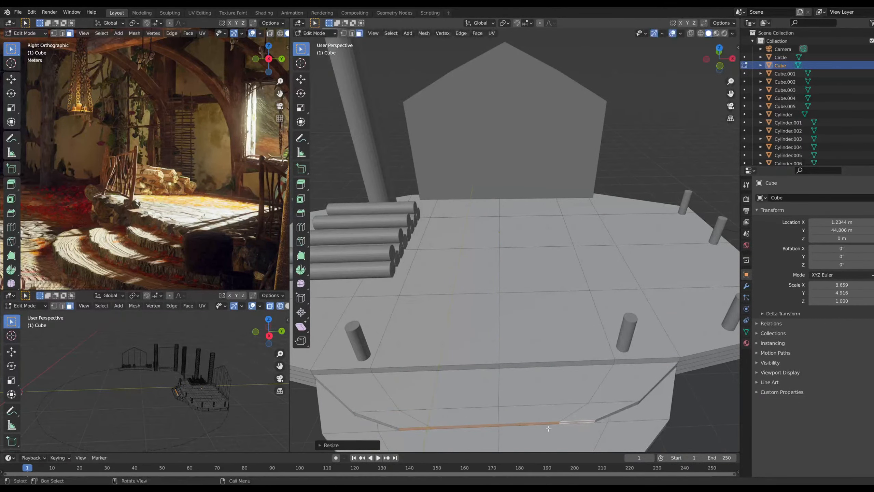
scroll(558, 427, "down", 4)
middle_click_drag(557, 427, 521, 429)
left_click(519, 428)
Extrude the two platform-front faces above the second step outward and scale their end to about 0.71 to form the top step
middle_click_drag(482, 404, 493, 386)
scroll(493, 385, "up", 3)
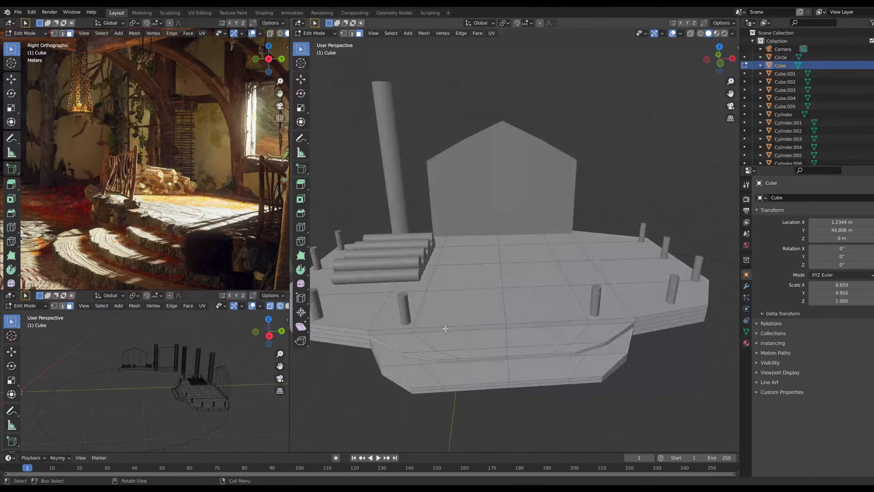
left_click(535, 329)
left_click(536, 327, "shift")
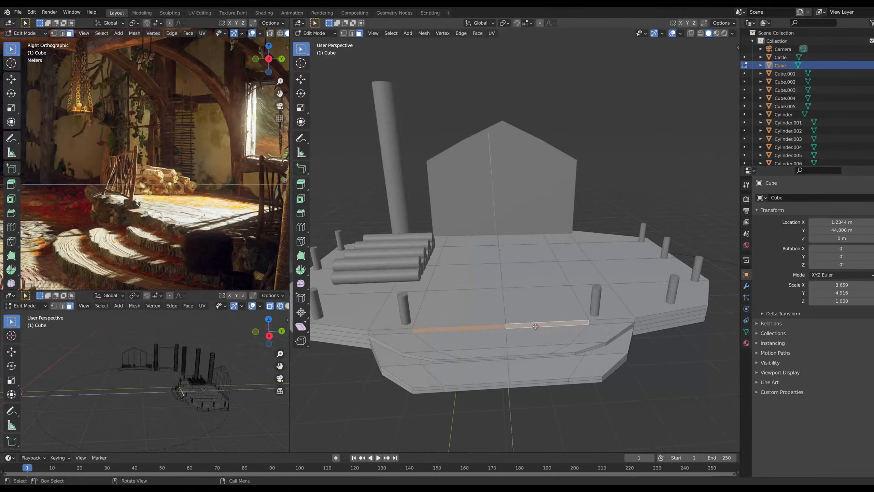
key("e")
left_click(532, 341)
key("s")
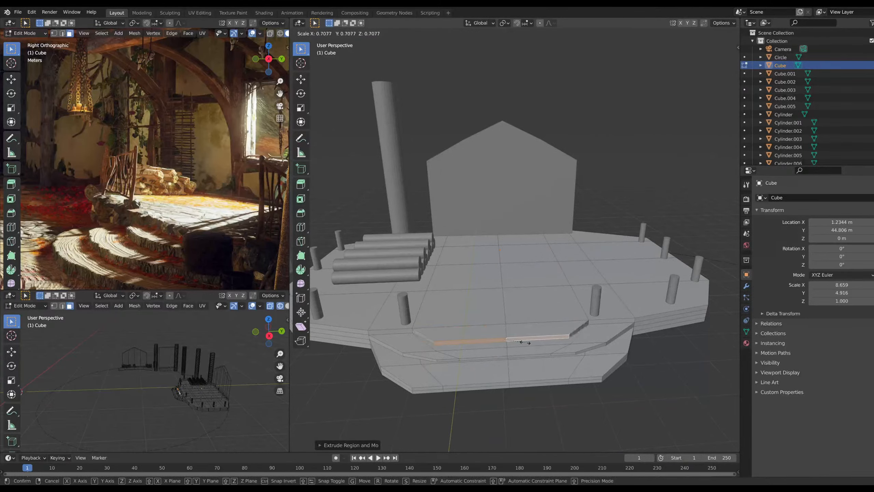
left_click(525, 342)
Examine the stacked steps, platform and surrounding room layout from several angles in wireframe and solid shading
middle_click_drag(633, 402, 590, 385)
mouse_move(401, 365)
middle_mouse_down()
mouse_move(433, 359)
mouse_move(438, 378)
middle_mouse_up()
scroll(434, 359, "down", 4)
scroll(432, 379, "up", 4)
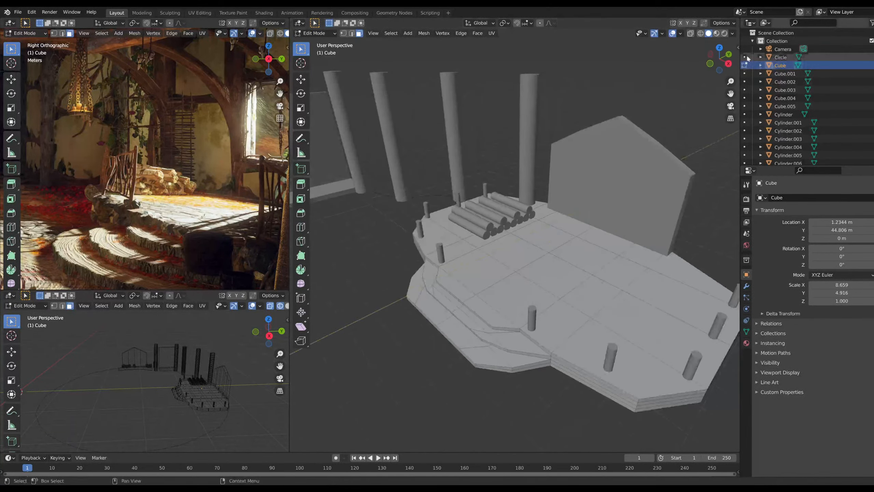
key("shift+z")
scroll(528, 264, "down", 2)
scroll(552, 280, "up", 2)
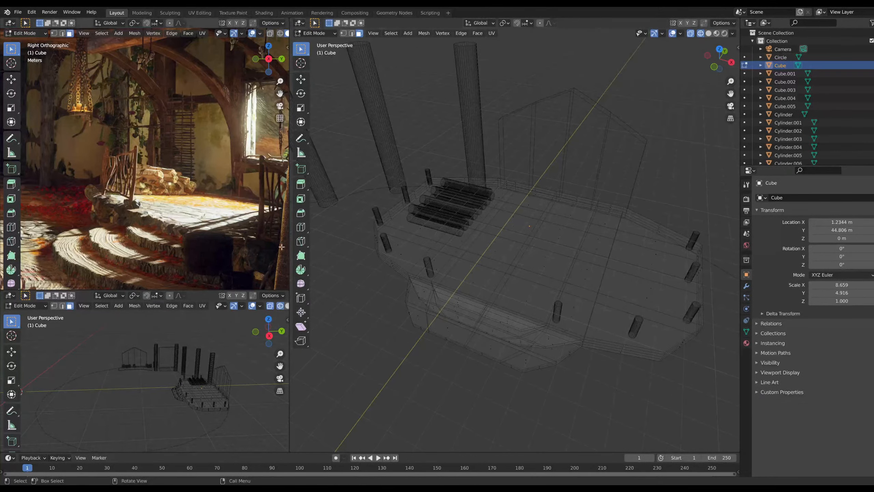
middle_click_drag(373, 281, 497, 269)
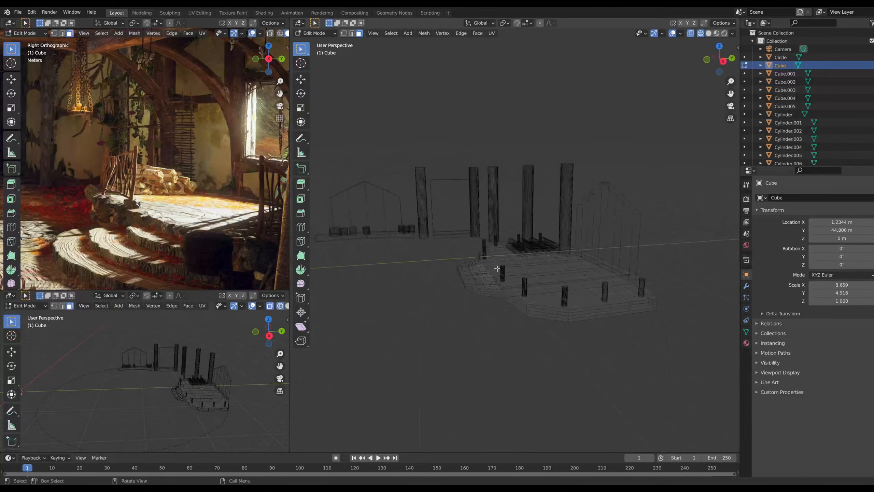
left_click(708, 33)
scroll(425, 274, "down", 2)
mouse_move(432, 271)
middle_mouse_down()
mouse_move(343, 287)
mouse_move(417, 269)
mouse_move(462, 293)
mouse_move(443, 280)
middle_mouse_up()
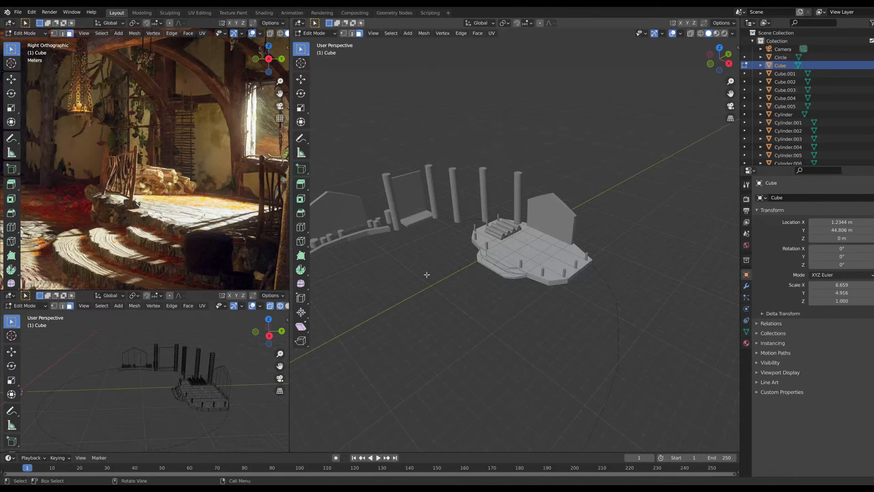
Open the large room-outline circle for mesh editing
left_click(319, 33)
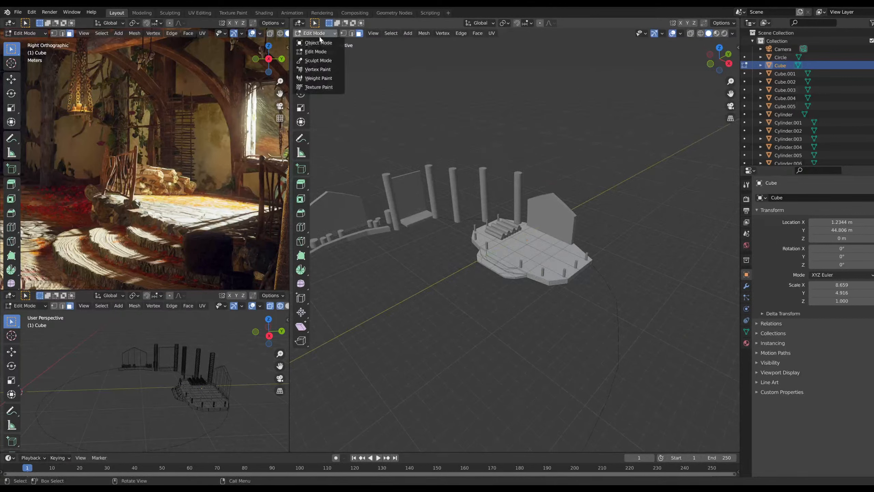
left_click(318, 51)
left_click(619, 323)
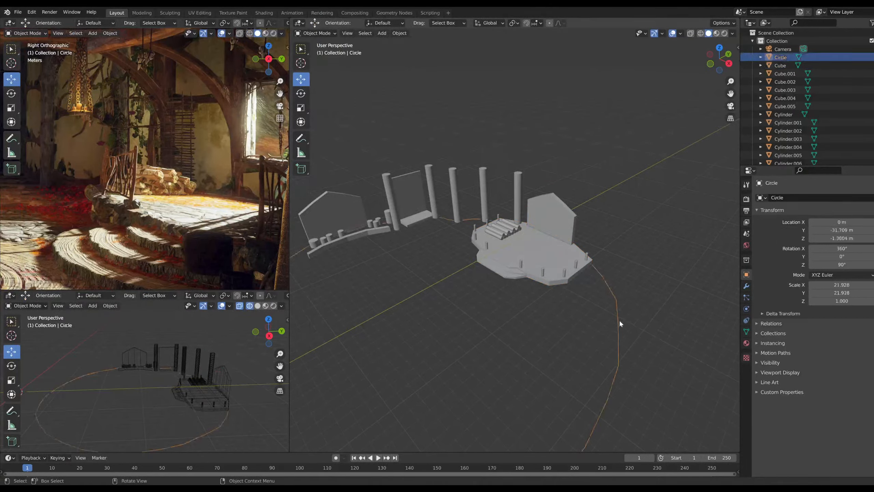
middle_click_drag(619, 323, 499, 304)
left_click(318, 33)
left_click(310, 60)
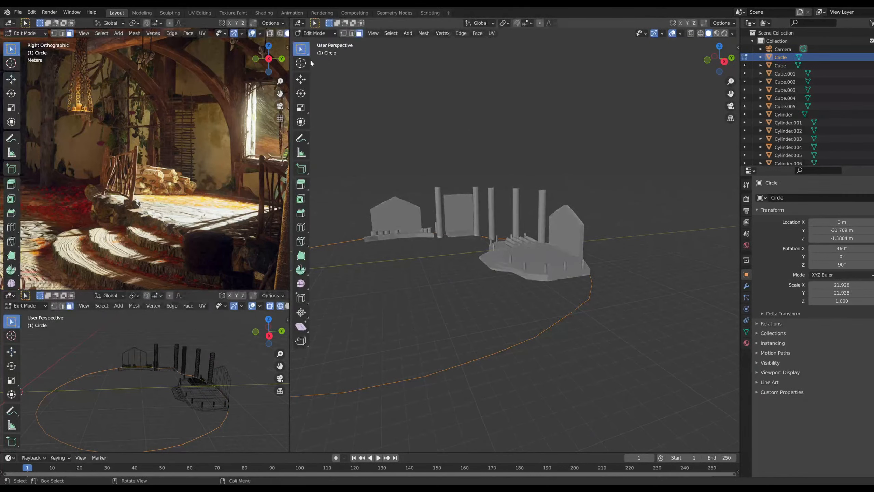
middle_click_drag(447, 262, 422, 257)
key("g")
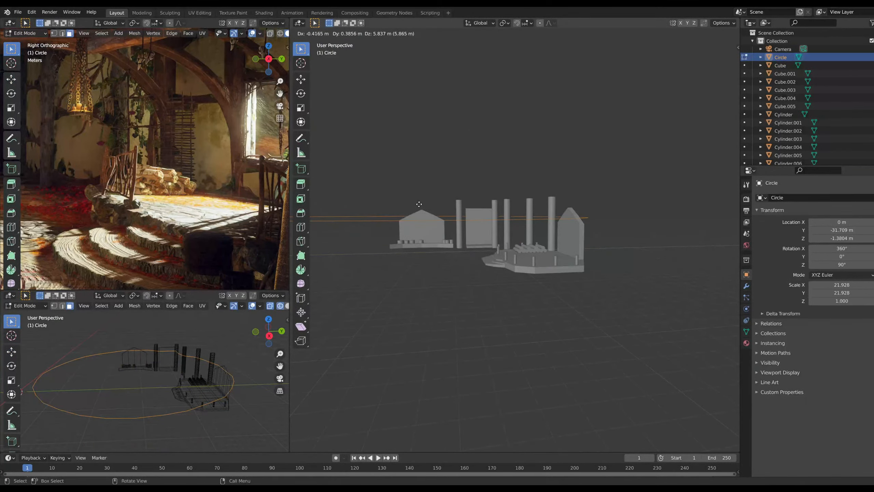
right_click(419, 203)
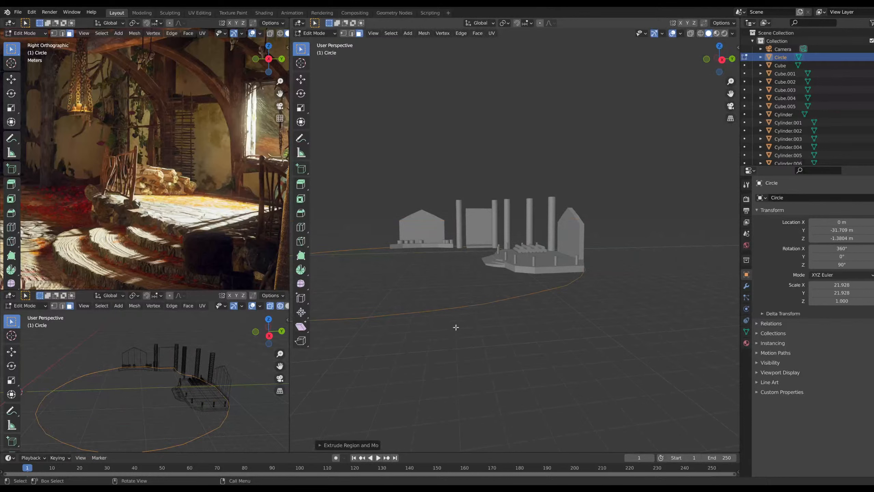
key("e")
right_click(468, 312)
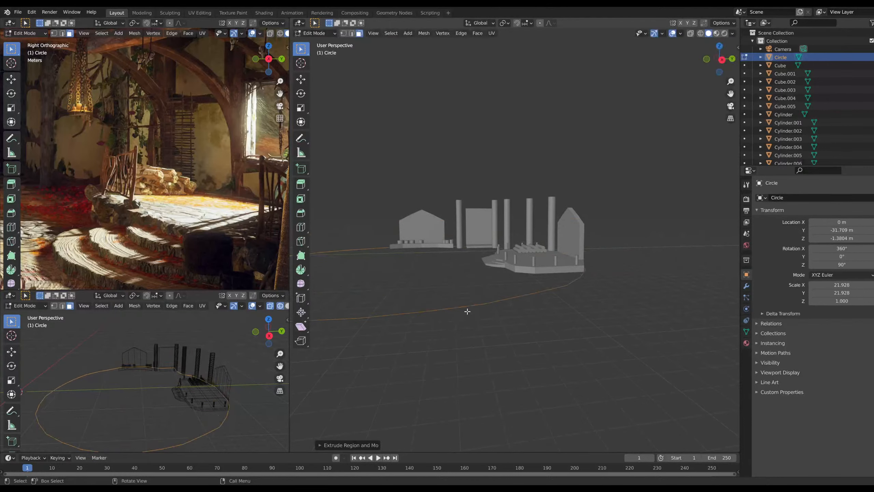
Try extruding the room outline's edges upward about 10.4 m as surrounding walls, then undo the extrusion
left_click(351, 33)
key("e")
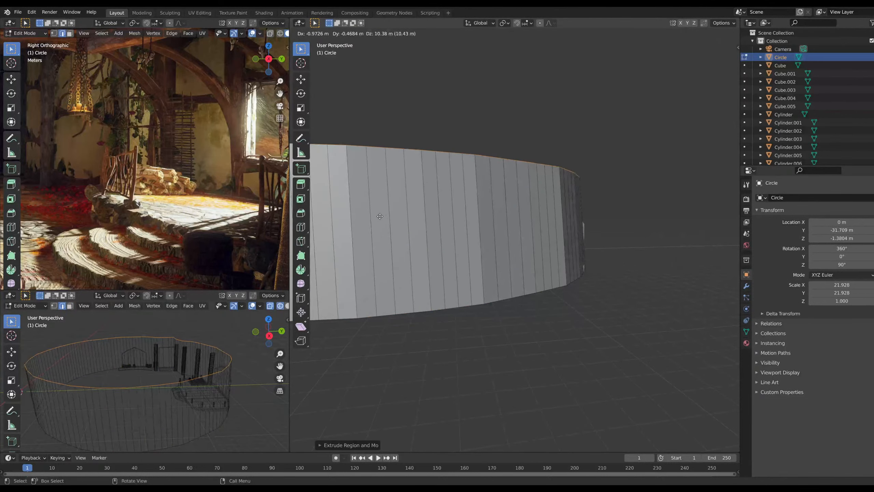
left_click(381, 216)
scroll(391, 241, "down", 6)
scroll(430, 269, "up", 8)
middle_click_drag(391, 242, 508, 269)
scroll(418, 262, "up", 3)
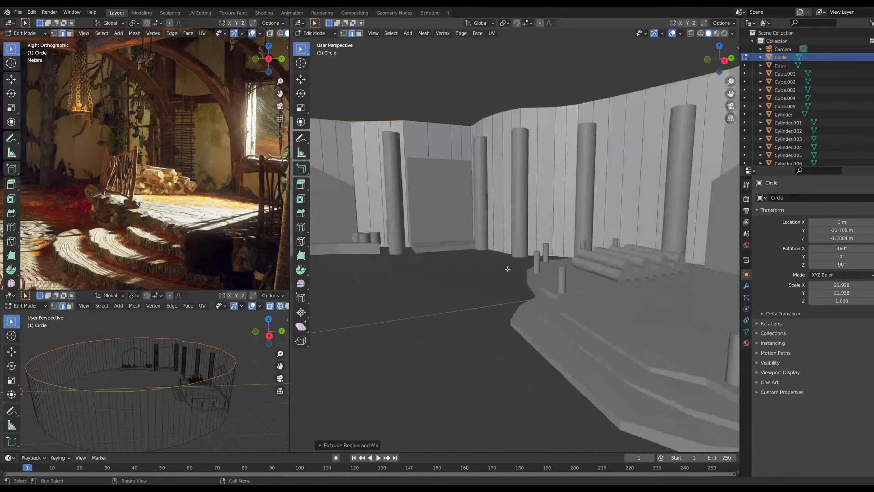
key("ctrl+z")
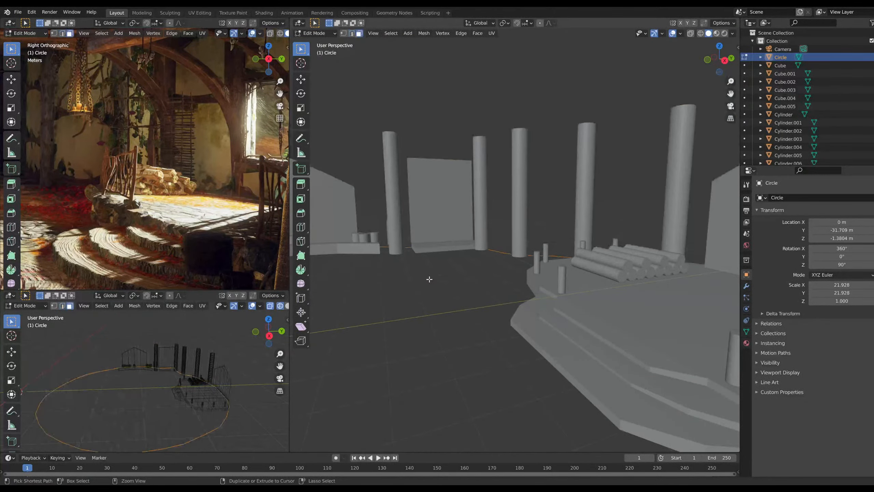
middle_click_drag(430, 279, 422, 288)
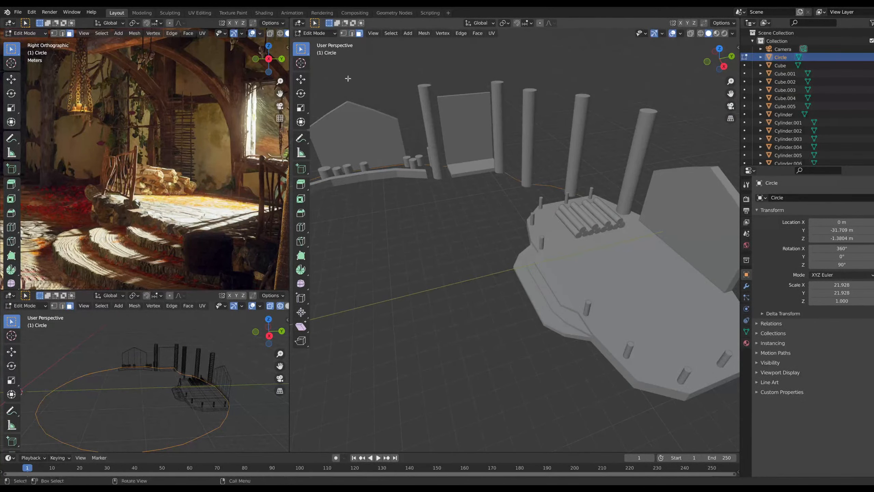
Return to Object Mode and show the room layout from directly above in wireframe
left_click(312, 34)
left_click(318, 43)
middle_click_drag(413, 228, 421, 242)
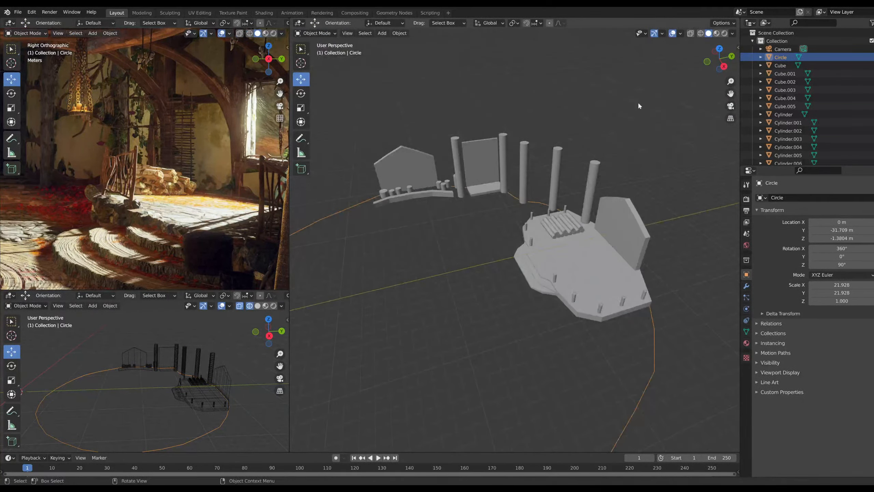
left_click(721, 49)
key("shift+z")
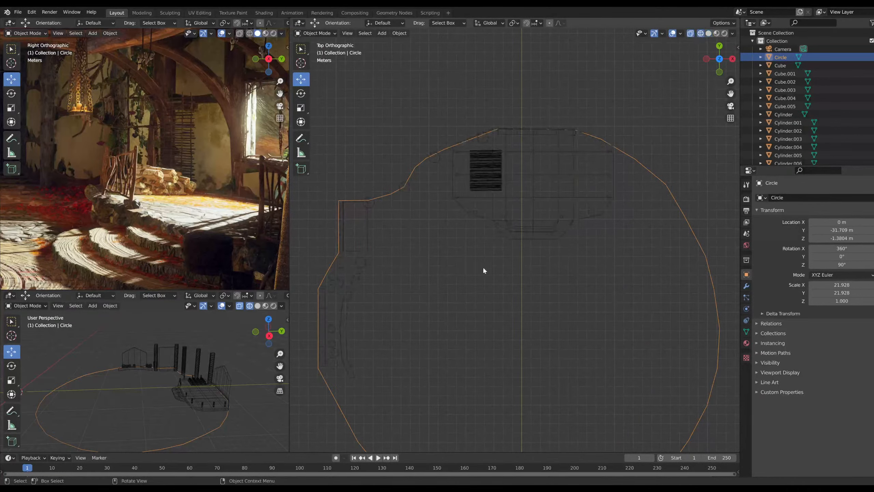
scroll(481, 267, "down", 2)
scroll(479, 293, "up", 2)
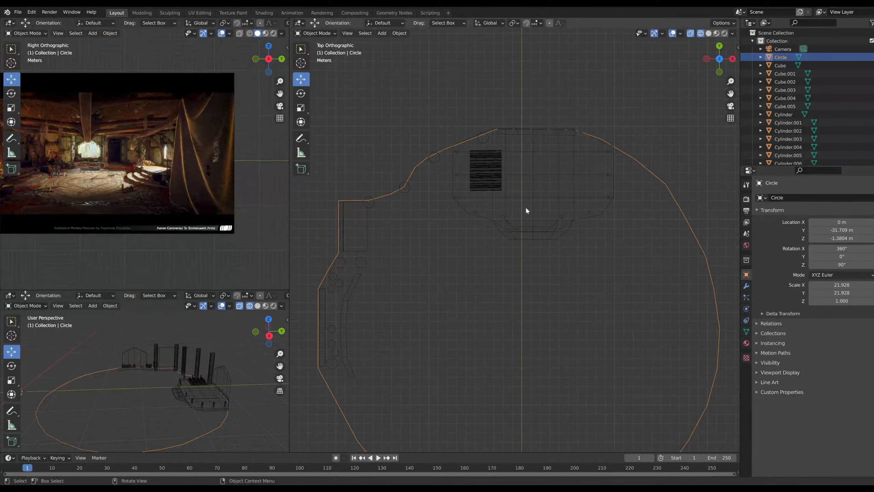
Copy the pillar between the doorway and the platform and move the duplicate about 27.6 m along X to the room's opposite side
middle_click_drag(112, 181, 137, 183)
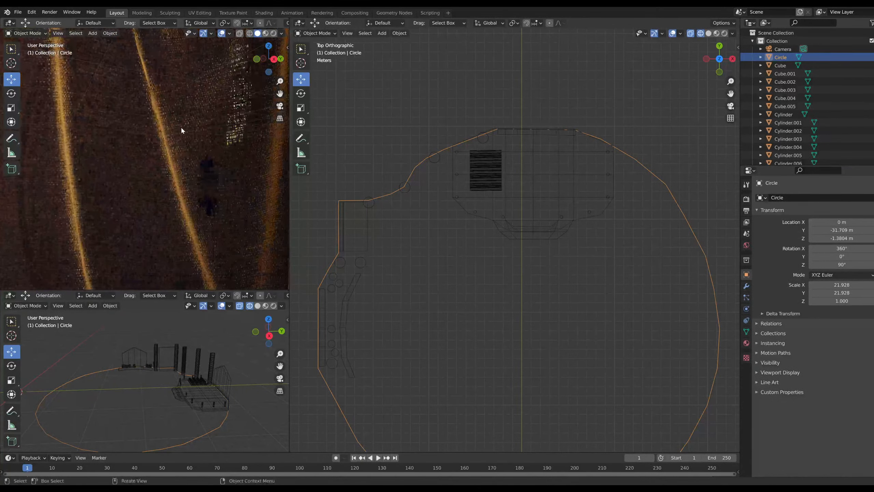
scroll(182, 128, "down", 2)
middle_click_drag(154, 184, 148, 162)
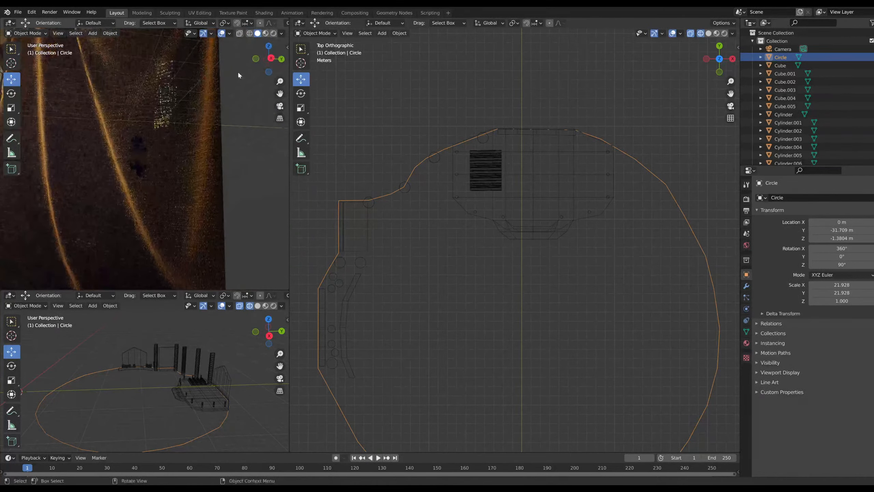
left_click(271, 58)
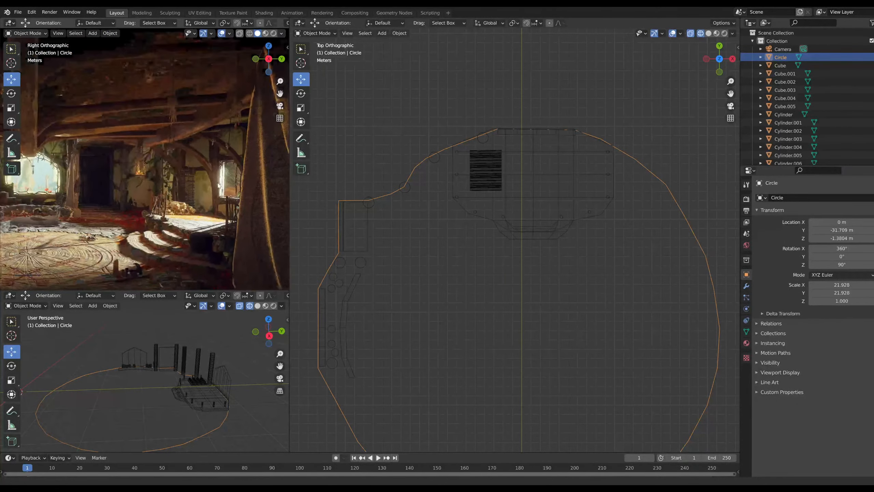
scroll(573, 236, "up", 1)
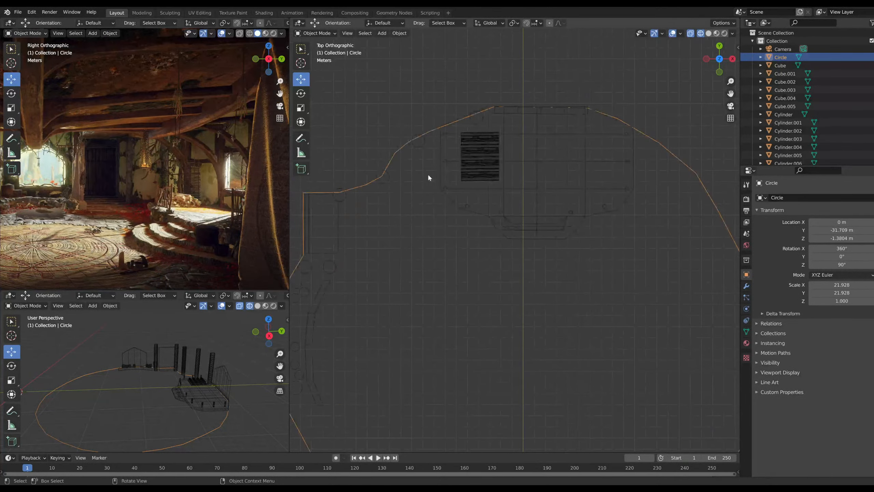
left_click(387, 176)
key("ctrl+c")
key("ctrl+v")
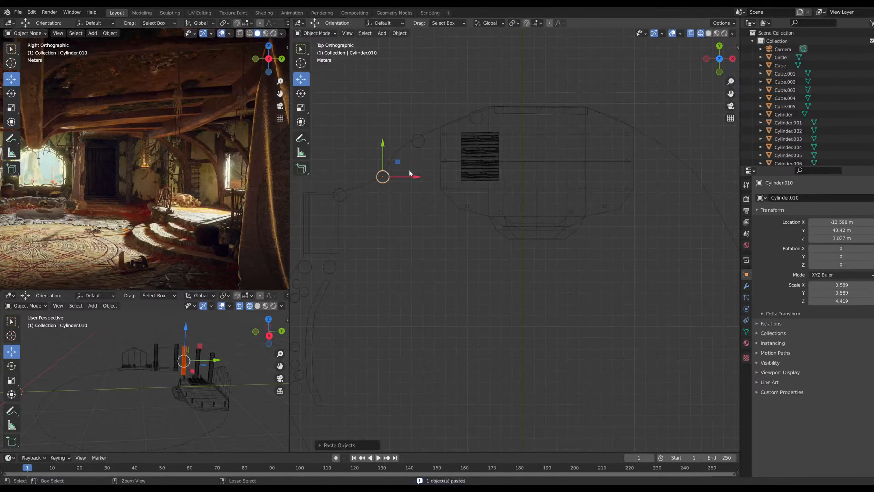
key("g")
key("x")
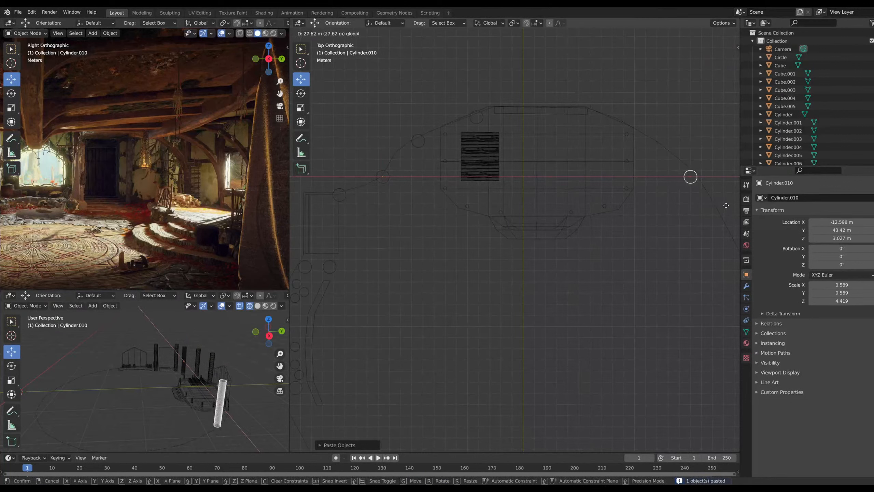
left_click(726, 205)
Paste another copy of the same pillar and place it just outside the platform's front corner nearest the newly added pillar
left_click(389, 176)
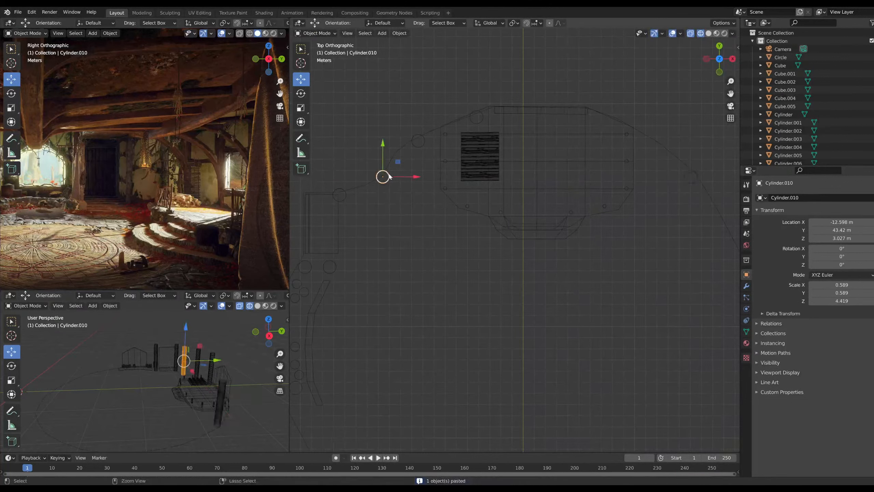
key("ctrl+c")
key("ctrl+v")
left_click_drag(421, 177, 703, 189)
left_click_drag(664, 146, 650, 188)
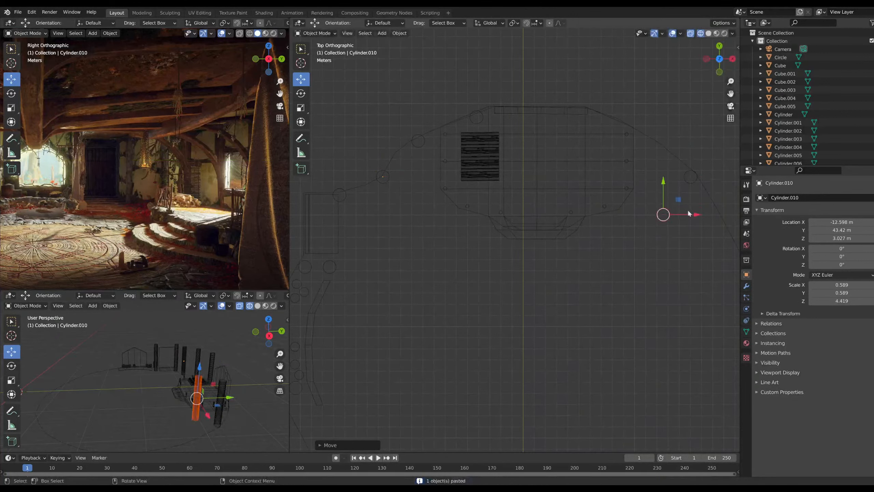
left_click_drag(689, 214, 666, 214)
left_click_drag(639, 187, 639, 179)
left_click(676, 206)
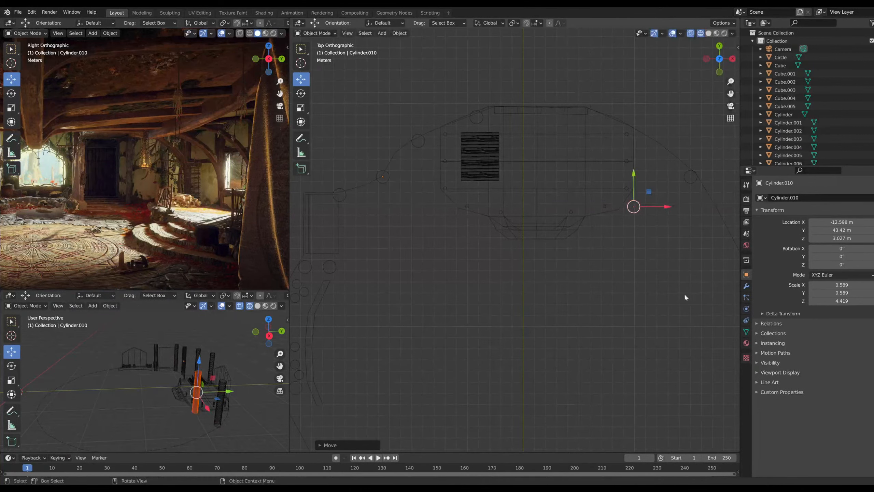
middle_click_drag(684, 292, 602, 201)
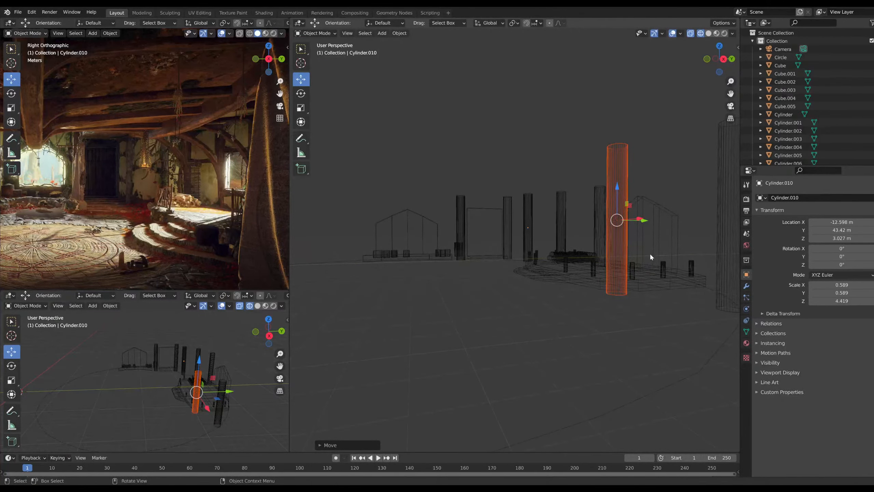
left_click(723, 59)
left_click(720, 46)
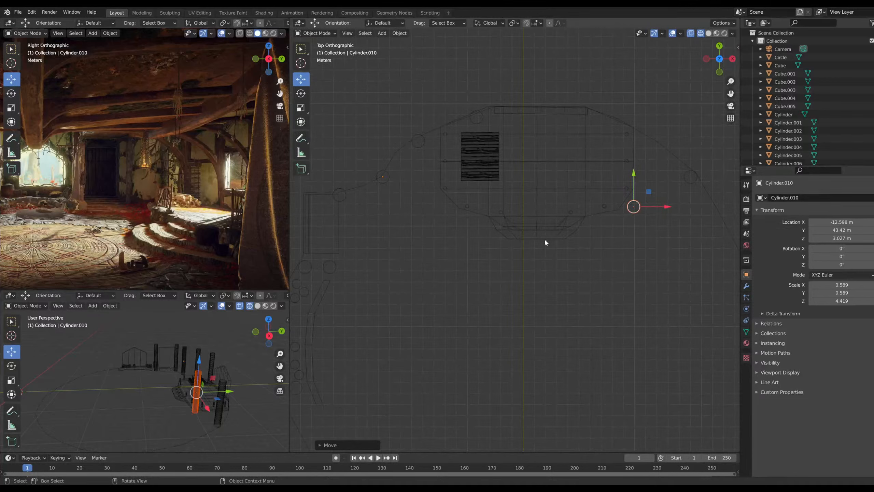
Deselect the pillar copy and add a new cylinder mesh to the scene
left_click(544, 238)
left_click(531, 273)
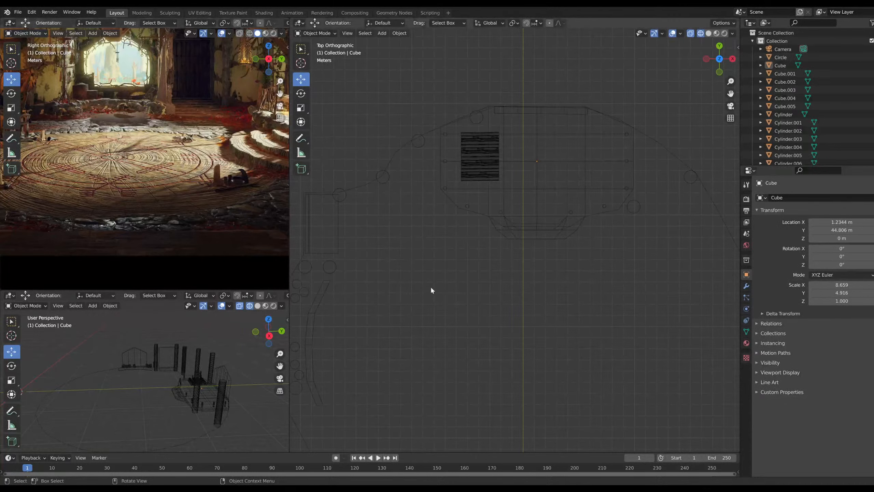
scroll(431, 286, "down", 3)
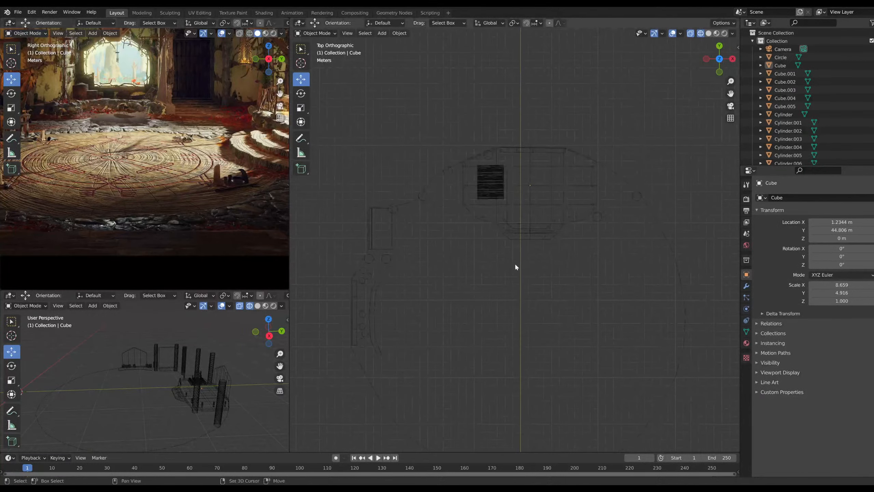
left_click(315, 33)
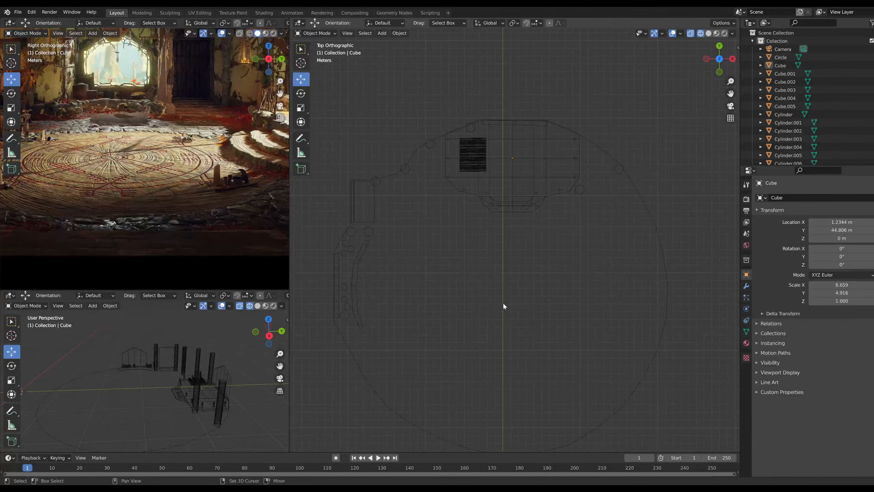
key("shift+a")
mouse_move(502, 303)
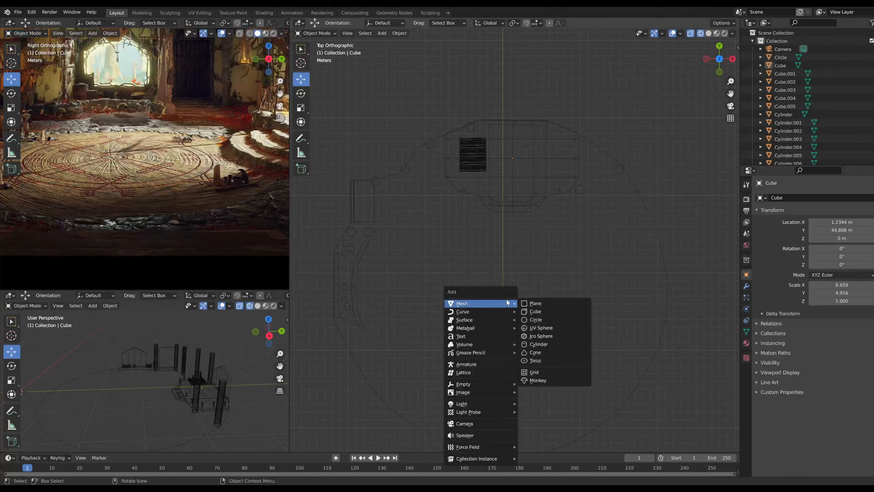
left_click(550, 343)
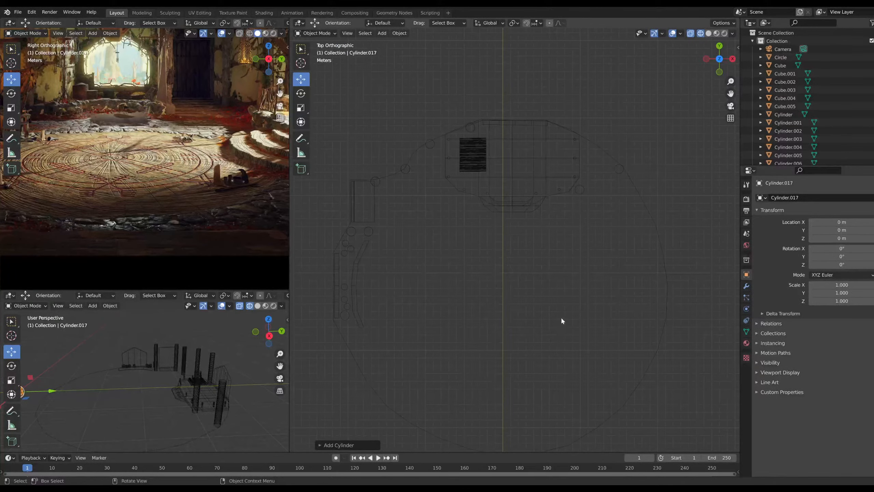
Enlarge the cylinder to a scale of about 12.99 and centre it in the room at about X 1.26 m, Y 27.94 m
scroll(561, 317, "down", 2)
left_click_drag(508, 396, 518, 228)
left_click(306, 113)
left_click_drag(529, 265, 346, 248)
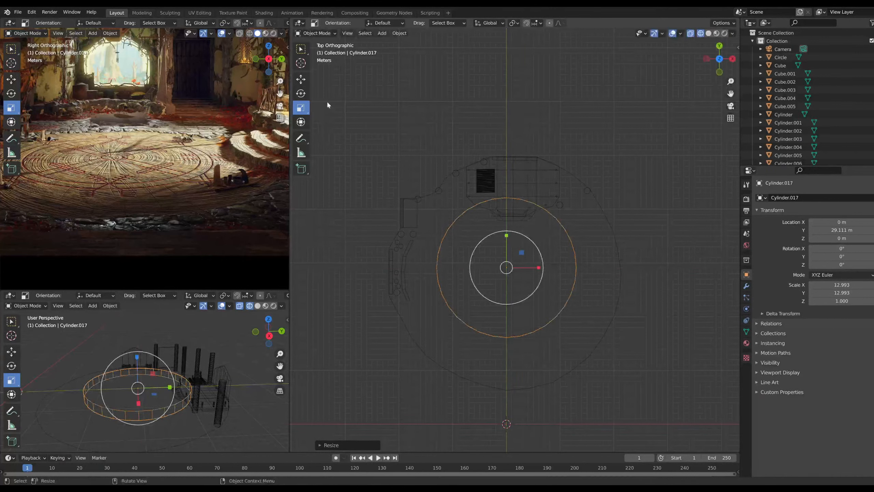
left_click(301, 79)
left_click_drag(508, 240, 508, 246)
left_click_drag(539, 273, 543, 276)
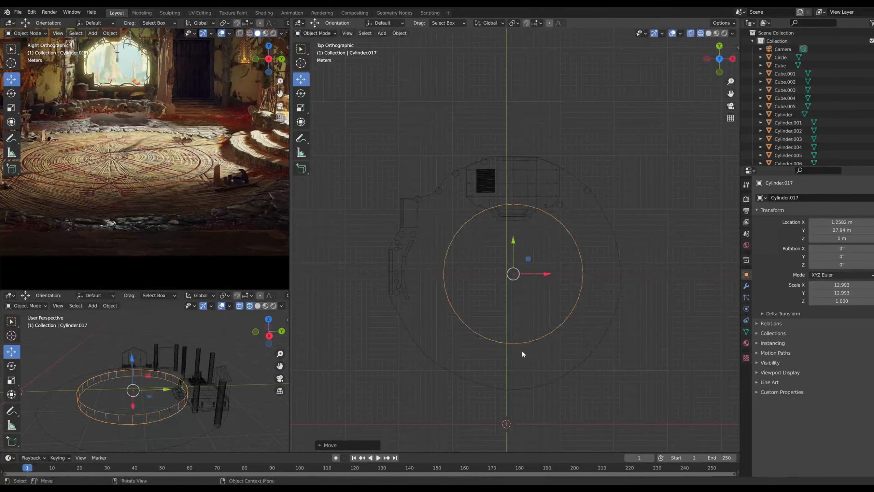
Flatten the cylinder to a Z scale of about 0.133, making a thin circular floor disc
middle_click_drag(523, 353, 475, 262)
left_click(301, 108)
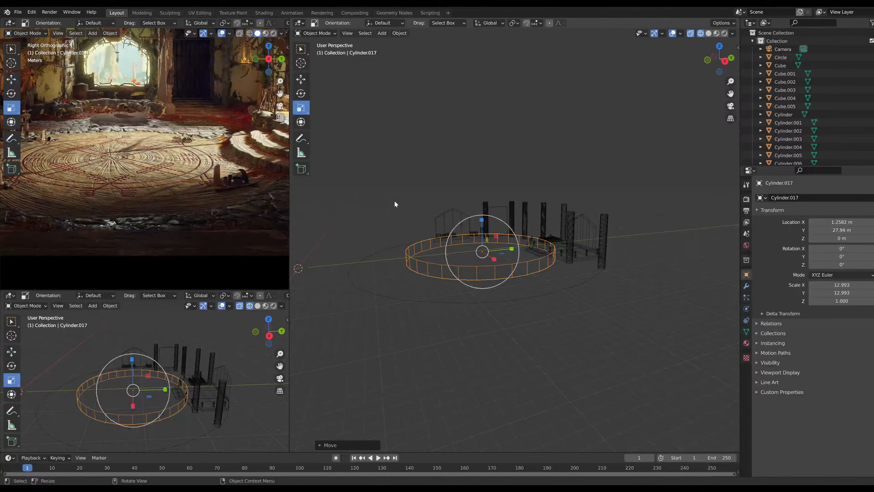
left_click_drag(483, 221, 487, 247)
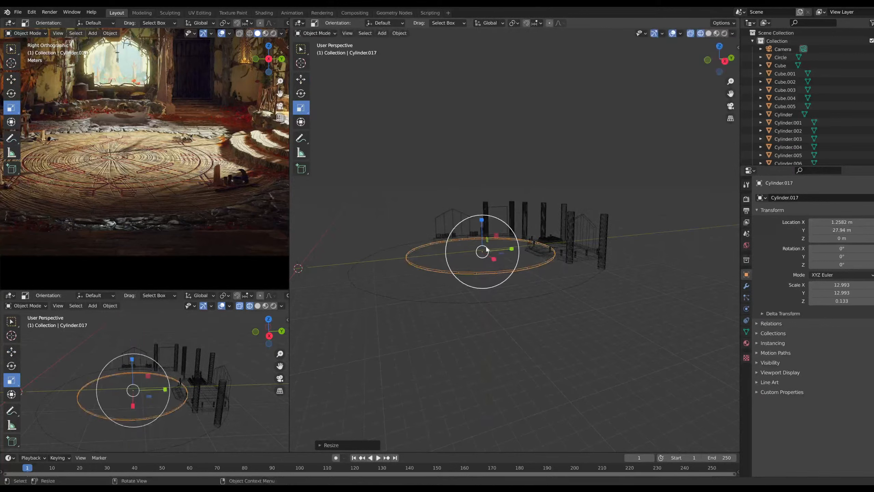
Switch to solid shading and lower the floor disc to about Z -1.35 m, level with the pillar bases, then deselect it
left_click(725, 61)
scroll(453, 261, "up", 5)
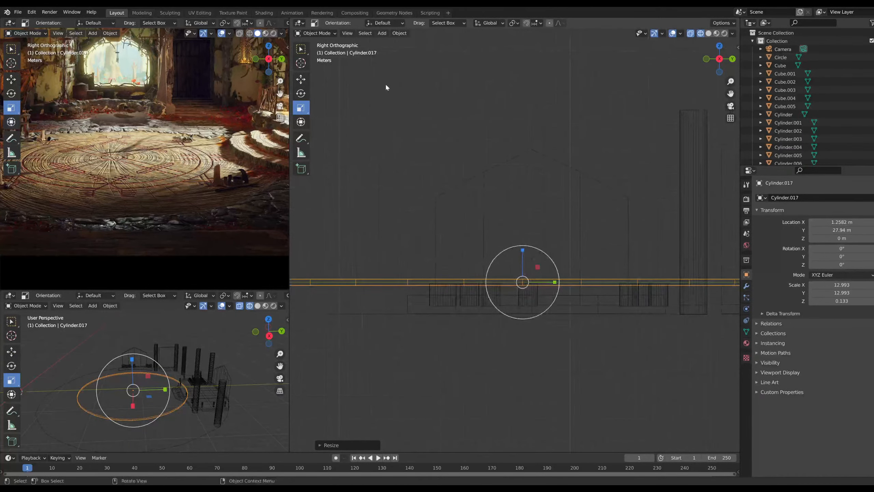
left_click(709, 33)
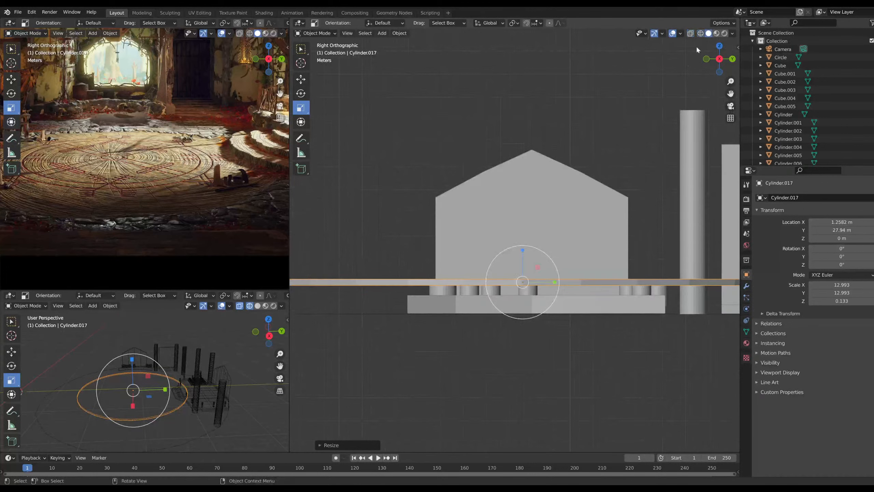
left_click(301, 54)
left_click(301, 79)
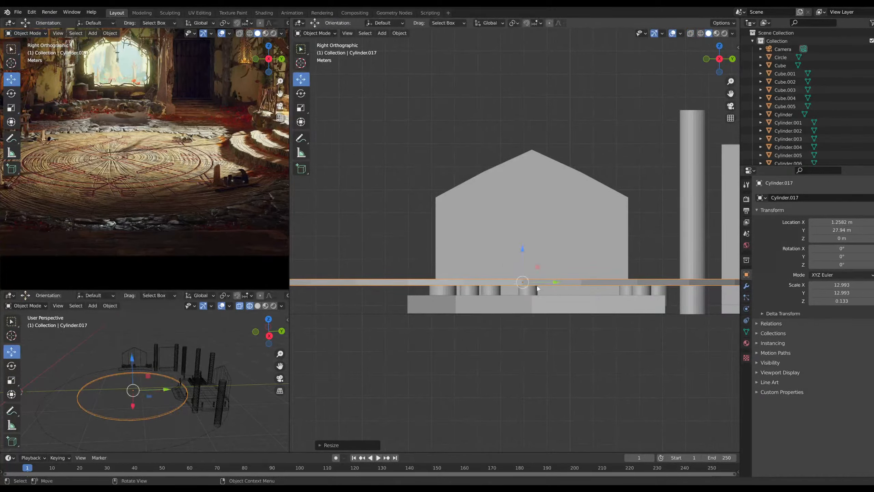
left_click_drag(522, 247, 521, 282)
left_click(522, 384)
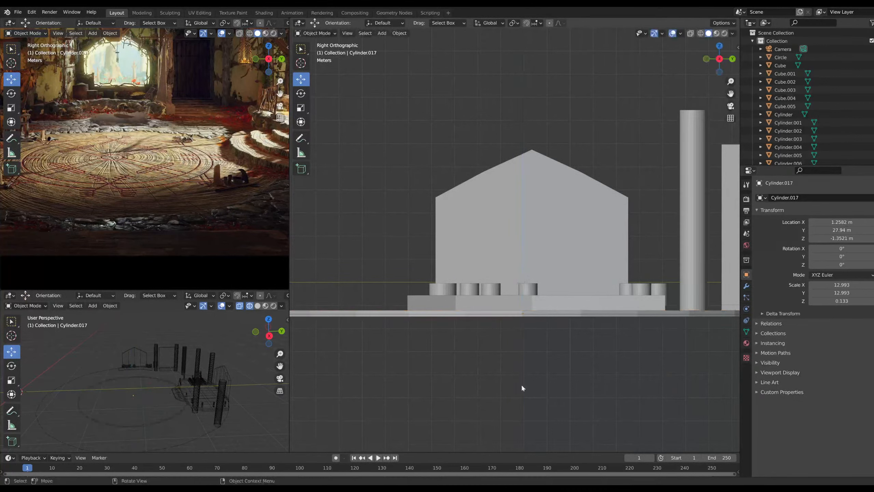
Inspect the floor disc and platform from above and in perspective, and compare the layout with the reference painting's steps, log pile and glowing fireplace
middle_click_drag(521, 384, 475, 467)
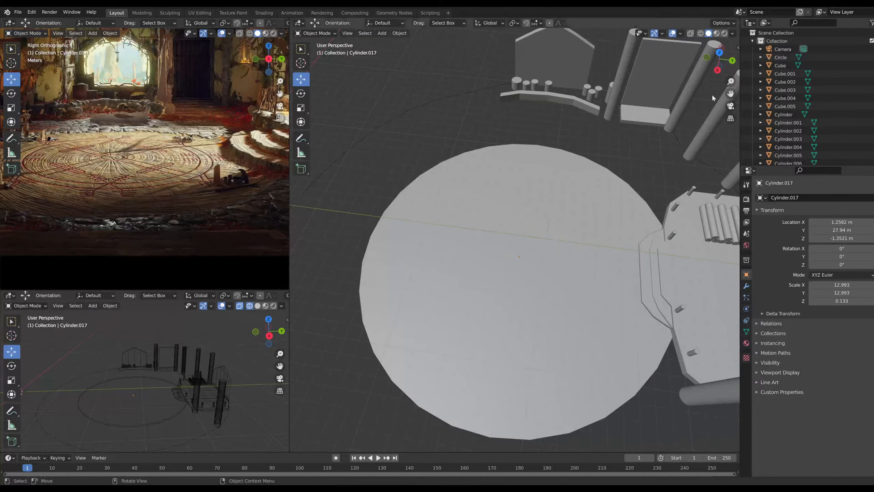
left_click(720, 55)
scroll(555, 241, "down", 3)
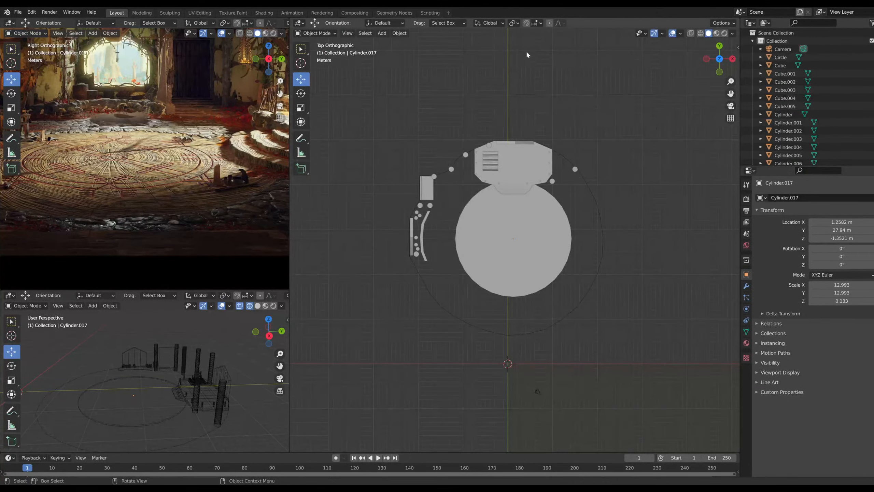
scroll(526, 51, "up", 2)
middle_click_drag(526, 50, 499, 160)
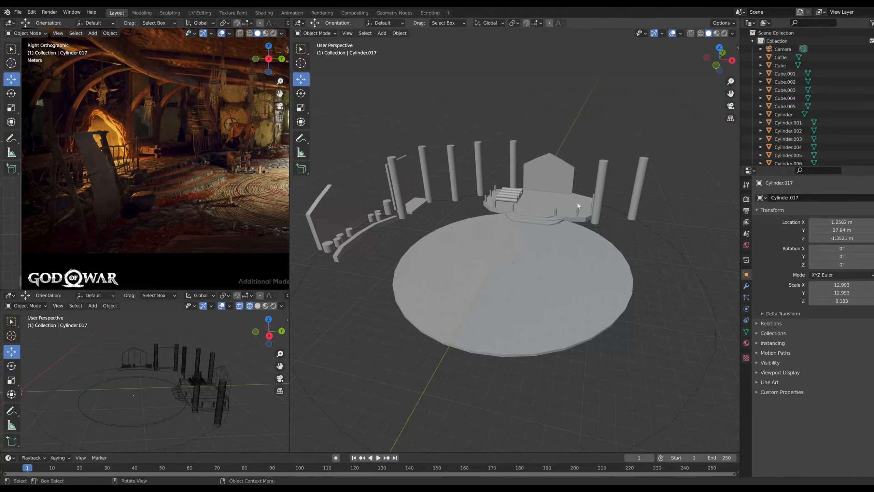
left_click(542, 202)
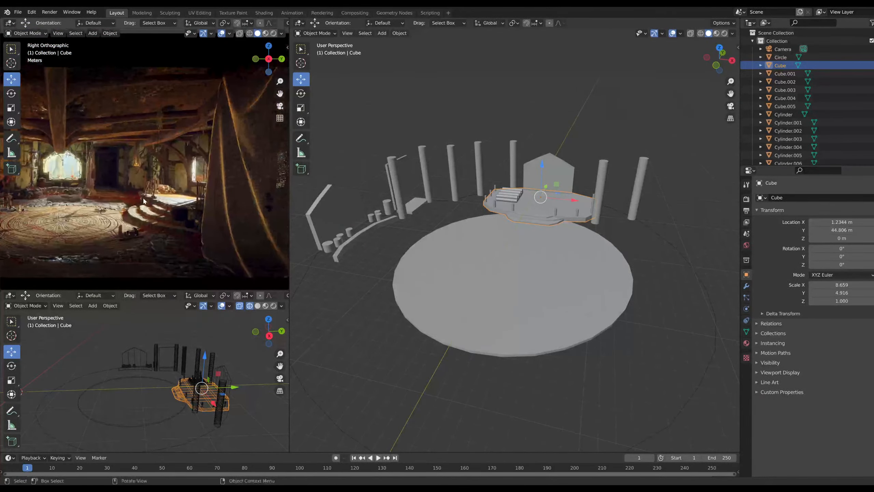
scroll(170, 152, "up", 4)
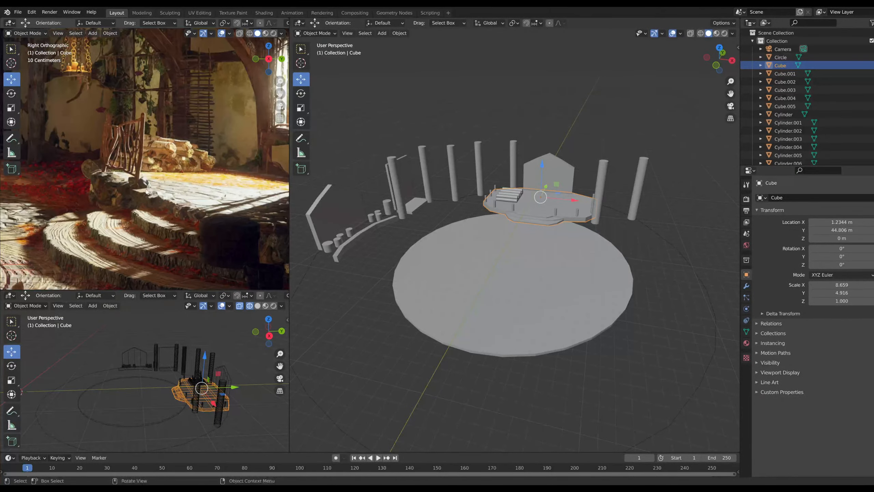
scroll(188, 206, "down", 4)
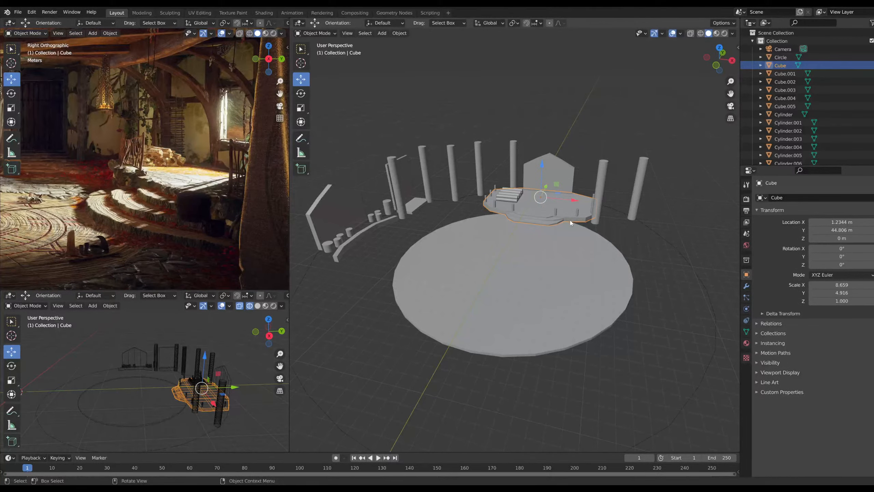
scroll(571, 222, "down", 3)
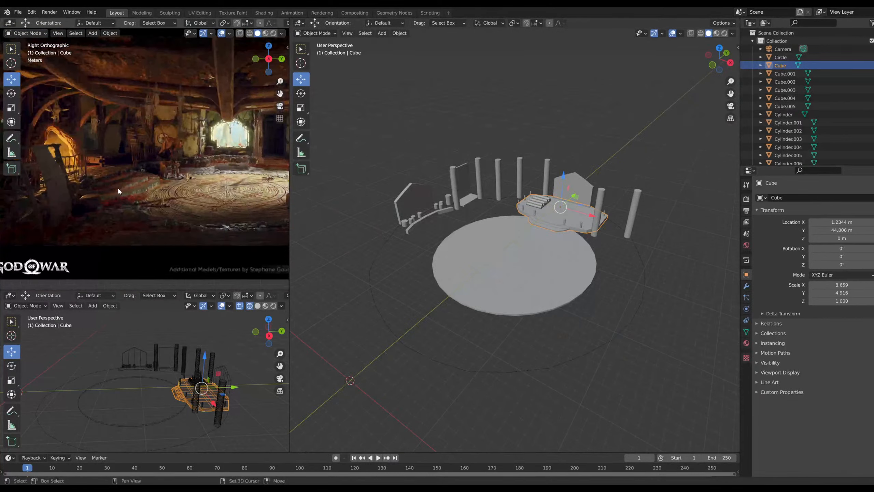
middle_click_drag(118, 189, 172, 181, "shift")
scroll(149, 181, "up", 2)
scroll(118, 193, "up", 2)
scroll(138, 189, "up", 1)
middle_click_drag(119, 193, 214, 177, "shift")
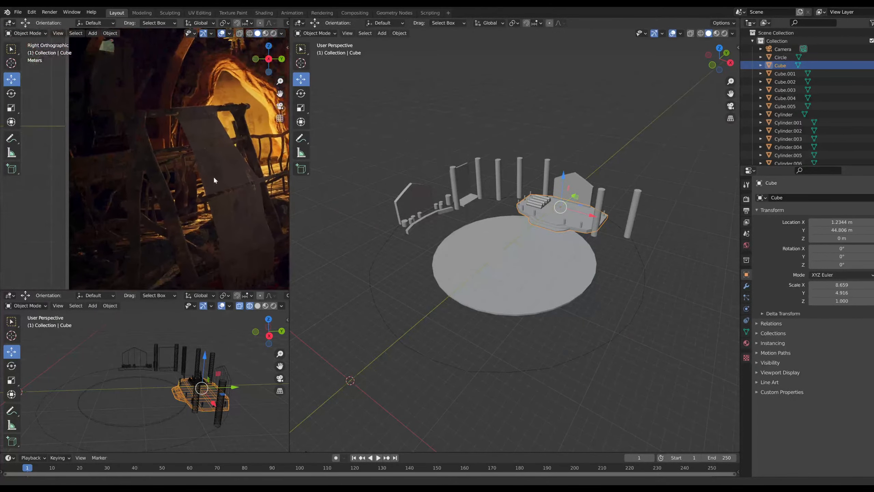
scroll(213, 179, "down", 2)
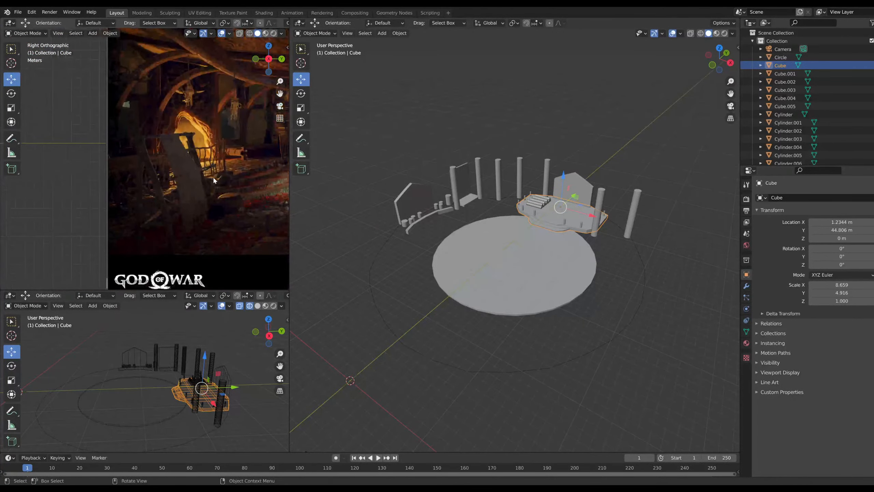
middle_click_drag(228, 176, 128, 191, "shift")
scroll(151, 190, "down", 3)
middle_click_drag(191, 189, 117, 203, "shift")
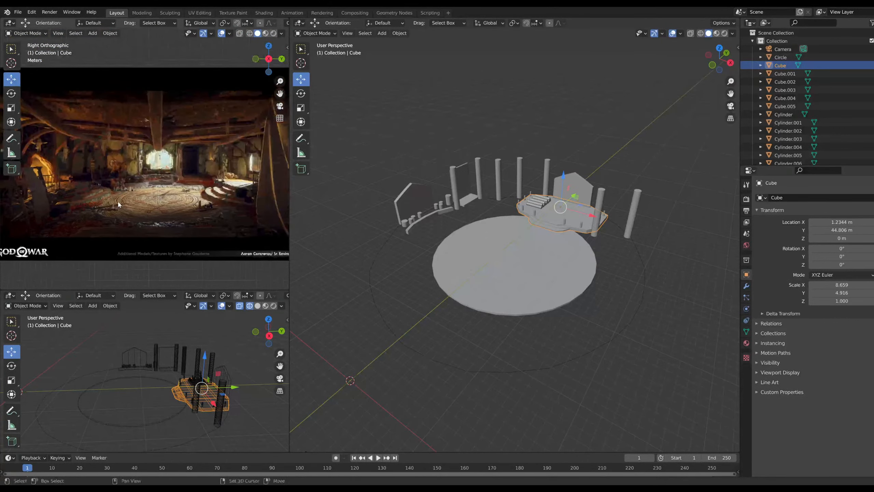
Add both groups of small railing posts to the platform selection and paste a copy of all three objects in place
scroll(715, 253, "up", 3)
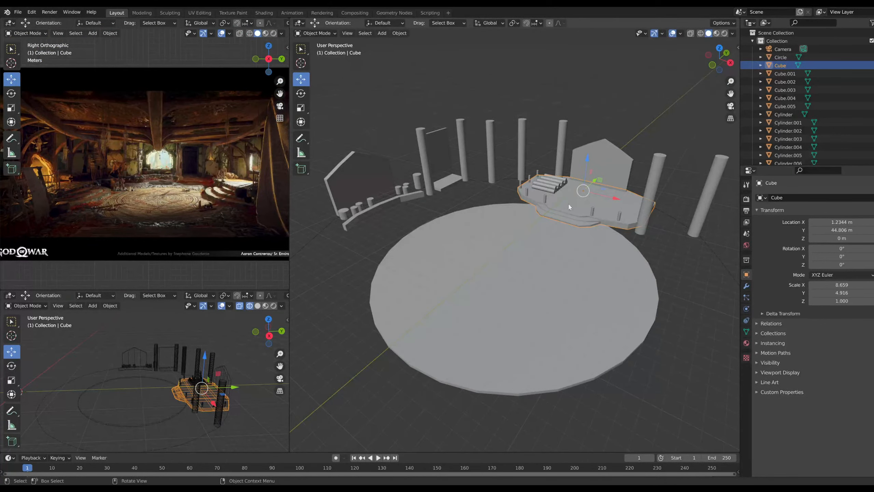
left_click(545, 197, "shift")
left_click(592, 210, "shift")
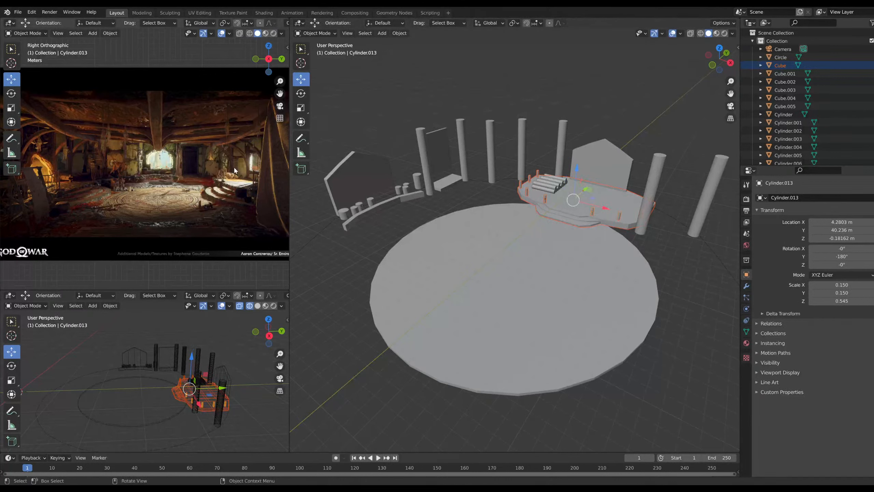
key("ctrl+v")
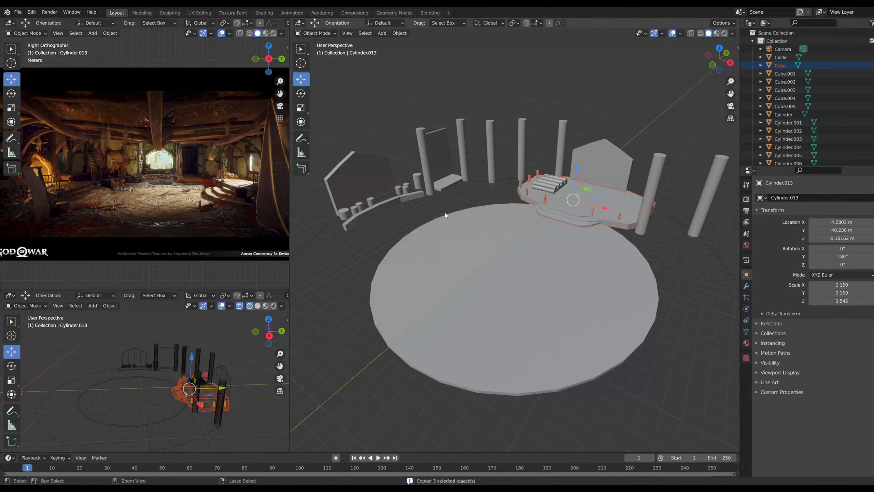
Rotate the pasted platform and its posts about 180° around the vertical axis
left_click(730, 64)
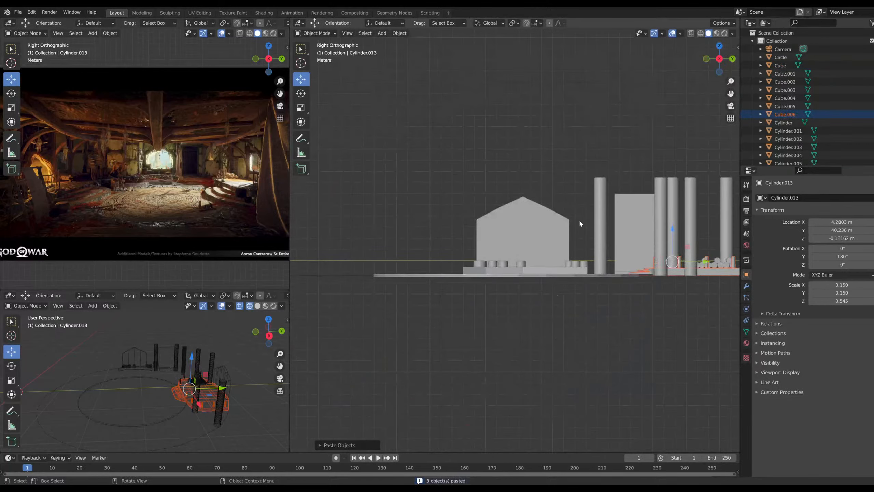
left_click(300, 93)
left_click_drag(648, 261, 681, 261)
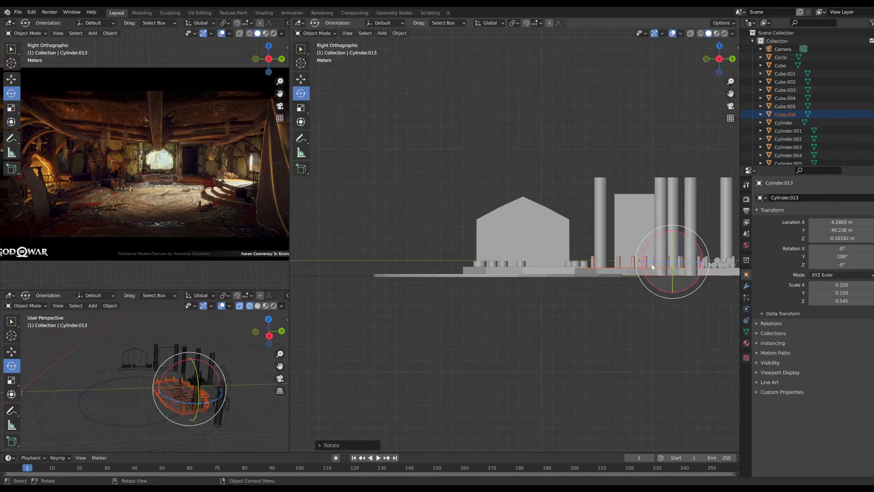
Move the copied platform and posts along Y to the floor disc's opposite edge, and fine-tune their X and Y position from above
middle_click_drag(681, 261, 636, 267)
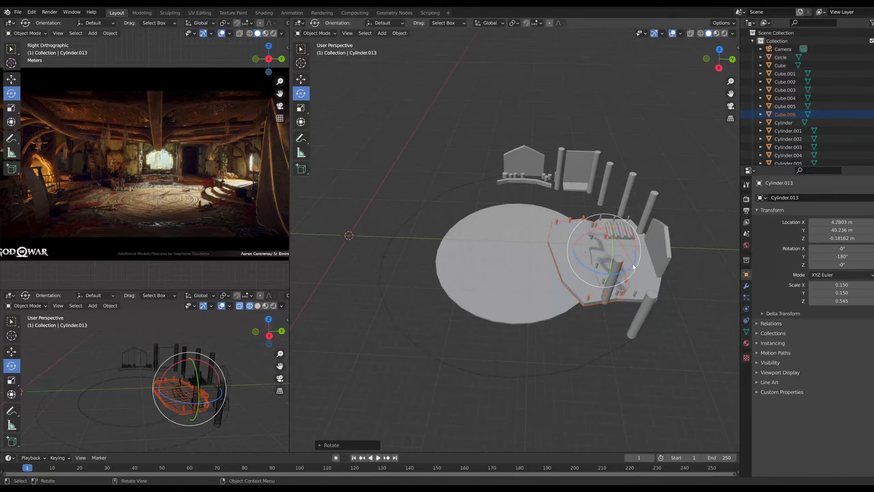
left_click_drag(635, 267, 457, 247)
left_click(295, 79)
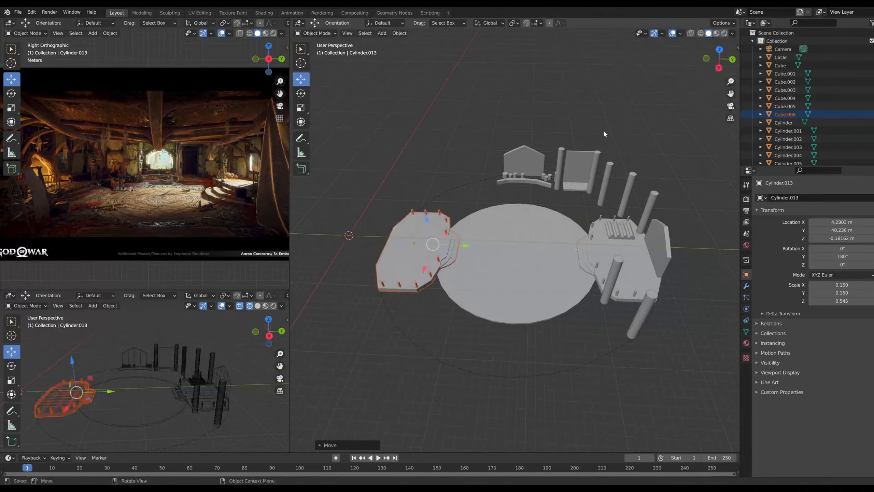
key("KP_7")
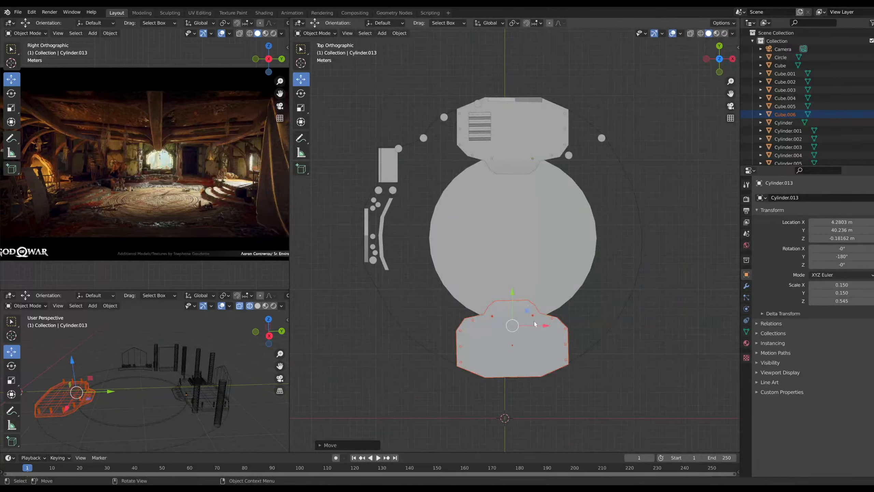
scroll(526, 330, "up", 4)
middle_click_drag(554, 302, 563, 114, "shift")
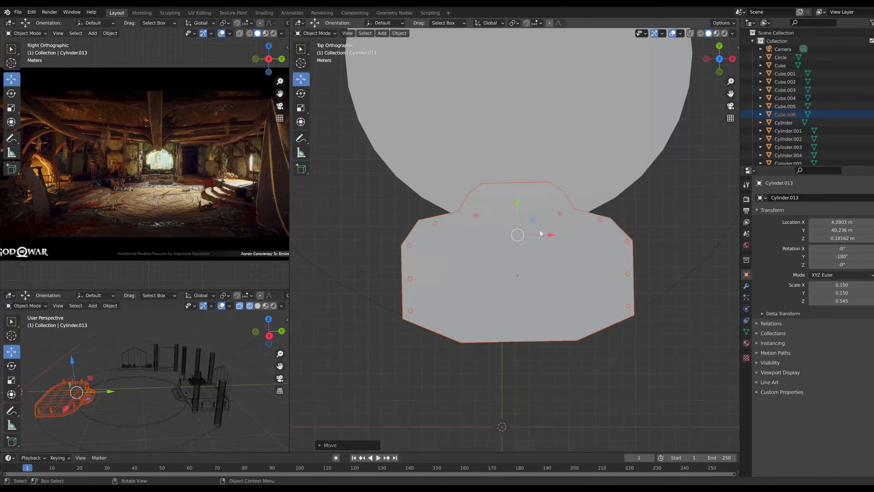
left_click_drag(551, 235, 559, 235)
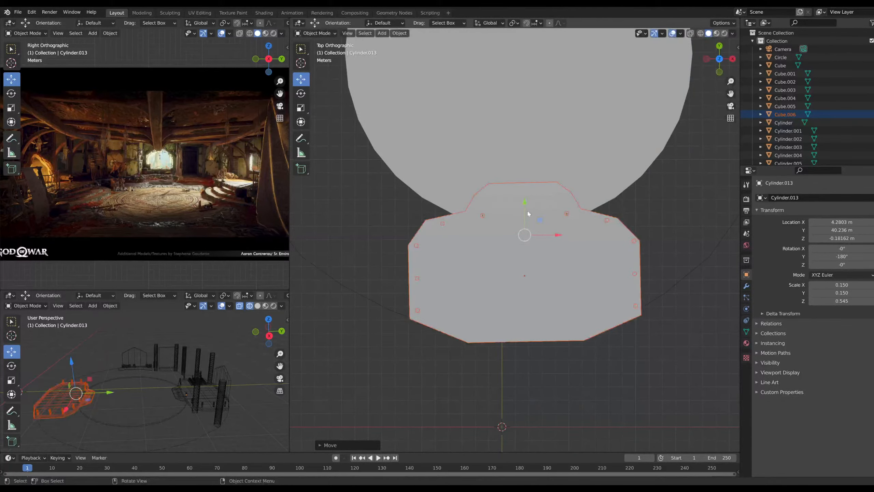
left_click_drag(524, 199, 525, 195)
Move the copied platform and posts beside the original platform and straighten the copy until its edges run parallel to the original's
scroll(541, 188, "down", 4)
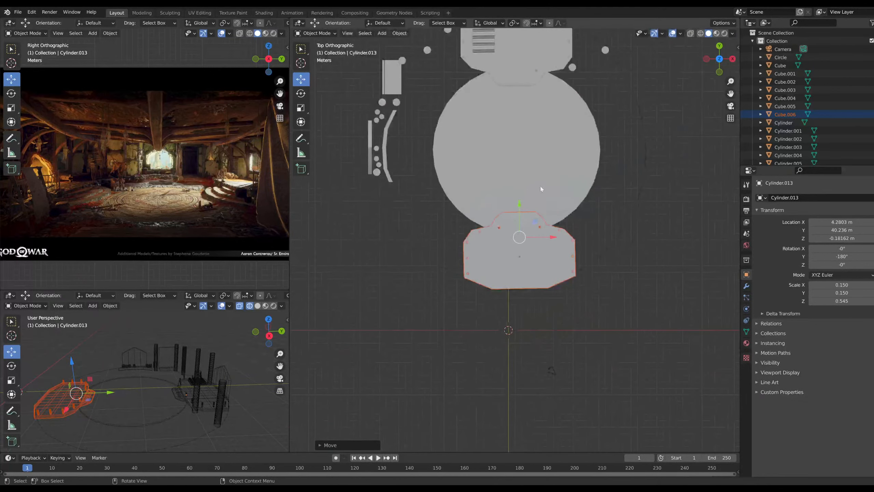
left_click(301, 93)
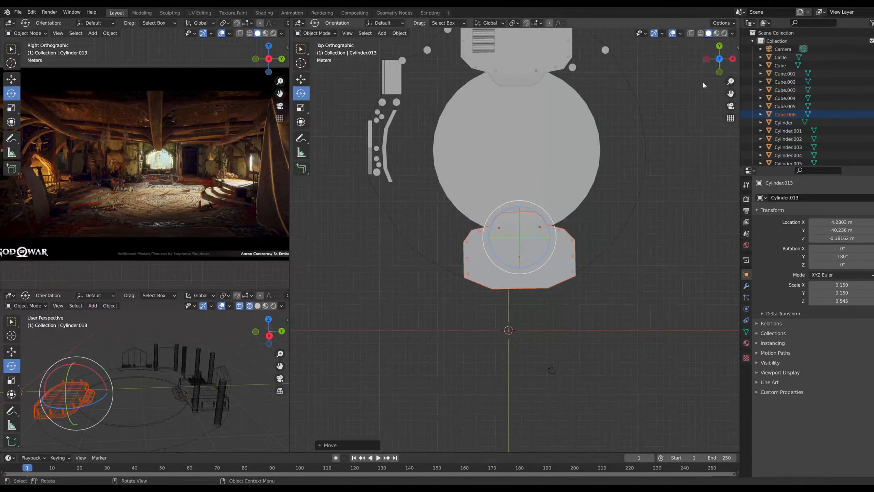
middle_click_drag(553, 163, 549, 241, "shift")
left_click_drag(547, 261, 520, 141)
left_click(301, 79)
scroll(510, 162, "up", 4)
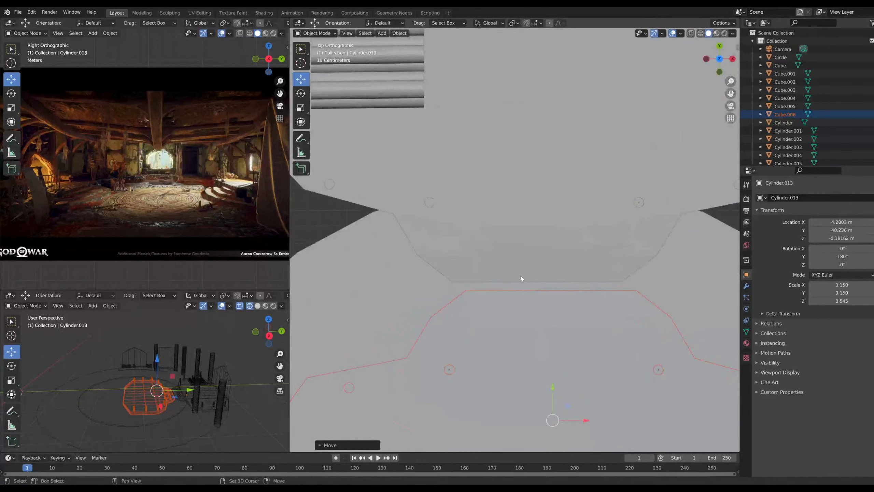
left_click_drag(533, 328, 533, 319)
left_click_drag(560, 354, 550, 353)
scroll(551, 353, "down", 5)
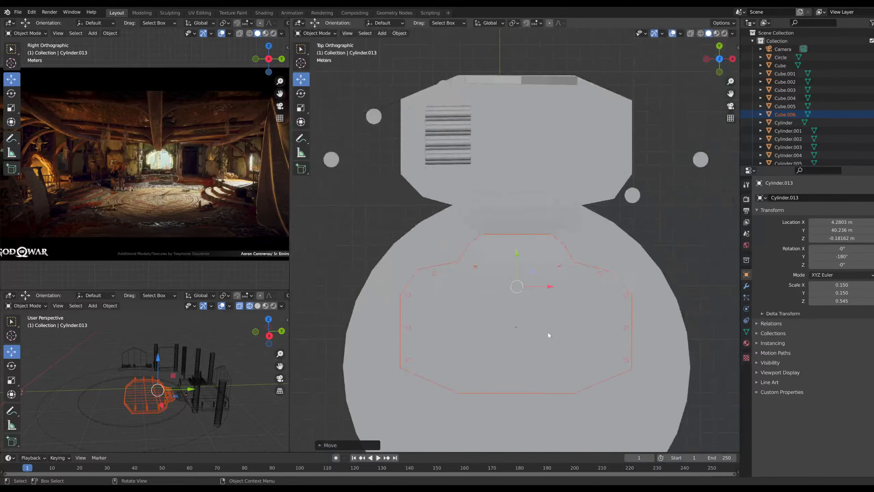
Move the aligned platform copy and its posts back along Y to the floor disc's opposite edge
middle_click_drag(520, 254, 512, 164, "shift")
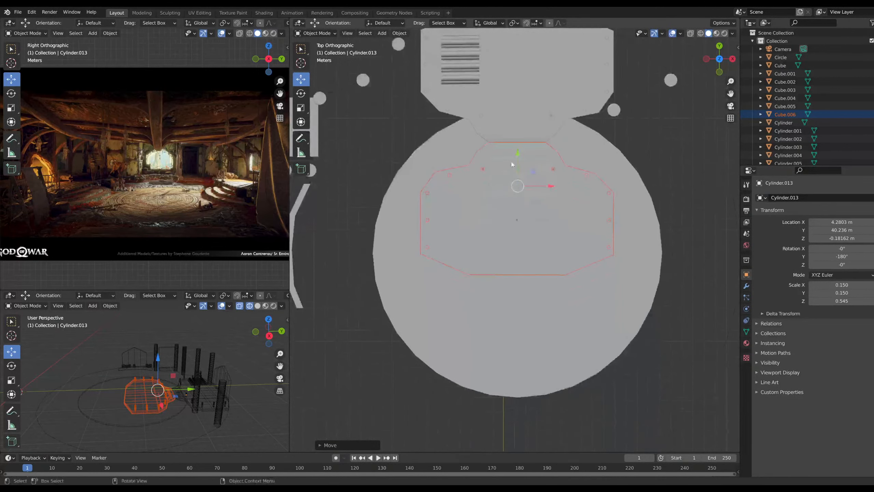
left_click_drag(518, 154, 503, 334)
middle_click_drag(558, 291, 565, 198, "shift")
left_click_drag(525, 243, 526, 278)
Show the scene in wireframe and open the large outer circle for vertex editing near the copied platform's outer edge
left_click(666, 342)
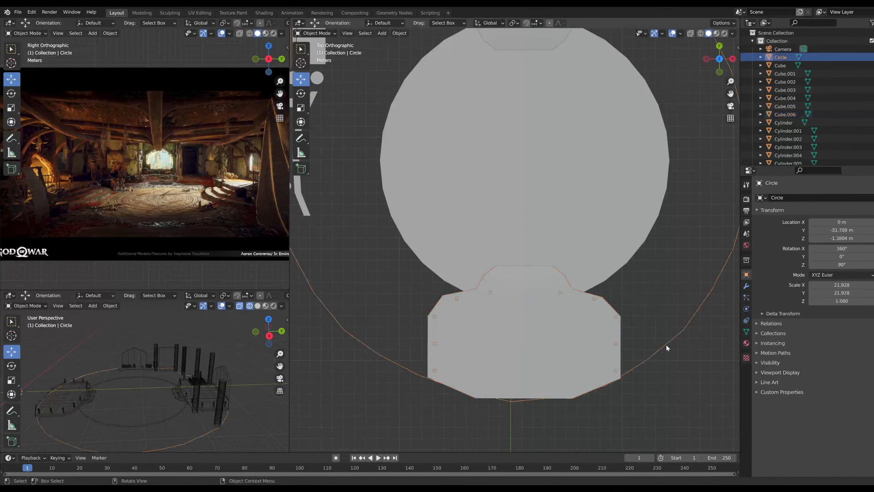
left_click(700, 33)
scroll(499, 393, "up", 6)
middle_click_drag(499, 393, 593, 64, "shift")
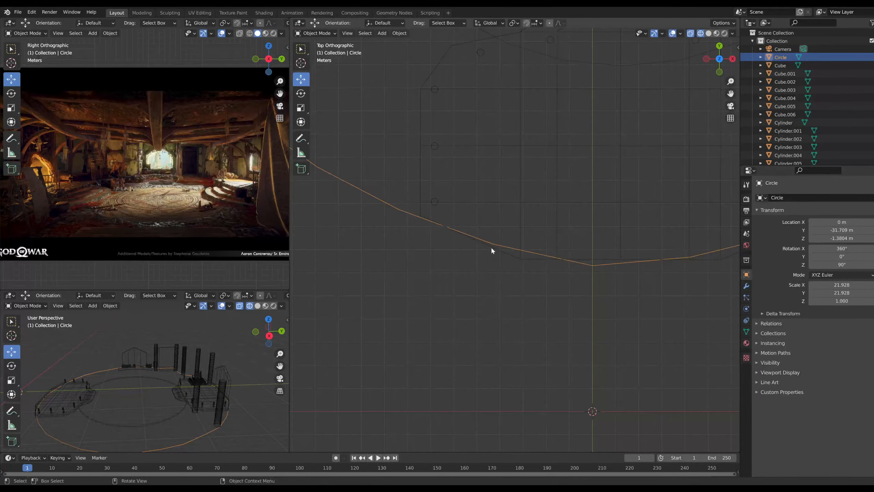
scroll(492, 250, "up", 4)
left_click(323, 33)
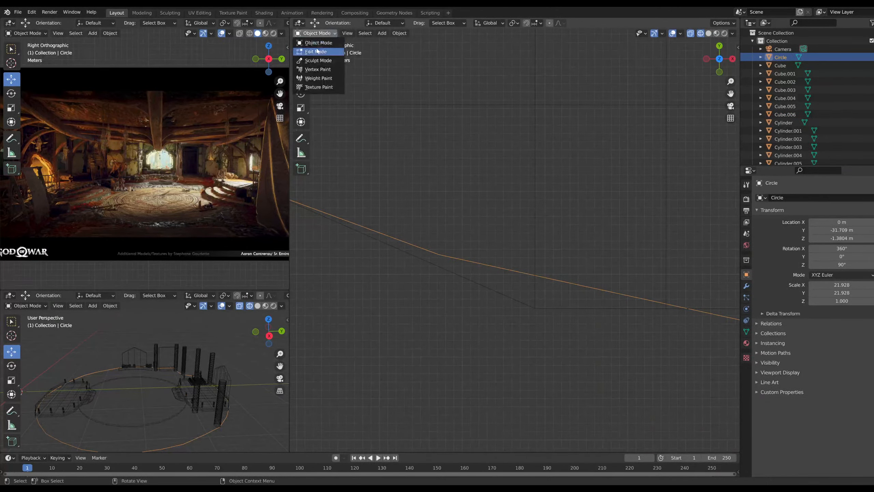
left_click(322, 51)
scroll(475, 265, "up", 1)
left_click(344, 33)
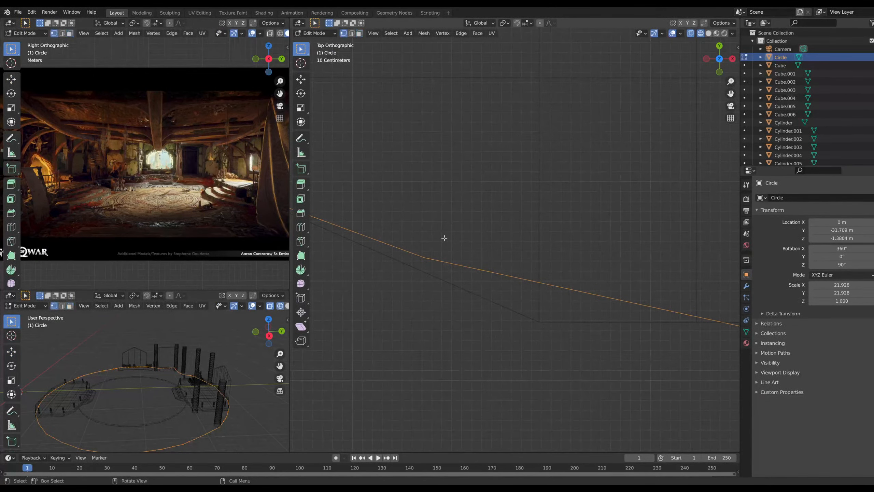
Shift two circle vertices along Y onto the first slanted corner edge of the copied platform
left_click(425, 257)
left_click(304, 82)
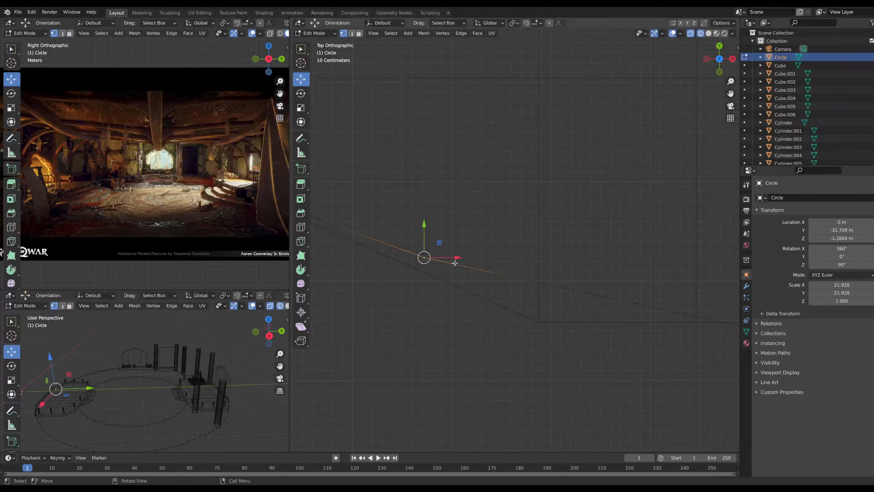
left_click_drag(425, 227, 422, 242)
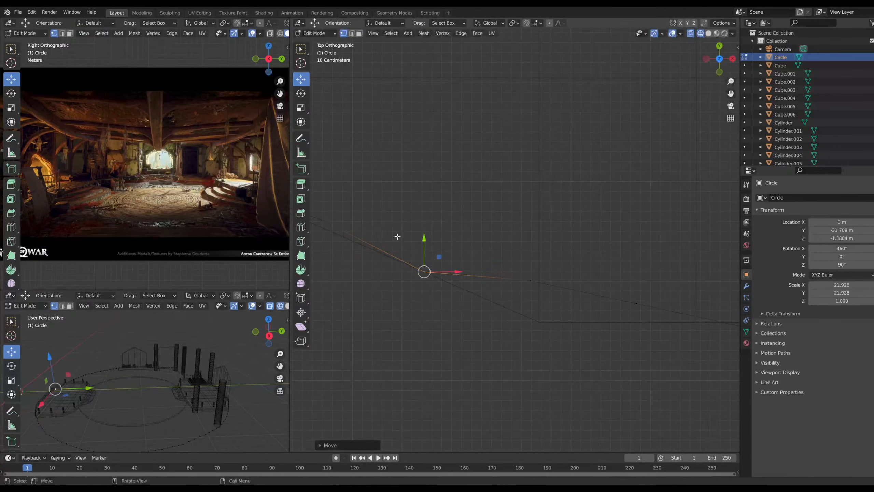
key("KP_Decimal")
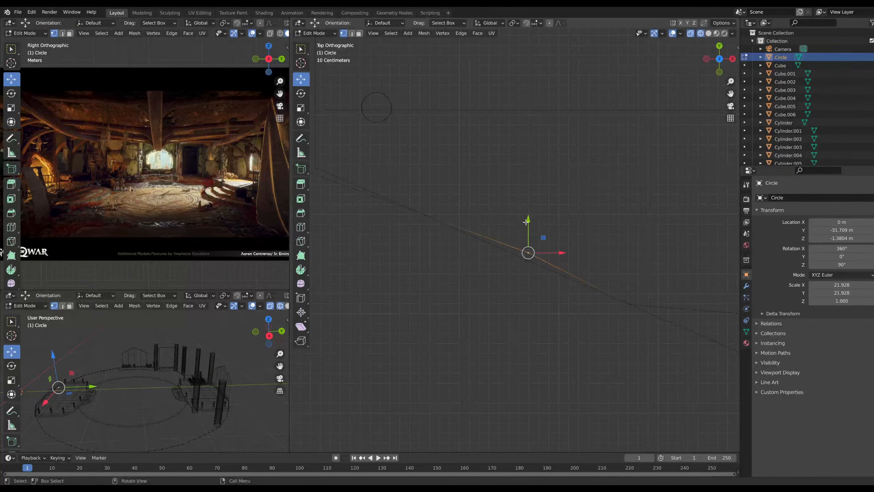
left_click_drag(527, 222, 521, 232)
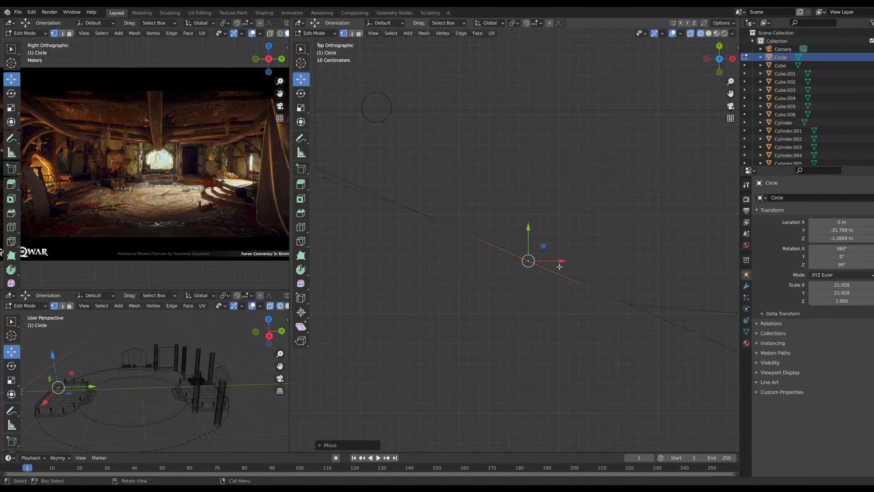
Move the next three circle vertices along Y onto the end of the slanted corner and the platform's straight outer edge
middle_click_drag(645, 361, 414, 277, "shift")
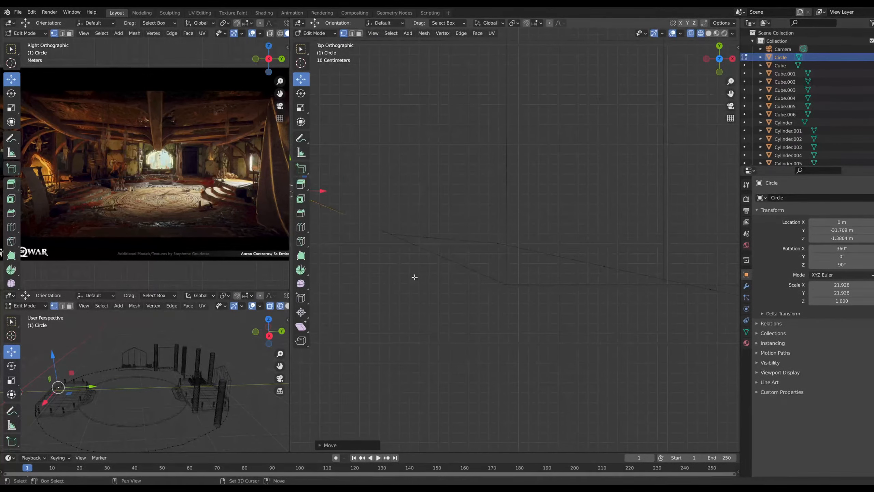
left_click(498, 242)
left_click_drag(498, 210, 493, 249)
left_click(604, 266)
left_click_drag(607, 237, 607, 254)
middle_click_drag(683, 308, 456, 309, "shift")
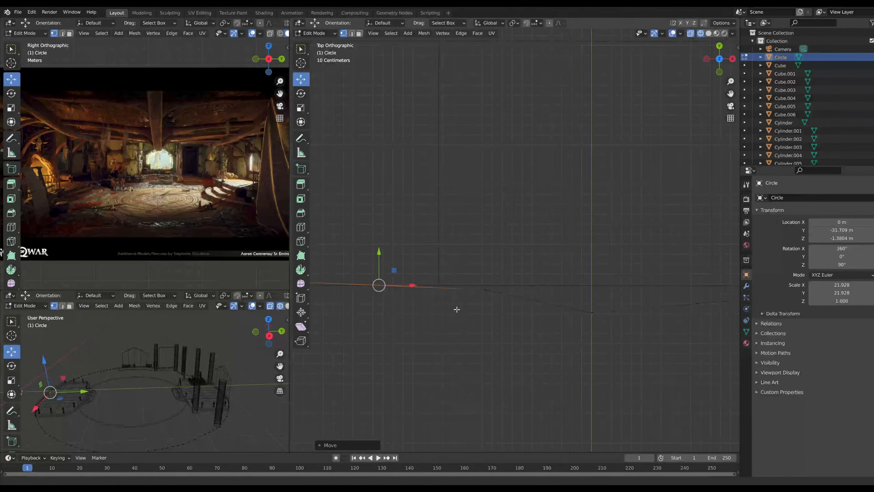
left_click(483, 283)
left_click_drag(487, 253, 487, 247)
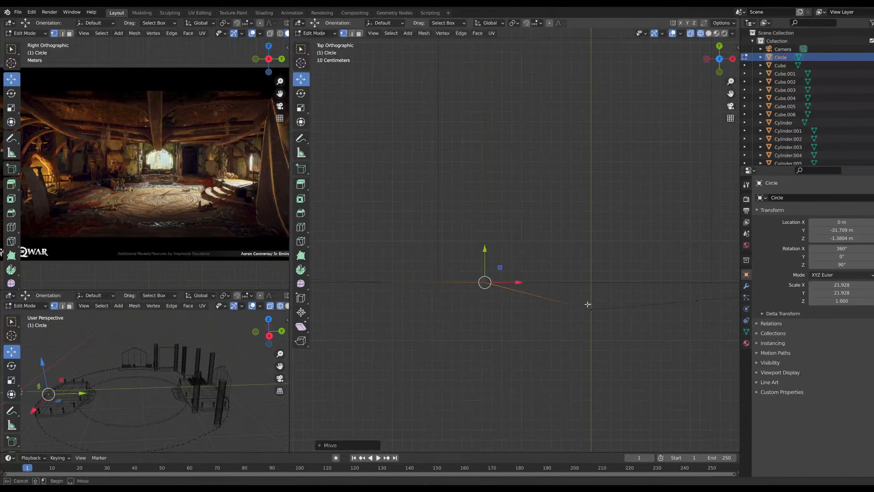
Move three more circle vertices along Y so they lie on the middle of the platform's straight outer edge
left_click_drag(587, 304, 597, 321)
left_click_drag(593, 278, 589, 251)
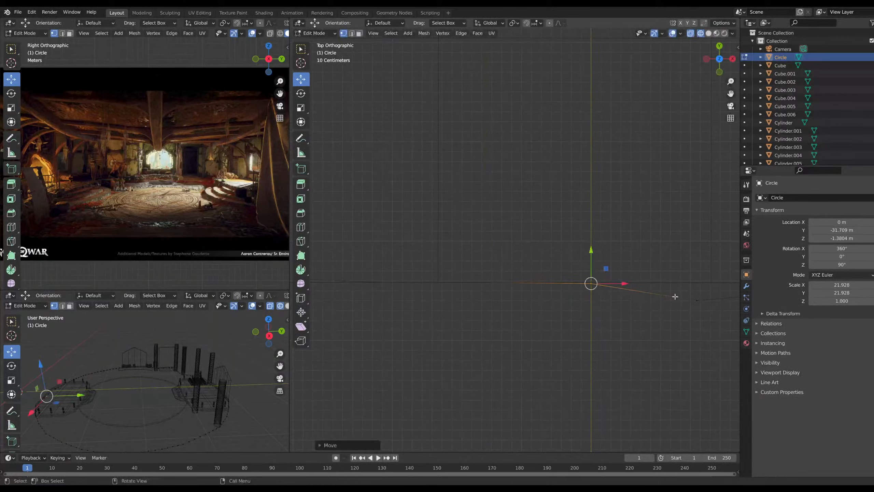
left_click_drag(673, 293, 704, 304)
left_click_drag(696, 272, 687, 250)
mouse_move(685, 274)
middle_mouse_down("shift")
mouse_move(490, 307)
mouse_move(384, 313)
middle_mouse_up("shift")
left_click_drag(500, 326, 518, 344)
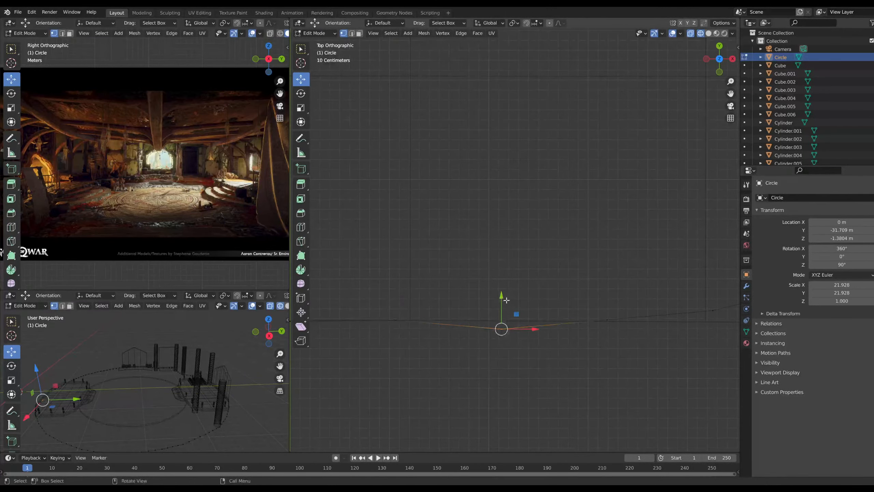
left_click_drag(504, 293, 503, 284)
Align the last circle vertices of the straight outer edge along Y, and bring the next one down onto the second slanted corner
middle_click_drag(637, 308, 504, 299, "shift")
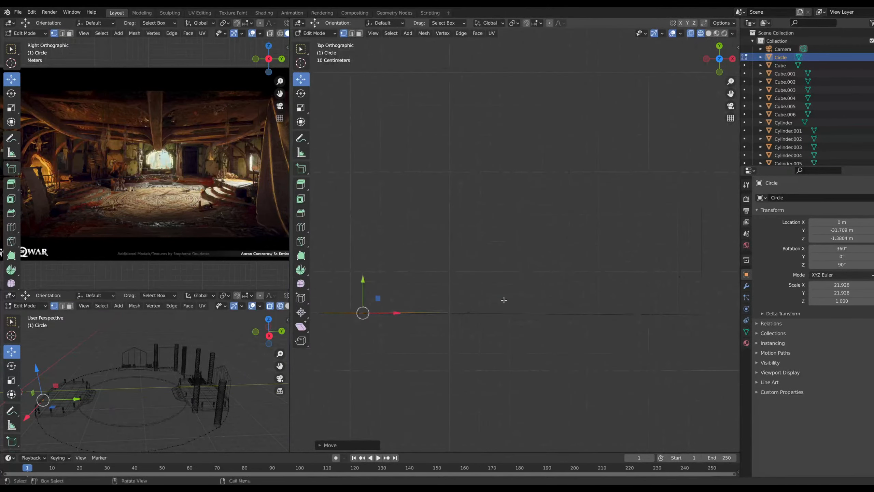
left_click(573, 303)
left_click_drag(575, 272, 576, 282)
middle_click_drag(661, 276, 510, 262, "shift")
left_click_drag(519, 252, 539, 276)
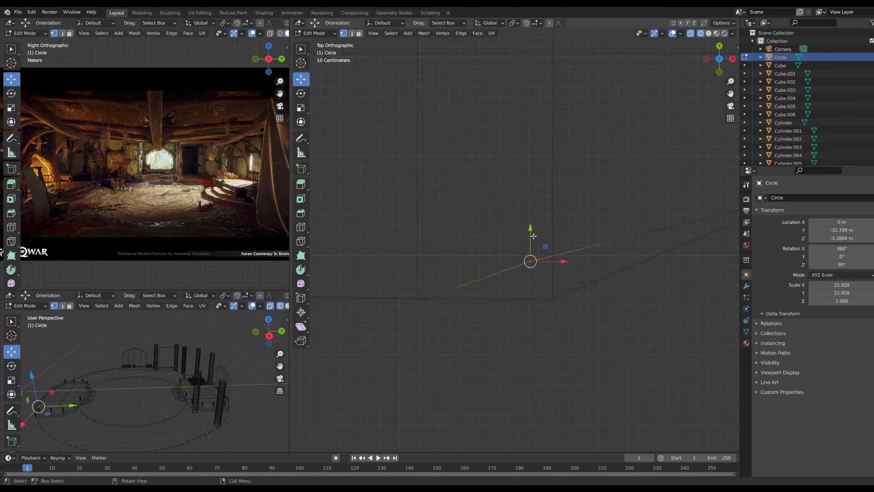
left_click_drag(530, 236, 531, 274)
left_click_drag(625, 229, 642, 246)
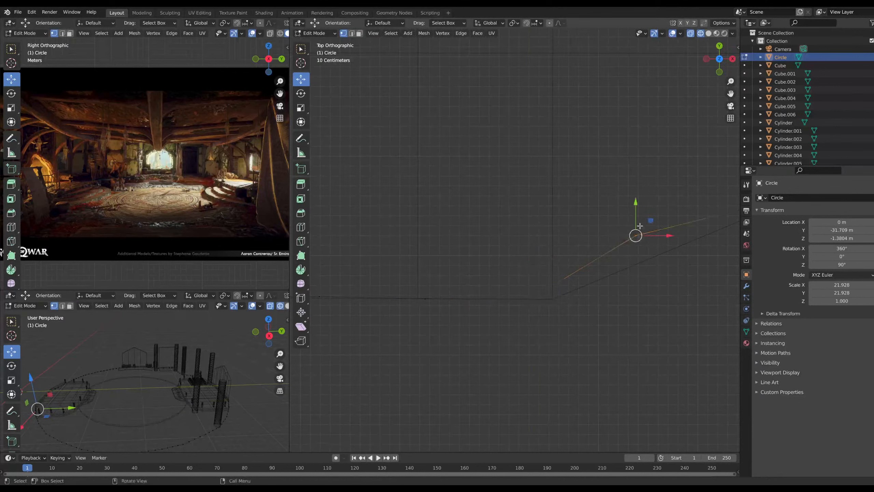
left_click_drag(636, 207, 643, 236)
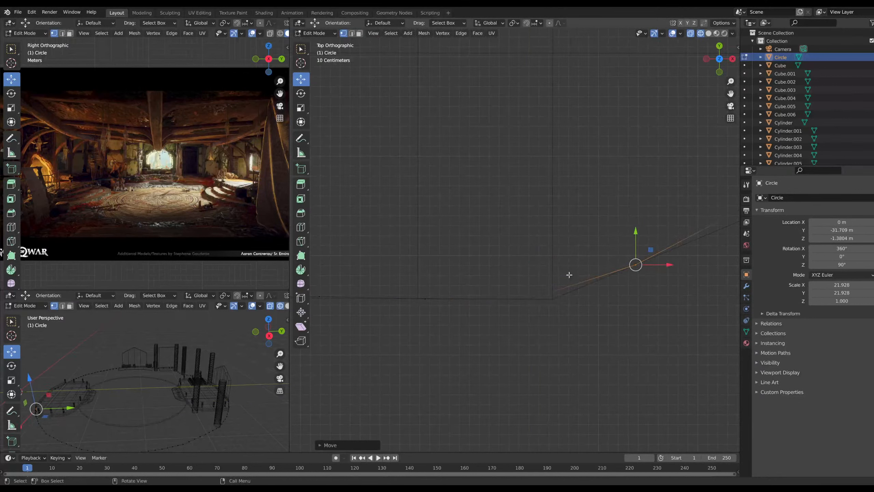
Fine-tune the circle vertex at the second corner, and move the following two along Y onto the slanted platform edge
left_click(529, 297)
left_click_drag(530, 266, 533, 271)
middle_click_drag(581, 263, 424, 332, "shift")
left_click_drag(559, 264, 585, 279)
left_click_drag(570, 241, 575, 252)
middle_click_drag(670, 266, 533, 299, "shift")
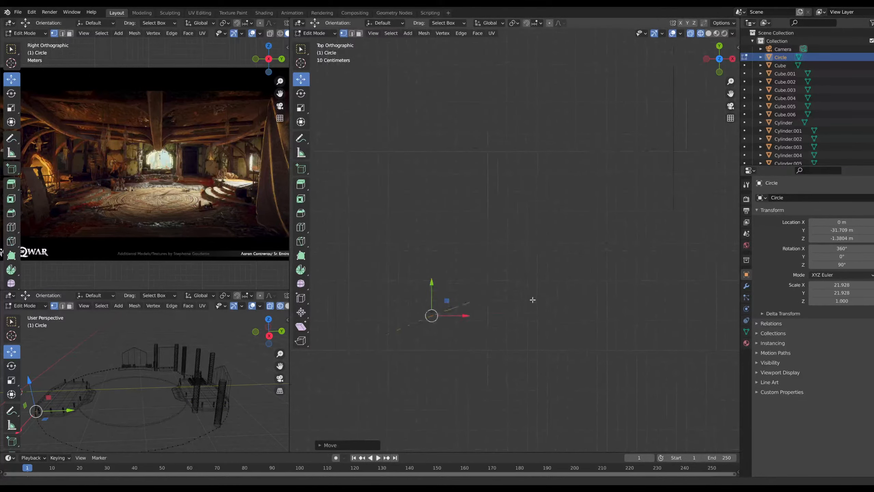
left_click(532, 272)
left_click_drag(535, 244, 532, 239)
Adjust the circle vertices at the end of the second slanted edge along Y, easing those beyond the platform into the curve
left_click(621, 214)
mouse_move(618, 195)
left_mouse_down()
mouse_move(637, 205)
mouse_move(629, 202)
left_mouse_up()
middle_click_drag(672, 204, 551, 268, "shift")
left_click_drag(592, 215, 604, 234)
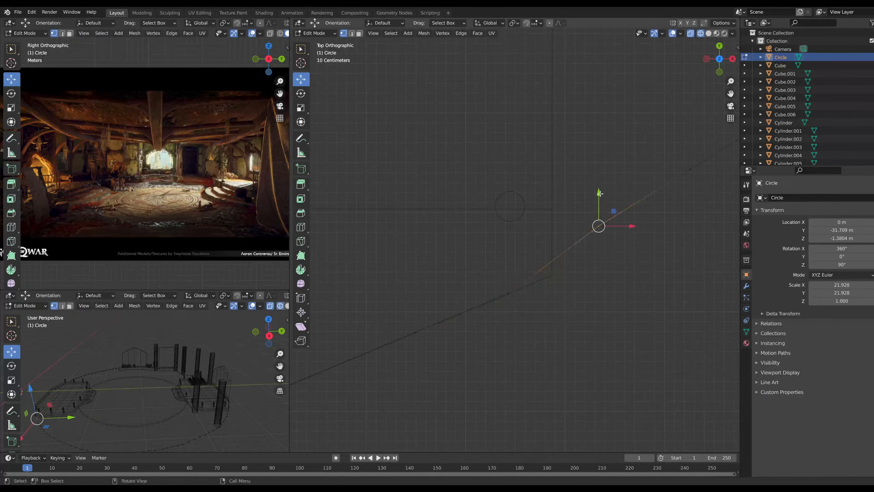
left_click_drag(600, 194, 615, 223)
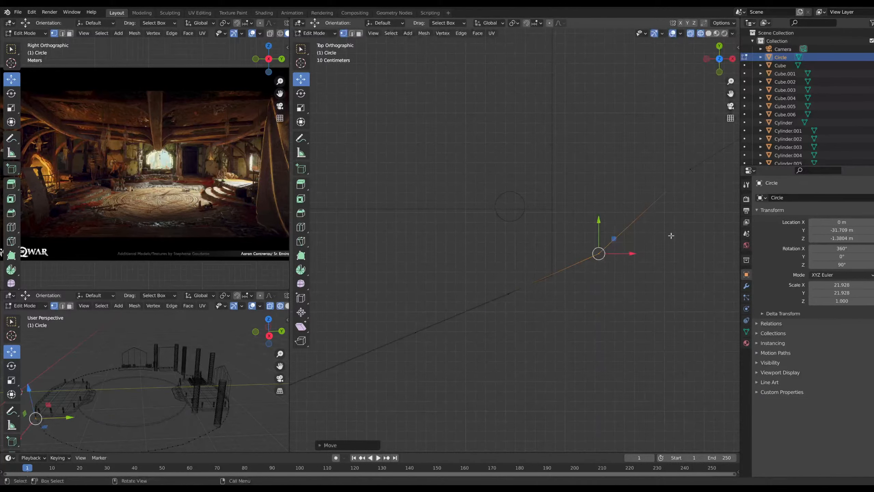
left_click(673, 234)
left_click(685, 168)
left_click_drag(691, 142, 700, 150)
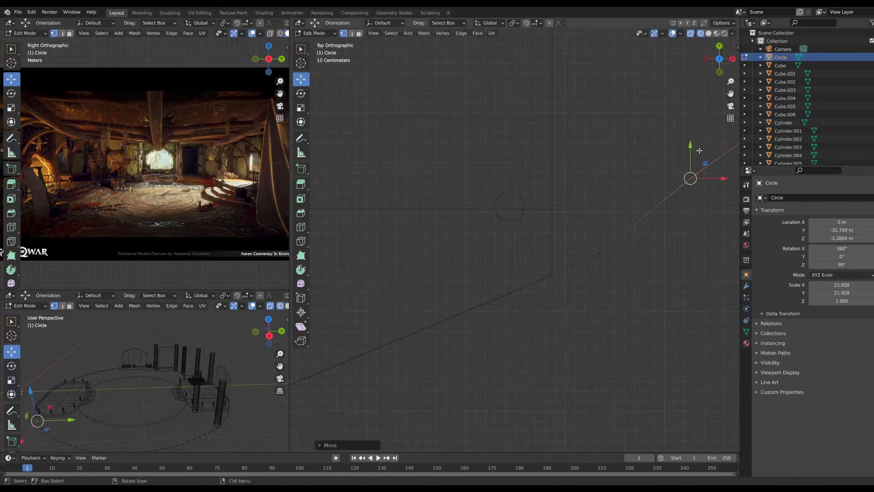
scroll(665, 227, "down", 8)
left_click(554, 281)
scroll(553, 281, "down", 4)
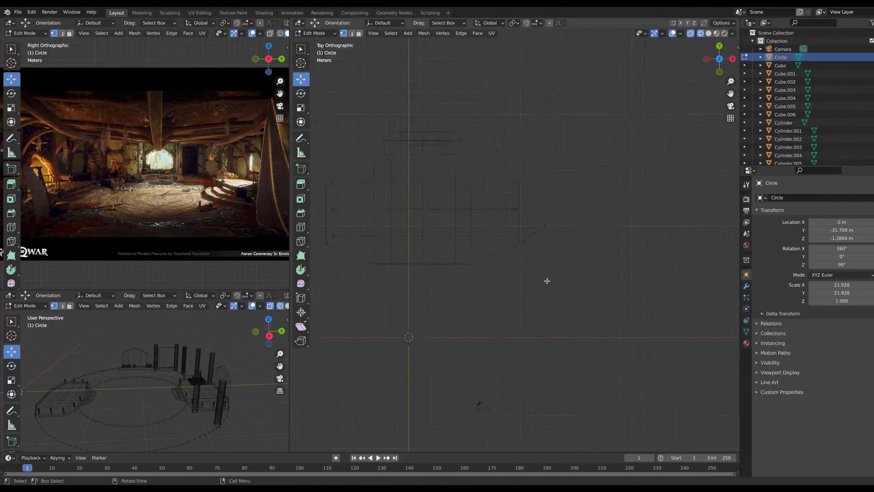
Fine-tune the X and Y position of the circle vertex by the platform's first slanted corner, and clear the selection
scroll(463, 293, "up", 10)
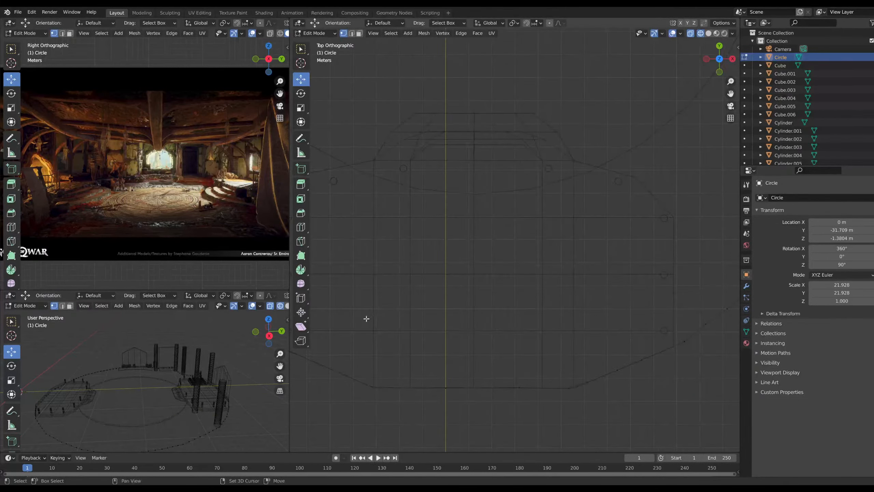
scroll(557, 333, "up", 5)
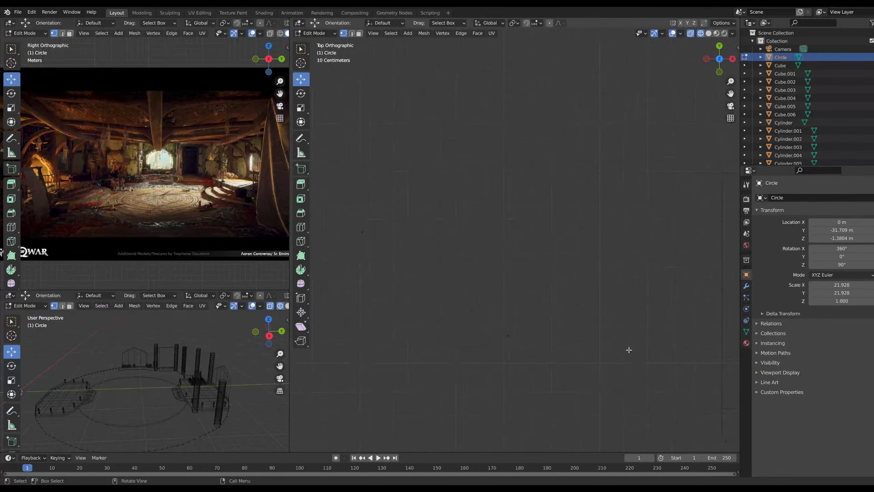
middle_click_drag(625, 372, 437, 228, "shift")
middle_click_drag(679, 409, 566, 354, "shift")
left_click_drag(505, 318, 535, 321)
left_click_drag(503, 292, 506, 284)
left_click_drag(534, 314, 536, 318)
left_click_drag(505, 283, 505, 285)
left_click(520, 372)
scroll(447, 296, "down", 6)
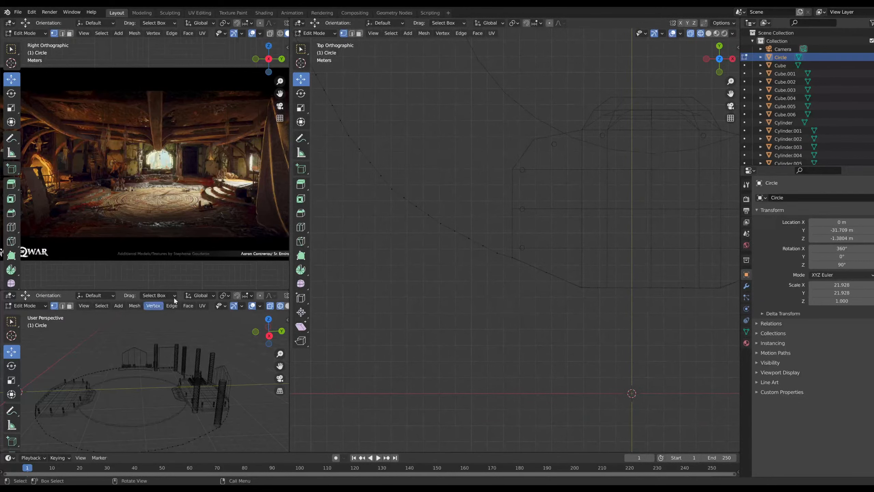
Inspect the blockout in solid shading from above and in perspective, comparing the platforms, pillars and back wall pieces with the reference painting
middle_click_drag(652, 227, 559, 221)
scroll(578, 230, "down", 3)
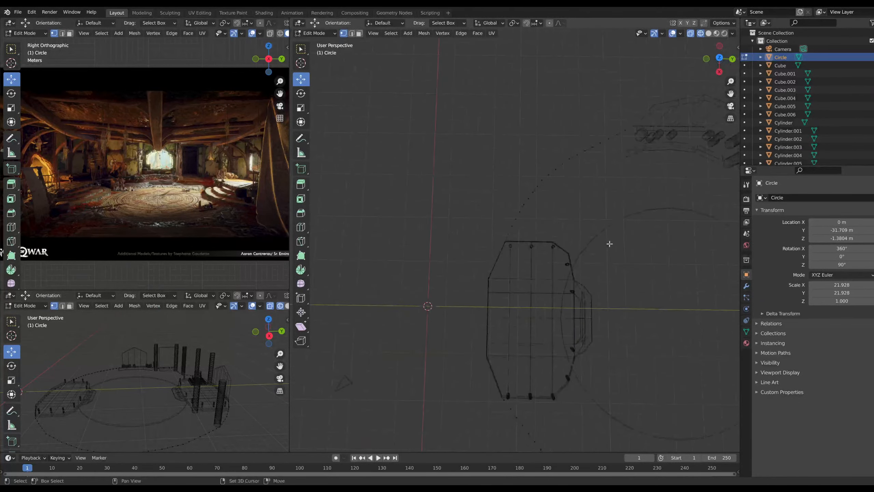
middle_click_drag(609, 244, 459, 188, "shift")
left_click(708, 33)
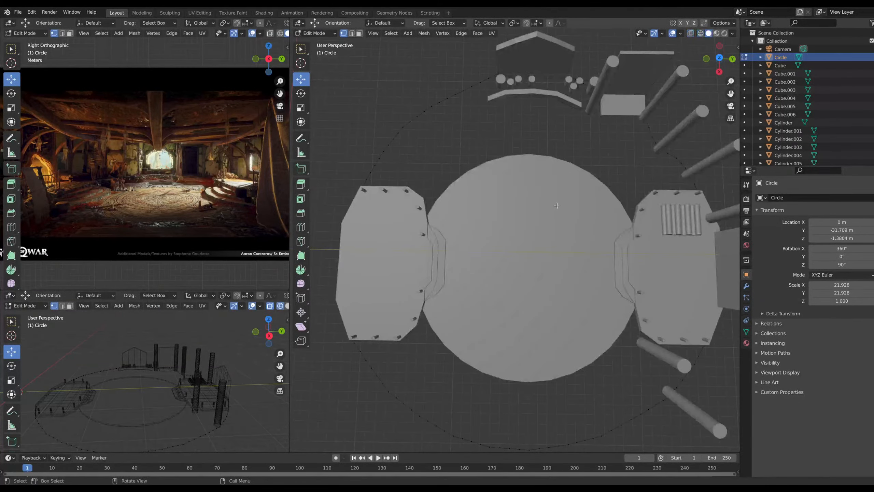
mouse_move(557, 206)
middle_mouse_down()
mouse_move(544, 278)
mouse_move(452, 275)
mouse_move(538, 291)
mouse_move(630, 285)
mouse_move(610, 269)
mouse_move(549, 288)
mouse_move(437, 296)
mouse_move(587, 268)
middle_mouse_up()
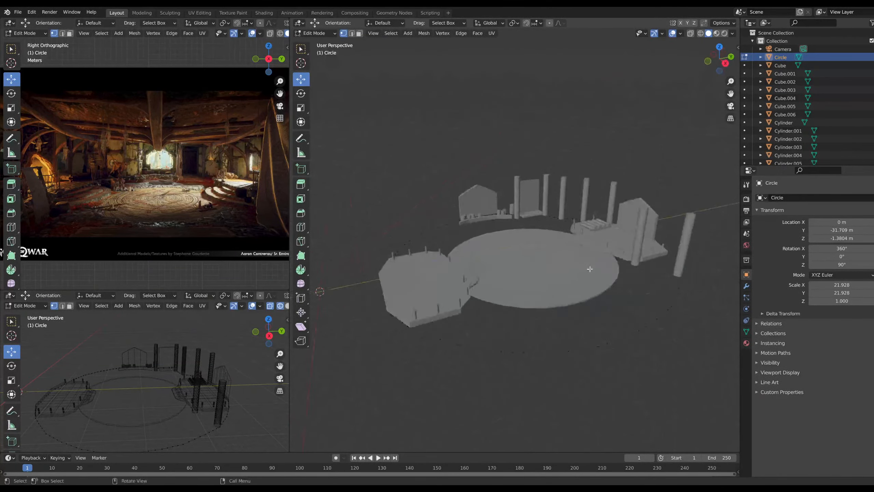
scroll(586, 267, "up", 5)
middle_click_drag(606, 227, 545, 272)
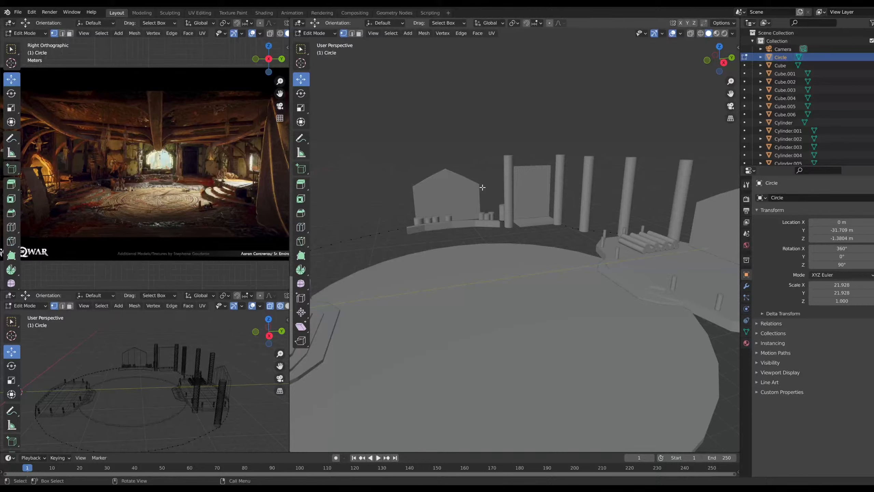
scroll(451, 134, "down", 5)
middle_click_drag(565, 229, 467, 242)
scroll(446, 254, "up", 3)
scroll(446, 254, "up", 2)
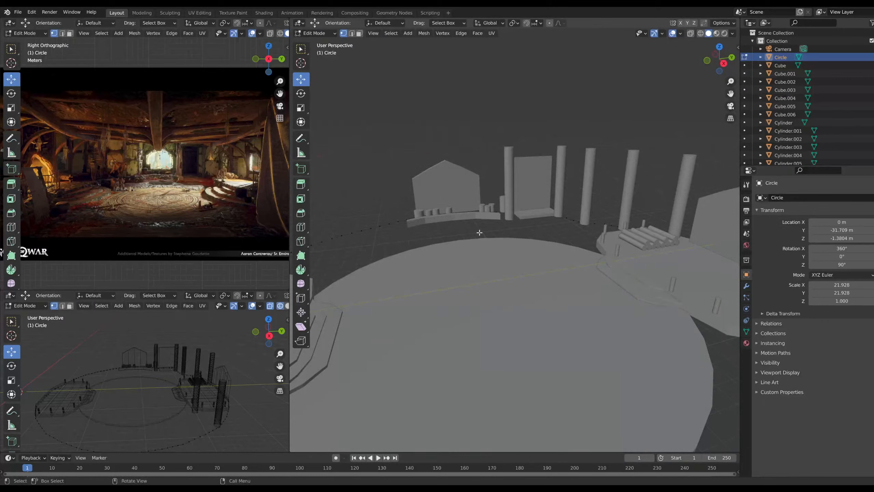
Compare the fireplace alcove and railings in the reference painting with the matching stepped platform in the blockout
scroll(161, 235, "up", 6)
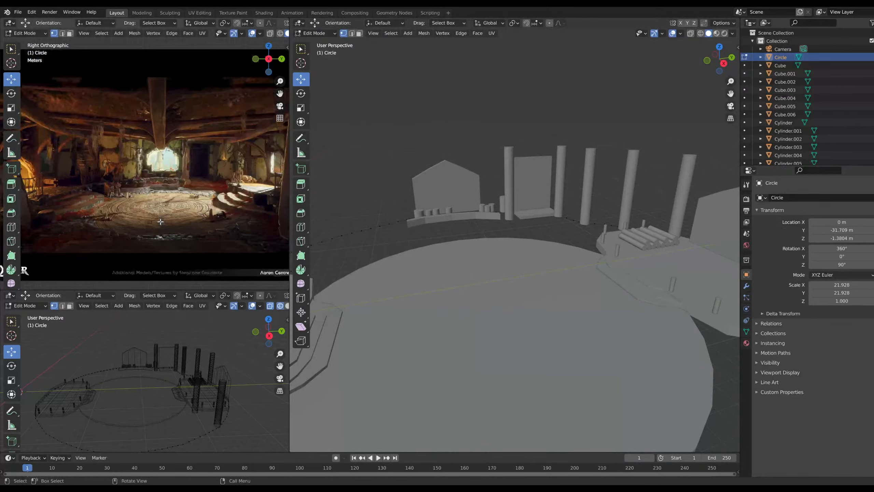
middle_click_drag(74, 223, 326, 207, "shift")
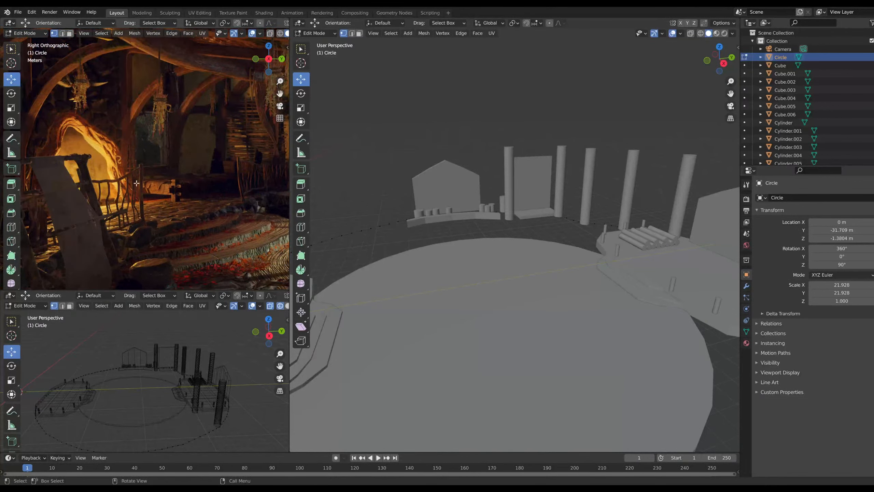
scroll(275, 216, "up", 1)
scroll(467, 283, "down", 5)
middle_click_drag(467, 283, 578, 284)
scroll(359, 252, "up", 5)
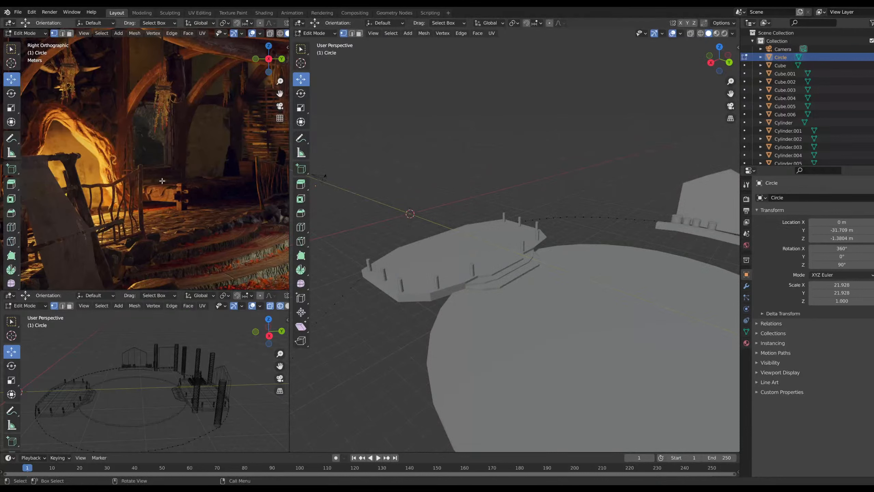
scroll(518, 295, "up", 1)
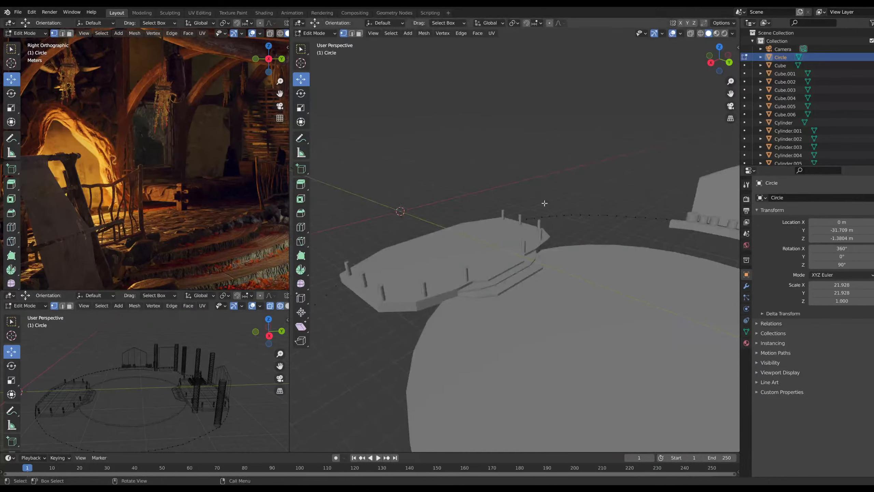
Return to Object Mode and make a copy of the gabled back wall piece
left_click(315, 33)
left_click(317, 41)
middle_click_drag(491, 156, 567, 155)
left_click(573, 155)
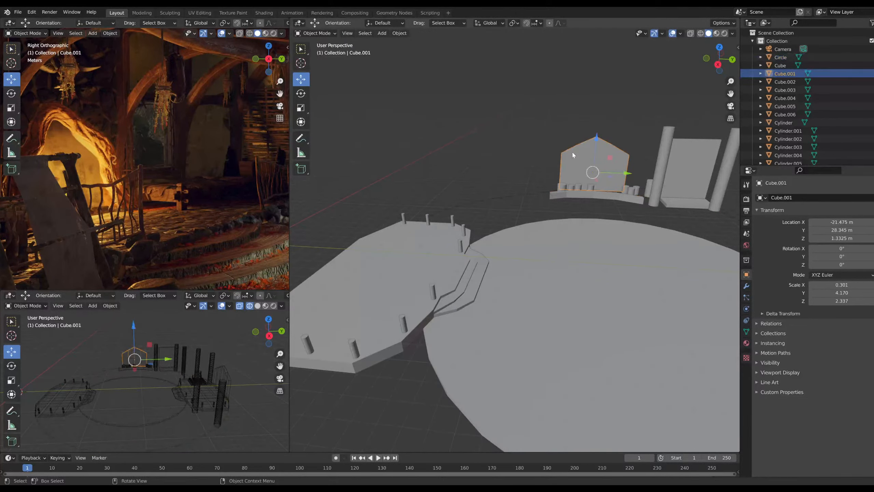
key("ctrl+c")
key("ctrl+v")
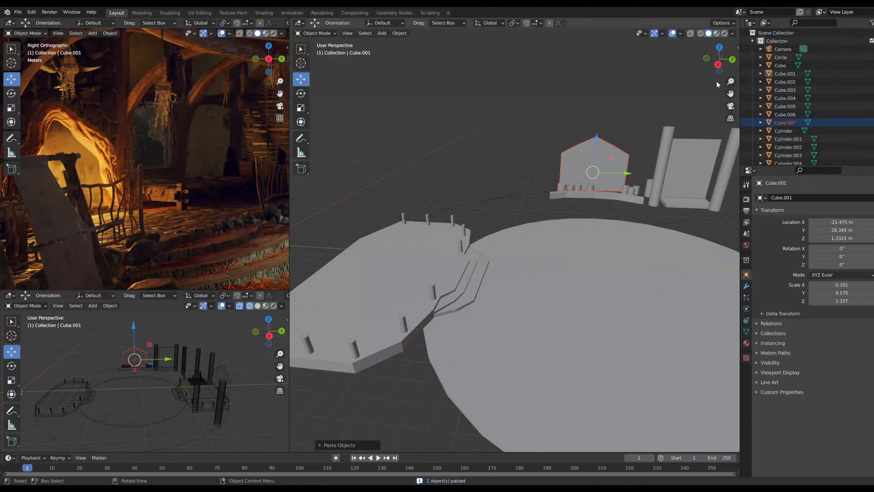
In top view, rotate the wall copy about 90° around Z and place it on the outer edge of the platform nearest the world origin
left_click(720, 48)
scroll(379, 253, "down", 8)
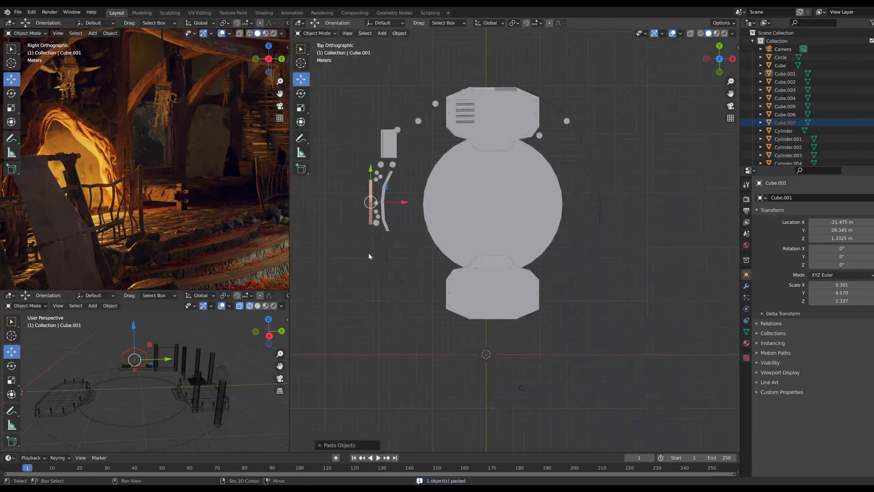
key("g")
left_click(556, 213)
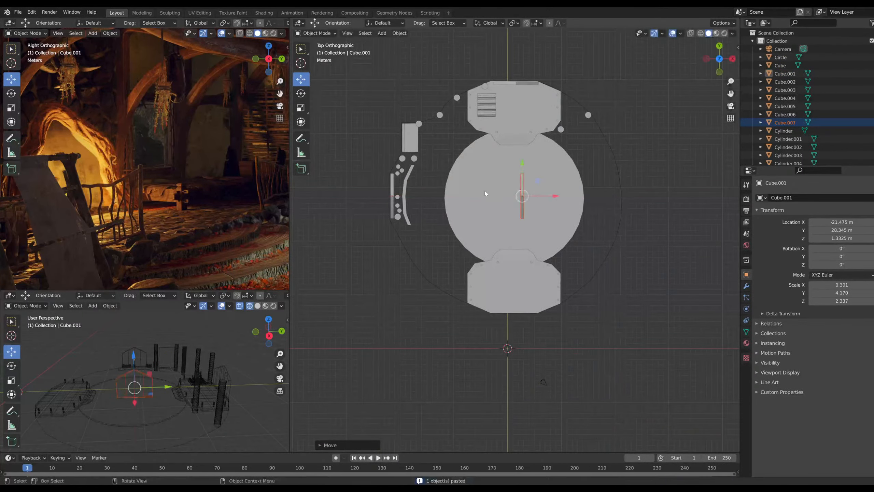
left_click(301, 93)
left_click_drag(543, 167, 523, 277)
left_click(301, 80)
scroll(509, 315, "up", 5)
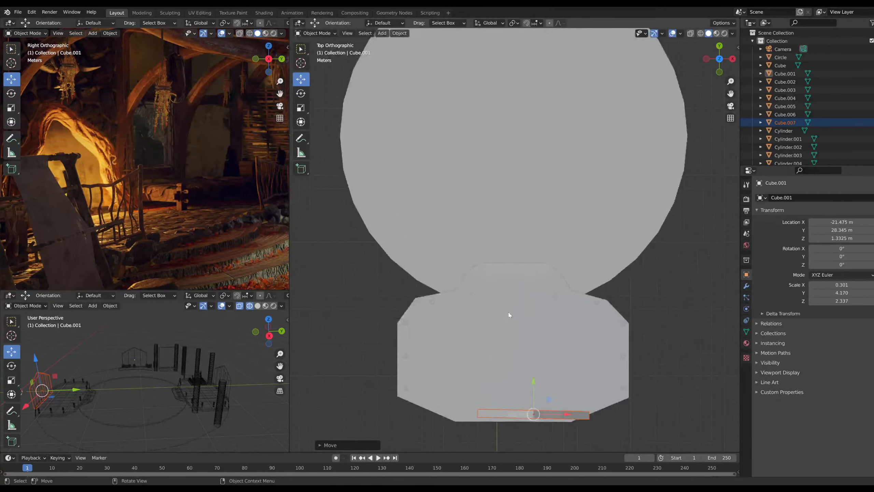
Fine-tune the wall copy's X and Y position and its Z rotation so it lies flush along the platform's straight outer edge
scroll(565, 388, "up", 4)
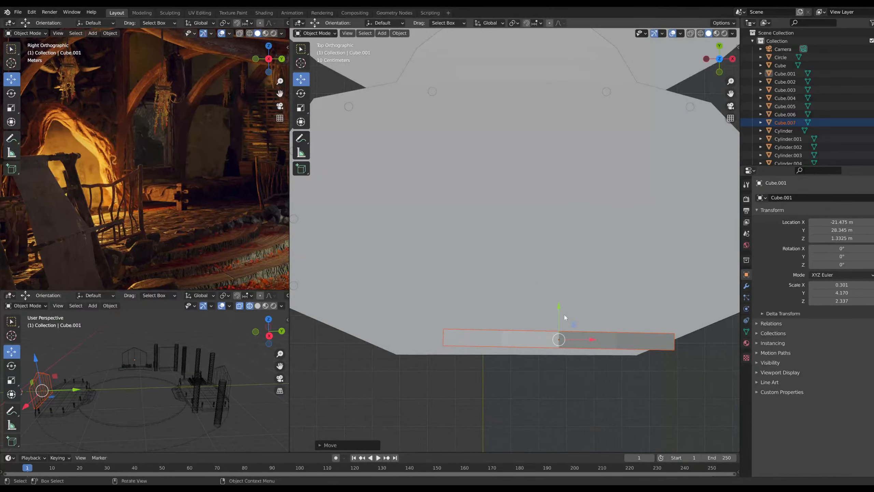
left_click_drag(603, 339, 563, 340)
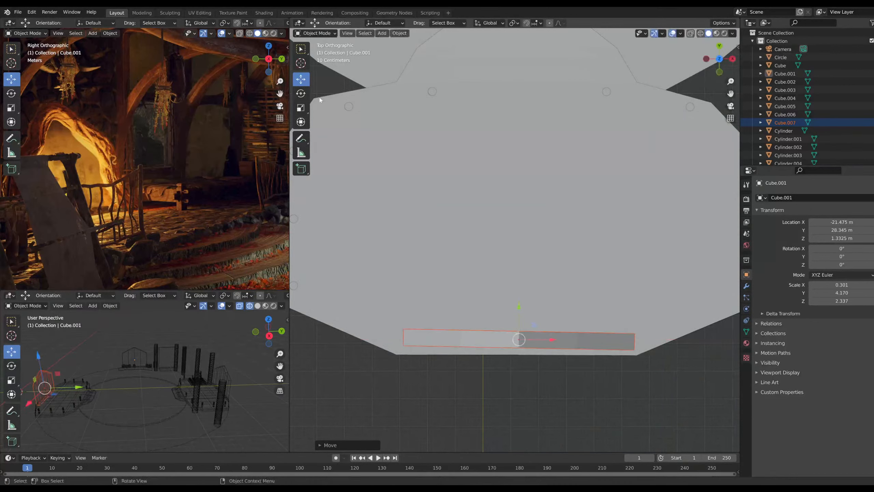
left_click(301, 93)
mouse_move(504, 307)
left_mouse_down()
mouse_move(495, 310)
mouse_move(515, 316)
left_mouse_up()
left_click(301, 79)
left_click_drag(556, 347, 535, 343)
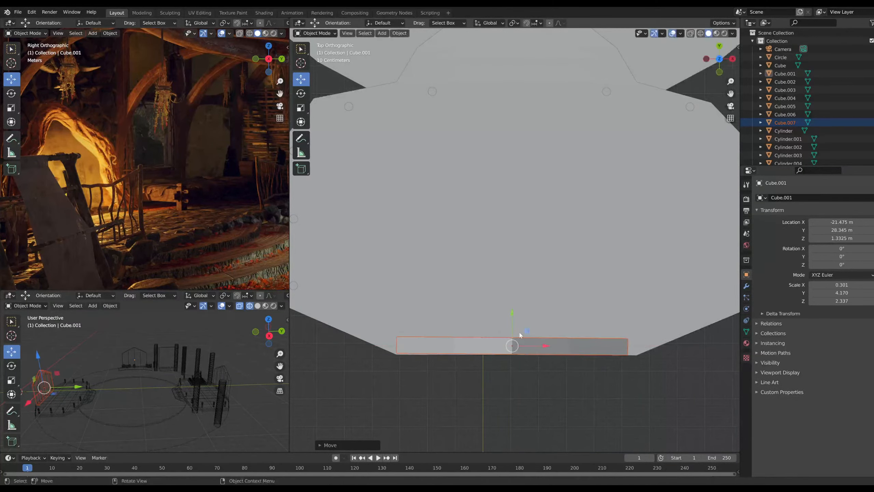
left_click(304, 96)
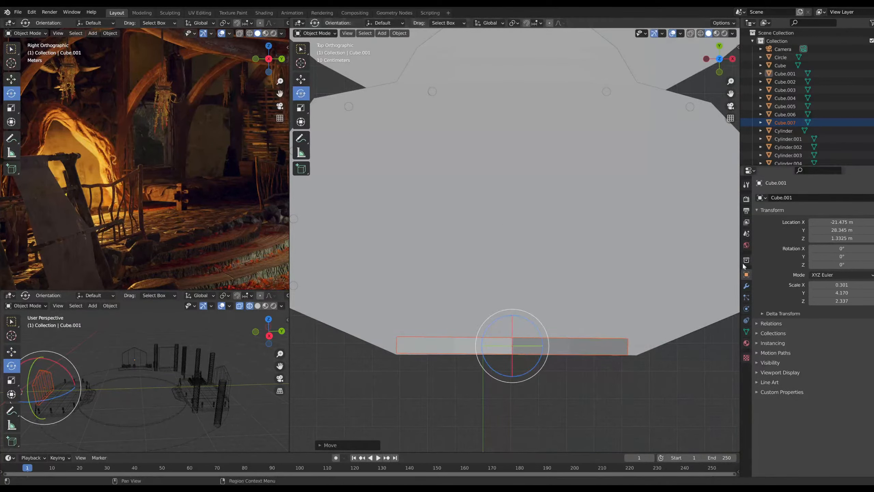
left_click_drag(521, 311, 524, 312)
left_click(300, 79)
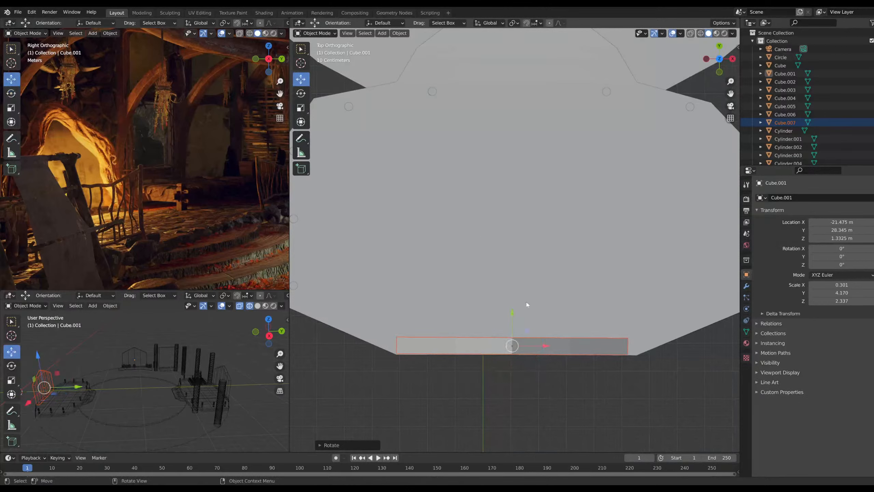
left_click_drag(541, 346, 546, 345)
Enter Edit Mode on the wall copy in wireframe shading, and widen the reference image viewport
middle_click_drag(601, 291, 513, 283)
left_click(714, 56)
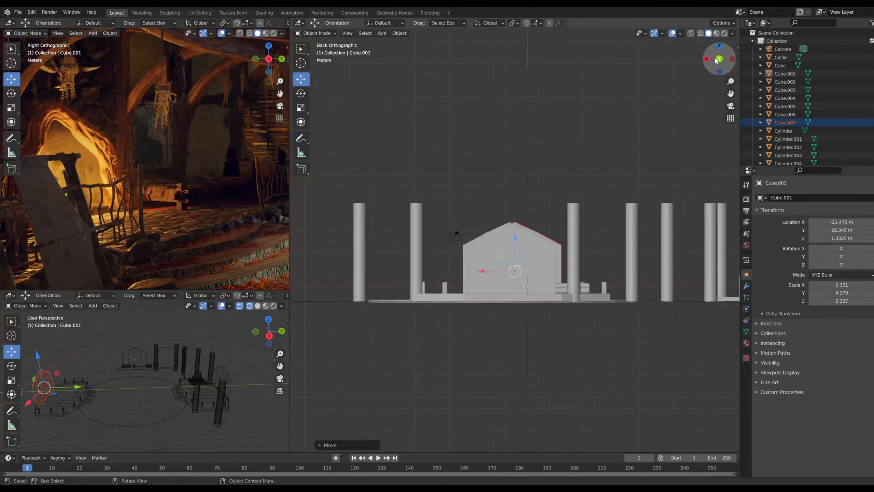
scroll(542, 219, "up", 4)
scroll(483, 277, "up", 9)
scroll(483, 277, "down", 13)
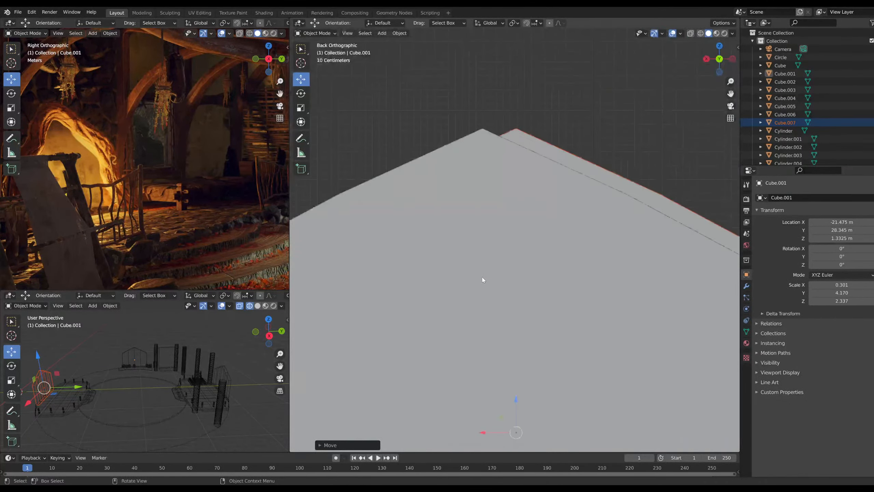
mouse_move(489, 255)
middle_mouse_down()
mouse_move(502, 286)
mouse_move(488, 251)
middle_mouse_up()
scroll(501, 285, "up", 3)
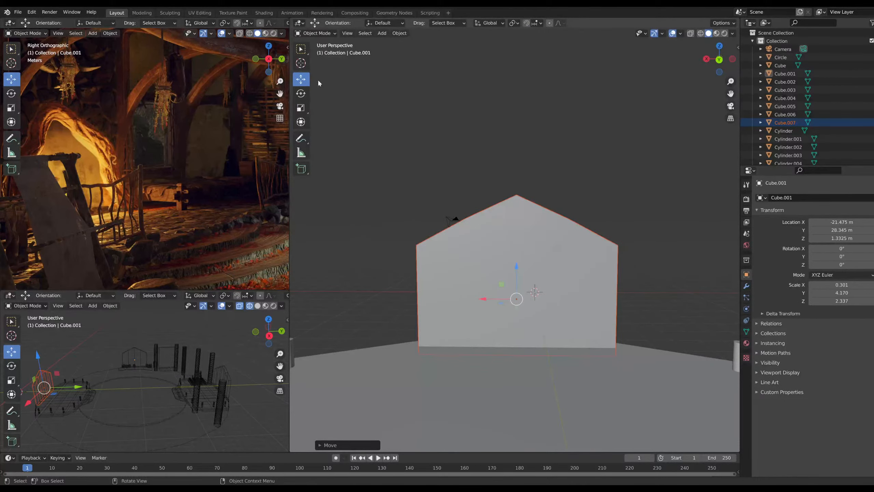
left_click(315, 33)
left_click(311, 53)
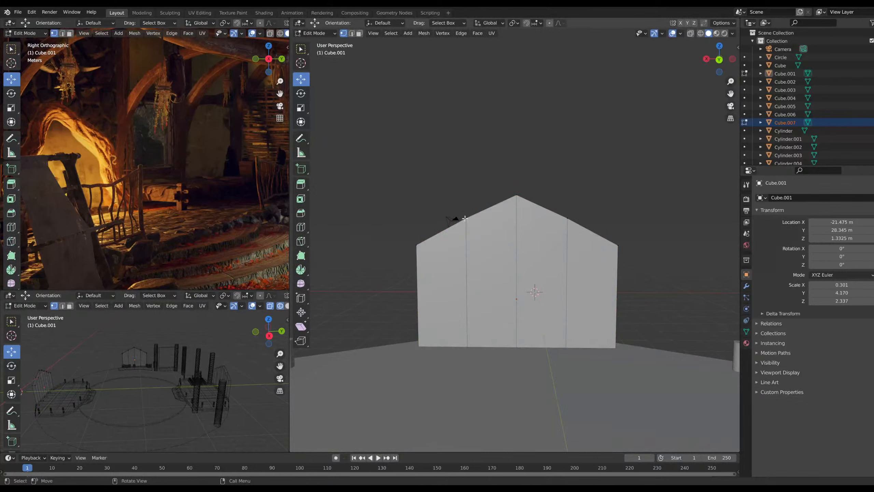
left_click(700, 33)
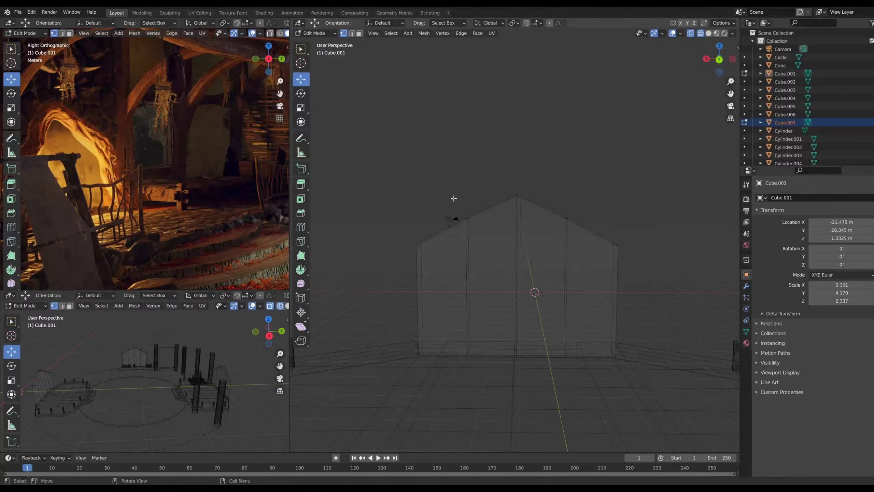
scroll(430, 203, "up", 2)
left_click(722, 61)
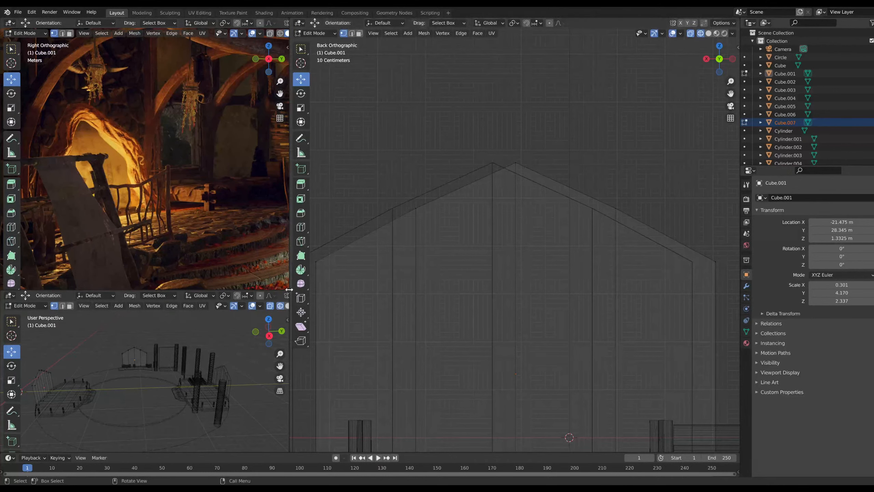
left_click_drag(290, 292, 317, 293)
Raise the wall's two intermediate roofline points along Z by about 0.36 m to round the gable
left_click(718, 62)
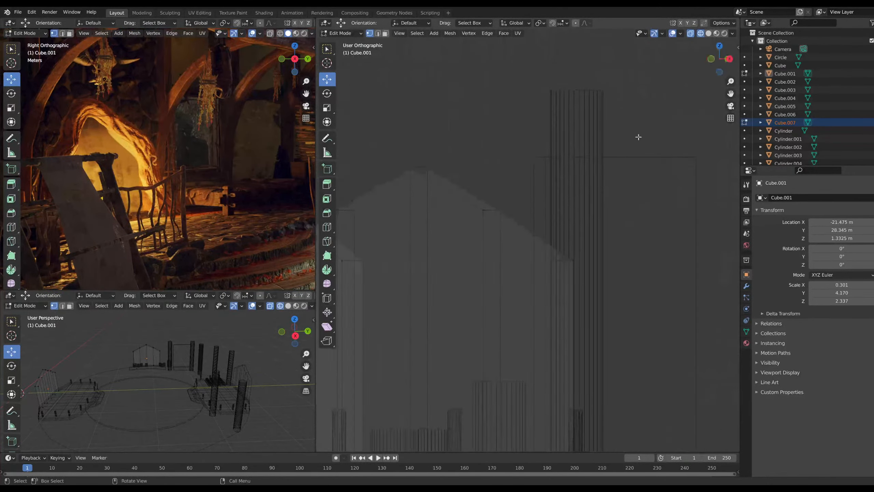
scroll(409, 291, "down", 5)
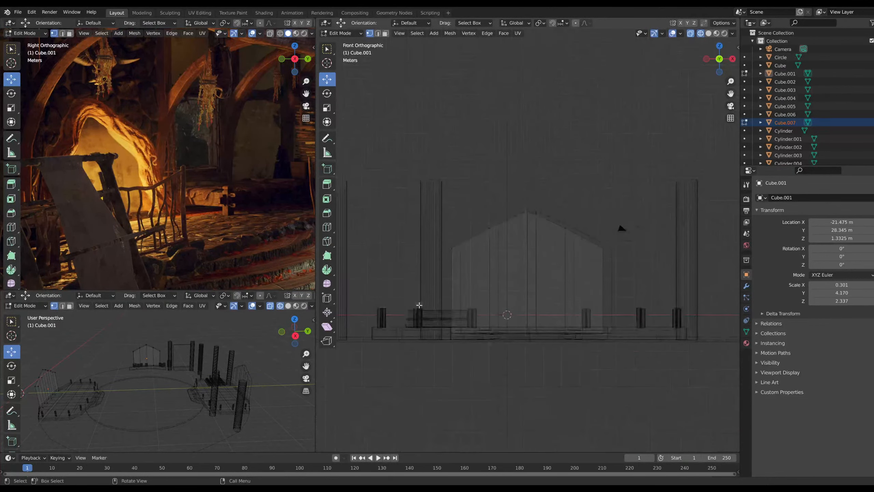
middle_click_drag(460, 307, 536, 265)
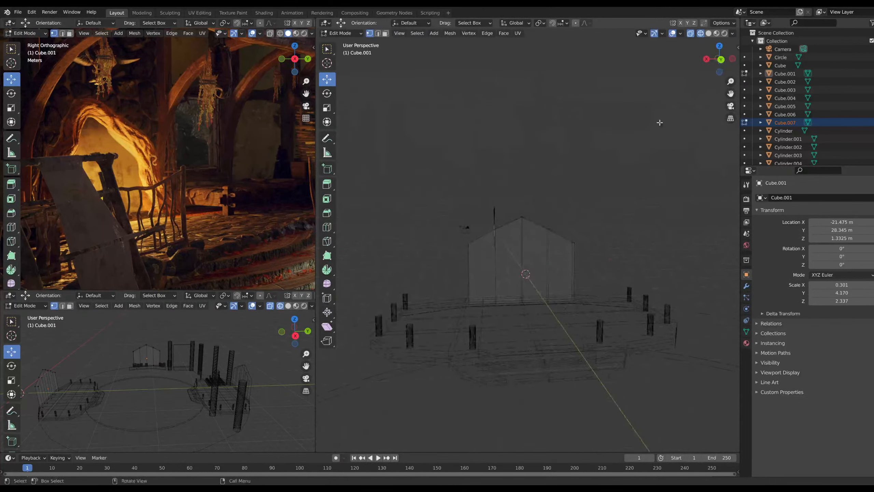
scroll(473, 242, "up", 5)
middle_click_drag(473, 242, 465, 204)
left_click(474, 216)
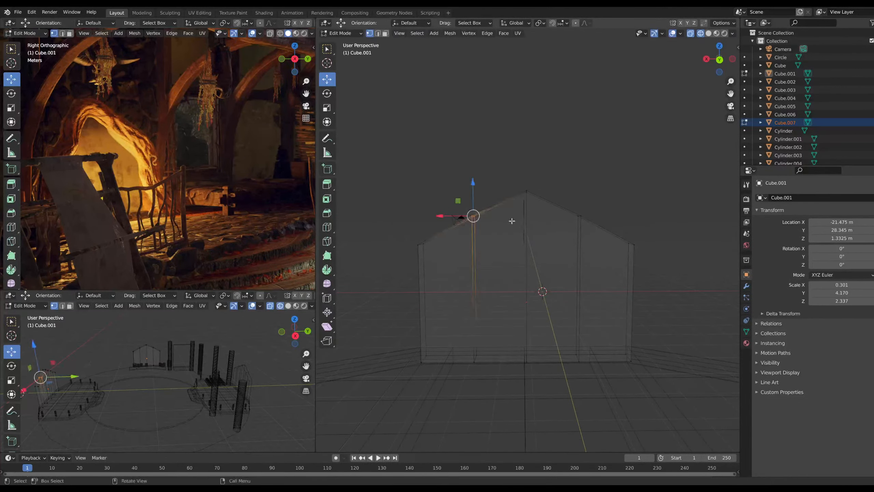
left_click(579, 216, "shift")
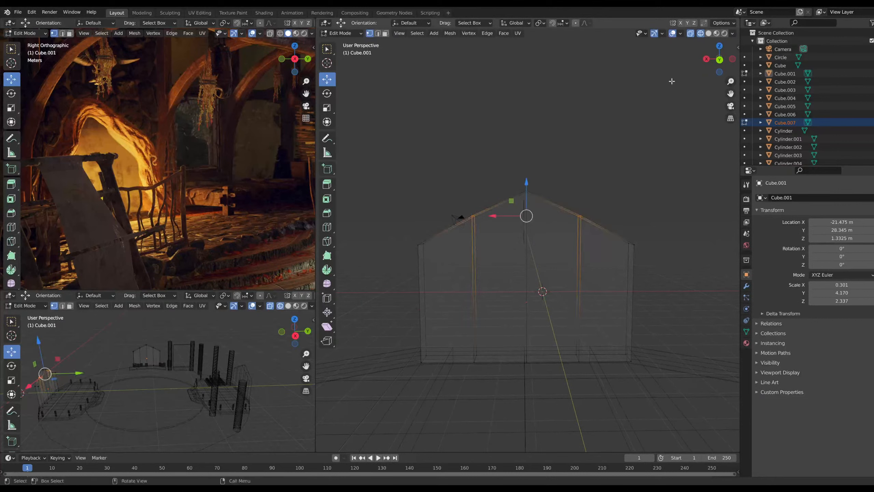
left_click(719, 58)
scroll(484, 230, "up", 4)
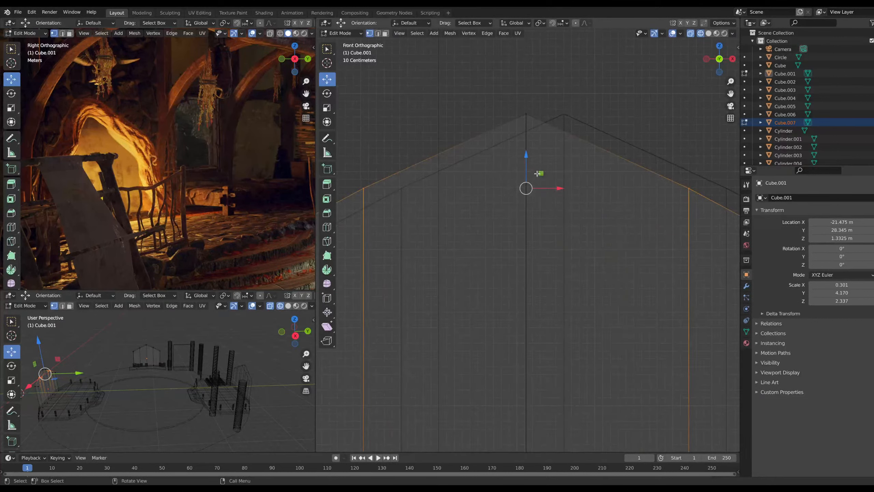
left_click_drag(527, 157, 530, 128)
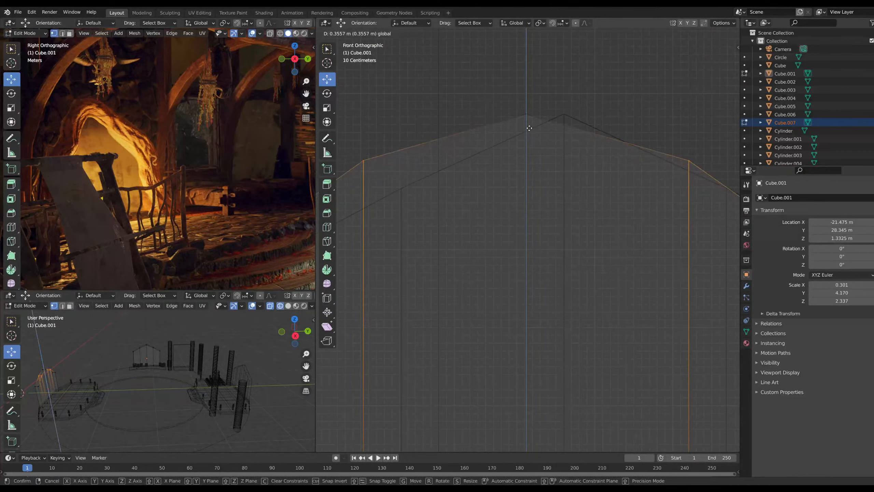
left_click_drag(530, 128, 528, 129)
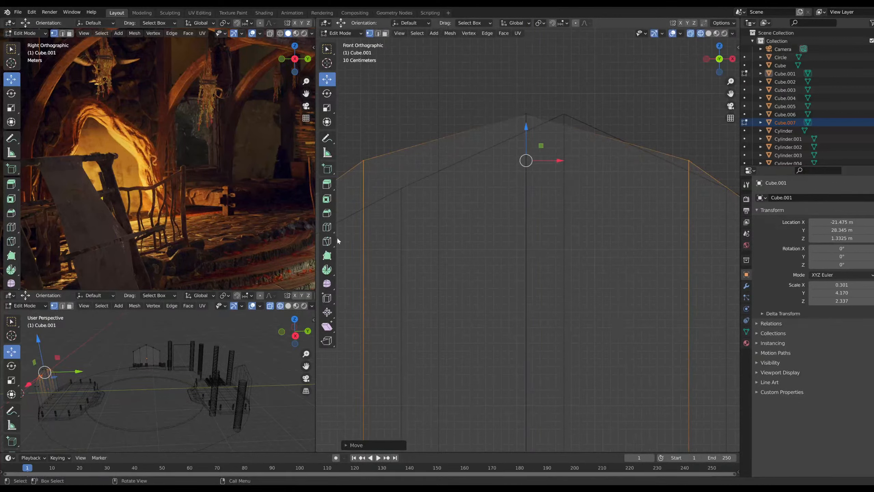
Extrude the four top faces of the gabled wall upward by about 4.03 m to make the wall taller
scroll(114, 170, "down", 2)
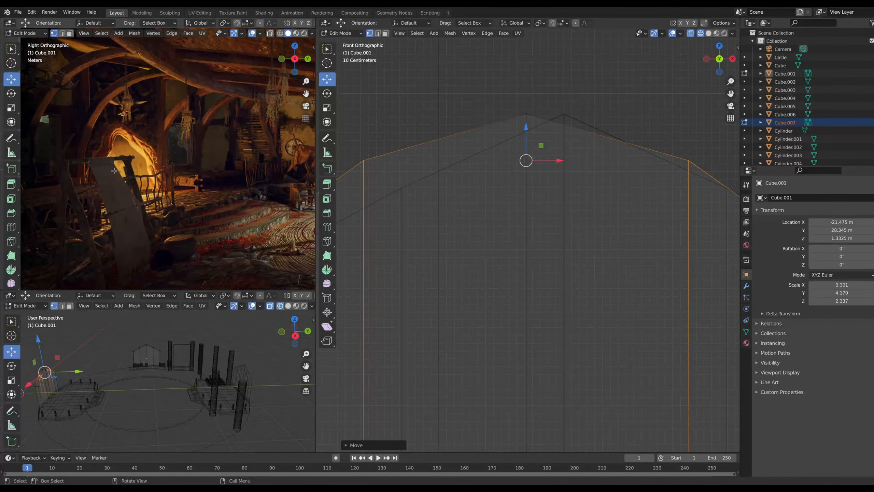
middle_click_drag(384, 124, 420, 241)
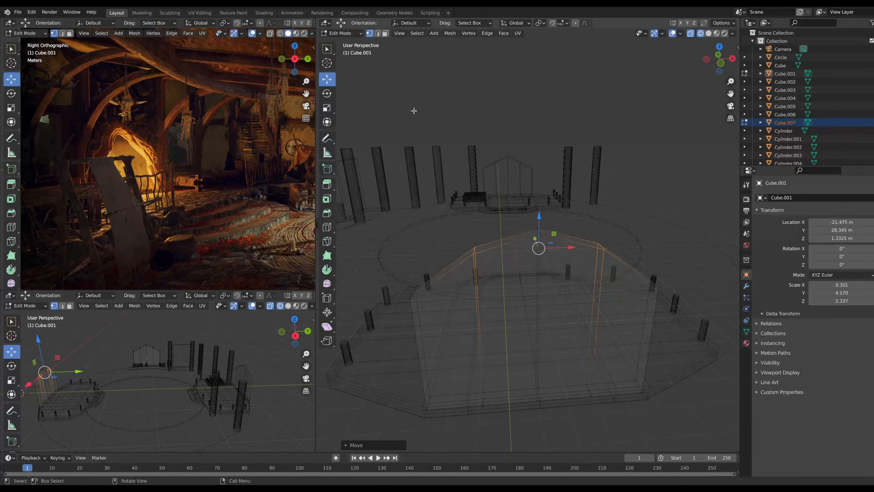
key("3")
left_click(440, 272)
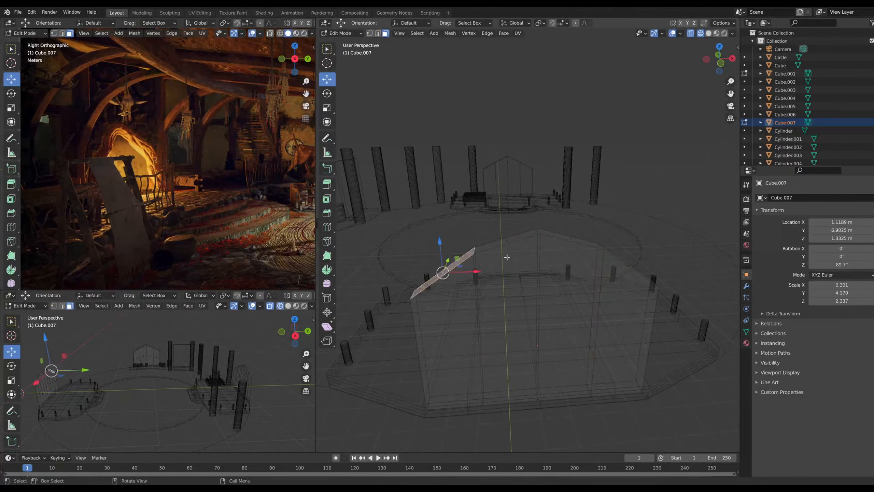
left_click(507, 239, "shift")
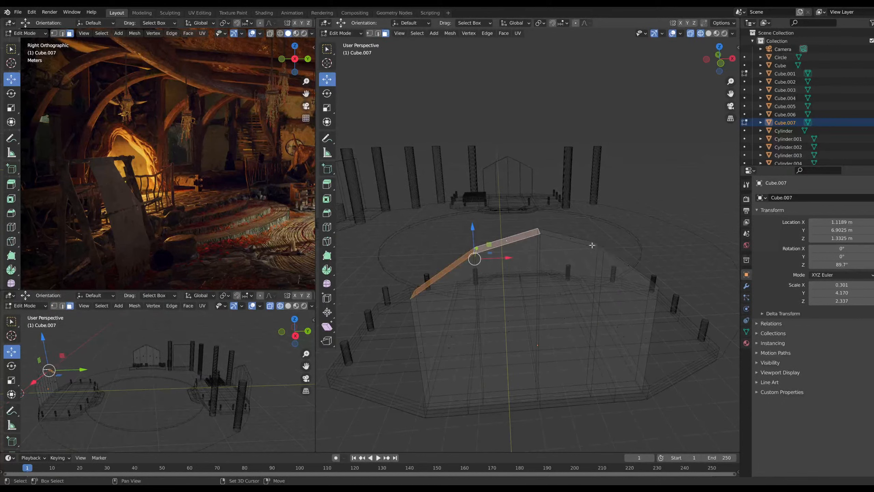
middle_click_drag(593, 245, 551, 247)
left_click(548, 247, "shift")
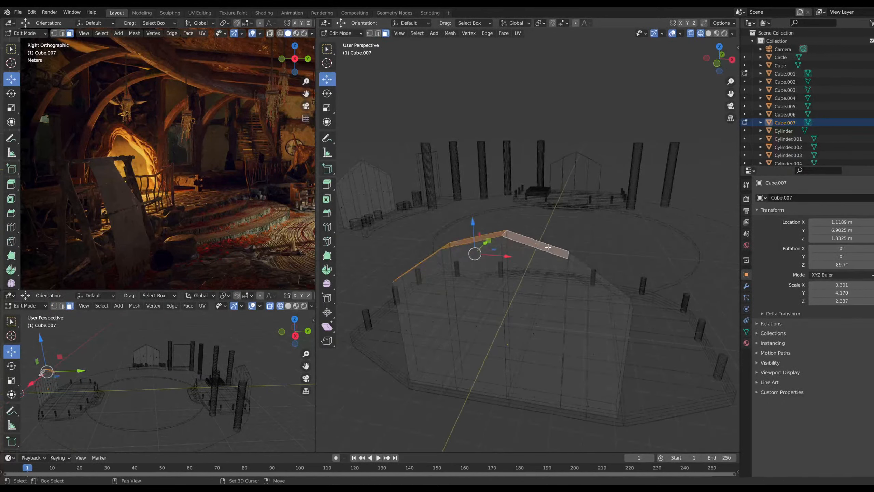
left_click(597, 274, "shift")
middle_click_drag(597, 274, 620, 273)
key("g")
key("z")
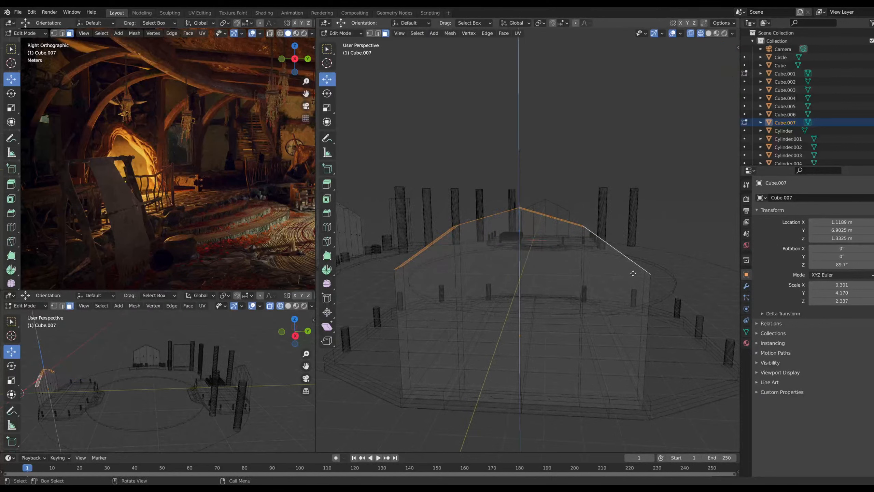
key("e")
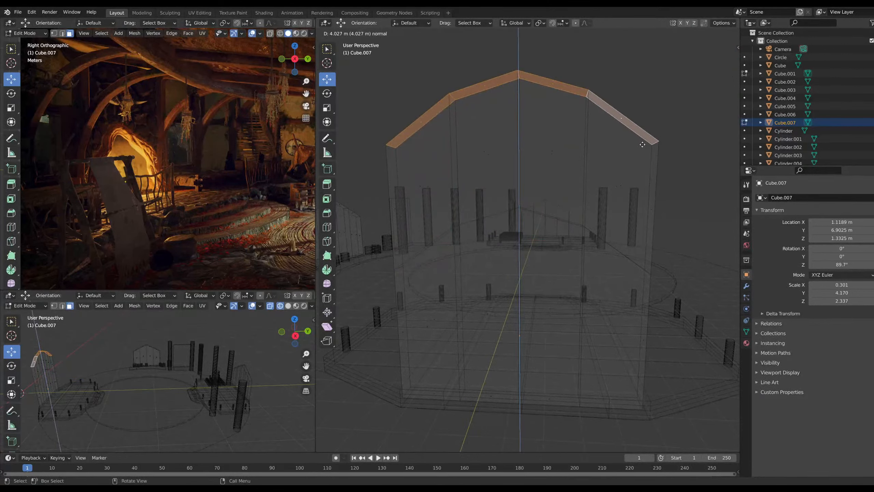
left_click(642, 144)
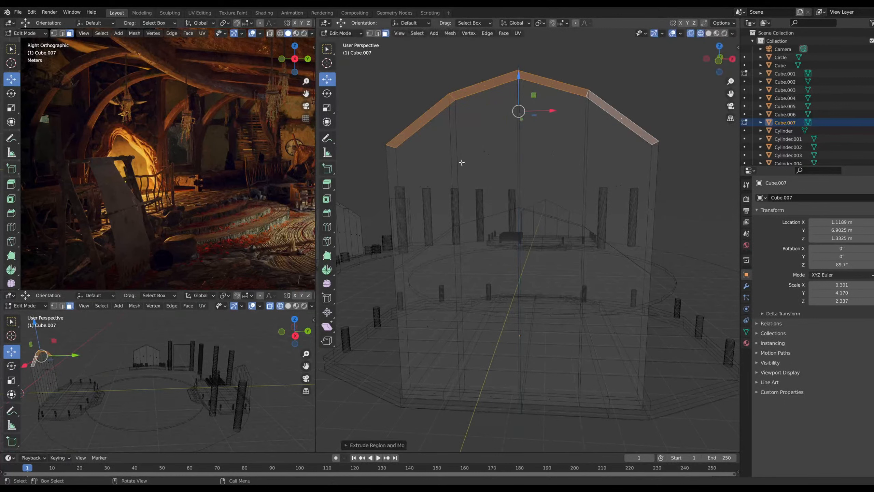
Select all faces of the newly extruded upper section of the wall and separate them into their own object
left_click(720, 63)
left_click_drag(409, 115, 652, 203)
middle_click_drag(599, 172, 414, 205)
scroll(537, 239, "up", 4)
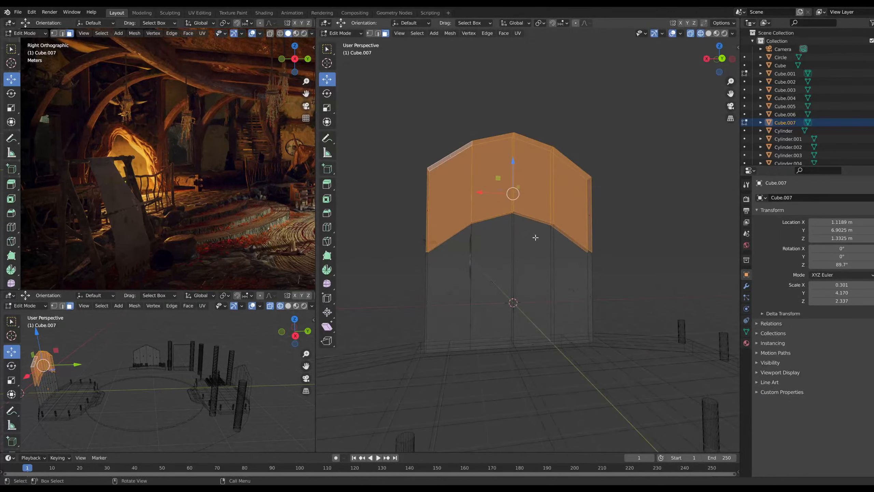
right_click(558, 190)
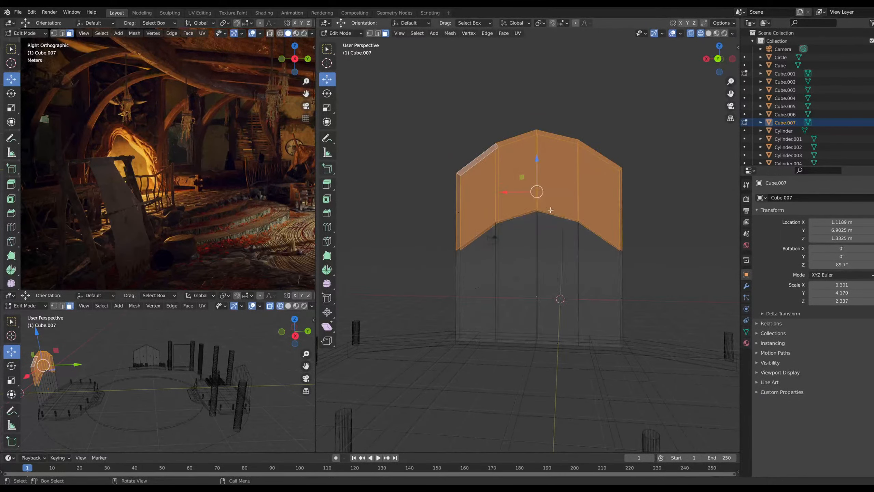
right_click(550, 209)
mouse_move(518, 311)
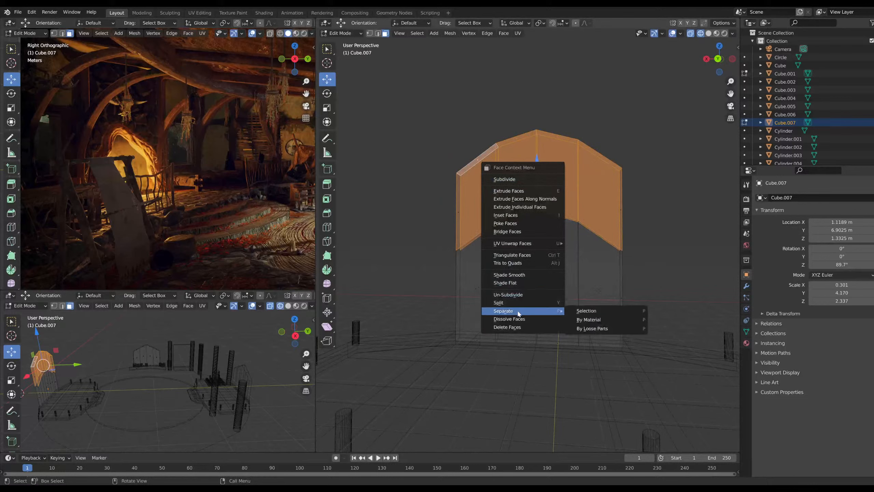
left_click(587, 311)
Rename the separated upper wall section as "top face" and return to Object Mode
middle_click_drag(668, 223, 664, 225)
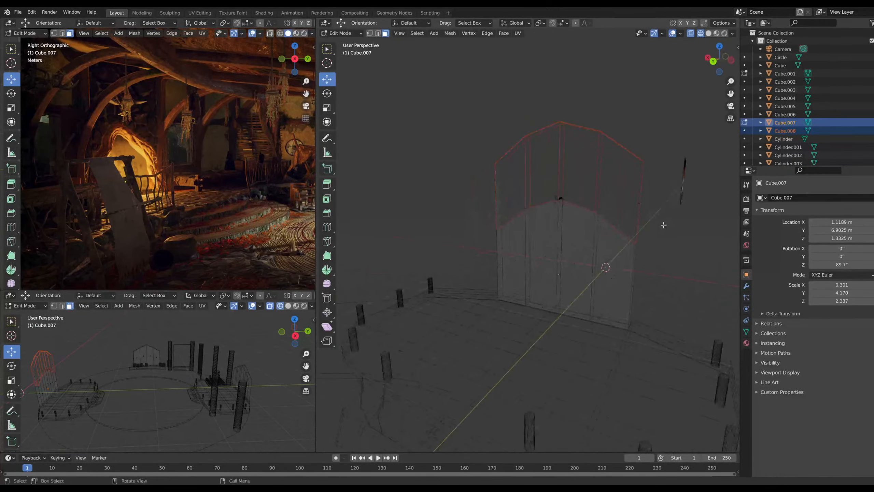
middle_click_drag(619, 290, 593, 292)
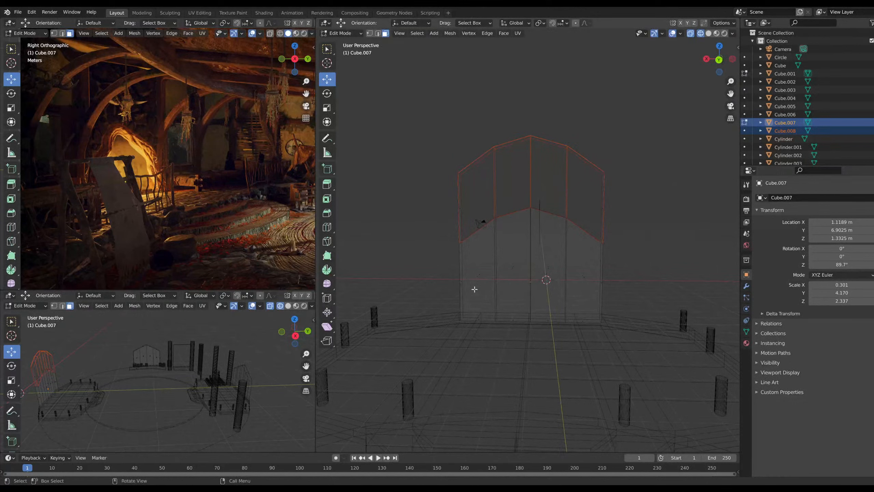
scroll(508, 282, "up", 3)
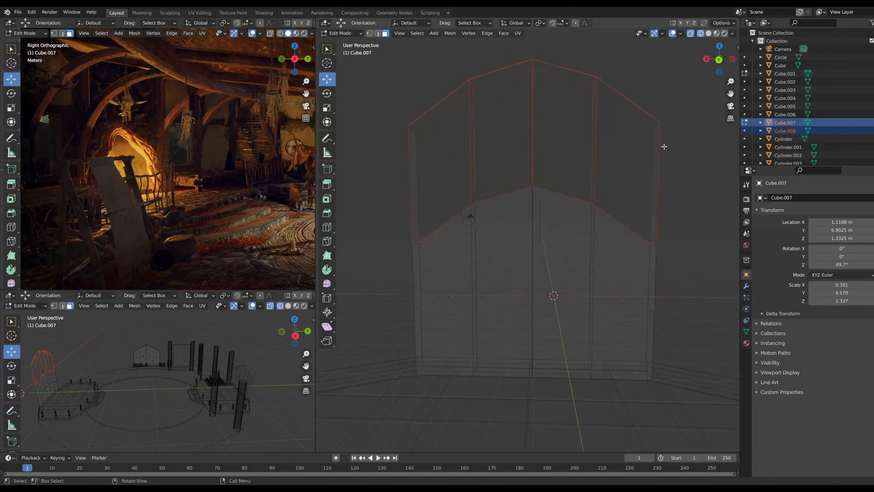
left_click(783, 131, "ctrl")
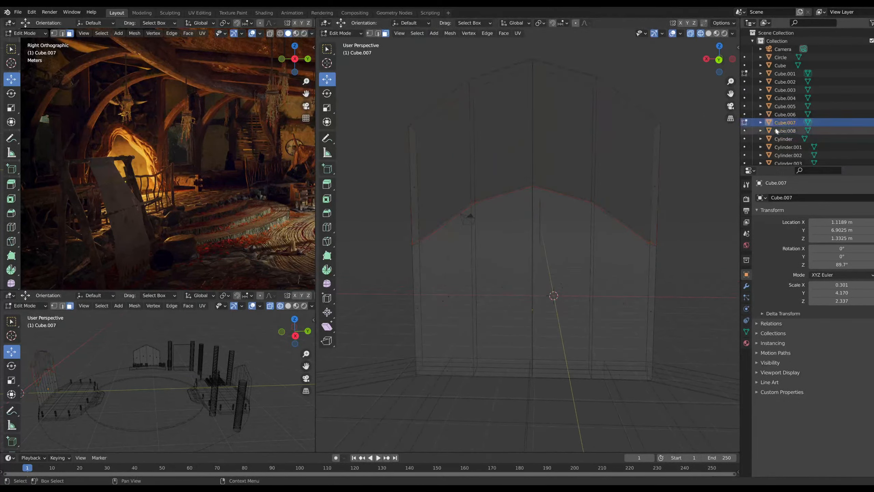
left_click(784, 130)
double_click(783, 131)
scroll(783, 132, "down", 3)
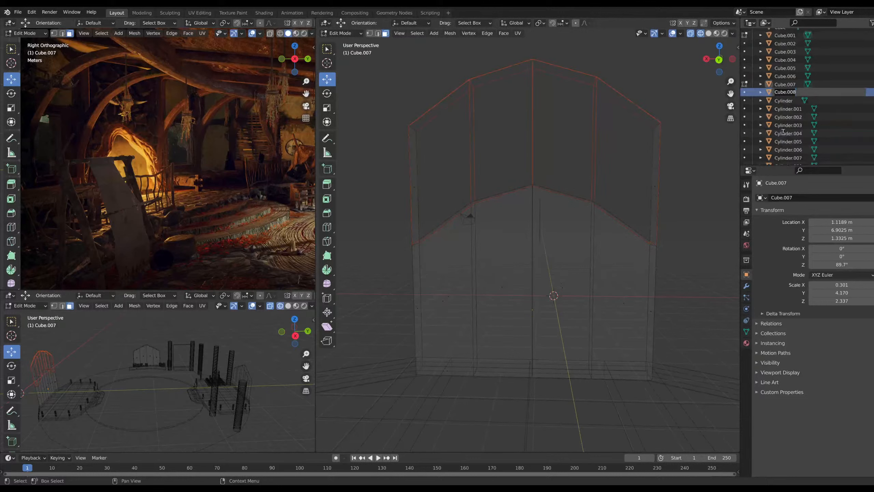
type("top face")
key("Return")
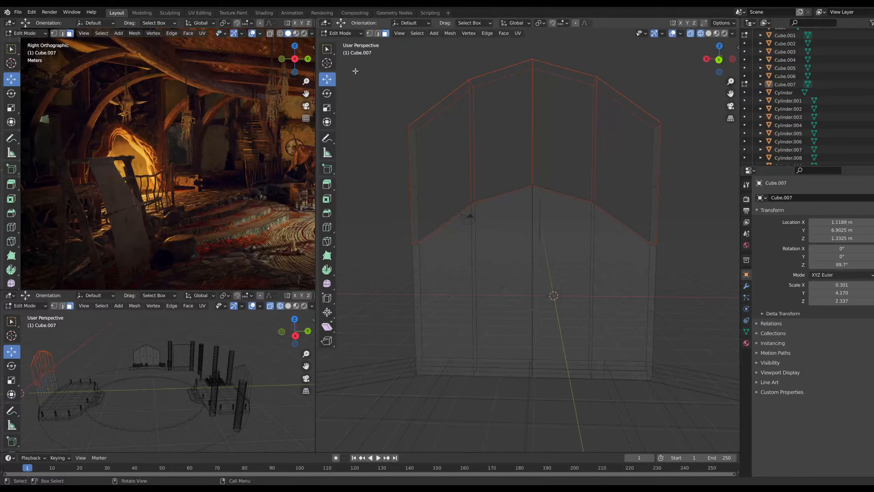
left_click(341, 33)
left_click(344, 41)
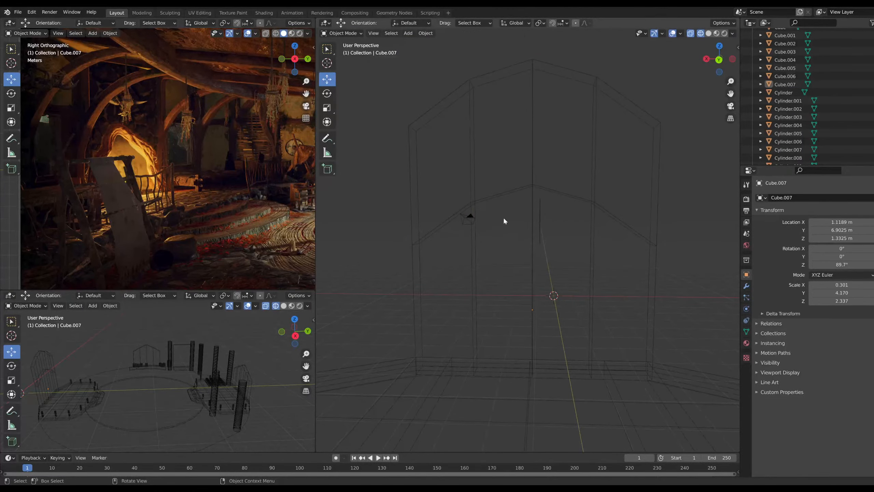
Copy a tall pillar beside the far platform and, in top view, move the copy along Y toward the platform with the gabled wall
scroll(570, 312, "down", 2)
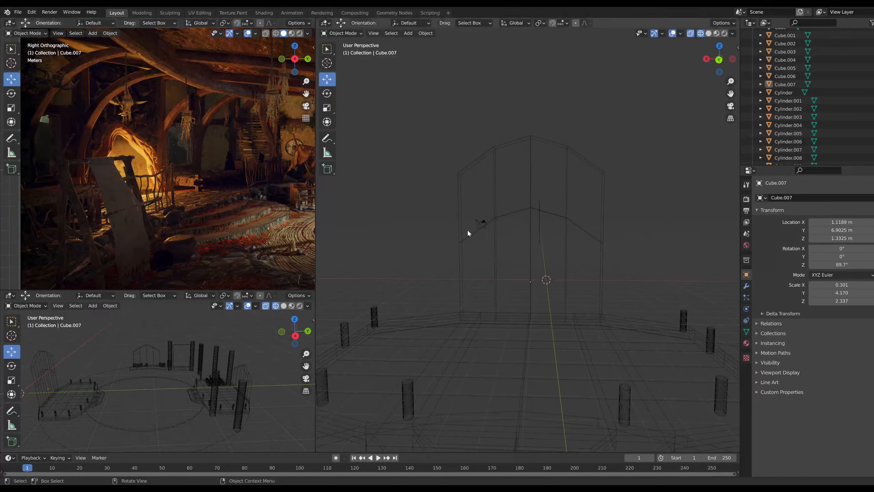
scroll(81, 147, "up", 2)
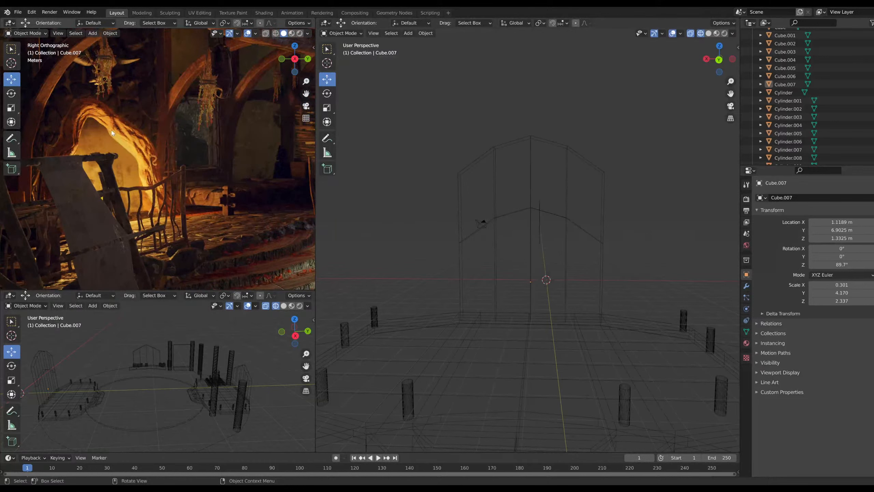
middle_click_drag(112, 133, 234, 190, "shift")
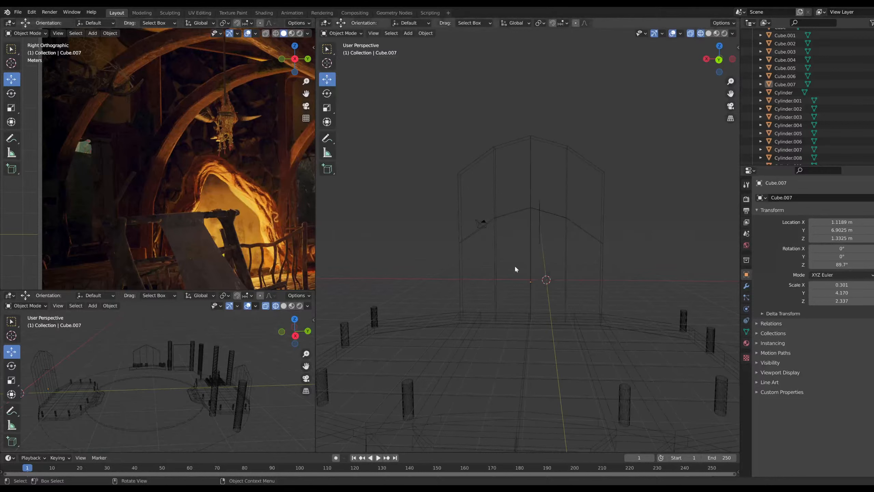
scroll(510, 284, "down", 2)
scroll(477, 324, "down", 3)
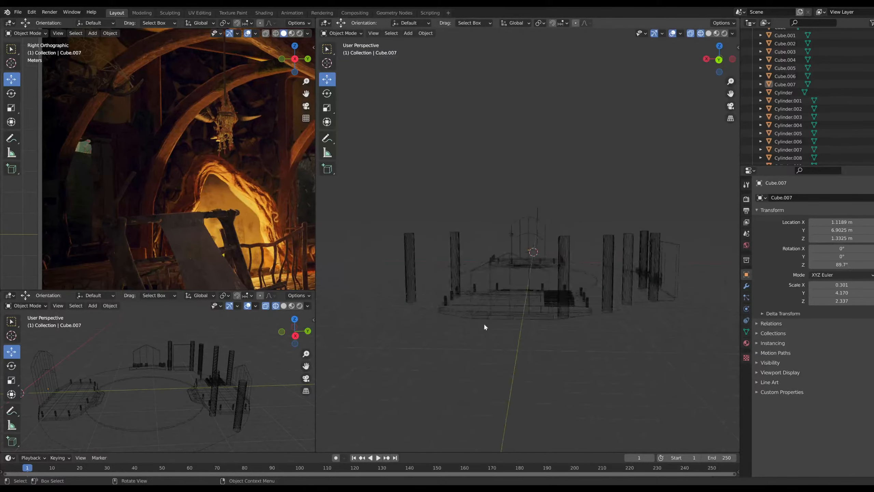
left_click(456, 255)
scroll(482, 251, "up", 2)
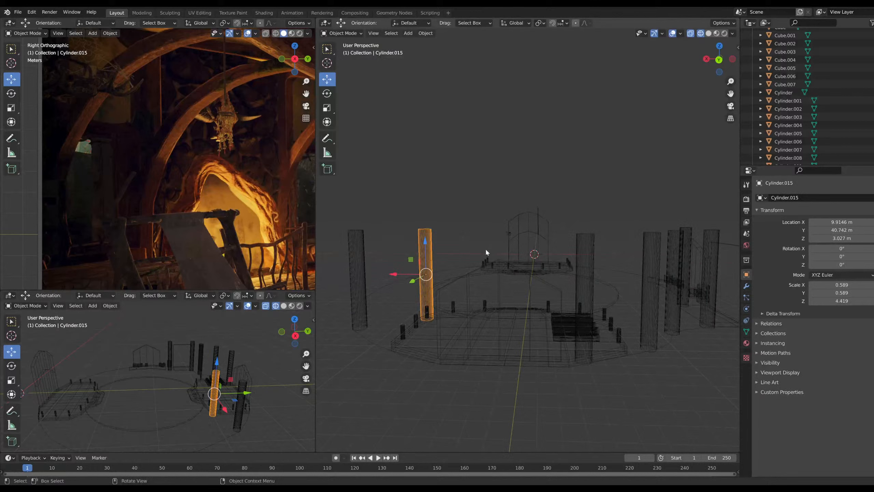
left_click(719, 45)
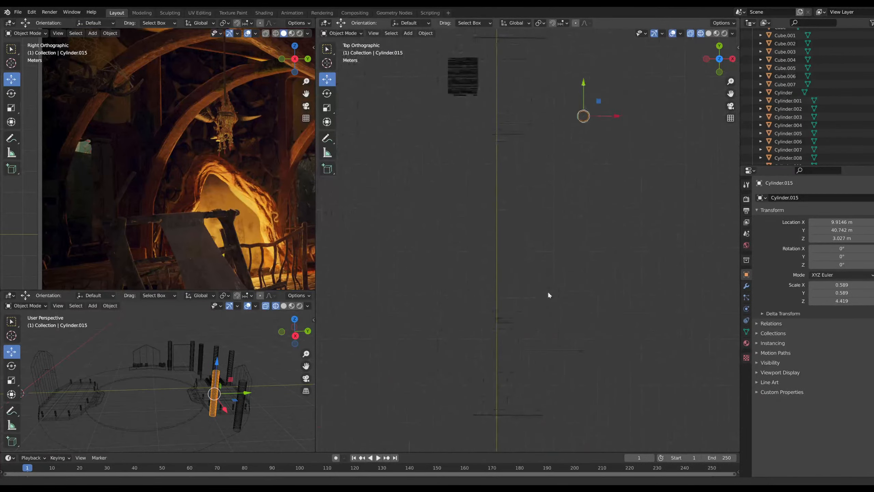
key("ctrl+v")
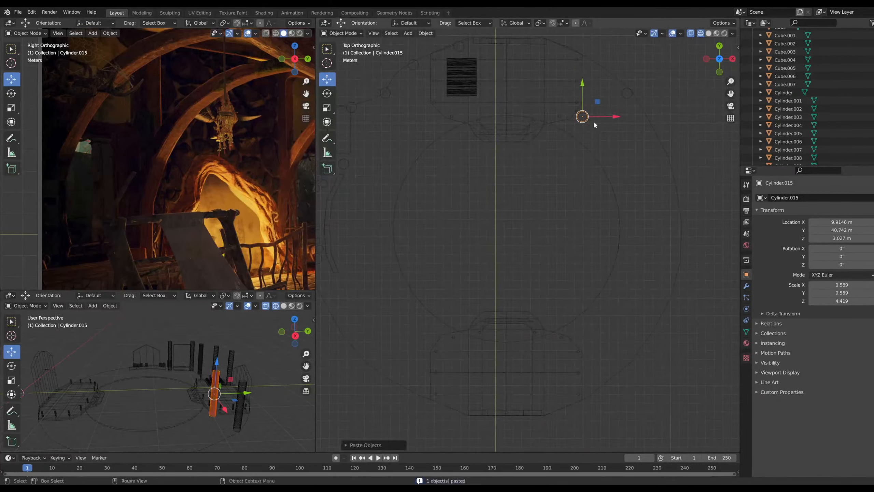
left_click_drag(582, 87, 552, 299)
Move the pillar copy along X and Y onto the platform's outer corner at the +X end of the gabled wall
scroll(535, 363, "up", 2)
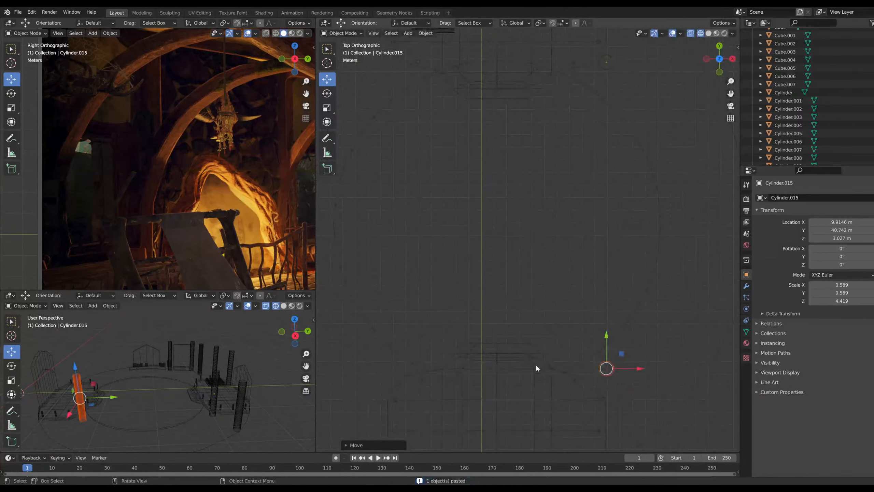
middle_click_drag(561, 388, 570, 253, "shift")
key("g")
key("y")
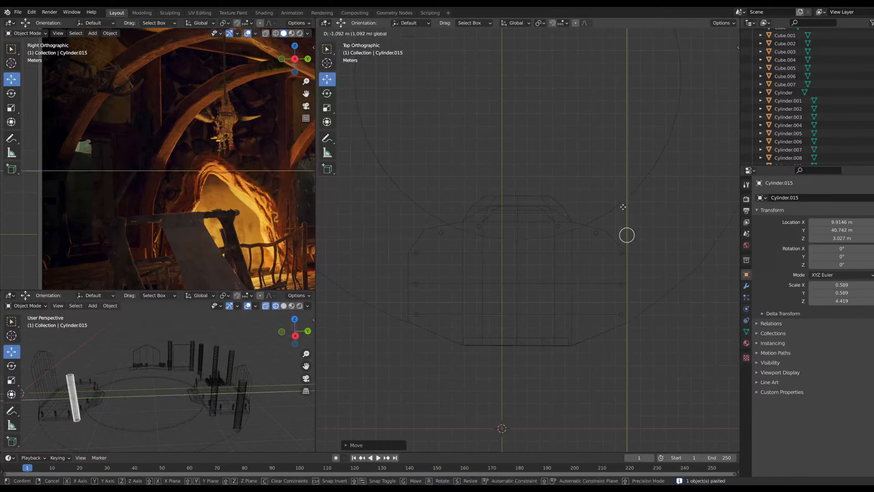
left_click(617, 287)
left_click(586, 317)
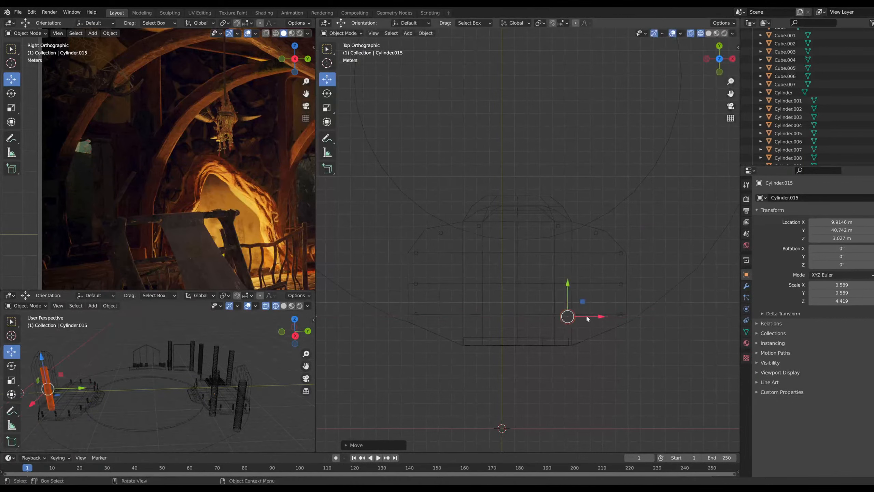
left_click_drag(567, 281, 569, 303)
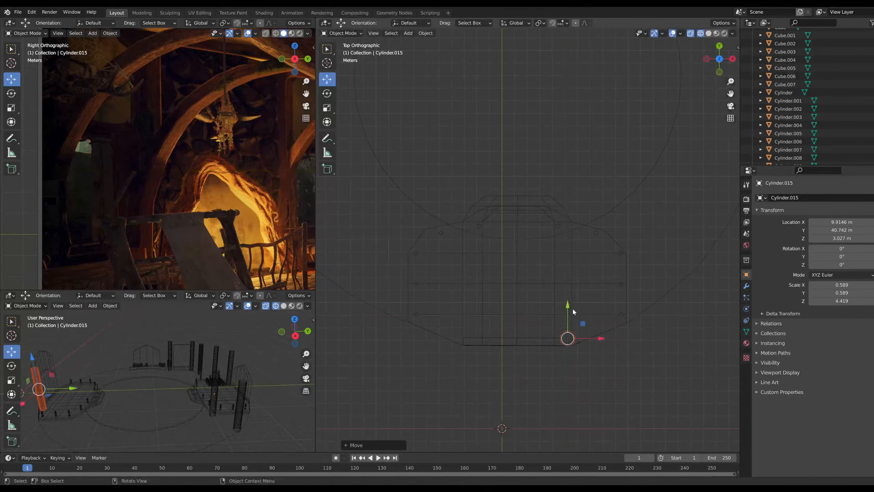
left_click_drag(595, 341, 602, 341)
scroll(575, 360, "up", 4)
middle_click_drag(595, 394, 586, 236, "shift")
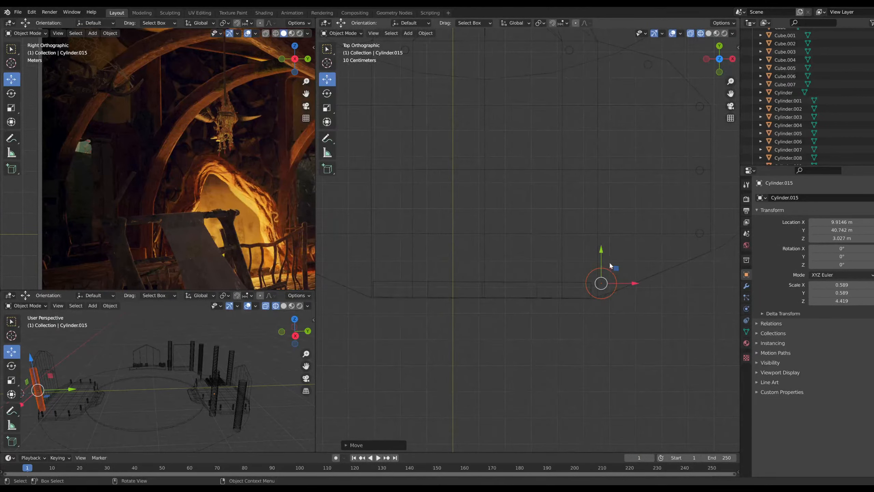
left_click_drag(599, 252, 598, 245)
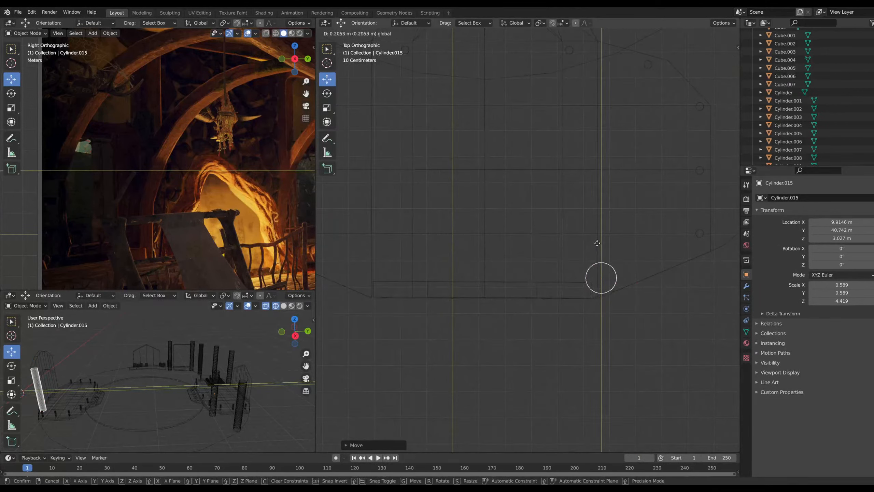
left_click(598, 244)
Place a second pillar copy at the wall's -X end, and nudge the +X pillar to about X 5.86 m, Y 7.39 m
key("ctrl+v")
left_click_drag(640, 282, 356, 238)
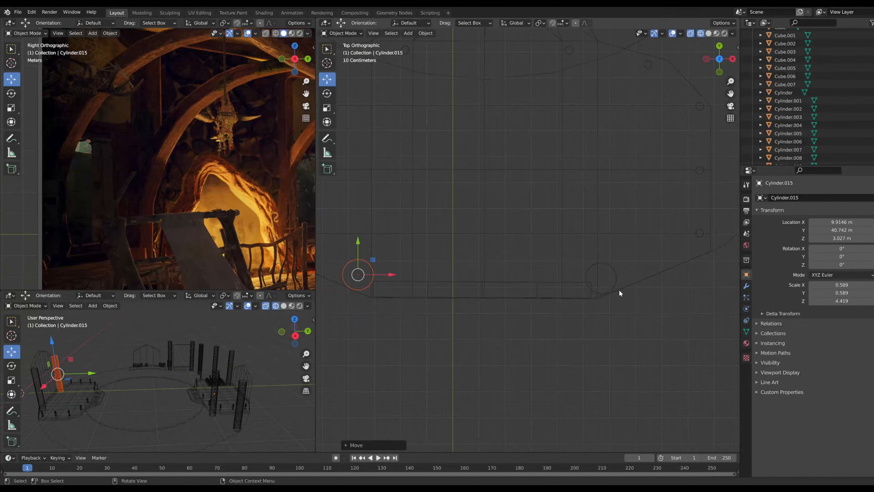
left_click(607, 269)
left_click_drag(602, 251, 602, 248)
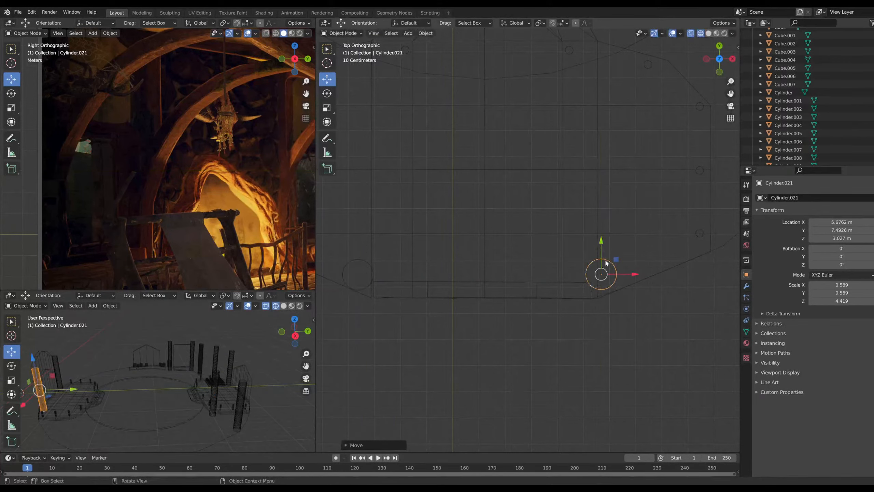
left_click_drag(633, 278, 636, 279)
left_click_drag(605, 242, 605, 243)
left_click_drag(635, 279, 637, 279)
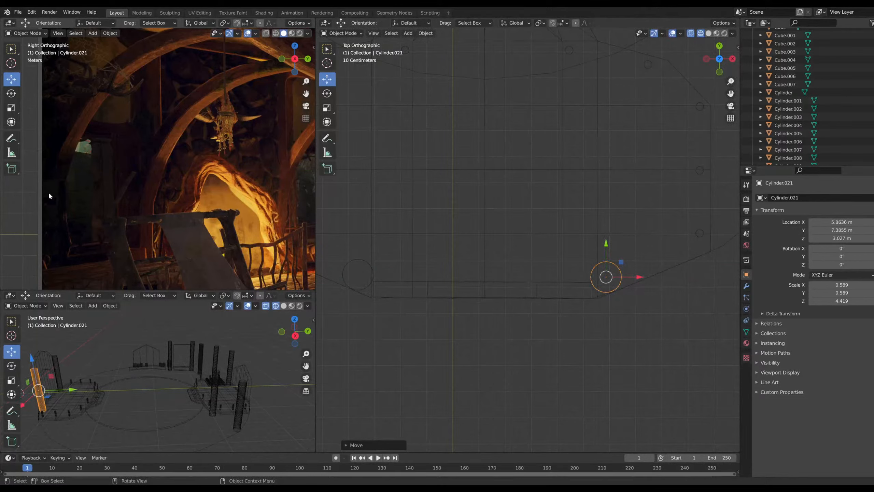
scroll(297, 210, "down", 2)
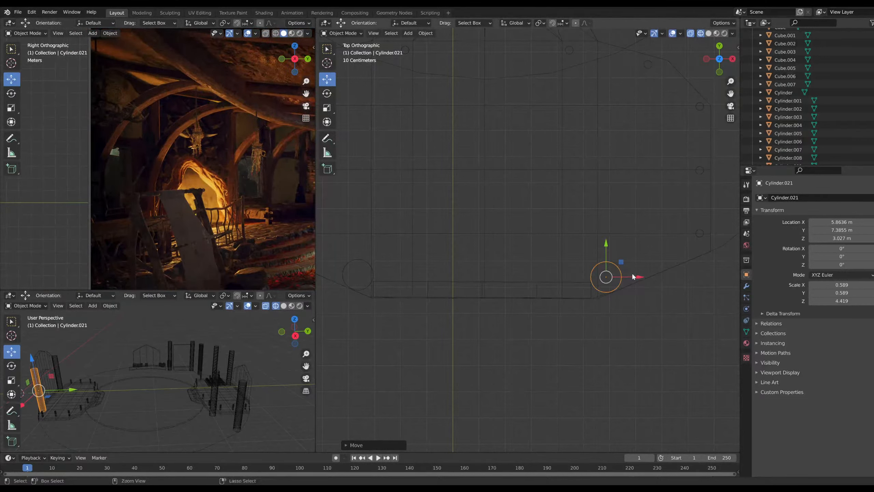
Copy the pillar at the gabled wall's +X end and move the copy along X and Y outward along the platform's angled edge
key("ctrl+c")
key("ctrl+v")
key("g")
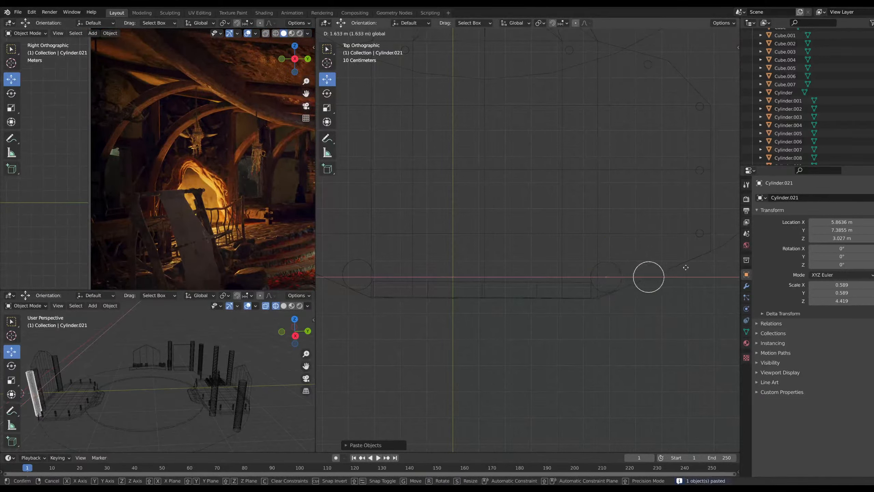
left_click(666, 219)
left_click_drag(703, 250, 698, 249)
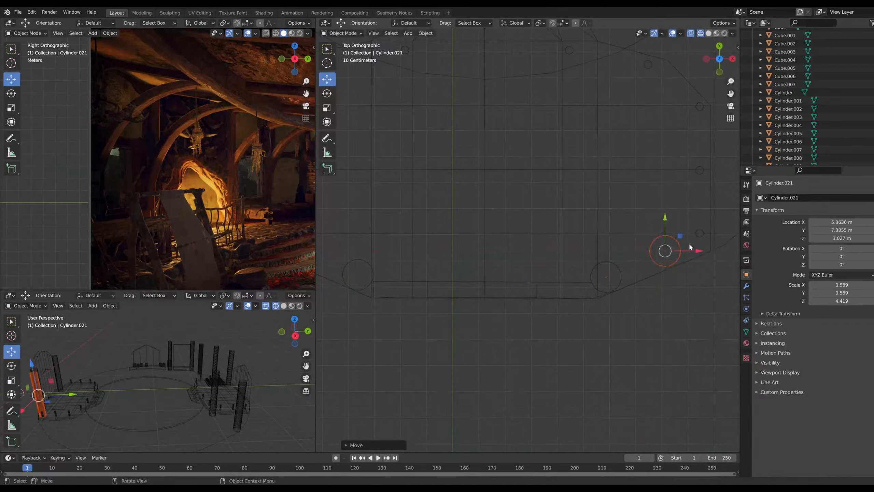
left_click_drag(665, 221, 665, 225)
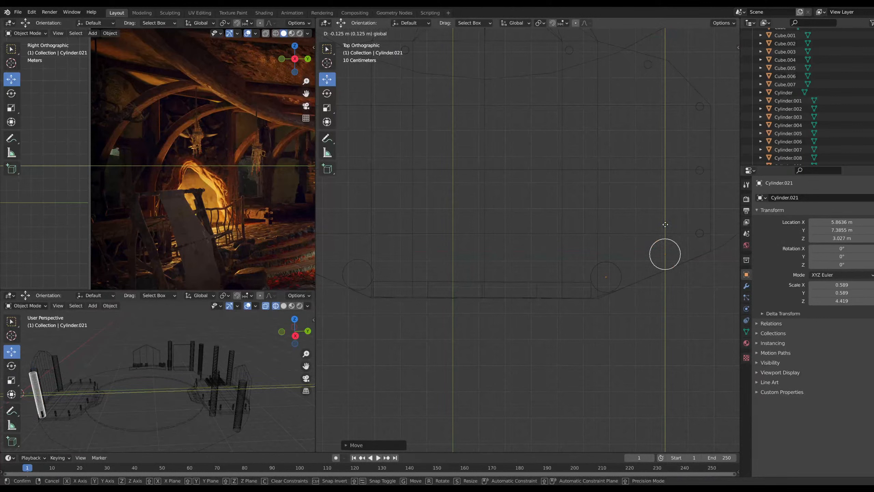
Copy the pillar at the gabled wall's -X end and move the copy along X and Y outward onto the platform's angled edge
left_click(348, 261)
middle_click_drag(346, 259, 461, 292, "shift")
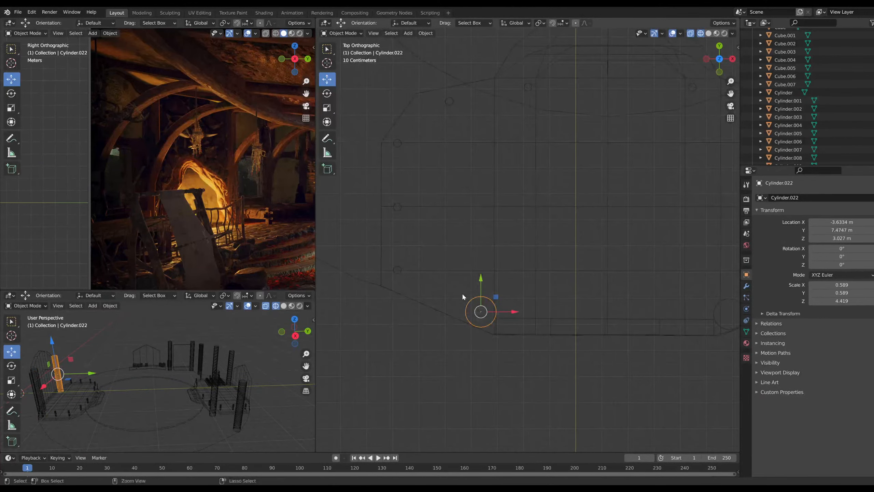
key("ctrl+c")
key("ctrl+v")
key("g")
left_click(472, 229)
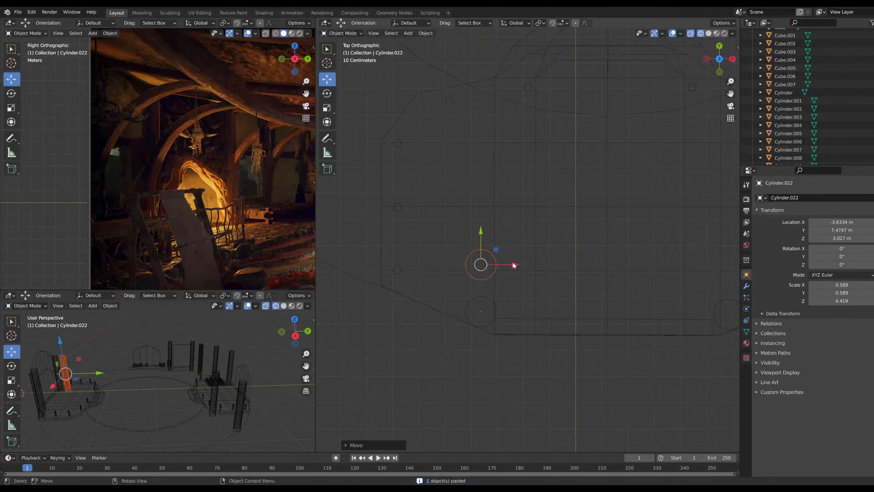
key("g")
key("x")
left_click(460, 269)
key("g")
key("y")
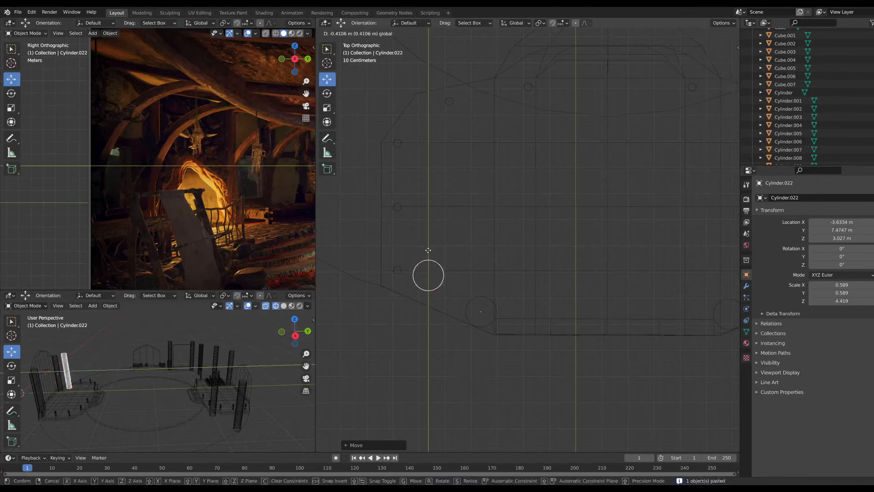
left_click(425, 262)
Add a cube and move it onto the platform's -X side, at about X -4.53 m, Y 12.34 m
scroll(441, 273, "down", 3)
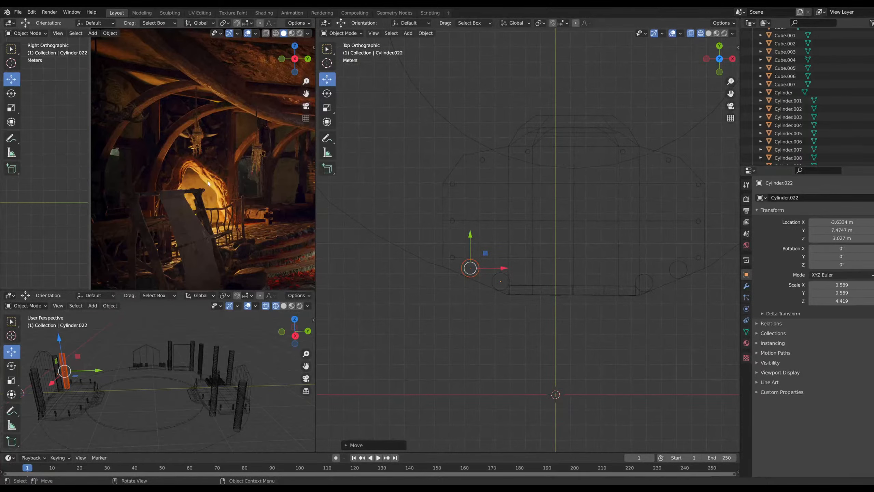
scroll(270, 168, "down", 2)
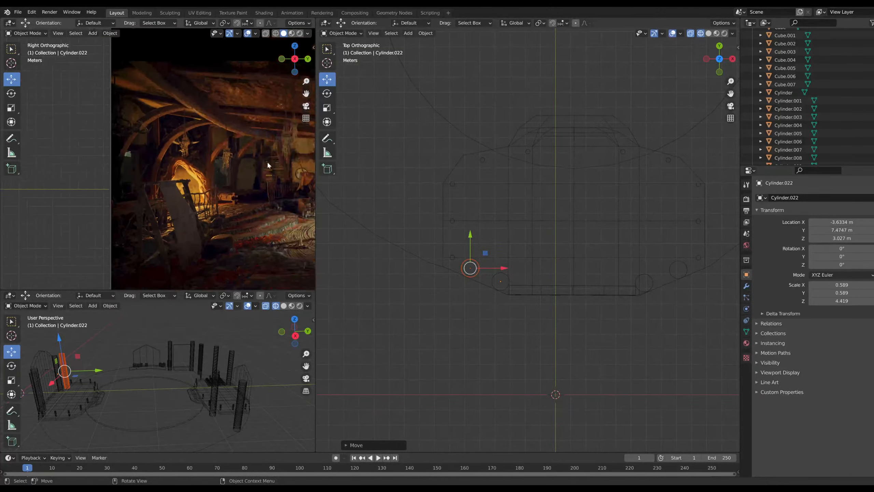
middle_click_drag(246, 171, 203, 187, "shift")
scroll(209, 214, "up", 5)
middle_click_drag(212, 224, 105, 135, "shift")
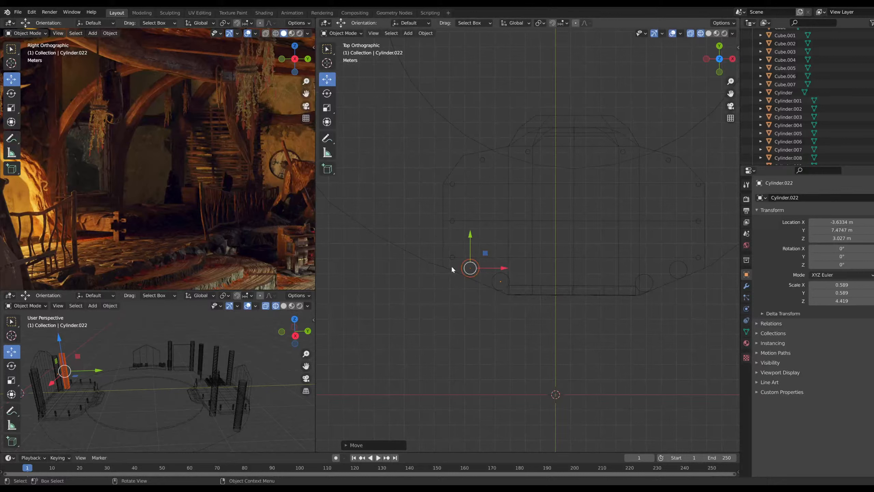
left_click(341, 33)
key("shift+a")
mouse_move(396, 179)
left_click(430, 189)
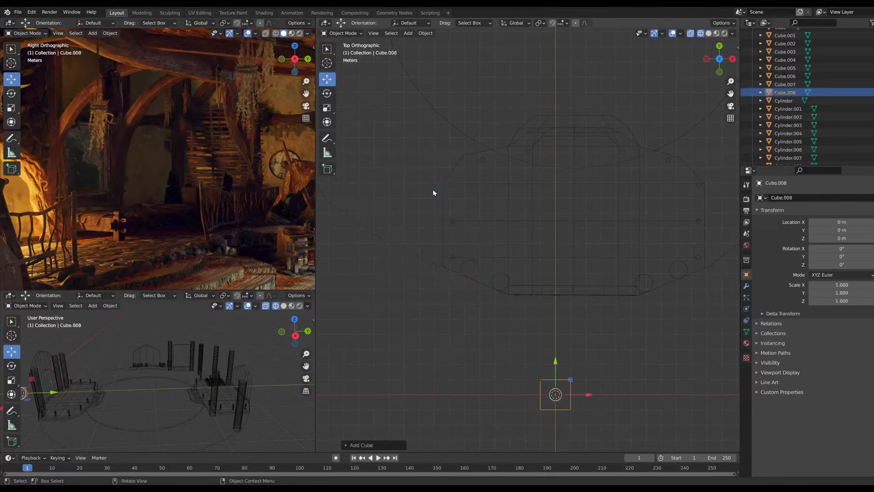
left_click_drag(557, 360, 557, 172)
left_click_drag(589, 205, 541, 203)
Scale the new cube to about 2.0 on X and 2.82 on Y
key("shift+space")
key("s")
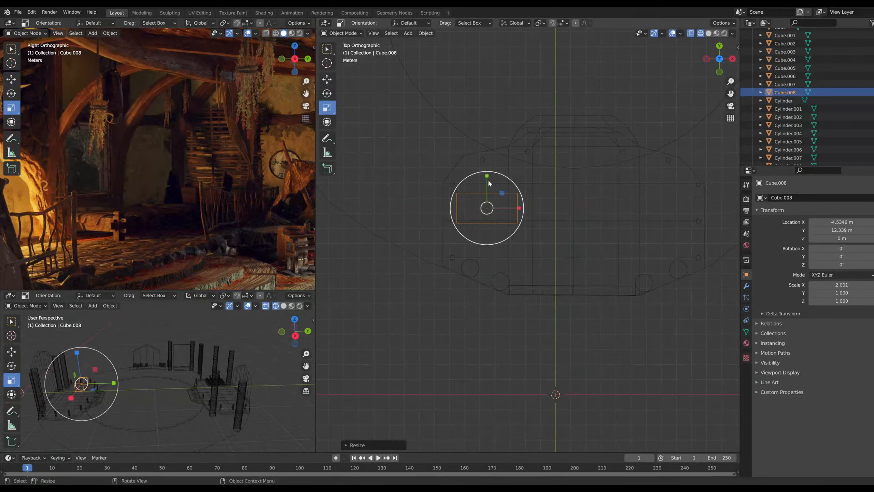
left_click_drag(487, 176, 473, 124)
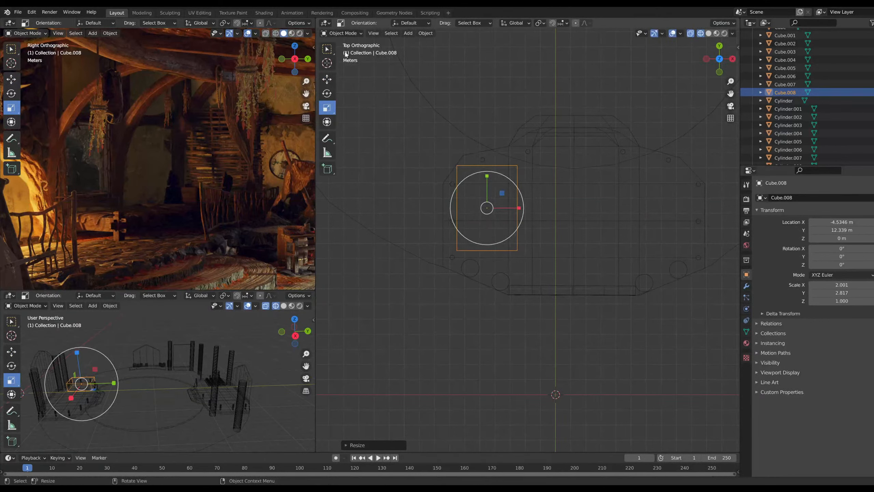
Examine the reference painting's fireplace area and window side for the layout of the raised platforms
scroll(100, 174, "up", 3)
middle_click_drag(99, 174, 238, 177, "shift")
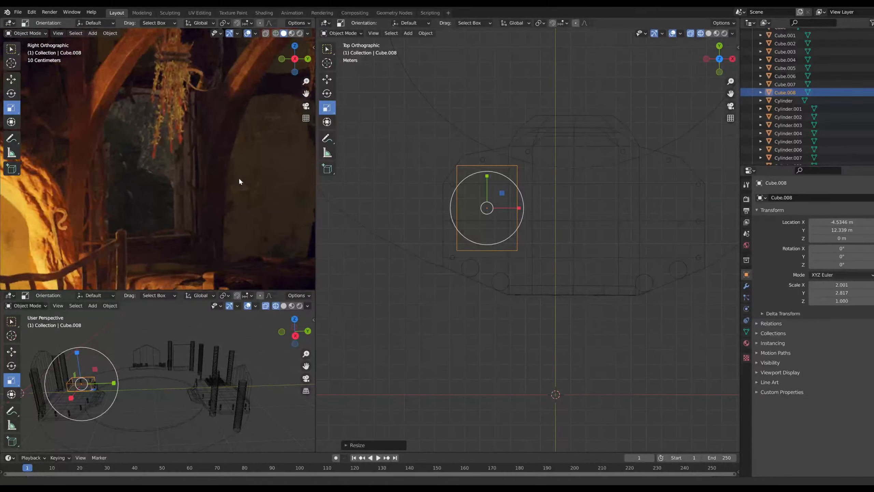
scroll(221, 182, "down", 3)
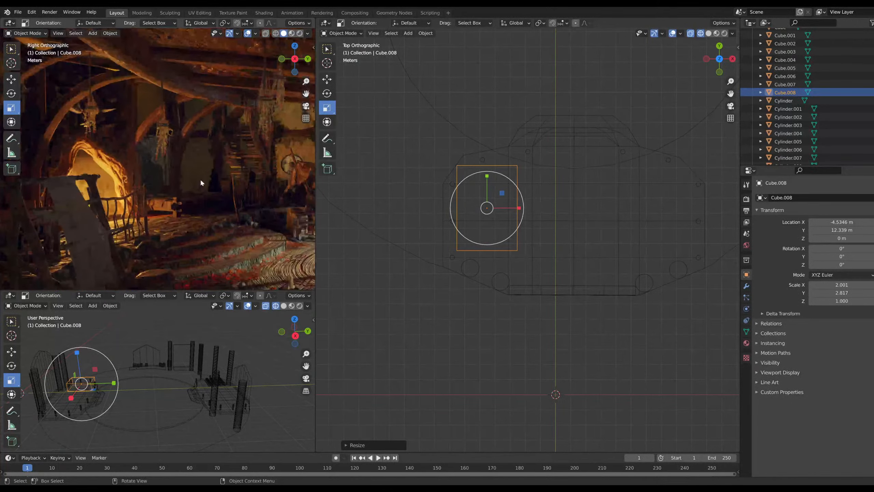
middle_click_drag(264, 172, 259, 92)
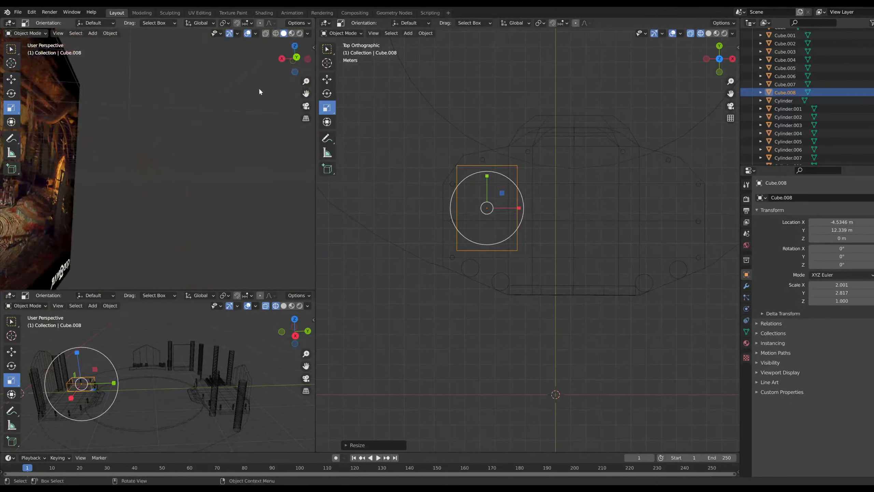
left_click(264, 59)
left_click(283, 60)
middle_click_drag(269, 143, 151, 139, "shift")
scroll(160, 135, "up", 6)
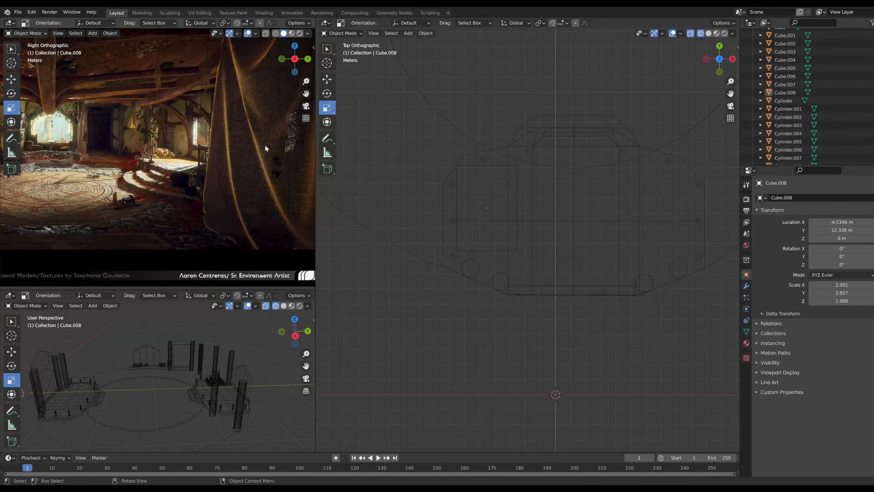
Delete the outer pillar copy beside the cube on the platform's -X side
left_click(490, 211)
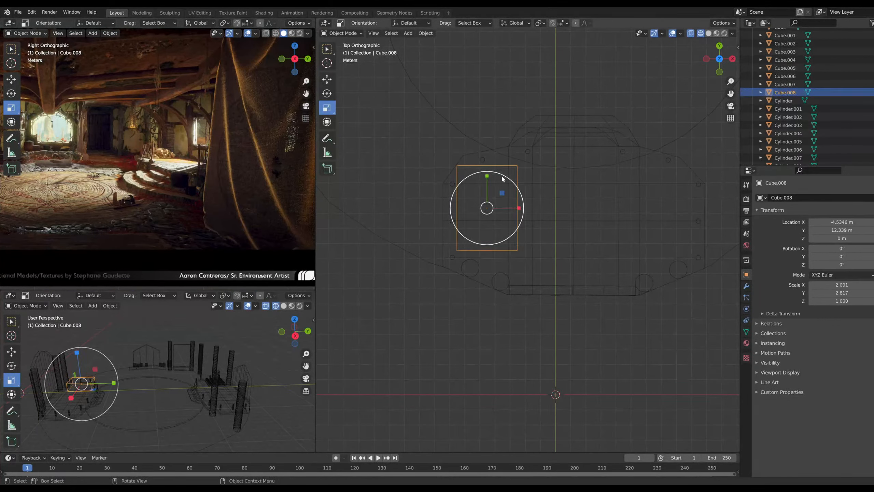
left_click(327, 79)
scroll(485, 243, "up", 2)
scroll(485, 242, "up", 2)
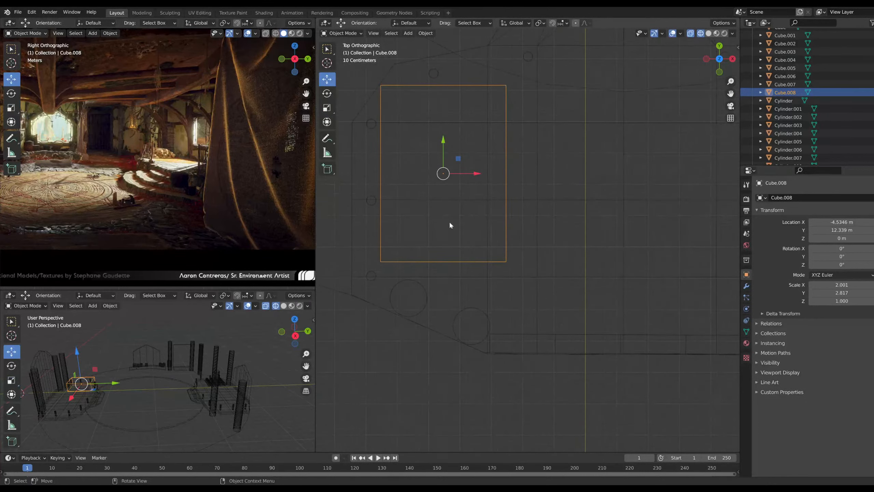
left_click(412, 281)
key("Delete")
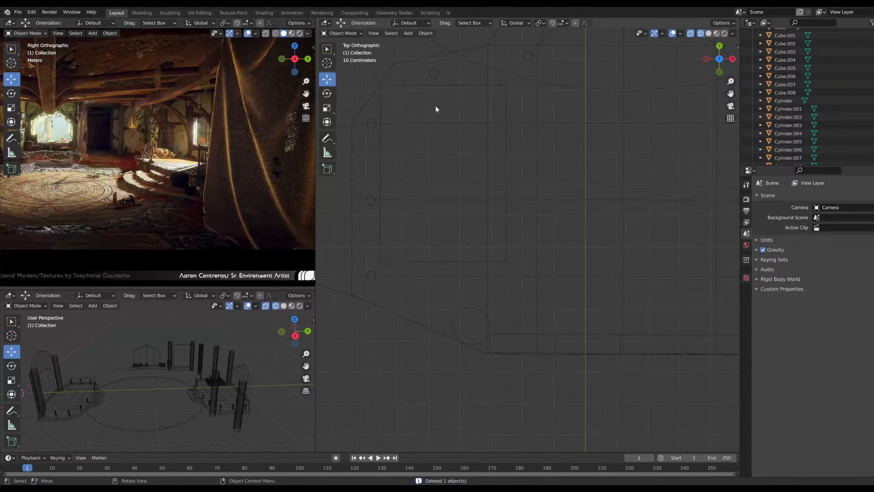
Move the cube along Y toward the gabled wall, to about Y 10.99 m, and compare with the reference painting
left_click(424, 87)
key("g")
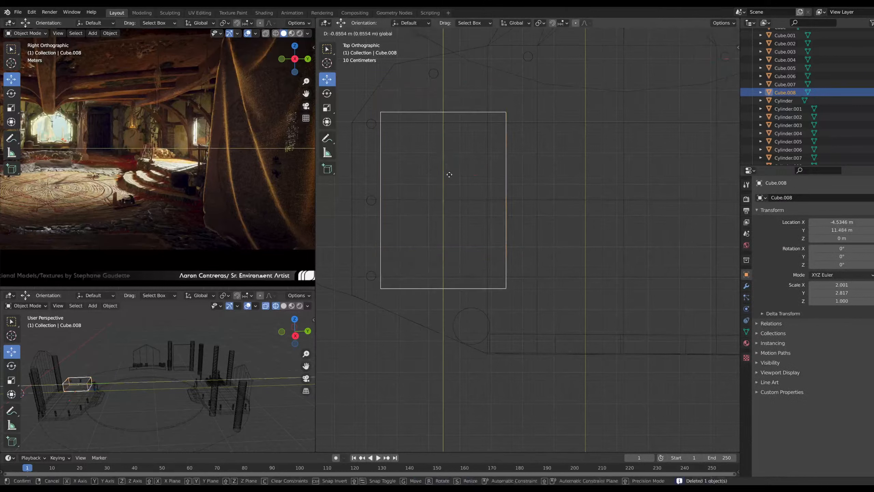
left_click(453, 187)
scroll(122, 154, "down", 3)
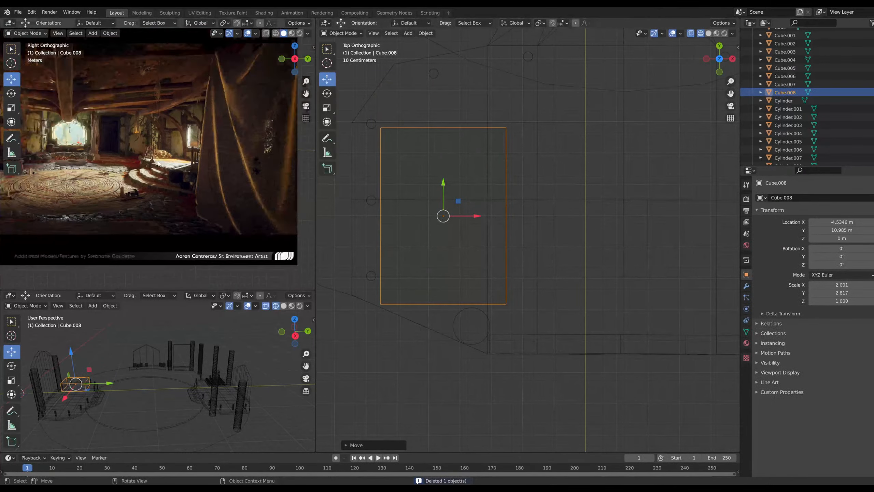
scroll(124, 151, "up", 3)
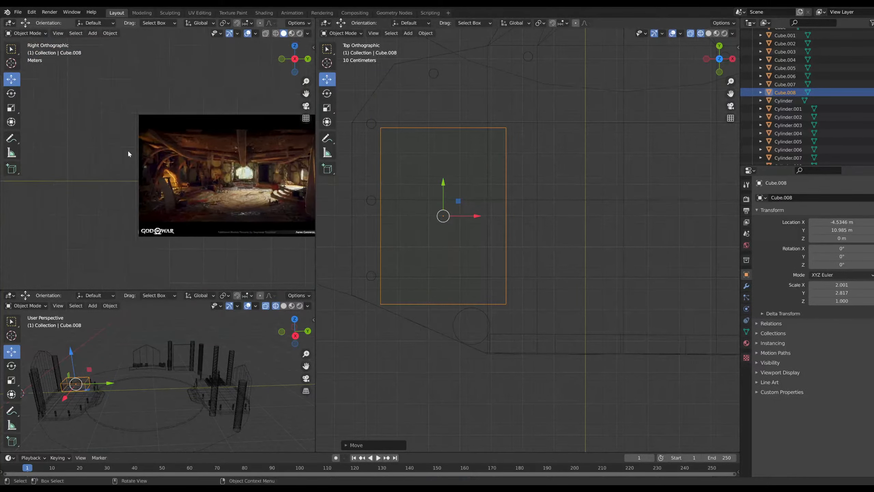
scroll(272, 208, "up", 4)
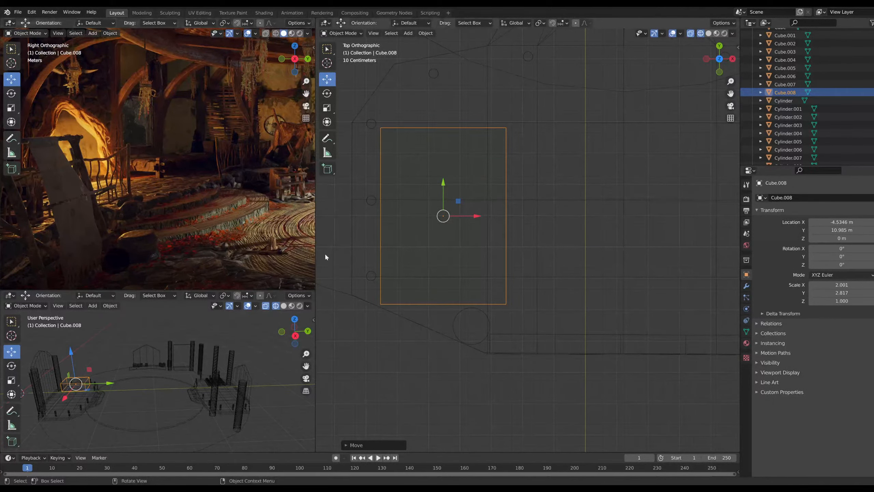
Scale the cube down slightly to about 1.96 on X and 2.76 on Y, and nudge it to about Y 10.87 m
left_click(327, 108)
key("s")
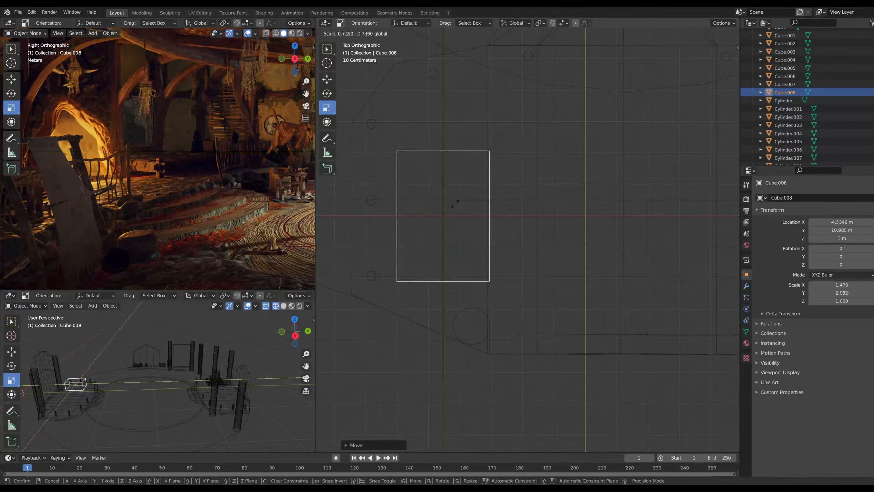
left_click(459, 198)
left_click(327, 79)
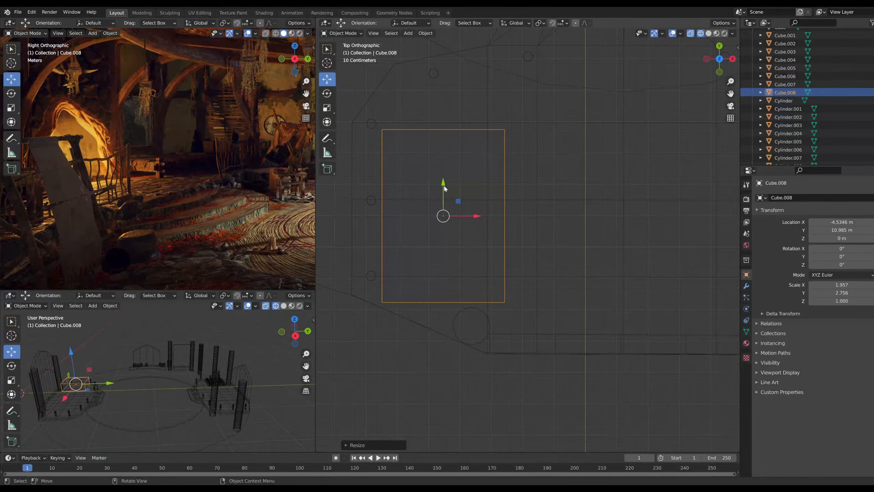
left_click_drag(444, 188, 444, 191)
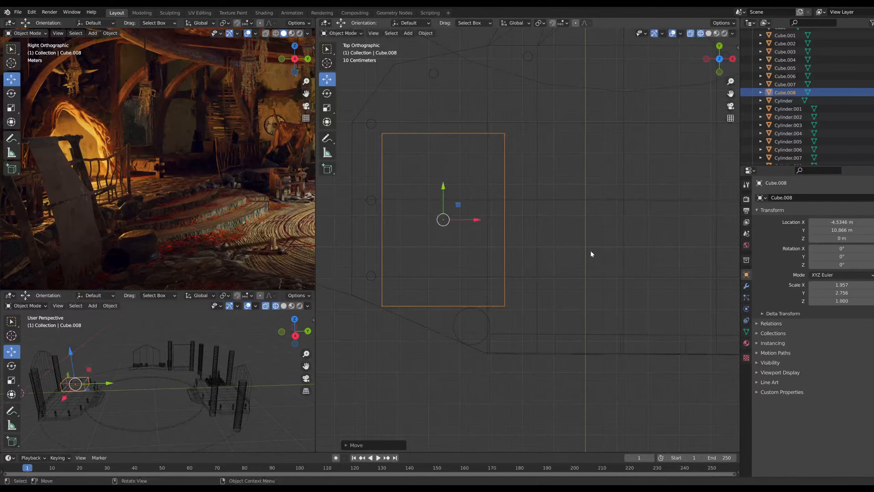
Show the model in solid shading and flatten the cube on Z to a scale of about 0.35, forming a low slab
left_click(709, 33)
scroll(633, 287, "down", 3)
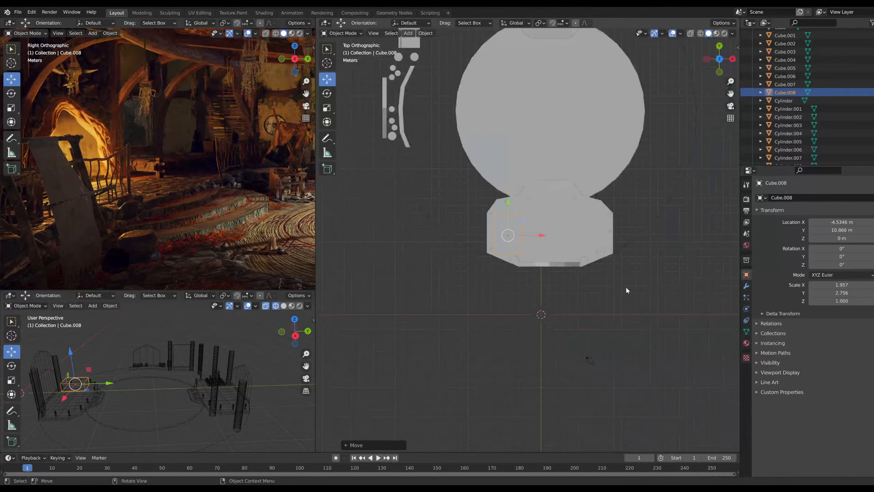
mouse_move(626, 286)
middle_mouse_down()
mouse_move(442, 217)
mouse_move(432, 196)
middle_mouse_up()
scroll(529, 308, "down", 4)
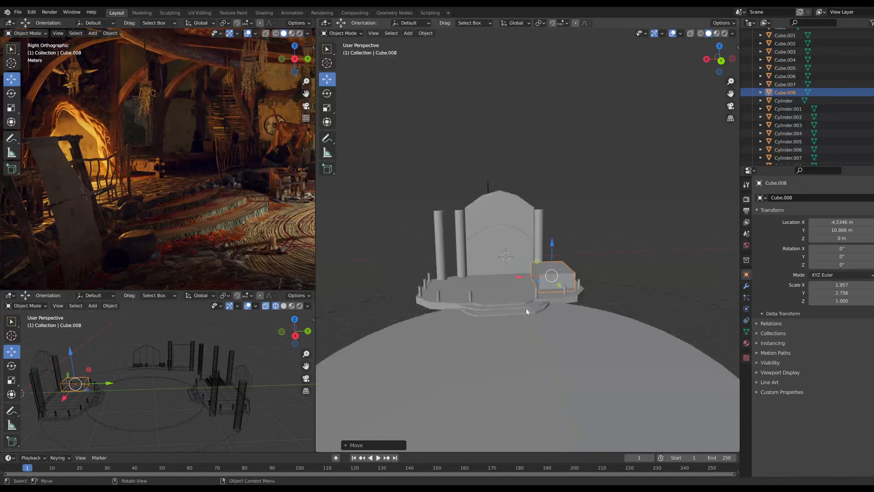
scroll(545, 308, "up", 4)
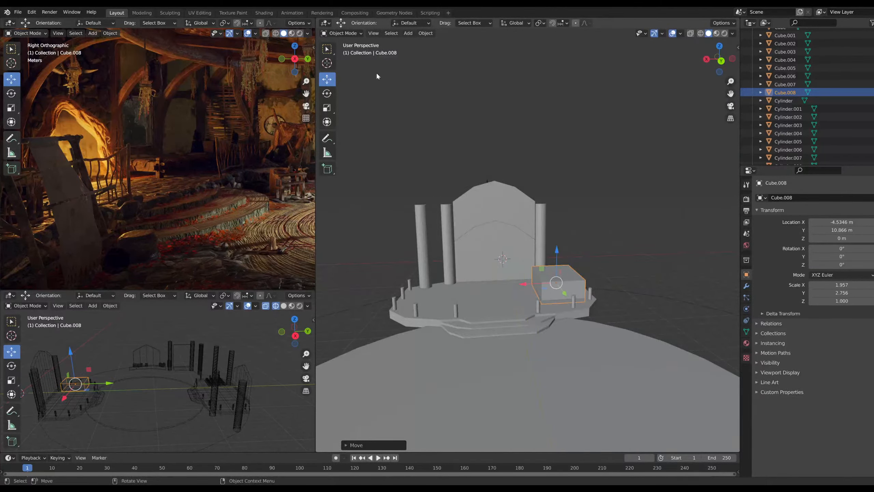
left_click(331, 107)
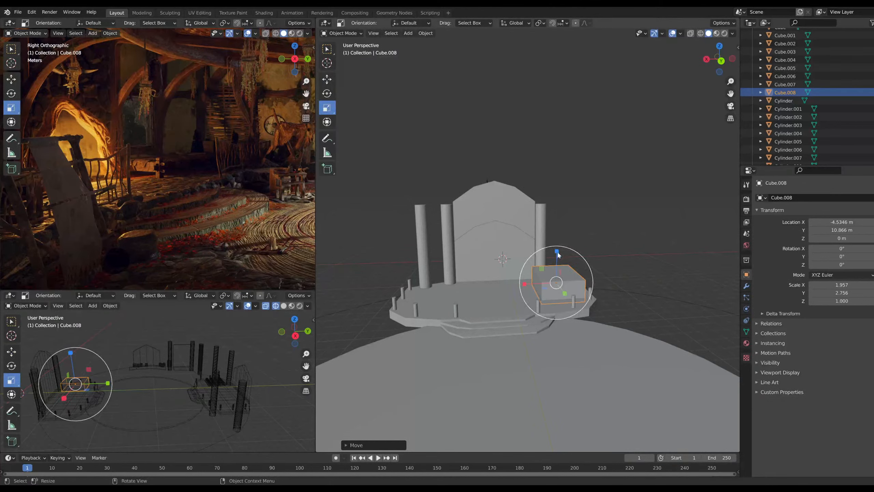
left_click_drag(557, 255, 560, 274)
scroll(581, 280, "down", 5)
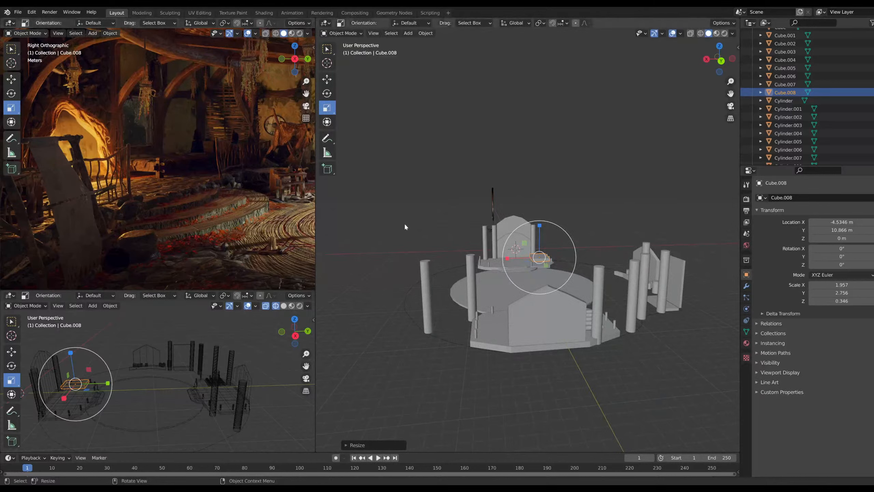
Delete the small railing posts around the platform's -X side, next to the flattened slab
scroll(609, 280, "up", 5)
middle_click_drag(609, 280, 580, 270)
left_click(538, 280)
left_click(544, 297)
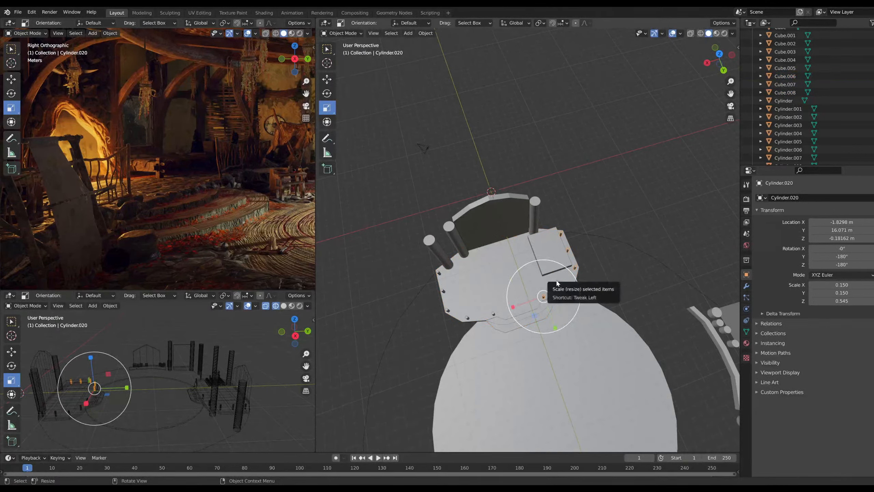
key("x")
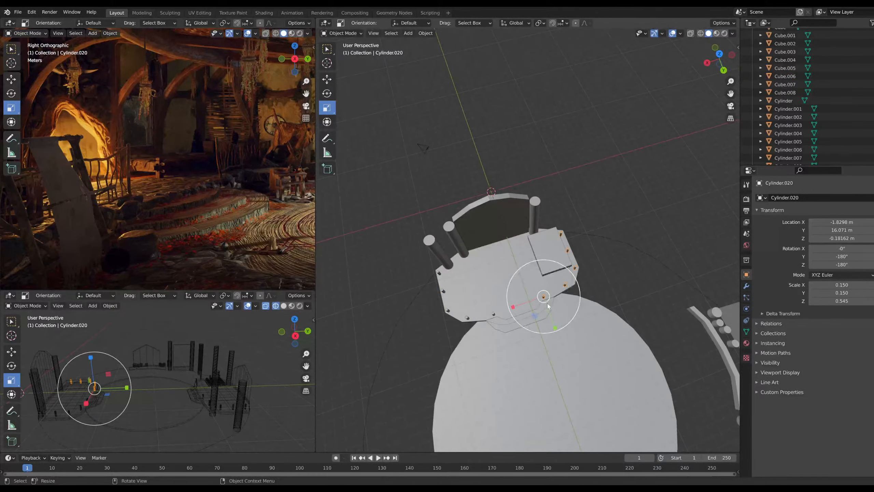
key("x")
left_click(520, 305)
scroll(567, 270, "up", 3)
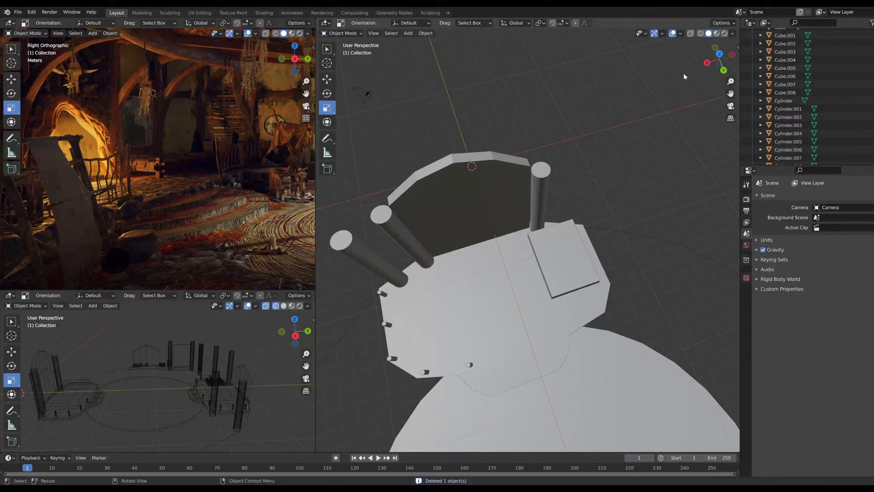
Select the gabled-wall platform and show it in wireframe from the top, framed on its -X side
left_click(494, 258)
left_click(700, 33)
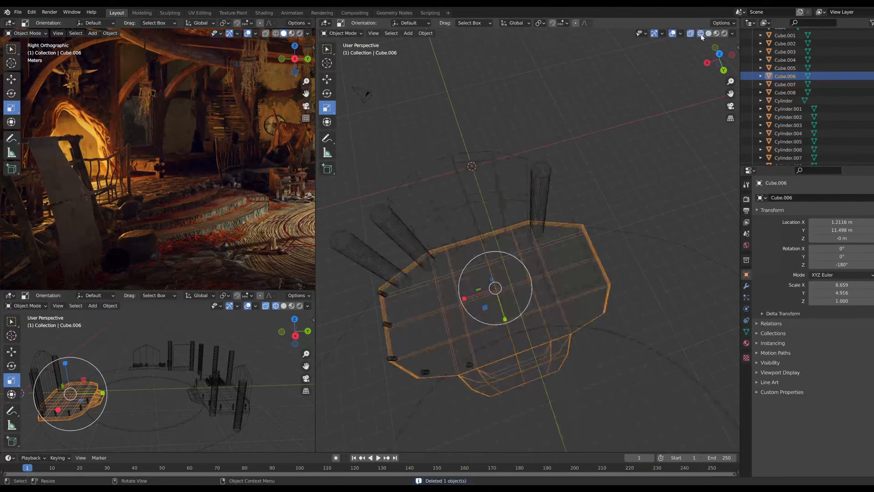
scroll(618, 233, "up", 5)
scroll(498, 215, "down", 2)
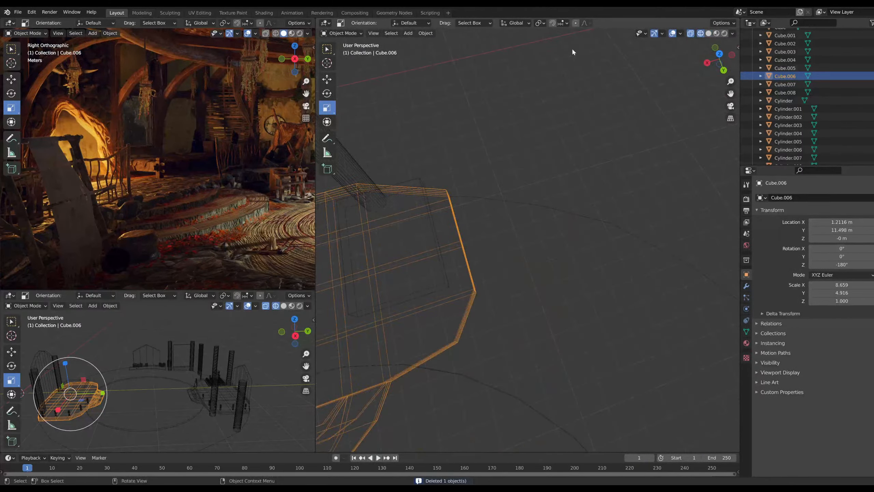
left_click(719, 53)
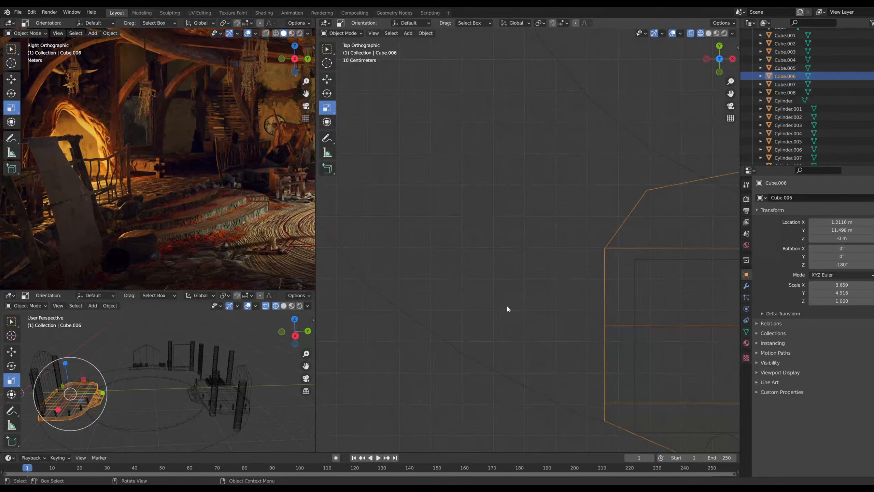
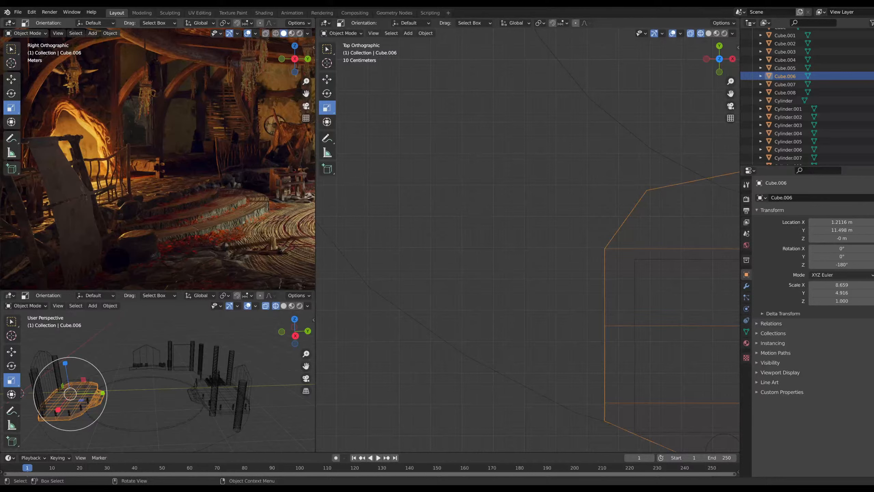
scroll(516, 254, "down", 4)
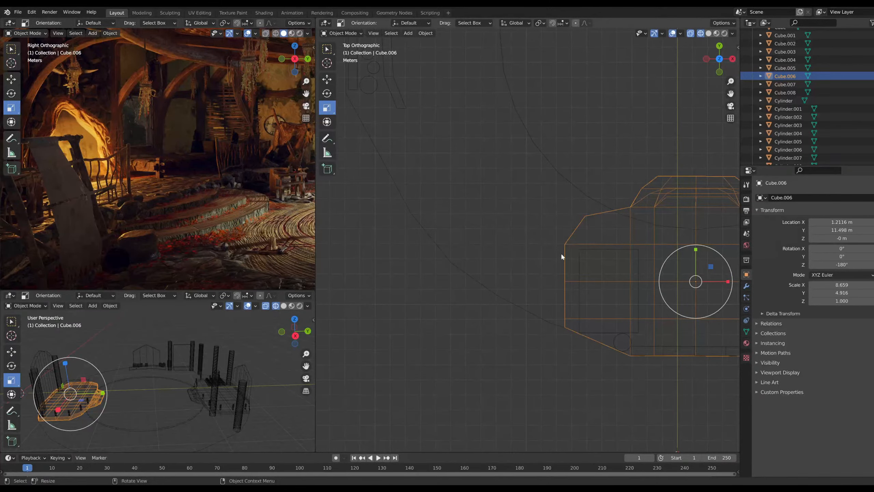
middle_click_drag(587, 281, 380, 293, "shift")
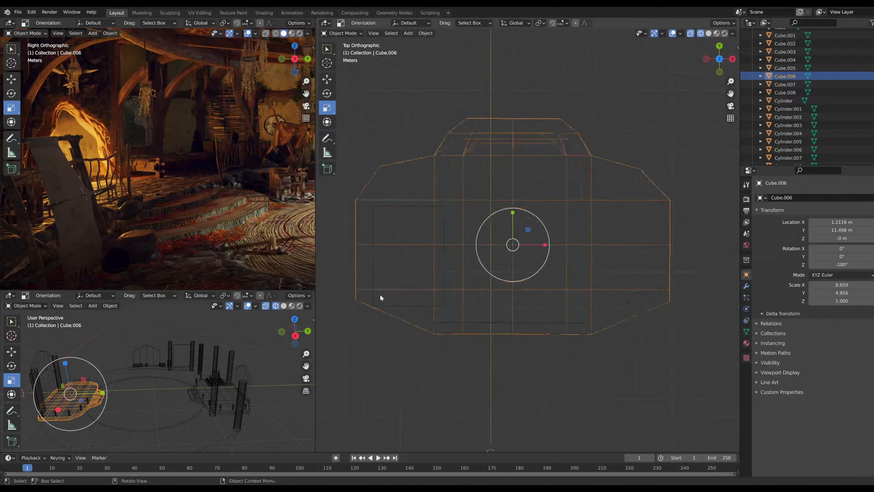
scroll(445, 268, "up", 5)
scroll(487, 303, "up", 1)
middle_click_drag(488, 302, 515, 284, "shift")
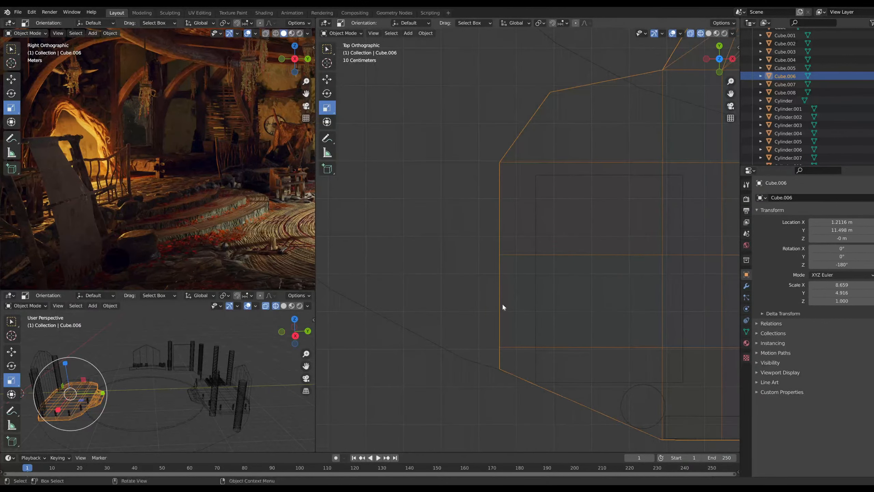
Switch the platform to vertex editing and pull the middle vertices of its -X edge outward along X
left_click(343, 34)
left_click(350, 52)
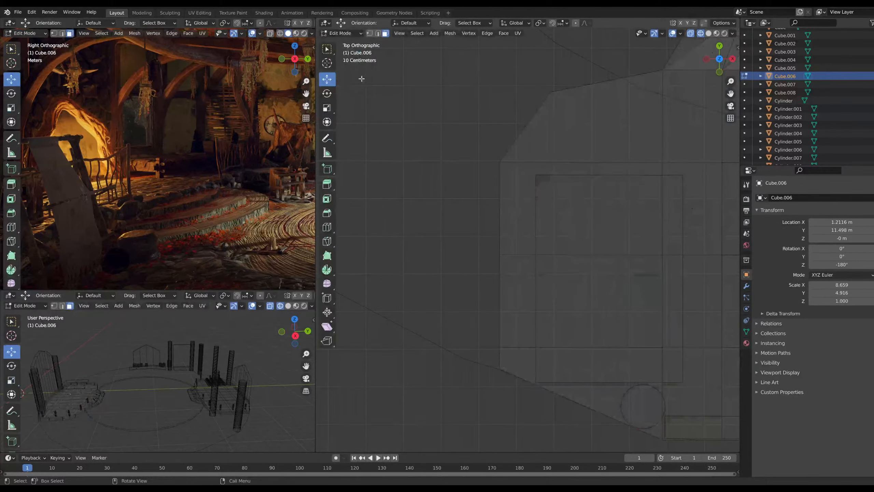
left_click(369, 33)
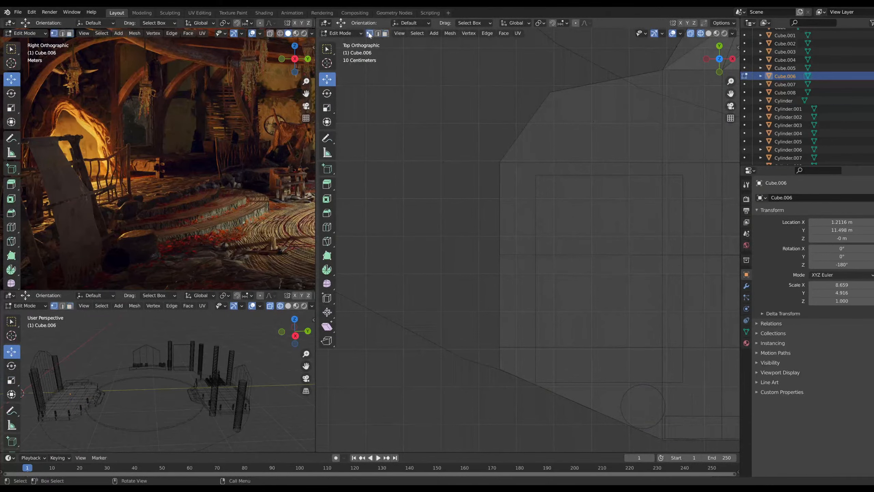
scroll(505, 399, "up", 3)
left_click_drag(503, 324, 451, 272)
left_click_drag(490, 120, 385, 121)
scroll(446, 170, "down", 5)
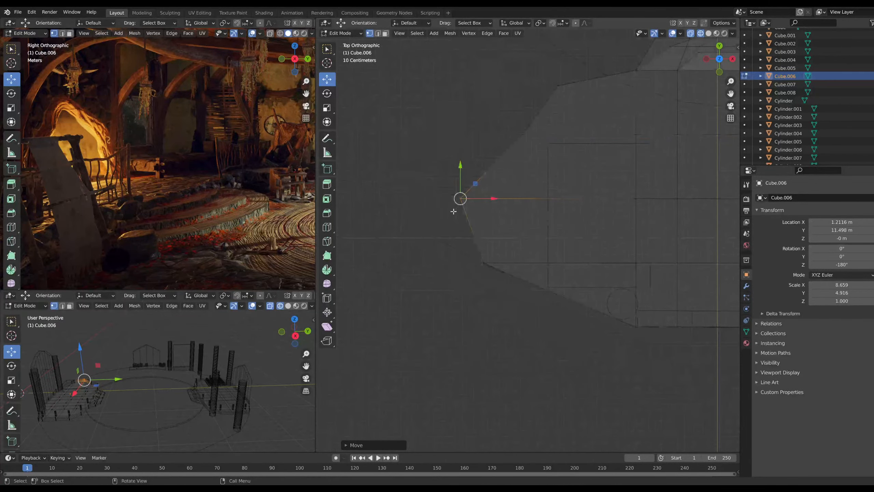
Shift the pulled-out vertices along -Y and further along -X until they meet the large circular outline
scroll(452, 219, "up", 3)
middle_click_drag(451, 219, 542, 235, "shift")
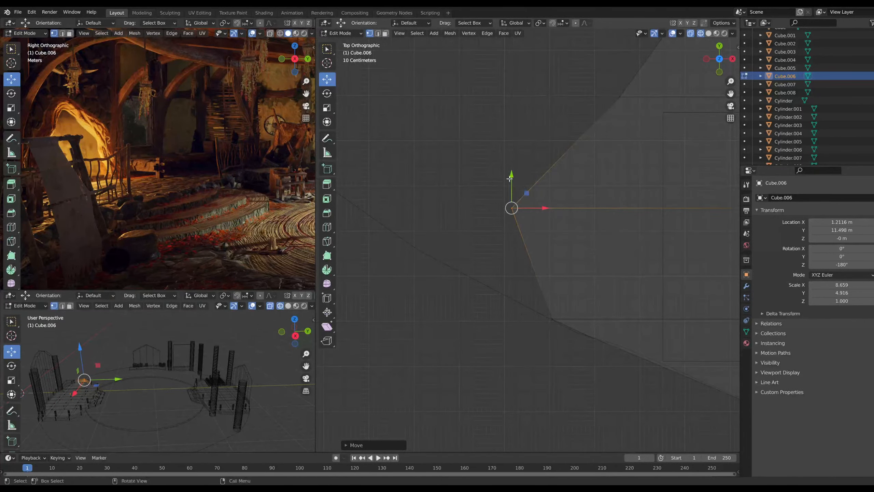
left_click_drag(512, 178, 480, 210)
left_click_drag(536, 242, 466, 260)
left_click_drag(439, 209, 421, 229)
Select the neighbouring corner vertex at the +Y end of the platform's -X edge
left_click(620, 97)
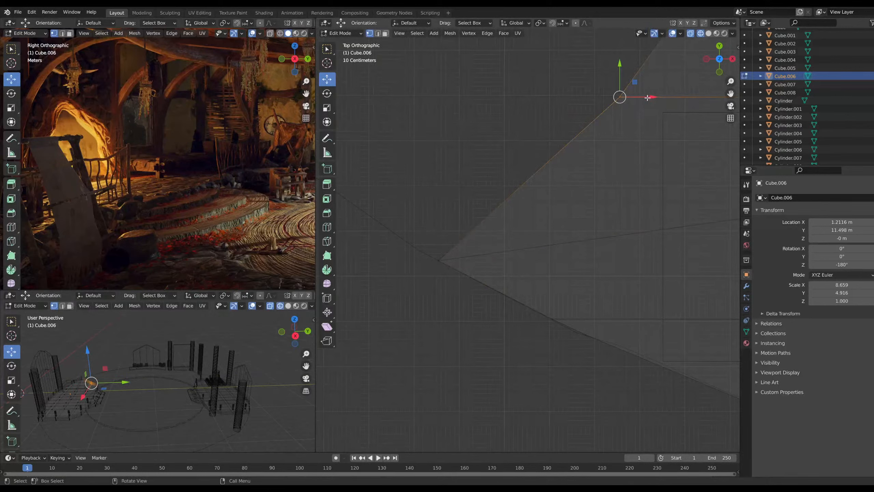
Move the selected corner vertex at the platform's narrow end outward along negative X and upward along Y in the top view
left_click_drag(648, 97, 512, 55)
scroll(526, 117, "down", 5)
middle_click_drag(516, 151, 514, 236, "shift")
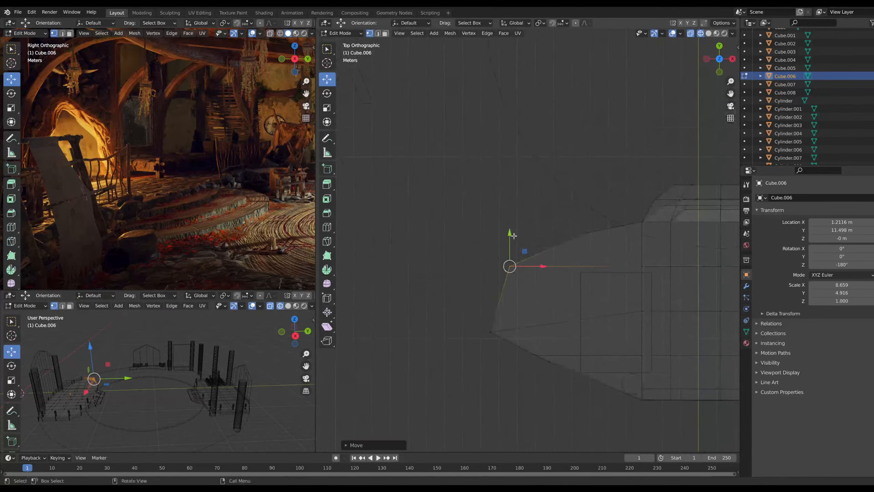
left_click_drag(544, 269, 525, 261)
left_click_drag(495, 234, 496, 213)
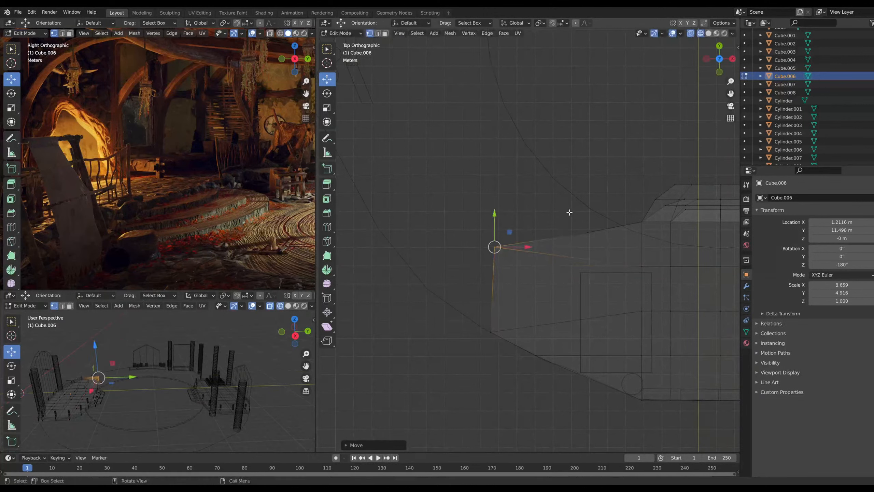
Shift the adjacent edge vertex outward along Y and pull the end corner vertex back inward to round the platform's outline
left_click(585, 228)
left_click_drag(584, 199, 571, 181)
left_click(495, 247)
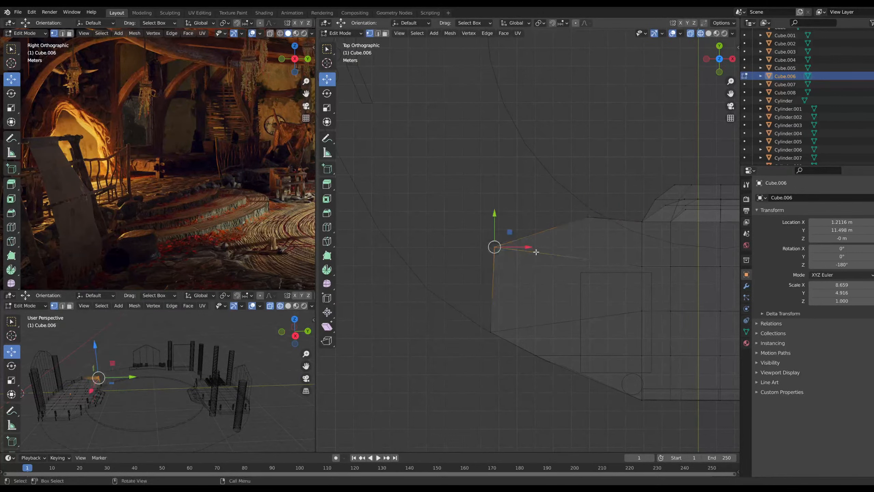
left_click_drag(513, 248, 559, 261)
left_click_drag(530, 230, 542, 244)
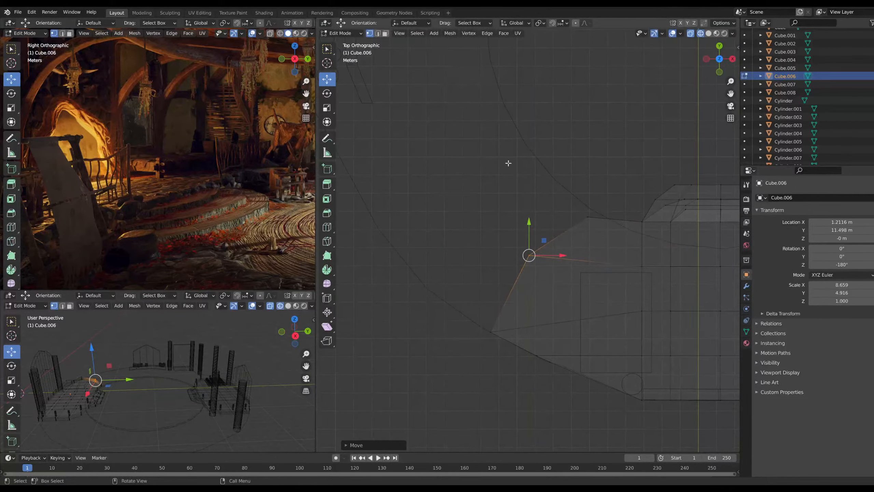
Select the stacked vertices at the platform's outermost tip and move them slightly along positive Y and negative X to straighten the outer edge
middle_click_drag(509, 163, 513, 211)
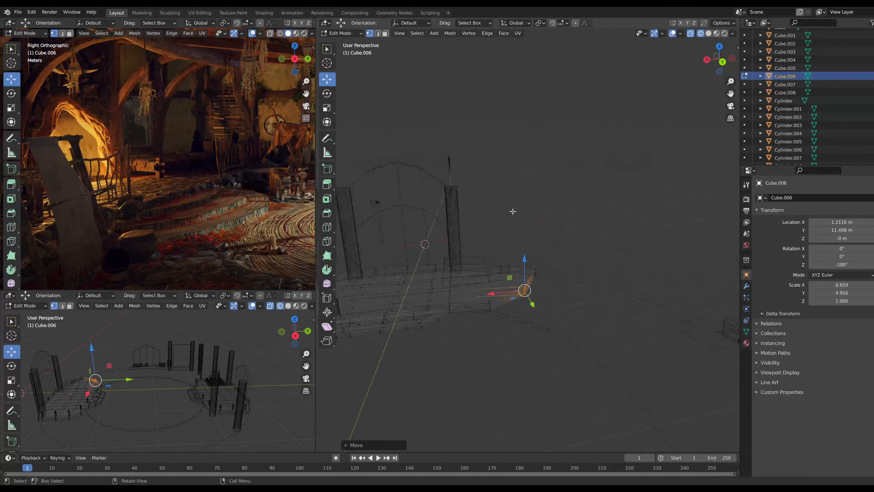
left_click(513, 213)
scroll(516, 257, "down", 2)
scroll(514, 258, "up", 6)
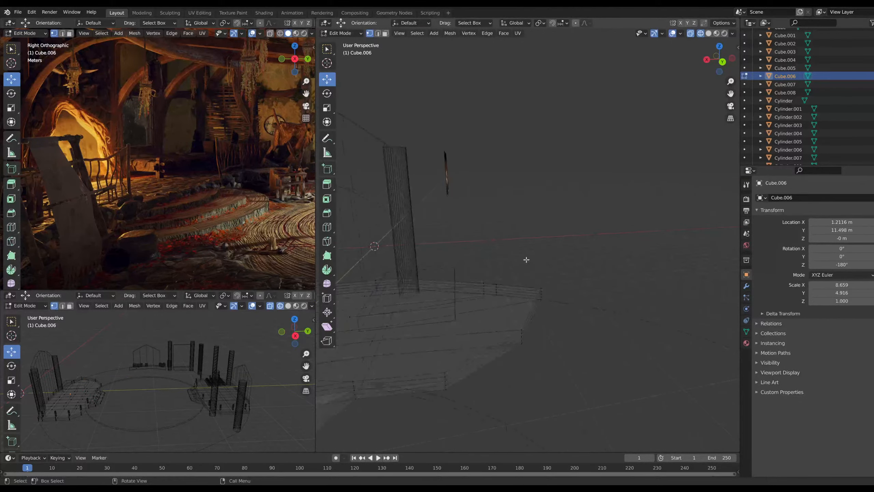
left_click_drag(505, 325, 536, 360)
left_click_drag(493, 340, 539, 362)
left_click_drag(536, 284, 557, 301)
middle_click_drag(569, 286, 580, 330)
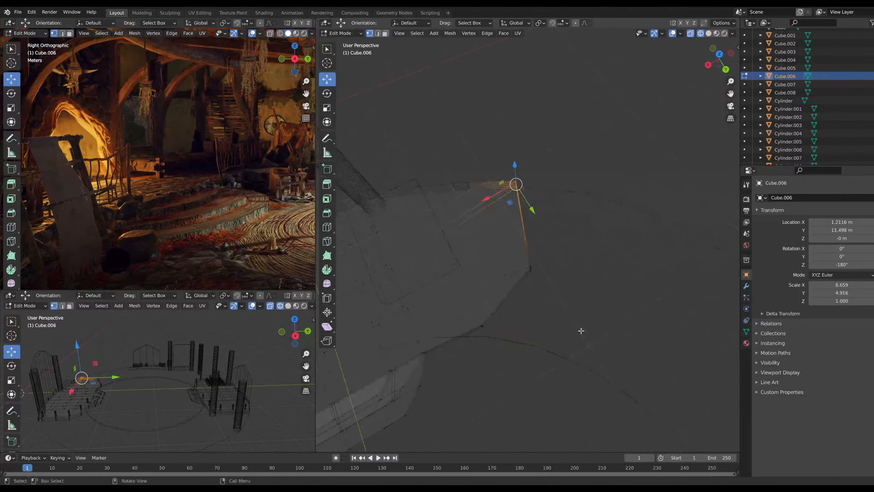
left_click(719, 54)
scroll(507, 234, "up", 4)
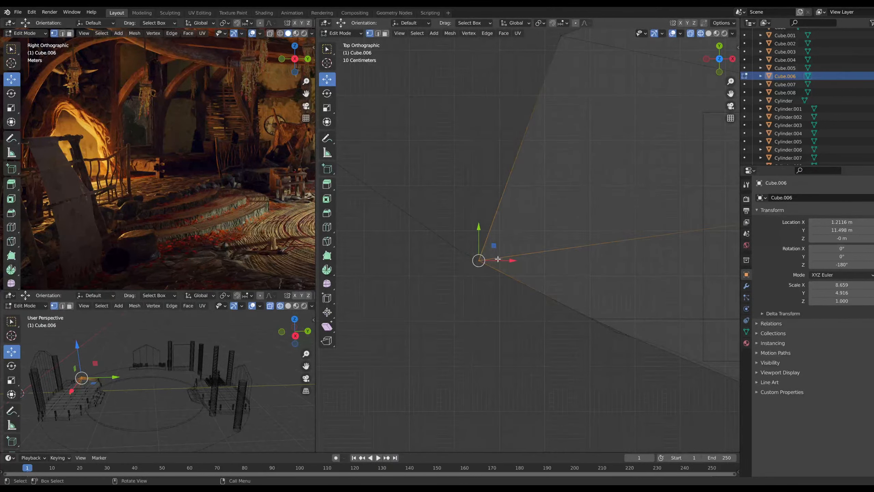
left_click_drag(477, 233, 475, 220)
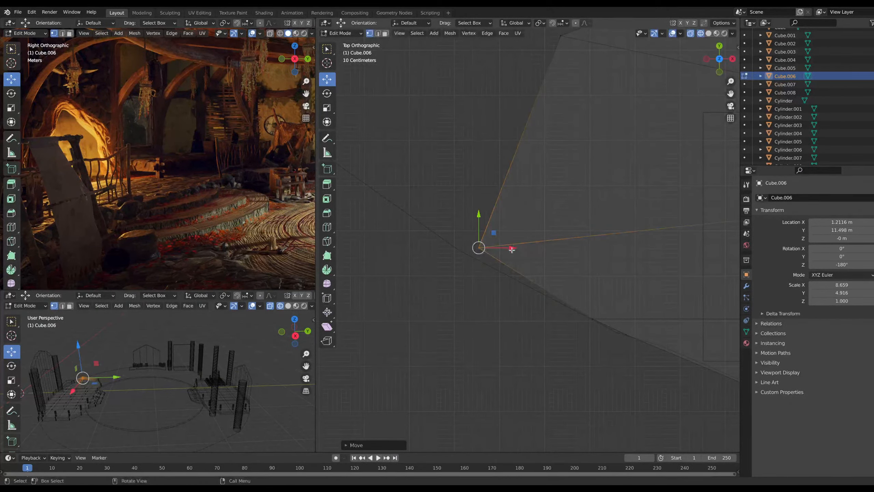
left_click_drag(511, 249, 489, 249)
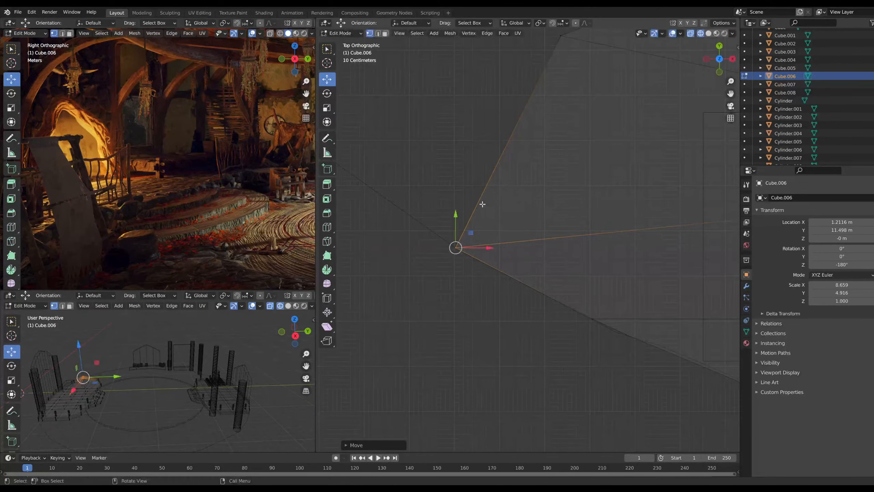
Nudge the next corner vertex along negative X and its neighbour along positive Y to widen the platform's angled end
scroll(482, 203, "down", 3)
left_click(563, 128)
mouse_move(574, 122)
left_mouse_down()
mouse_move(586, 123)
mouse_move(559, 122)
left_mouse_up()
left_click(640, 87)
left_click_drag(643, 63, 642, 49)
middle_click_drag(642, 50, 488, 74)
left_click(536, 207)
scroll(533, 299, "down", 4)
middle_click_drag(523, 323, 530, 319)
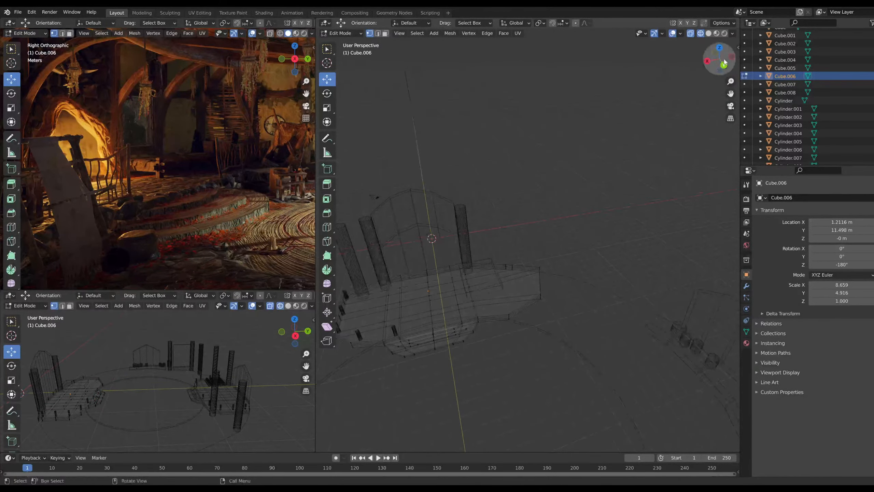
Return to Object Mode and move the rectangular slab Cube.008 toward the extended platform end, to about X -6.45 m, Y 11.38 m
left_click(720, 48)
scroll(530, 214, "up", 5)
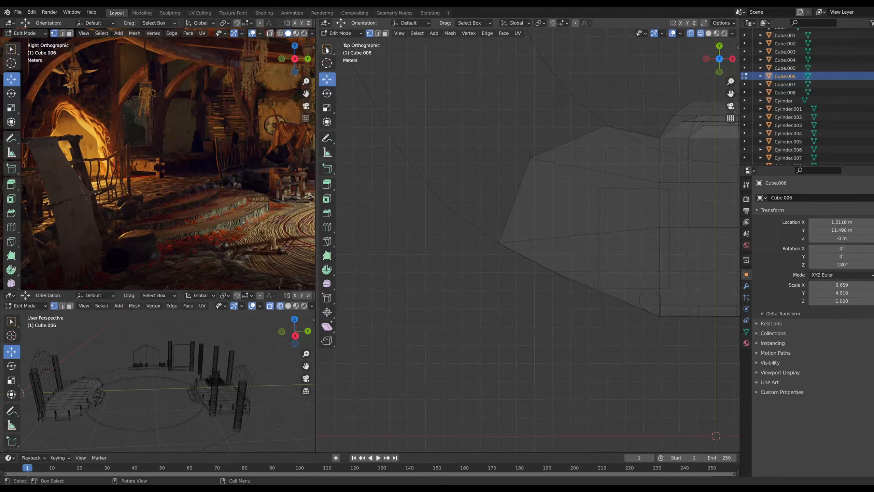
left_click(327, 50)
left_click(348, 33)
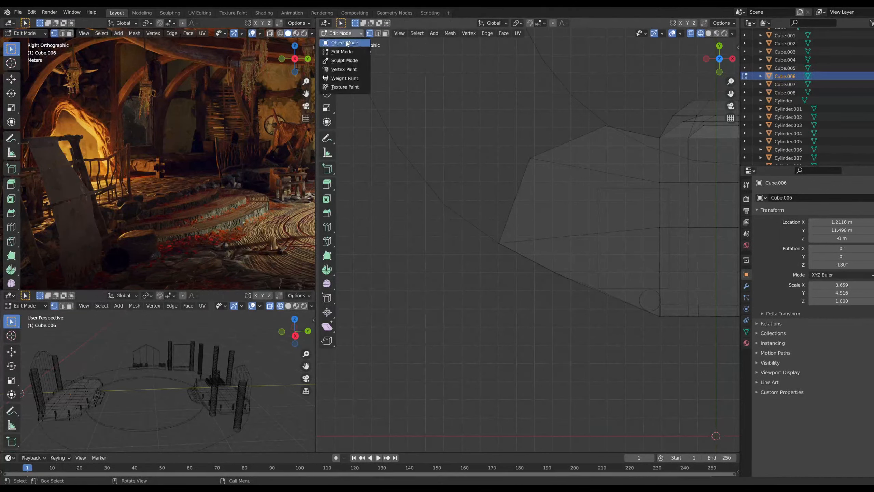
left_click(348, 46)
left_click(604, 192)
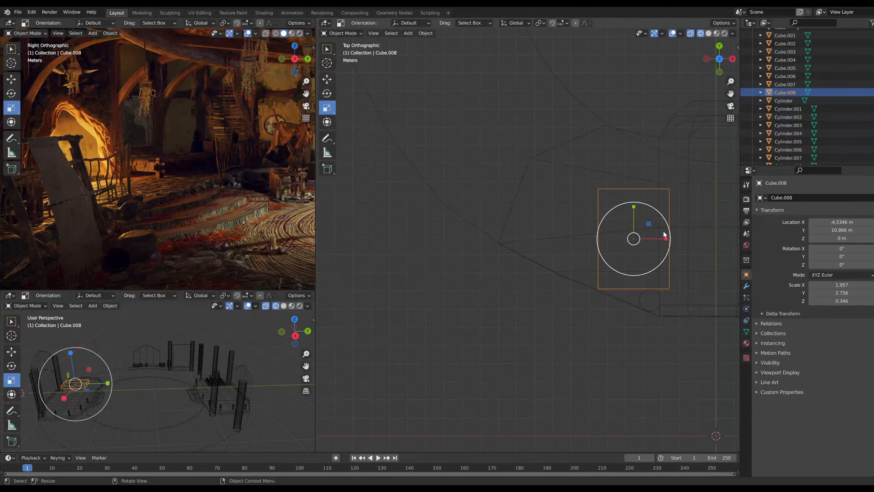
left_click(327, 80)
left_click_drag(668, 239, 633, 239)
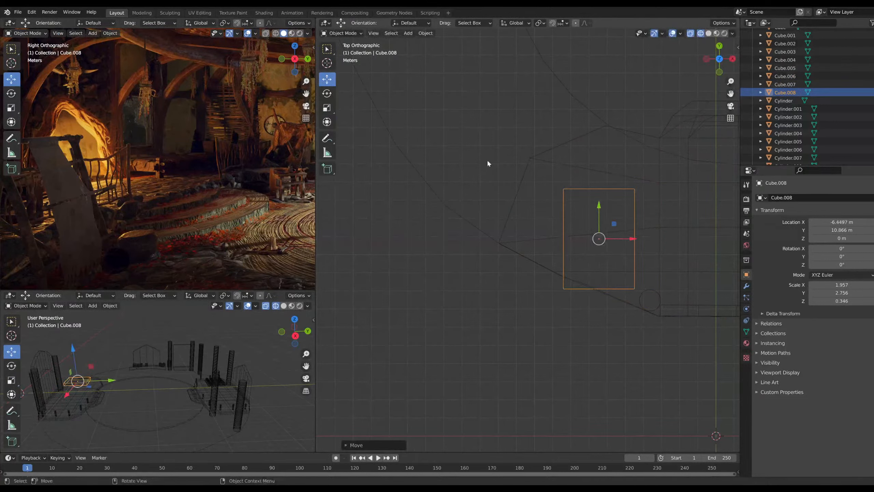
mouse_move(595, 207)
left_mouse_down()
mouse_move(595, 187)
mouse_move(633, 204)
mouse_move(603, 197)
left_mouse_up()
Rotate the slab to about -23.7° around Z to follow the angled platform edge and shift it to about X -7.07 m
left_click(327, 94)
left_click(330, 79)
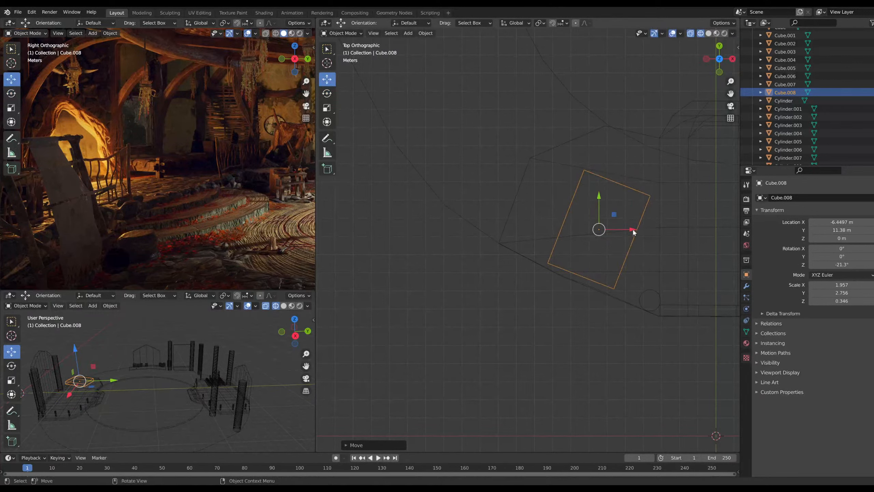
left_click_drag(634, 232, 623, 232)
left_click(327, 93)
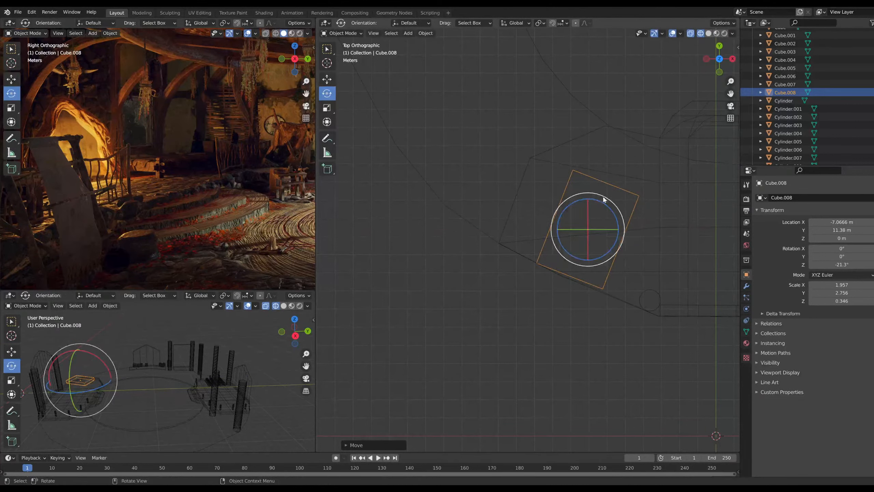
left_click_drag(604, 199, 588, 187)
Scale the slab uniformly to about 2.278 × 3.208 × 0.402 and reposition it at about X -6.75 m, Y 11.8 m
left_click(329, 108)
left_click(327, 79)
left_click_drag(629, 217, 635, 217)
left_click_drag(594, 189, 594, 195)
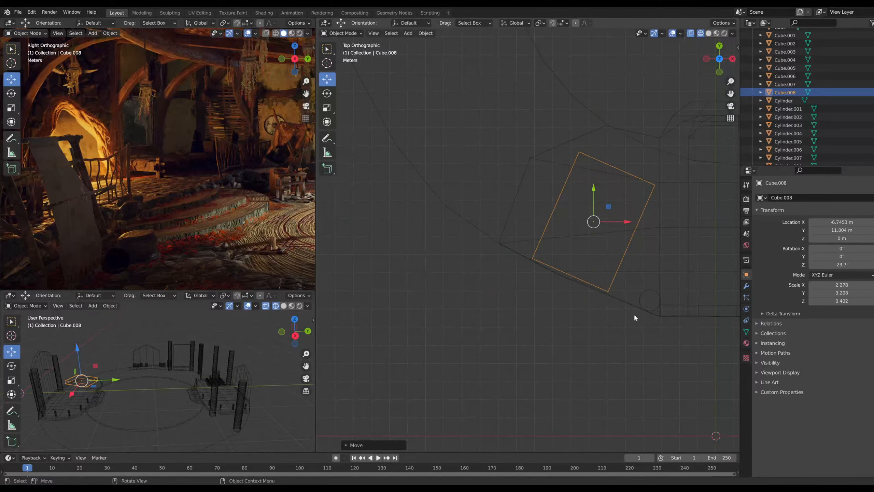
middle_click_drag(634, 314, 463, 234)
left_click(538, 244)
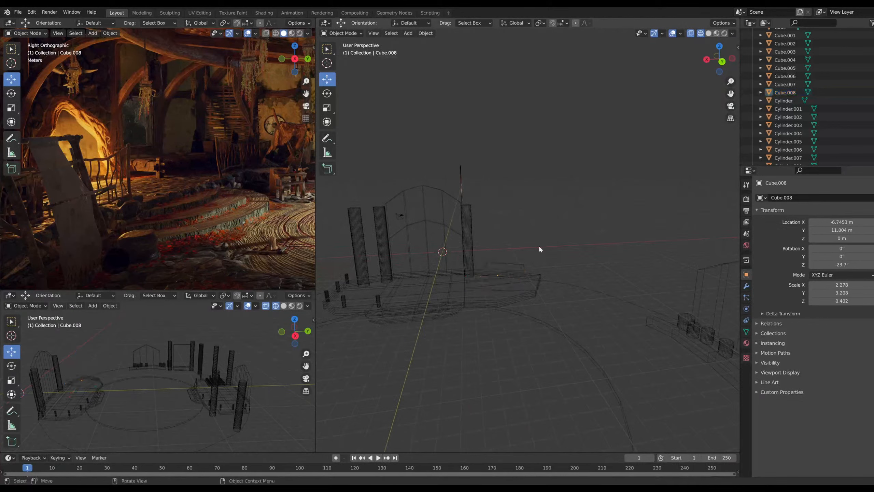
middle_click_drag(540, 250, 441, 302)
scroll(579, 355, "up", 2)
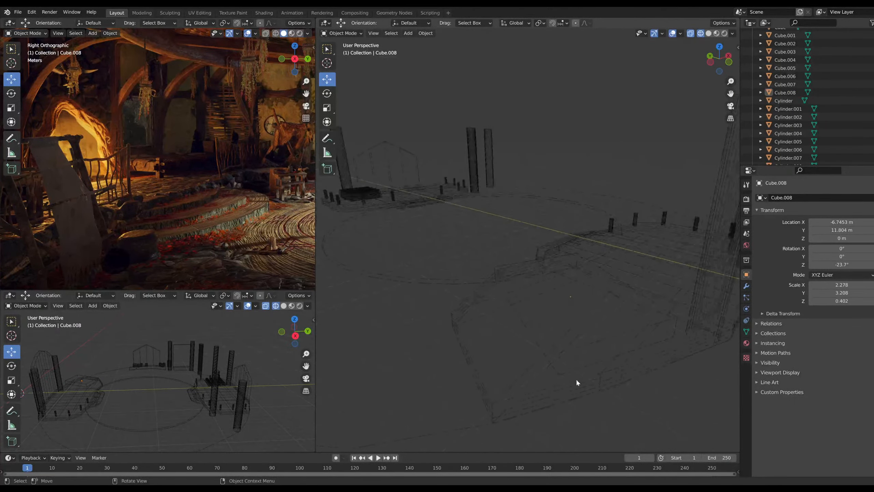
left_click(577, 378)
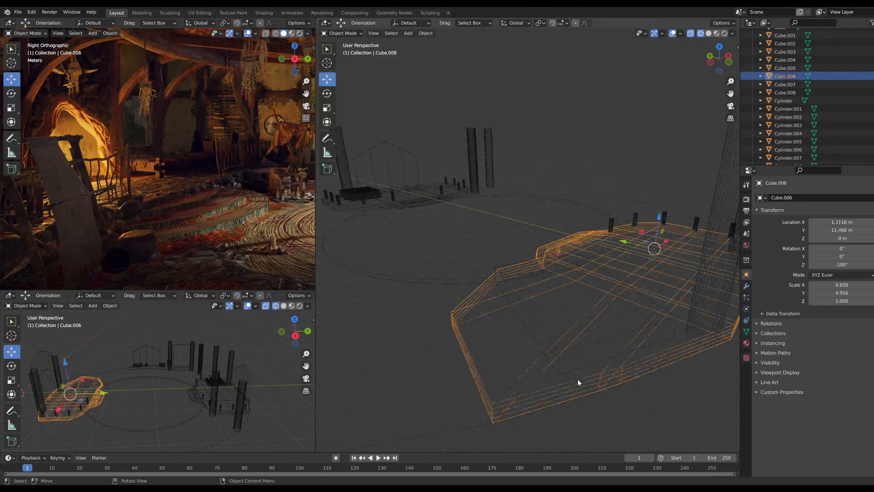
left_click(342, 33)
left_click(338, 53)
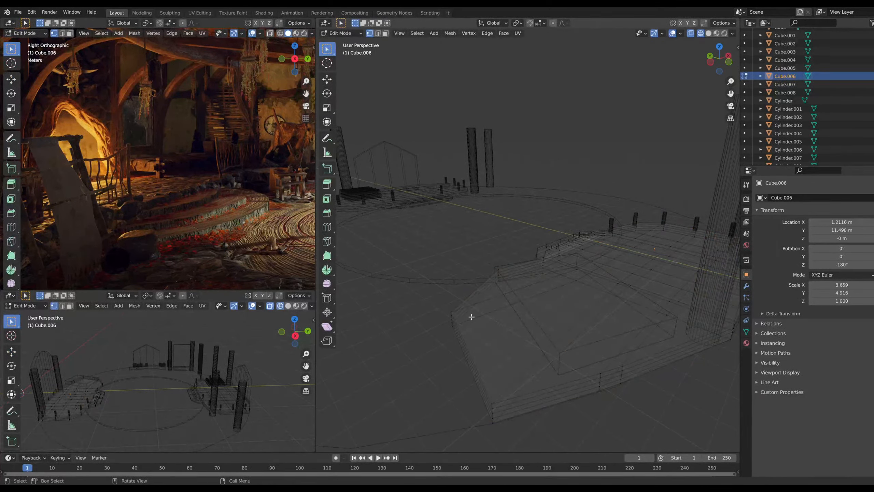
left_click(342, 33)
left_click(337, 44)
left_click(433, 302)
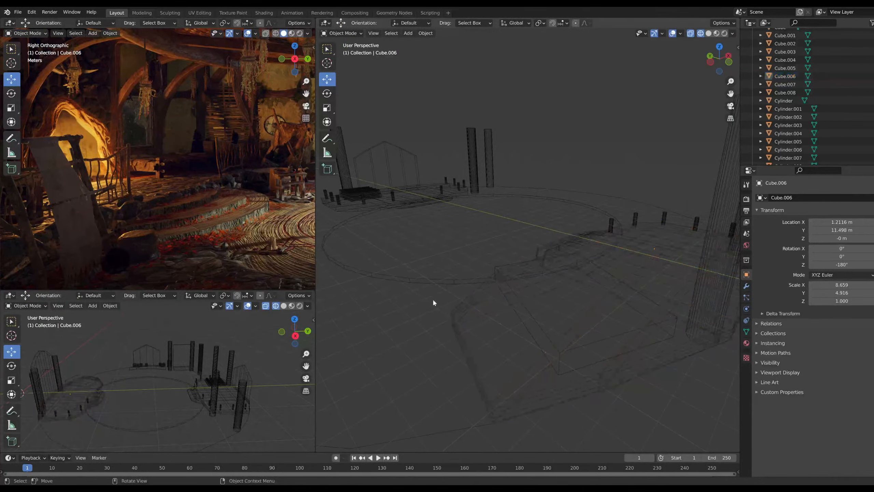
Switch the main viewport to solid shading and review the whole layout from above and at an angle
scroll(547, 369, "down", 3)
middle_click_drag(550, 372, 667, 365)
middle_click_drag(517, 313, 558, 294)
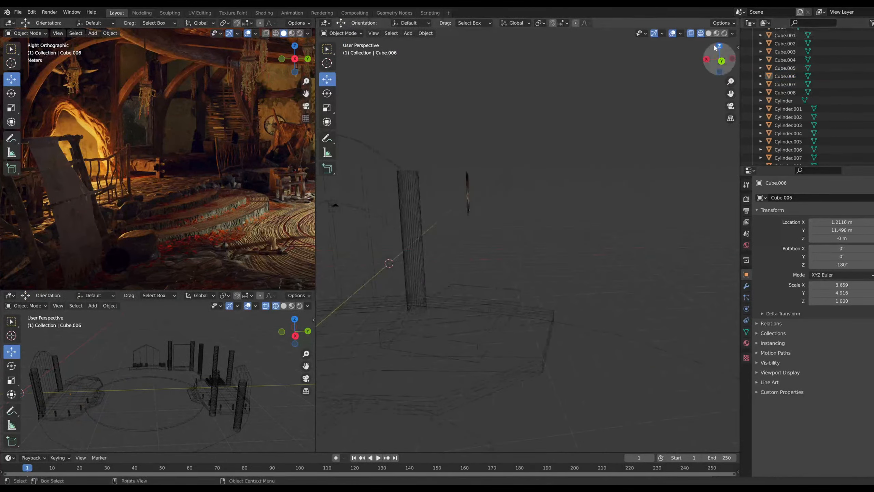
left_click_drag(715, 48, 631, 264)
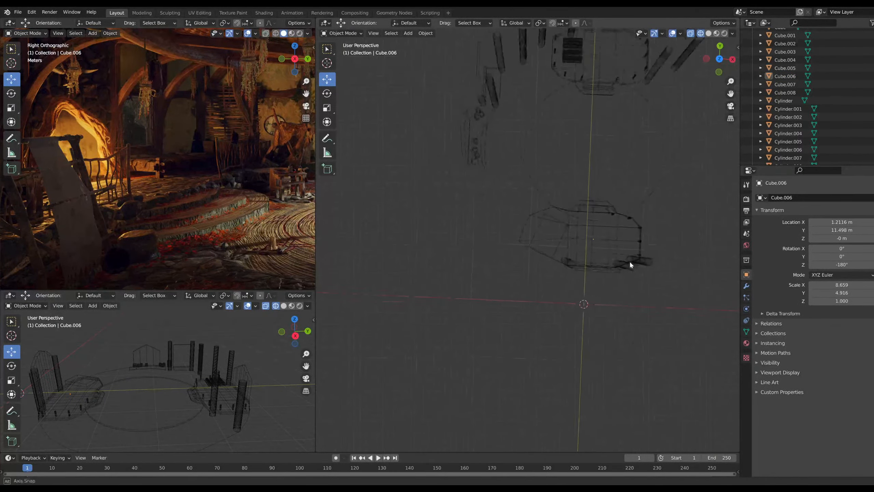
mouse_move(631, 265)
middle_mouse_down()
mouse_move(651, 220)
mouse_move(576, 305)
middle_mouse_up()
left_click(708, 33)
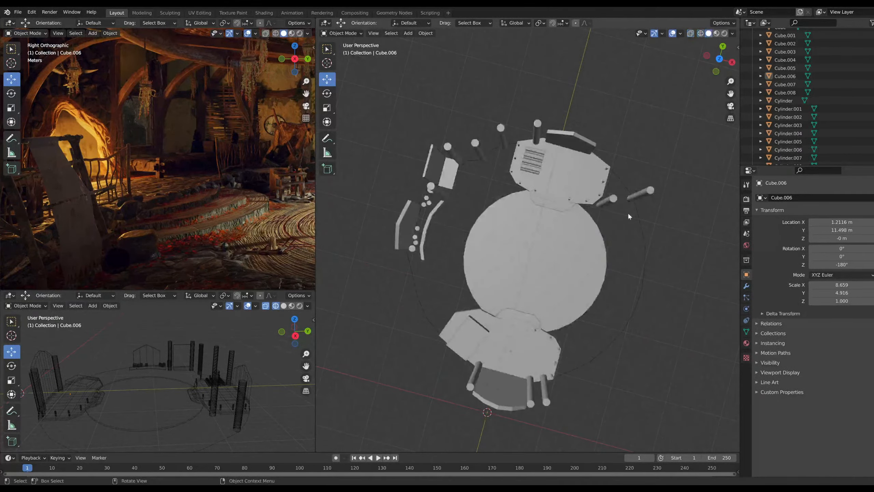
scroll(581, 292, "down", 2)
scroll(582, 293, "up", 4)
middle_click_drag(614, 339, 581, 272)
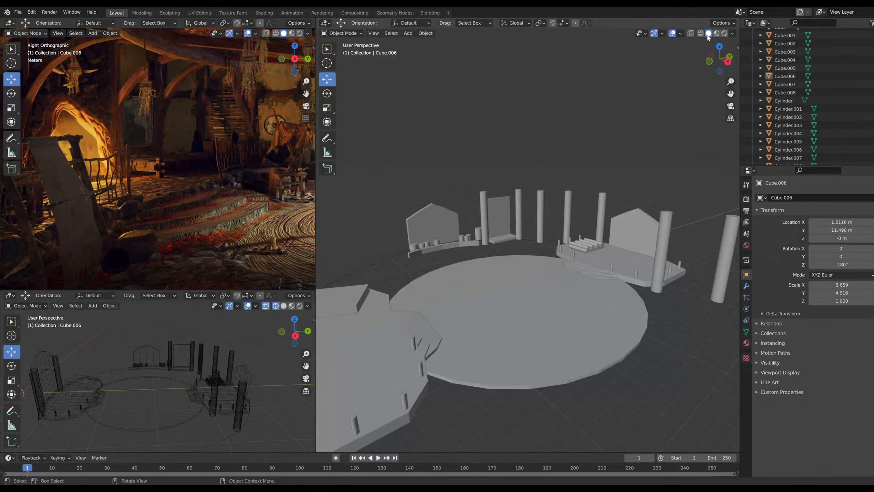
Paste a copy of the rotated slab in place and scale the copy down uniformly
left_click(717, 47)
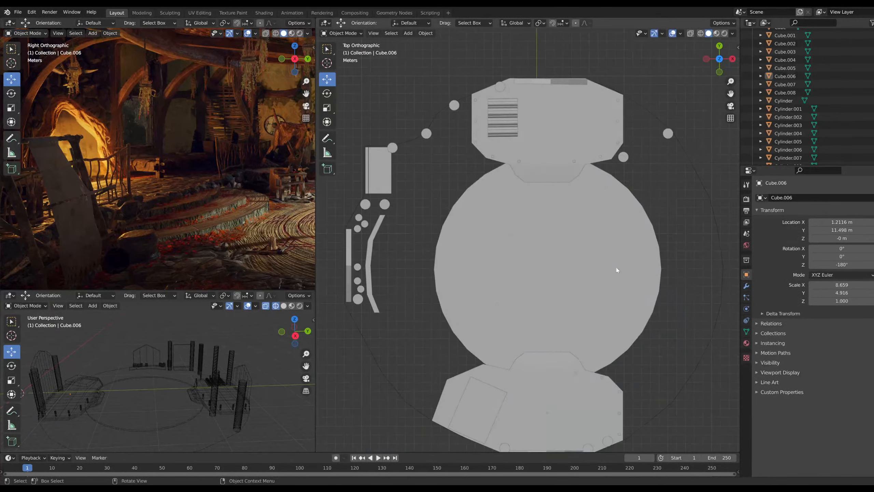
left_click(500, 388)
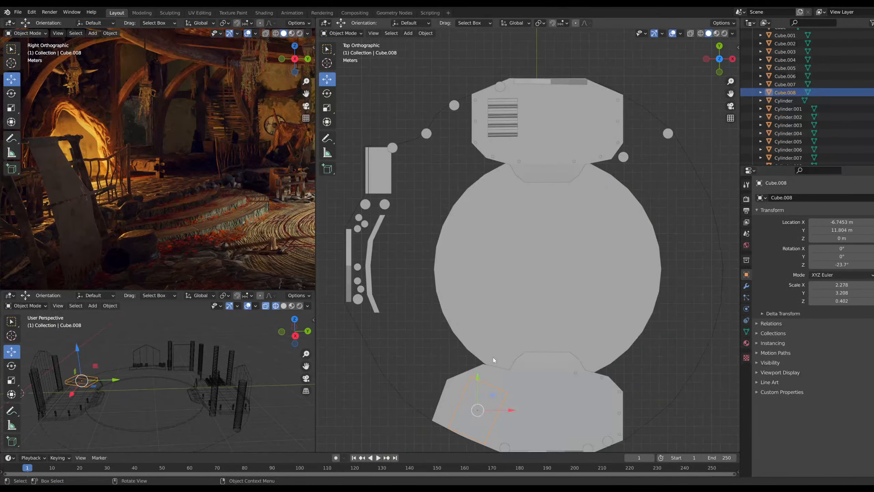
key("ctrl+v")
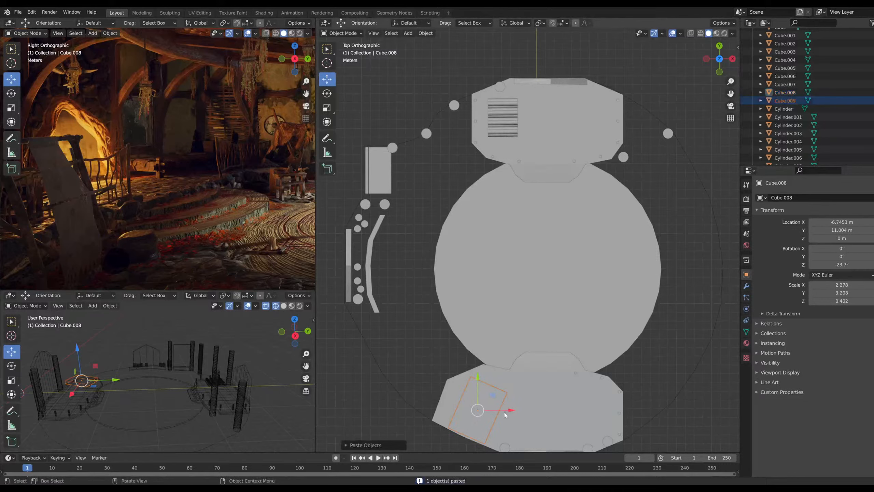
middle_click_drag(493, 360, 355, 237)
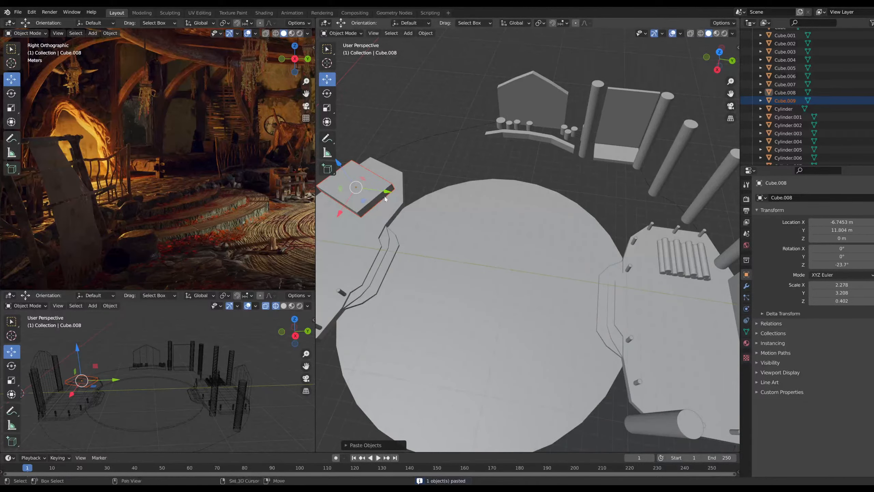
middle_click_drag(384, 196, 482, 253, "shift")
left_click(328, 109)
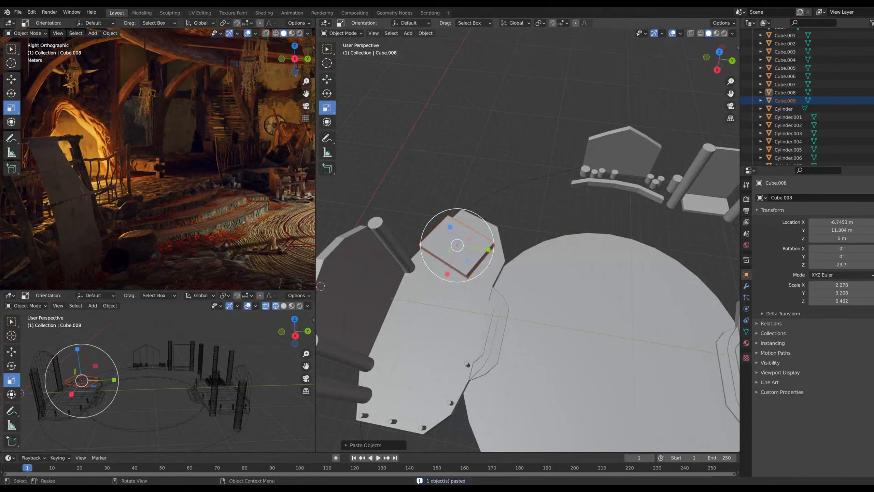
left_click_drag(475, 276, 463, 253)
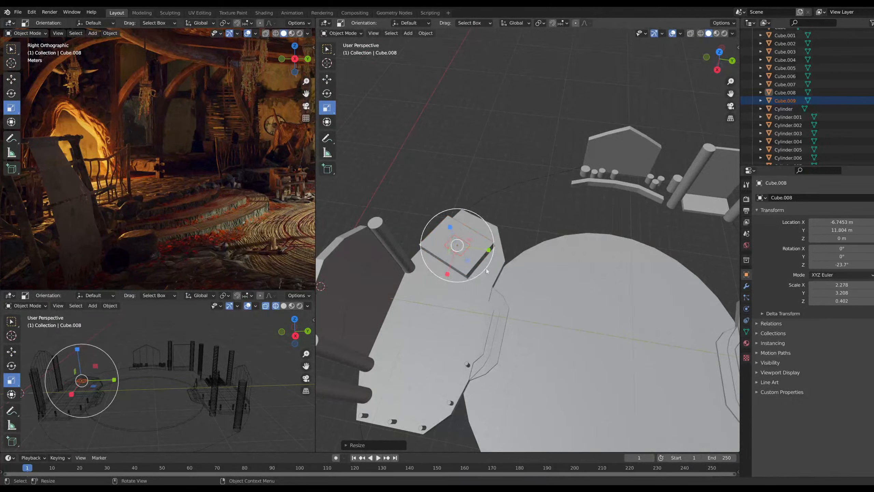
Try resizing the small slab copy further, and delete the copy
scroll(487, 269, "up", 3)
middle_click_drag(487, 268, 410, 224)
left_click_drag(471, 258, 433, 84)
left_click_drag(492, 305, 475, 285)
key("Delete")
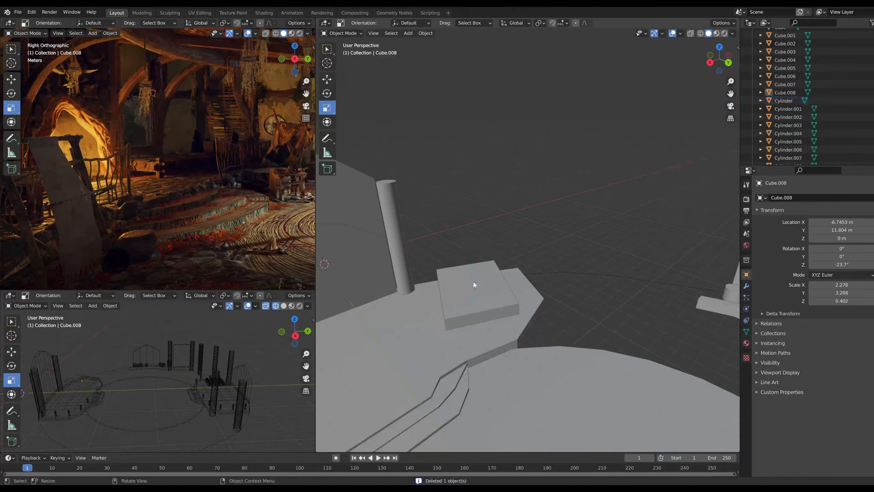
scroll(544, 322, "down", 5)
middle_click_drag(550, 314, 520, 347)
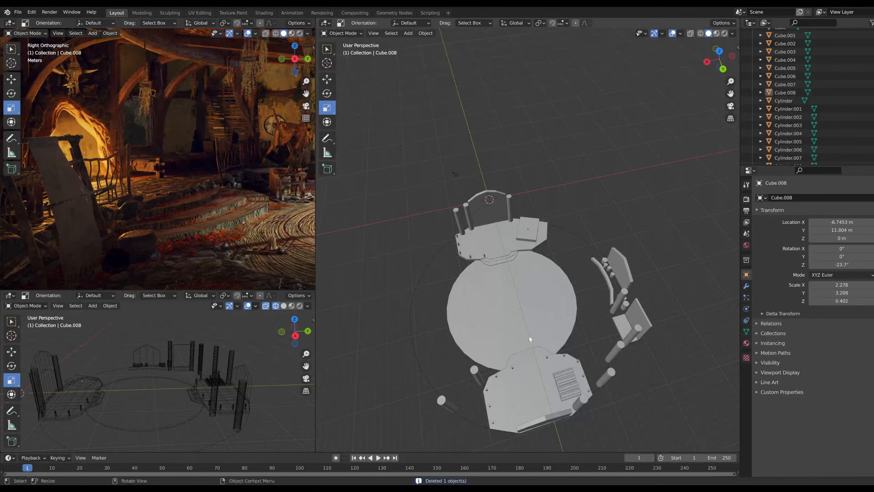
Add a cube at the world origin and flatten it along Y to a scale of about 0.15
scroll(520, 348, "down", 2)
left_click(718, 52)
scroll(556, 263, "up", 4)
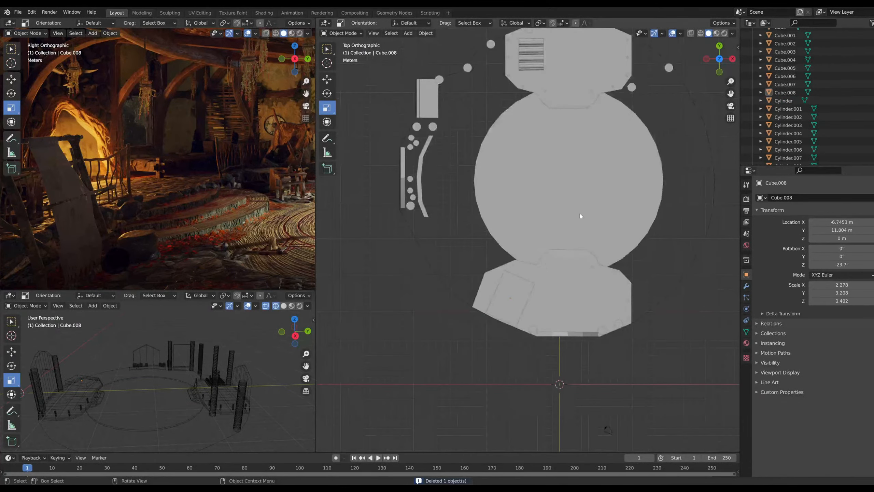
scroll(592, 217, "down", 1)
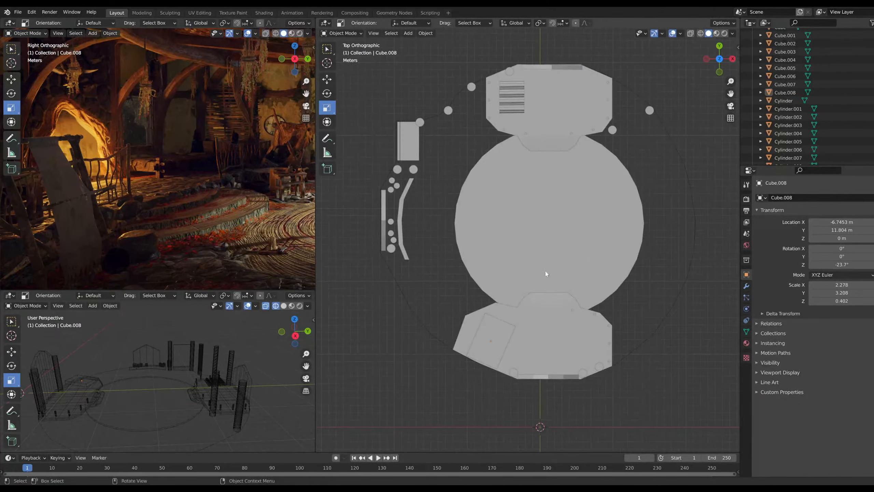
key("shift+a")
mouse_move(656, 308)
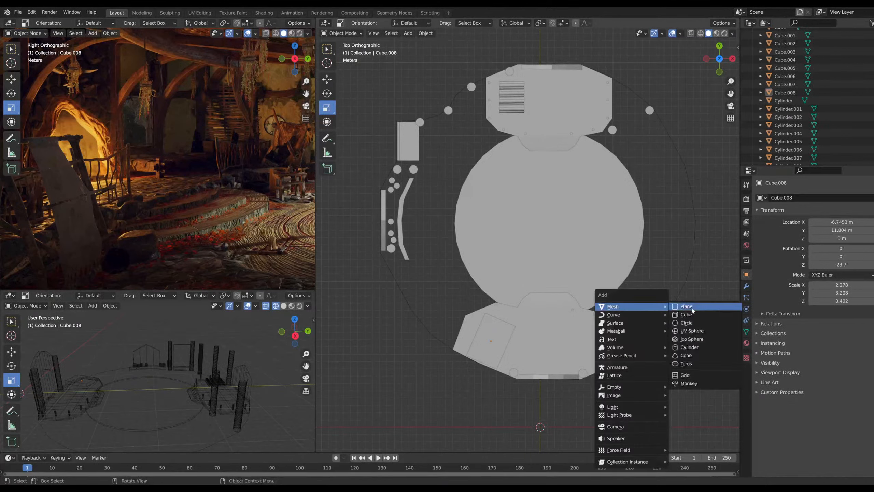
left_click(701, 319)
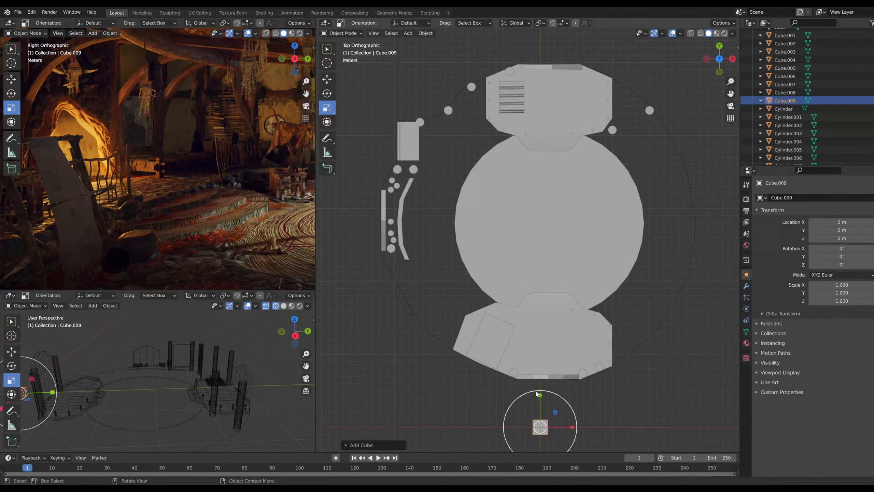
left_click_drag(535, 393, 543, 421)
Stretch the flattened cube vertically, then enlarge it uniformly into a panel scaled about 1.963 × 0.150 × 2.568
scroll(641, 420, "up", 4)
middle_click_drag(644, 418, 628, 399)
scroll(637, 368, "down", 5)
scroll(561, 401, "up", 3)
middle_click_drag(559, 401, 587, 315)
scroll(554, 381, "up", 4)
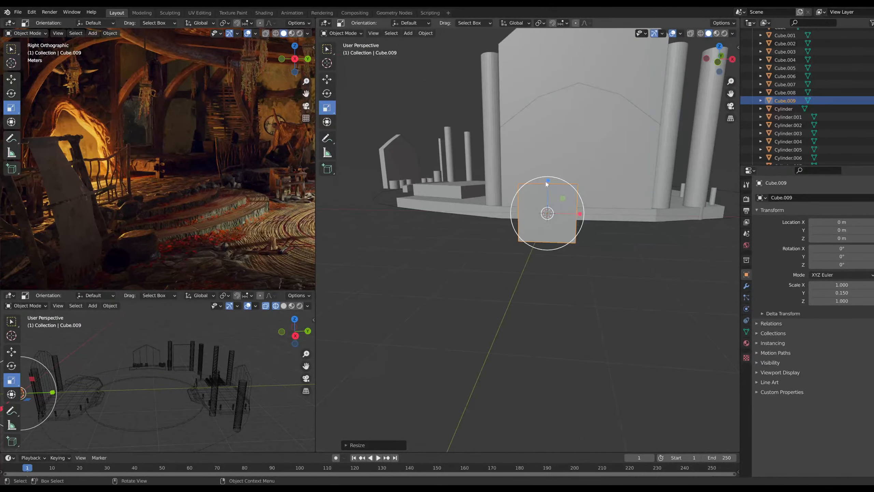
left_click_drag(547, 182, 552, 171)
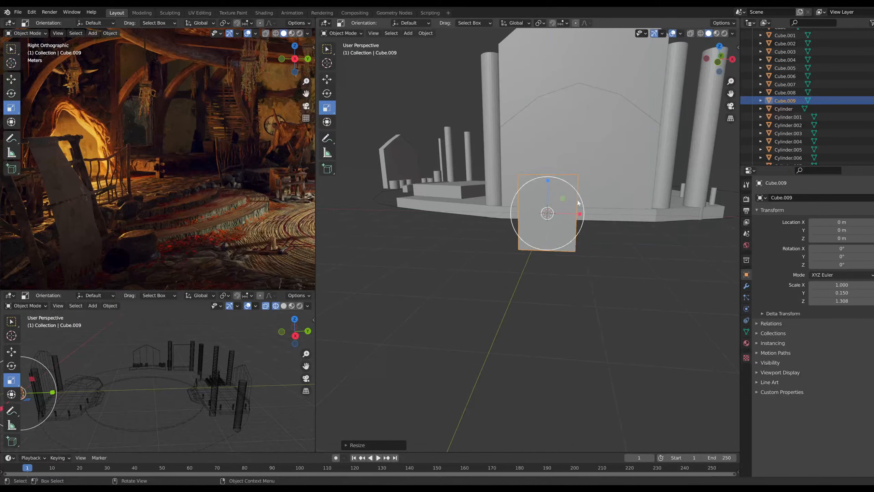
left_click_drag(565, 197, 589, 190)
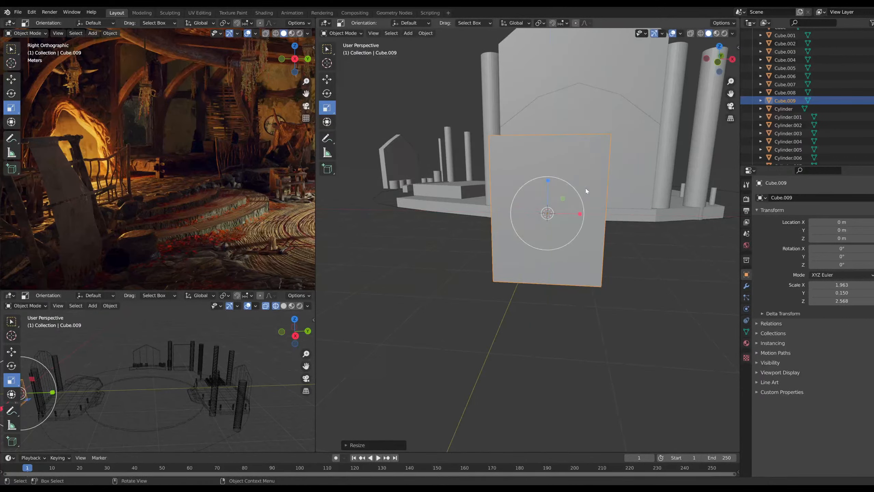
Move the panel to the outer edge of the platform's extended end, about X -8.48 m, Y 8.91 m, and rotate it to -24.8° about Z
left_click(324, 81)
left_click(732, 59)
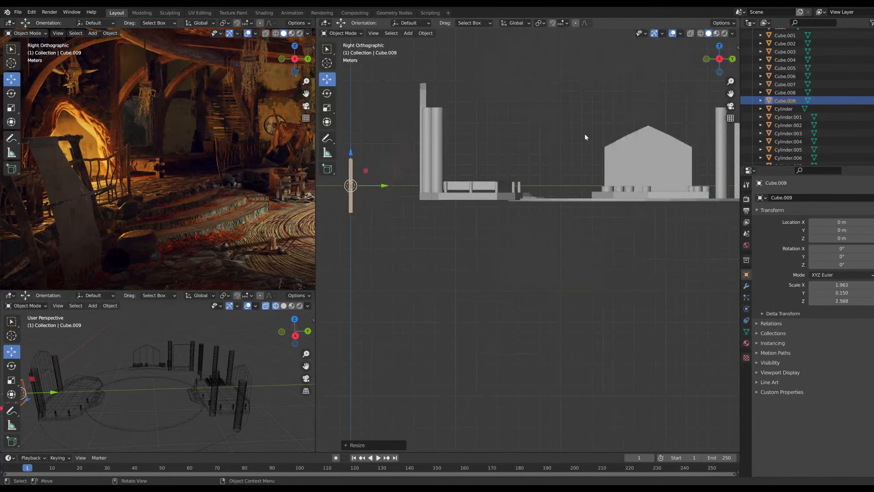
left_click(718, 48)
left_click_drag(580, 417, 471, 292)
left_click(329, 98)
left_click(326, 80)
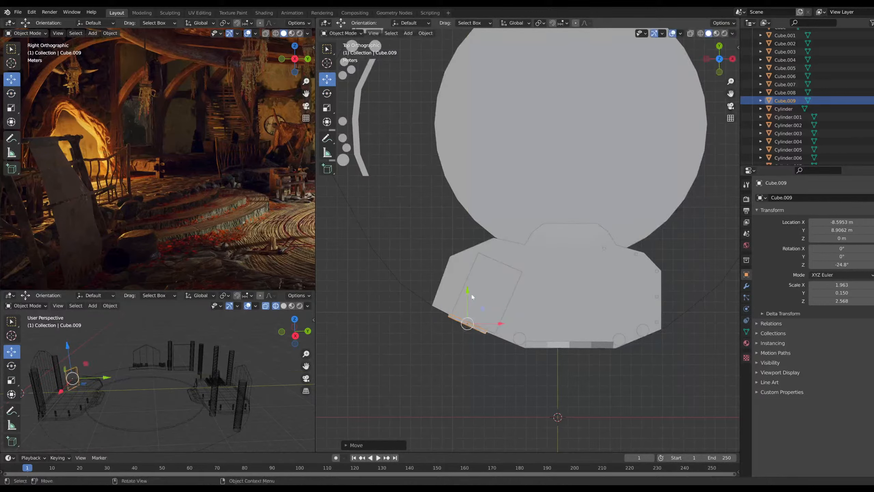
left_click_drag(499, 327, 504, 325)
Widen the panel to about 2.485 in X and 0.160 in Y scale, and raise it to about Z 2.33 m
left_click(327, 108)
middle_click_drag(504, 325, 342, 261)
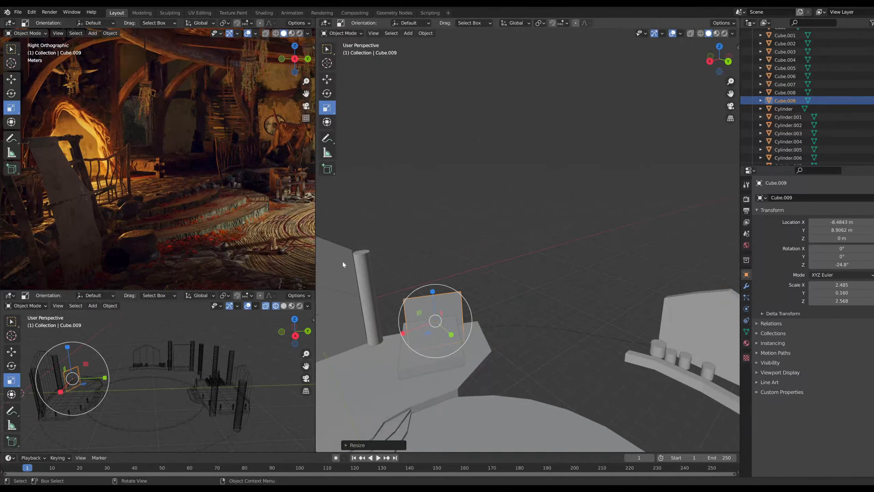
left_click(731, 64)
scroll(487, 324, "up", 5)
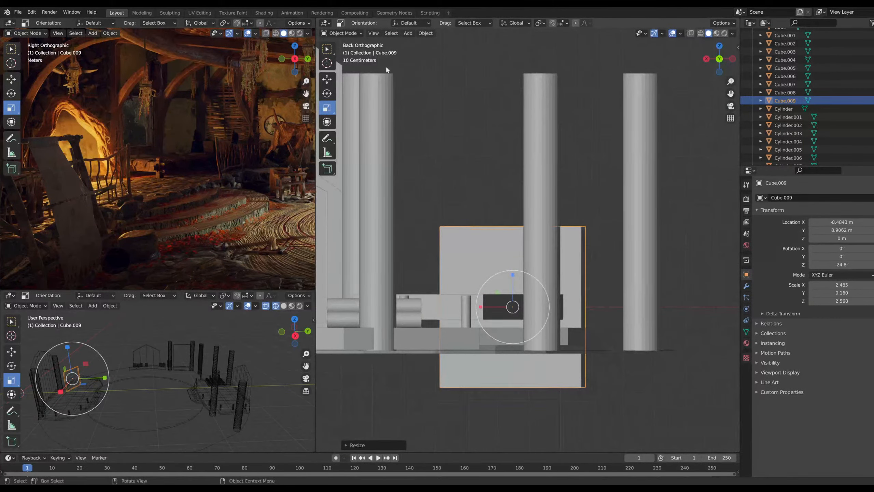
left_click(329, 82)
left_click_drag(513, 279, 525, 219)
middle_click_drag(608, 270, 450, 278)
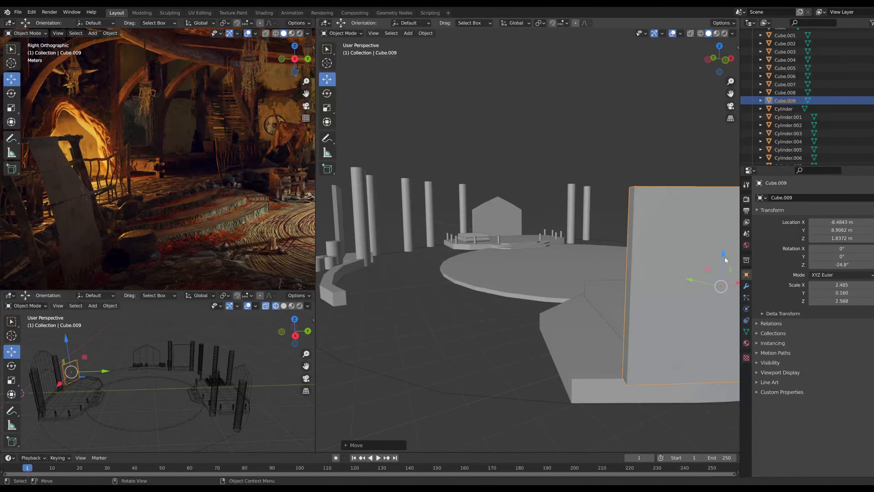
left_click_drag(725, 256, 726, 237)
Reposition the panel behind the slab at about X -8.17 m, Y 8.90 m, Z 2.06 m
scroll(663, 279, "down", 4)
middle_click_drag(663, 280, 651, 281)
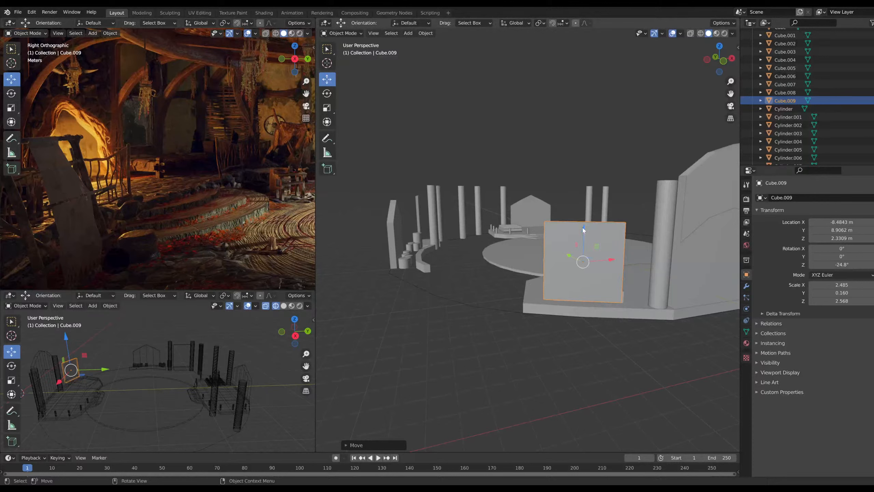
left_click_drag(584, 230, 584, 229)
left_click_drag(609, 262, 620, 260)
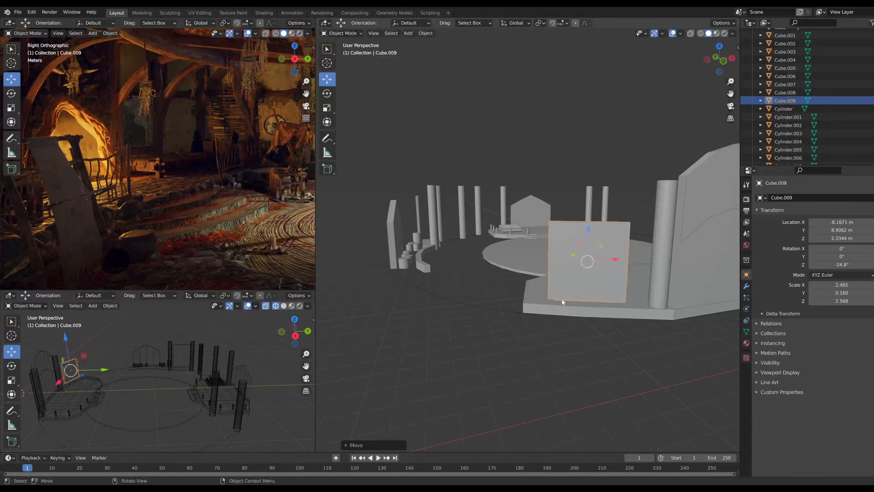
middle_click_drag(619, 261, 494, 303)
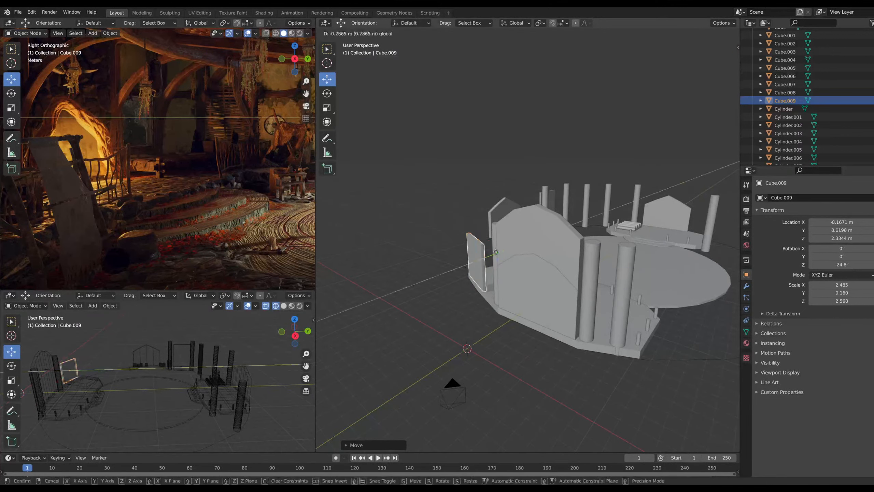
left_click_drag(478, 235, 463, 275)
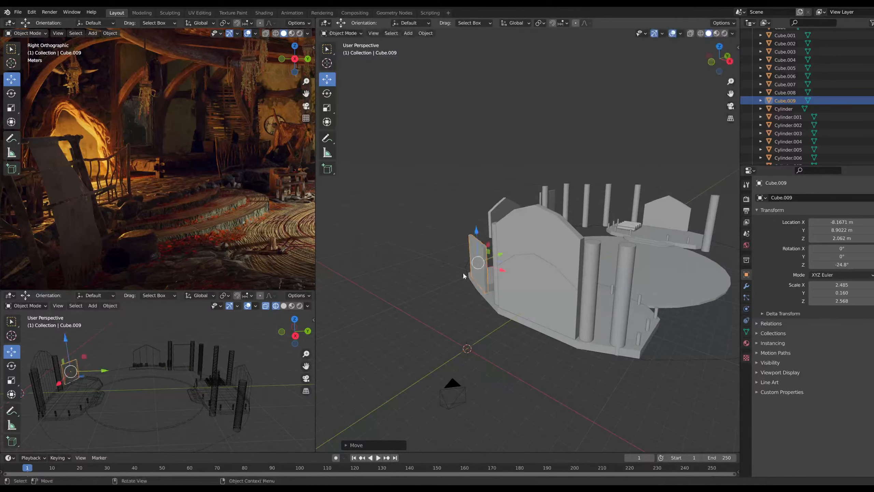
Raise the panel above the slab to about Z 3.44 m
scroll(498, 305, "up", 5)
middle_click_drag(484, 332, 394, 316)
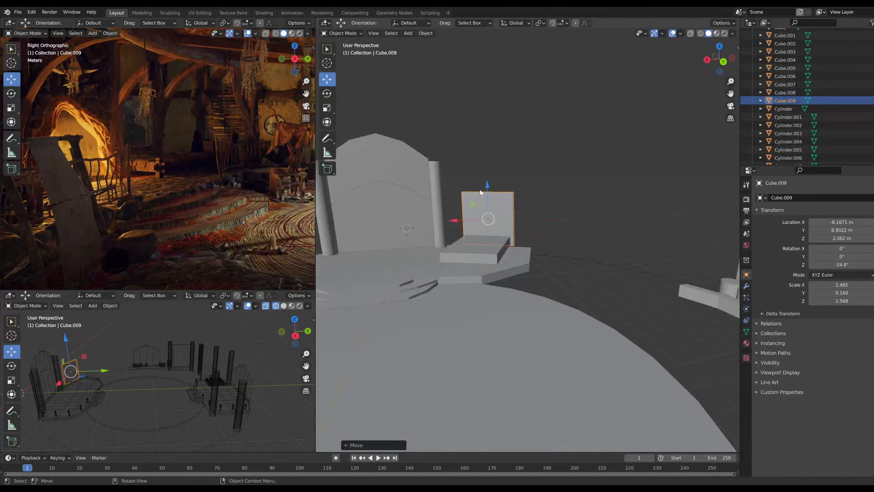
left_click_drag(481, 192, 484, 172)
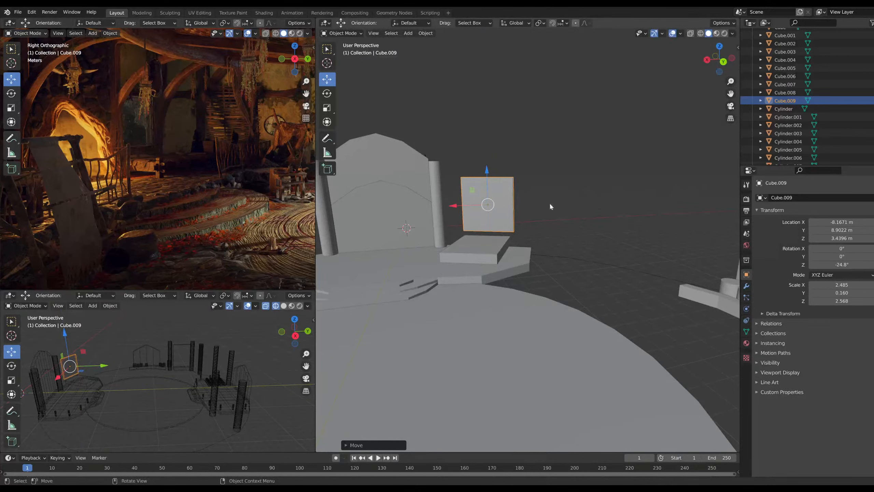
scroll(508, 205, "up", 2)
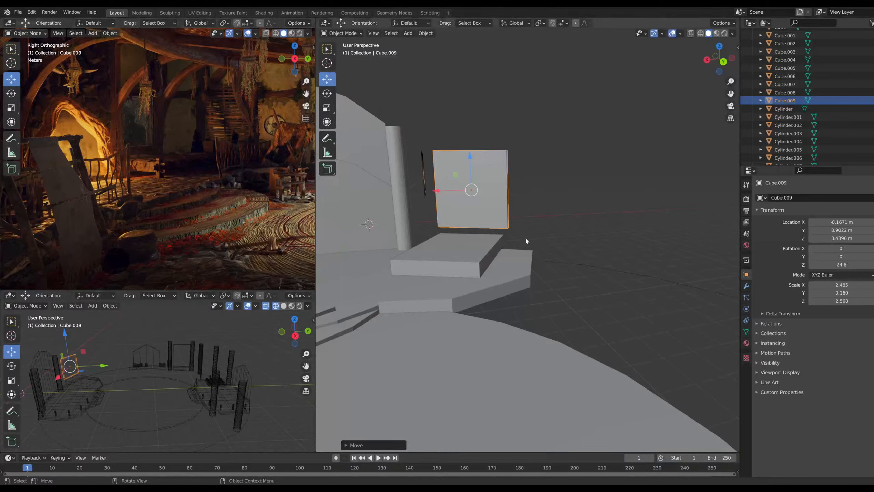
scroll(522, 254, "down", 2)
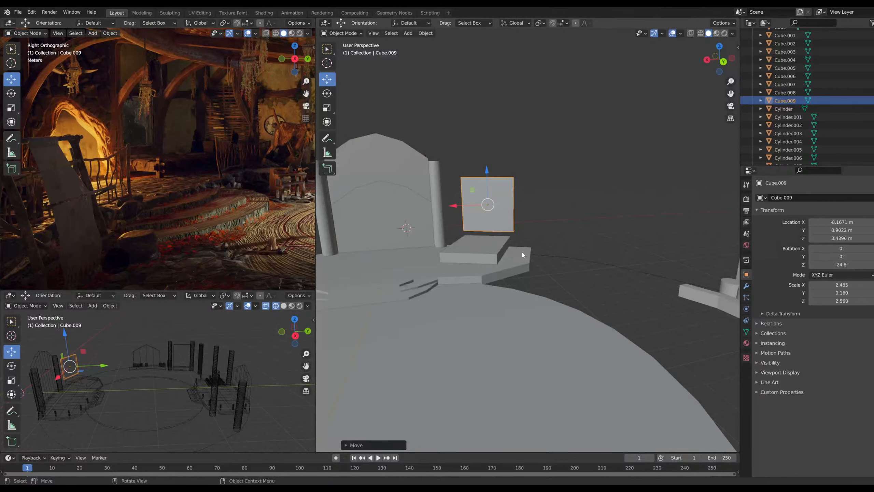
Duplicate the pillar between the arched wall and the slab, and place the copy at the outer corner of the platform's extended end
left_click(437, 207)
key("ctrl+c")
key("ctrl+v")
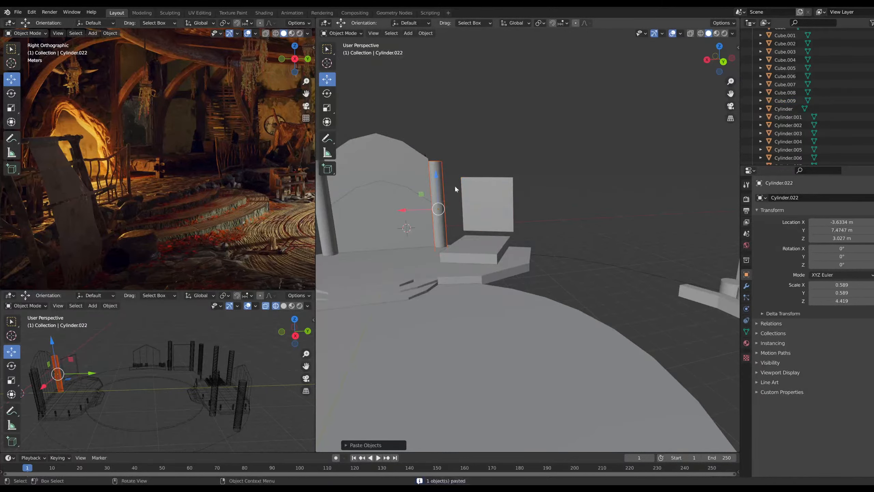
left_click(719, 46)
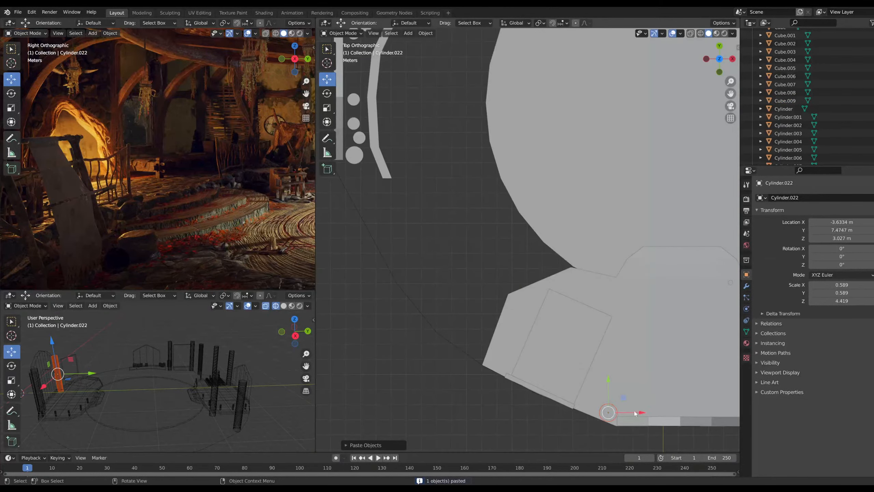
left_click_drag(609, 379, 609, 307)
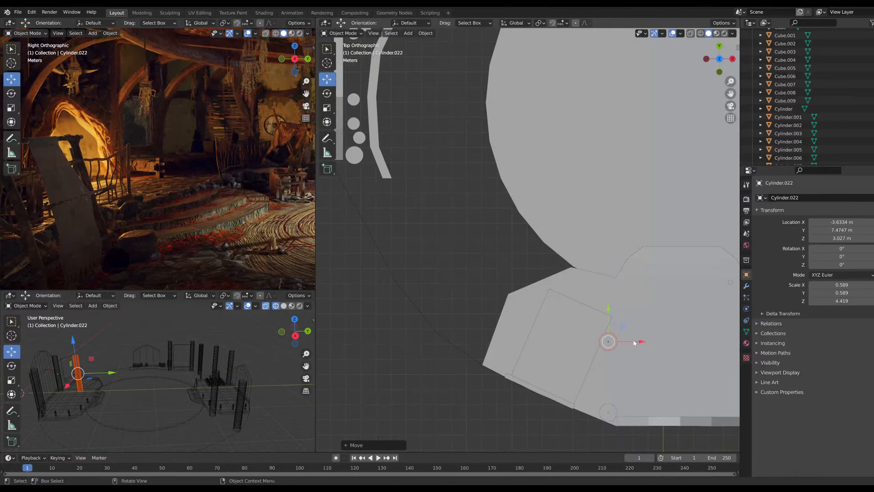
left_click_drag(639, 344, 531, 347)
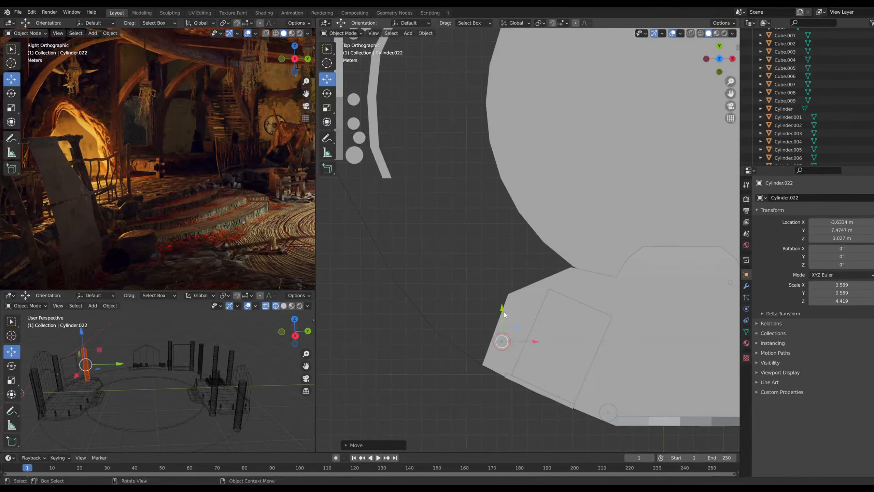
left_click_drag(502, 307, 501, 328)
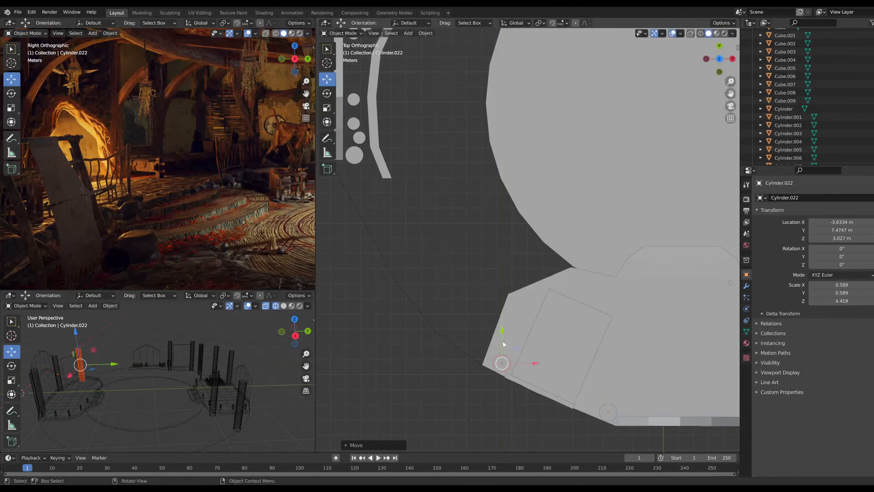
left_click_drag(534, 364, 538, 363)
left_click_drag(505, 332, 507, 336)
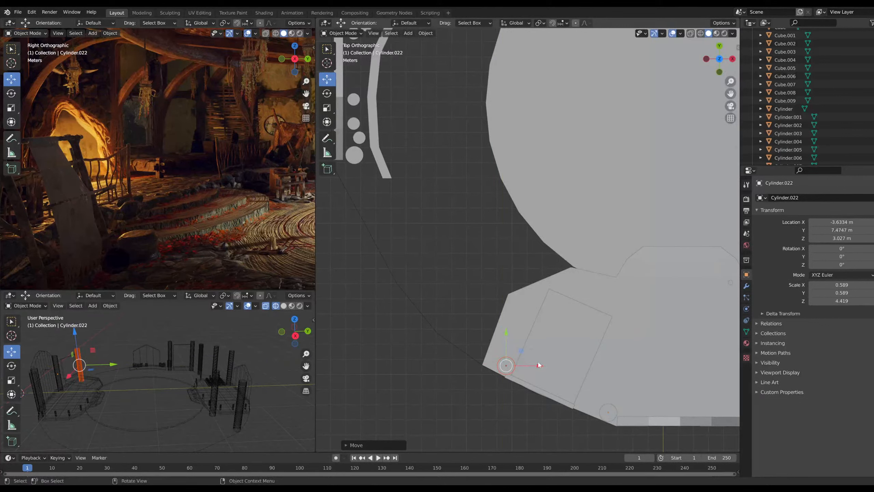
left_click_drag(539, 365, 536, 362)
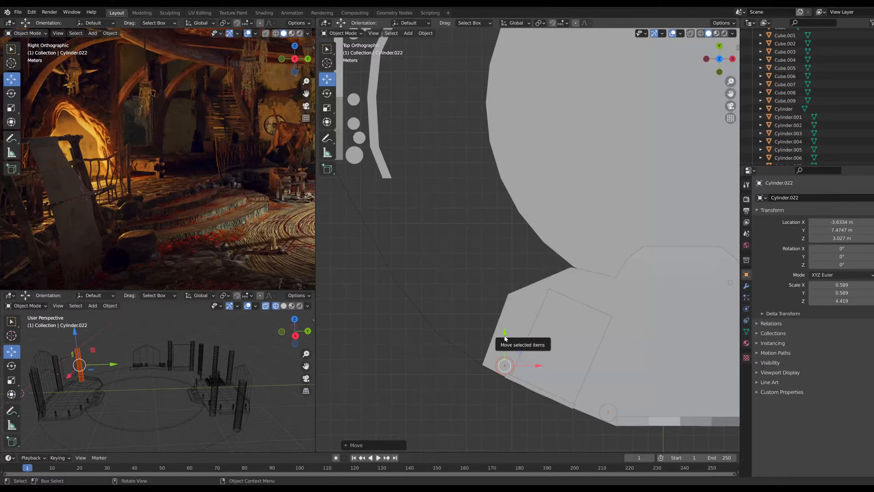
left_click_drag(505, 336, 506, 336)
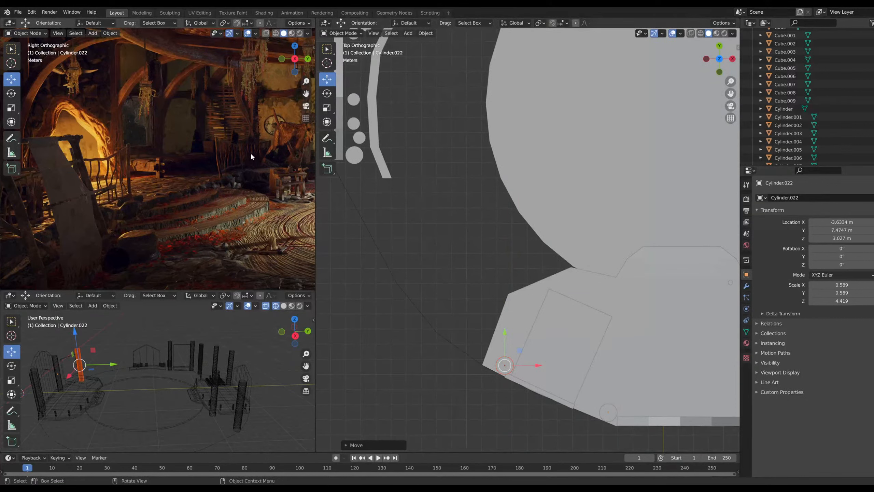
Duplicate the corner pillar and place the copy just beyond the platform's extended end, on the large guide circle
scroll(470, 283, "down", 6)
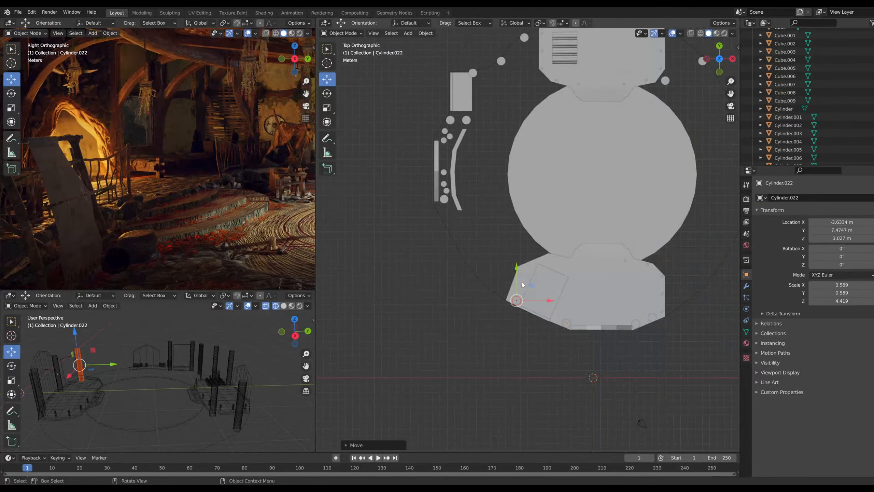
key("ctrl+c")
key("ctrl+v")
left_click_drag(550, 301, 491, 242)
left_click_drag(509, 276, 519, 275)
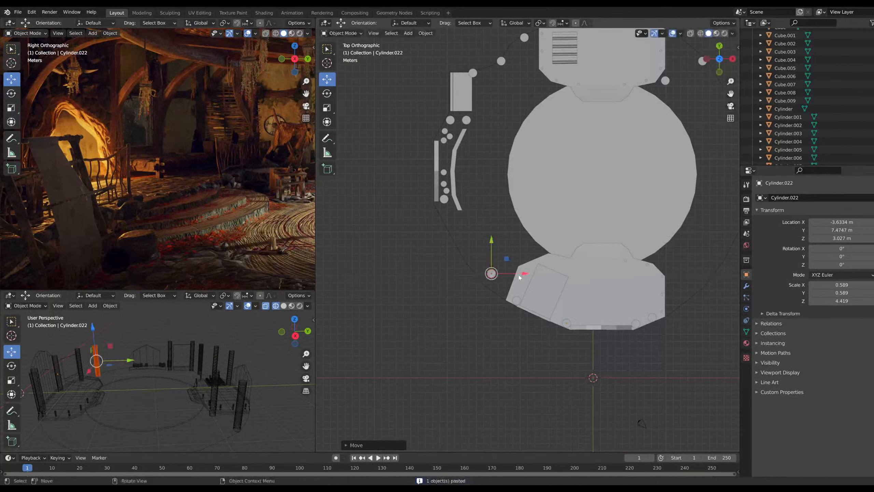
left_click_drag(490, 239, 479, 249)
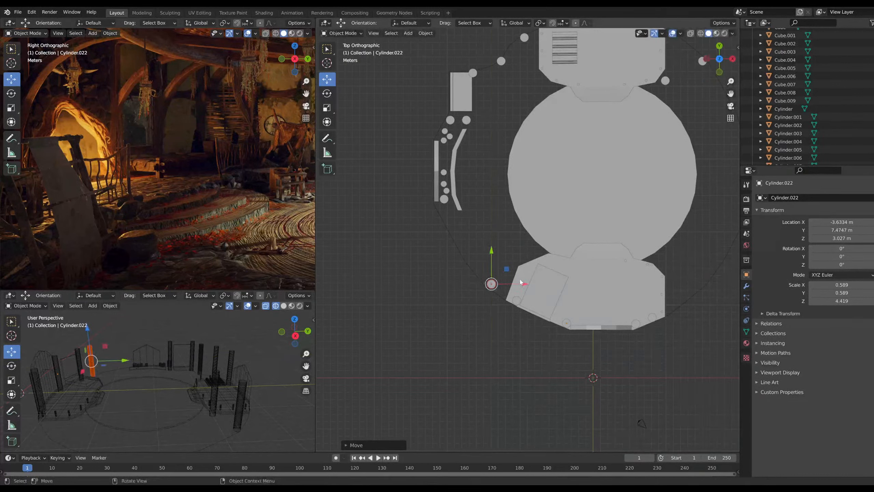
left_click_drag(520, 283, 513, 283)
left_click_drag(484, 256, 484, 250)
left_click(466, 281)
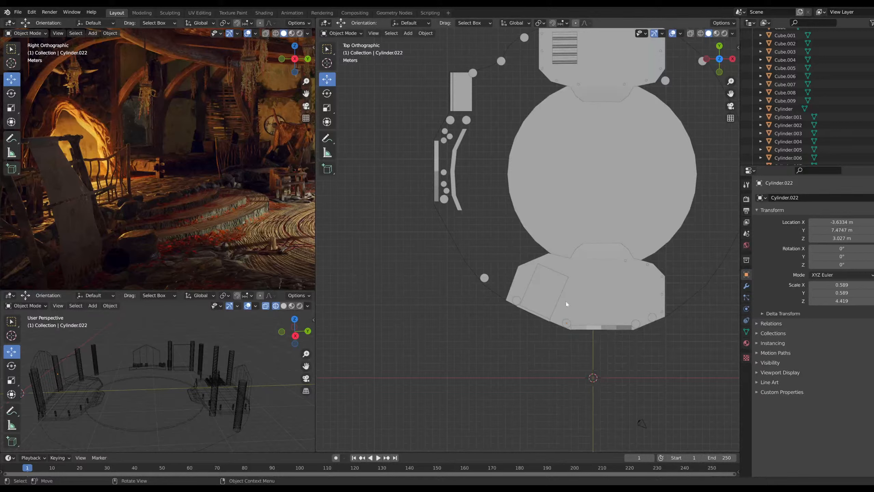
Examine the reference image around the staircase, the stick fence and the round wall ornament
scroll(233, 133, "up", 5)
scroll(262, 106, "up", 4)
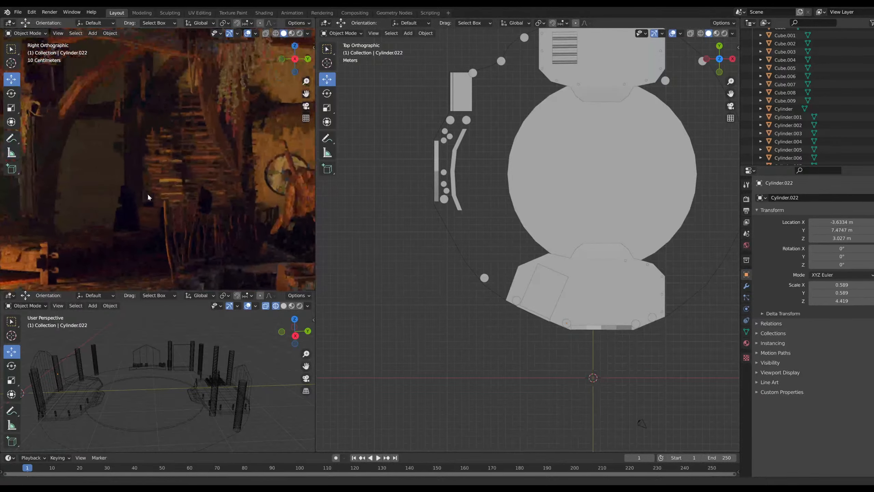
middle_click_drag(147, 194, 134, 195, "shift")
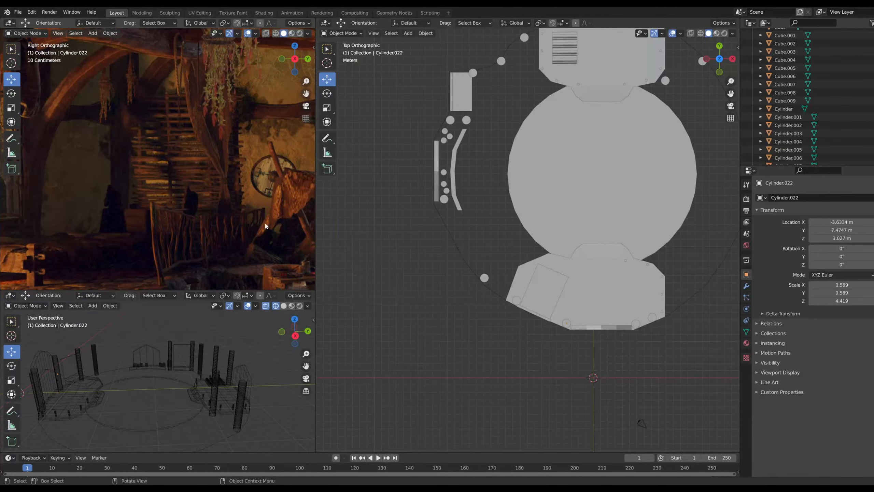
scroll(247, 215, "down", 4)
scroll(235, 105, "up", 4)
scroll(188, 140, "down", 3)
scroll(135, 193, "down", 4)
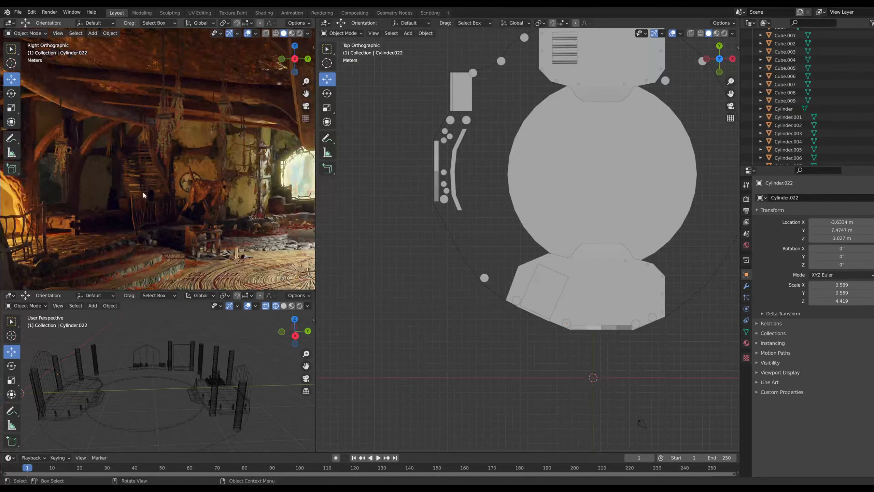
Duplicate the pillar just beyond the platform's extended end and shift the copy along Y toward the curved bench
scroll(143, 195, "down", 2)
middle_click_drag(664, 339, 516, 286)
scroll(133, 176, "up", 2)
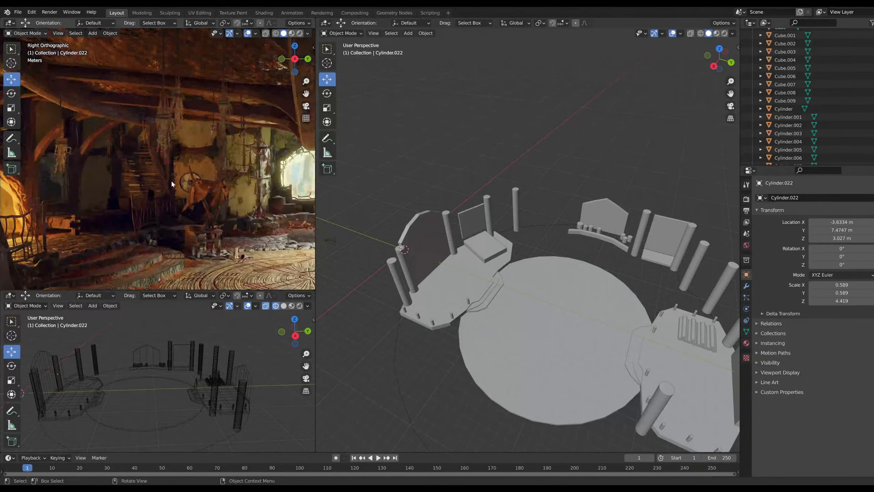
scroll(539, 244, "up", 3)
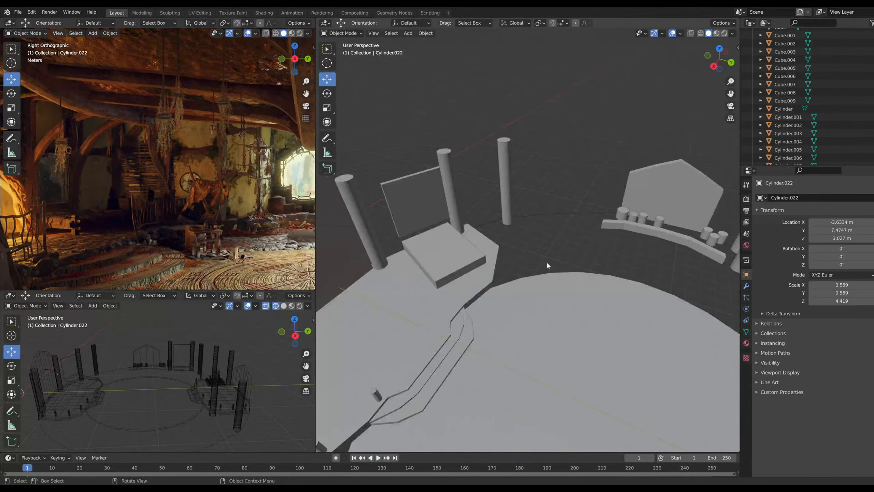
middle_click_drag(548, 265, 550, 250)
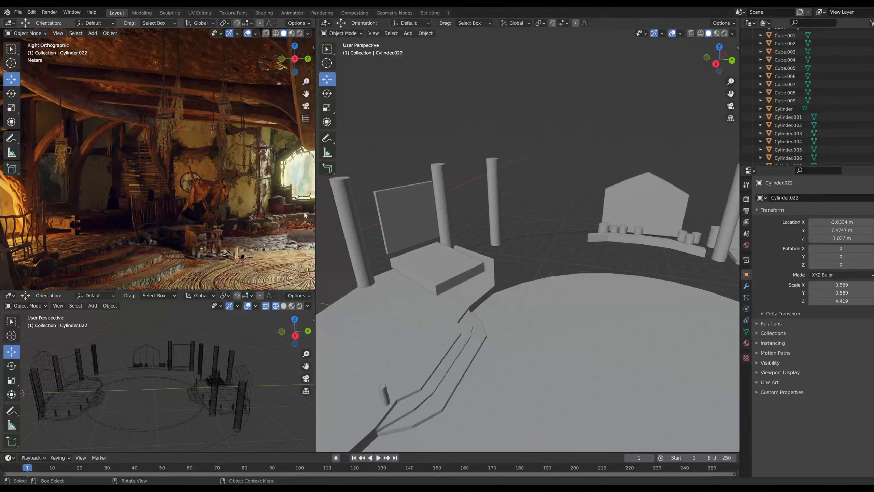
left_click(494, 230)
key("ctrl+v")
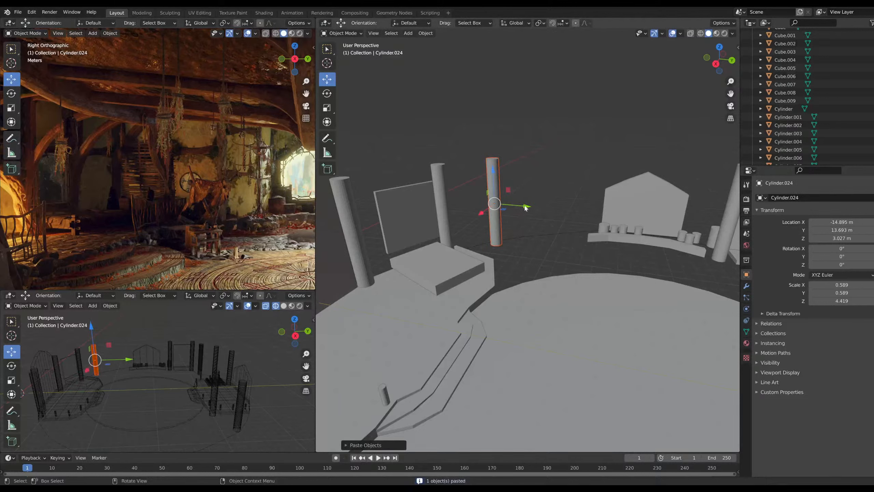
left_click_drag(524, 208, 592, 231)
scroll(534, 228, "up", 3)
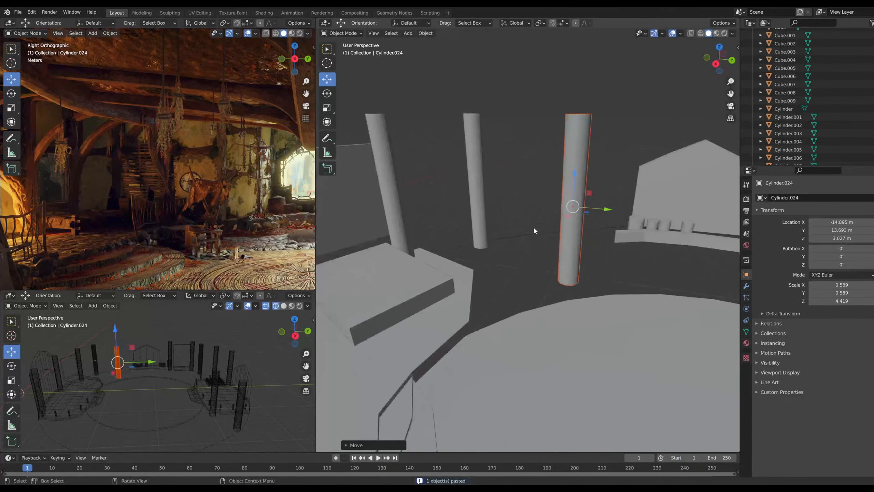
mouse_move(534, 229)
middle_mouse_down()
mouse_move(574, 223)
mouse_move(523, 229)
middle_mouse_up()
Duplicate the new pillar in place, rotate the copy until it lies horizontally, and save the file
key("ctrl+v")
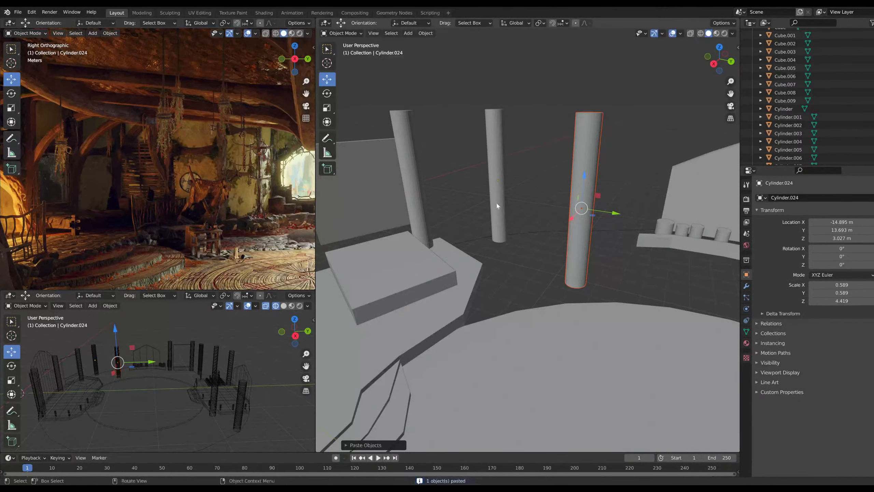
left_click(327, 93)
left_click_drag(613, 199, 578, 184)
middle_click_drag(578, 184, 573, 211)
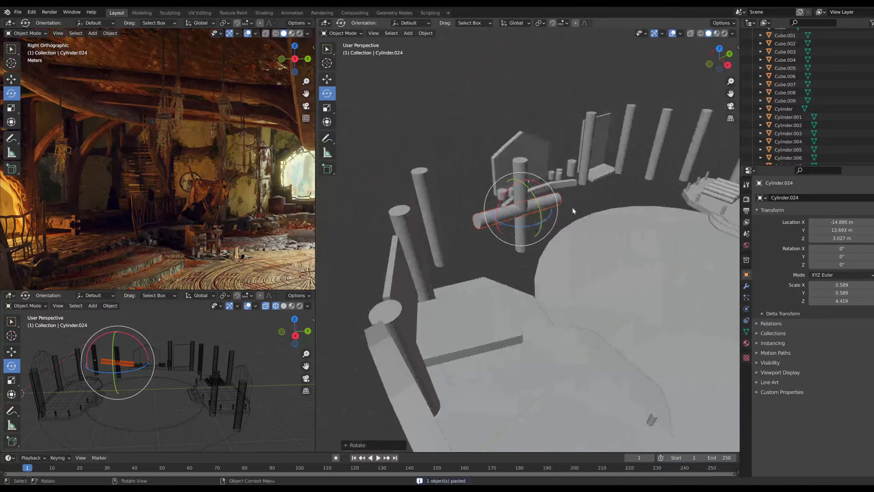
left_click_drag(553, 212, 530, 215)
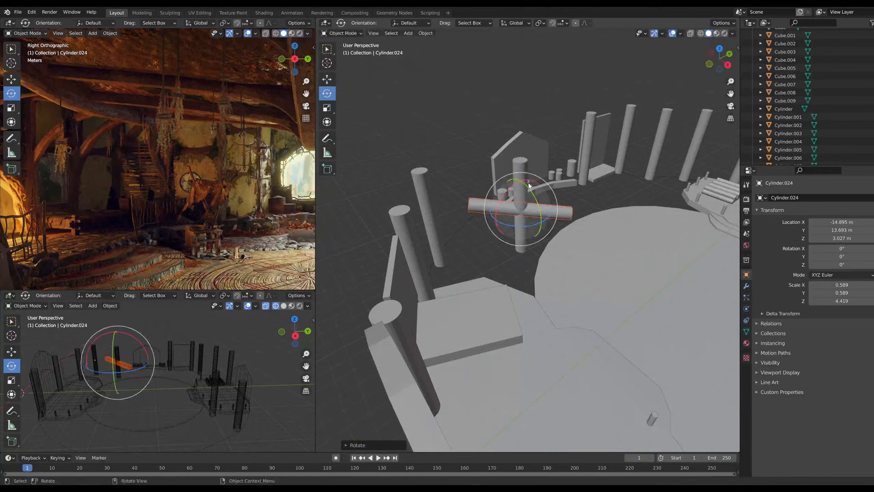
left_click_drag(522, 181, 522, 186)
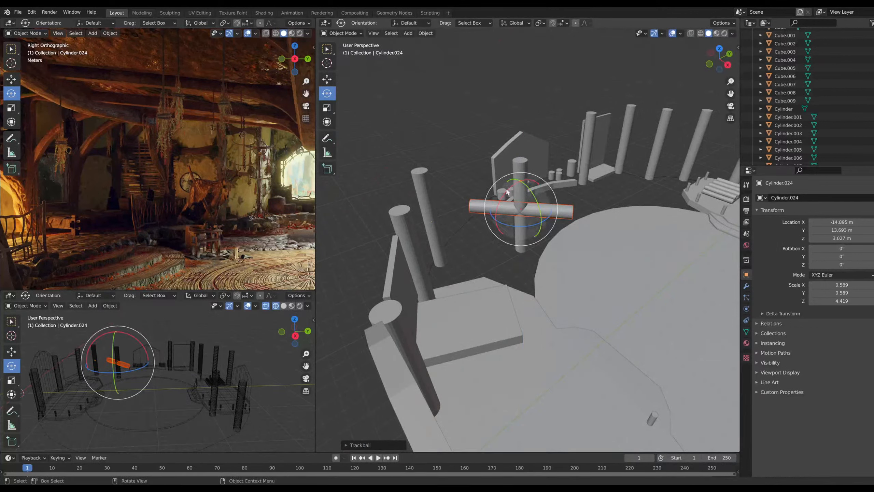
left_click_drag(516, 191, 506, 192)
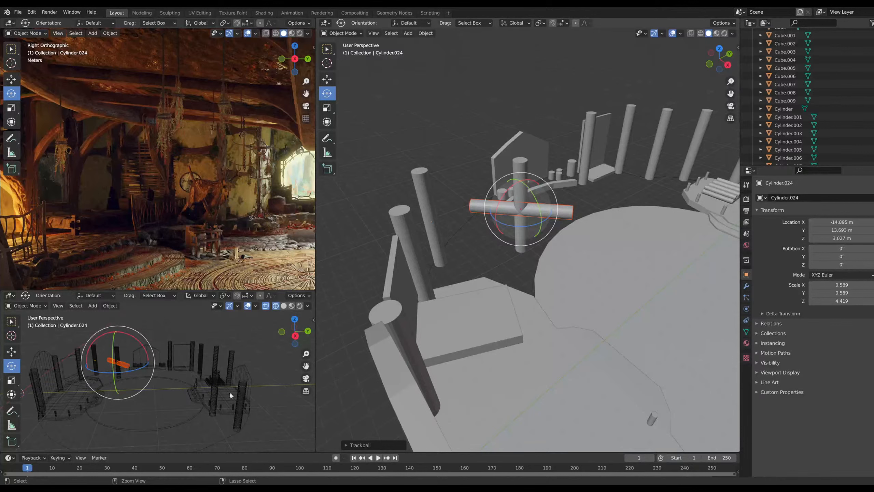
key("ctrl+s")
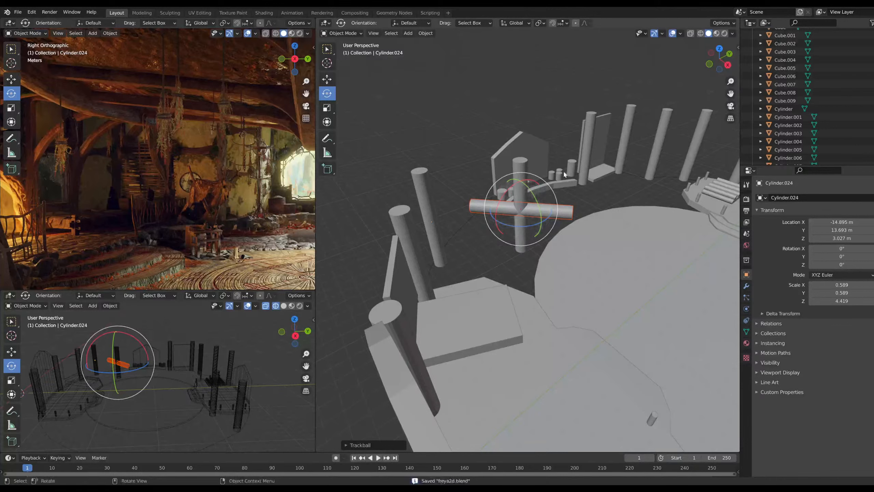
Move the horizontal cylinder between the two free-standing pillars, to about X -13.01 m, Y 17.25 m, and rotate it to about -24.3° around Z
scroll(664, 153, "up", 1)
left_click(722, 48)
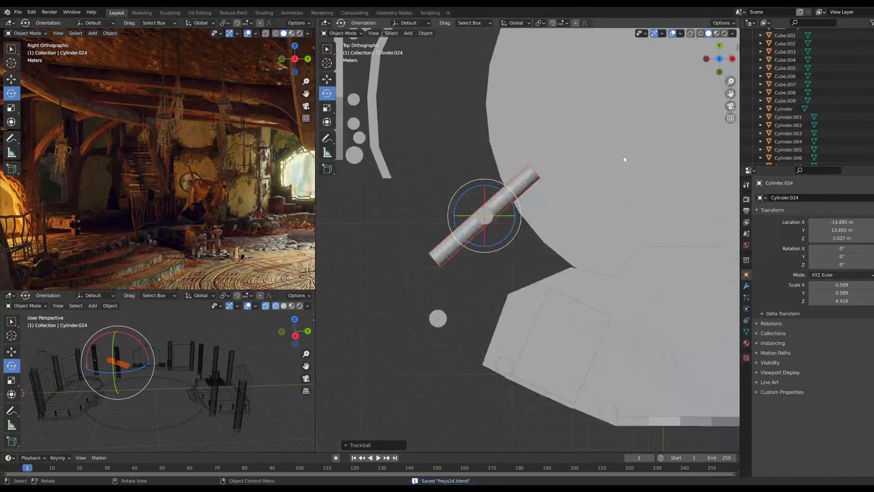
key("r")
left_click_drag(507, 190, 471, 239)
left_click(328, 81)
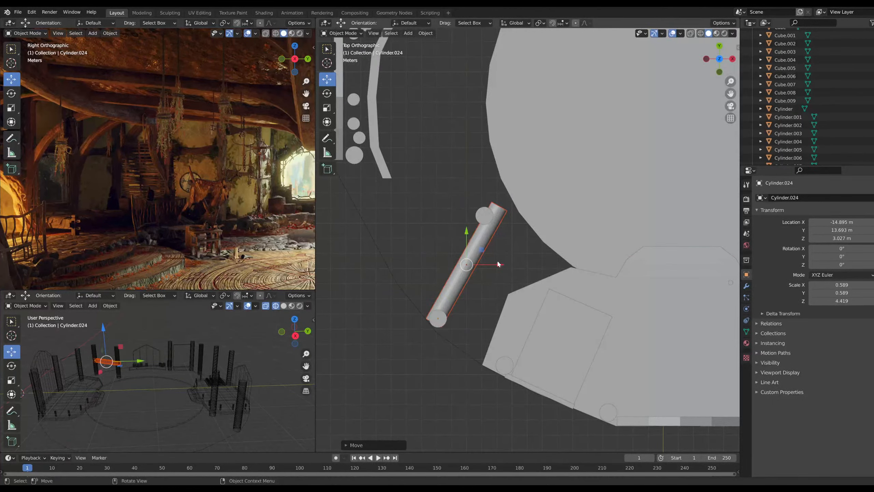
left_click(484, 261)
left_click(479, 257)
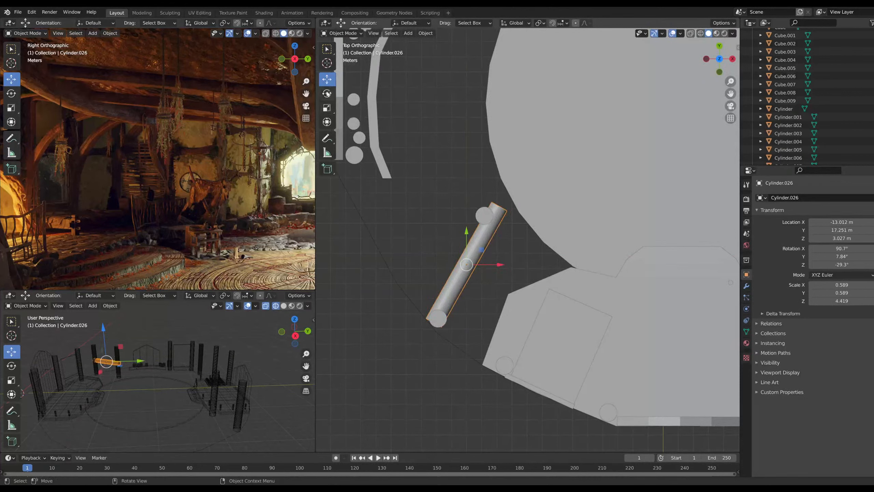
left_click(327, 93)
left_click_drag(466, 227, 475, 228)
Scale the horizontal cylinder into a thin rung spanning the pillars, to about 0.172 in X, 0.175 in Y and 3.399 in Z
left_click(327, 107)
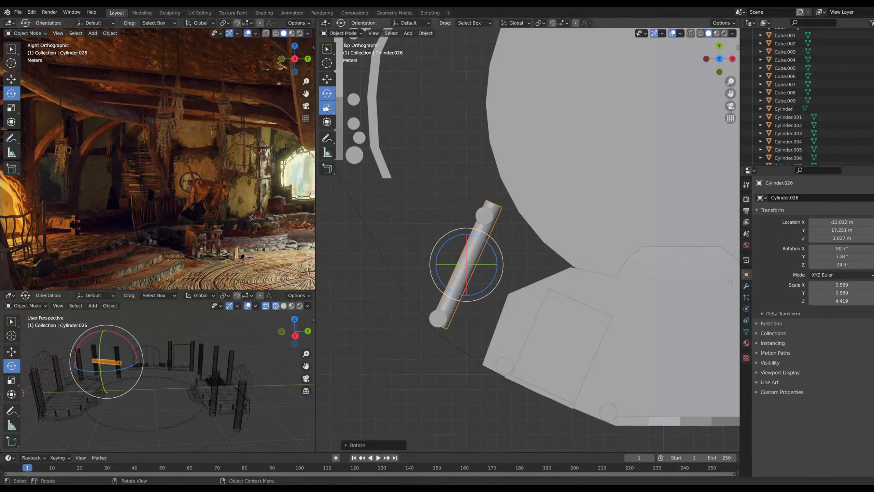
mouse_move(501, 258)
left_mouse_down()
mouse_move(483, 261)
mouse_move(468, 204)
mouse_move(493, 247)
mouse_move(483, 253)
mouse_move(477, 206)
mouse_move(475, 253)
mouse_move(475, 188)
mouse_move(498, 264)
mouse_move(488, 264)
left_mouse_up()
middle_click_drag(478, 285, 473, 187)
left_click_drag(473, 186, 472, 214)
middle_click_drag(532, 248, 538, 215)
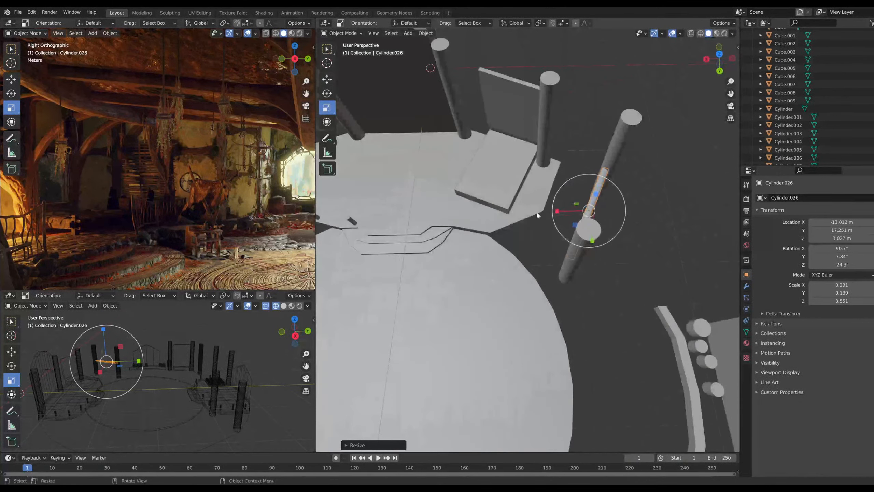
left_click_drag(564, 228, 567, 225)
middle_click_drag(560, 233, 667, 202)
scroll(486, 205, "up", 3)
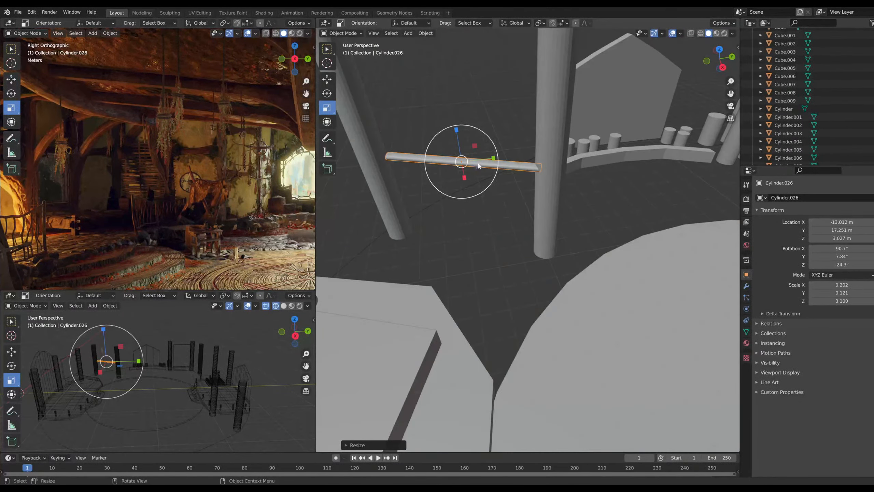
left_click_drag(479, 166, 482, 165)
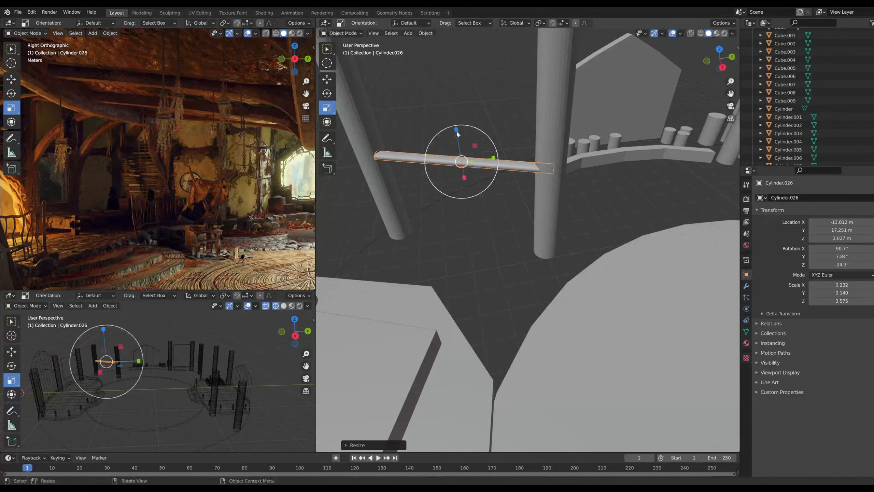
mouse_move(456, 132)
left_mouse_down()
mouse_move(456, 124)
mouse_move(454, 139)
left_mouse_up()
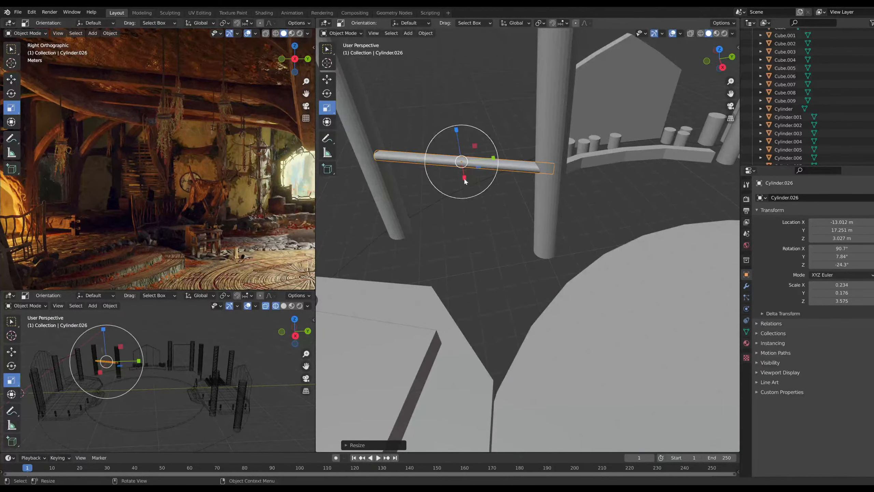
left_click_drag(465, 179, 464, 174)
middle_click_drag(502, 189, 404, 124)
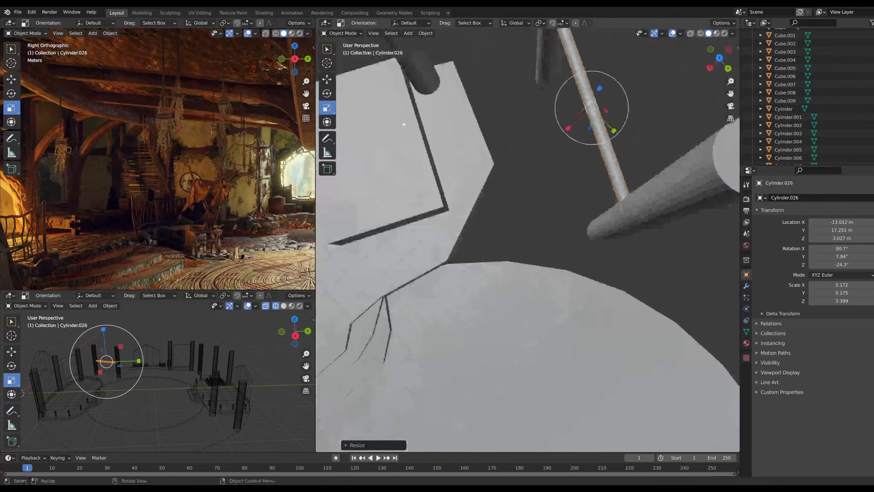
Center the rung between the two pillars at about X -13.43 m, Y 17.12 m
left_click(326, 79)
left_click(720, 58)
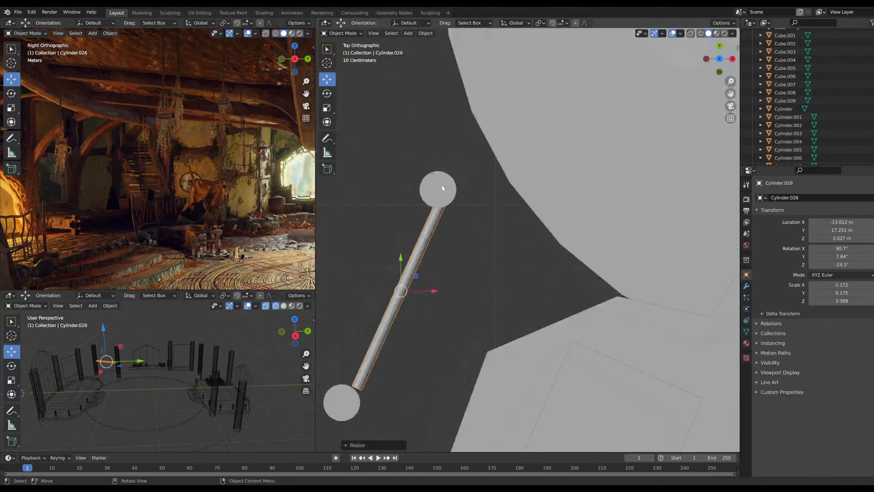
scroll(442, 188, "down", 2)
left_click_drag(447, 261, 466, 278)
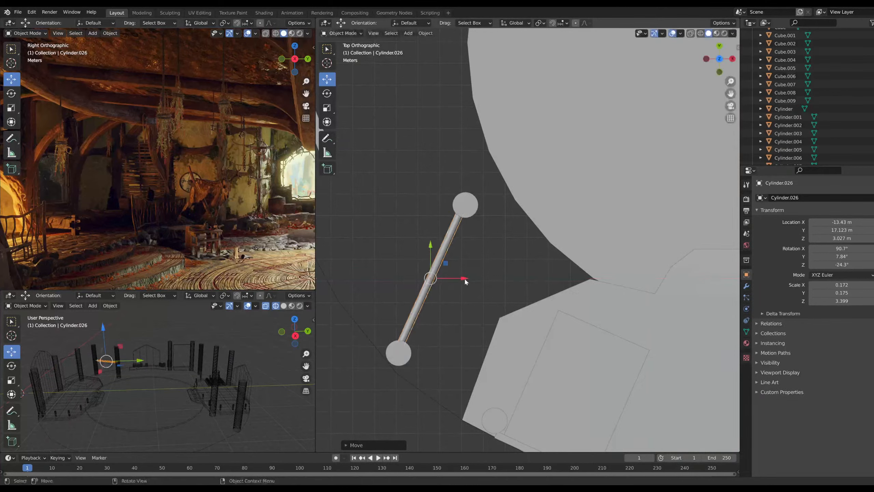
Duplicate the rung repeatedly upward along Z, stacking seven evenly spaced copies up to the tops of the two pillars
scroll(486, 277, "down", 3)
middle_click_drag(486, 277, 433, 226)
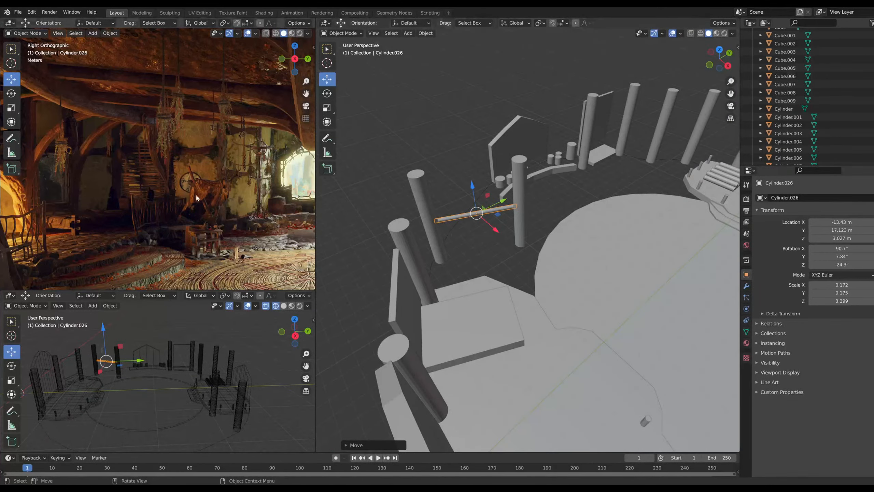
scroll(520, 305, "up", 3)
middle_click_drag(520, 304, 533, 287)
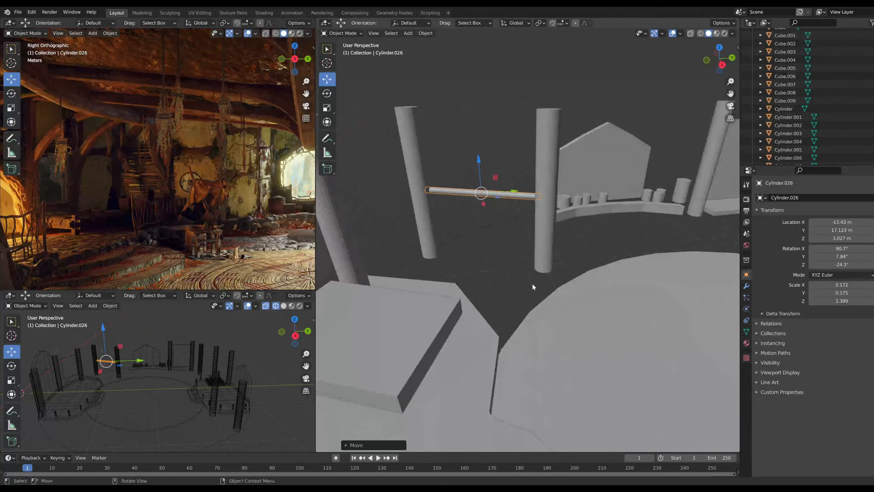
key("ctrl+c")
key("ctrl+v")
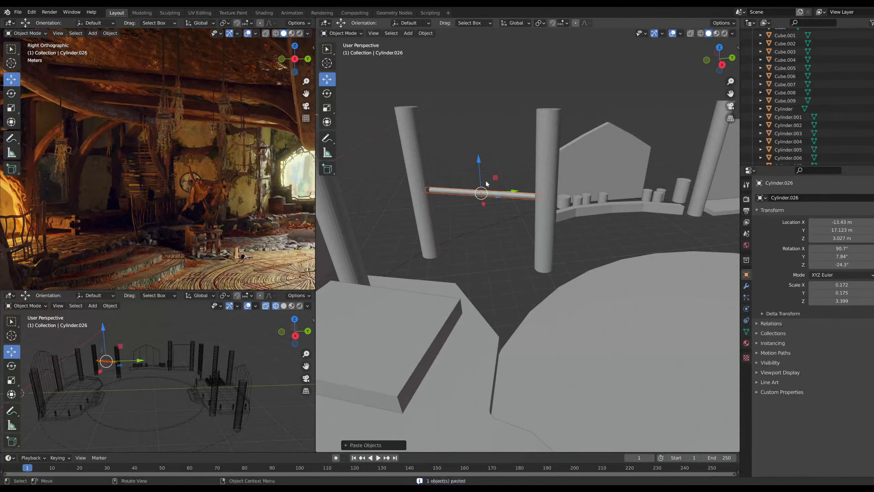
left_click(468, 155)
left_click(477, 195)
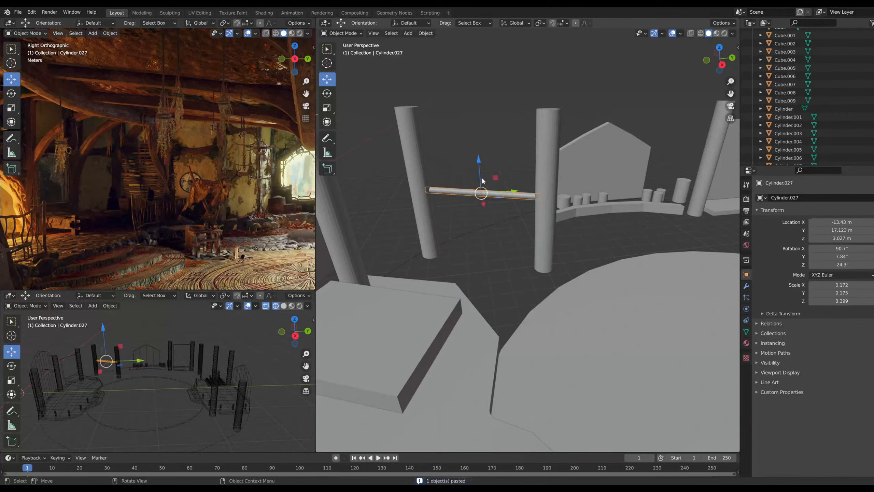
key("g")
key("z")
left_click_drag(475, 151, 476, 120)
key("ctrl+c")
key("ctrl+v")
key("ctrl+c")
key("ctrl+v")
key("ctrl+c")
key("ctrl+v")
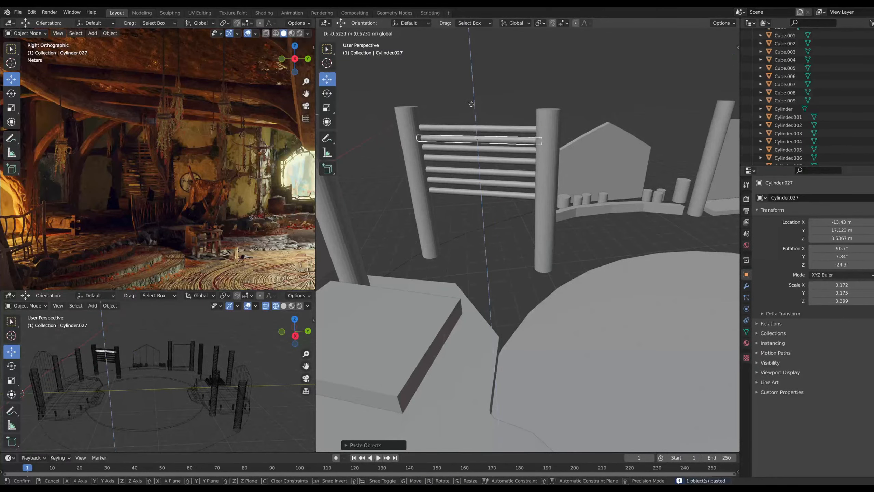
left_click(471, 85)
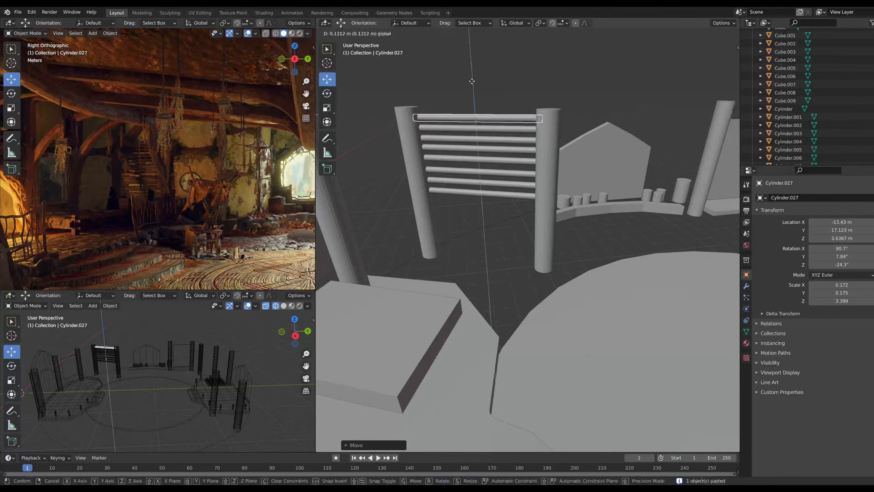
Duplicate the rung repeatedly downward along Z, starting at about Z 2.36 m, to fill the gap down to the pillars' bases
left_click(471, 195)
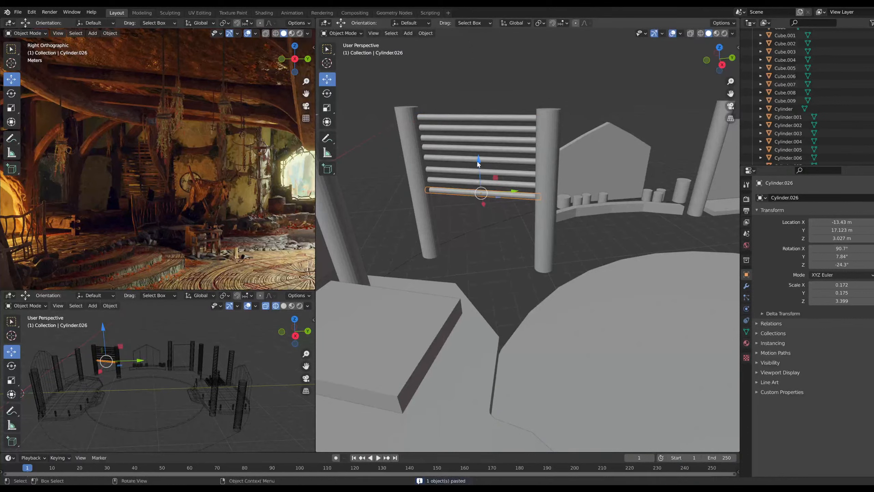
key("shift+d")
key("z")
left_click(472, 160)
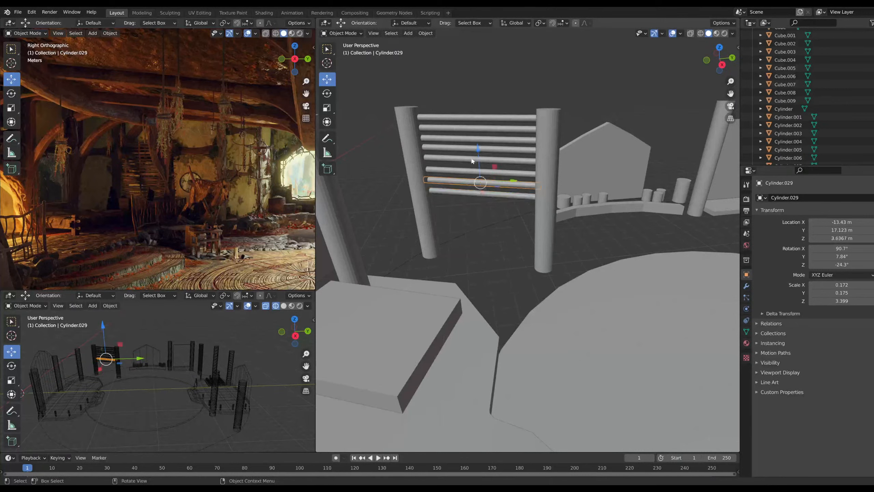
key("ctrl+v")
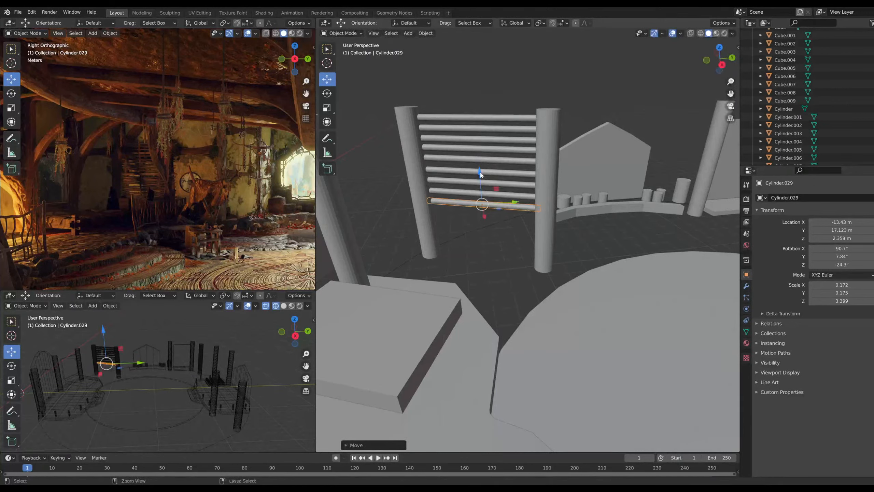
left_click_drag(481, 171, 480, 230)
key("ctrl+c")
key("ctrl+v")
key("ctrl+c")
key("ctrl+v")
key("ctrl+v")
key("ctrl+c")
key("ctrl+v")
left_click(469, 103)
scroll(554, 237, "down", 5)
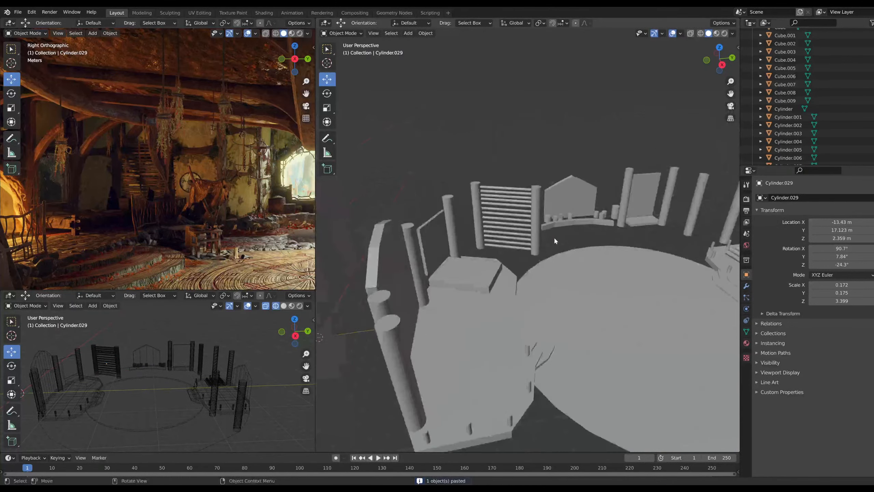
middle_click_drag(554, 237, 545, 273)
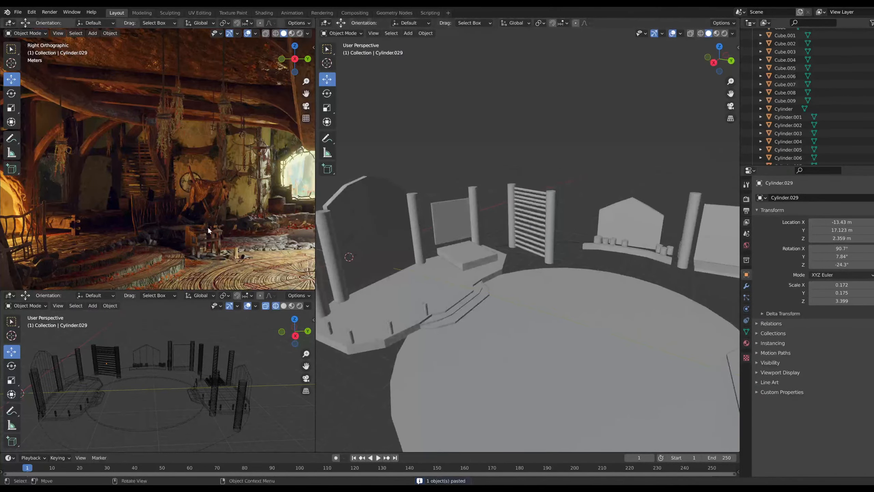
scroll(588, 247, "up", 3)
middle_click_drag(609, 246, 573, 251)
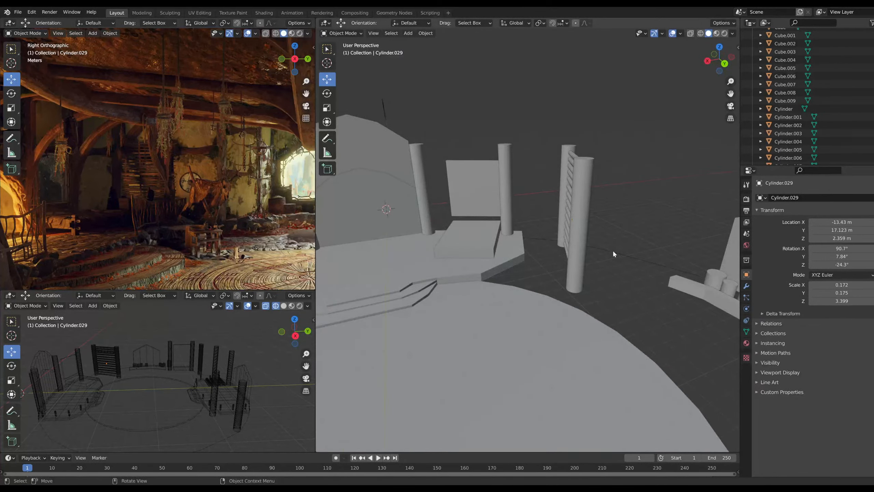
middle_click_drag(626, 260, 664, 286)
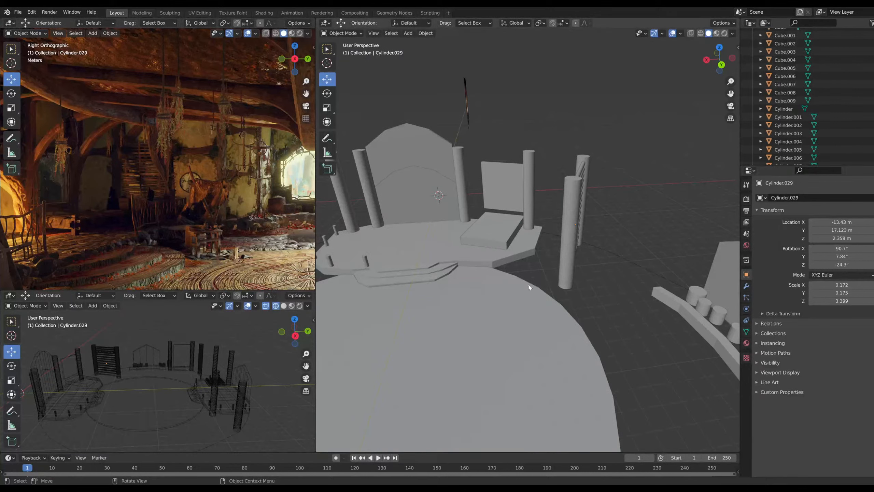
Open the large outer circle surrounding the floor for vertex editing and activate the Move tool
middle_click_drag(495, 282, 565, 271)
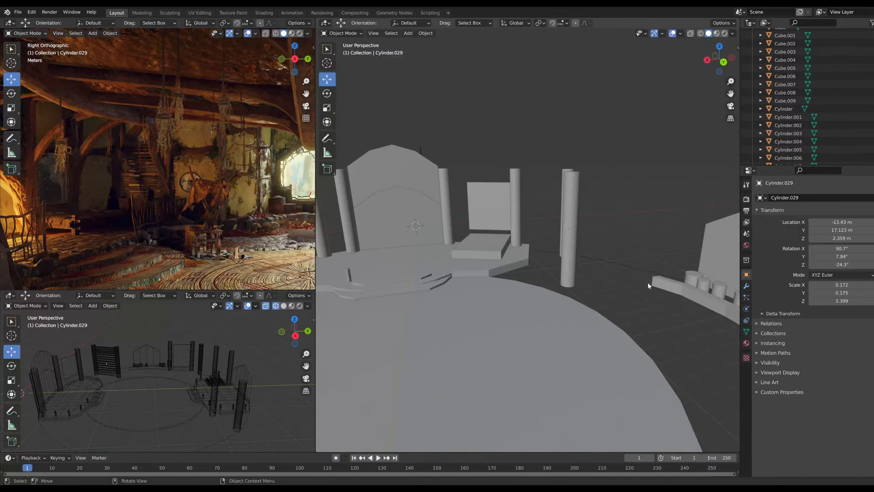
left_click(634, 269)
middle_click_drag(635, 269, 547, 298)
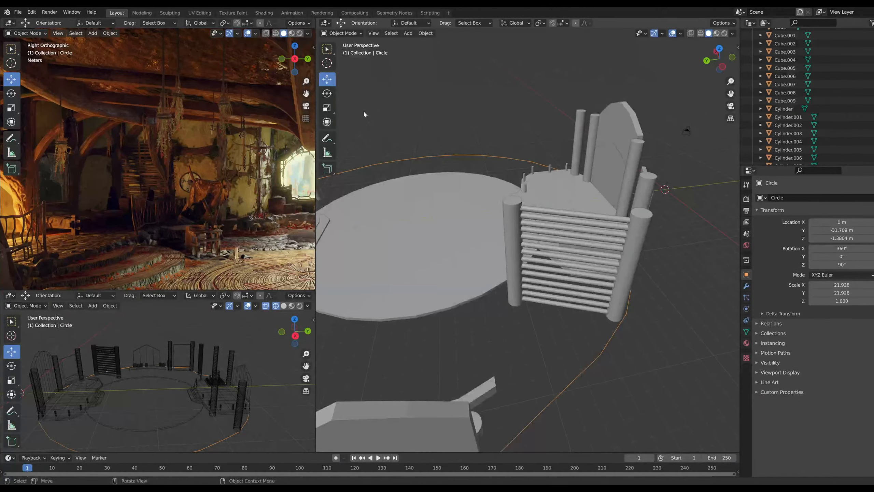
left_click(342, 33)
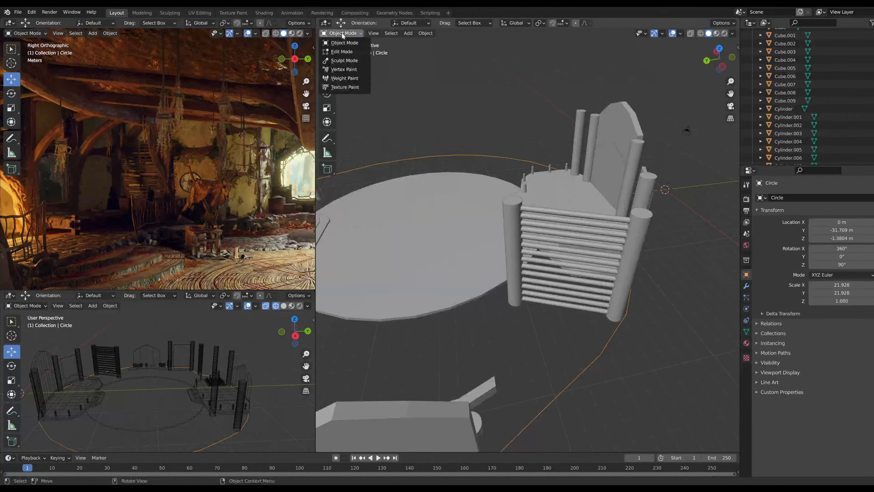
left_click(341, 51)
middle_click_drag(502, 344, 392, 407)
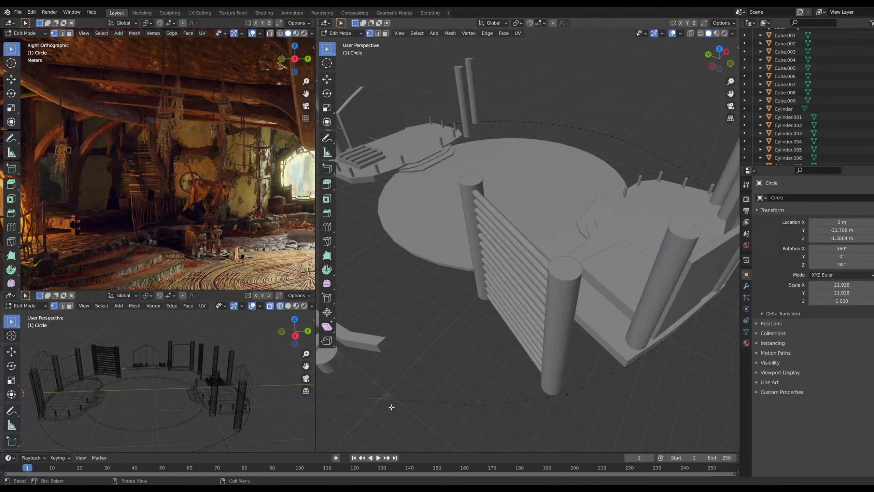
left_click(326, 80)
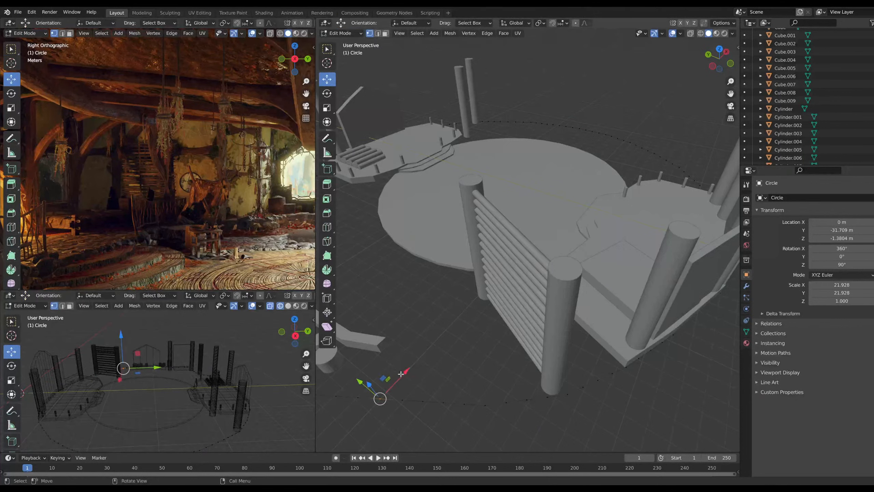
Move the outer circle's vertices beside the curved ledge inward, lining them up just past the ledge end nearest the rung partition
left_click_drag(402, 373, 416, 344)
left_click_drag(377, 364, 358, 347)
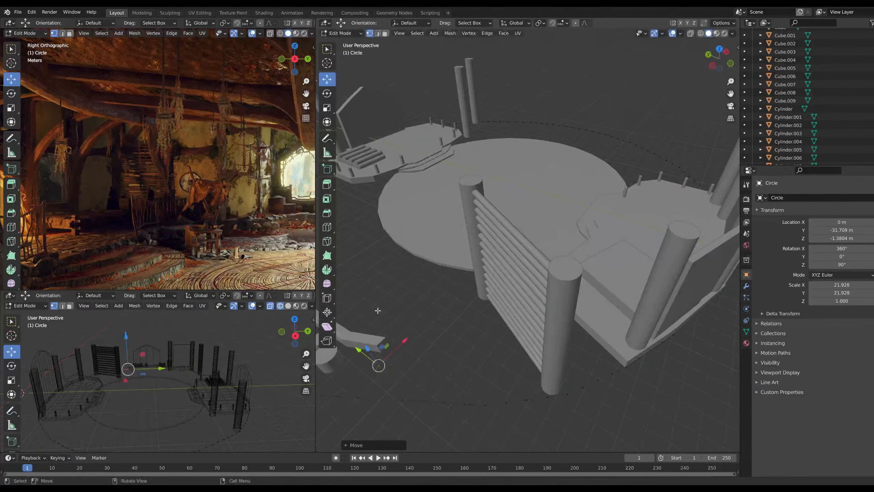
left_click(719, 49)
scroll(385, 189, "up", 4)
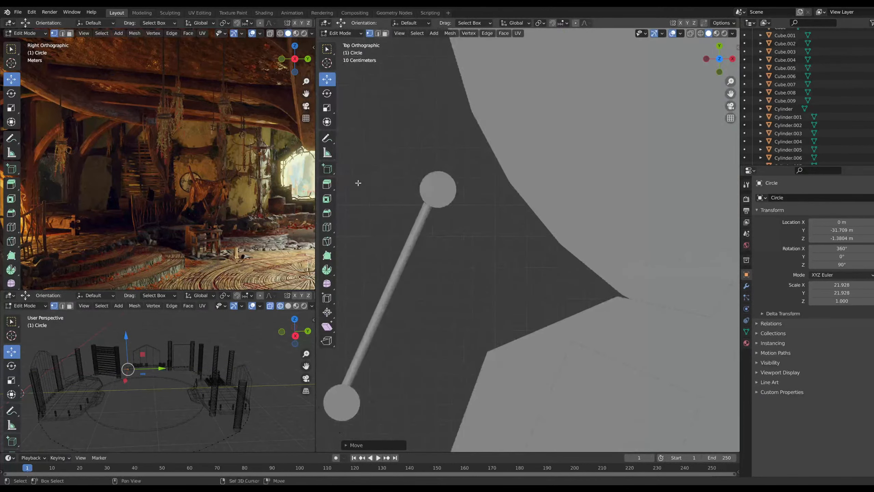
middle_click_drag(358, 183, 583, 222, "shift")
left_click_drag(465, 168, 481, 168)
left_click(382, 185)
left_click_drag(385, 156, 392, 137)
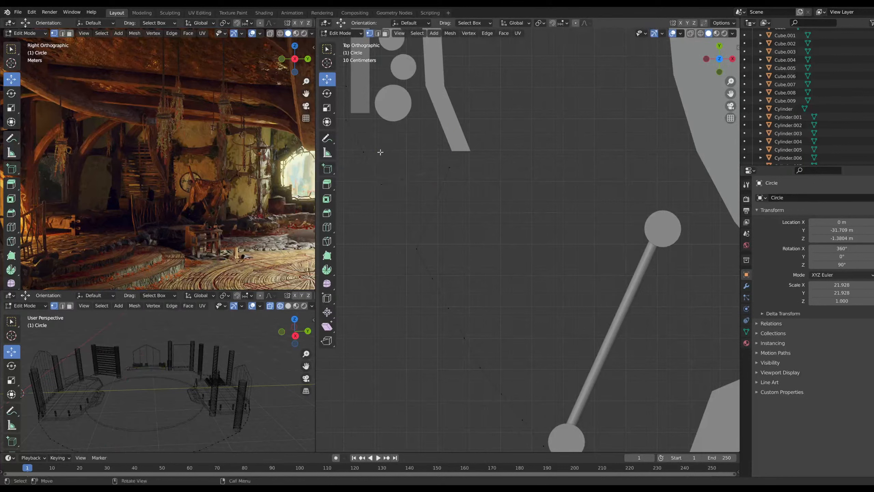
left_click_drag(371, 174, 402, 192)
left_click_drag(382, 149, 392, 124)
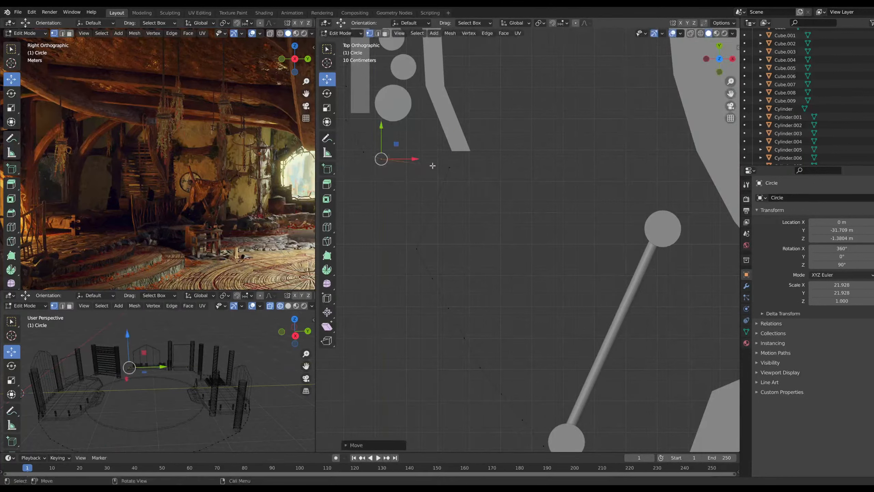
left_click_drag(439, 161, 463, 175)
left_click_drag(451, 141, 452, 130)
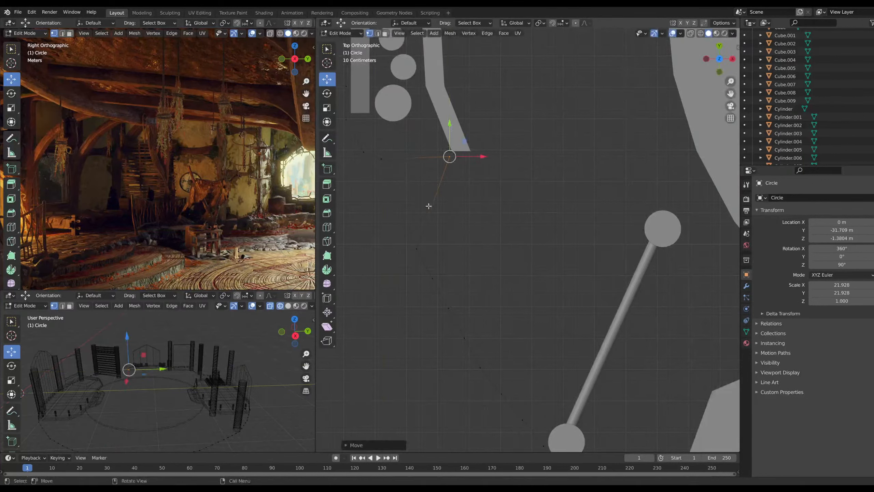
Pull the next circle vertices inward into the gap between the curved ledge's end and the rung partition's inner pillar
left_click_drag(400, 236, 482, 250)
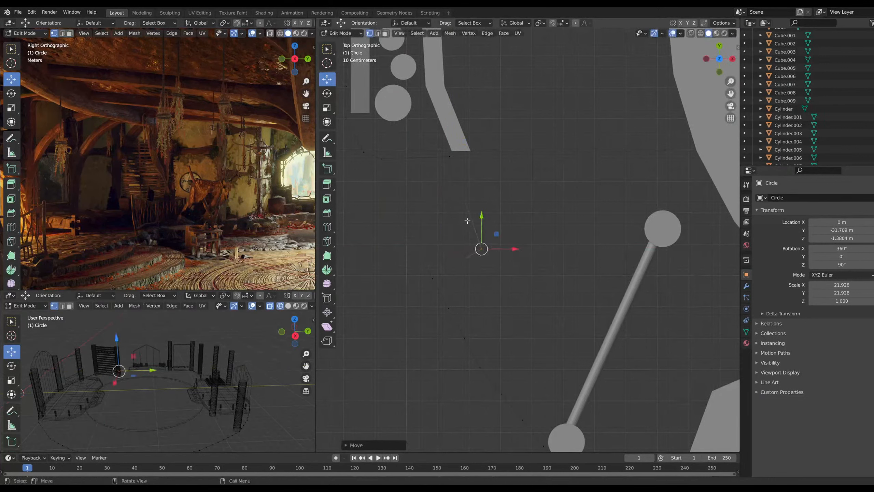
left_click_drag(479, 219, 482, 146)
left_click_drag(513, 177, 538, 177)
left_click_drag(402, 264, 566, 275)
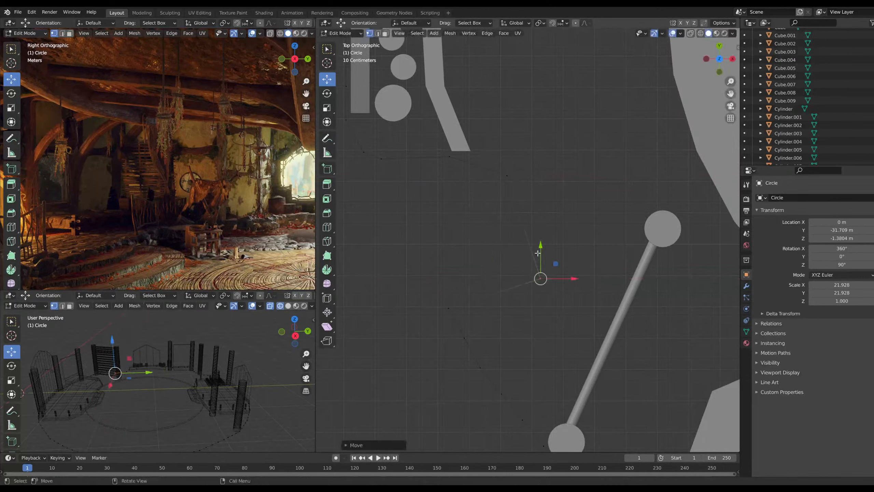
left_click_drag(540, 245, 564, 169)
left_click_drag(425, 299, 616, 239)
left_click(598, 242)
left_click_drag(525, 188, 562, 210)
left_click_drag(543, 171, 551, 145)
Even out the relocated circle vertices into a smooth curve running from the ledge end toward the partition's inner pillar
left_click_drag(500, 160, 520, 182)
left_click(514, 137)
left_click_drag(484, 160, 515, 197)
left_click_drag(509, 143, 516, 126)
left_click_drag(537, 165, 553, 186)
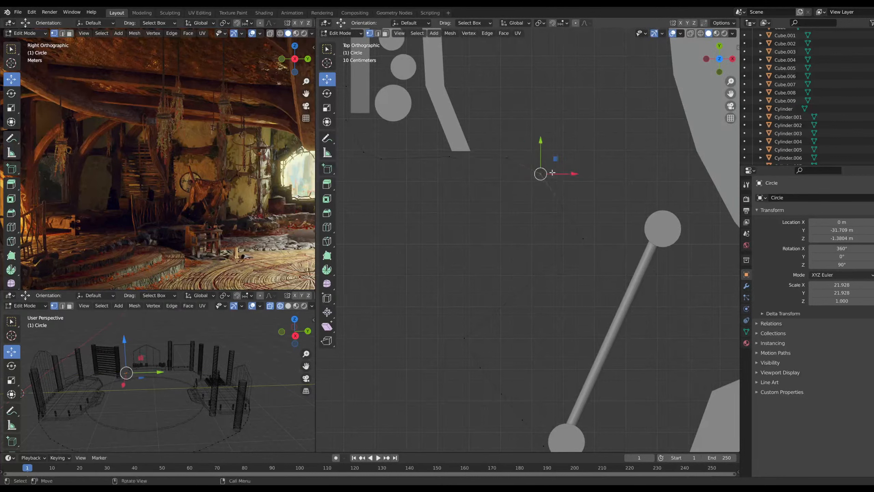
left_click_drag(543, 145, 566, 132)
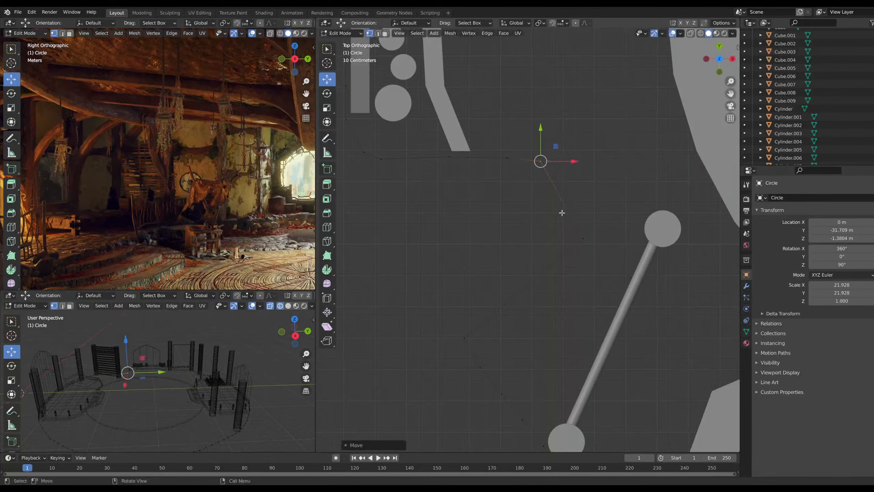
left_click_drag(567, 220, 604, 250)
left_click_drag(585, 201, 590, 192)
left_click_drag(612, 142, 611, 142)
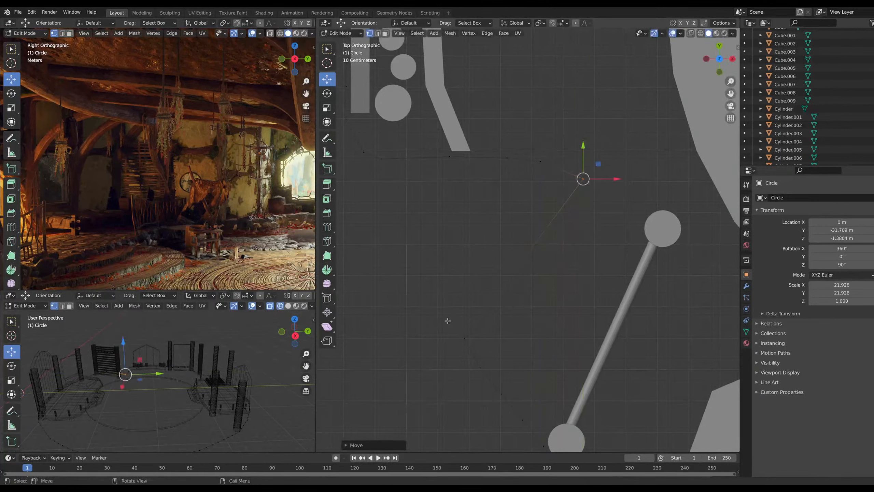
Bring the remaining circle vertices from outside the rung partition up toward its inner pillar
left_click_drag(447, 321, 485, 349)
left_click_drag(465, 305, 466, 308)
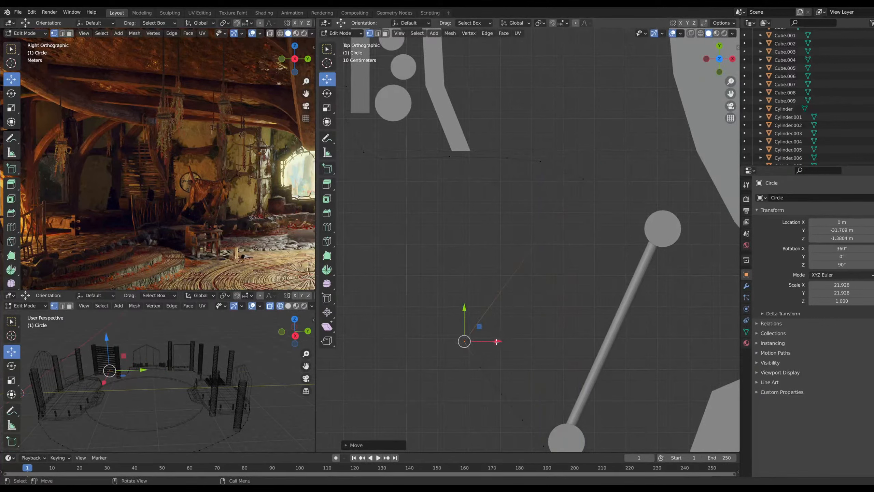
left_click_drag(497, 341, 587, 341)
left_click_drag(548, 316, 632, 235)
left_click_drag(610, 204, 610, 165)
left_click(481, 367)
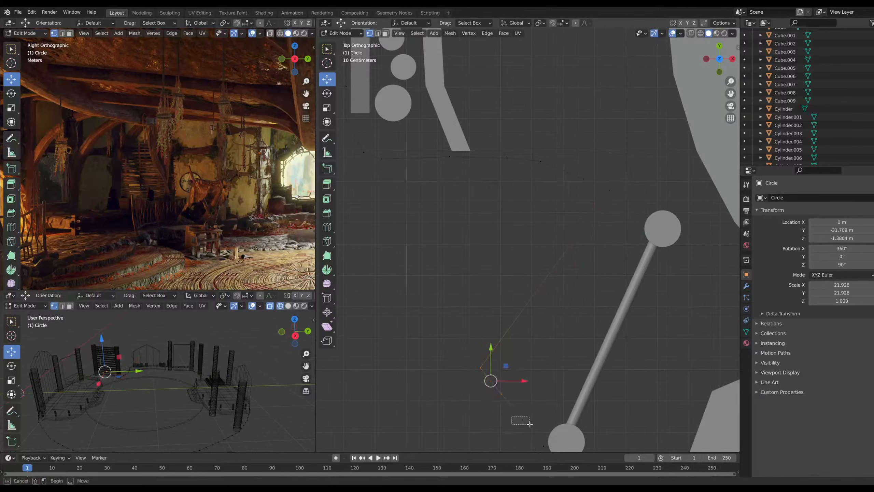
key("g")
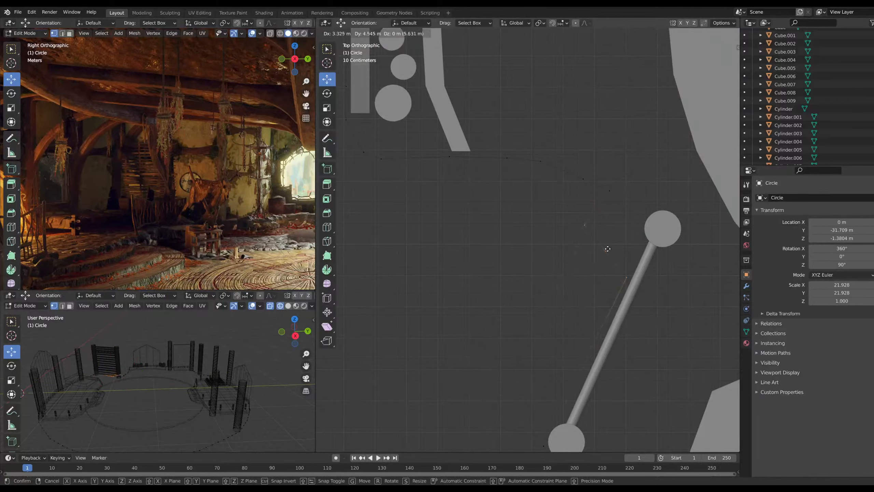
left_click(596, 234)
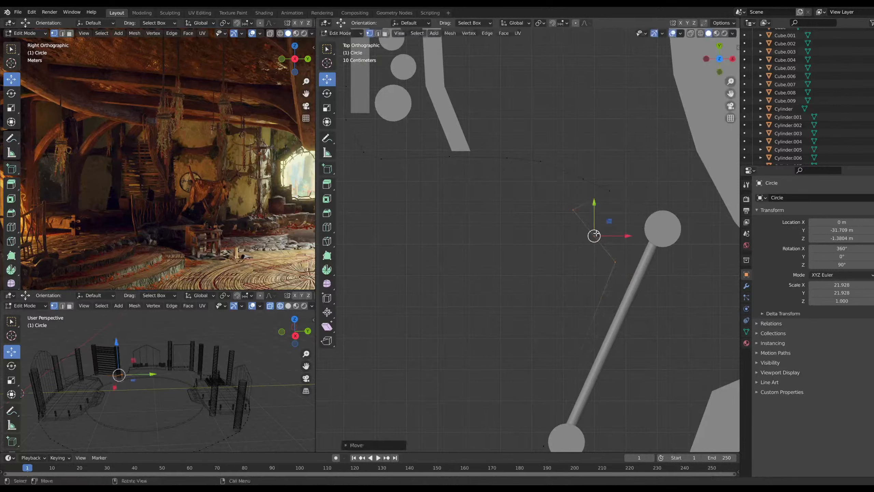
Redistribute the clustered circle vertices near the inner pillar so they follow the curve from the ledge in order
left_click_drag(563, 202, 606, 221)
left_click_drag(573, 179, 609, 192)
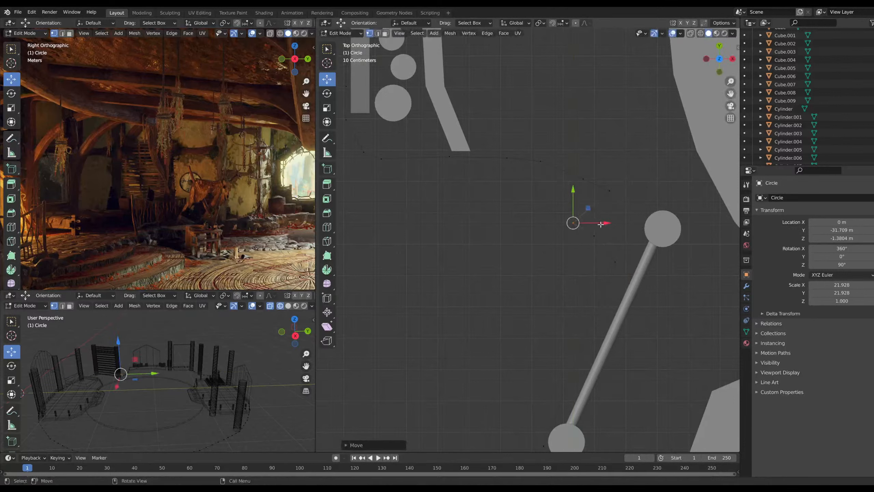
left_click_drag(608, 223, 658, 222)
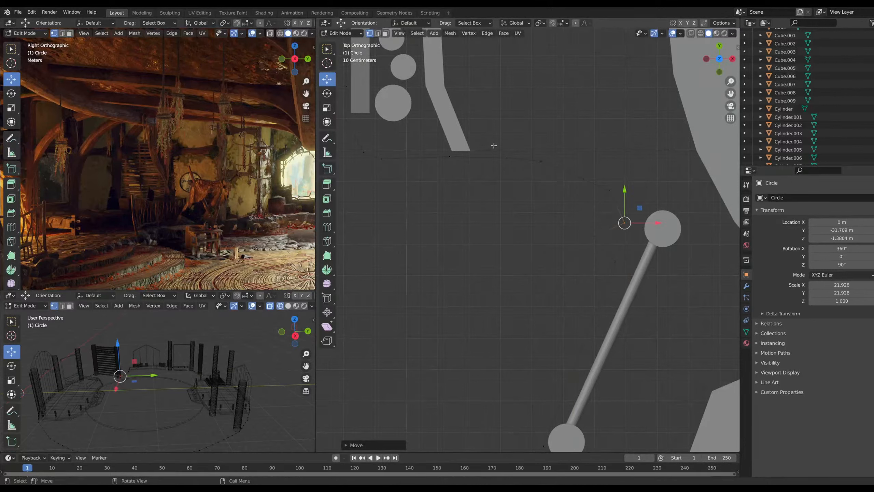
left_click_drag(494, 145, 562, 140)
left_click_drag(598, 181, 572, 147)
left_click_drag(608, 206, 643, 236)
left_click_drag(623, 194, 621, 170)
left_click_drag(655, 201, 624, 193)
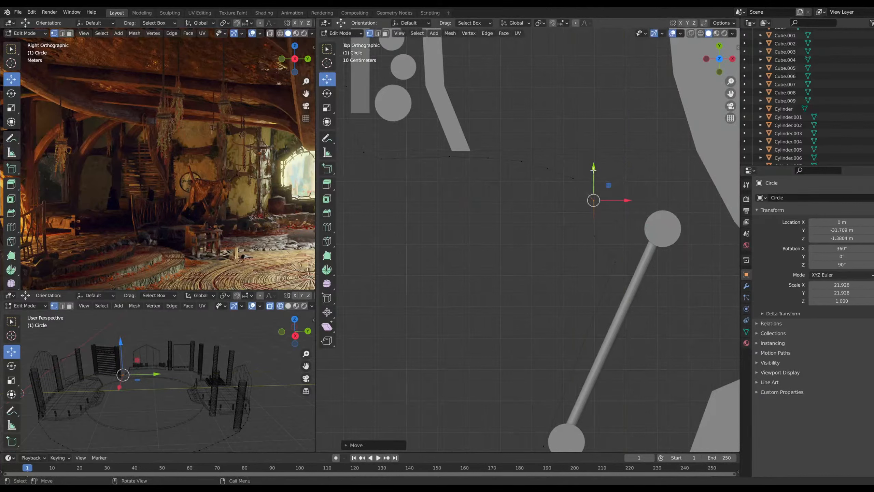
Refine the curve's last vertices so the circle outline meets the partition's inner pillar and continues alongside the rungs
left_click_drag(594, 167, 611, 158)
left_click_drag(575, 226, 647, 237)
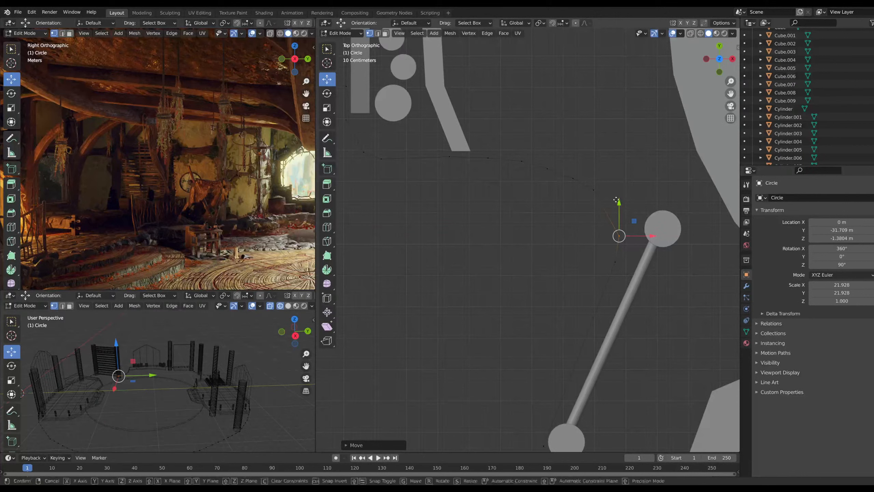
left_click_drag(621, 211, 650, 212)
left_click_drag(599, 244, 683, 237)
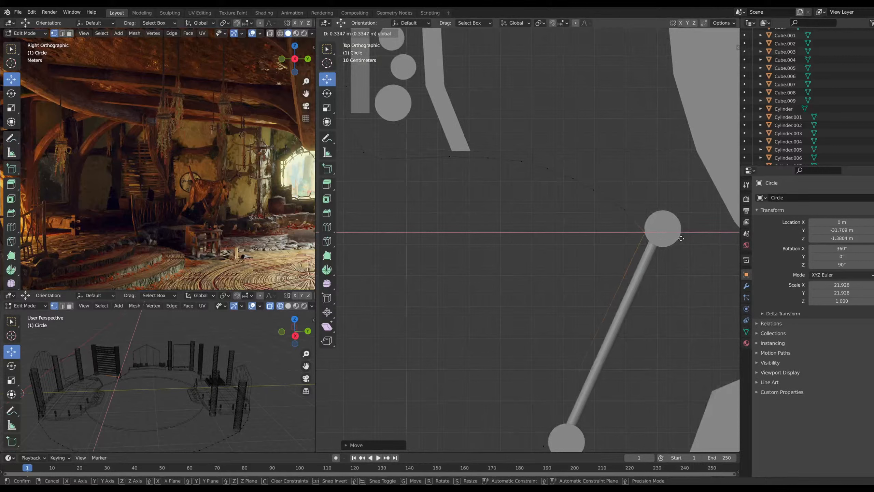
left_click_drag(688, 241, 687, 243)
left_click_drag(618, 204, 629, 178)
Examine the reshaped circle outline around the rung partition and curved ledge from several angles and distances
scroll(629, 179, "down", 3)
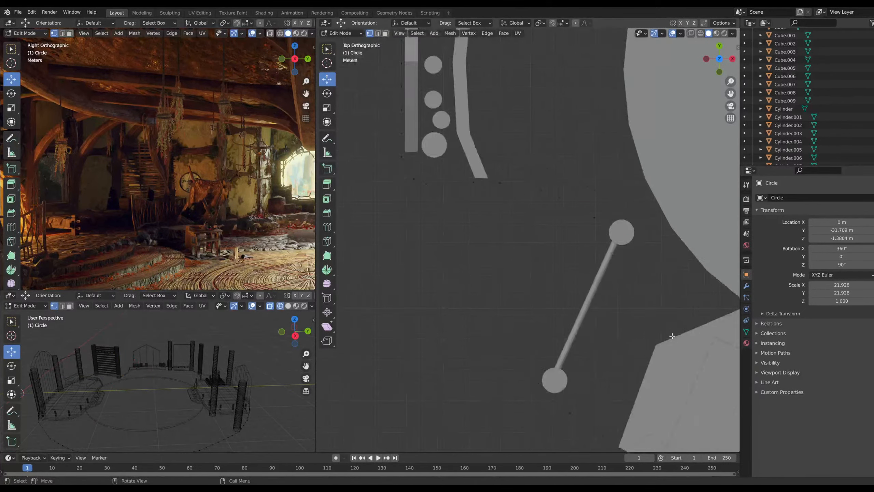
middle_click_drag(630, 179, 556, 275)
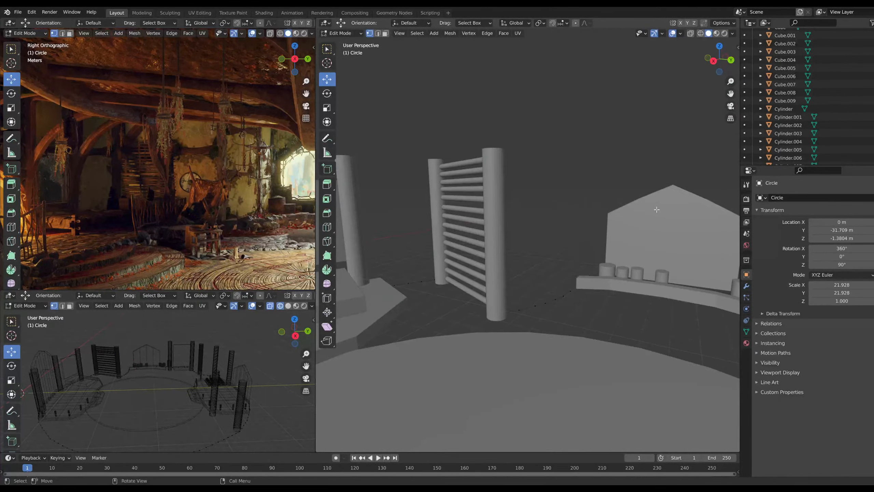
middle_click_drag(657, 210, 633, 213)
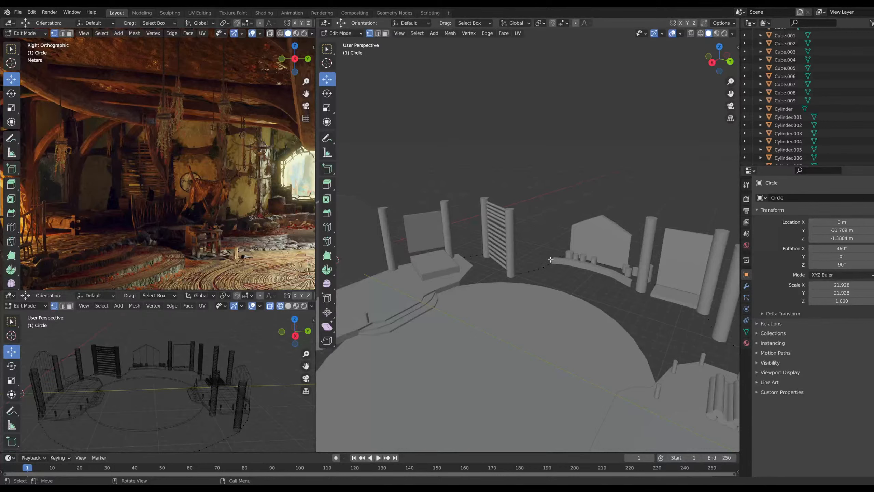
scroll(557, 272, "down", 5)
scroll(545, 332, "down", 3)
middle_click_drag(527, 330, 547, 327)
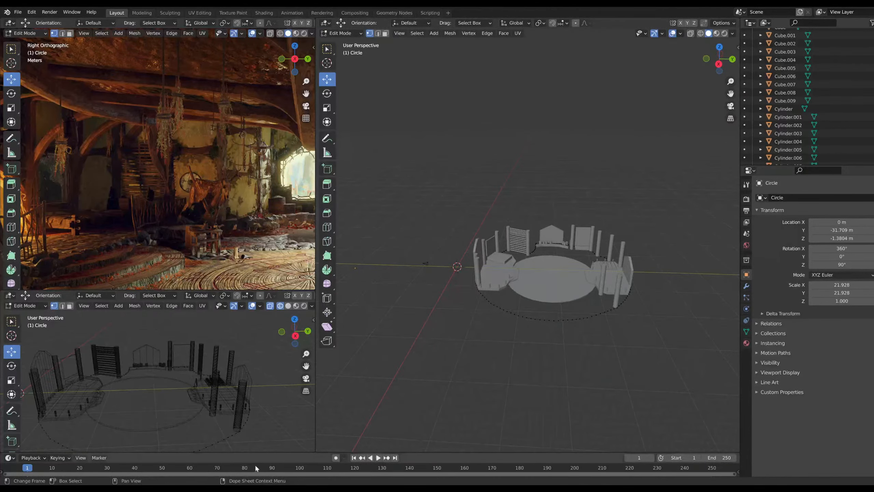
scroll(607, 303, "up", 6)
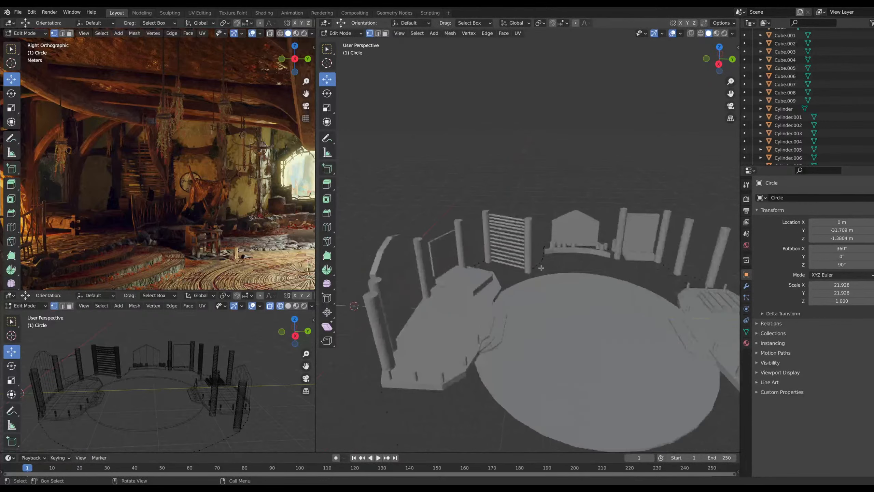
middle_click_drag(607, 303, 587, 298)
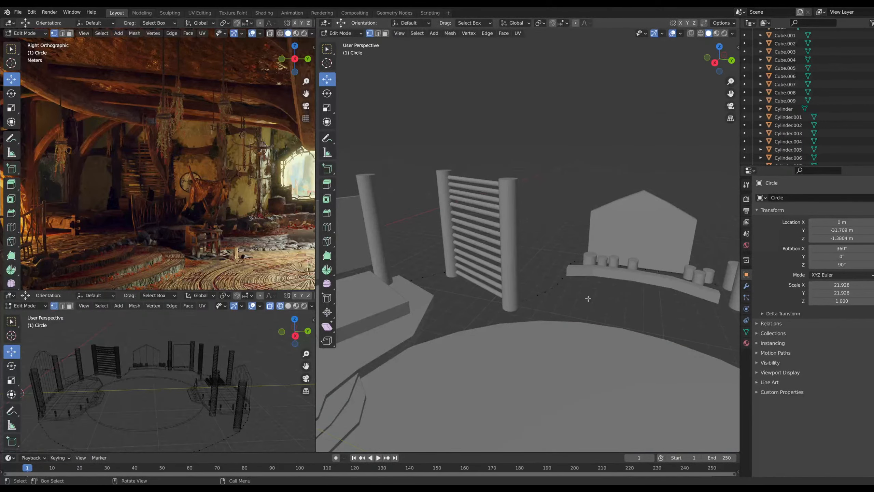
Finish editing the circle and open the curved ledge beside the rung partition for mesh editing
left_click(340, 33)
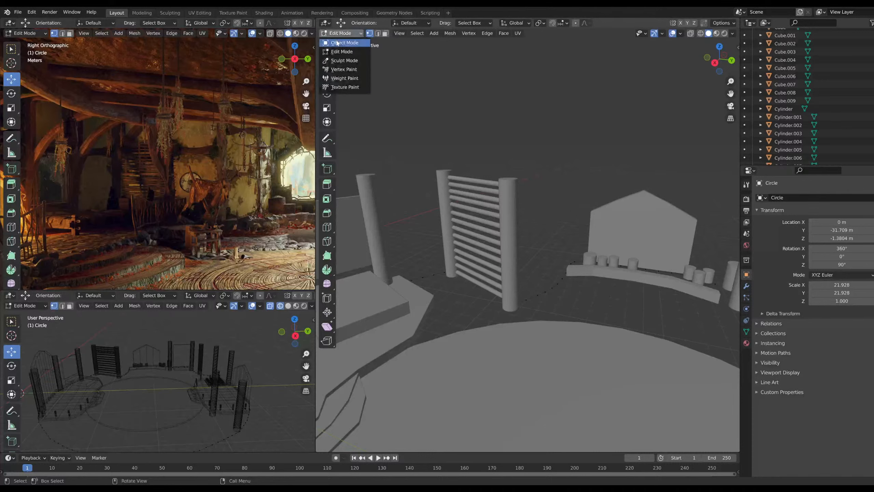
left_click(345, 39)
scroll(533, 265, "down", 6)
mouse_move(532, 264)
middle_mouse_down()
mouse_move(538, 256)
mouse_move(545, 274)
middle_mouse_up()
scroll(545, 274, "up", 7)
middle_click_drag(595, 312, 581, 293)
left_click(585, 281)
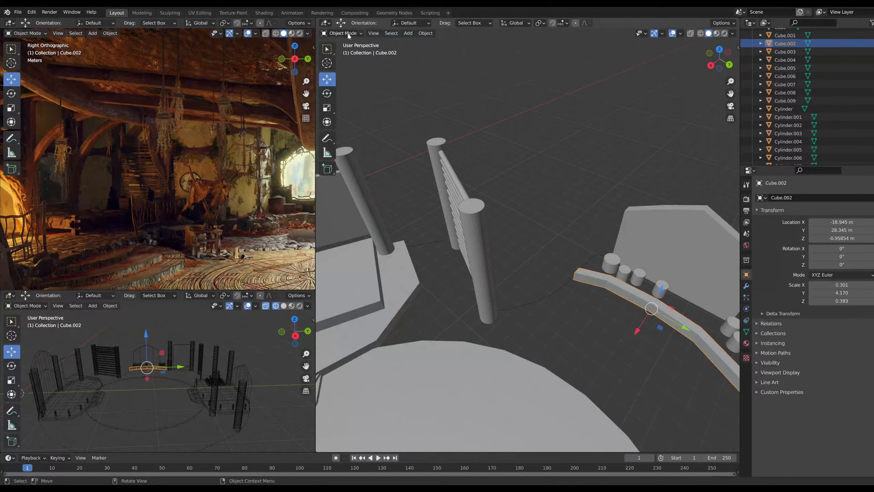
left_click(348, 35)
left_click(344, 47)
Try to pull the ledge's end vertex nearest the rung partition toward the circle outline, and undo the move
left_click(580, 279)
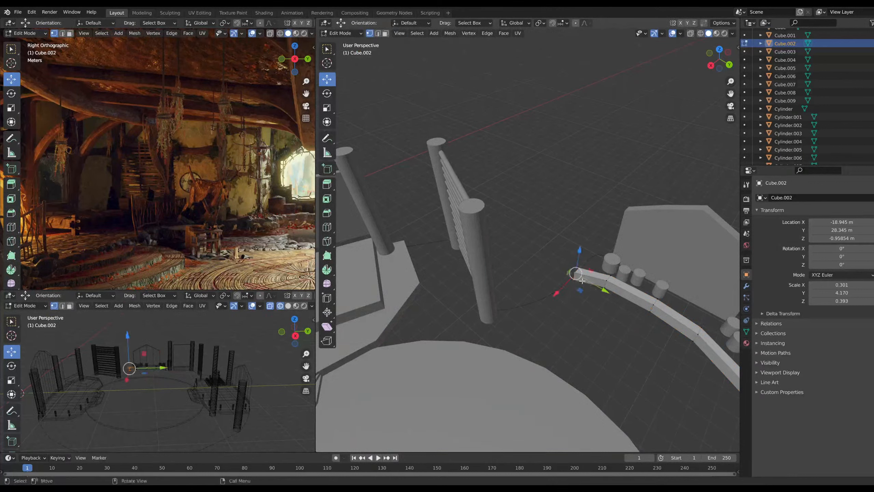
left_click_drag(561, 292, 565, 298)
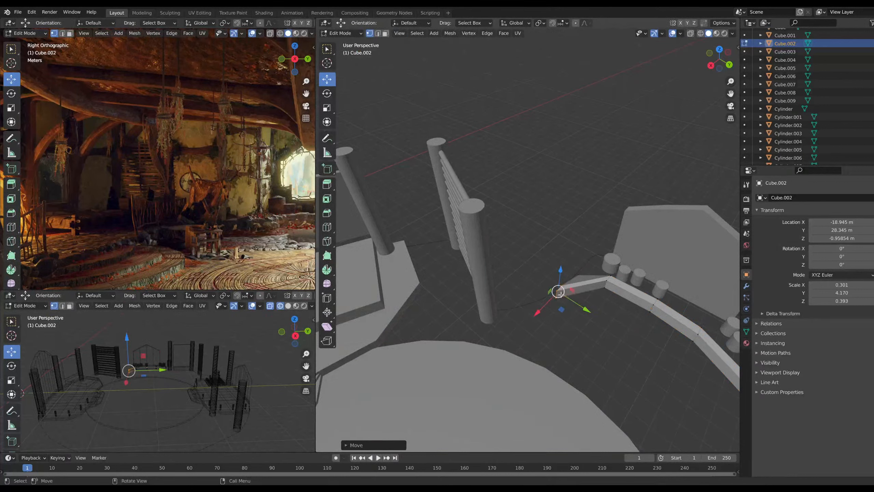
key("ctrl+z")
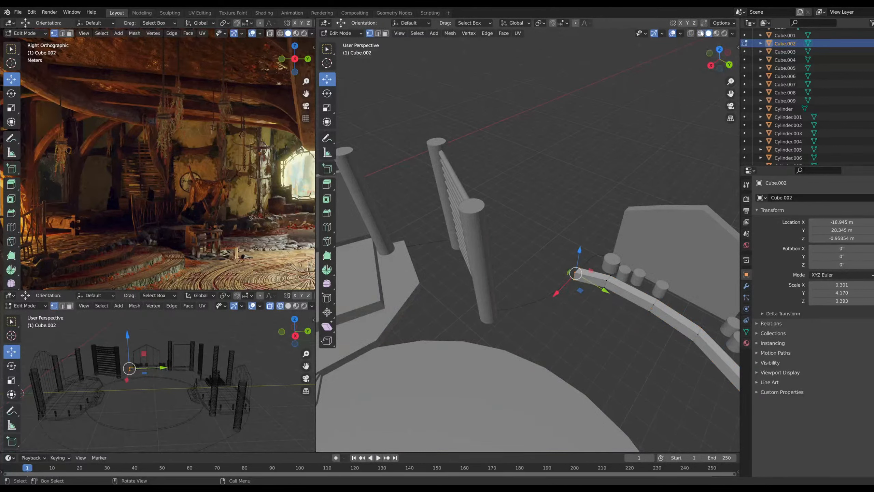
Show the scene in wireframe and move the curved ledge's end face nearest the rung partition toward the central floor disc
left_click(701, 33)
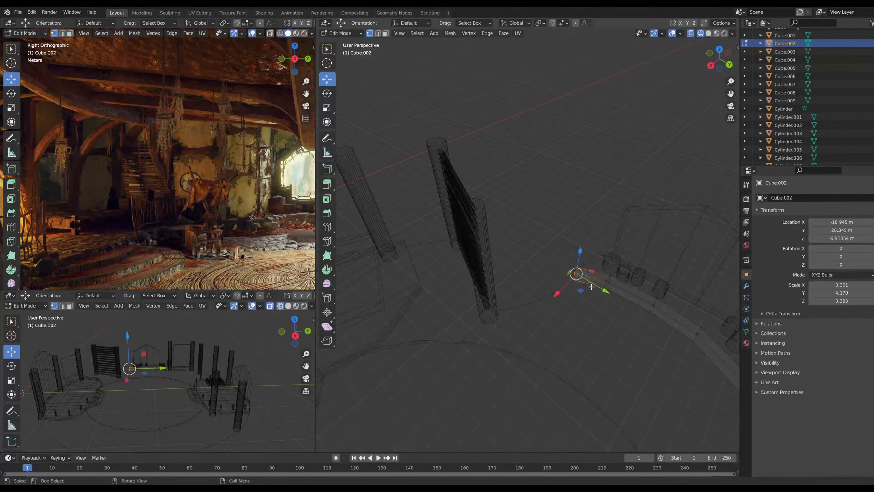
left_click_drag(561, 292, 591, 324)
left_click_drag(599, 271, 584, 314)
left_click_drag(550, 290, 582, 317)
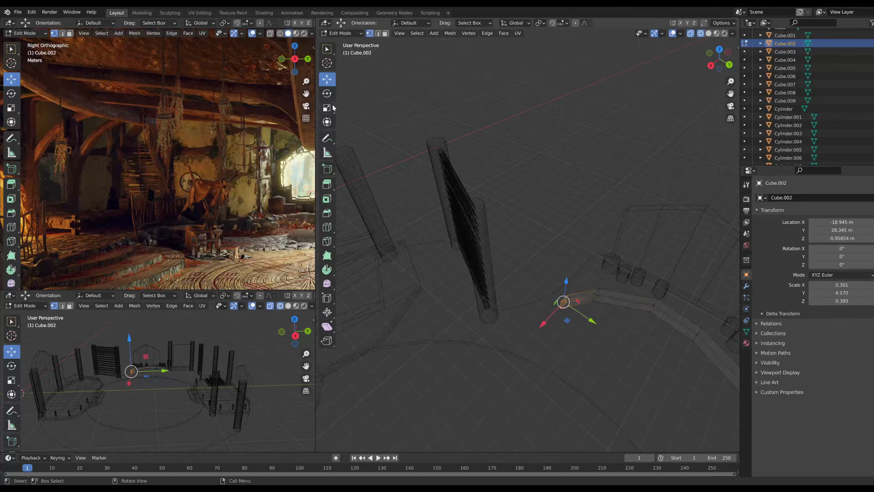
Rotate the ledge's end face in top view to aim past the partition's inner pillar and extrude a segment about 2.7 m long
left_click(327, 94)
left_click_drag(532, 280, 533, 282)
key("KP_7")
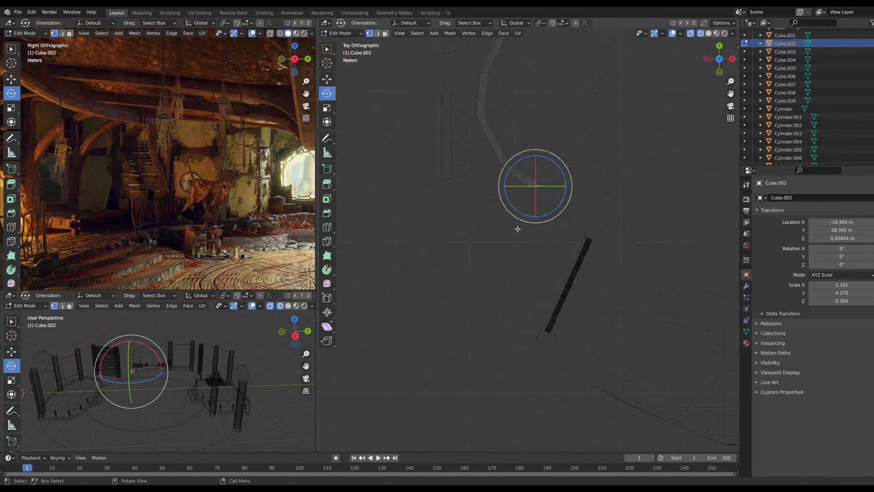
left_click_drag(560, 210, 569, 177)
key("e")
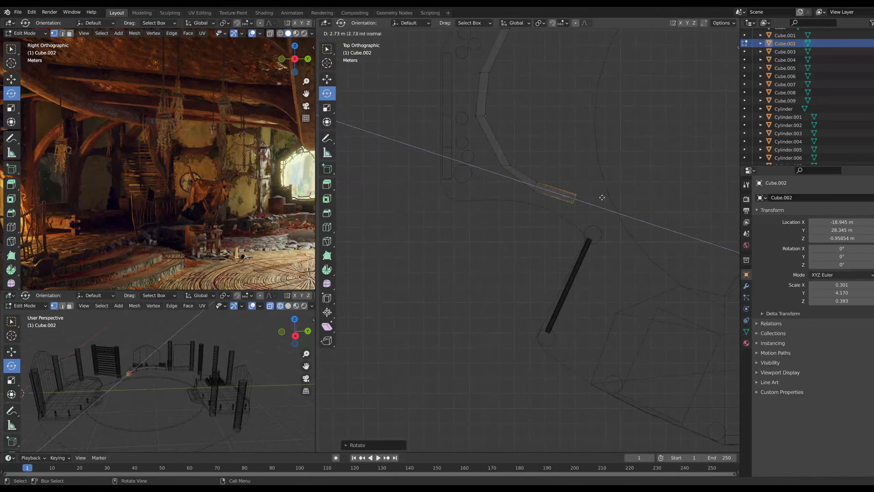
left_click(602, 197)
Extrude two more ledge segments, rotating their end faces so the ledge bends toward the partition's inner pillar
key("e")
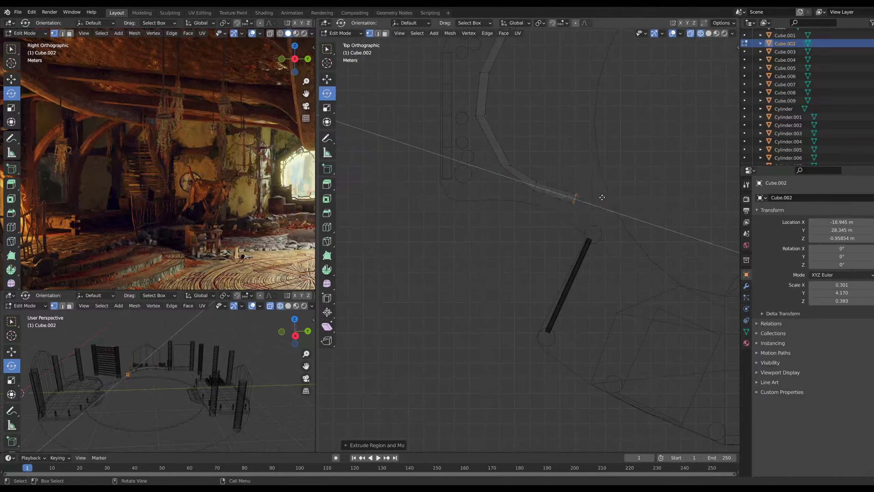
left_click(618, 212)
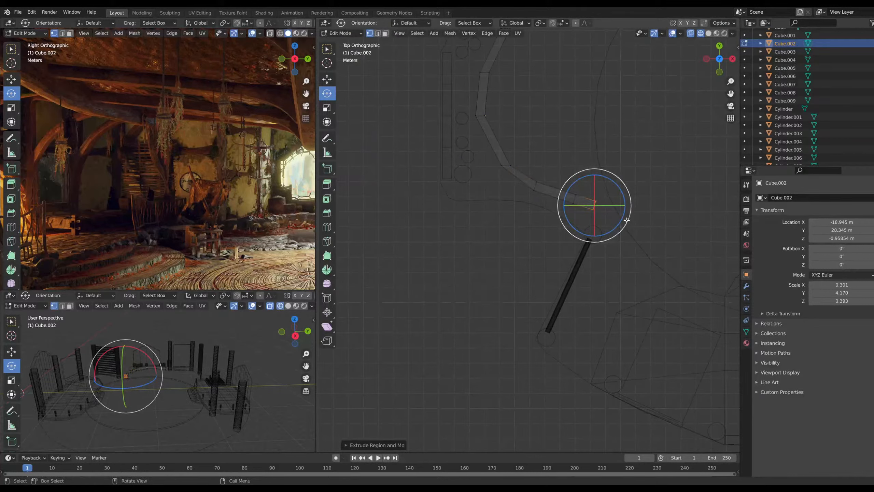
left_click_drag(625, 224, 615, 228)
left_click(602, 232)
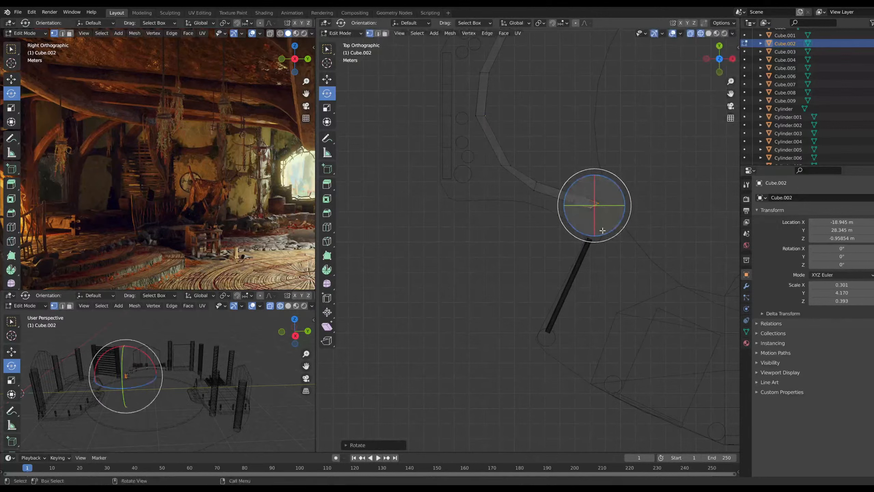
key("e")
left_click(604, 249)
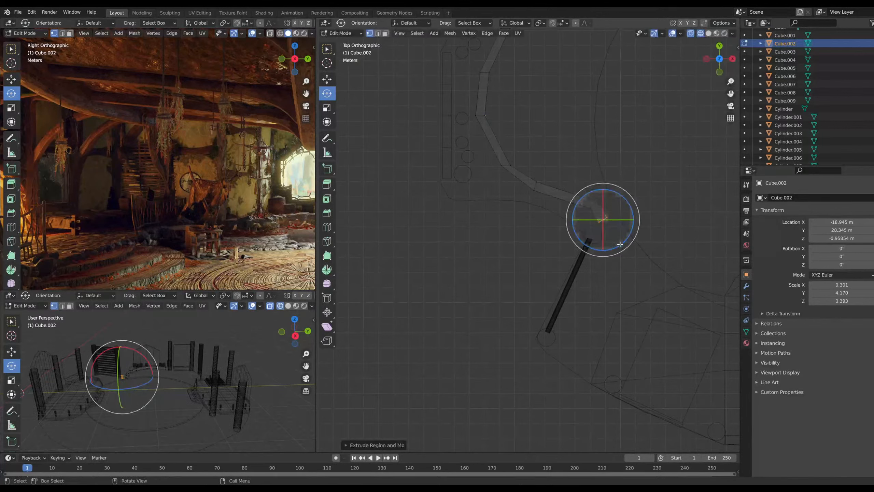
left_click_drag(630, 248, 615, 287)
Shift the vertex loops of the new ledge segments sideways to smooth the bend beside the partition's inner pillar
middle_click_drag(614, 287, 585, 348)
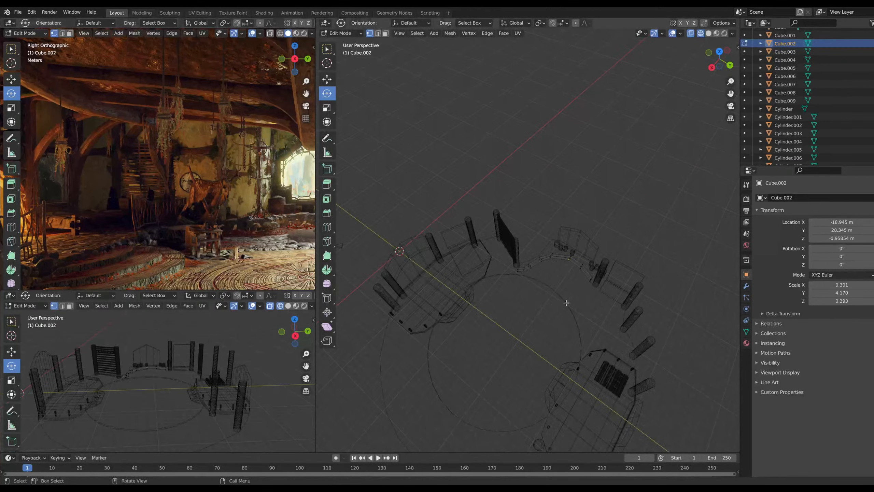
scroll(573, 299, "up", 5)
left_click(525, 301)
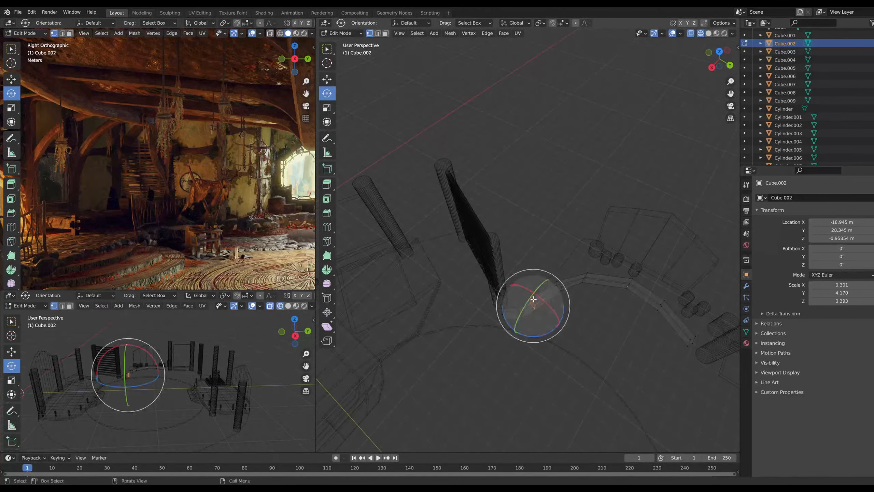
left_click(327, 80)
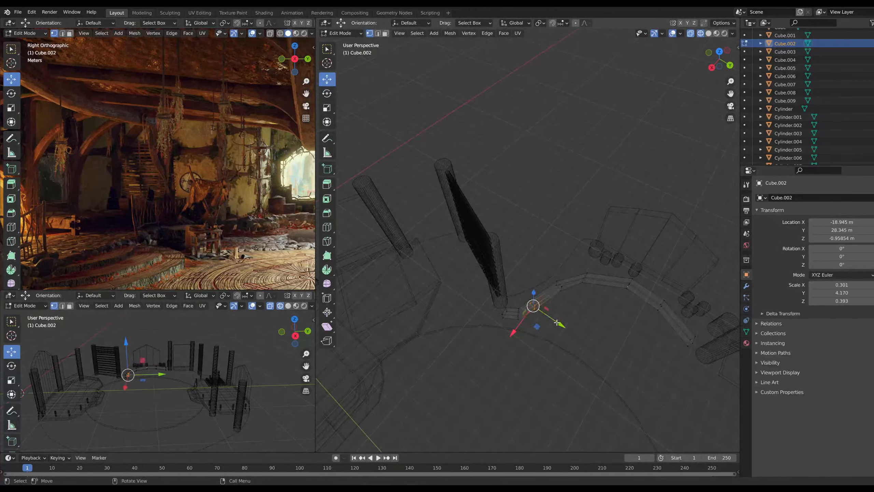
left_click_drag(556, 322, 569, 333)
scroll(530, 299, "up", 3)
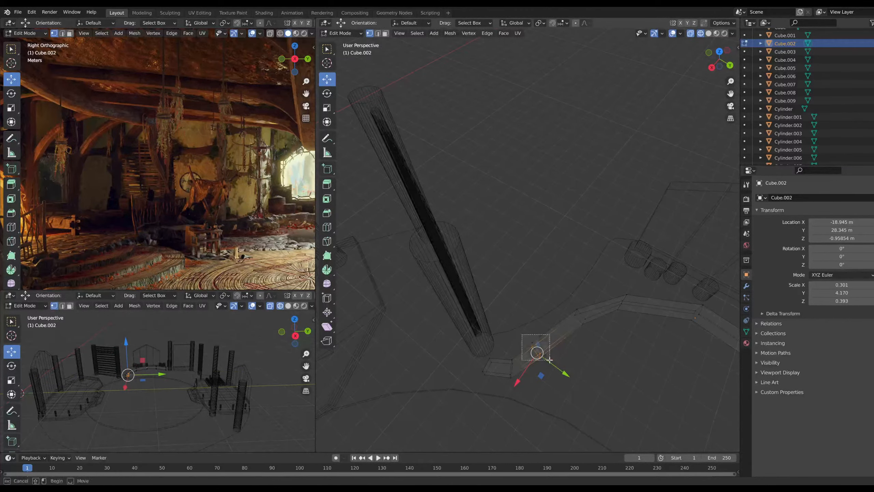
left_click_drag(558, 365, 622, 348)
left_click_drag(617, 289, 667, 327)
left_click(663, 331)
Move the ledge's vertex loop near the tall panel's stumps to even out the curve
middle_click_drag(622, 309, 367, 245)
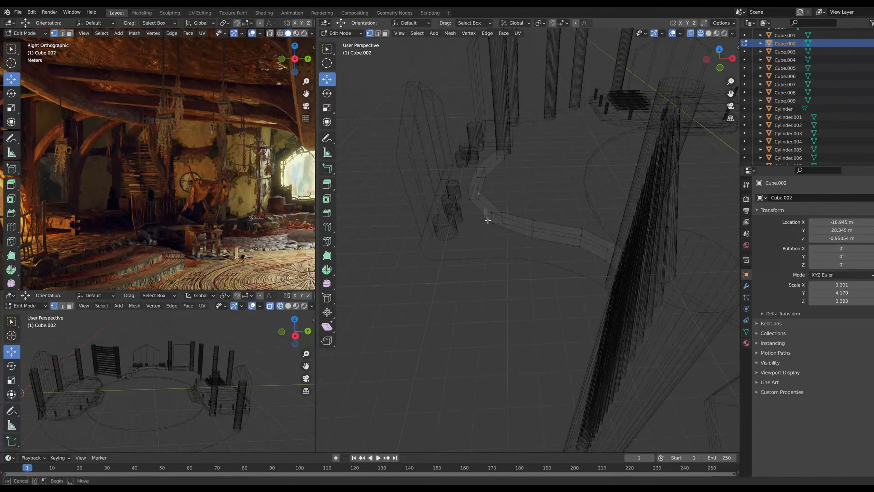
left_click(492, 231)
left_click_drag(529, 219, 513, 224)
Examine the extended ledge and the blockout in solid shading alongside the wooden workbench area of the reference image
middle_click_drag(506, 292, 590, 354)
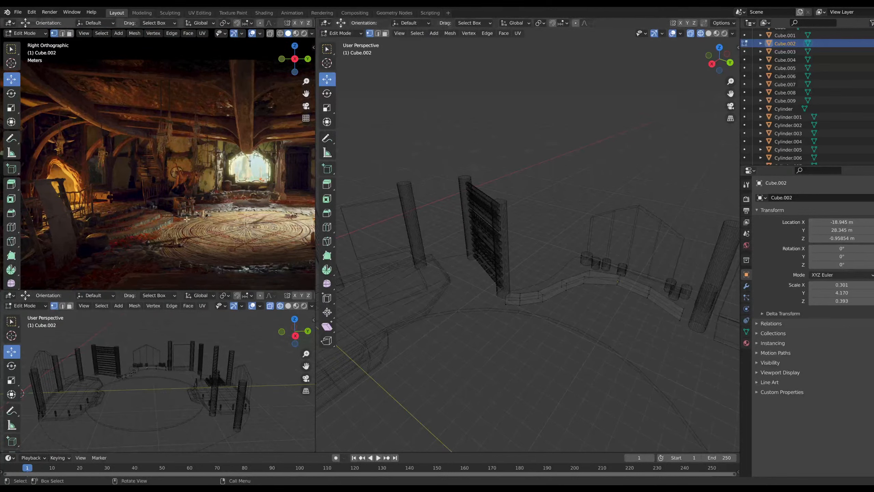
scroll(430, 291, "up", 2)
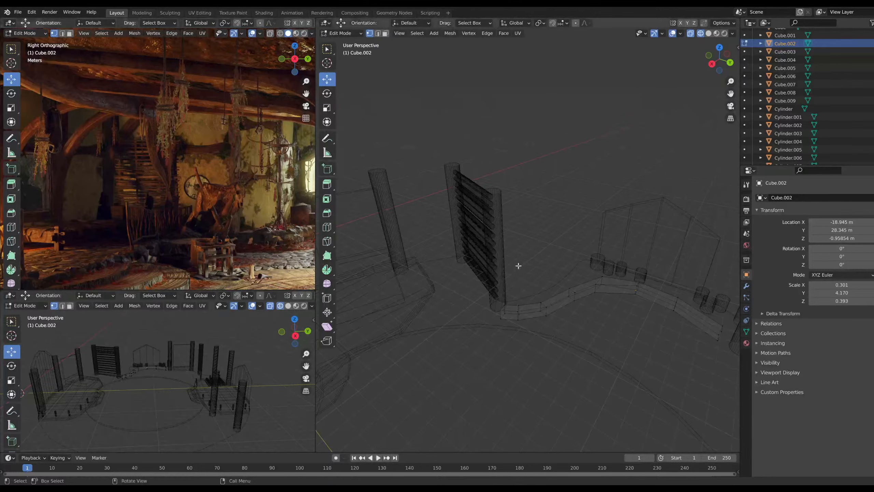
scroll(517, 263, "down", 5)
scroll(581, 320, "up", 2)
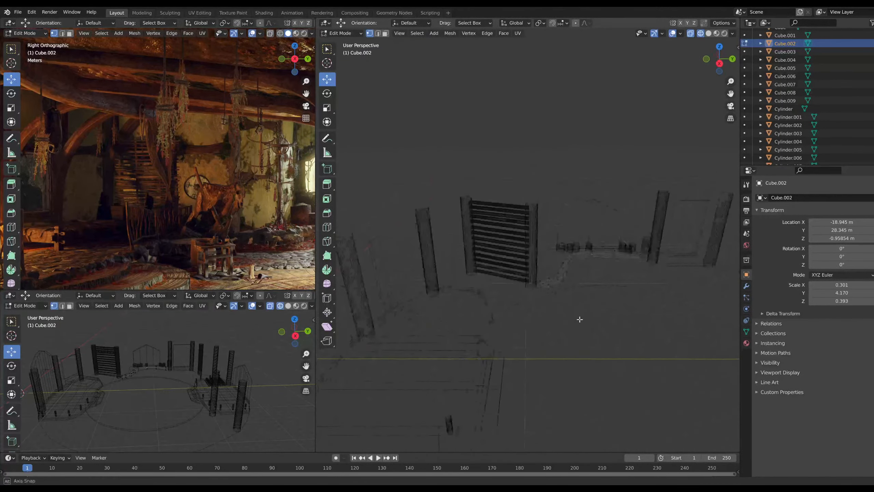
key("shift+z")
scroll(641, 177, "down", 4)
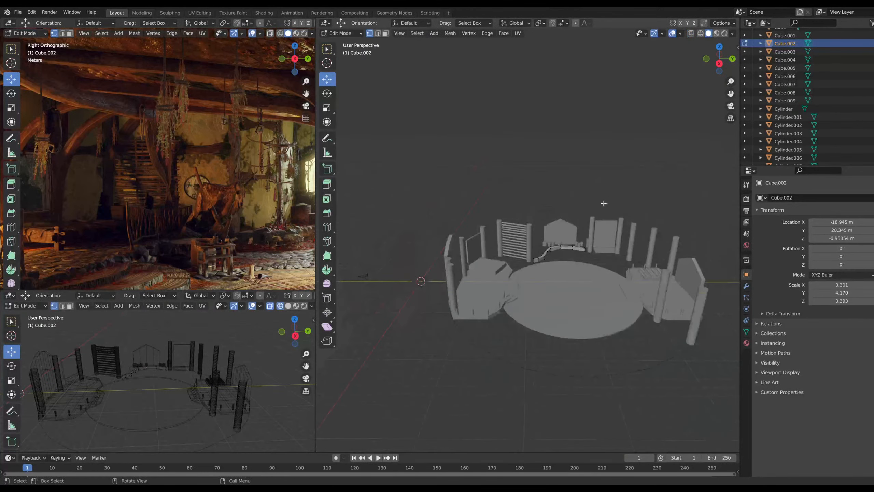
middle_click_drag(604, 203, 577, 217)
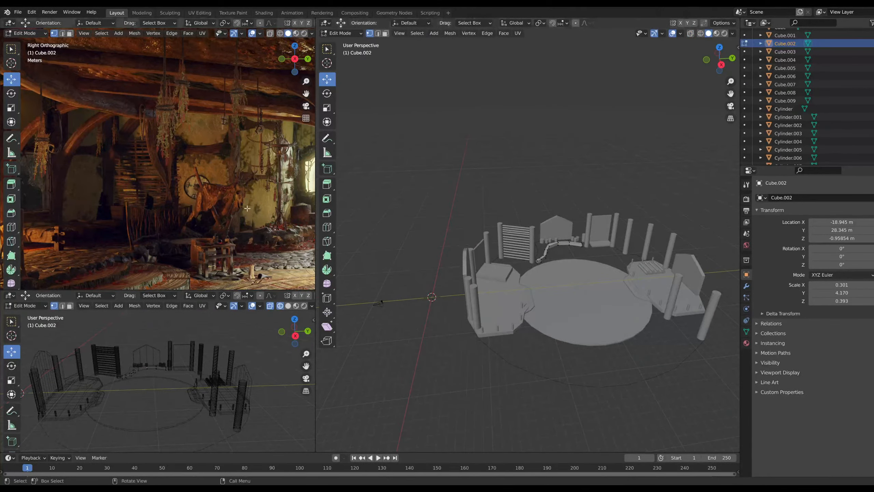
scroll(214, 268, "up", 3)
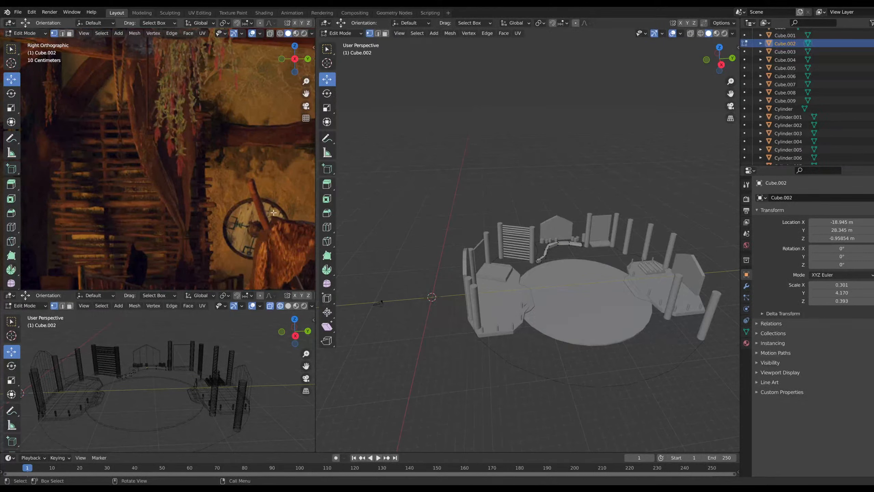
middle_click_drag(271, 240, 231, 146, "shift")
scroll(570, 282, "up", 4)
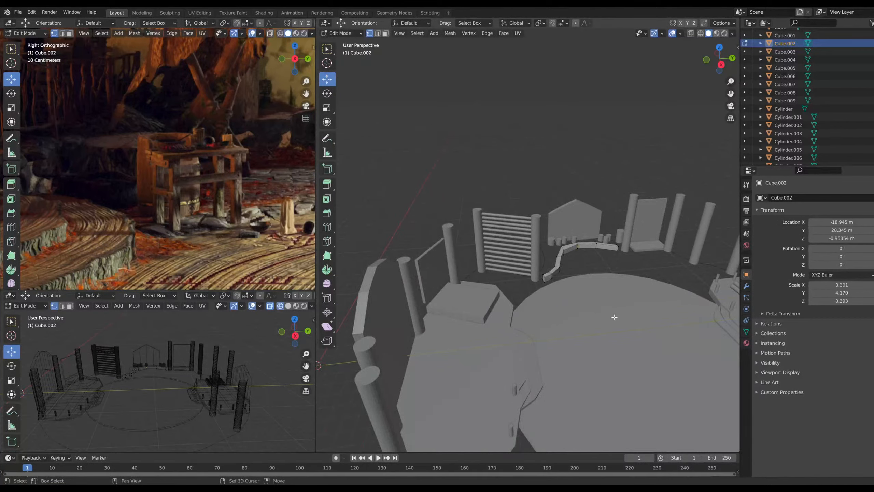
Finish editing the ledge, duplicate the circular floor disc and scale the copy down to a small disc
middle_click_drag(613, 315, 445, 171)
left_click(341, 34)
left_click(344, 43)
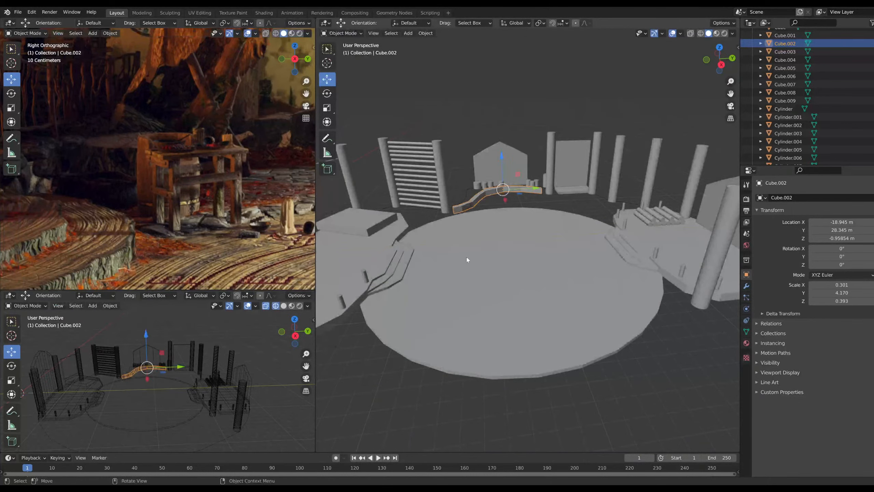
left_click(466, 257)
key("ctrl+c")
key("ctrl+v")
left_click(327, 108)
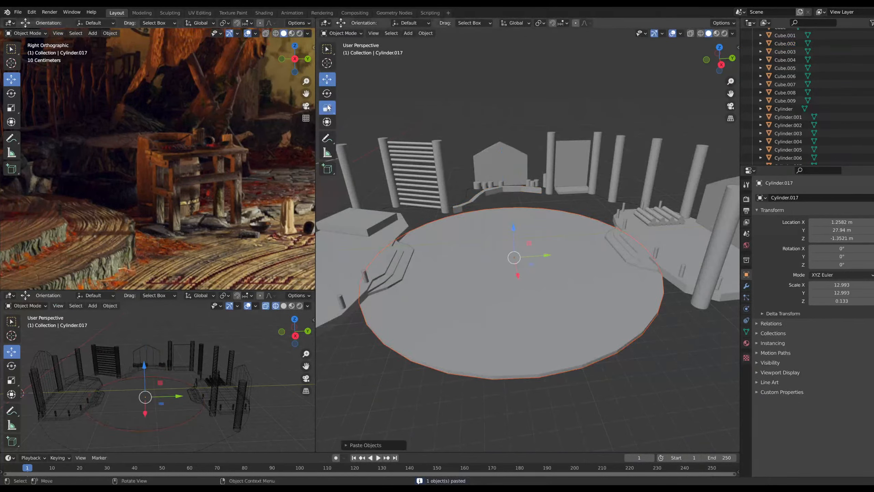
left_click_drag(547, 240, 513, 229)
left_click_drag(510, 196, 509, 196)
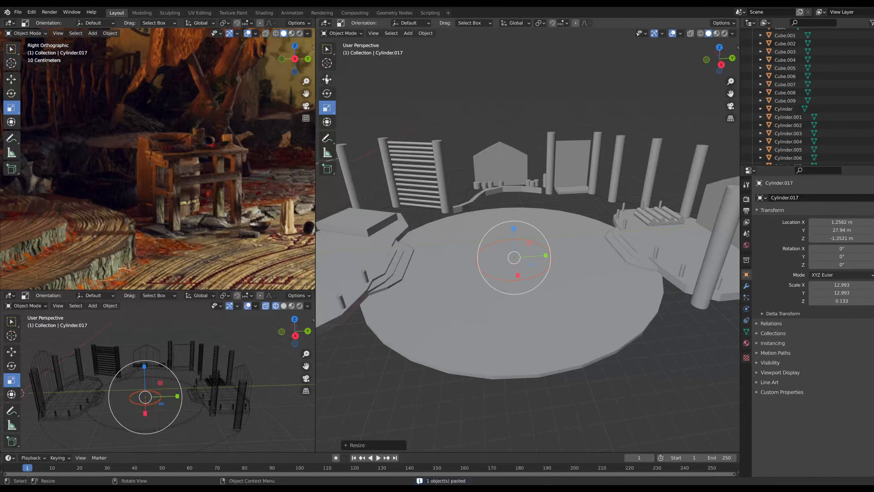
Raise the small disc above the floor and scale it into a narrower, thicker round stump
left_click(326, 80)
left_click_drag(513, 226, 495, 342)
left_click(326, 107)
left_click_drag(539, 234, 524, 228)
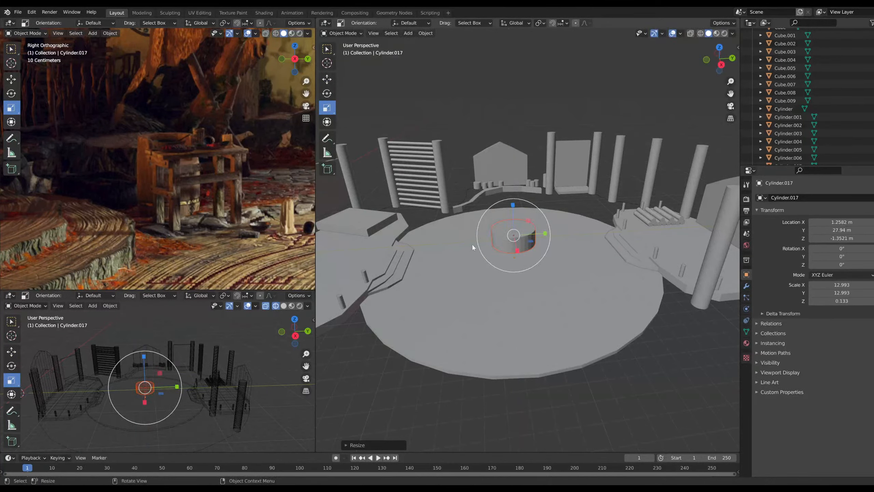
Lower the stump and move it to the foot of the rung partition, next to the raised platform's edge
middle_click_drag(471, 243, 440, 218, "shift")
scroll(539, 303, "up", 4)
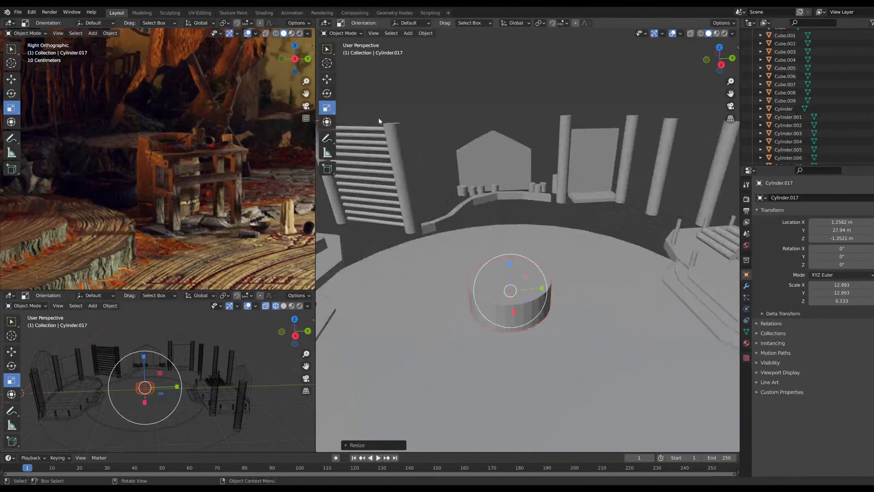
left_click(327, 79)
left_click_drag(509, 263, 506, 297)
left_click_drag(513, 336, 405, 231)
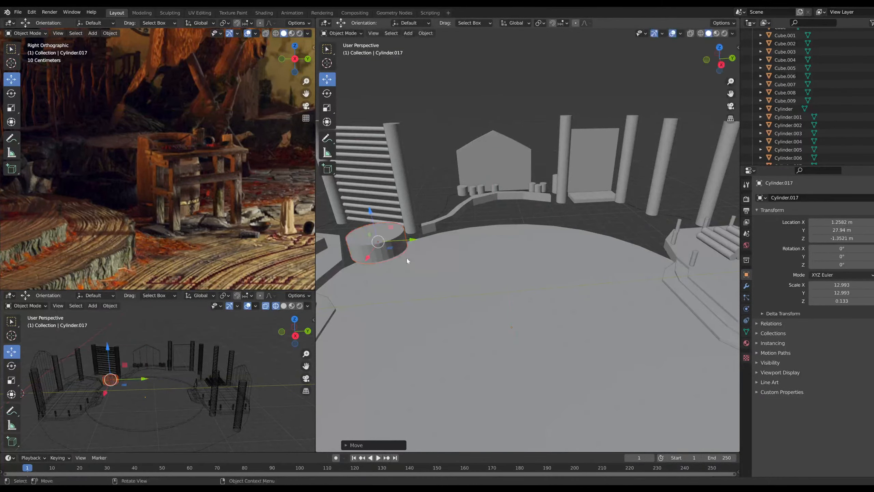
middle_click_drag(406, 256, 489, 244)
scroll(199, 210, "down", 3)
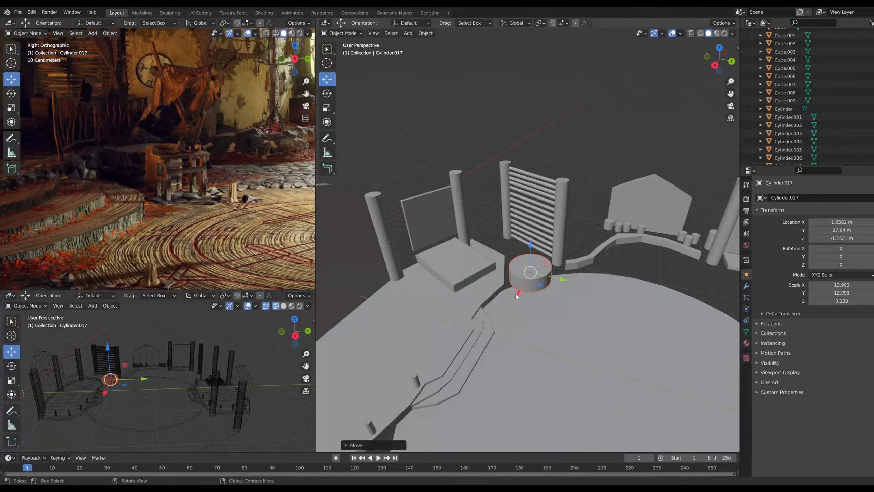
Duplicate the stump, place the copy between it and the ledge, and scale the copy to 1.214 × 1.214 × 0.456
left_click_drag(562, 278, 598, 284)
key("ctrl+c")
key("ctrl+v")
left_click(327, 107)
left_click(327, 79)
scroll(592, 282, "up", 4)
middle_click_drag(567, 320, 490, 316)
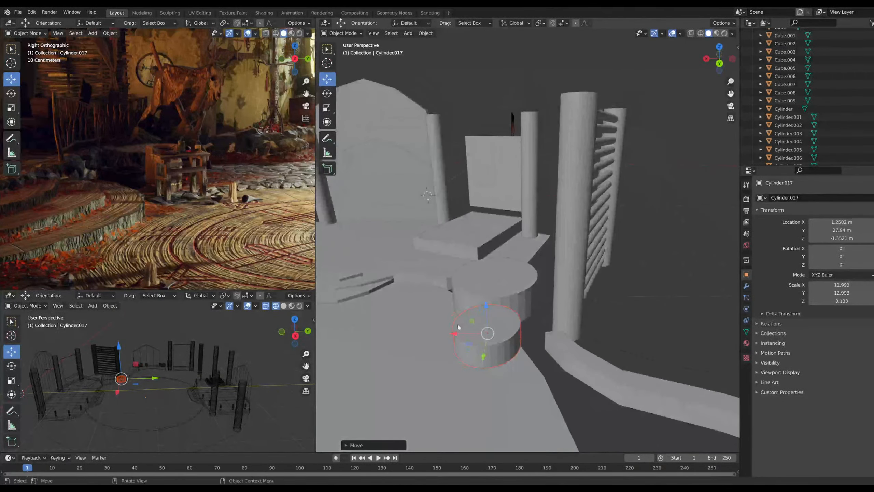
Nudge the smaller stump against the larger one and the ledge's end, at about X -9.73 m, Y 21.36 m
left_click(468, 338)
left_click(466, 339)
left_click_drag(456, 333, 482, 333)
middle_click_drag(482, 333, 541, 352)
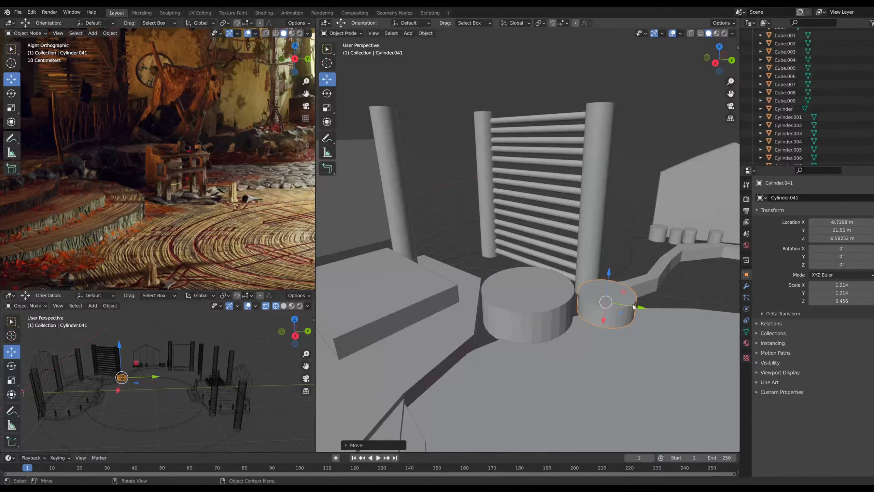
left_click_drag(638, 308, 626, 310)
middle_click_drag(626, 310, 590, 343)
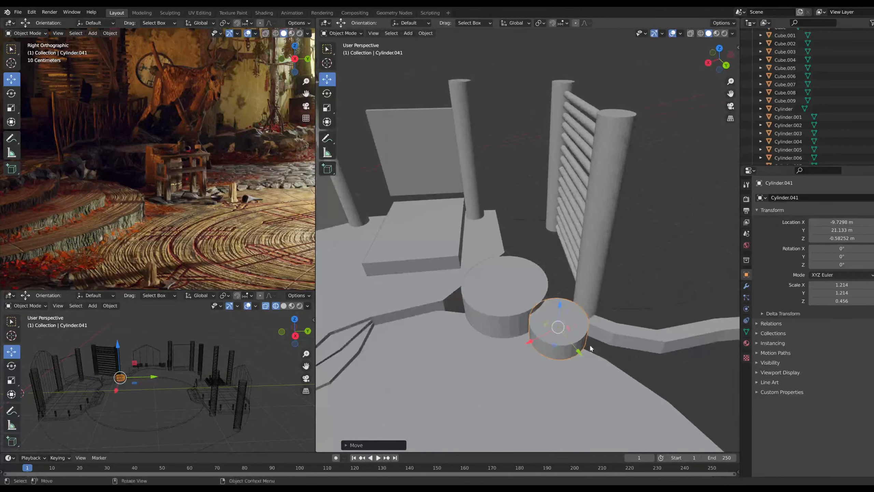
left_click_drag(590, 344, 643, 299)
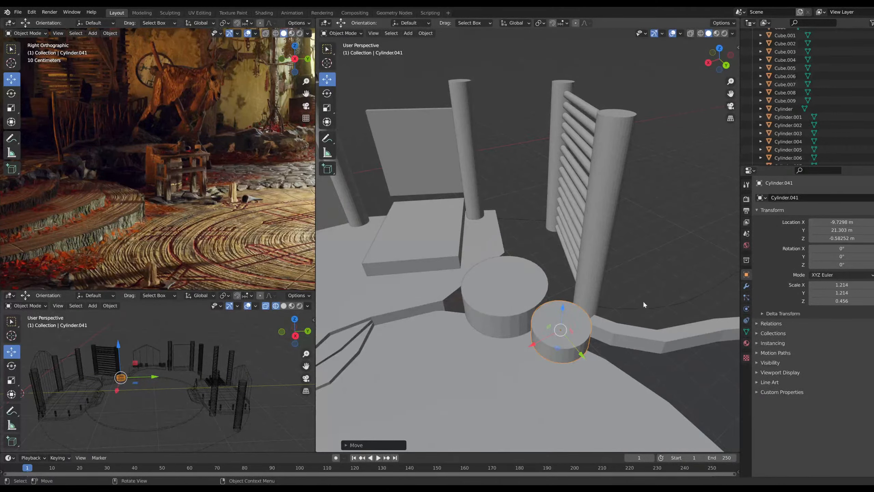
left_click(655, 270)
left_click(592, 355)
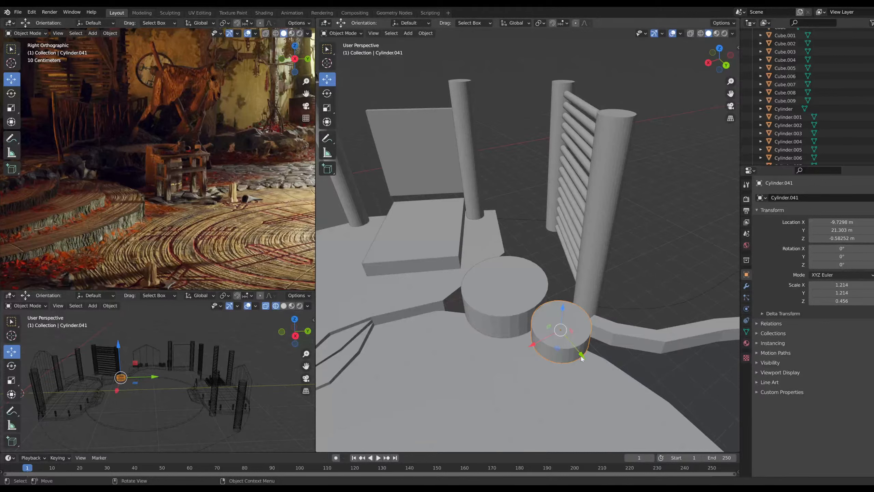
left_click_drag(581, 357, 583, 359)
left_click(648, 287)
Review the whole blockout from above with the two stumps in place beside the rung partition
scroll(639, 292, "down", 5)
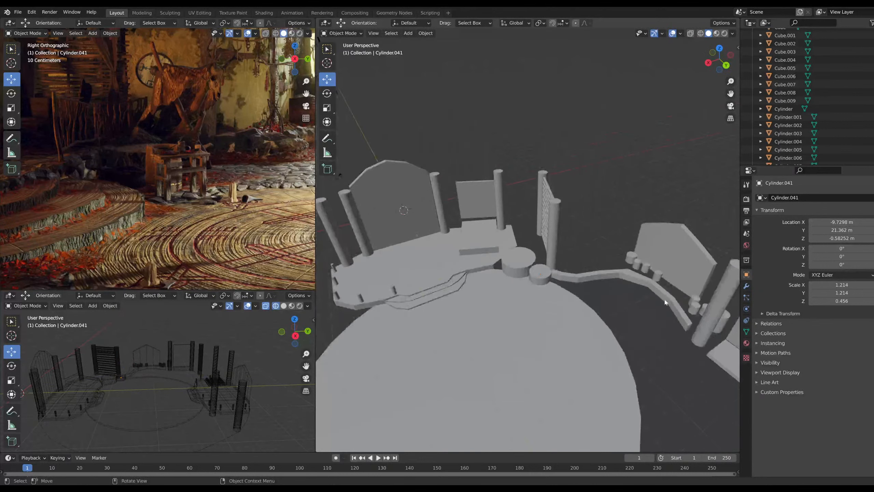
middle_click_drag(625, 318, 598, 314)
scroll(585, 312, "down", 9)
middle_click_drag(533, 310, 563, 321)
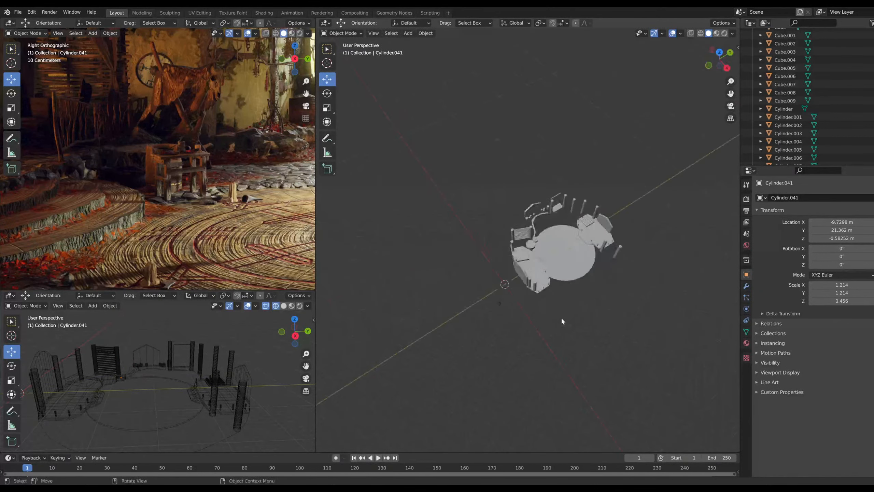
scroll(562, 321, "up", 5)
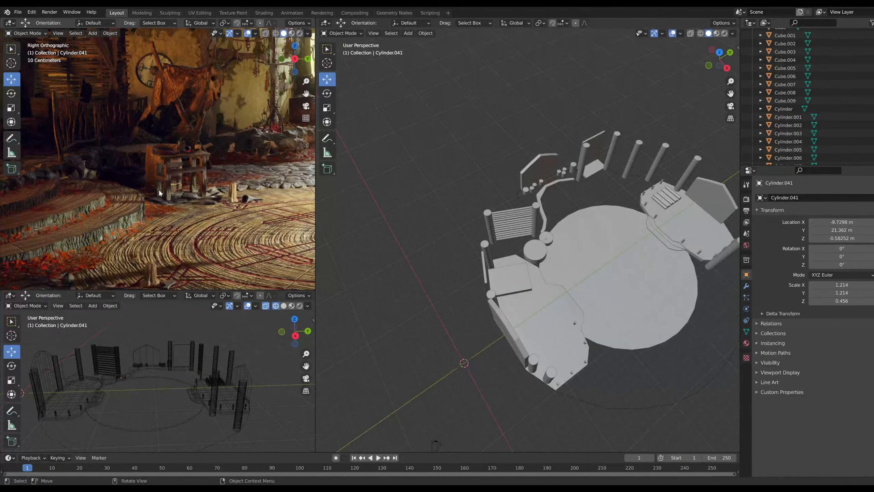
Duplicate one of the small stumps beside the gabled panel and place the copy in front of the ledge, near the round floor's edge
middle_click_drag(244, 155, 175, 229, "shift")
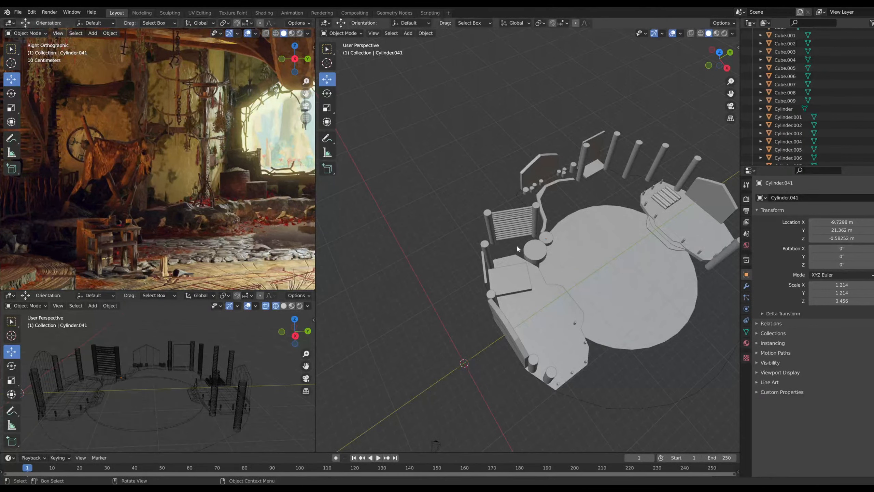
middle_click_drag(608, 274, 551, 251)
scroll(581, 277, "up", 6)
middle_click_drag(627, 276, 585, 265)
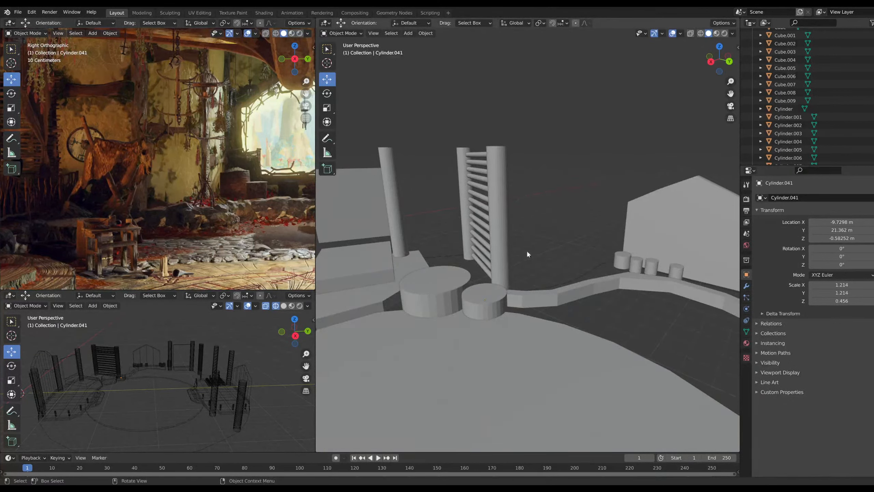
left_click(638, 265)
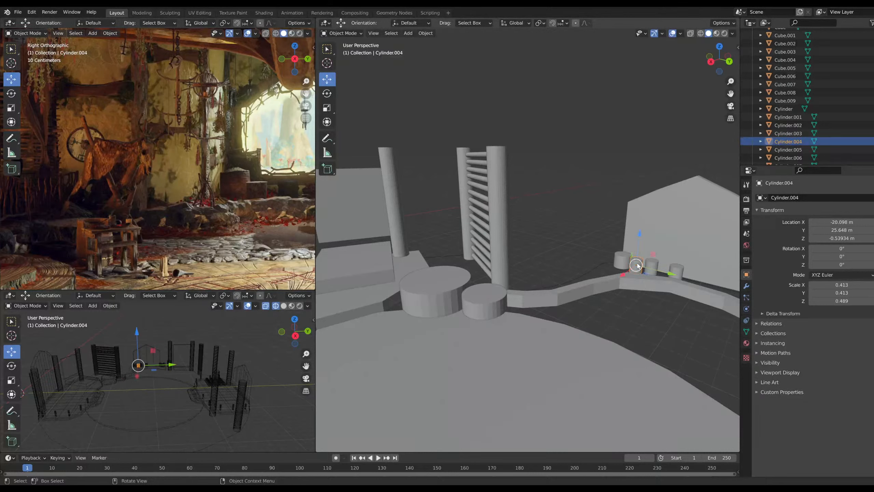
key("ctrl+v")
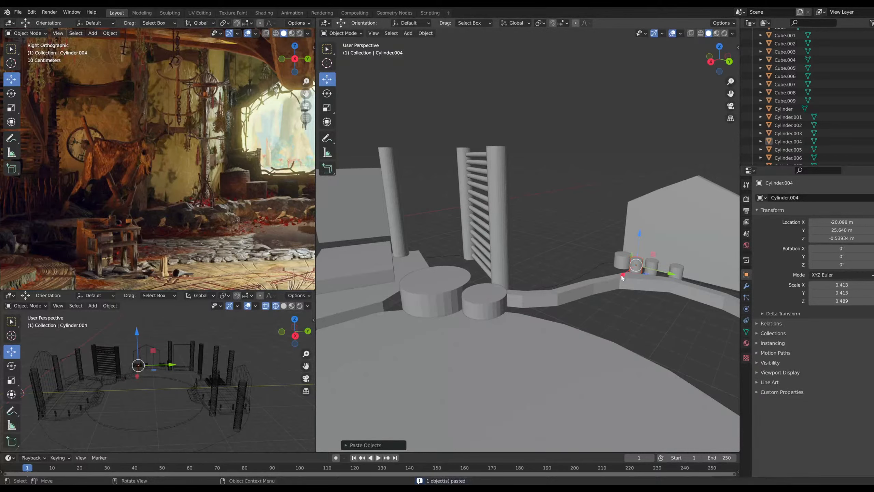
left_click_drag(622, 278, 615, 315)
scroll(609, 305, "up", 5)
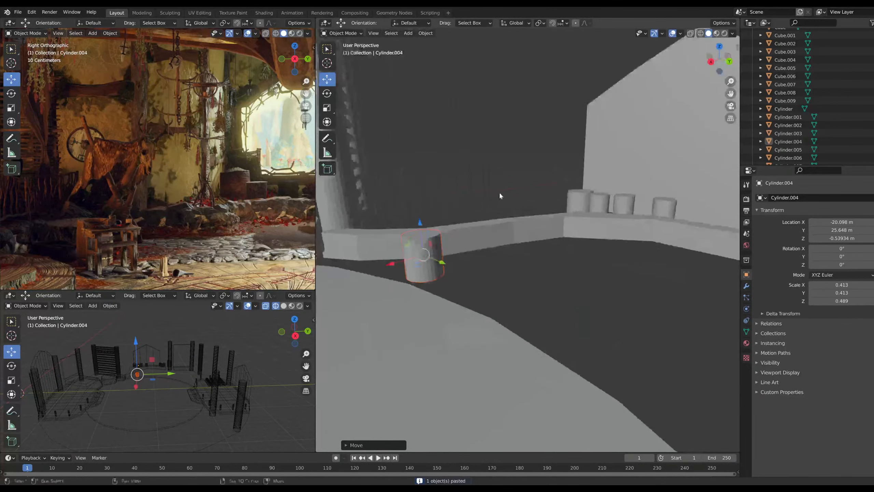
Reshape the copied stump into a tall thin pole by scaling it to 0.079 × 0.079 × 2.168
left_click(327, 108)
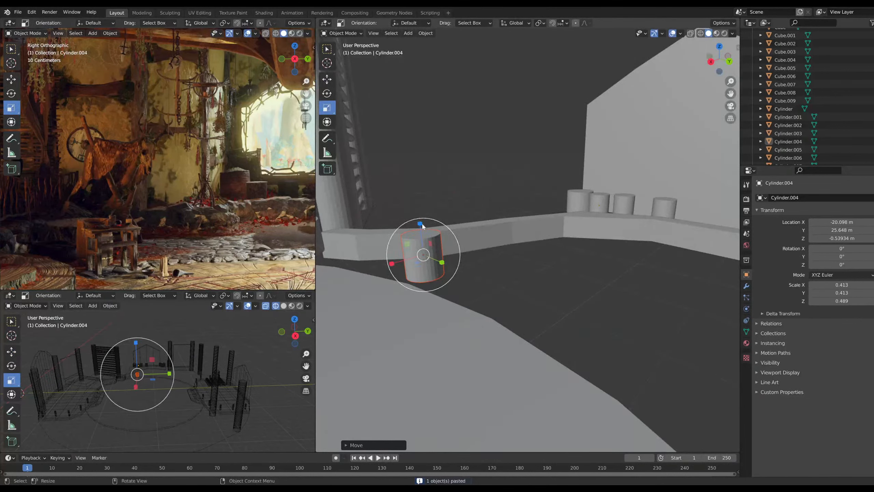
left_click_drag(423, 226, 429, 118)
key("s")
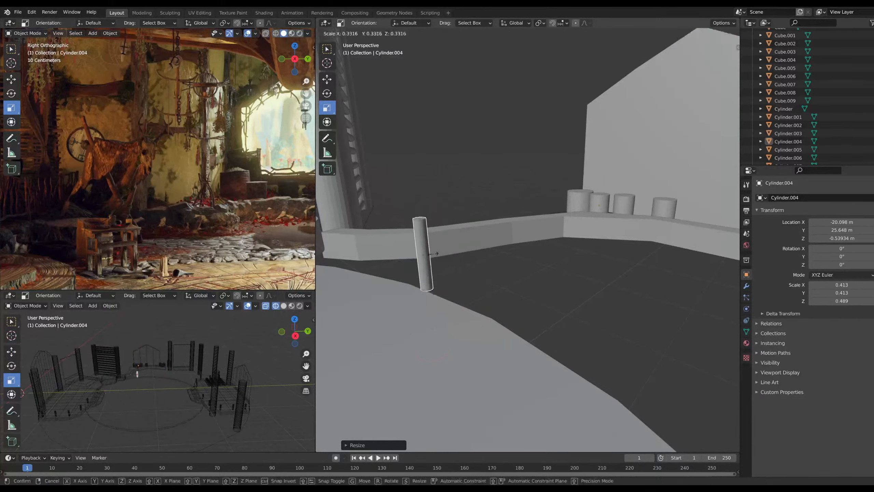
left_click_drag(433, 254, 430, 254)
left_click_drag(419, 222, 394, 112)
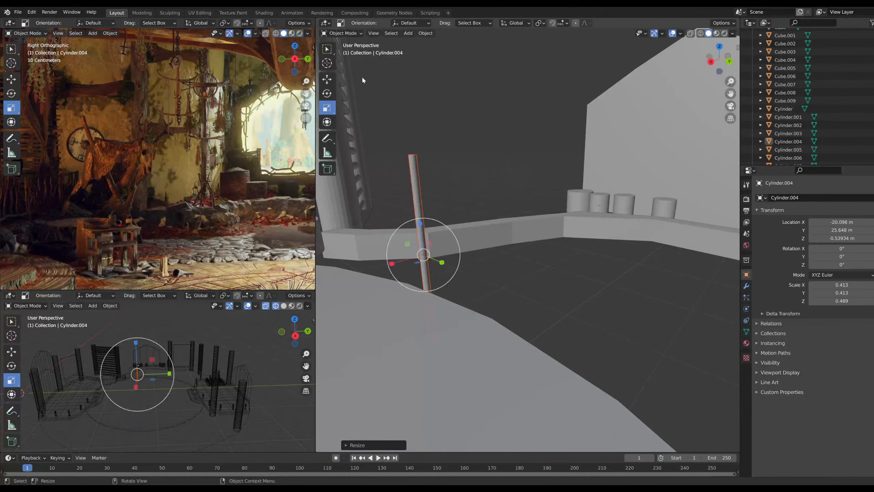
Raise the thin pole in the right side view until its lower end stands at the round floor's level
left_click(711, 63)
left_click(327, 80)
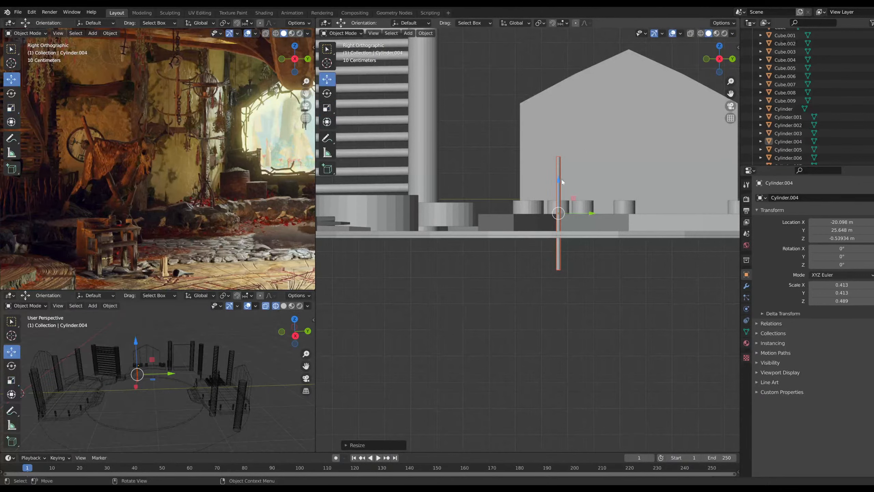
left_click_drag(558, 183, 555, 140)
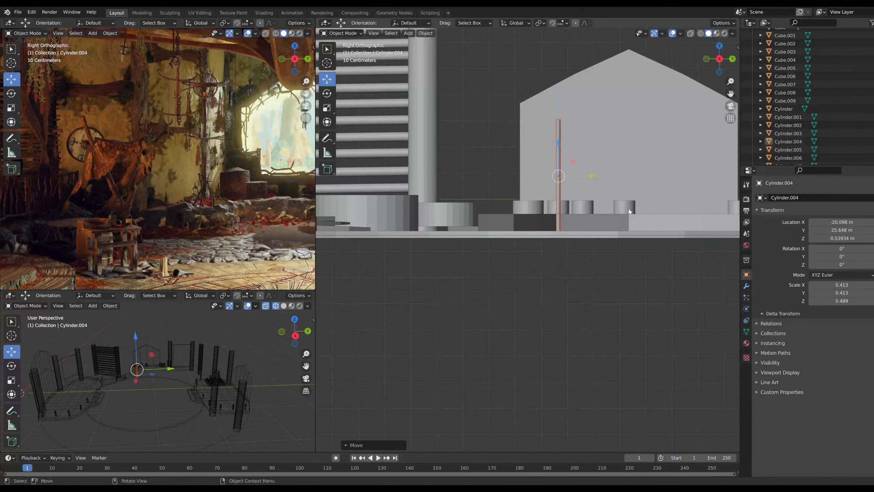
Tilt the thin pole so it leans over sideways beside the curved ledge
middle_click_drag(564, 193, 563, 240)
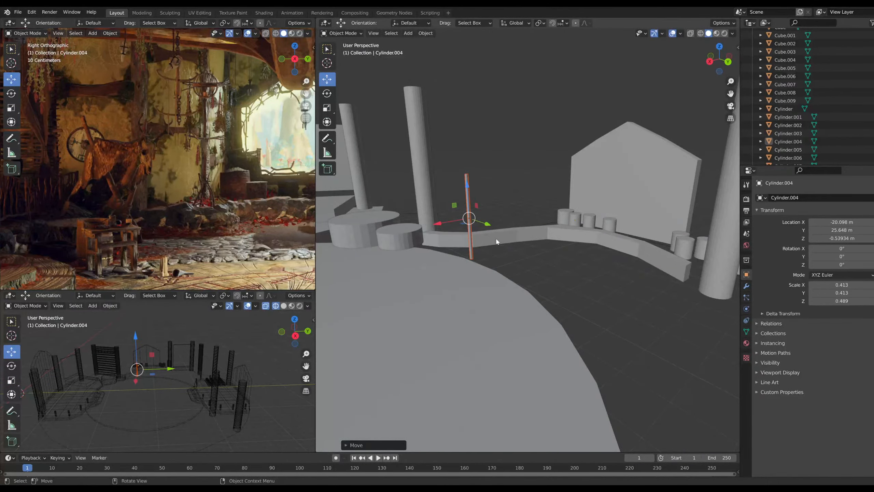
scroll(419, 217, "up", 3)
left_click(327, 93)
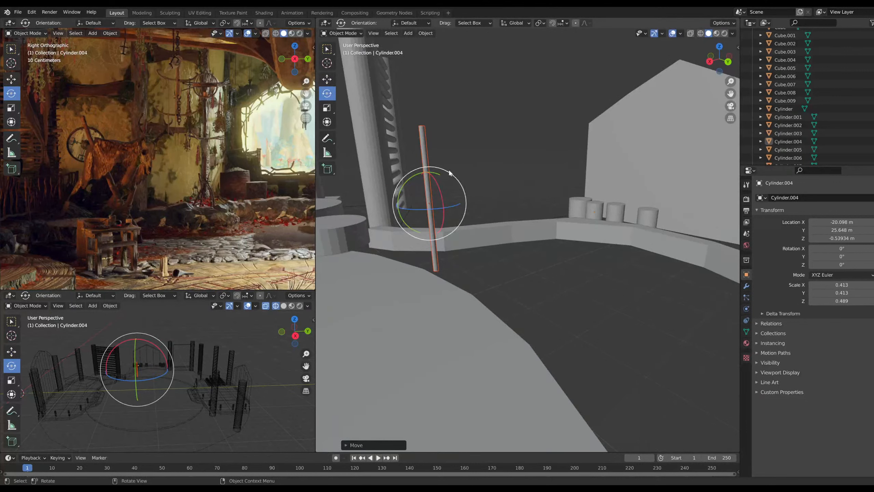
left_click_drag(449, 172, 419, 172)
Duplicate the tilted pole, lean the copy the opposite way and shift it so the two poles cross
key("ctrl+c")
key("ctrl+v")
left_click(326, 79)
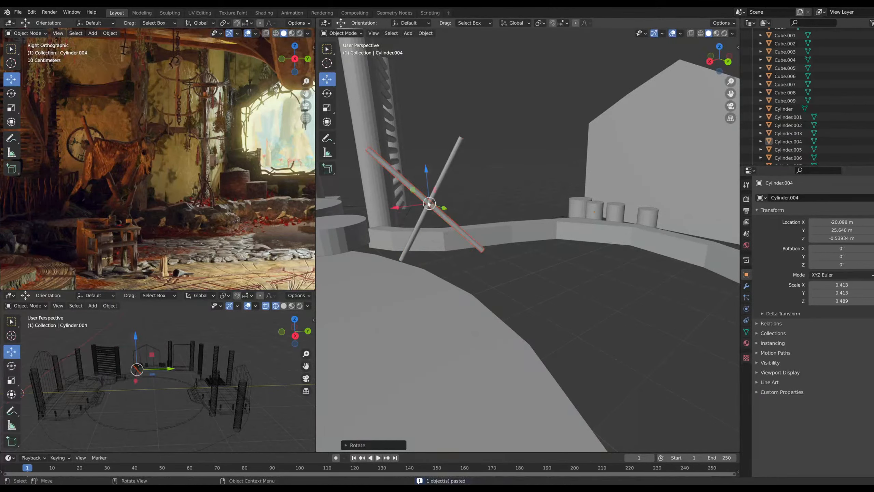
left_click_drag(395, 207, 435, 170)
left_click(395, 199)
left_click(444, 203)
Rotate the second pole to about X -16.1°, Y -19.9°, Z -5.24°
left_click(327, 93)
left_click(444, 171)
left_click(726, 59)
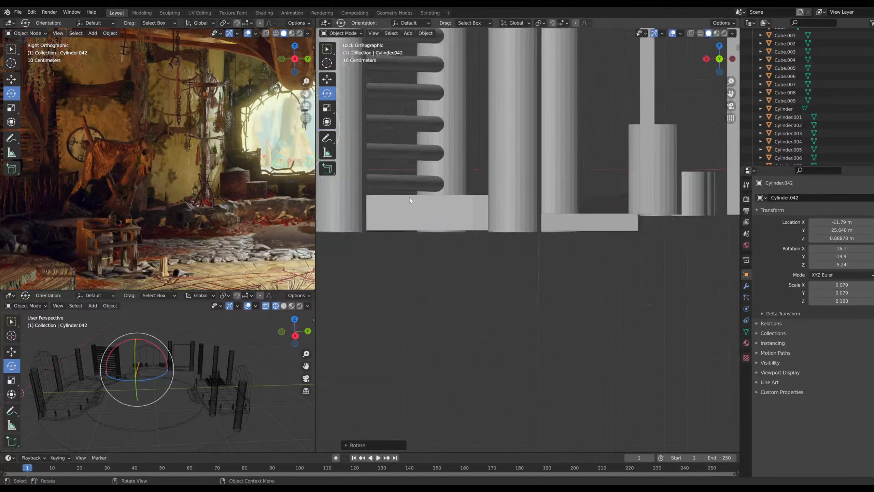
Move the second pole to about Y 26.15 m so it crosses the first one near their lower ends
middle_click_drag(409, 200, 516, 285, "shift")
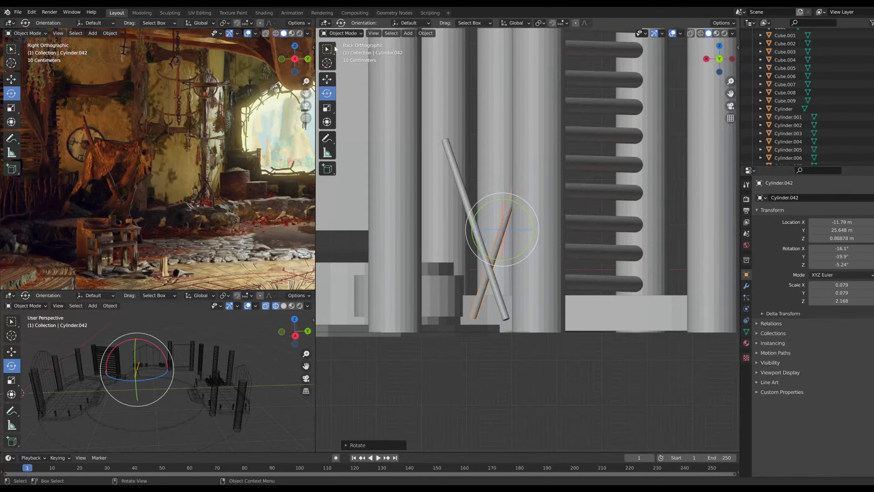
scroll(480, 216, "down", 3)
middle_click_drag(480, 216, 533, 280)
scroll(533, 279, "up", 3)
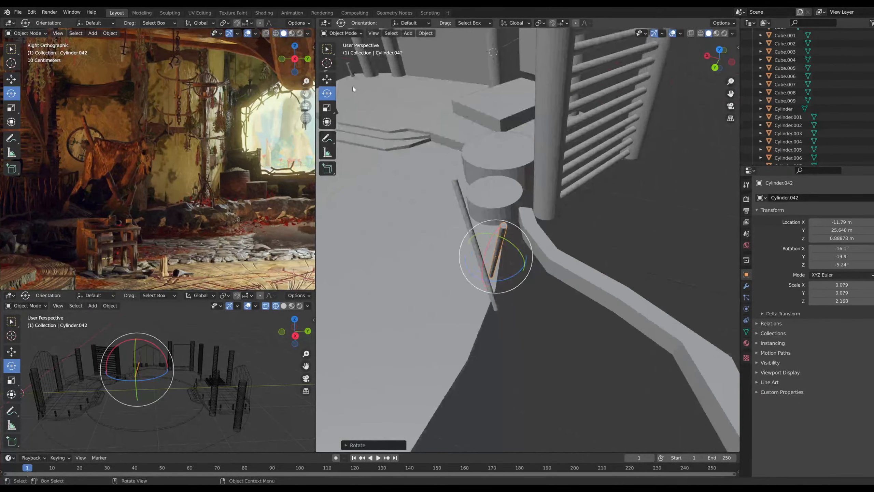
left_click(328, 80)
left_click_drag(482, 281, 468, 289)
middle_click_drag(468, 288, 543, 258)
middle_click_drag(557, 261, 595, 261)
scroll(163, 186, "up", 5)
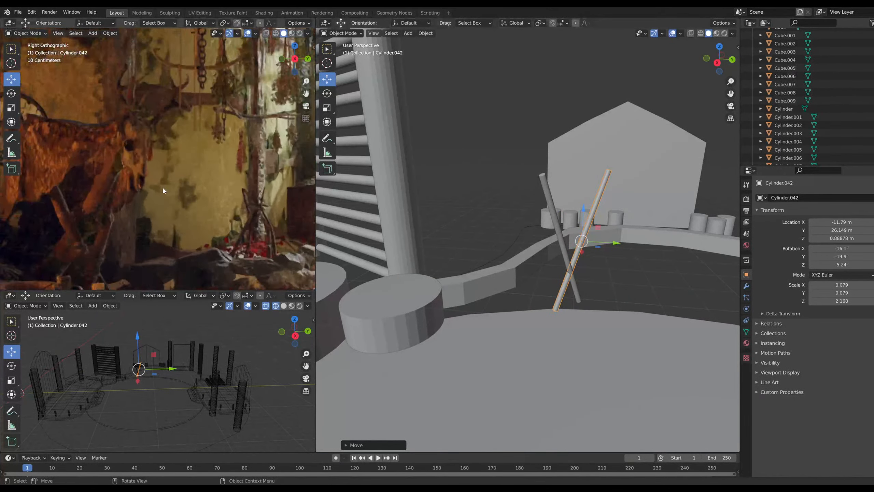
Duplicate the second pole to make a third tripod leg and turn the copy in a different direction
scroll(160, 187, "down", 4)
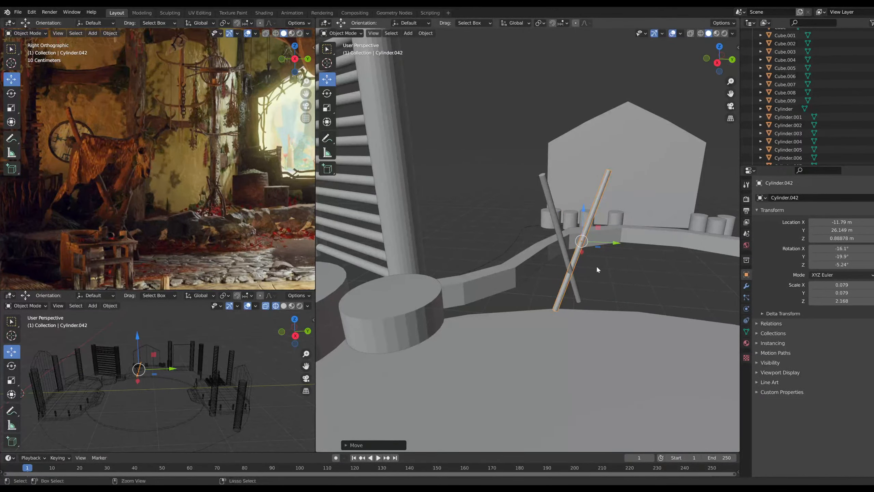
key("ctrl+c")
key("ctrl+v")
left_click(331, 97)
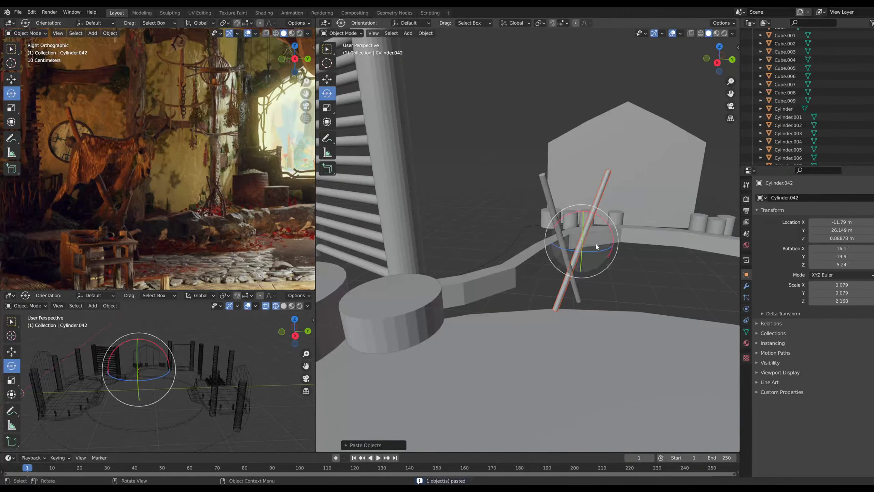
left_click_drag(597, 250, 579, 255)
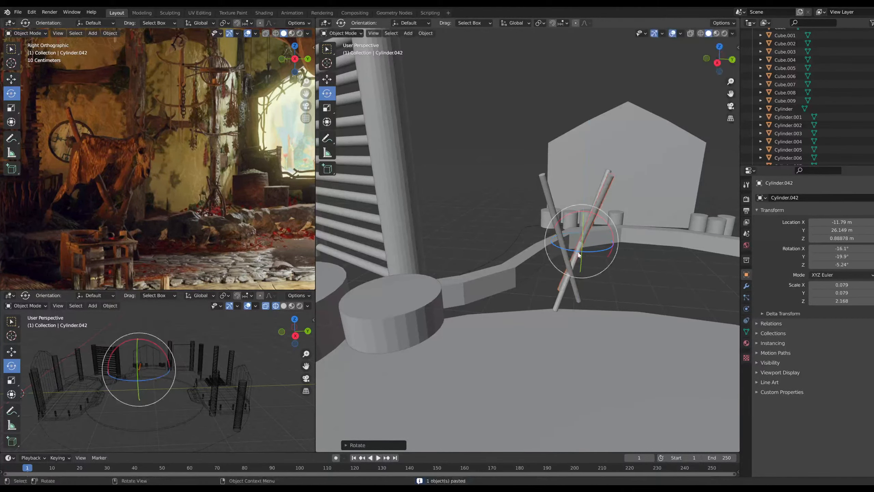
middle_click_drag(578, 255, 500, 217)
left_click_drag(503, 214, 510, 212)
Shift the third pole slightly towards the crossing of the other two poles
left_click(327, 80)
key("g")
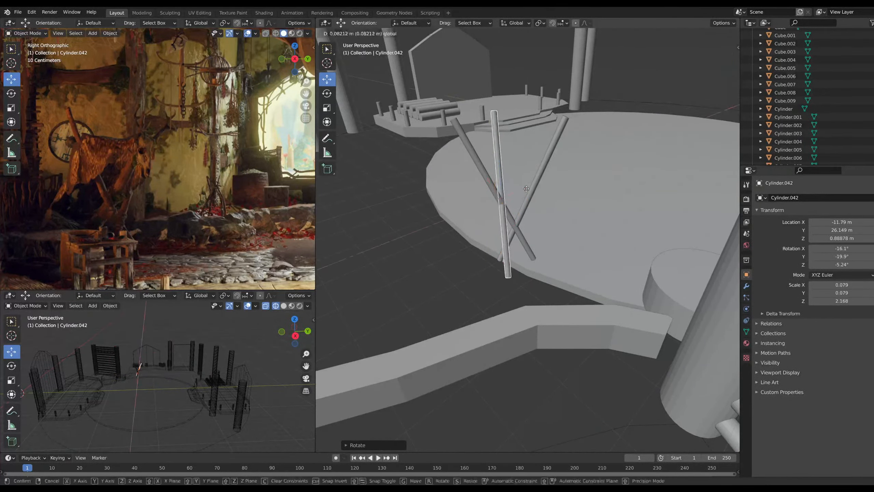
left_click_drag(536, 190, 538, 190)
Rotate the third pole freely in the side view so it leans much lower than the other two
middle_click_drag(522, 203, 605, 221)
scroll(369, 242, "down", 2)
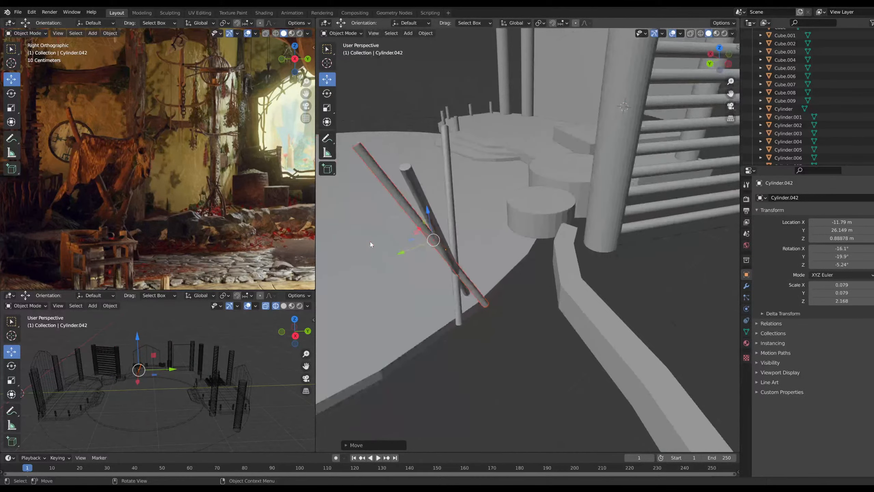
left_click(327, 94)
middle_click_drag(443, 206, 535, 241)
left_click(724, 65)
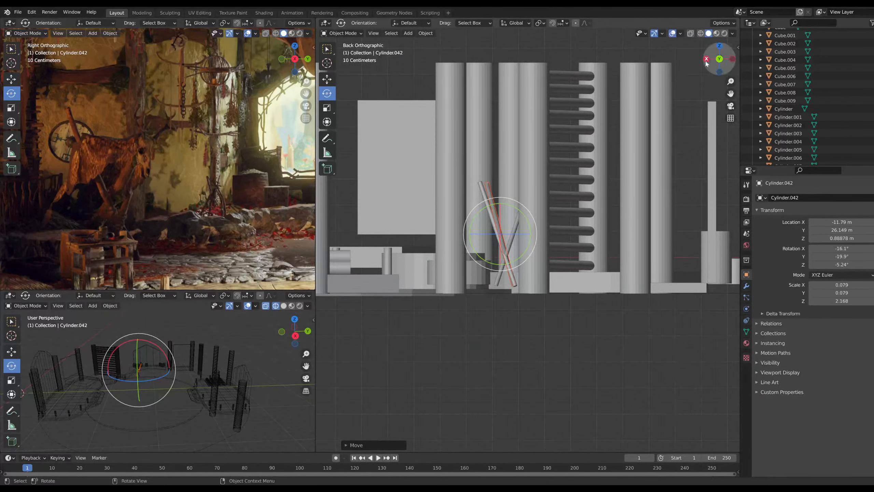
left_click(706, 61)
left_click_drag(573, 212, 553, 276)
scroll(552, 277, "up", 3)
middle_click_drag(553, 278, 605, 288)
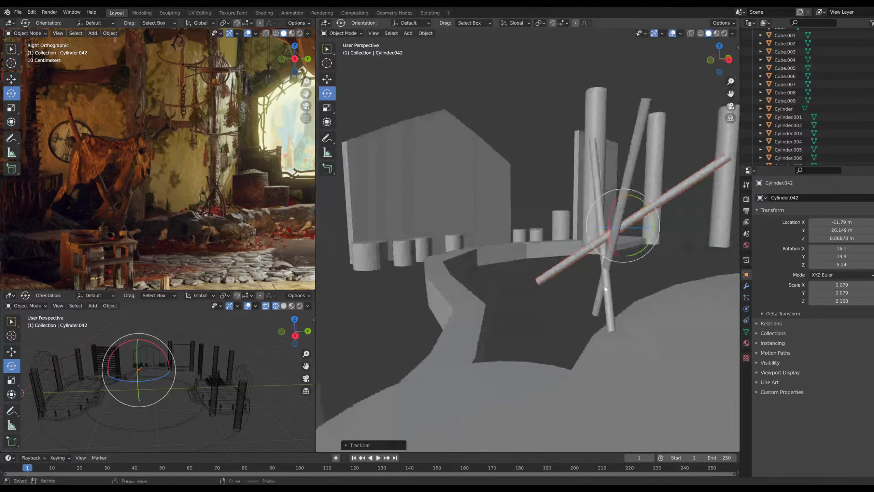
Reposition the third pole against the crossing of the other two, undoing the misplaced sideways move
left_click(334, 80)
left_click_drag(625, 189, 626, 196)
left_click_drag(658, 238, 594, 207)
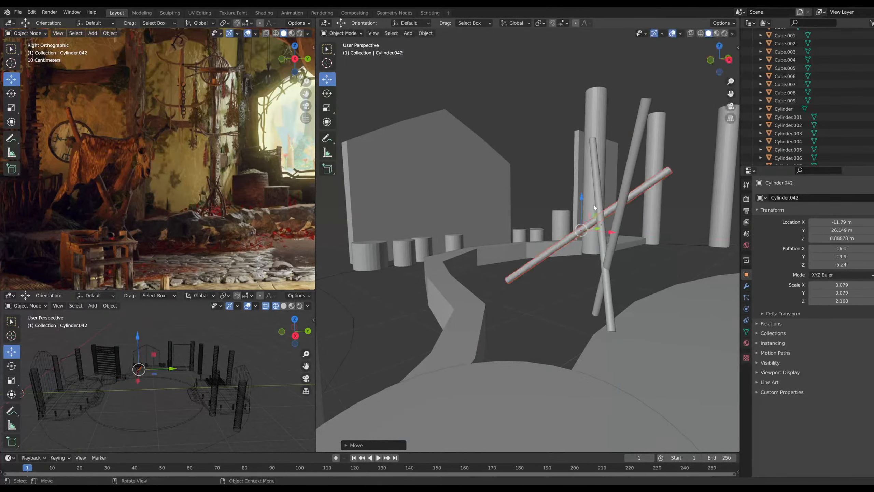
key("ctrl+z")
middle_click_drag(650, 228, 527, 275)
mouse_move(533, 302)
left_mouse_down()
mouse_move(532, 326)
mouse_move(566, 328)
mouse_move(550, 294)
mouse_move(540, 298)
left_mouse_up()
scroll(537, 328, "up", 4)
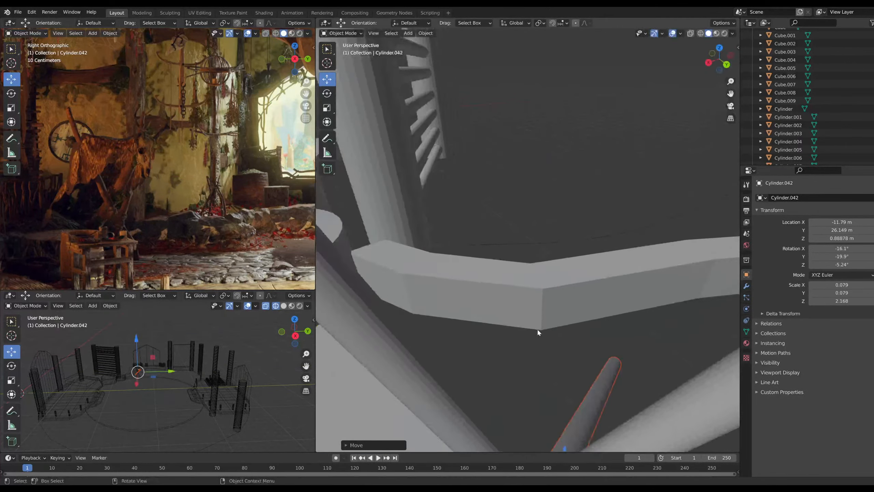
Swing the third pole so its lower end points out between the feet of the other two poles
middle_click_drag(538, 328, 411, 301)
scroll(587, 322, "down", 5)
scroll(587, 103, "down", 3)
scroll(510, 248, "up", 8)
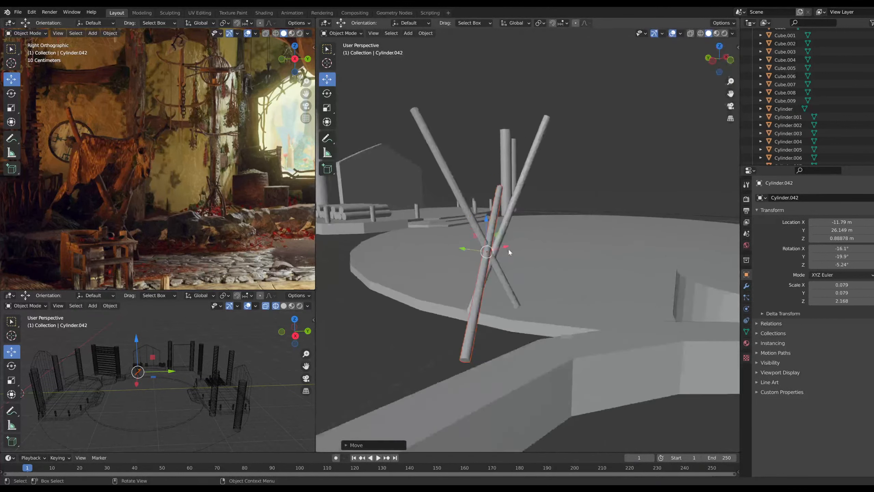
left_click(326, 93)
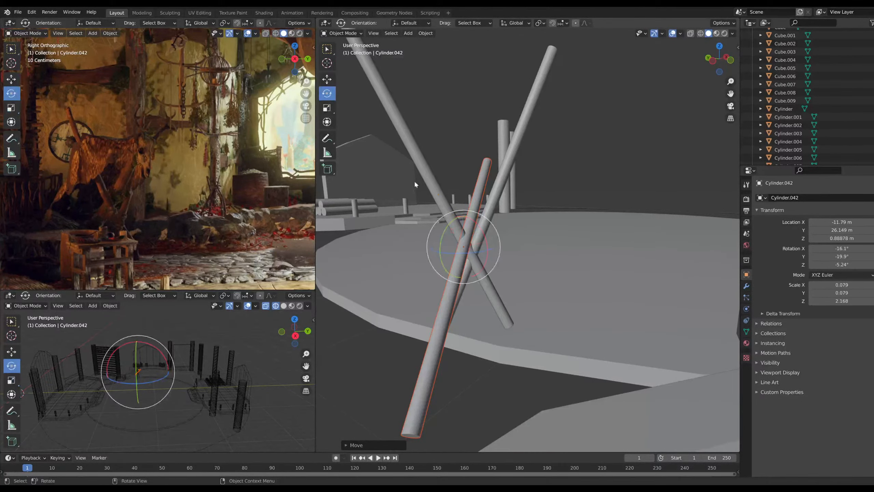
left_click_drag(462, 253, 418, 186)
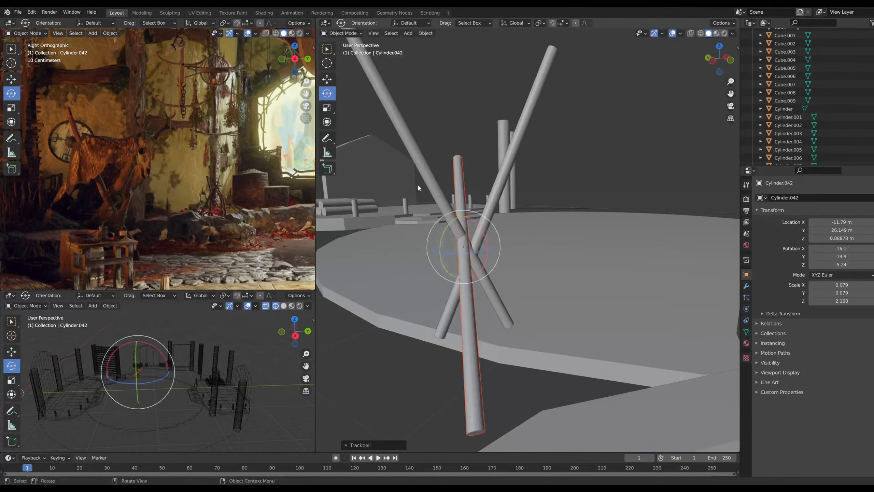
Nudge the third pole sideways and raise it above the point where the other two poles cross
left_click(333, 81)
left_click_drag(485, 237, 488, 248)
middle_click_drag(488, 248, 600, 280)
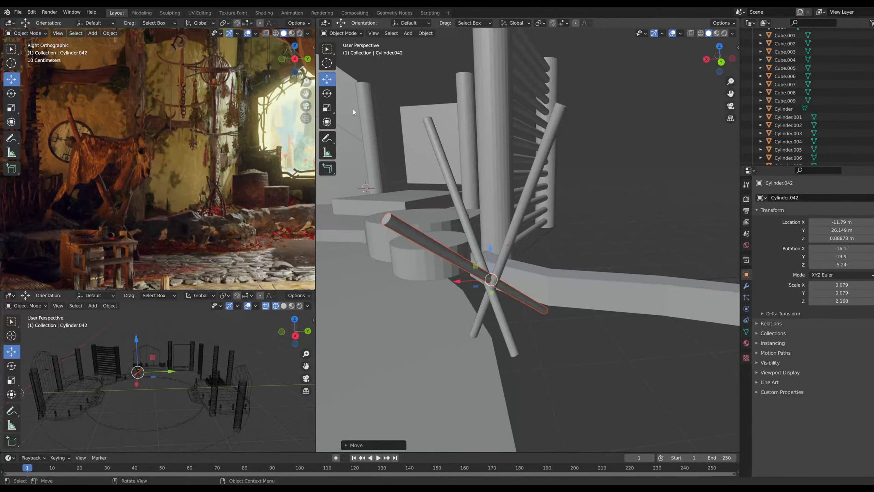
left_click_drag(491, 251, 493, 214)
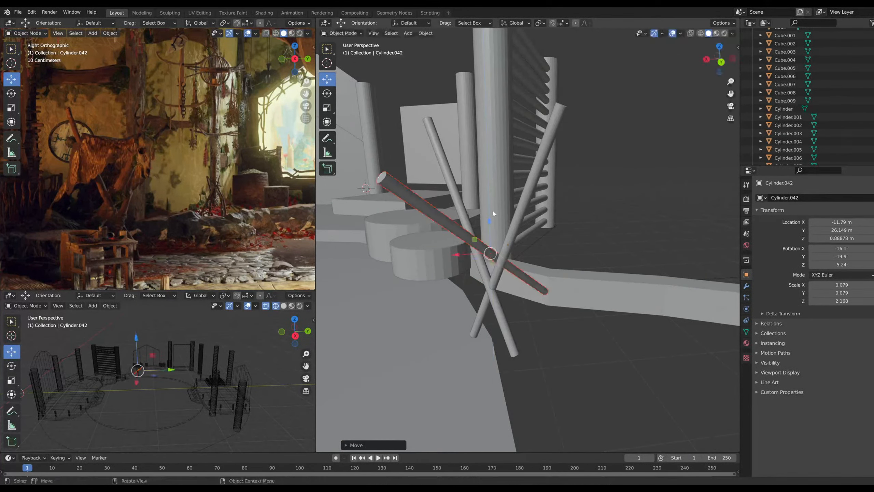
Adjust the third pole's tilt with a free rotation so it forms the tripod's third leg
left_click(327, 93)
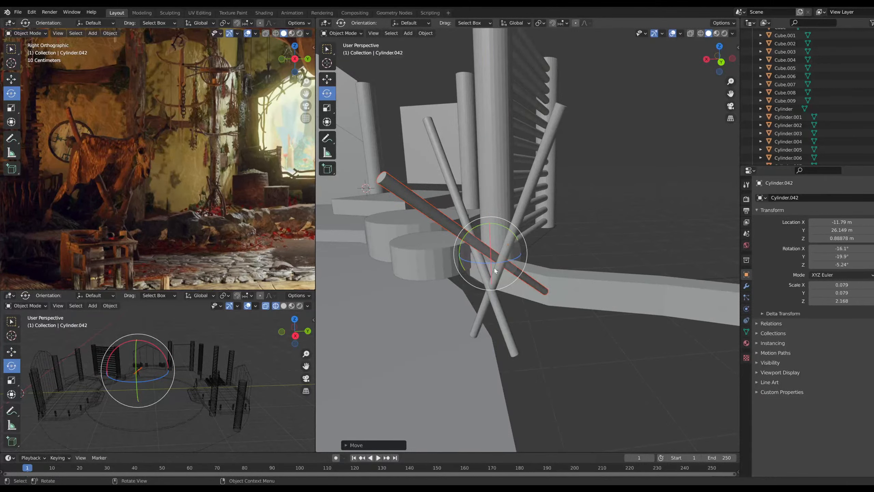
scroll(493, 271, "down", 9)
middle_click_drag(484, 274, 510, 282)
scroll(519, 269, "up", 2)
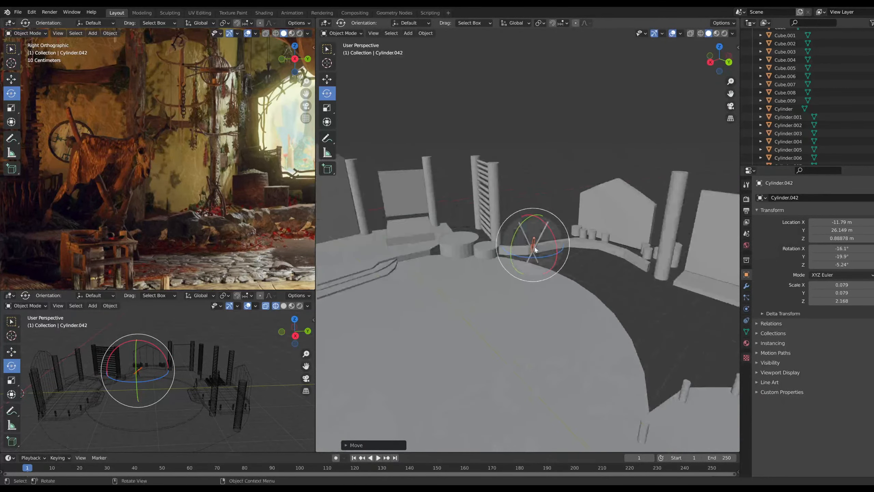
left_click_drag(523, 258, 522, 213)
Fine-tune the third pole's height and sideways position so the three poles meet as a tripod
middle_click_drag(565, 256, 498, 258)
scroll(484, 263, "up", 8)
left_click(326, 79)
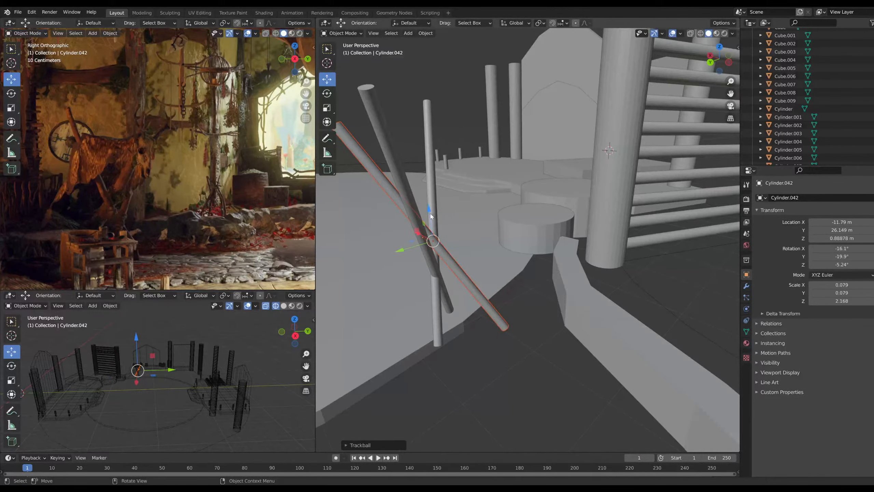
mouse_move(430, 214)
left_mouse_down()
mouse_move(427, 206)
mouse_move(428, 215)
left_mouse_up()
left_click_drag(405, 251, 399, 253)
middle_click_drag(396, 253, 619, 193)
mouse_move(513, 212)
left_mouse_down()
mouse_move(498, 186)
mouse_move(513, 217)
left_mouse_up()
Deselect the third pole and review the tripod within the whole blockout
middle_click_drag(467, 249, 601, 257)
left_click(579, 224)
scroll(580, 223, "down", 6)
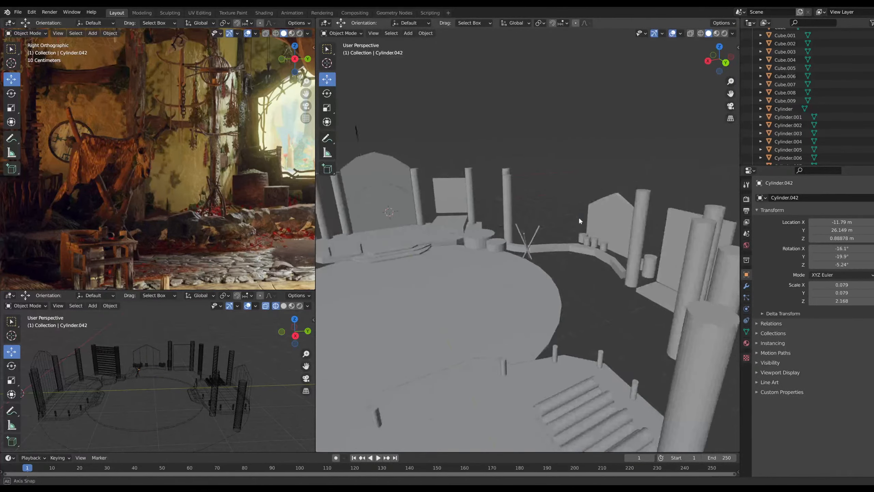
Join the three tripod poles into one object and shift it along Y to about 25.51 m, toward the stumps
mouse_move(580, 219)
middle_mouse_down()
mouse_move(663, 215)
mouse_move(580, 235)
middle_mouse_up()
scroll(540, 270, "up", 5)
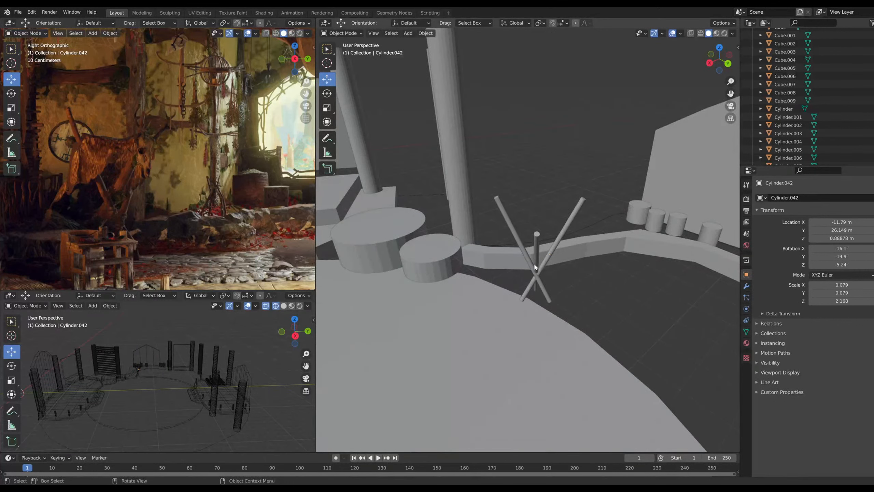
left_click(543, 263)
middle_click_drag(523, 254, 580, 254)
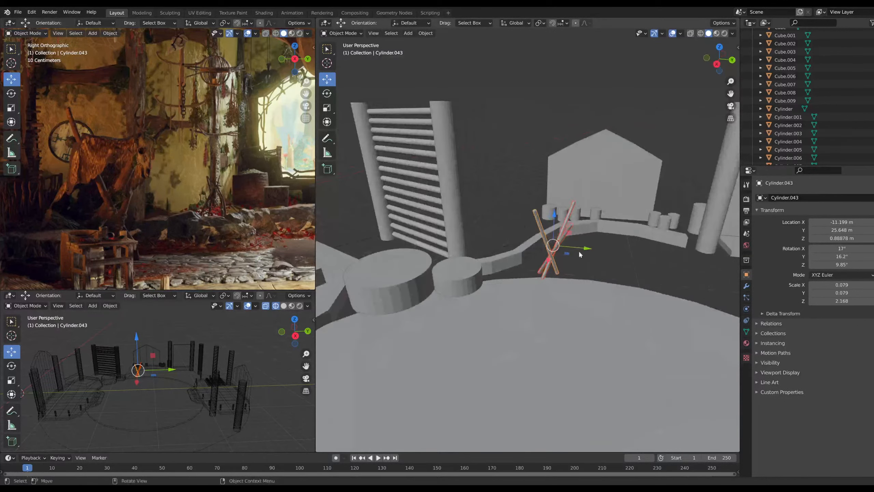
left_click(574, 254)
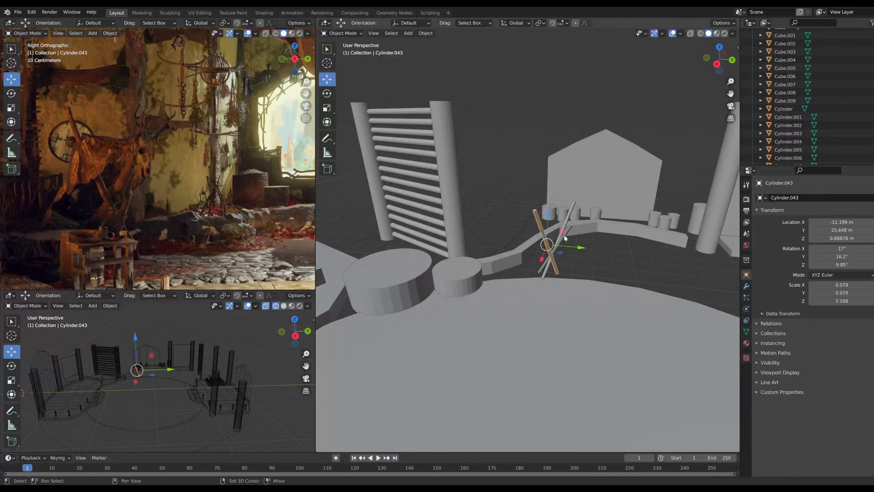
left_click(565, 236, "shift")
left_click(568, 215, "shift")
right_click(568, 215)
left_click(551, 215)
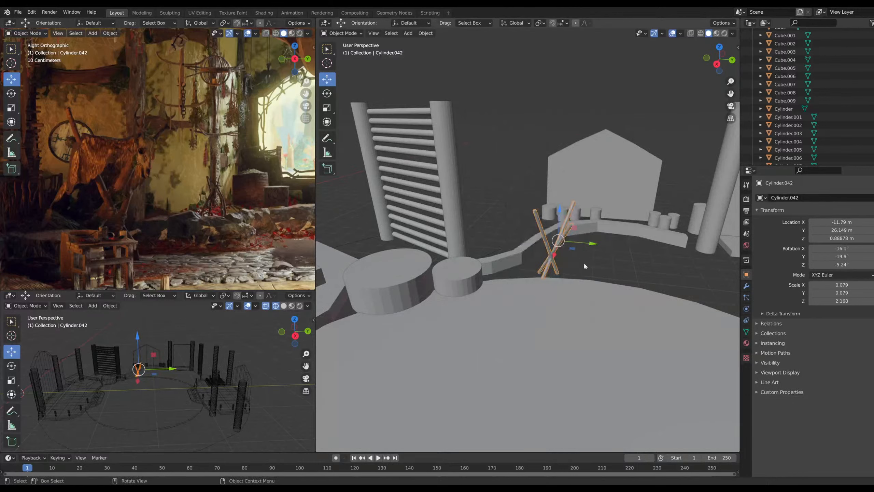
scroll(584, 265, "up", 4)
left_click_drag(626, 244, 595, 242)
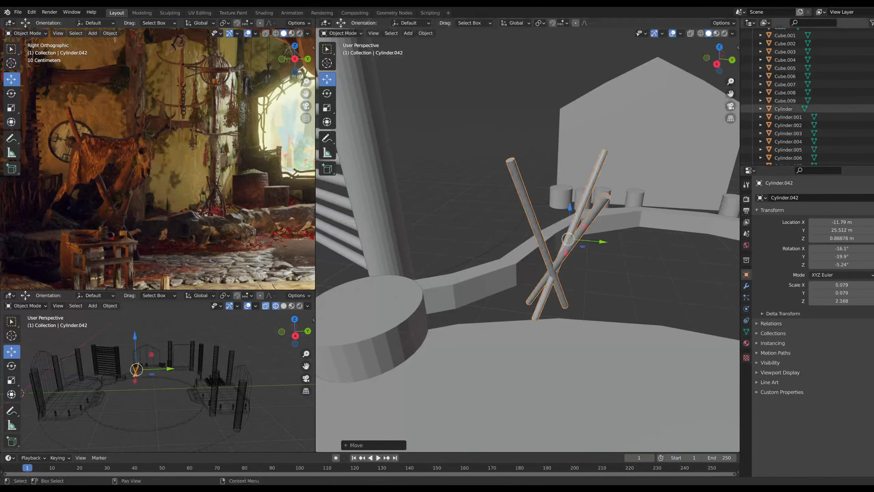
Rename the joined tripod object as "deer head mount"
scroll(685, 165, "down", 2)
scroll(825, 100, "down", 7)
scroll(819, 97, "down", 6)
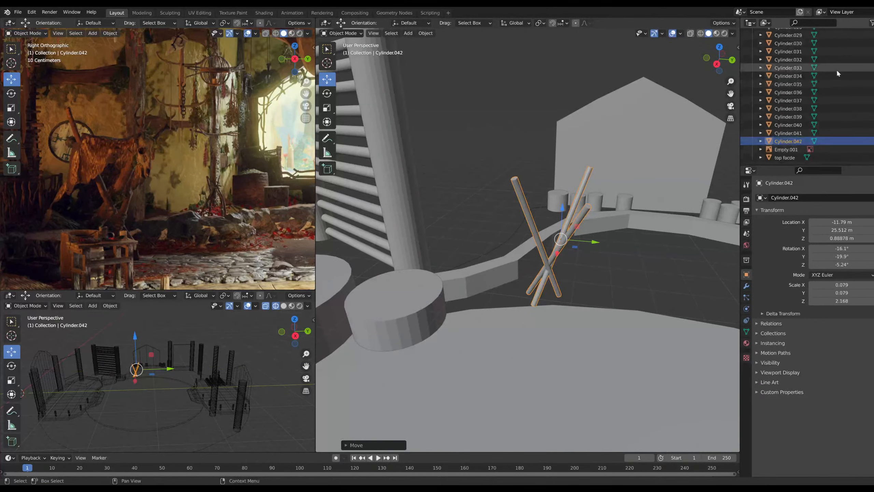
double_click(792, 141)
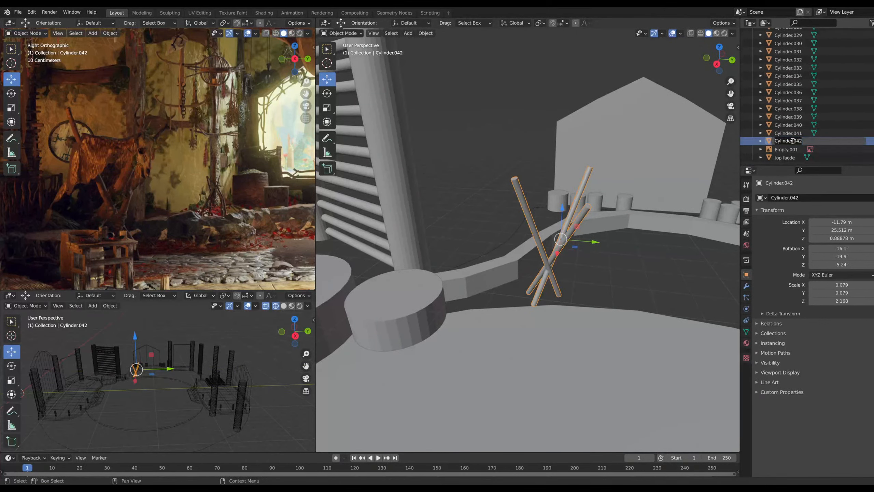
type("deer head mount")
key("Return")
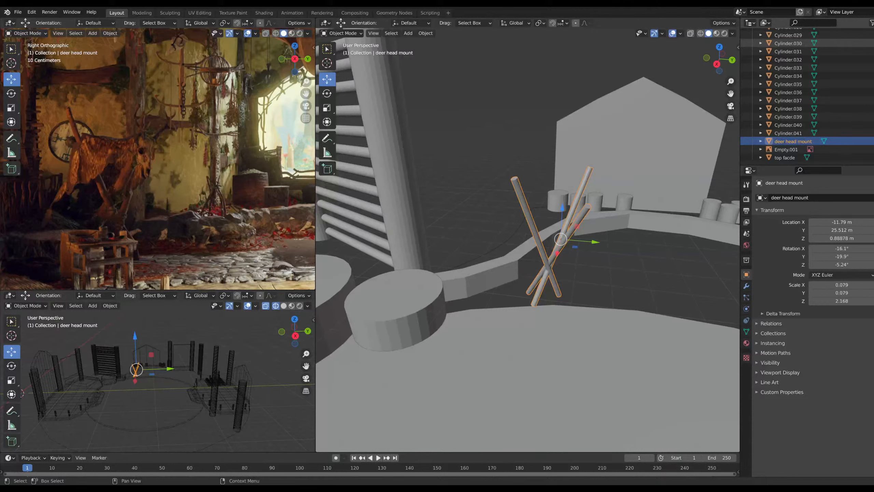
Deselect the tripod and add a cone mesh to the scene
scroll(513, 311, "down", 6)
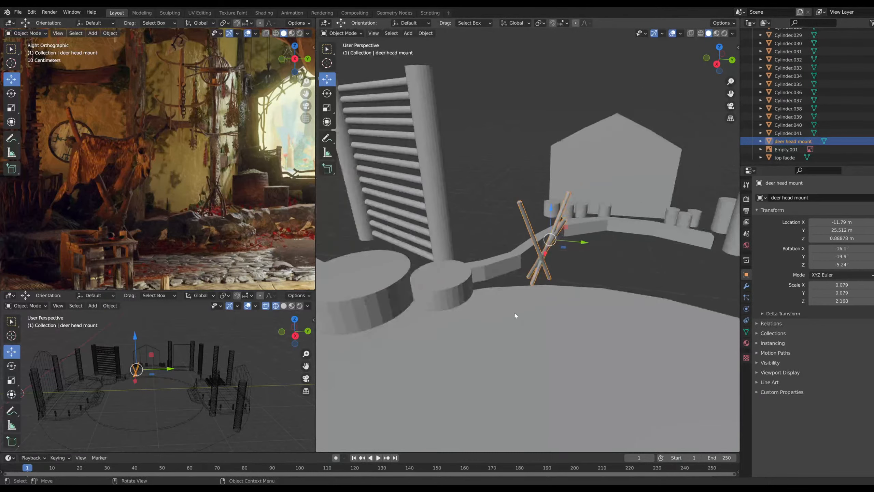
middle_click_drag(548, 262, 472, 266)
left_click(524, 270)
scroll(446, 306, "down", 4)
middle_click_drag(475, 296, 625, 222)
scroll(540, 293, "up", 8)
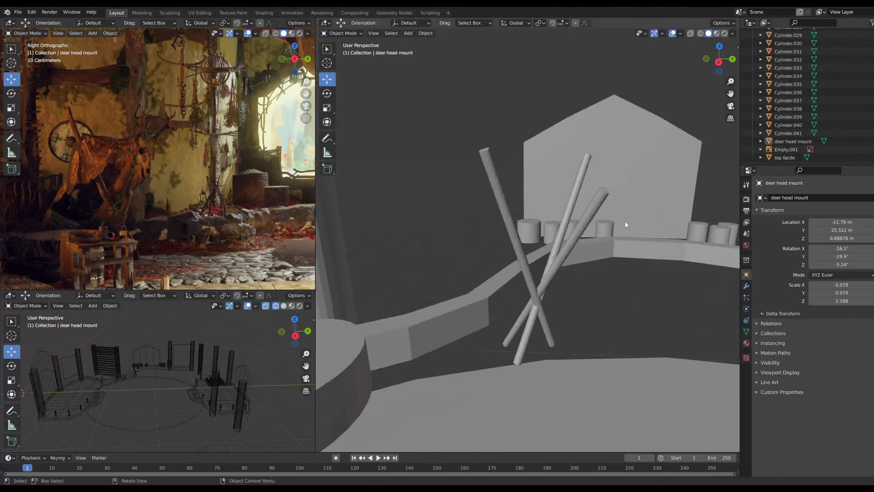
scroll(430, 131, "down", 6)
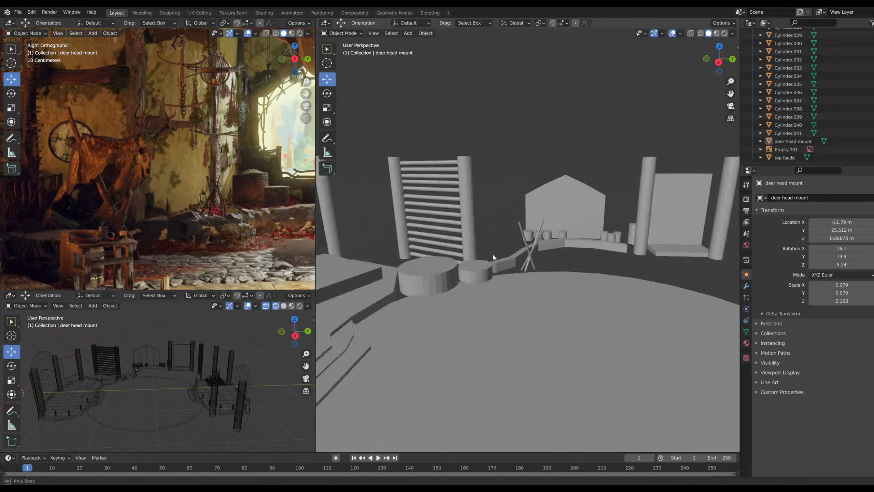
key("shift+a")
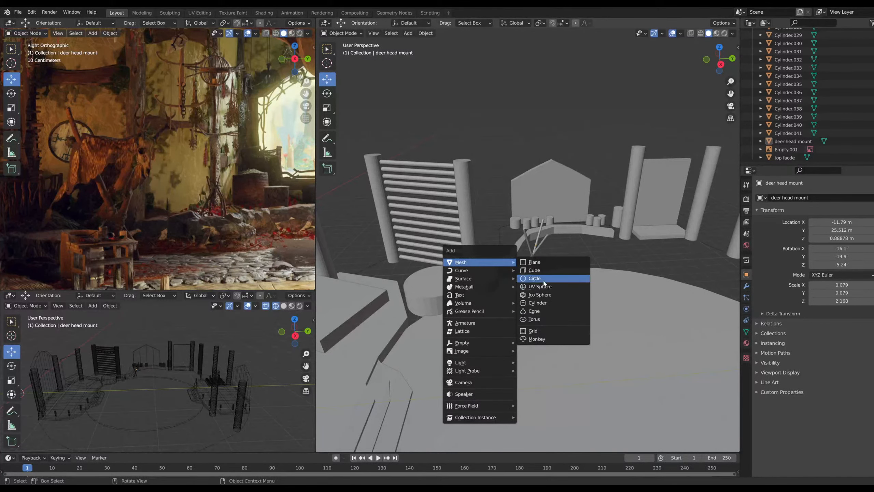
left_click(536, 311)
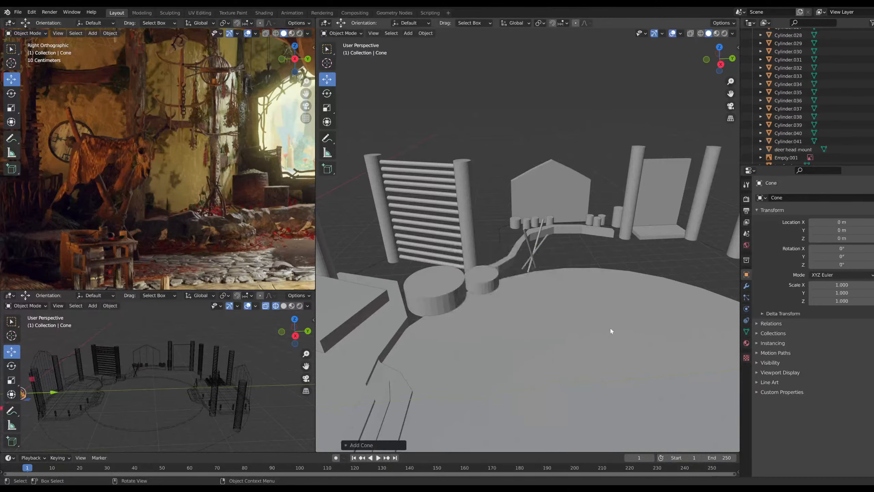
Move the cone across the floor to about X -11.76 m, Y 29.06 m, beside the tripod
middle_click_drag(609, 327, 449, 287)
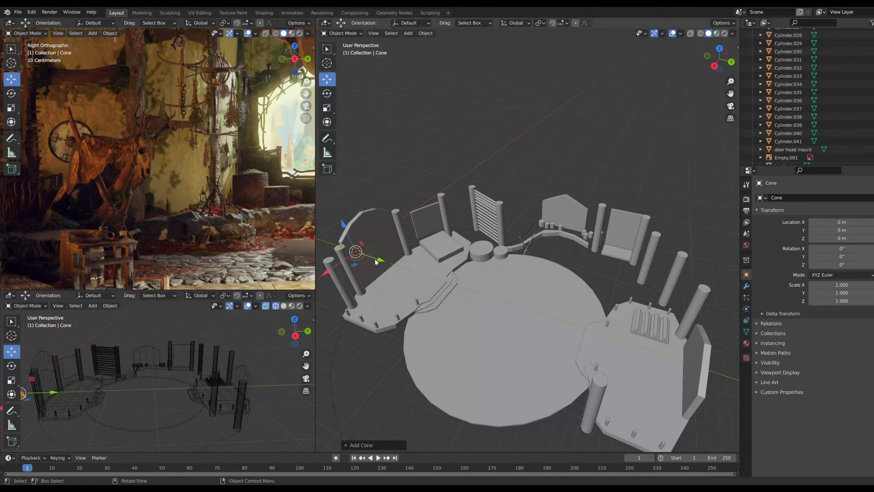
left_click_drag(376, 261, 521, 315)
scroll(522, 316, "up", 4)
middle_click_drag(531, 327, 481, 266, "shift")
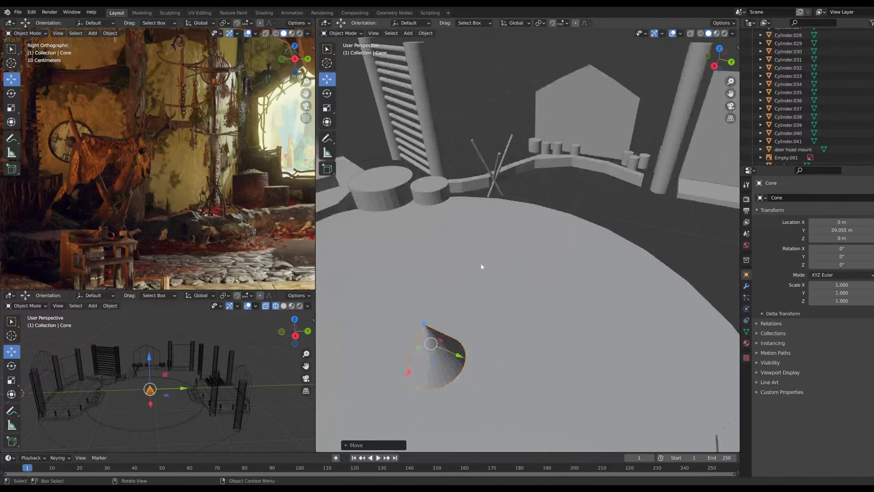
left_click_drag(408, 365, 565, 193)
scroll(567, 192, "up", 2)
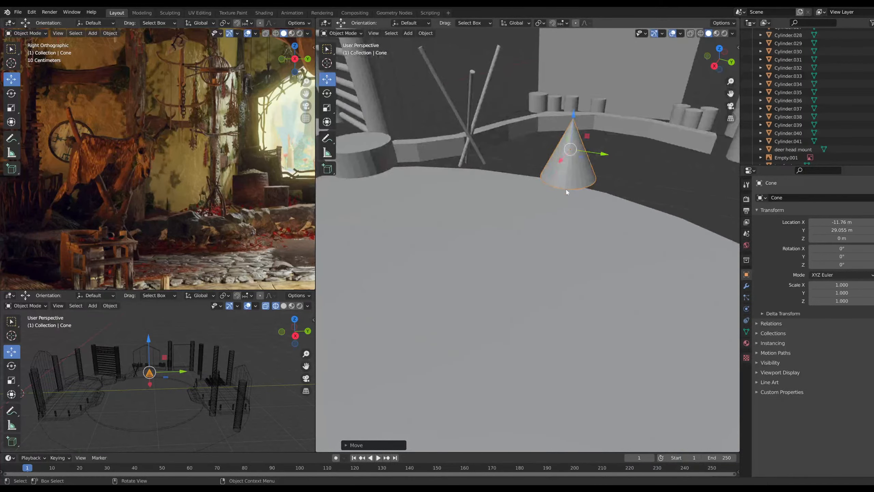
Shrink and narrow the cone to scale about 0.525 × 0.525 × 0.95 and tip it over with a free rotation
left_click(327, 107)
left_click_drag(606, 151, 569, 89)
left_click(332, 91)
left_click_drag(588, 119, 609, 239)
Raise the cone above the tripod, placing it at about X -10.23, Y 26.54, Z 2.48 m
middle_click_drag(449, 90, 393, 52)
left_click(327, 80)
left_click_drag(593, 133, 532, 86)
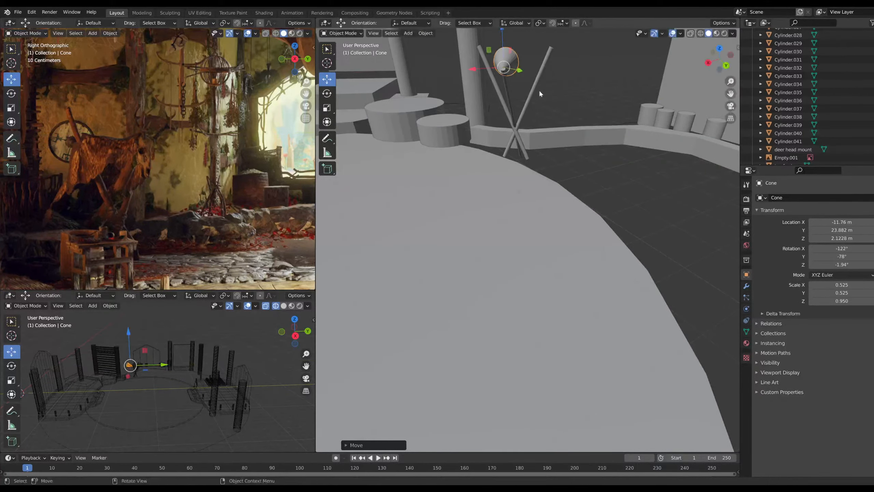
scroll(539, 89, "up", 6)
scroll(551, 73, "down", 6)
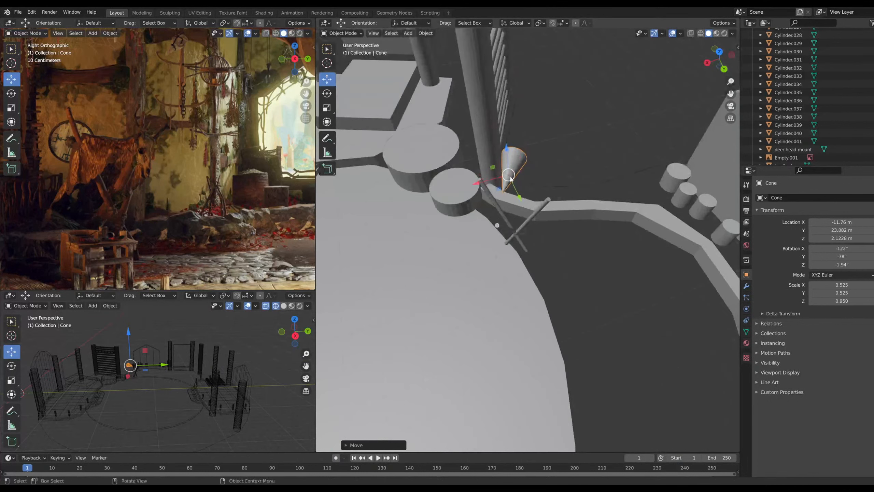
left_click_drag(492, 180, 510, 244)
left_click_drag(501, 199, 499, 193)
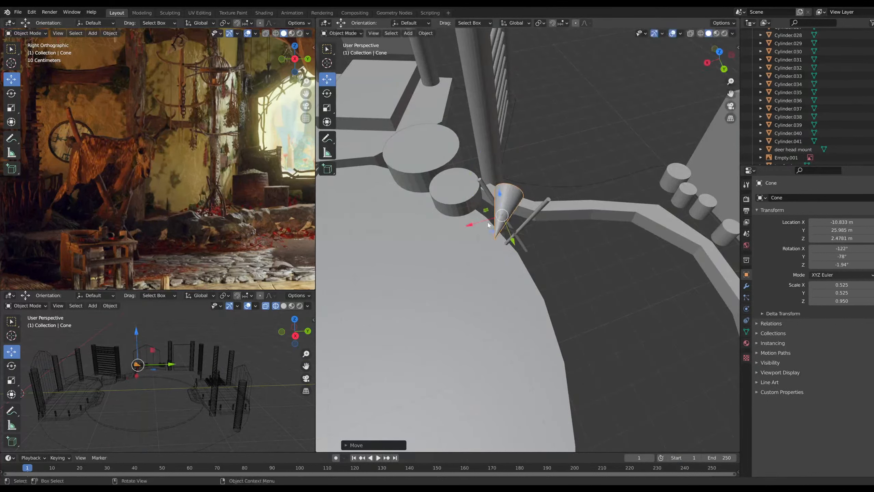
left_click_drag(471, 225, 500, 260)
Lower the cone to Z about 1.92 m and rotate it to -205°, -38°, 74.7° so its tip points obliquely downward
mouse_move(538, 254)
middle_mouse_down()
mouse_move(469, 190)
mouse_move(548, 263)
middle_mouse_up()
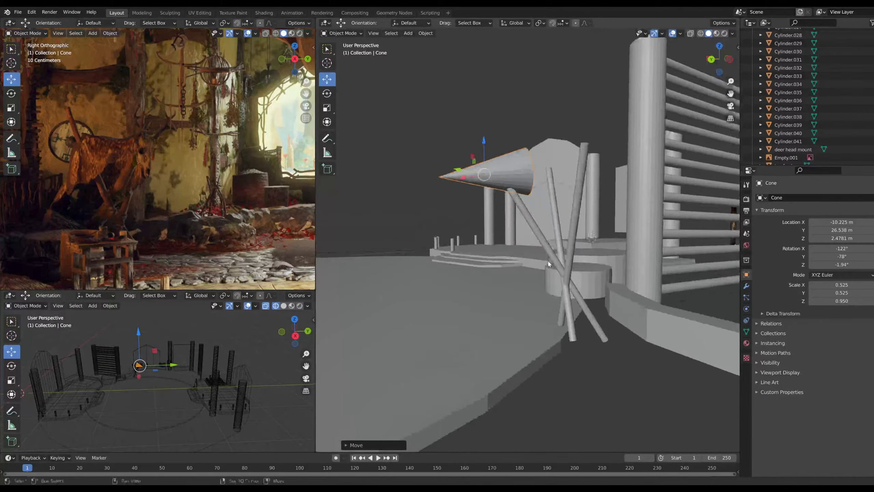
left_click_drag(485, 145, 506, 173)
left_click(327, 93)
left_click(326, 79)
middle_click_drag(506, 173, 653, 241)
Scale the cone down to about 0.37 × 0.44 × 0.73 and seat it on the tripod at about X -10.37, Y 26.44, Z 2.15 m
left_click(327, 107)
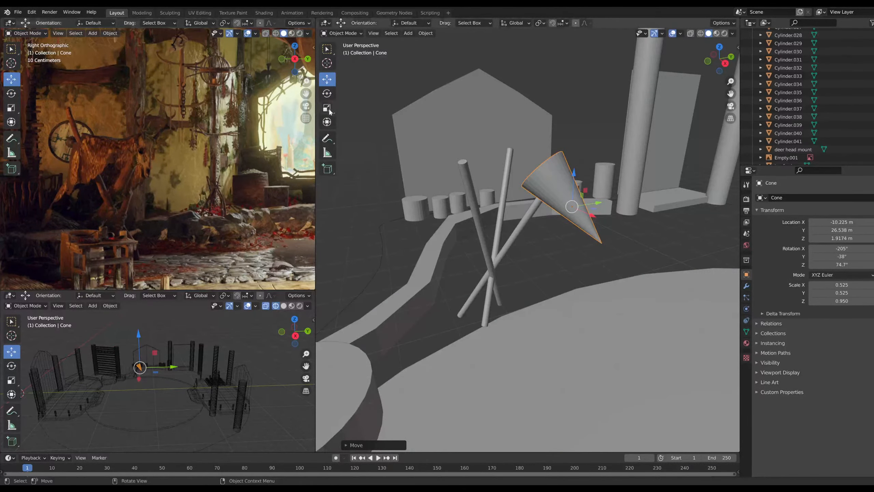
left_click_drag(593, 193, 588, 191)
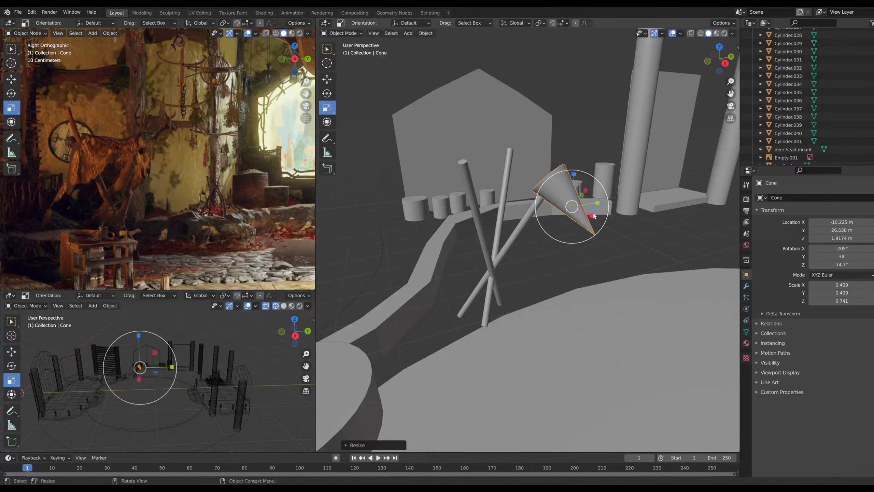
left_click(326, 80)
left_click_drag(576, 170, 583, 197)
middle_click_drag(582, 197, 521, 235)
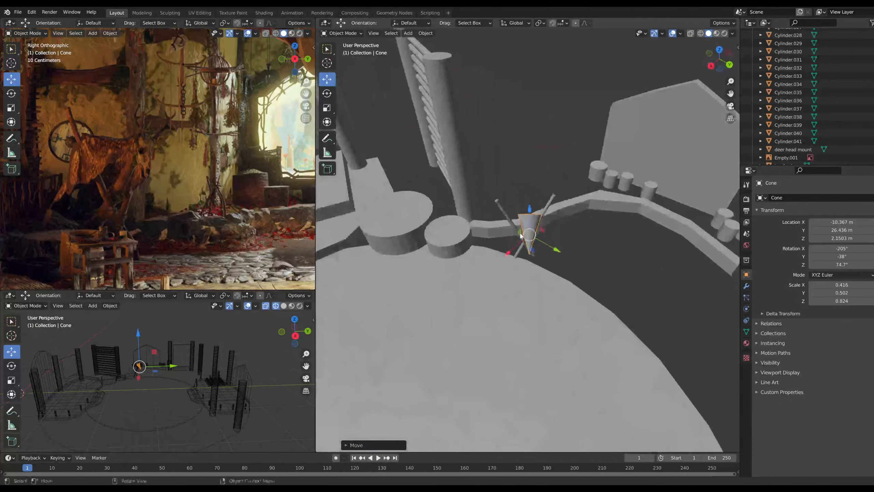
left_click(326, 108)
left_click_drag(549, 229, 545, 230)
middle_click_drag(585, 269, 637, 246)
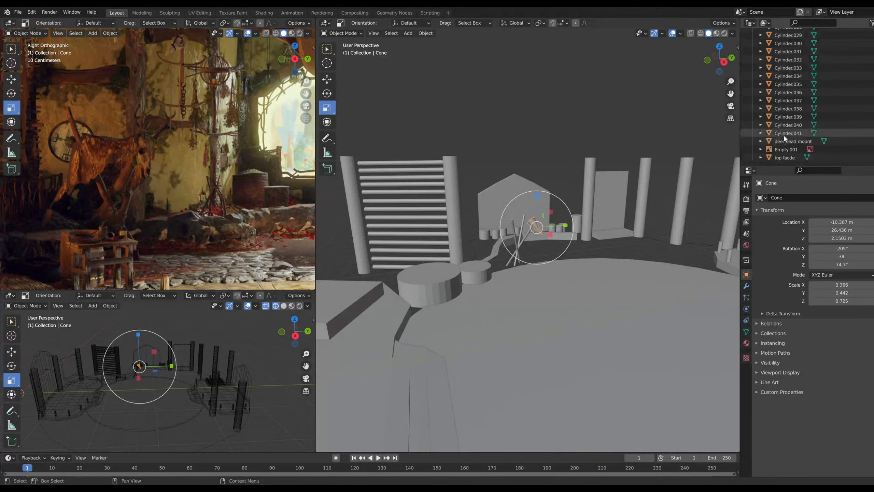
Rename the cone as "deer head" and deselect it
scroll(791, 152, "up", 5)
scroll(790, 152, "up", 12)
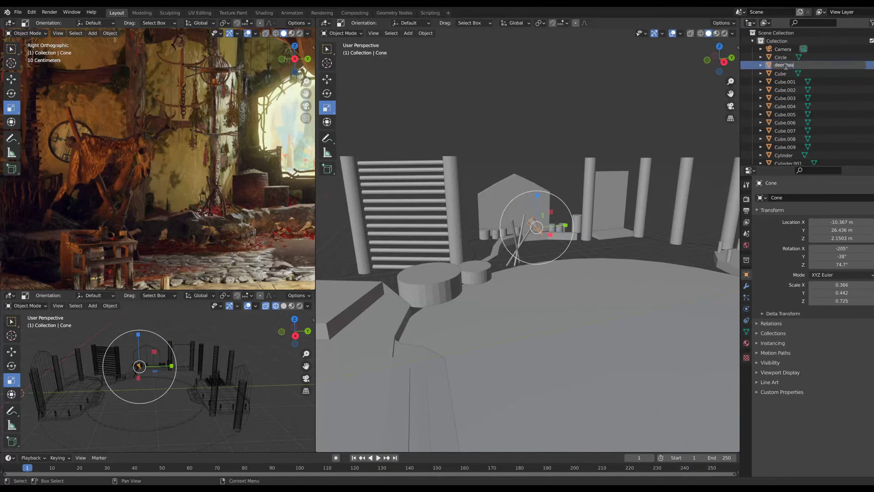
type("d")
key("Return")
left_click(566, 110)
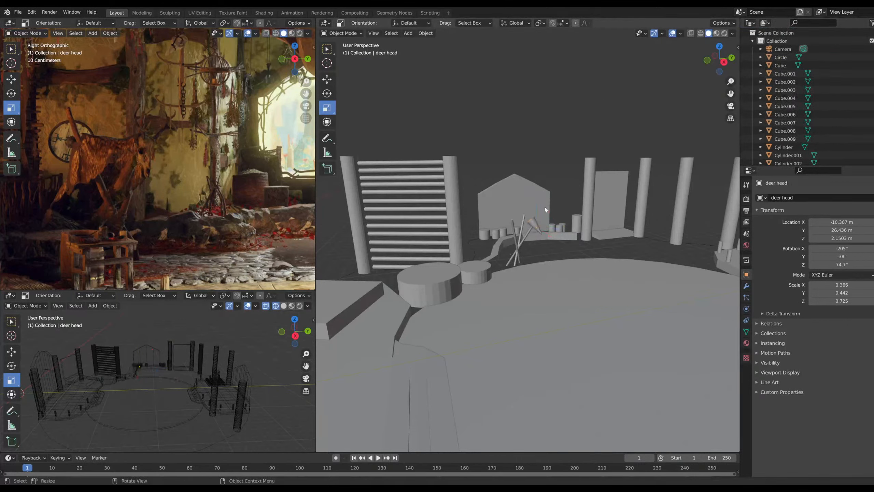
Select the smaller stump and restore the reference viewport to the right orthographic view to study the wooden workbench
scroll(547, 279, "down", 5)
middle_click_drag(548, 279, 510, 234)
scroll(537, 245, "up", 6)
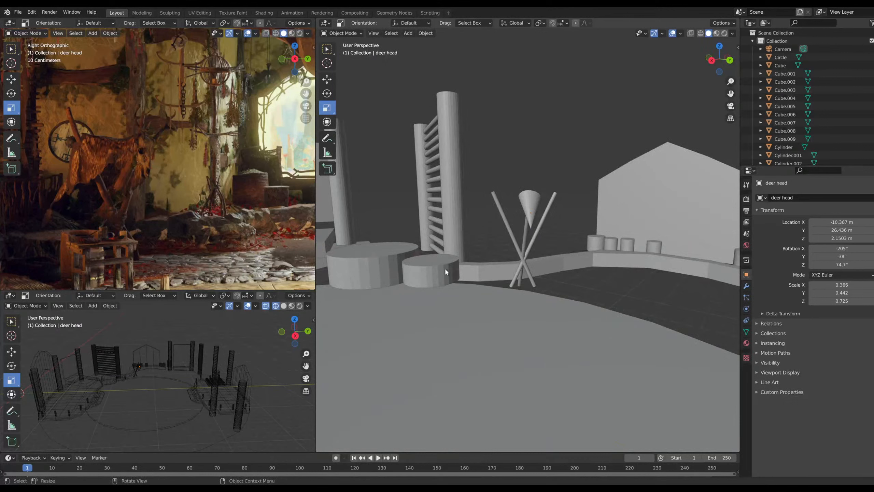
left_click(445, 270)
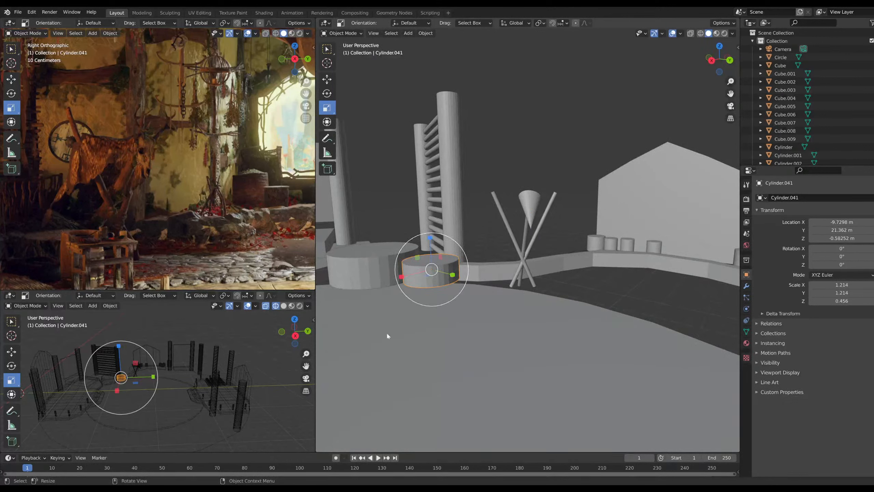
scroll(148, 269, "down", 1)
middle_click_drag(149, 271, 161, 264)
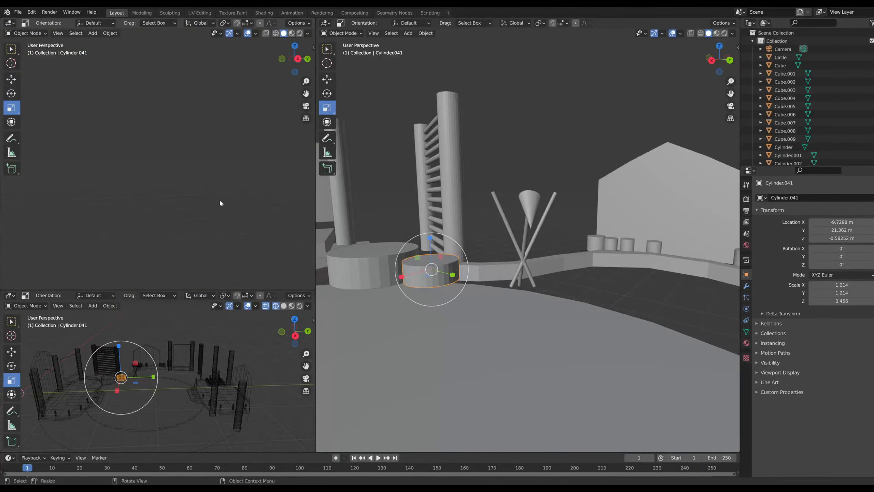
left_click(298, 61)
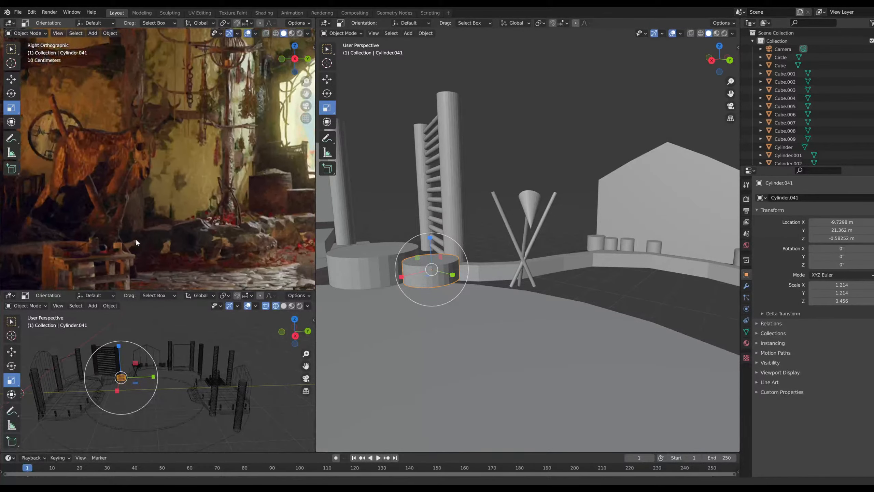
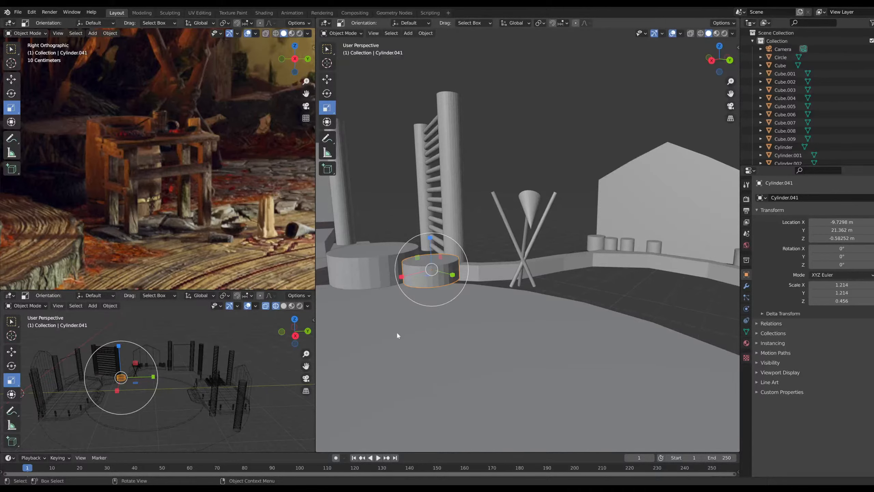
Lower the smaller stump to Z about -0.82 m so it sits on the floor
middle_click_drag(413, 320, 536, 285)
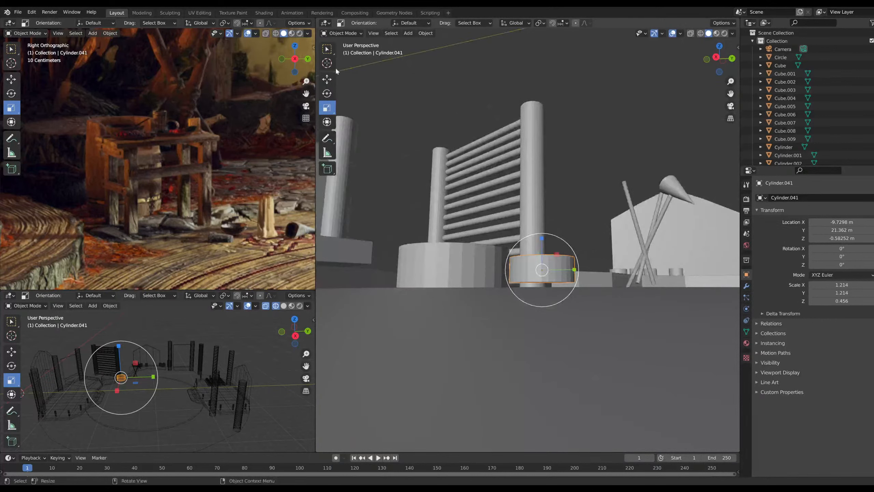
left_click(327, 79)
left_click_drag(541, 241, 542, 248)
left_click(546, 257)
middle_click_drag(546, 258, 527, 289)
scroll(513, 293, "up", 2)
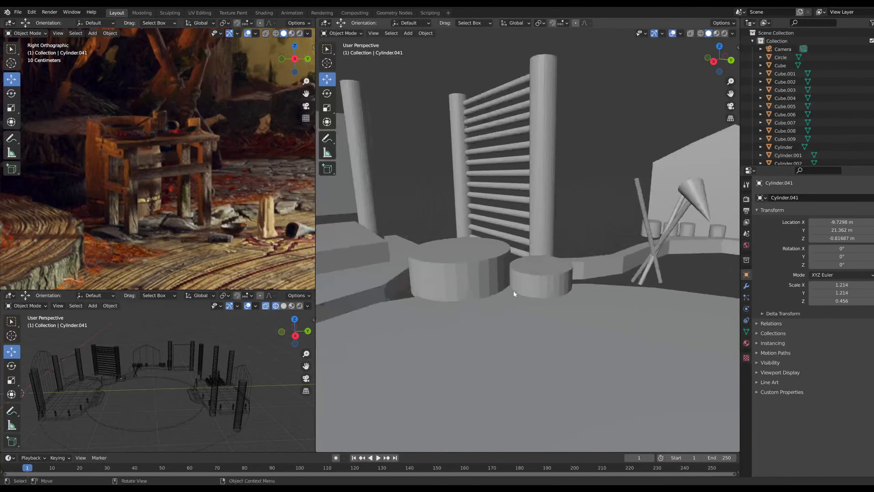
Shift the smaller stump along Y to about 21.25 m, closer to the larger stump, and deselect it
left_click(538, 283)
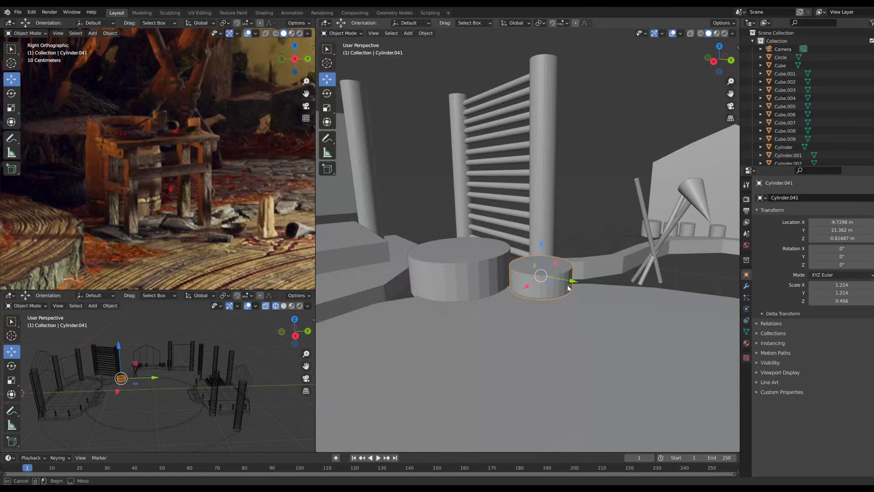
left_click_drag(573, 281, 564, 281)
left_click(619, 218)
scroll(567, 268, "down", 3)
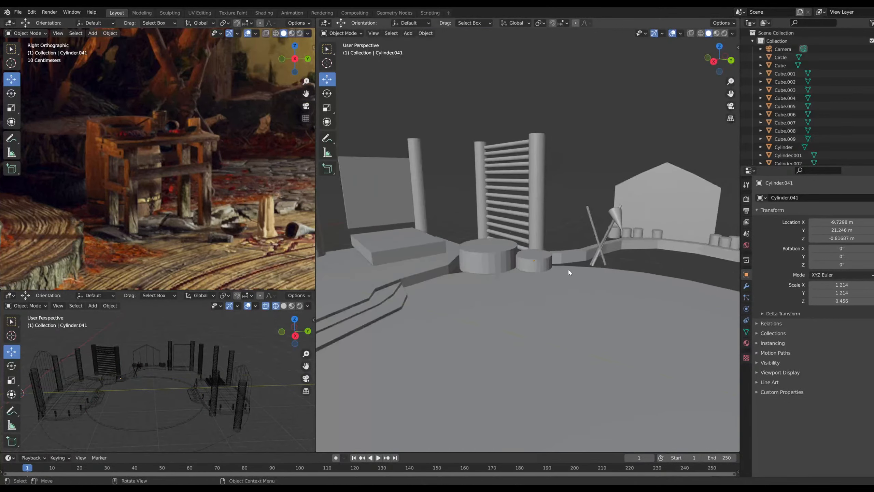
left_click(342, 33)
left_click(345, 52)
left_click(499, 286)
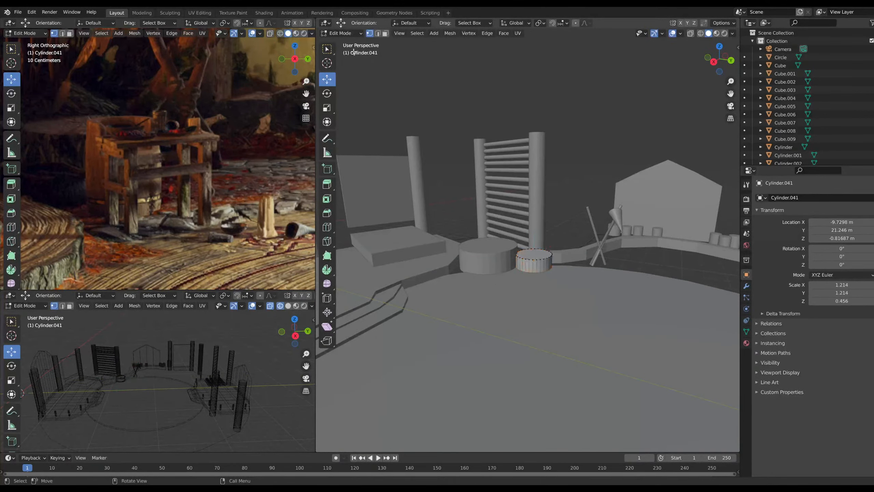
left_click(341, 33)
left_click(344, 43)
Add a cube and move it to X about -4.42 m and Y about 20.79 m, beside the two stumps
scroll(537, 323, "up", 3)
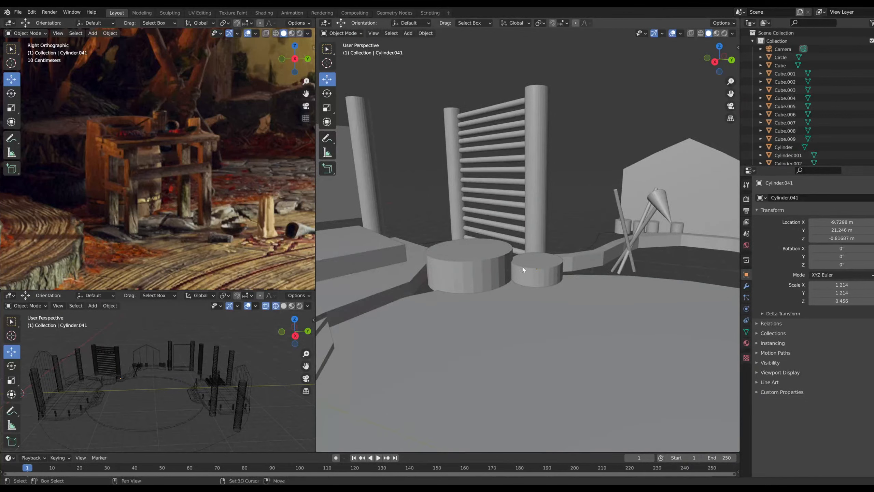
key("shift+a")
mouse_move(523, 267)
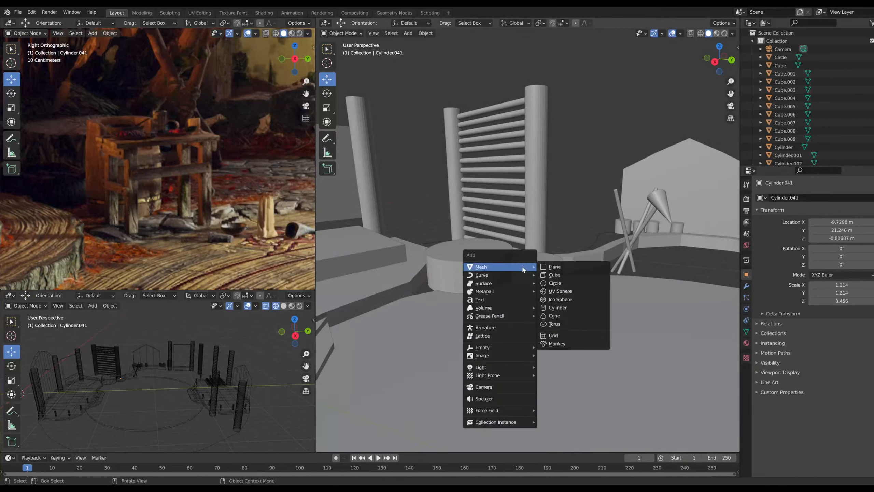
left_click(562, 275)
scroll(538, 372, "down", 6)
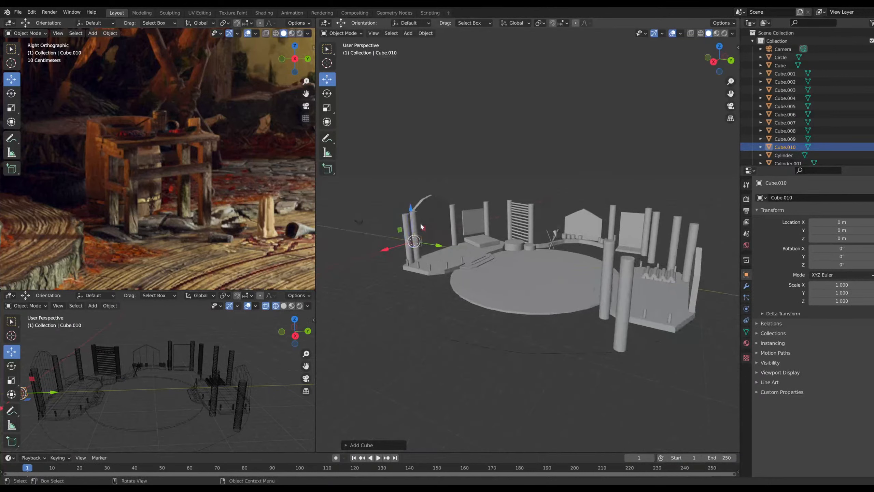
left_click_drag(434, 245, 550, 265)
left_click(719, 46)
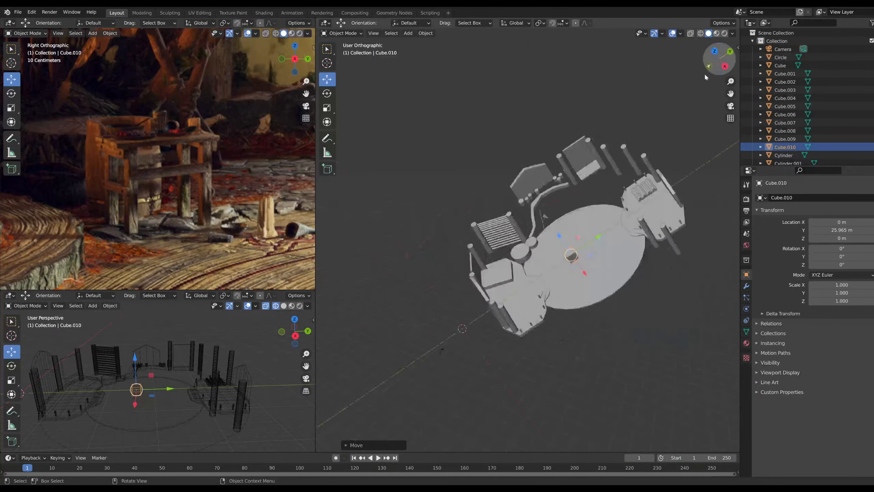
scroll(567, 258, "up", 4)
left_click_drag(630, 158, 631, 211)
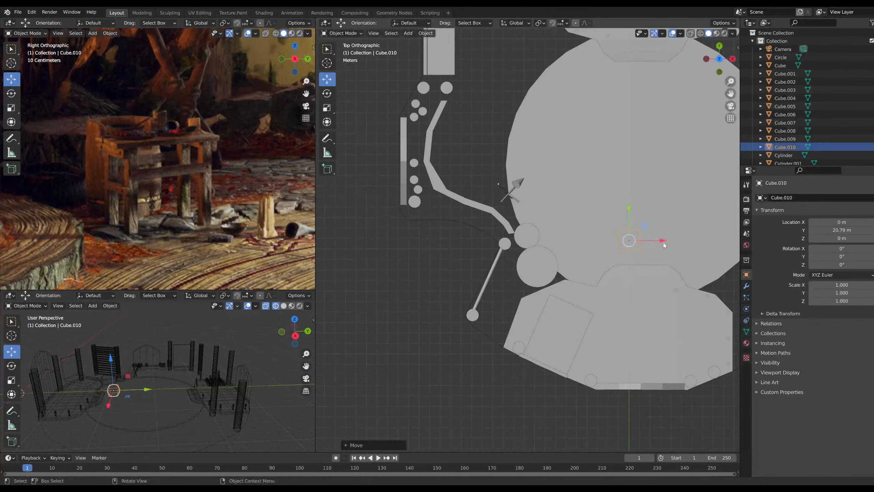
left_click(638, 243)
left_click(637, 242)
left_click_drag(659, 241, 609, 247)
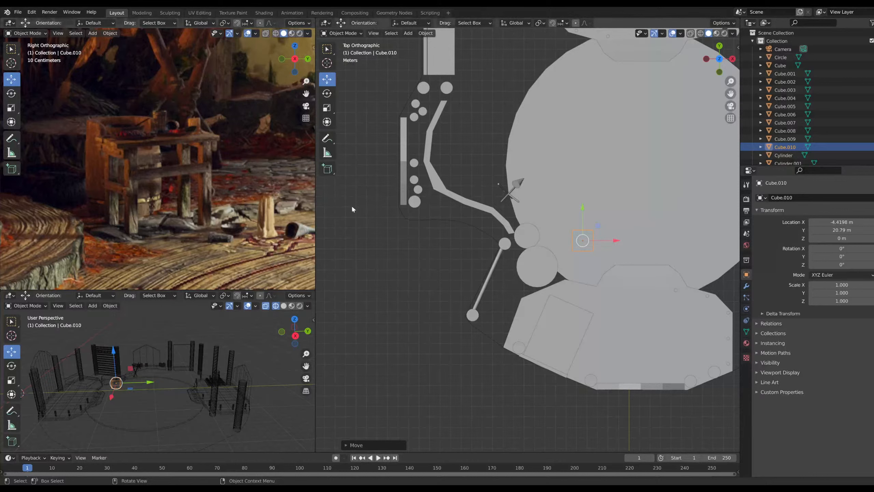
Scale the cube to about 1.957 × 0.485 × 1.189 and rotate it to about -38.8° around Z
left_click(327, 109)
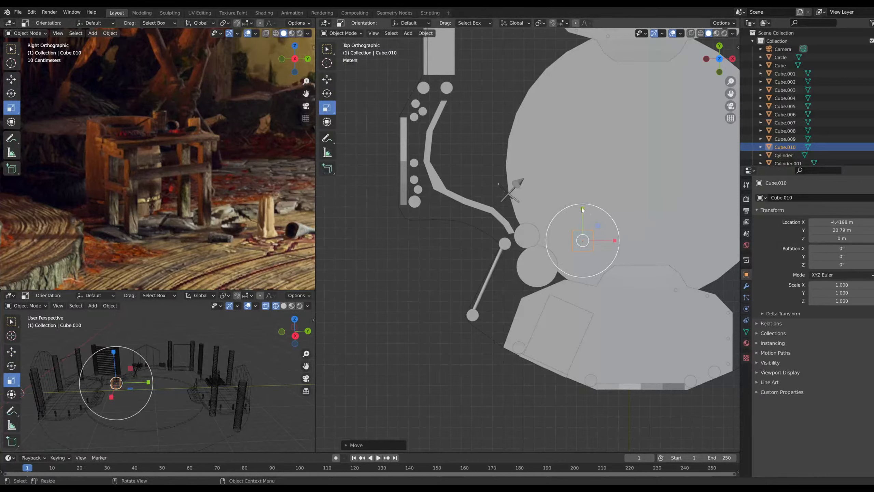
mouse_move(581, 207)
left_mouse_down()
mouse_move(582, 227)
mouse_move(636, 240)
mouse_move(578, 203)
left_mouse_up()
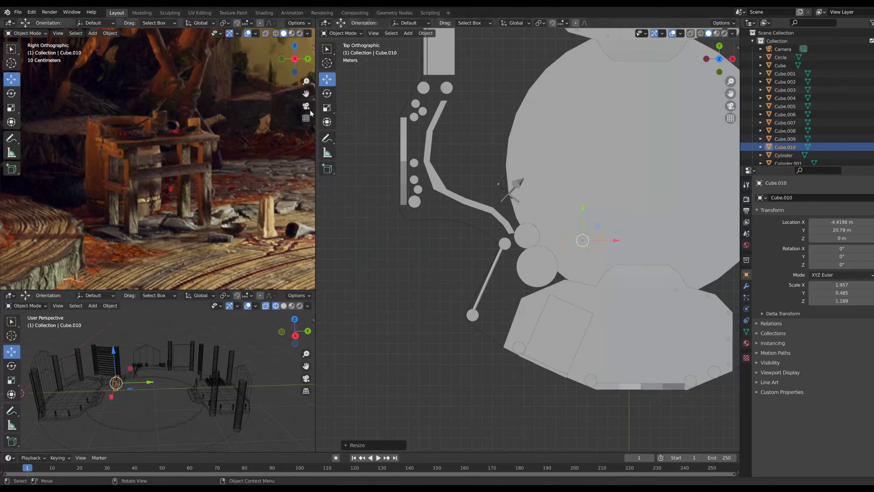
left_click(326, 93)
left_click_drag(608, 226, 609, 242)
middle_click_drag(610, 243, 338, 132)
Flatten the rotated cube into a slab with a Z scale of about 0.317
left_click(327, 108)
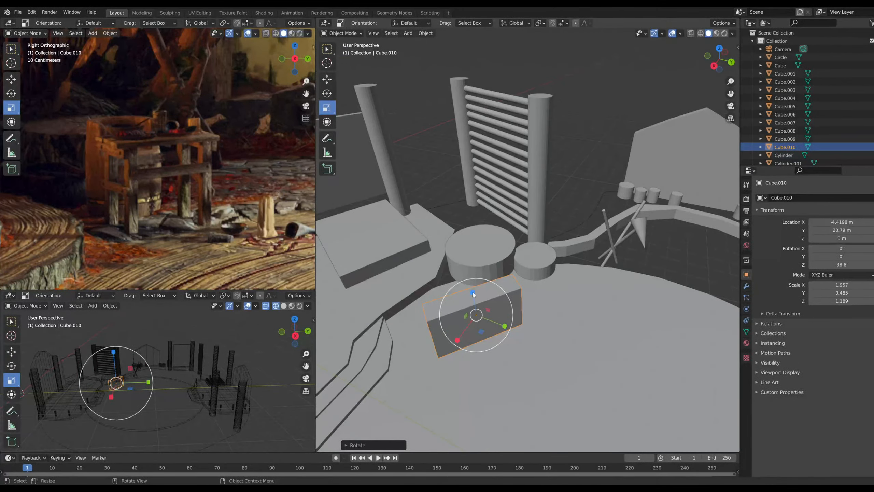
left_click_drag(473, 294, 512, 332)
key("ctrl+z")
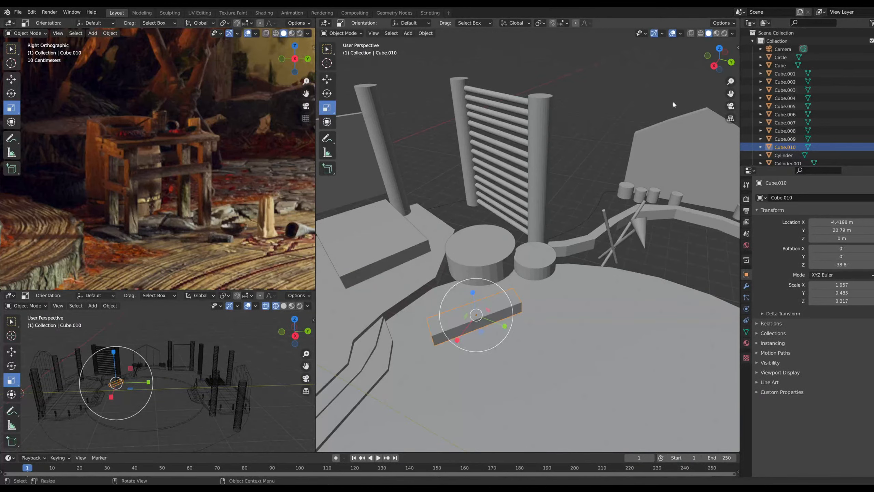
left_click(718, 48)
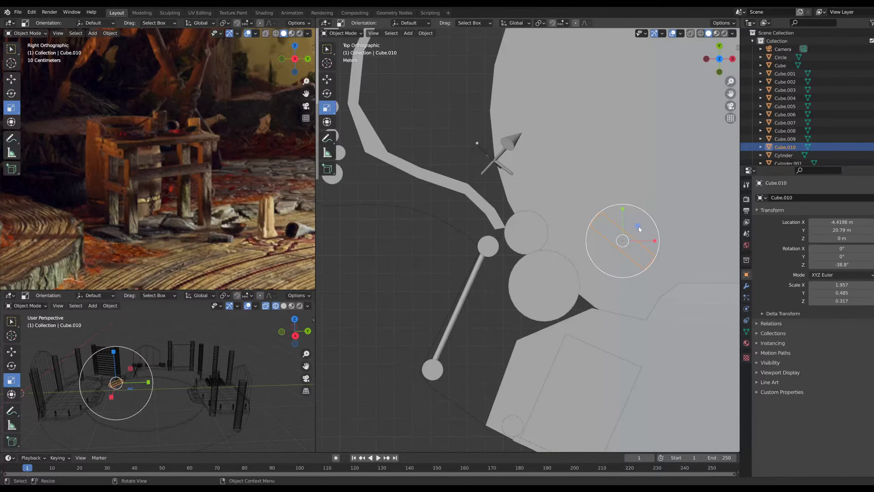
left_click_drag(639, 228, 653, 242)
key("ctrl+z")
left_click_drag(627, 207, 629, 202)
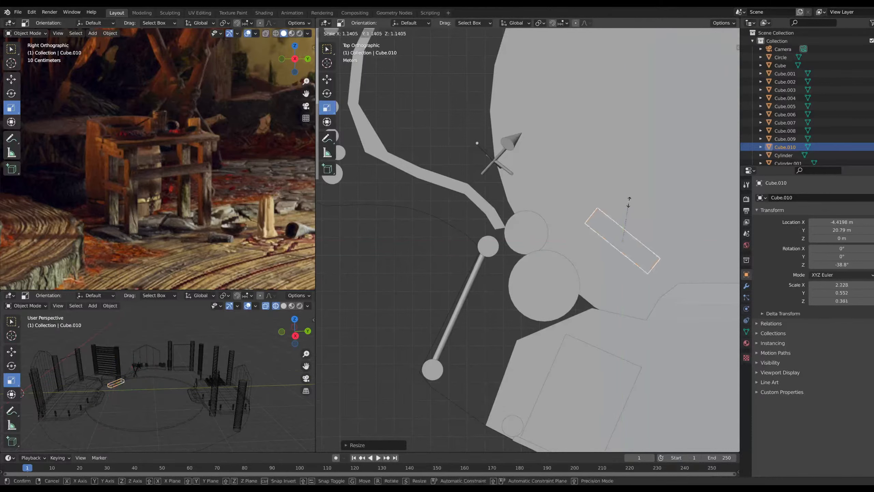
right_click(629, 201)
Shrink the slab to a scale of about 1.194 × 0.421 × 0.187 so it fits as a tabletop
left_click_drag(653, 242, 659, 236)
middle_click_drag(671, 283, 545, 197)
scroll(545, 198, "up", 3)
left_click_drag(382, 321, 437, 321)
middle_click_drag(437, 322, 625, 348)
left_click_drag(629, 348, 663, 331)
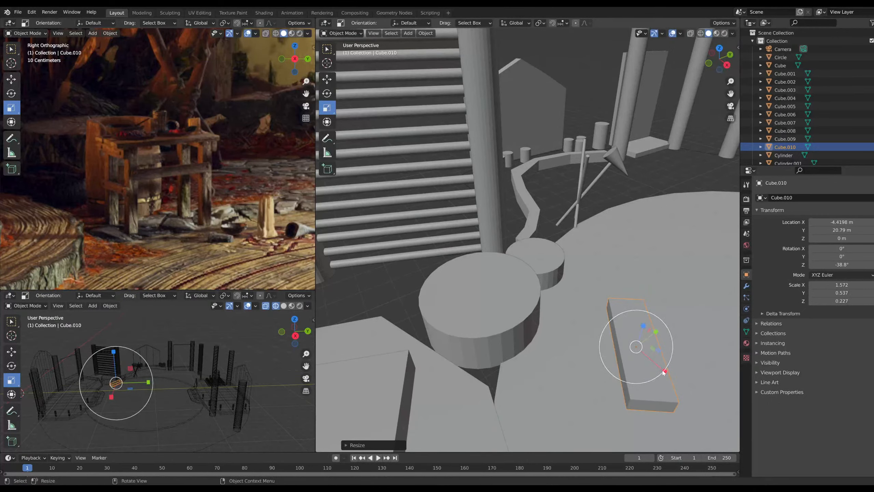
left_click_drag(664, 372, 658, 368)
middle_click_drag(658, 368, 581, 351)
left_click_drag(347, 285, 358, 288)
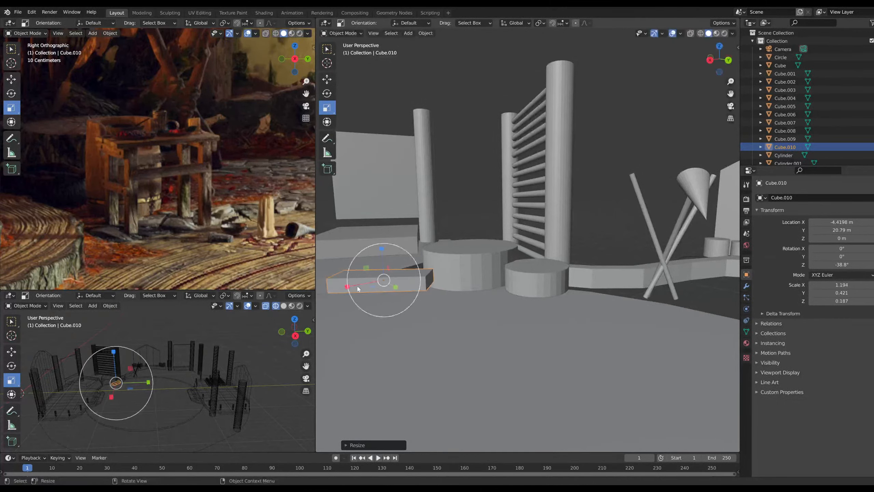
middle_click_drag(393, 327, 468, 344)
Divide the tabletop mesh with four evenly spaced loop cuts across its length and four across its depth
left_click(340, 34)
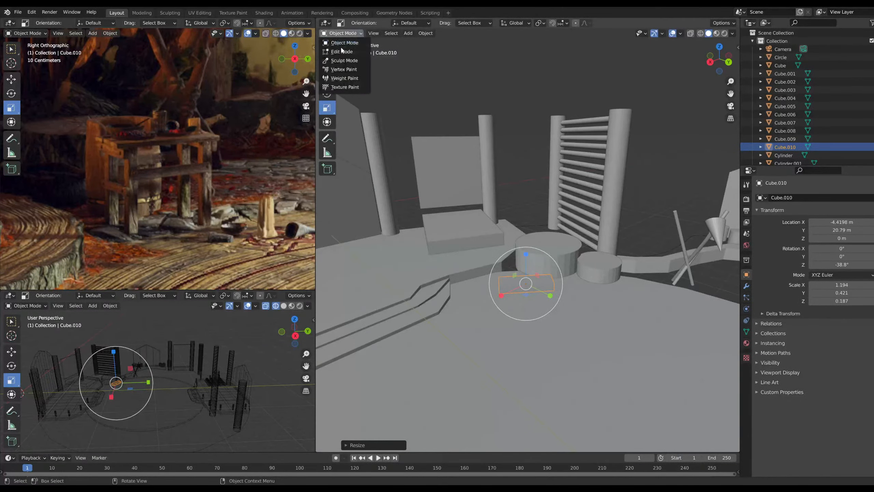
left_click(339, 53)
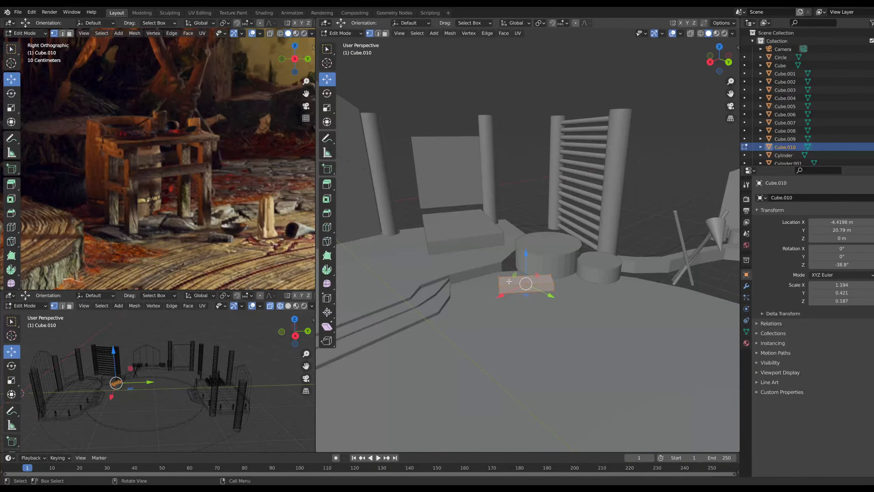
scroll(527, 255, "up", 5)
middle_click_drag(527, 254, 515, 206, "shift")
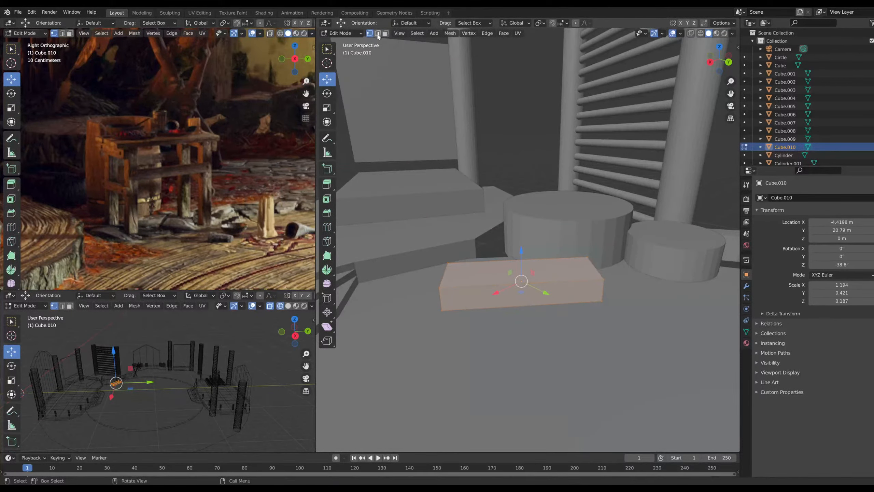
left_click(378, 34)
left_click(326, 48)
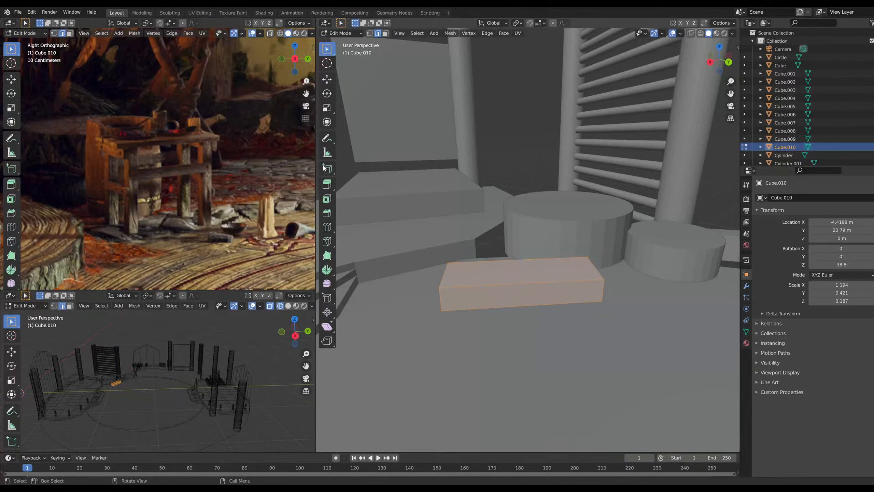
left_click(328, 227)
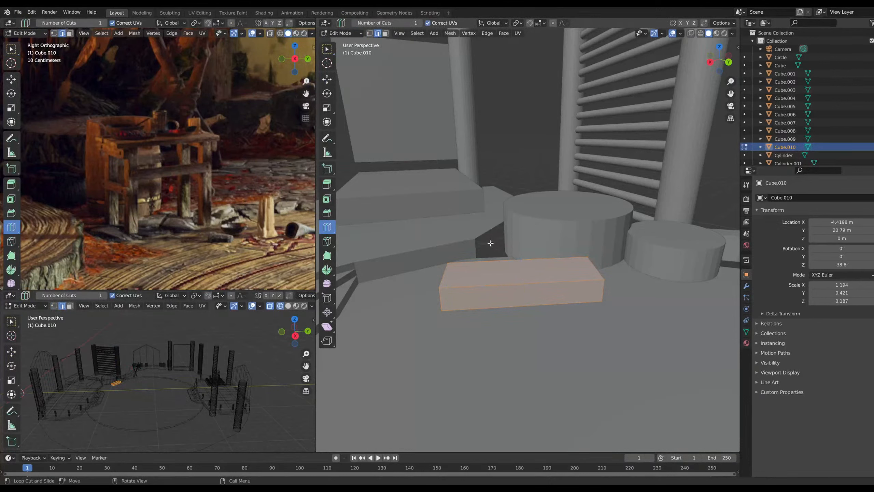
left_click(419, 23)
left_click(419, 23)
left_click(420, 23)
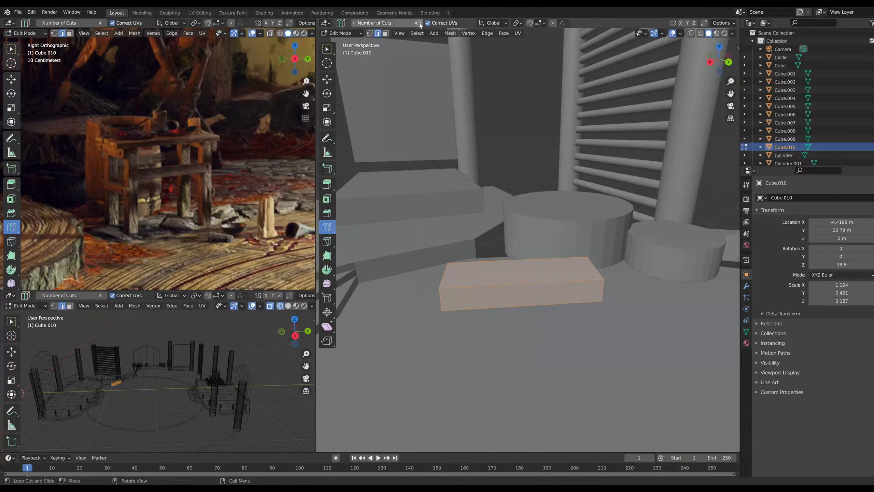
left_click(521, 285)
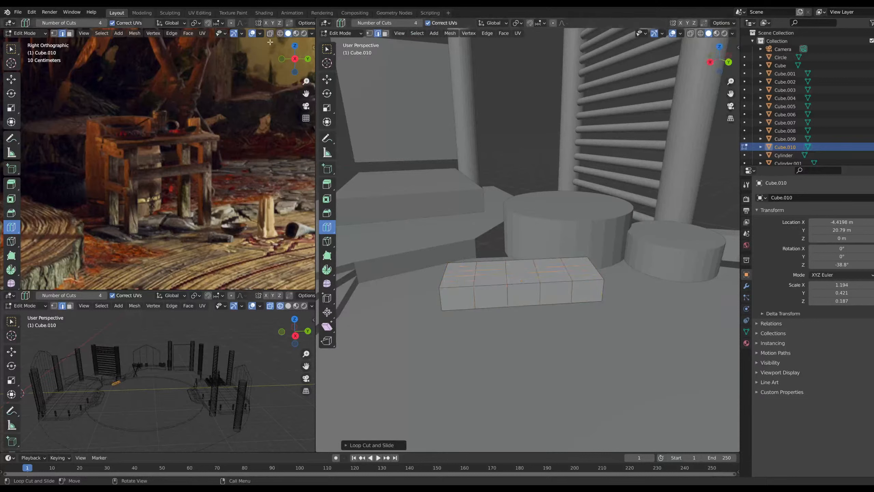
Add a single loop cut inside each end section of the tabletop to narrow the corner faces
left_click(354, 23)
left_click(354, 23)
left_click(354, 23)
left_click(459, 286)
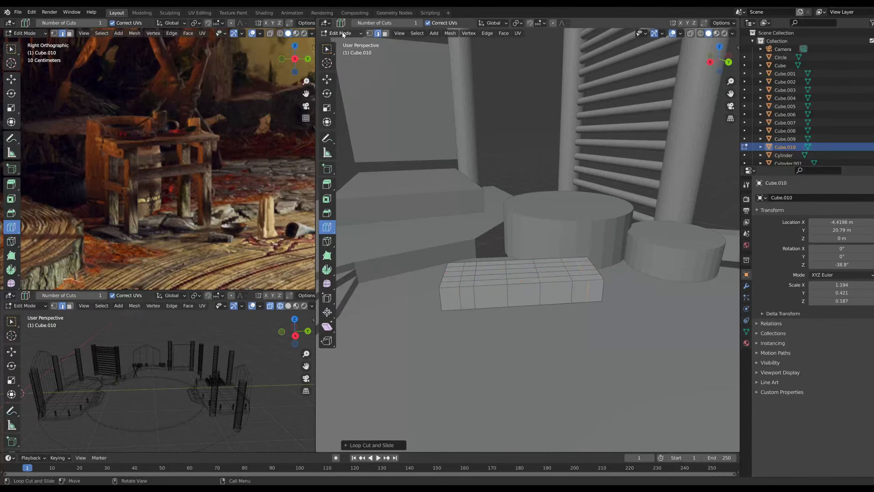
Extrude the four corner faces on the tabletop's underside downward about 1.02 m to form the legs
left_click(327, 49)
left_click(385, 34)
middle_click_drag(456, 267, 430, 186)
left_click(368, 160)
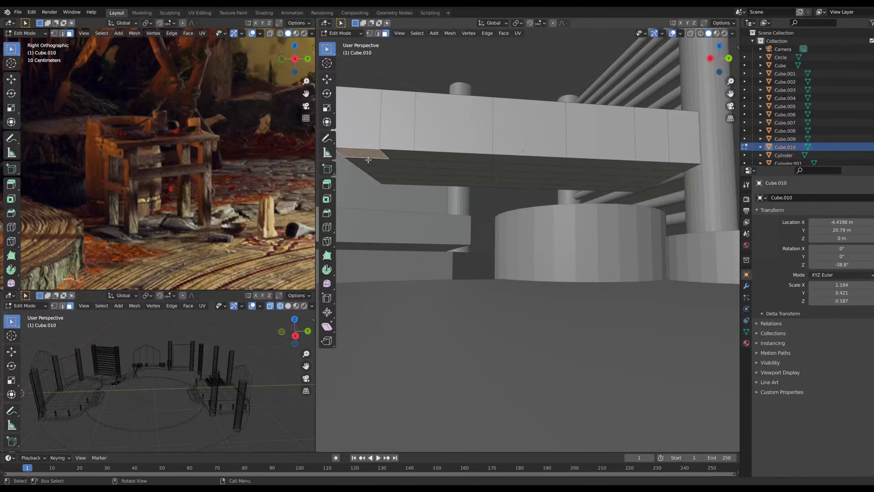
left_click(391, 183, "shift")
left_click(670, 166, "shift")
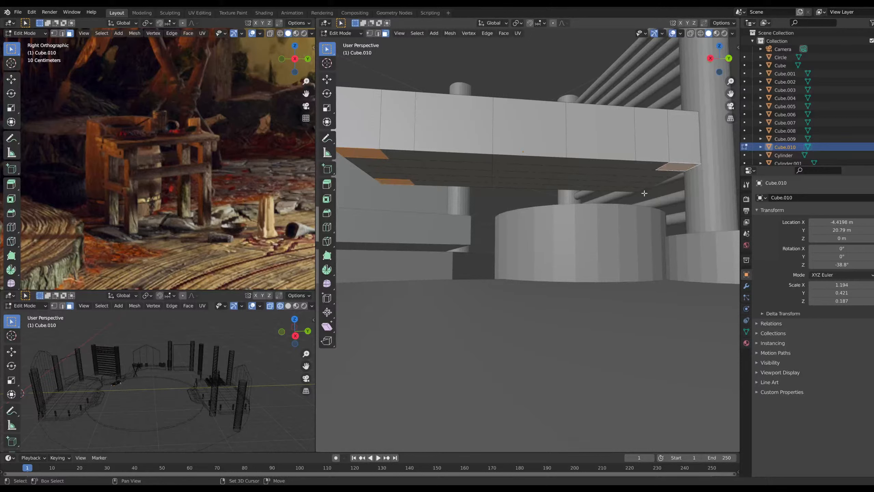
left_click(648, 182, "shift")
left_click_drag(724, 61, 507, 266)
mouse_move(507, 265)
middle_mouse_down()
mouse_move(460, 251)
mouse_move(526, 254)
mouse_move(512, 259)
mouse_move(516, 264)
middle_mouse_up()
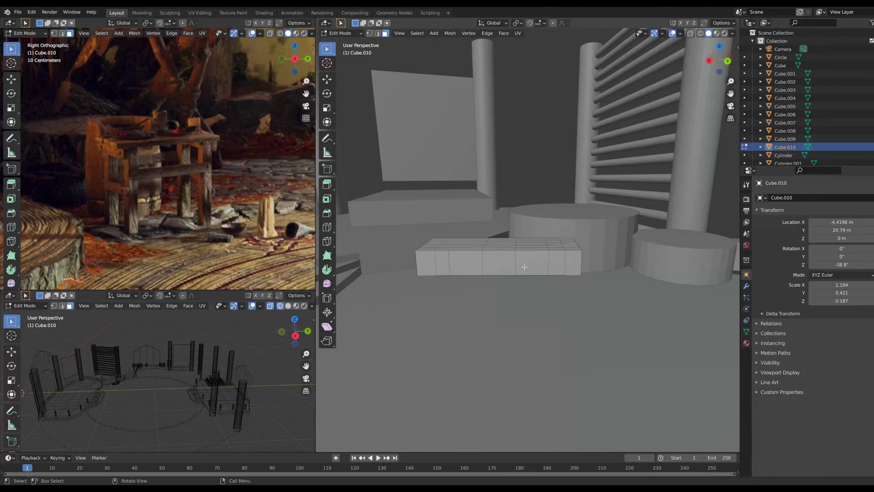
key("e")
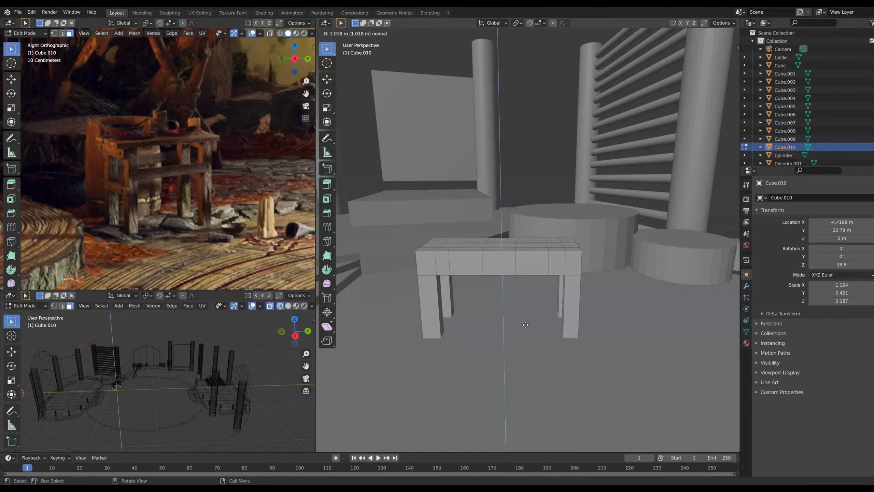
left_click(525, 324)
Return the table to Object Mode and deselect it by selecting the round floor instead
middle_click_drag(525, 325, 562, 289)
scroll(509, 287, "down", 4)
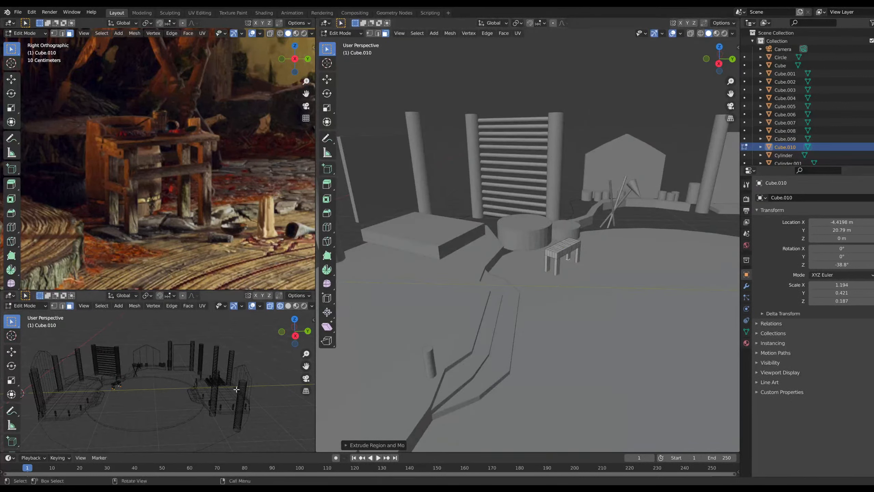
left_click(342, 34)
left_click(348, 44)
scroll(571, 241, "down", 3)
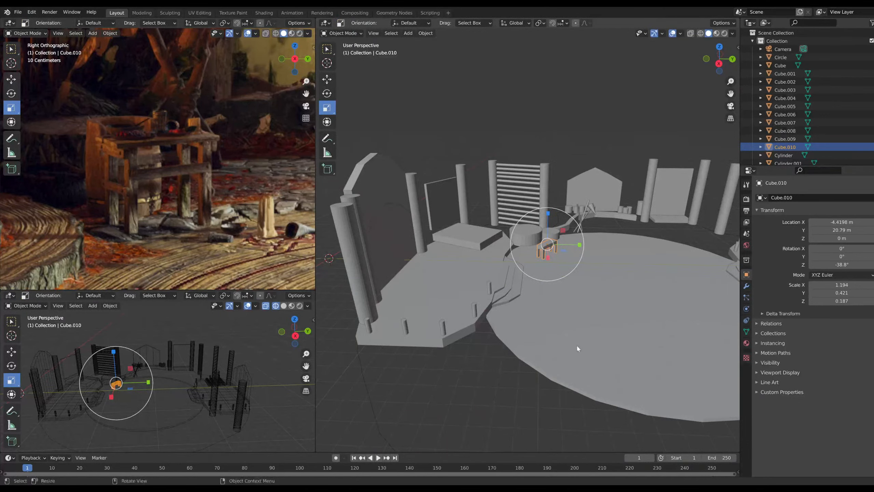
scroll(578, 349, "down", 2)
left_click(437, 343)
scroll(565, 291, "up", 5)
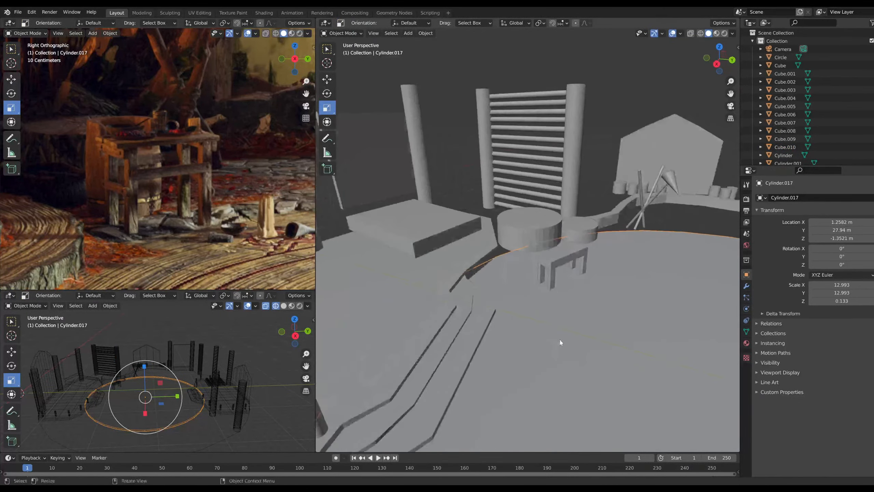
scroll(528, 311, "down", 3)
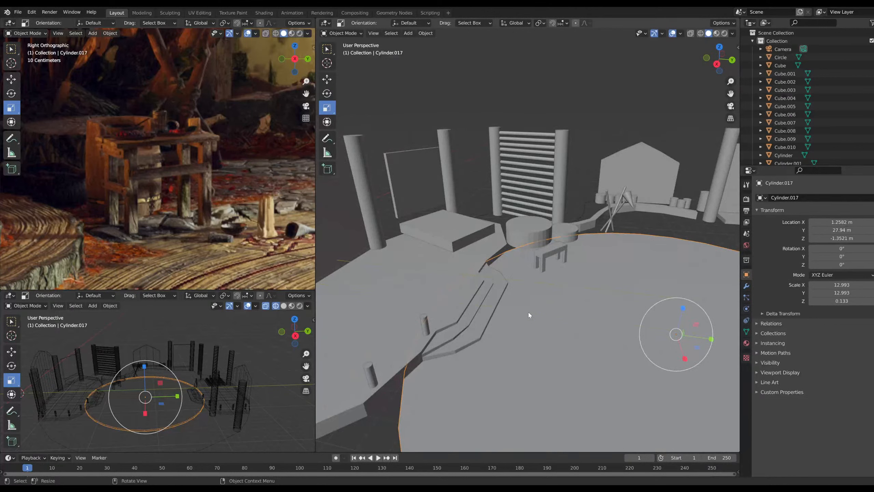
Add a cylinder mesh and move it along Y to about 23.76 m, over the round floor near the table
key("shift+a")
mouse_move(530, 311)
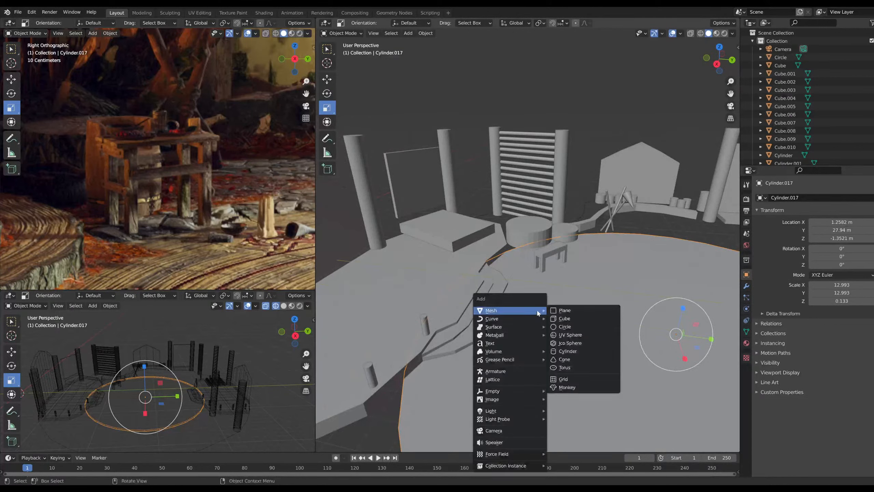
left_click(568, 351)
scroll(568, 343, "down", 5)
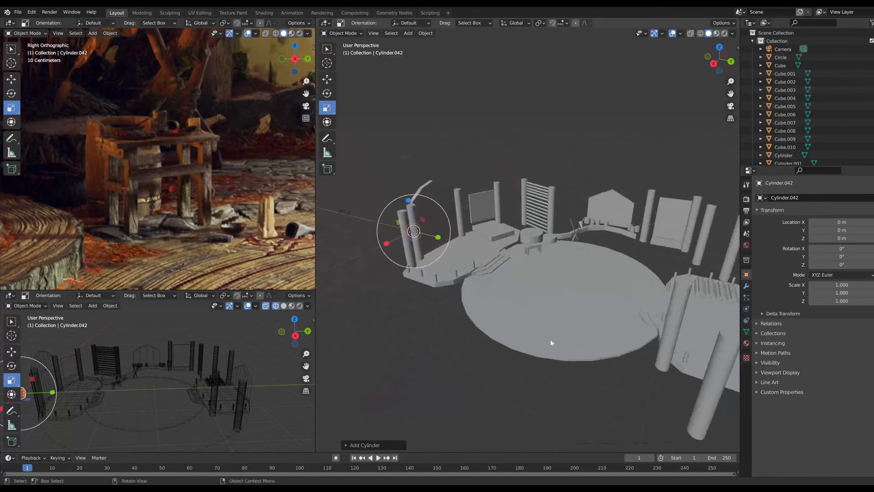
left_click(331, 84)
left_click_drag(438, 238, 565, 270)
scroll(555, 288, "up", 6)
middle_click_drag(554, 289, 594, 303)
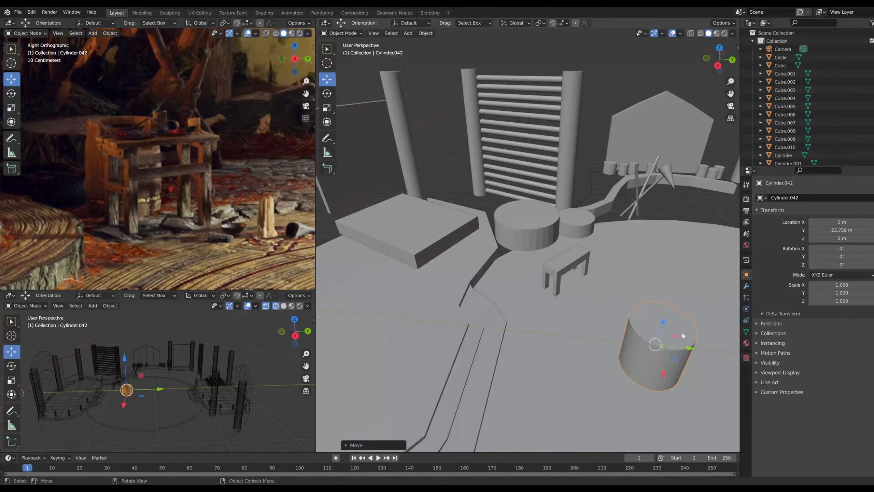
Resize the cylinder to about 0.923 in X and Y and 1.133 in Z, and move it beside the table at about X -5.32 m, Y 20.39 m
middle_click_drag(683, 335, 584, 313, "shift")
left_click(326, 108)
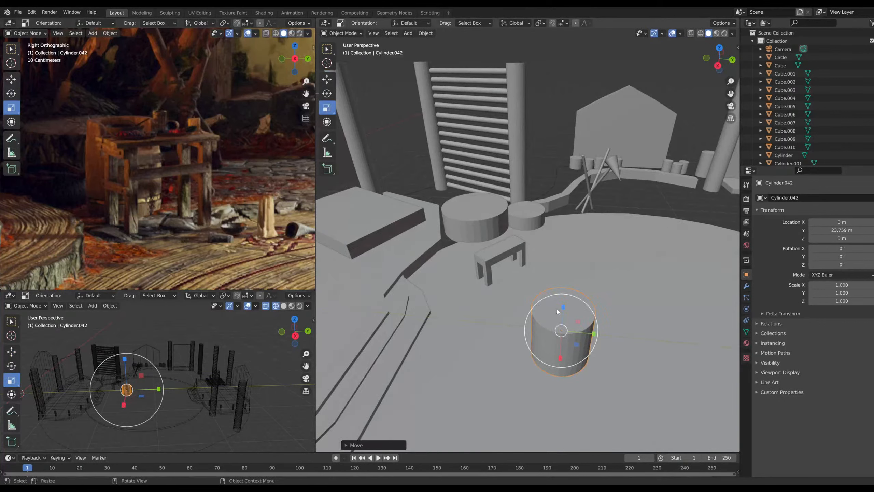
left_click_drag(564, 308, 496, 323)
left_click(327, 79)
left_click_drag(457, 347, 469, 260)
scroll(470, 263, "up", 3)
middle_click_drag(470, 263, 619, 315)
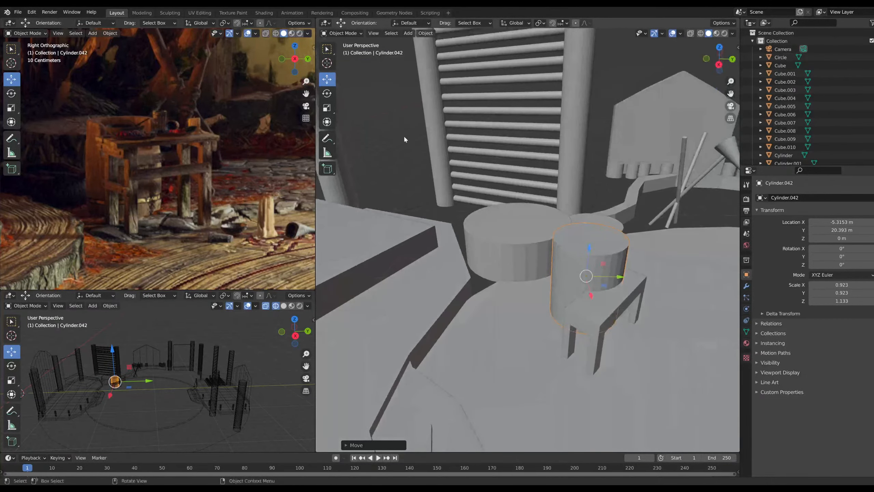
Lower the cylinder to about Z -0.74 m and reduce its scale to about 0.654 in X and Y and 0.926 in Z
left_click(326, 107)
left_click_drag(588, 248, 589, 271)
left_click(327, 80)
middle_click_drag(588, 270, 608, 281)
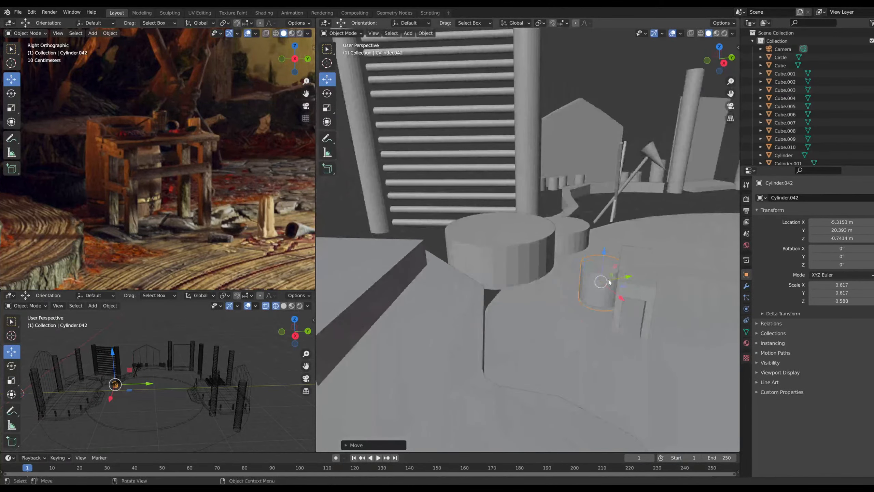
left_click(327, 108)
left_click_drag(614, 267, 580, 231)
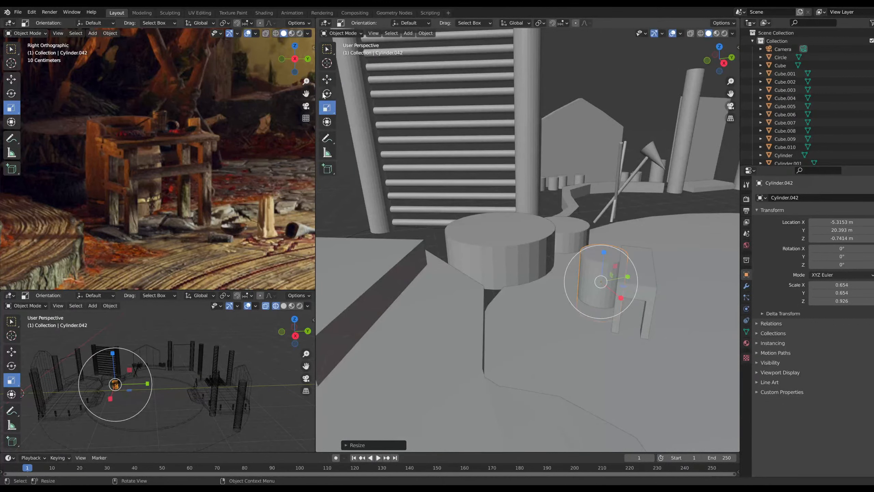
Position the cylinder just behind the table at about X -4.81 m, Y 19.64 m, resting on the floor, and select the round floor instead
left_click(327, 79)
left_click_drag(629, 277, 593, 239)
middle_click_drag(593, 239, 487, 301)
left_click_drag(538, 322, 466, 326)
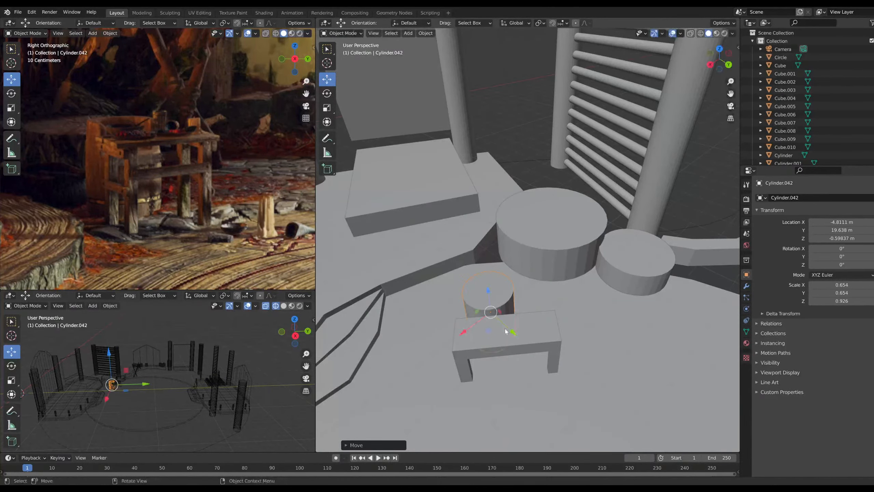
middle_click_drag(466, 325, 604, 335)
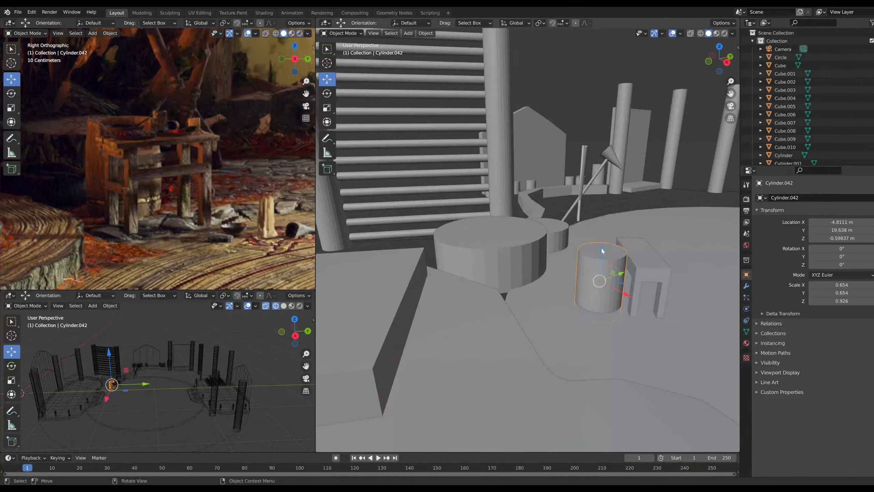
left_click_drag(601, 246, 602, 243)
left_click(542, 332)
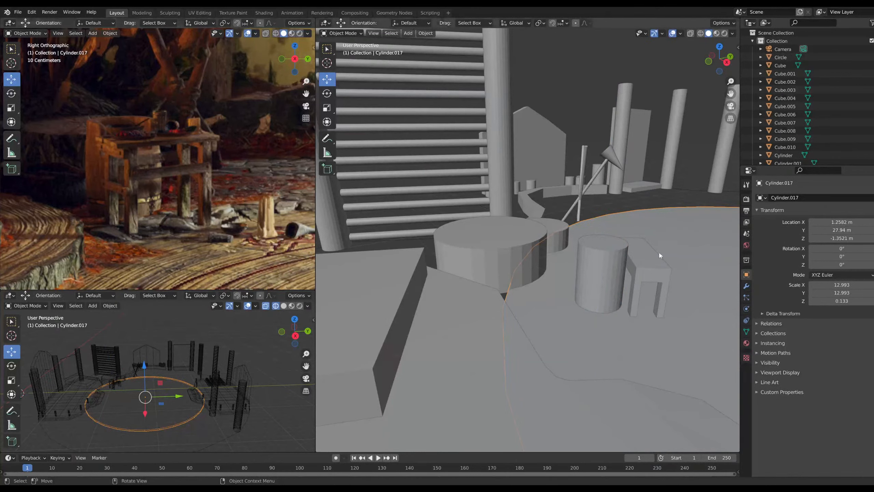
Compare the table and the cylinder behind it with the workbench and its tabletop items in the reference image
middle_click_drag(550, 294, 433, 329)
scroll(448, 312, "up", 3)
left_click(527, 331)
scroll(527, 333, "down", 3)
left_click(432, 329)
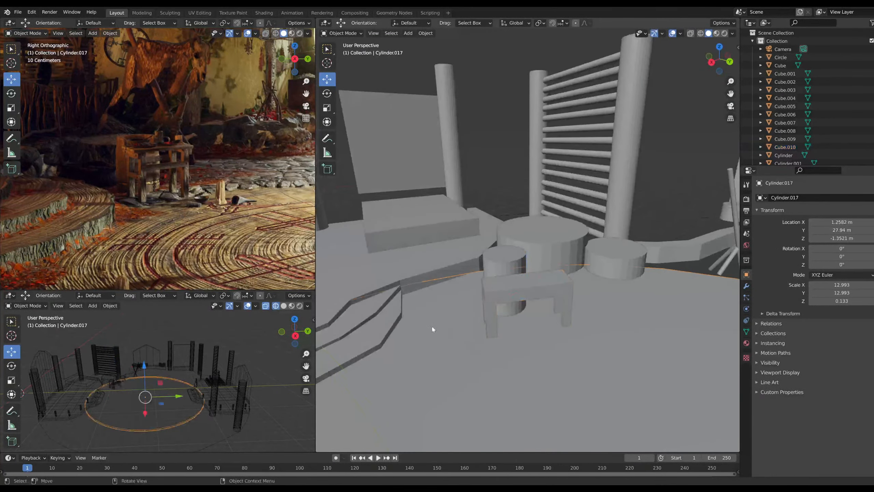
scroll(161, 156, "up", 4)
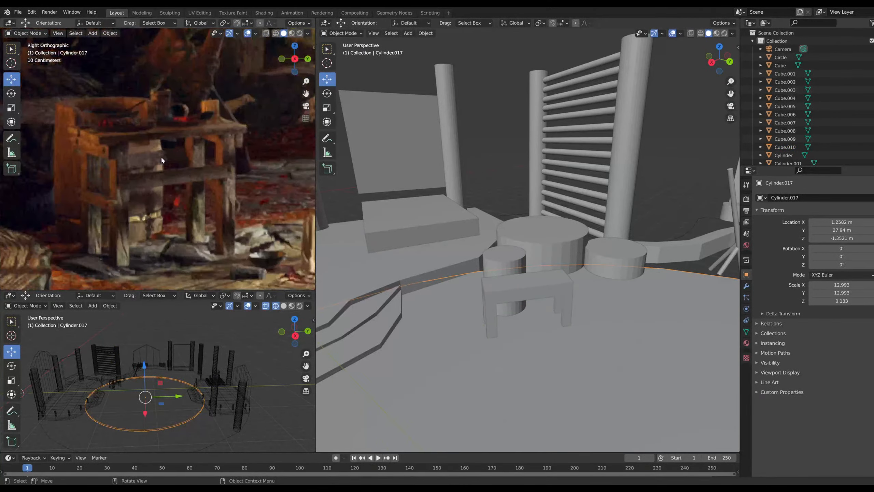
scroll(138, 125, "up", 3)
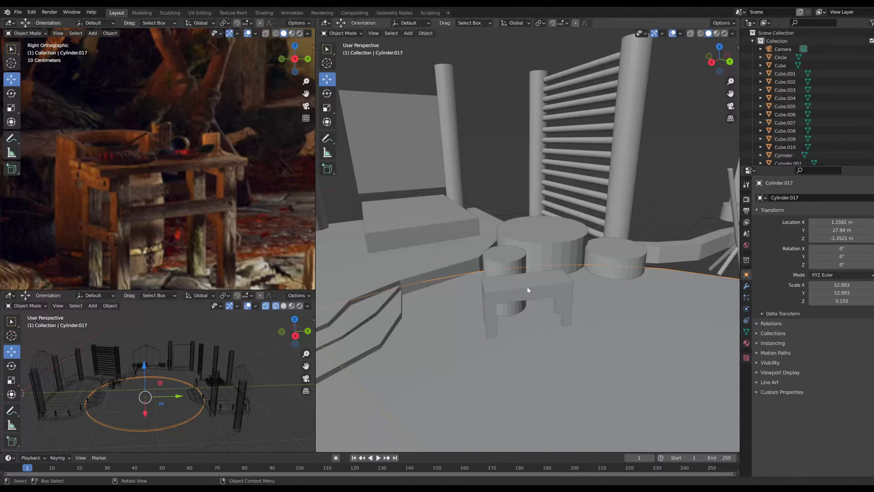
middle_click_drag(527, 286, 596, 249)
left_click(597, 249)
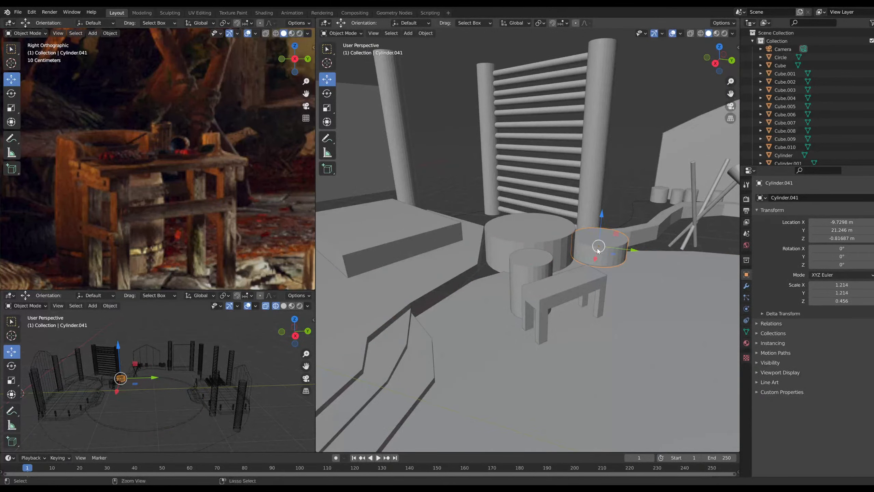
key("ctrl+v")
key("ctrl+z")
key("ctrl+z")
From the top view, add a new cylinder mesh and move it along Y to about 22.43 m, level with the table area
left_click(719, 47)
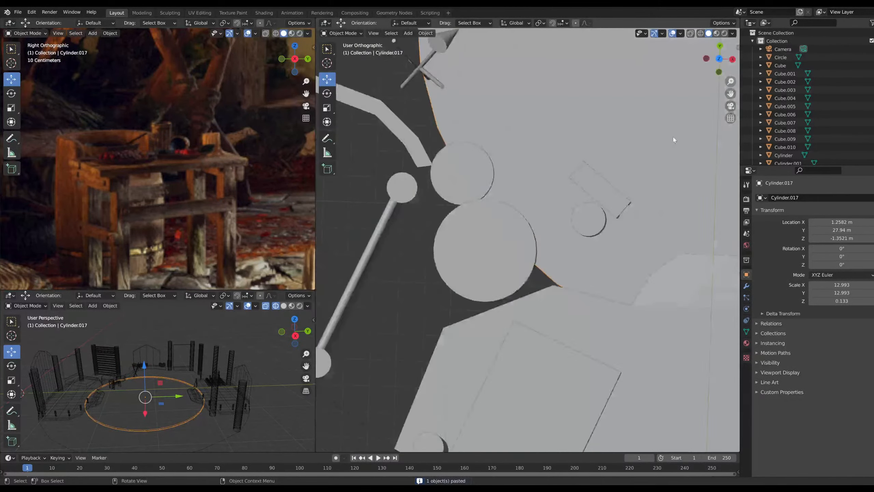
middle_click_drag(583, 212, 467, 183, "shift")
scroll(559, 198, "up", 4)
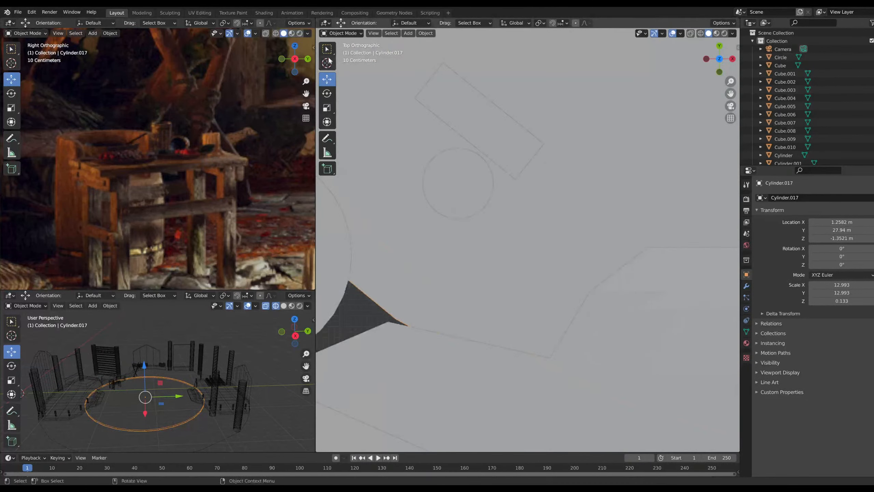
key("shift+a")
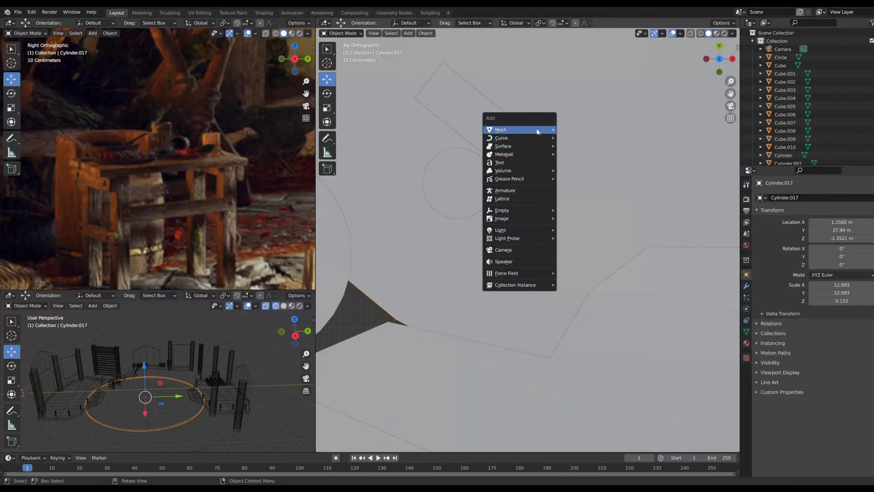
mouse_move(537, 131)
left_click(580, 170)
scroll(593, 246, "down", 5)
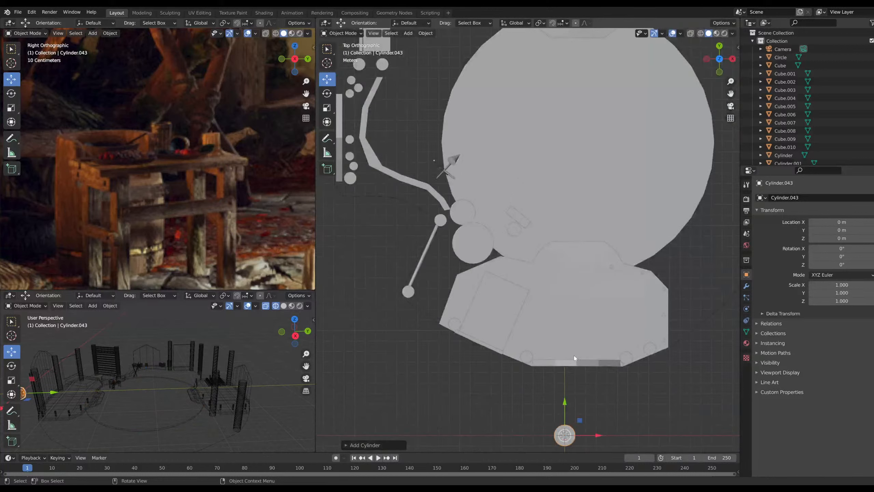
left_click_drag(565, 406, 564, 201)
scroll(564, 201, "up", 6)
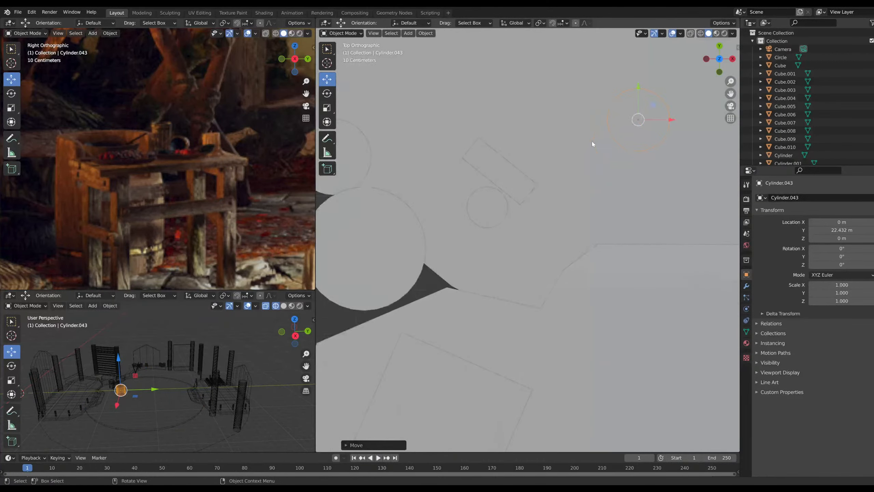
Shrink the new cylinder to about 0.246 in X and Y and shift it to about X -4.75 m, near the table
middle_click_drag(594, 145, 536, 175, "shift")
left_click(326, 109)
left_click_drag(589, 112, 462, 162)
key("shift+space")
key("g")
left_click(440, 162, "shift")
left_click(432, 146, "shift")
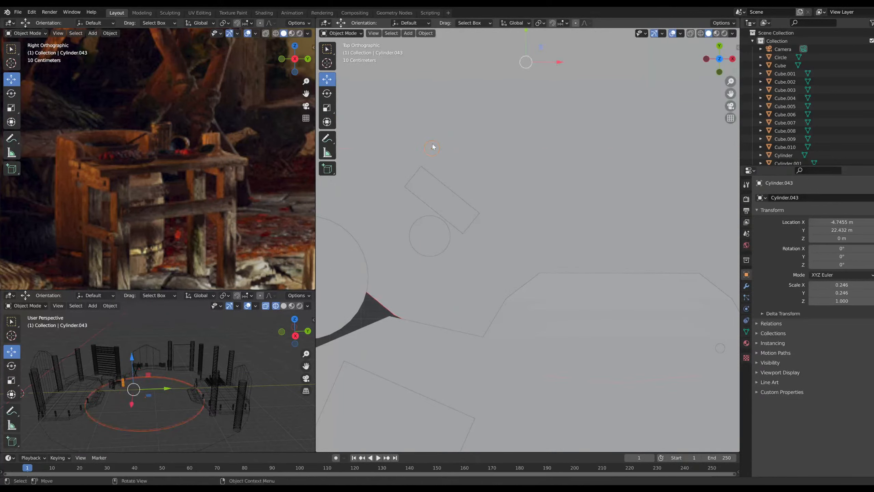
left_click(431, 145)
Place the thin cylinder over the table's end nearest the steps, at about X -3.76 m, Y 20.16 m
left_click_drag(434, 115, 434, 165)
left_click_drag(464, 200, 495, 201)
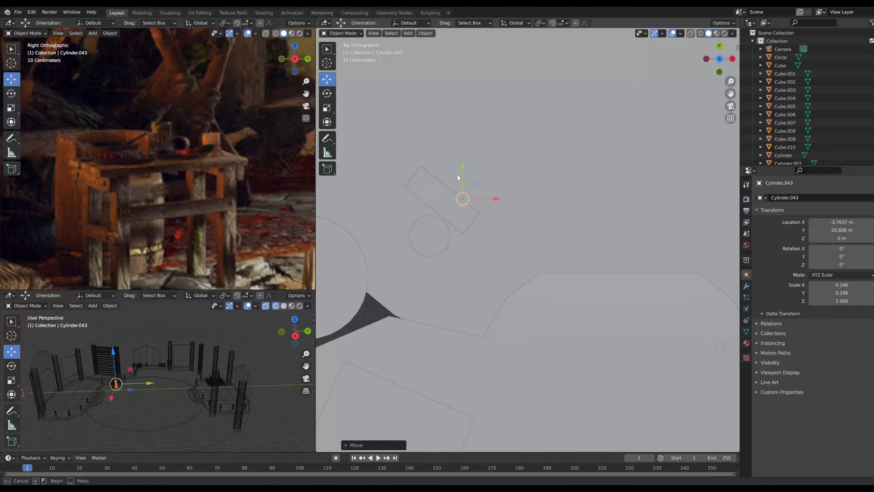
left_click(458, 185)
left_click(456, 196)
left_click_drag(462, 167, 459, 188)
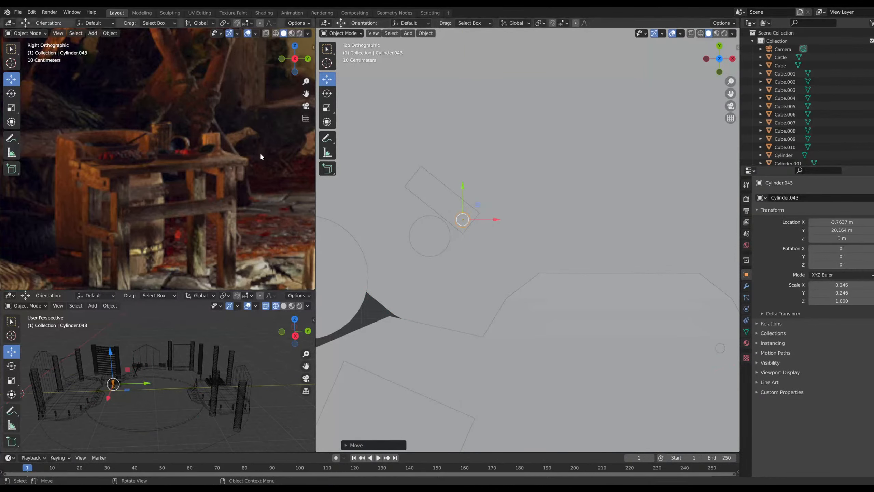
Duplicate the thin cylinder, move the copy along the table to about X -4.22 m, Y 20.66 m, and enlarge it to about 0.355 across
scroll(462, 226, "up", 3)
middle_click_drag(462, 226, 518, 269, "shift")
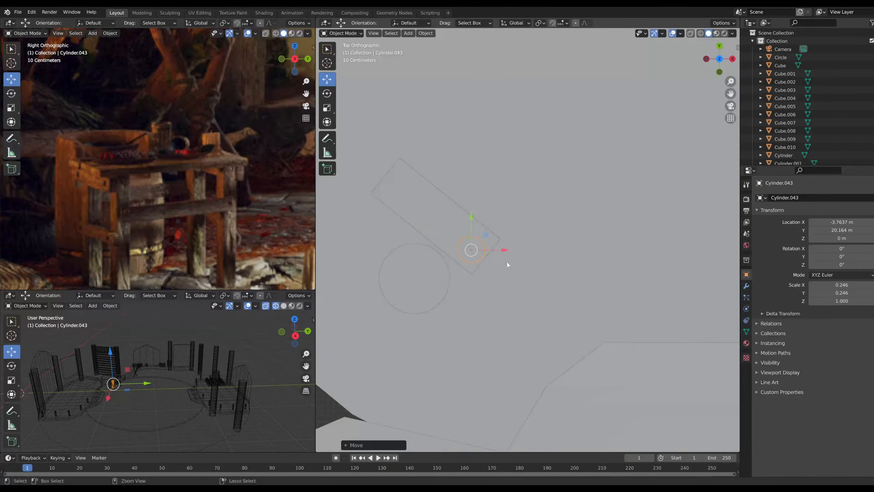
key("ctrl+c")
key("ctrl+v")
left_click_drag(472, 217, 470, 194)
left_click_drag(500, 226, 446, 223)
left_click(327, 107)
left_click(327, 79)
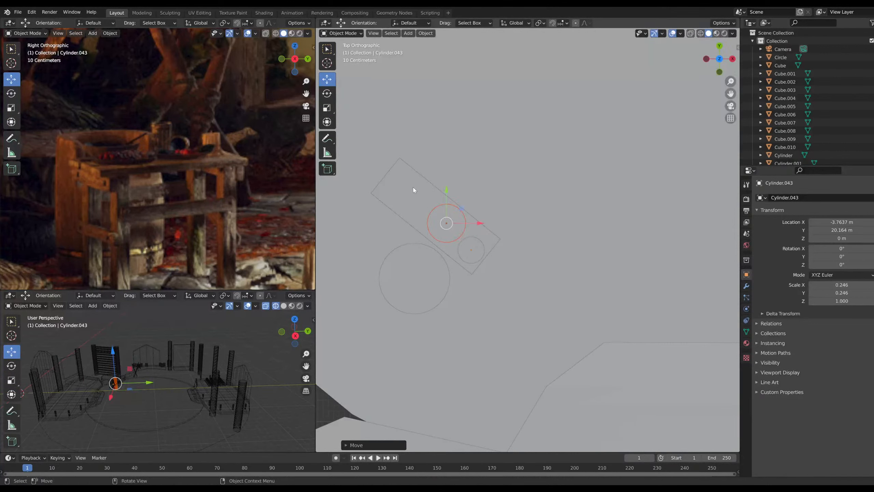
Duplicate the larger cylinder toward the table's opposite end and shrink the copy to about 0.105 in X and Y
key("ctrl+c")
key("ctrl+v")
key("g")
left_click(366, 163)
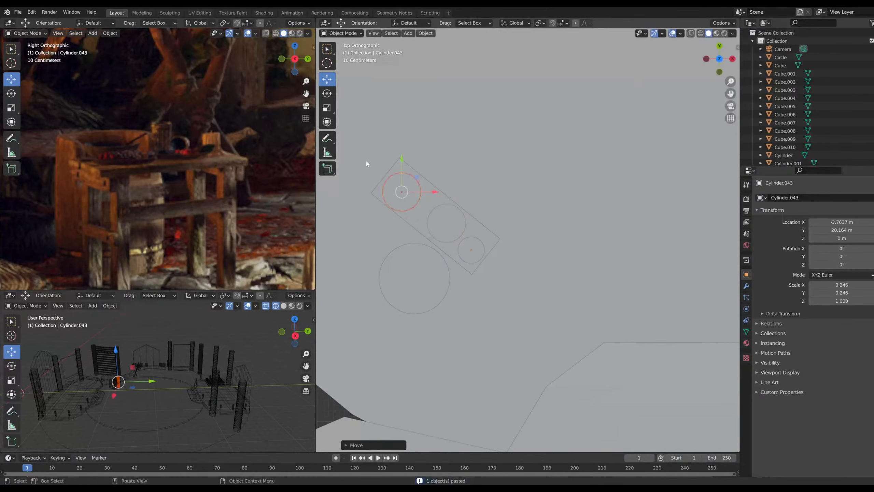
left_click(326, 109)
mouse_move(415, 178)
left_mouse_down()
mouse_move(385, 194)
mouse_move(400, 199)
mouse_move(404, 173)
left_mouse_up()
left_click(327, 80)
Paste two more copies of the smallest cylinder and arrange them around it at that end of the table
key("ctrl+c")
key("ctrl+v")
key("ctrl+c")
key("ctrl+v")
left_click(433, 216)
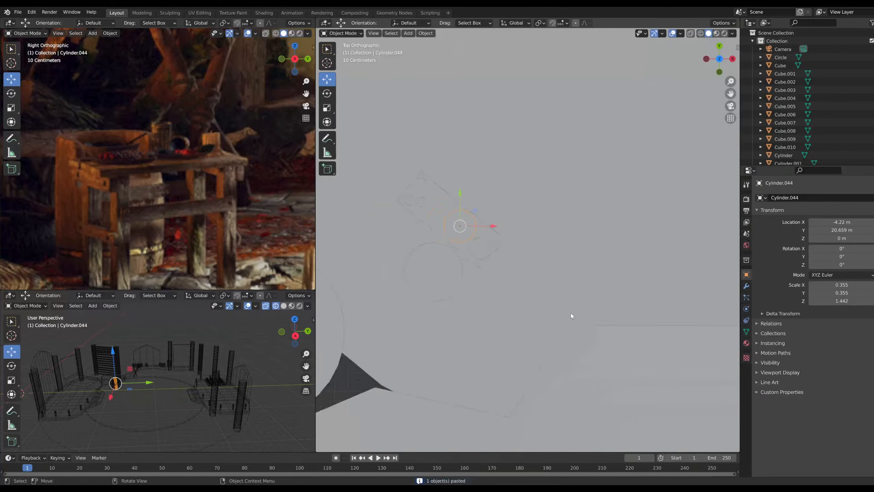
Select all the tabletop cylinders, flatten the small ones to about 0.092 in Z with the rest, and raise them to about Z 0.20 m onto the tabletop
middle_click_drag(571, 313, 541, 204)
left_click(541, 204, "shift")
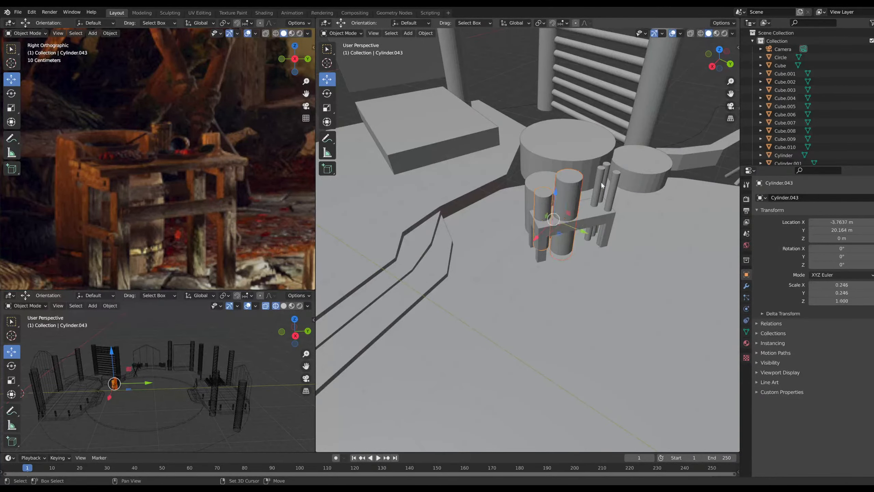
left_click(601, 180, "shift")
left_click(612, 188, "shift")
left_click(327, 108)
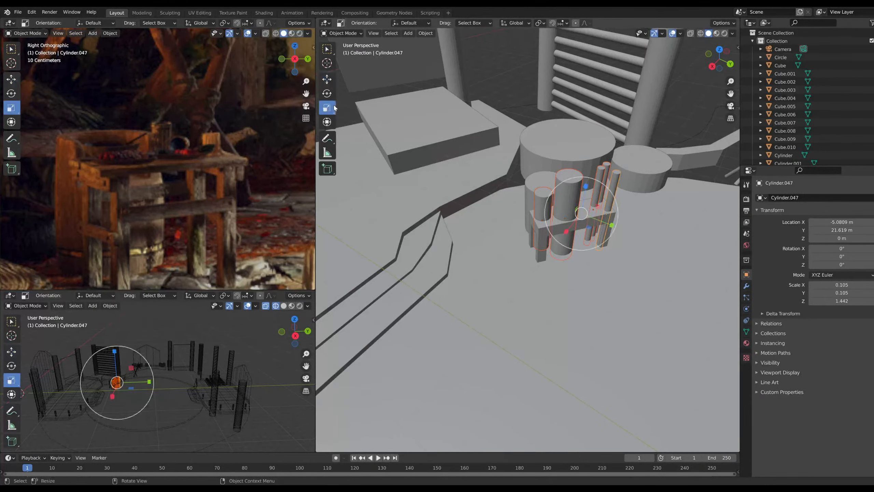
left_click_drag(585, 186, 584, 205)
scroll(583, 235, "up", 2)
middle_click_drag(591, 256, 547, 234)
left_click(327, 79)
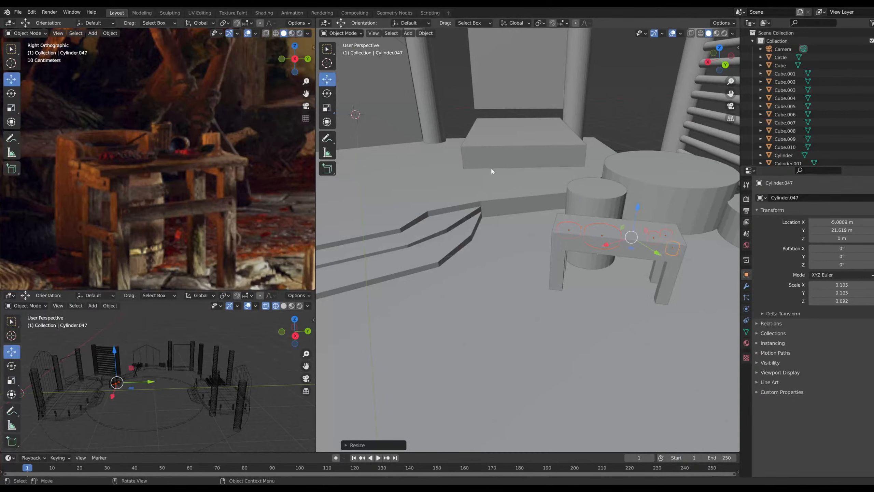
left_click_drag(638, 209, 639, 200)
Stretch two of the small tabletop cylinders to about 0.155 in Z and raise them to about Z 0.31 m as cups
left_click(656, 230)
left_click(669, 227, "shift")
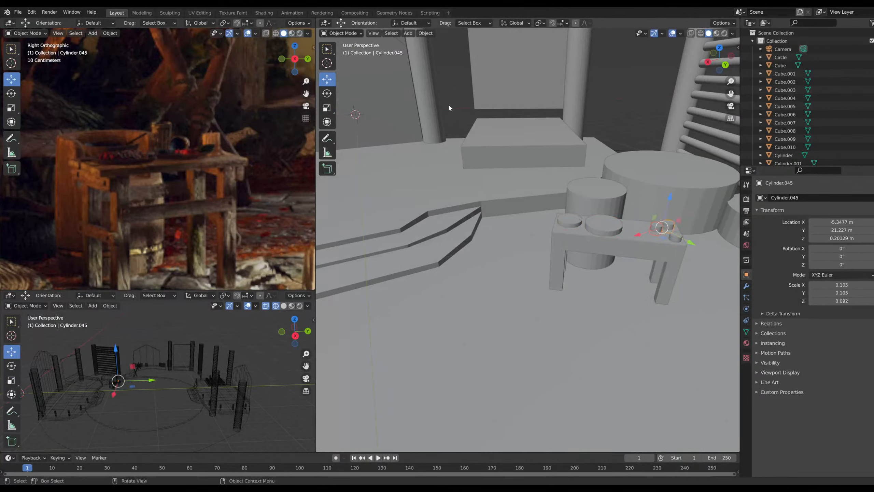
left_click(327, 107)
mouse_move(668, 197)
left_mouse_down()
mouse_move(670, 176)
mouse_move(676, 192)
left_mouse_up()
left_click(327, 80)
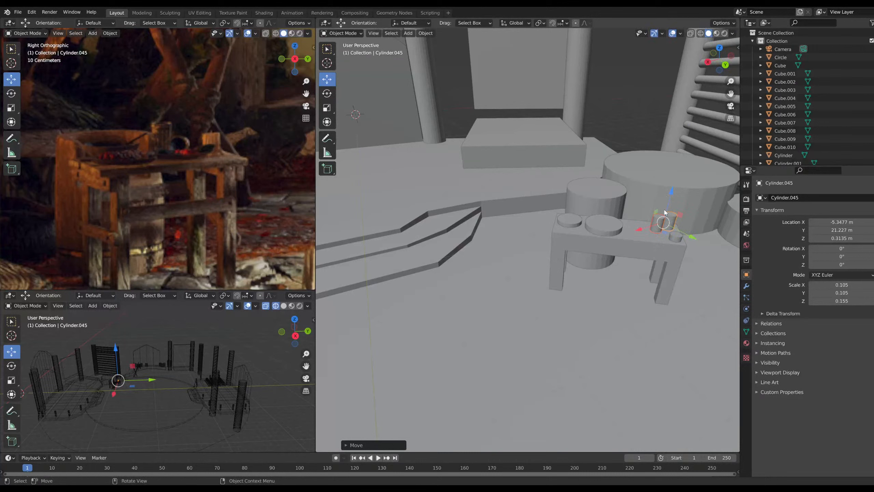
Turn the remaining small cylinder into a slim upright, about 0.062 in X and Y and 0.265 in Z, raised to about Z 0.41 m
left_click(676, 238)
left_click(328, 107)
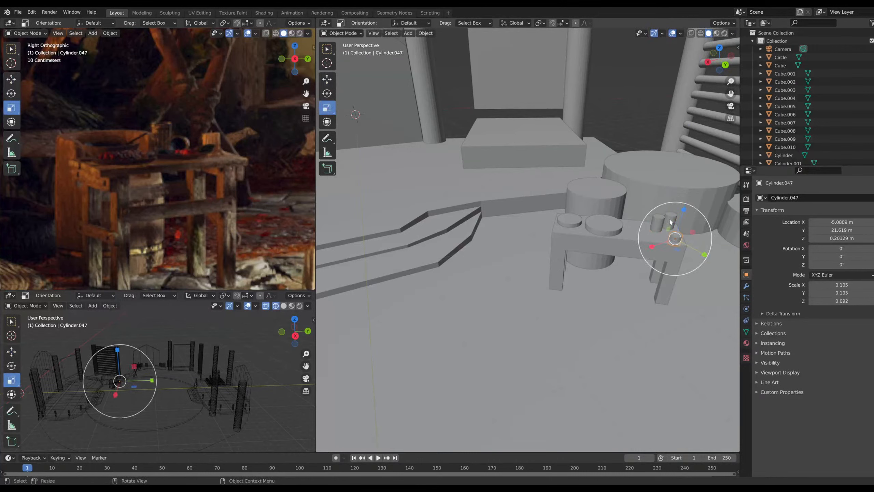
left_click_drag(692, 234, 683, 229)
key("ctrl+z")
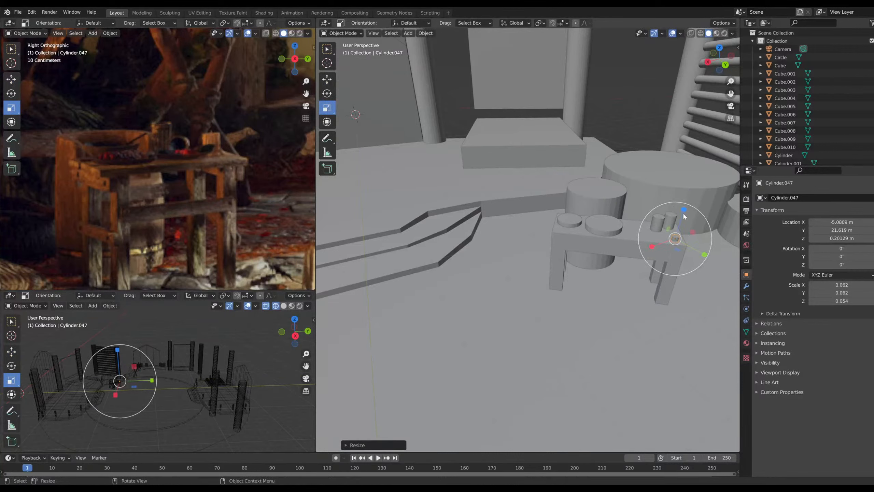
left_click_drag(683, 215, 684, 83)
left_click(327, 80)
left_click_drag(684, 209, 685, 197)
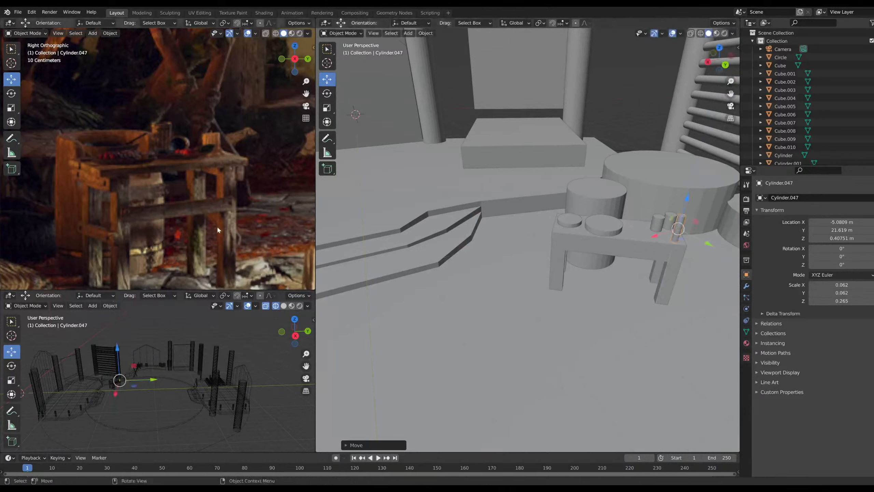
middle_click_drag(643, 328, 569, 278)
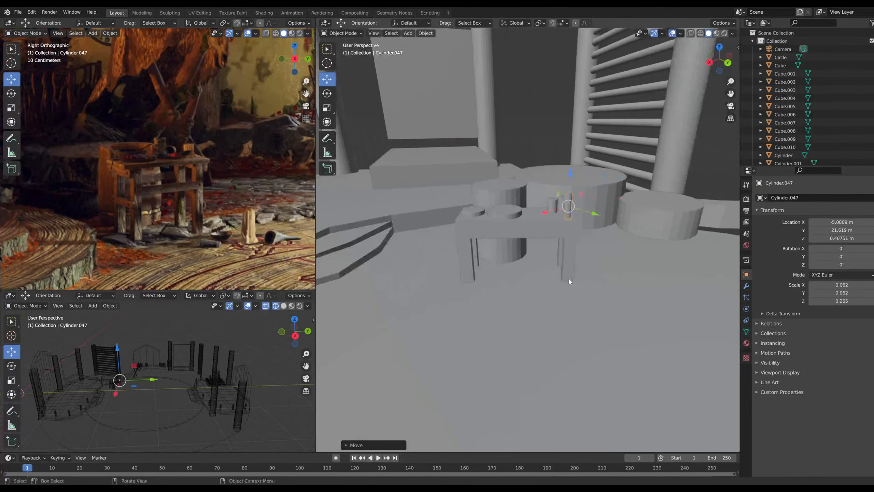
Paste a copy of the slim upright cylinder and place it on the floor beside the table's end
key("ctrl+v")
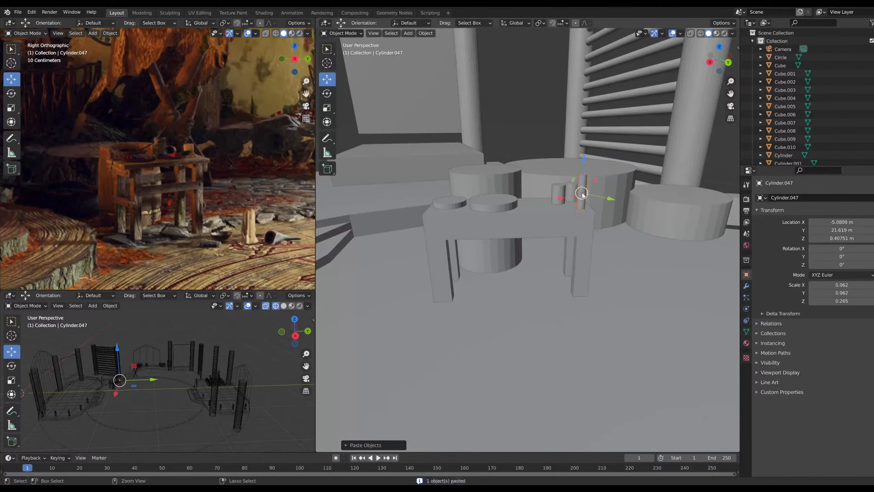
middle_click_drag(598, 226, 568, 209)
key("g")
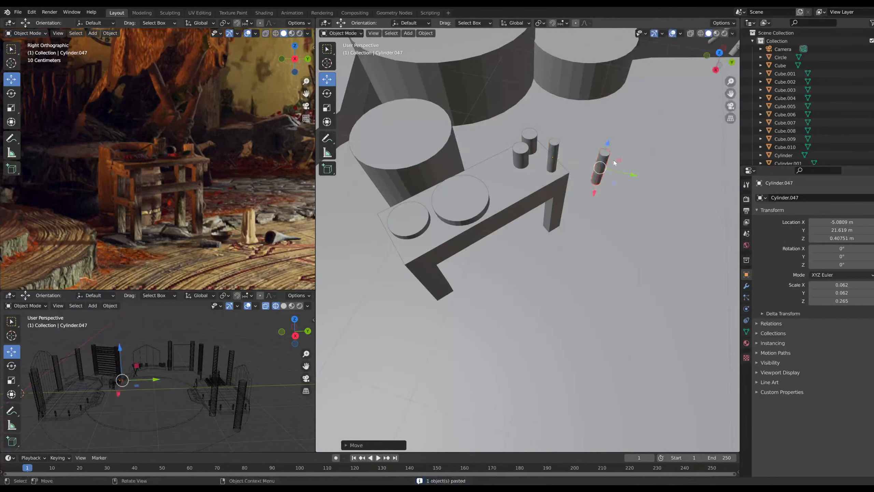
key("z")
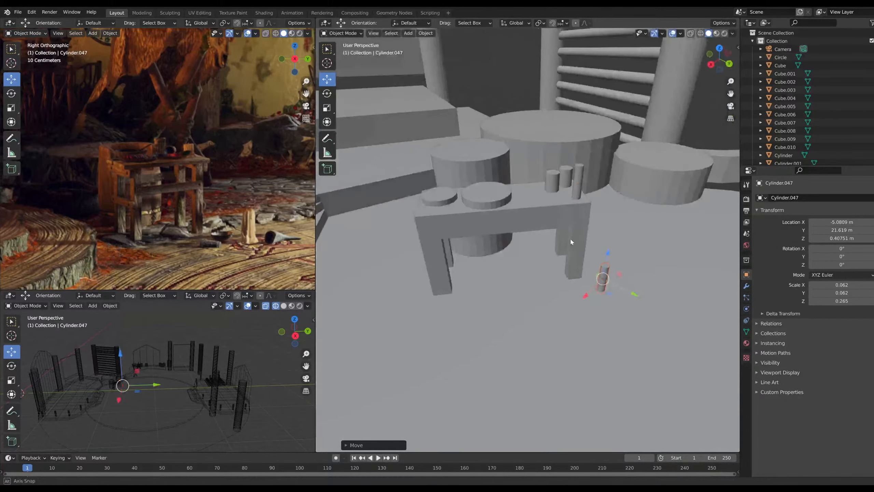
Paste another slim upright beside the floor copy and shorten it slightly along Z
key("ctrl+v")
left_click_drag(584, 296, 586, 270)
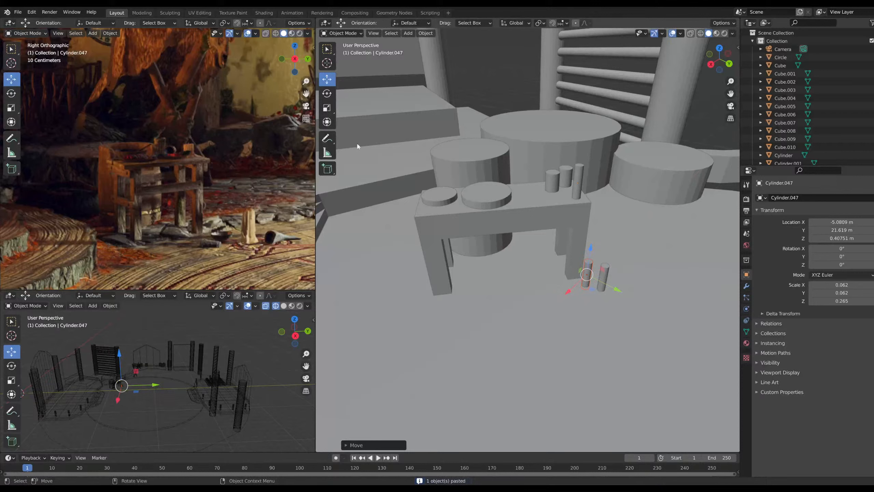
left_click(328, 108)
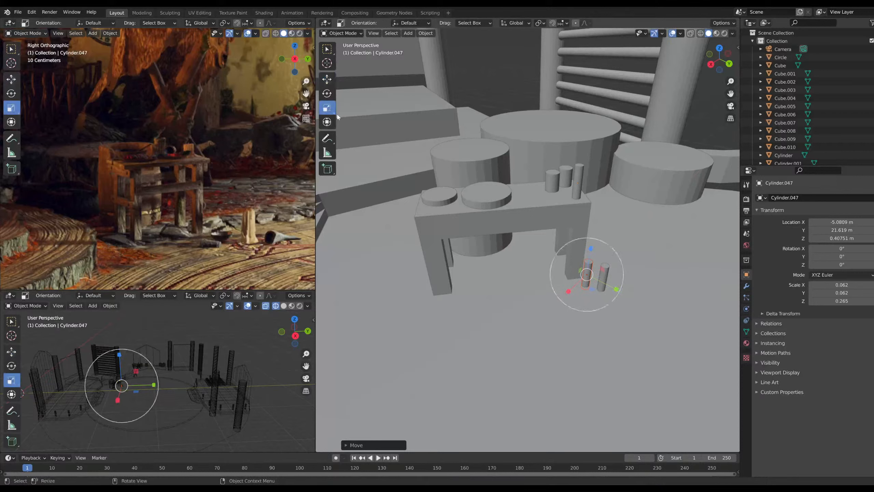
left_click_drag(591, 249, 589, 252)
left_click(327, 80)
left_click(516, 281)
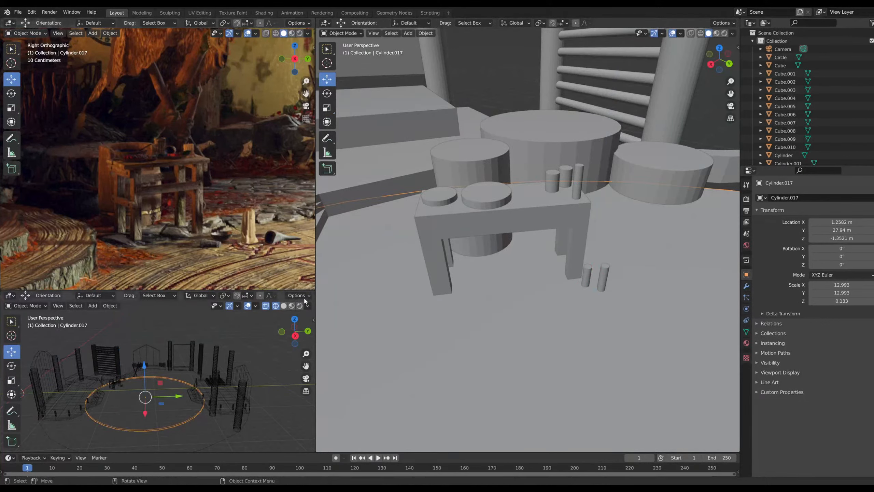
Copy the smaller flat disc from the tabletop and place the copy on the floor in front of the two uprights
scroll(305, 201, "down", 1)
scroll(252, 232, "up", 3)
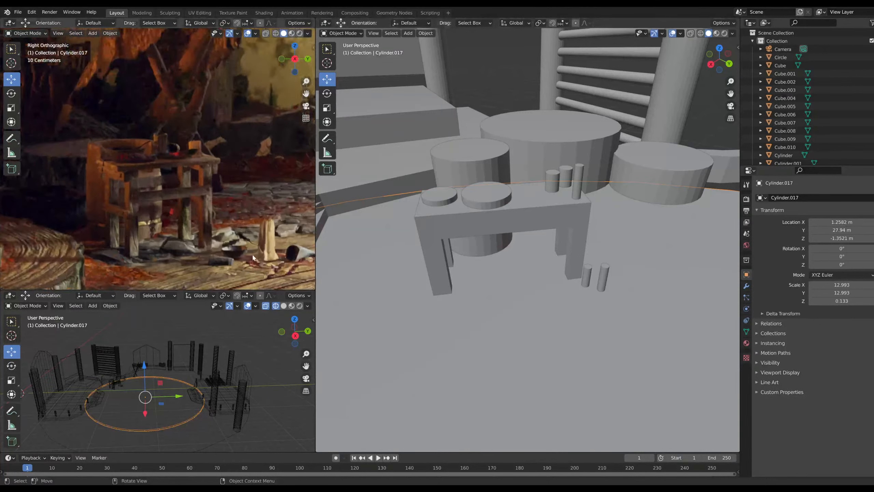
middle_click_drag(250, 229, 208, 150, "shift")
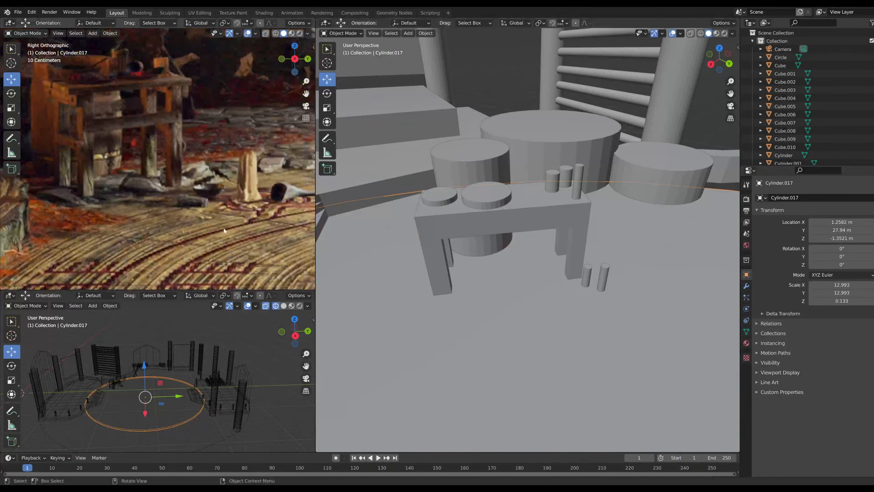
left_click(433, 199)
key("ctrl+c")
key("ctrl+v")
key("g")
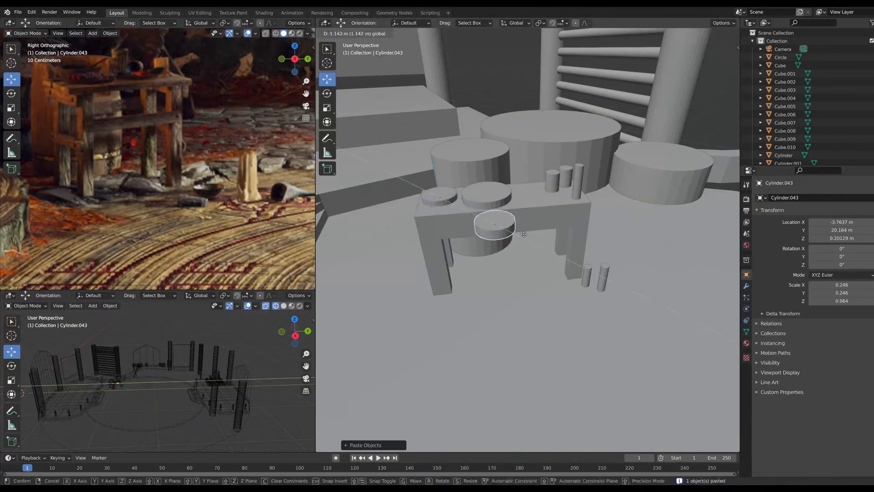
left_click_drag(523, 234, 612, 277)
left_click_drag(586, 247, 586, 330)
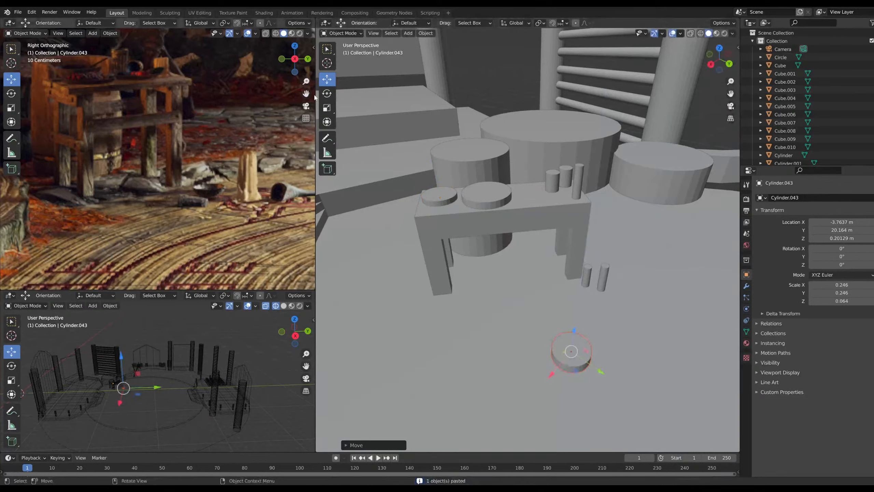
left_click_drag(550, 377, 563, 272)
Paste a copy of the shorter floor upright, tilt it over, and lay it on the floor disc
left_click(586, 276)
key("ctrl+v")
left_click(329, 93)
left_click(665, 396)
middle_click_drag(665, 396, 403, 332)
middle_click_drag(636, 351, 387, 223, "shift")
Adjust the vertical position of the two flat discs on the tabletop so they rest on its surface
left_click(421, 210)
left_click(378, 208, "shift")
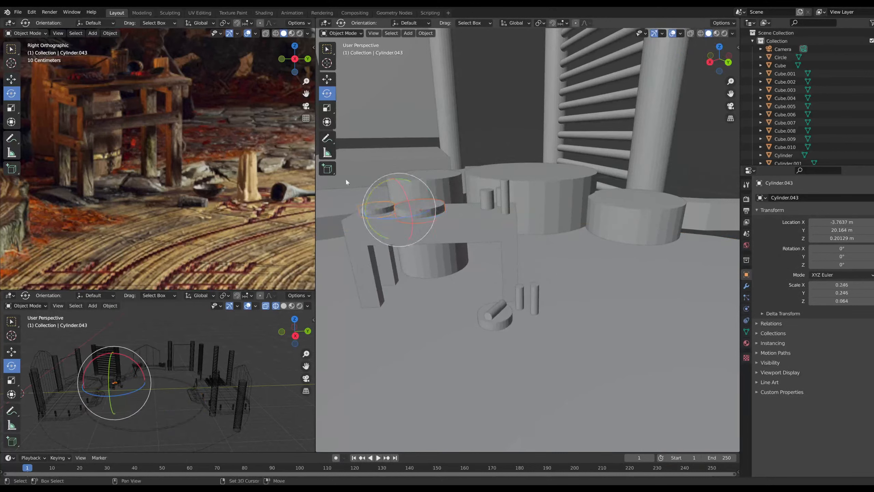
left_click(327, 79)
mouse_move(393, 174)
left_mouse_down()
mouse_move(394, 187)
mouse_move(391, 175)
left_mouse_up()
left_click(327, 108)
left_click(326, 79)
left_click(415, 303)
scroll(405, 304, "down", 3)
middle_click_drag(404, 305, 406, 224)
left_click(404, 229)
left_click_drag(401, 215, 400, 198)
left_click(566, 289)
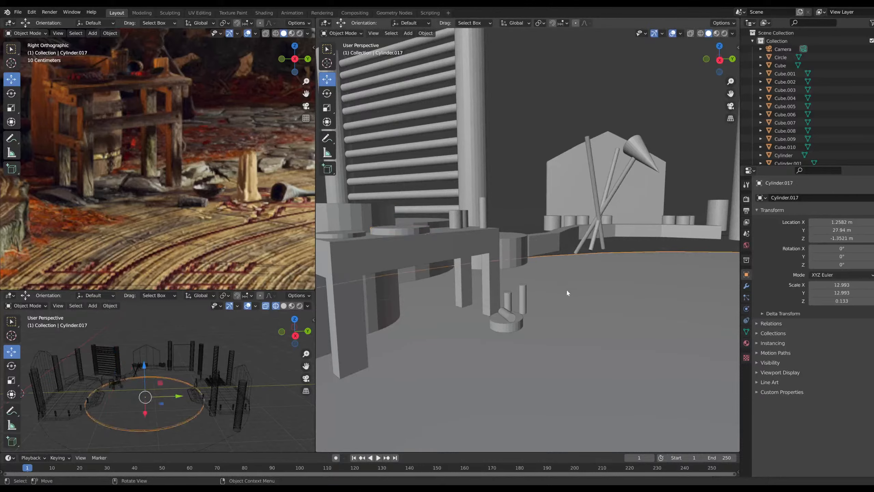
Review the whole blockout from several angles and compare it with the reference image's hearth area and overall layout
scroll(566, 289, "down", 4)
middle_click_drag(566, 288, 573, 312)
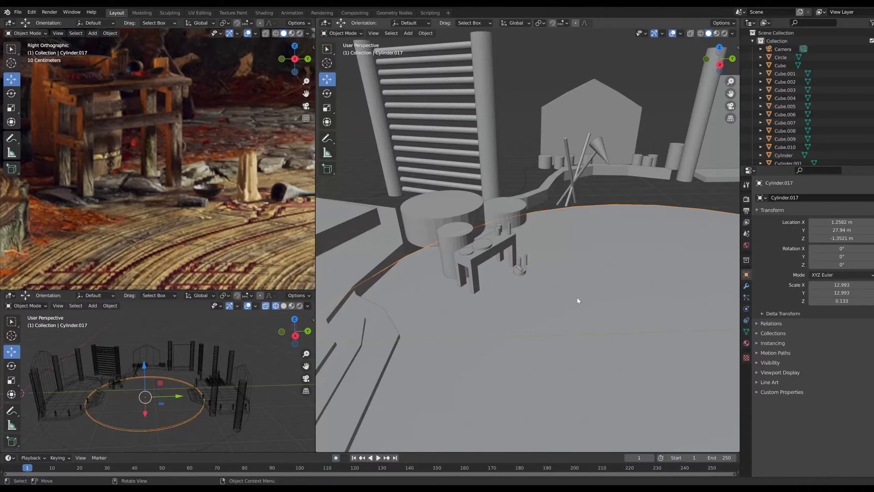
scroll(580, 290, "down", 6)
middle_click_drag(581, 286, 619, 292)
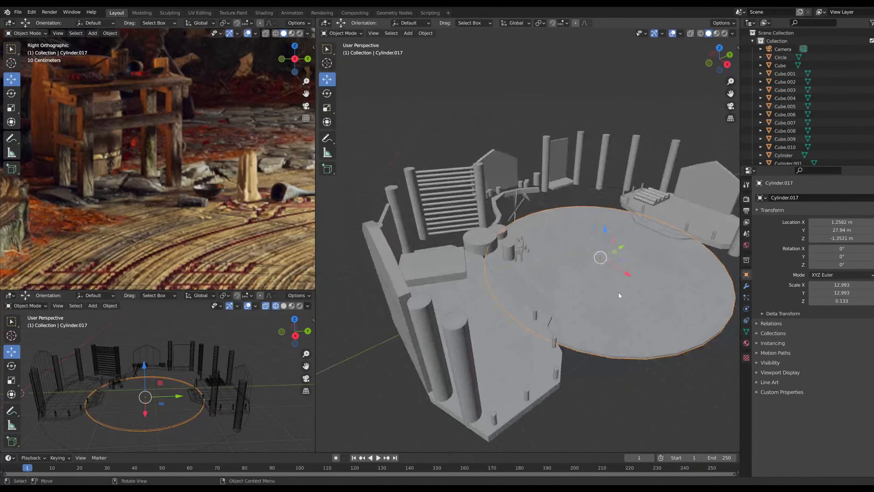
scroll(618, 290, "up", 6)
scroll(618, 289, "down", 3)
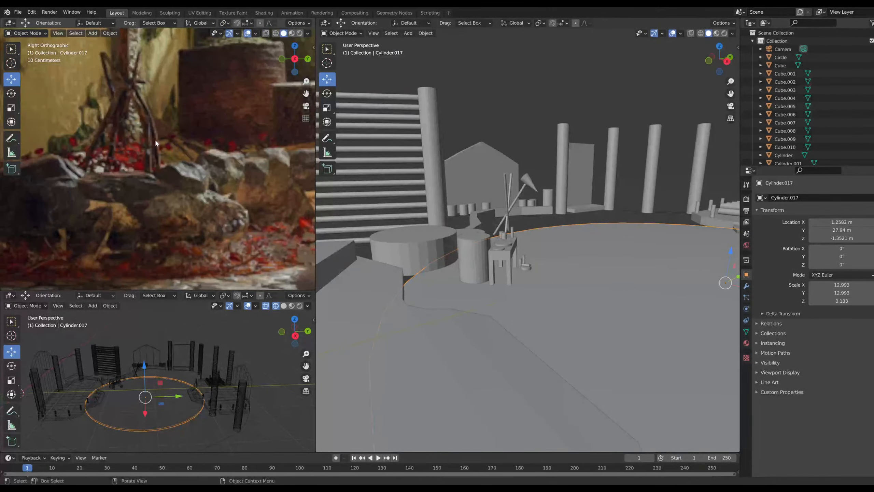
middle_click_drag(567, 194, 520, 277)
scroll(521, 276, "down", 9)
scroll(224, 259, "down", 8)
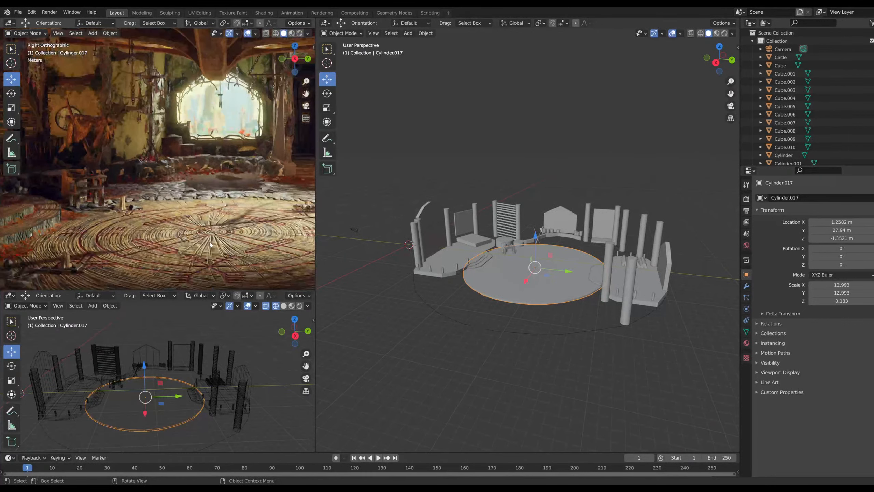
Copy the low round stump beside the workbench and place the copy at the foot of the raised platform beside the steps, matching the reference
scroll(191, 195, "up", 5)
middle_click_drag(100, 232, 252, 190, "shift")
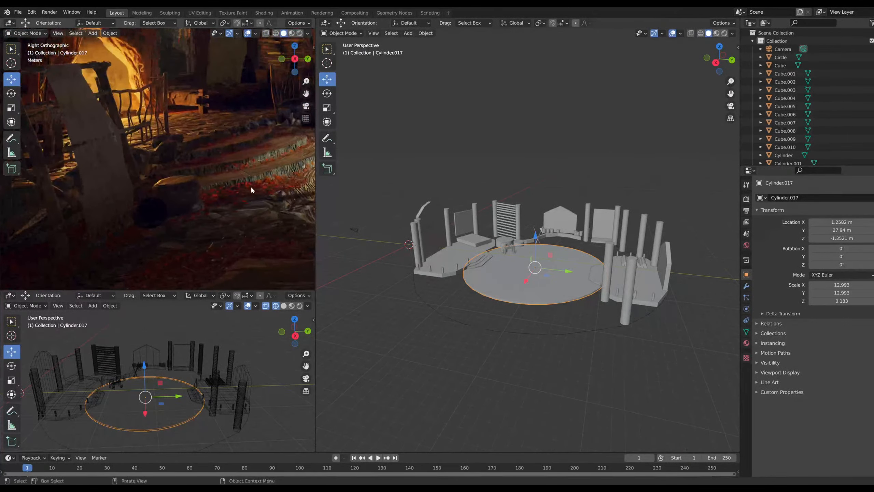
scroll(182, 197, "up", 3)
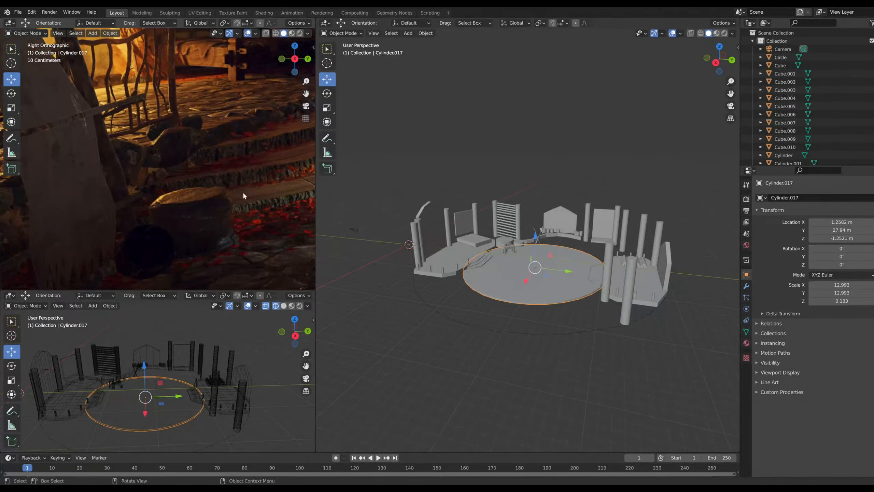
middle_click_drag(242, 192, 231, 179, "shift")
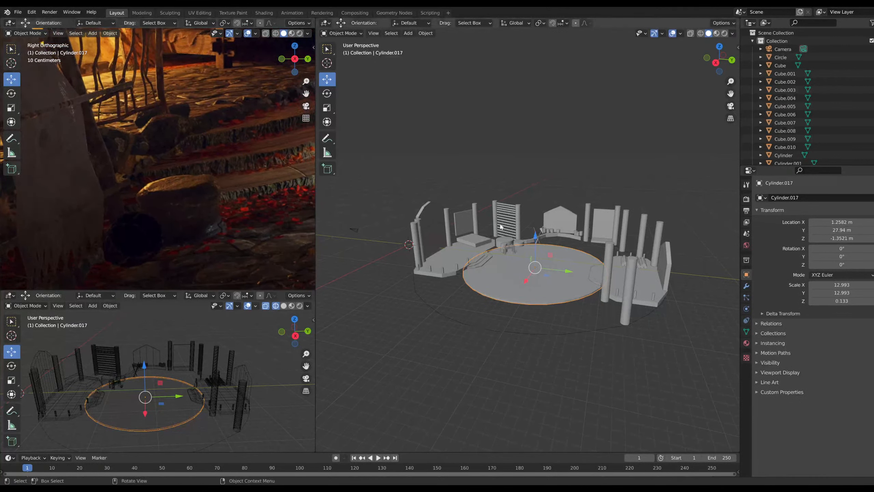
scroll(500, 226, "up", 4)
left_click(501, 243)
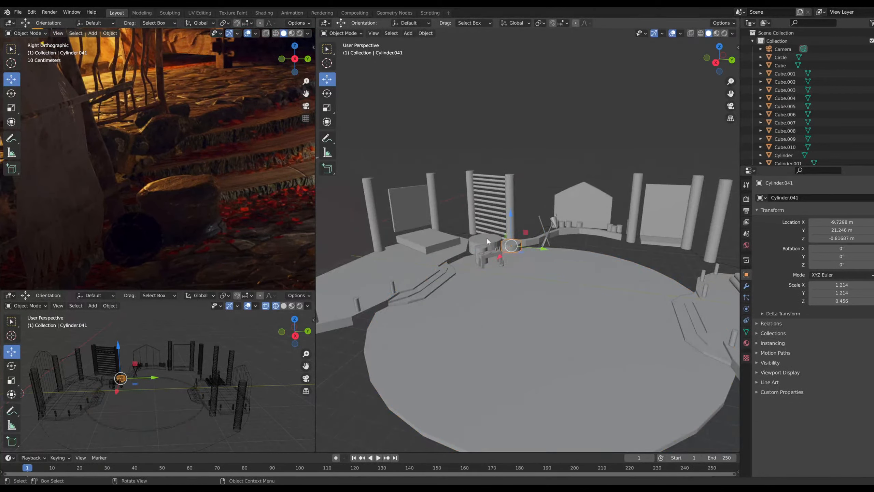
key("ctrl+c")
key("ctrl+v")
key("g")
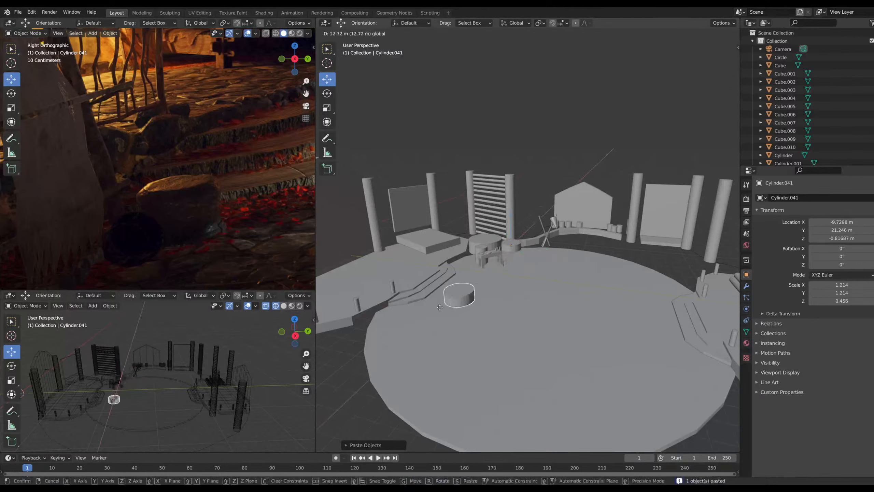
left_click(394, 343)
left_click_drag(435, 350, 363, 296)
left_click(348, 357)
middle_click_drag(350, 345, 378, 344)
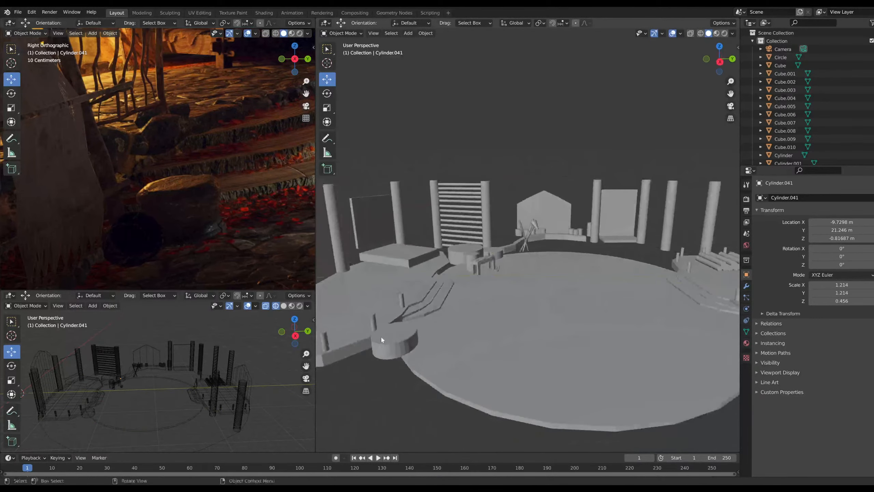
Compare the reference's hanging cloth frame and surrounding layout with the far side of the blockout
scroll(209, 243, "down", 3)
middle_click_drag(154, 202, 259, 237, "shift")
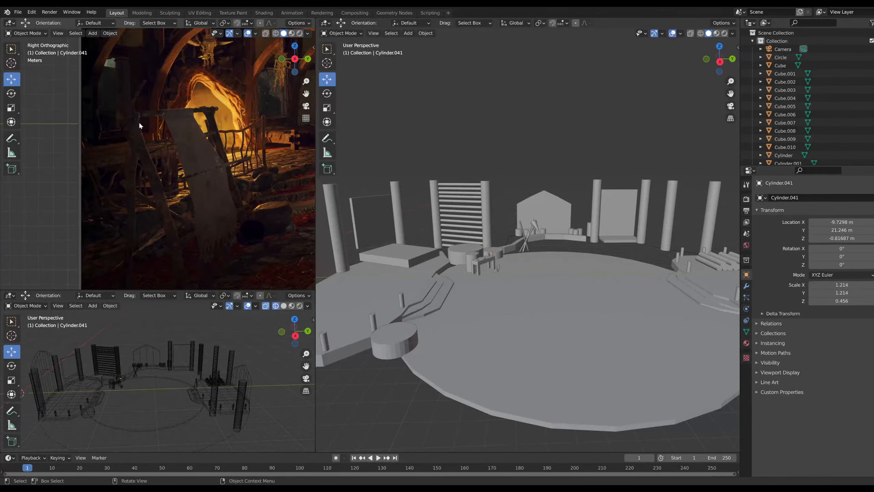
scroll(527, 286, "down", 5)
middle_click_drag(528, 285, 462, 304)
scroll(406, 281, "up", 3)
scroll(412, 283, "up", 1)
scroll(412, 282, "down", 2)
scroll(581, 301, "up", 3)
scroll(254, 157, "down", 5)
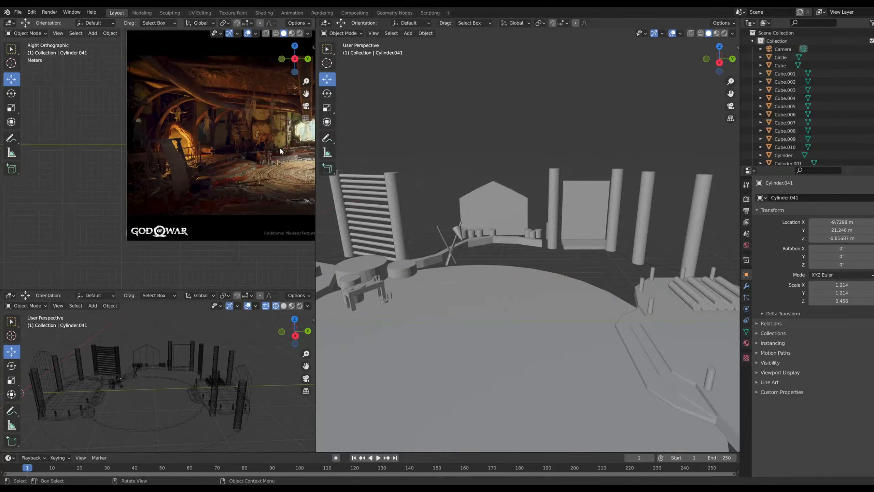
Examine the reference's window wall, hanging cage, dried herb bundles and curved ceiling beams for missing elements
scroll(270, 152, "up", 10)
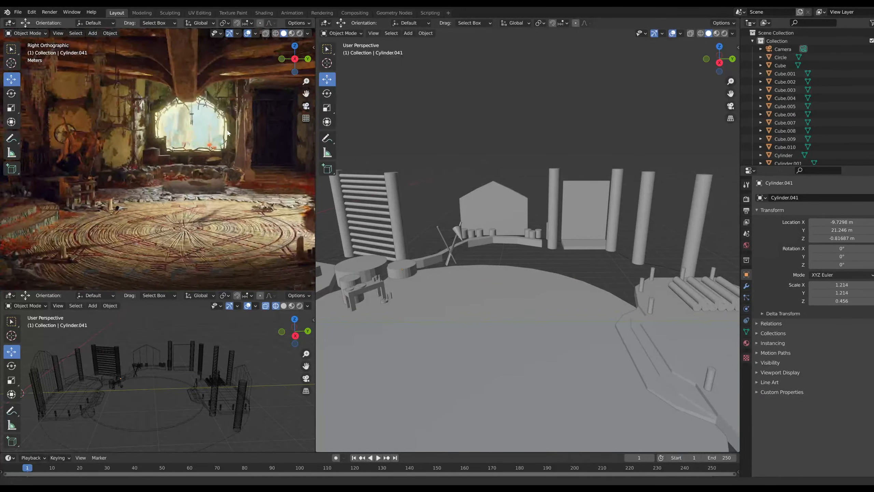
middle_click_drag(205, 139, 228, 126, "shift")
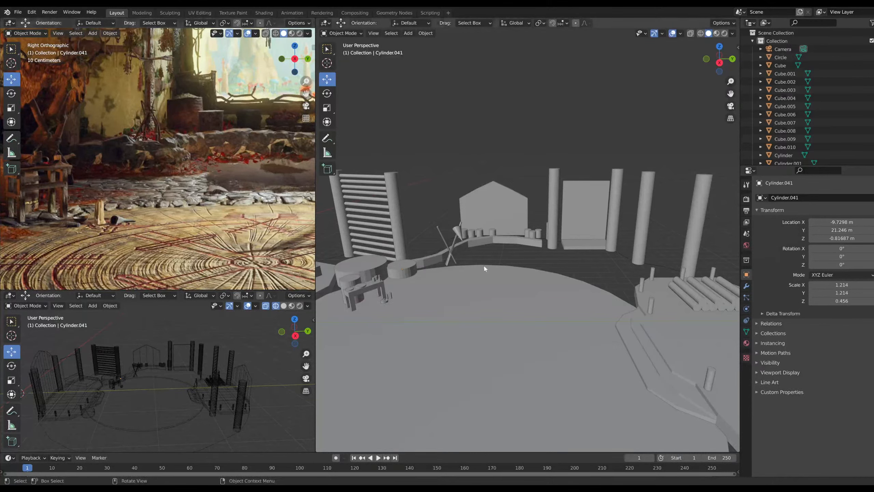
scroll(160, 165, "down", 4)
middle_click_drag(160, 165, 181, 240, "shift")
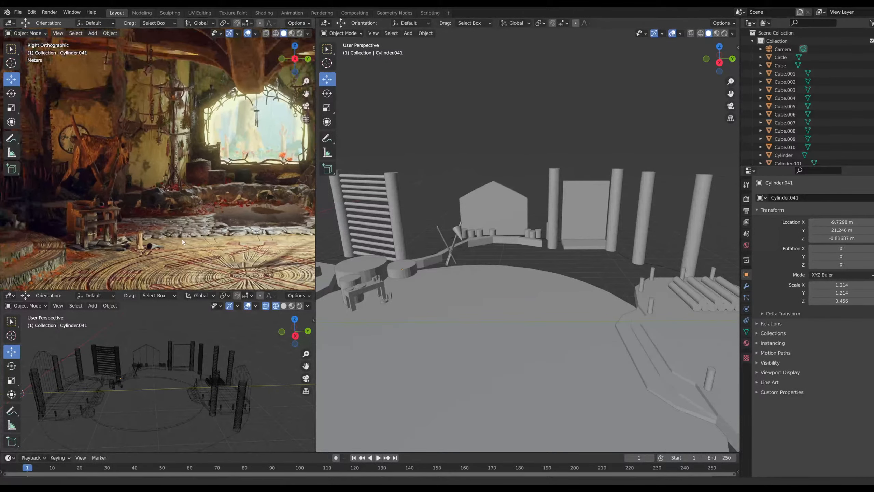
scroll(144, 112, "up", 6)
middle_click_drag(144, 107, 160, 191, "shift")
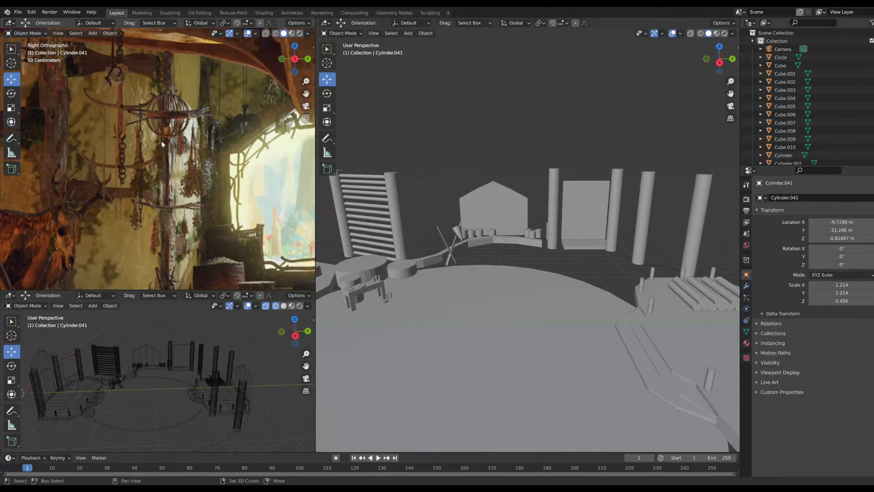
scroll(126, 112, "down", 2)
middle_click_drag(126, 112, 247, 140, "shift")
middle_click_drag(96, 141, 225, 161, "shift")
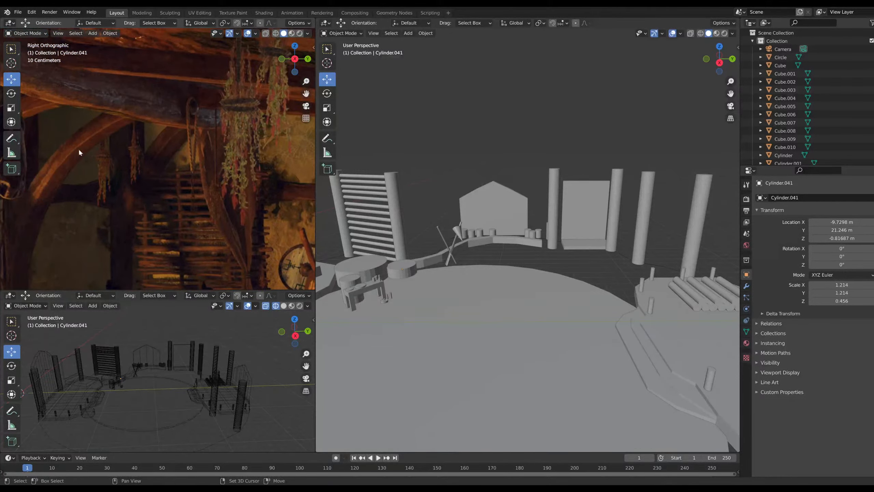
middle_click_drag(79, 150, 237, 163, "shift")
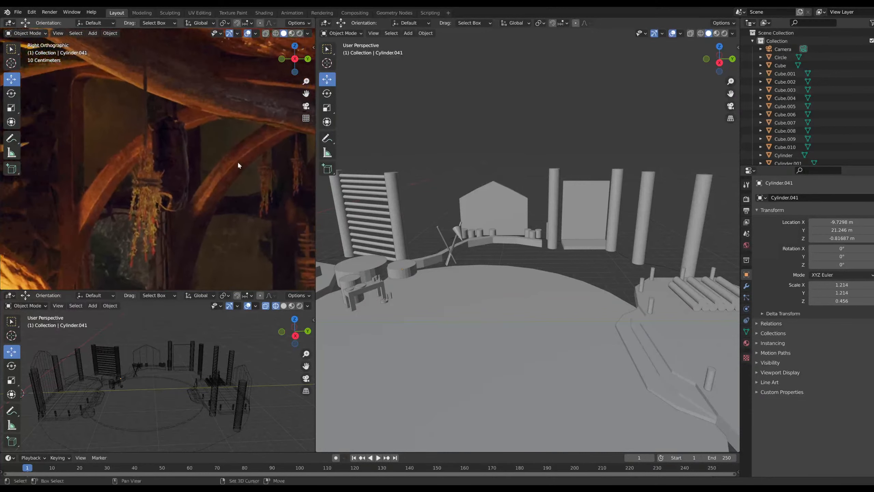
middle_click_drag(185, 140, 253, 202, "shift")
middle_click_drag(147, 108, 205, 165, "shift")
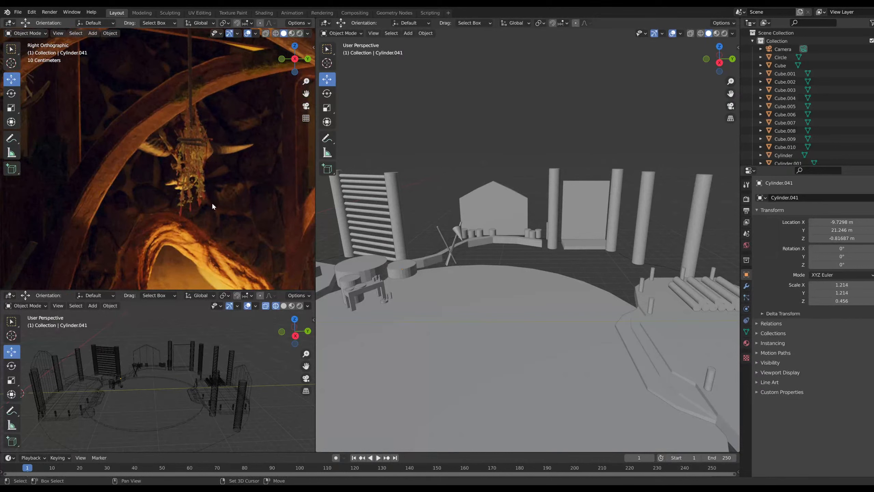
Restore the reference's right orthographic view and examine the curved wooden arches near the image's dark outer edge
middle_click_drag(233, 225, 148, 170)
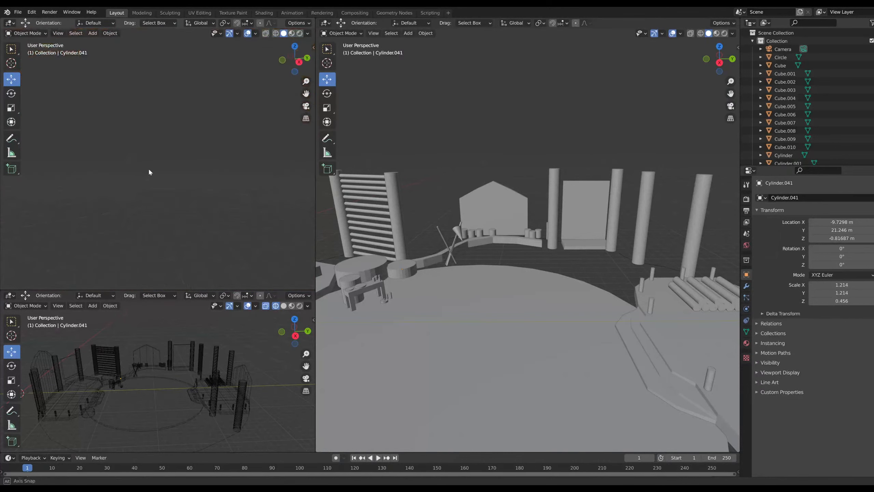
left_click(300, 62)
scroll(166, 152, "down", 4)
middle_click_drag(112, 161, 214, 151, "shift")
scroll(145, 150, "up", 4)
scroll(144, 172, "up", 4)
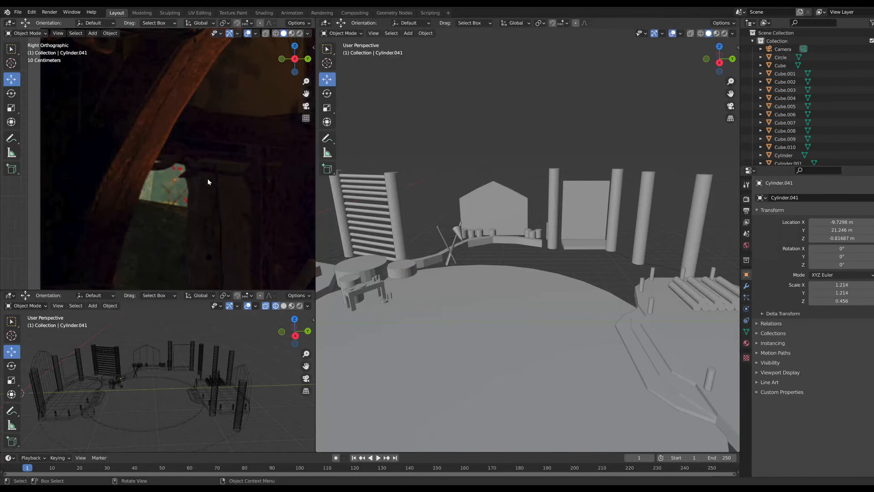
scroll(208, 181, "down", 4)
scroll(198, 142, "up", 5)
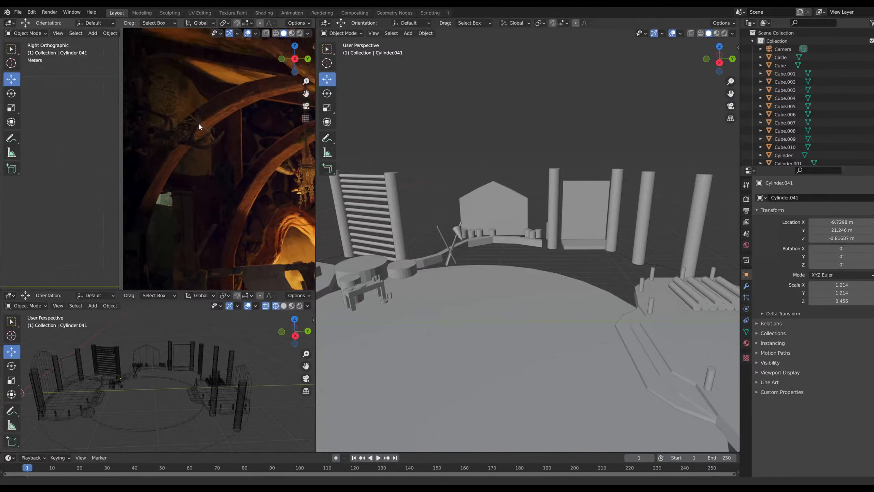
scroll(222, 209, "down", 2)
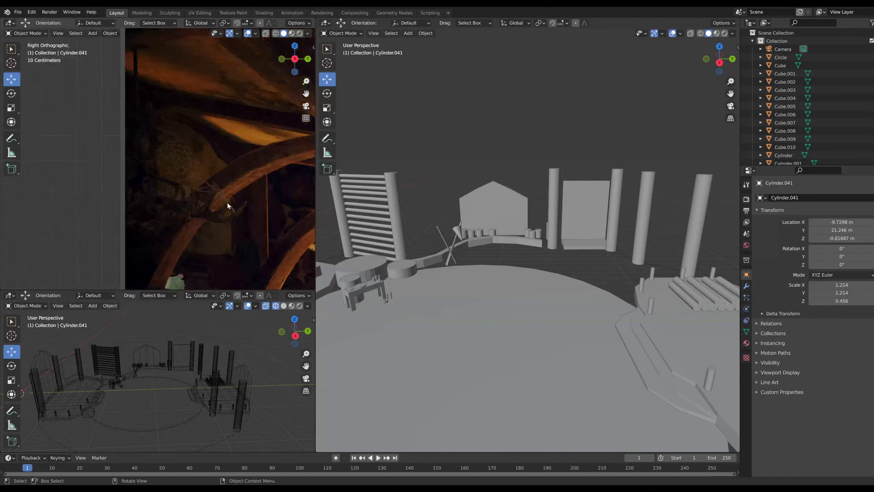
Examine the reference's outer edges, curved steps and circular patterned floor for small props missing from the blockout
scroll(183, 207, "down", 5)
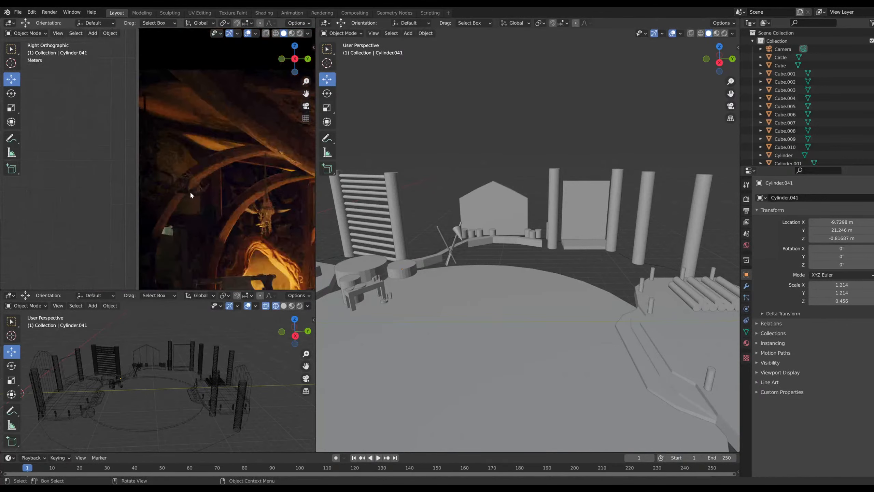
middle_click_drag(157, 116, 136, 83, "shift")
scroll(175, 166, "up", 4)
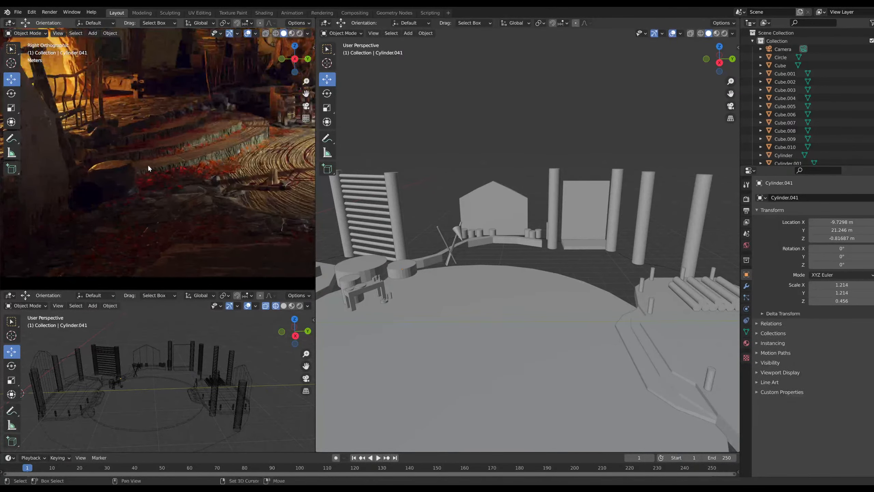
middle_click_drag(148, 166, 191, 147, "shift")
middle_click_drag(245, 139, 97, 151, "shift")
scroll(369, 295, "down", 3)
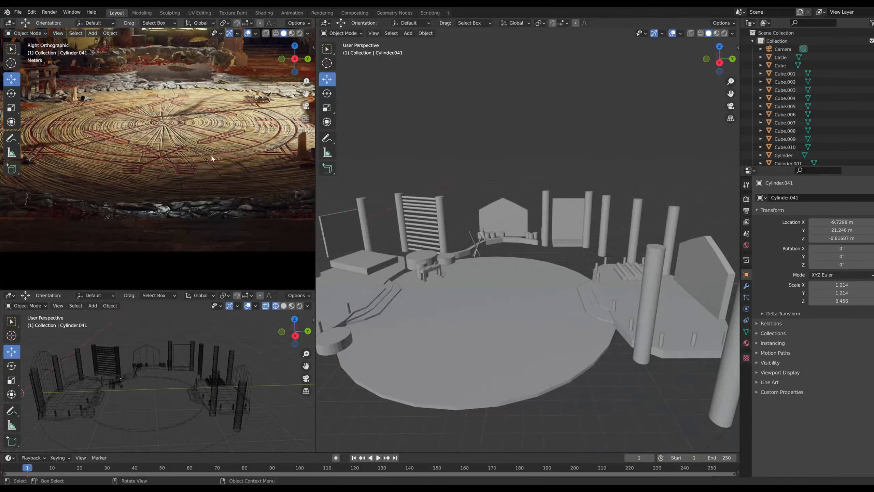
scroll(430, 291, "up", 5)
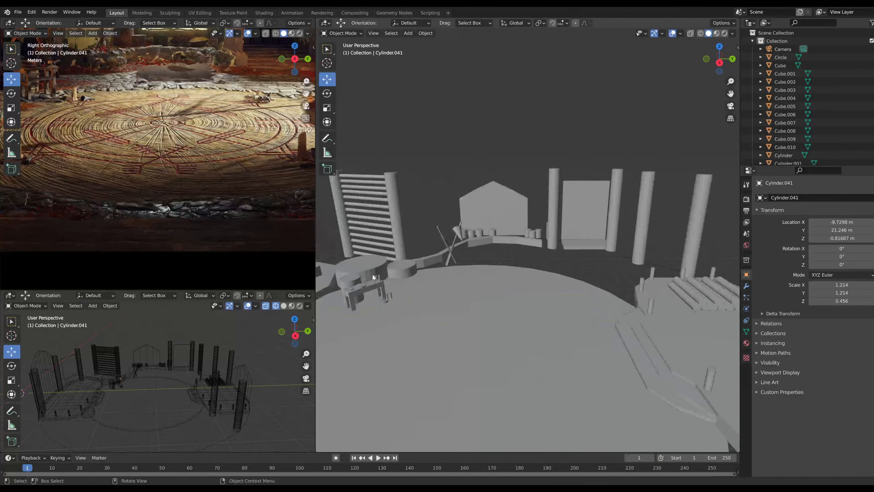
scroll(113, 200, "up", 5)
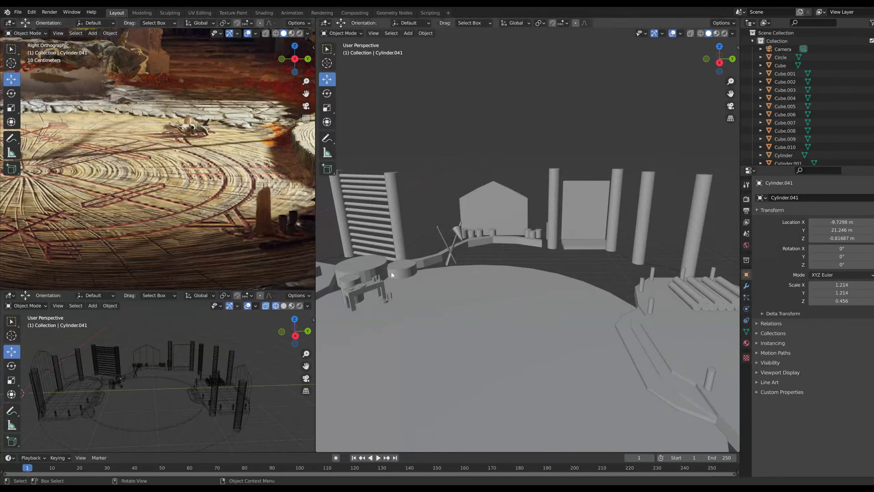
Copy the thin upright cylinder beside the workbench and place the copy on the round floor near its far edge
left_click(390, 296)
scroll(402, 294, "up", 3)
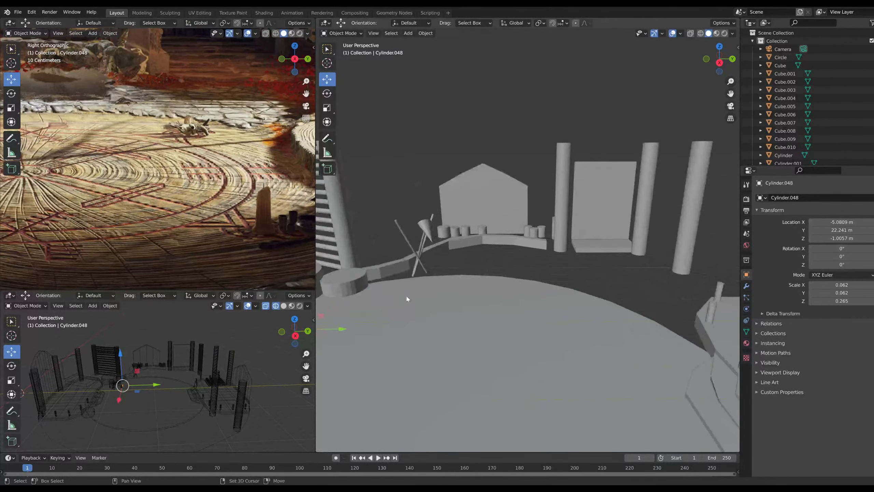
key("ctrl+v")
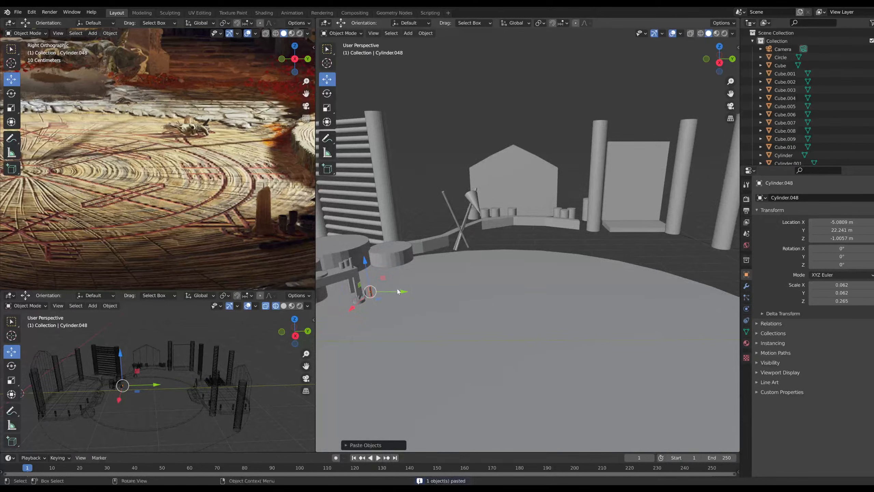
key("g")
left_click(597, 310)
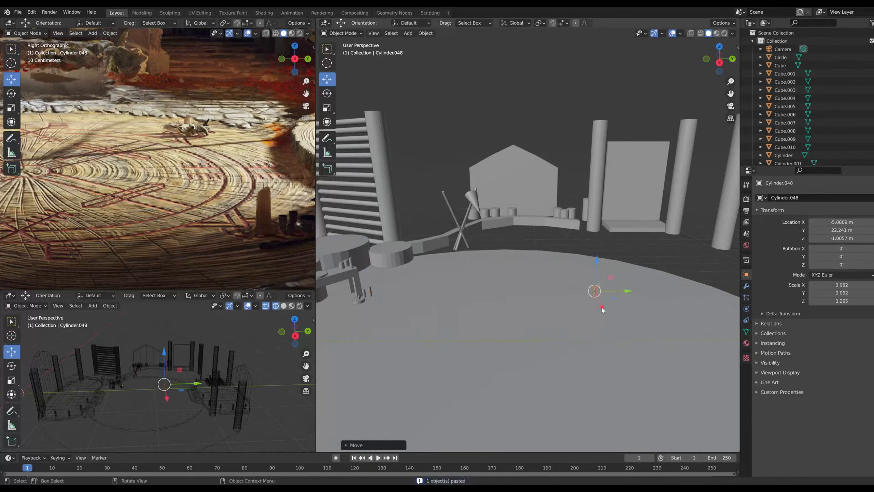
left_click_drag(602, 308, 630, 282)
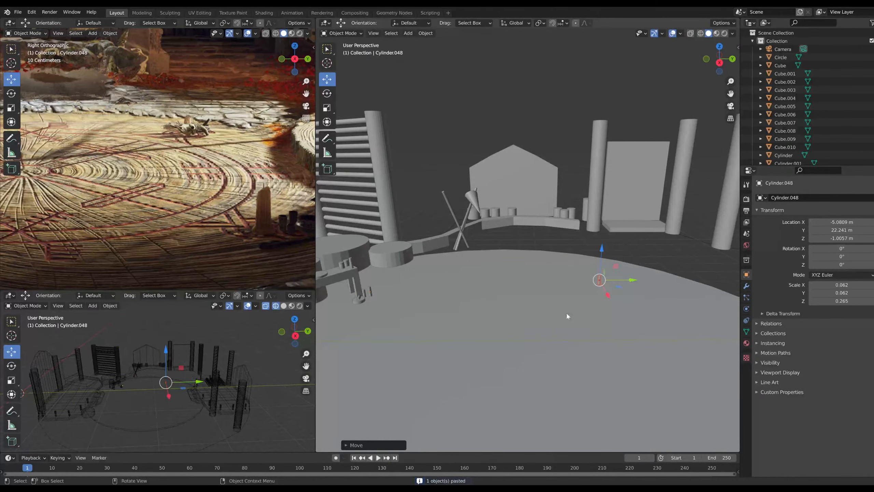
Duplicate the thin cylinder on the round floor and place the copy near the floor's front edge on the log-pile platform's side
middle_click_drag(568, 316, 601, 311)
key("ctrl+c")
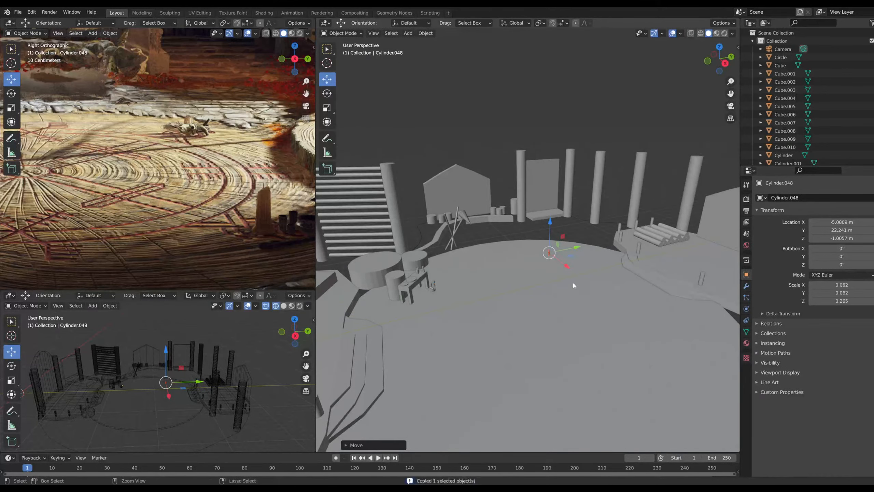
key("ctrl+v")
left_click_drag(566, 266, 714, 388)
middle_click_drag(674, 370, 497, 310, "shift")
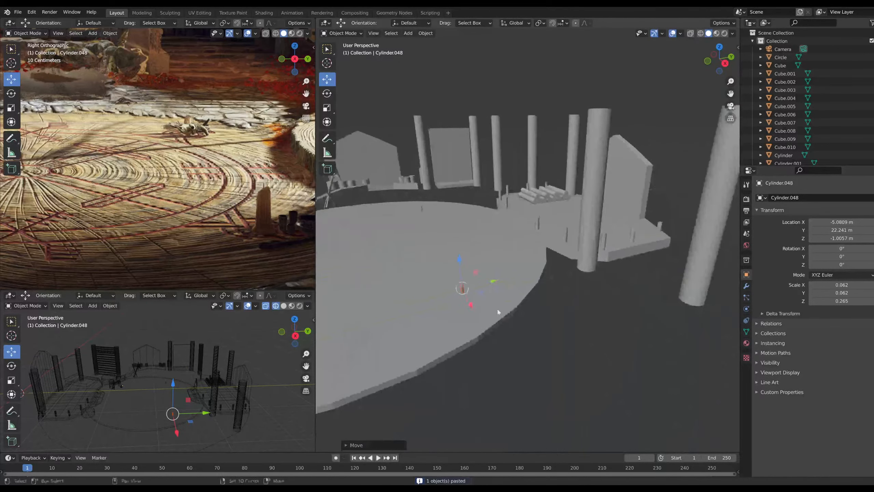
key("g")
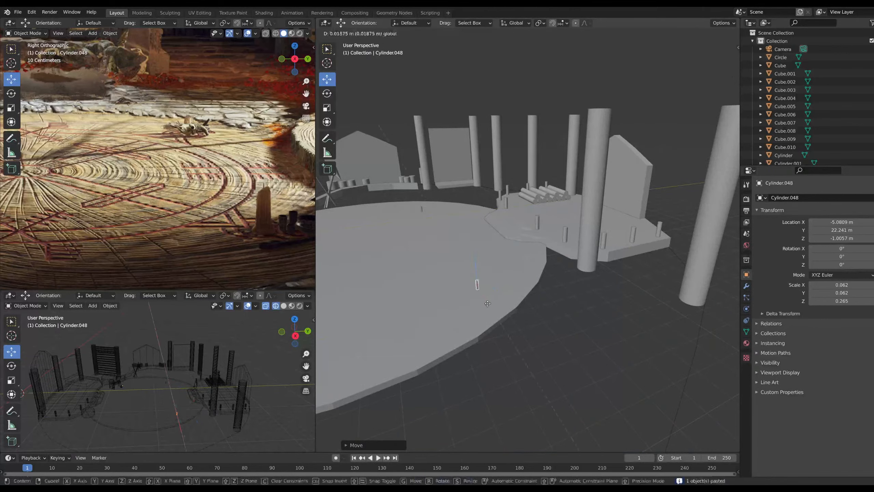
left_click(487, 303)
Copy the small flat disc from the workbench across to the log-pile side and lower the copy toward the round floor
middle_click_drag(422, 284, 497, 280)
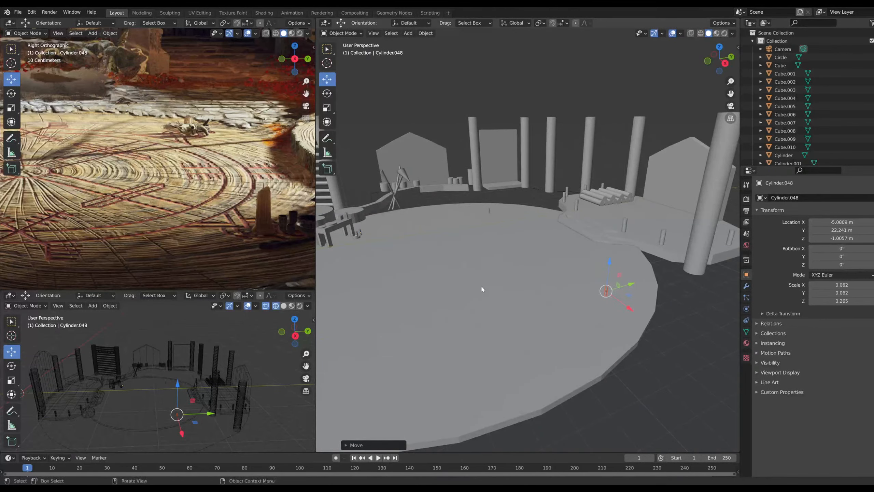
scroll(229, 228, "down", 4)
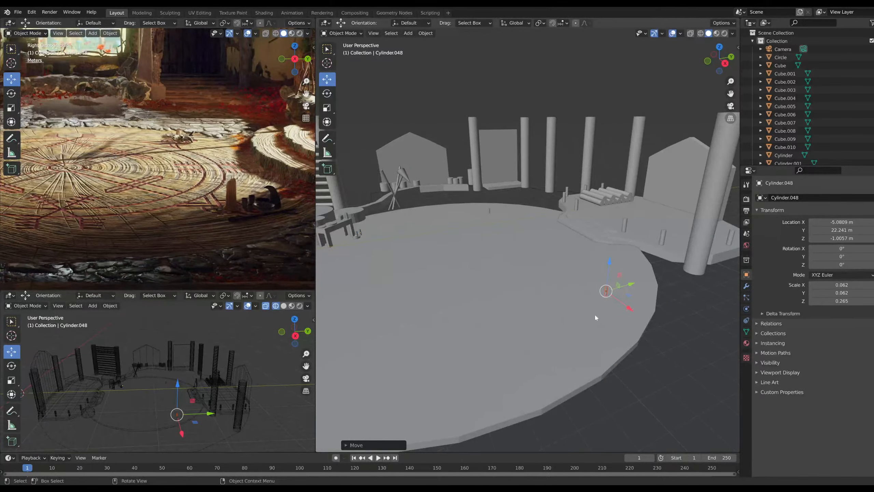
key("ctrl+v")
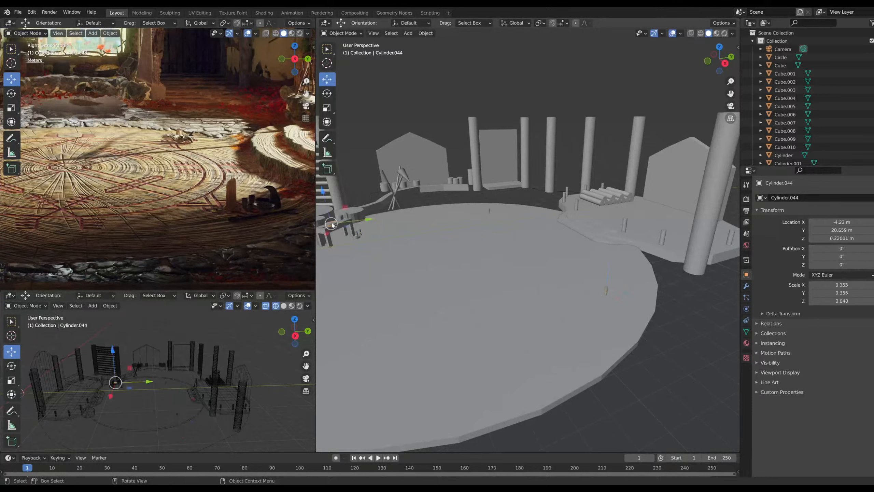
left_click_drag(368, 222, 597, 240)
left_click_drag(553, 166, 551, 203)
scroll(565, 228, "up", 8)
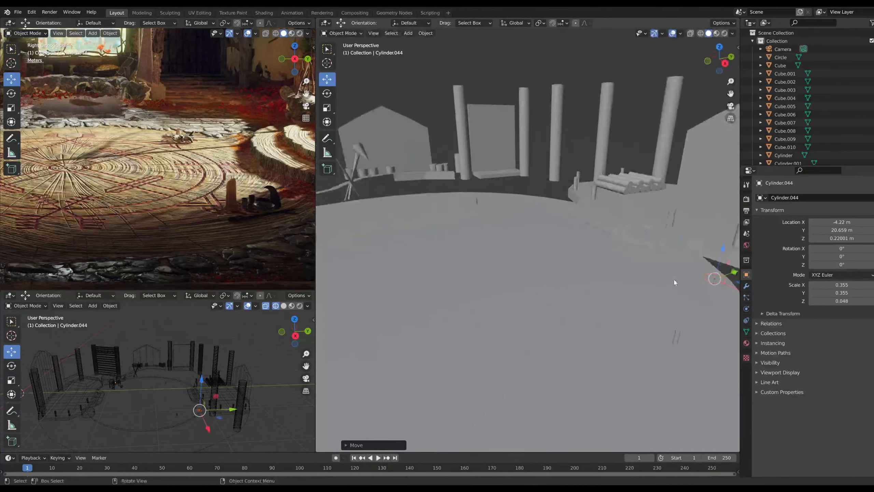
Position the disc copy on the round floor directly beside the thin upright cylinder near the front edge
left_click_drag(578, 212, 449, 246)
scroll(420, 260, "up", 2)
middle_click_drag(400, 268, 602, 240, "shift")
left_click_drag(623, 237, 699, 335)
middle_click_drag(708, 341, 537, 337, "shift")
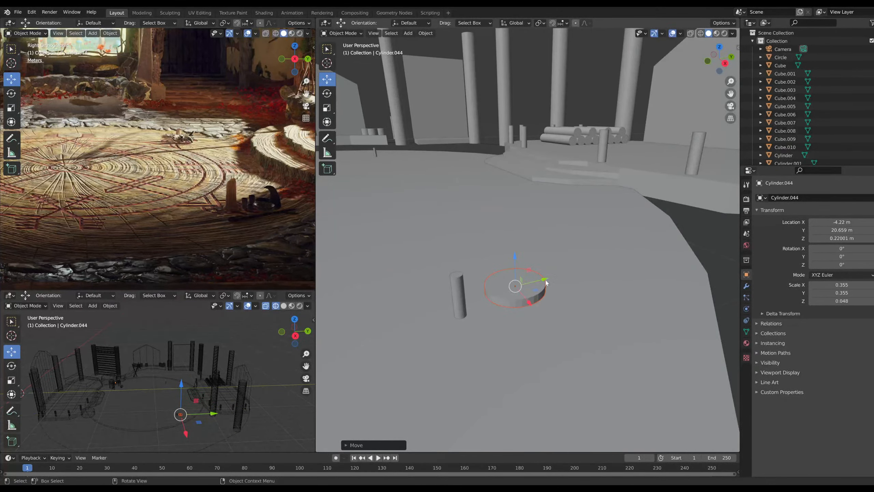
left_click_drag(546, 282, 487, 273)
Duplicate the thin cylinder and disc together and place the pair across the round floor, near the low round stump by the steps
scroll(394, 310, "down", 7)
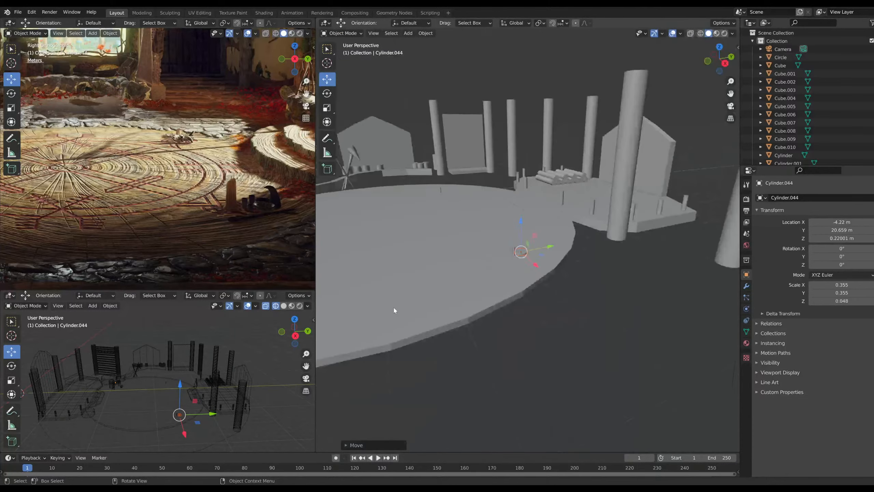
middle_click_drag(380, 310, 505, 341, "shift")
left_click(549, 270)
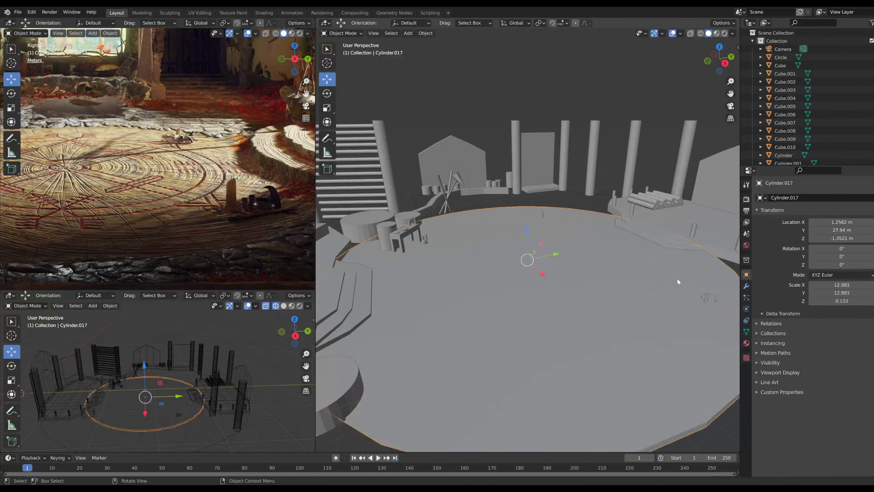
left_click(709, 298)
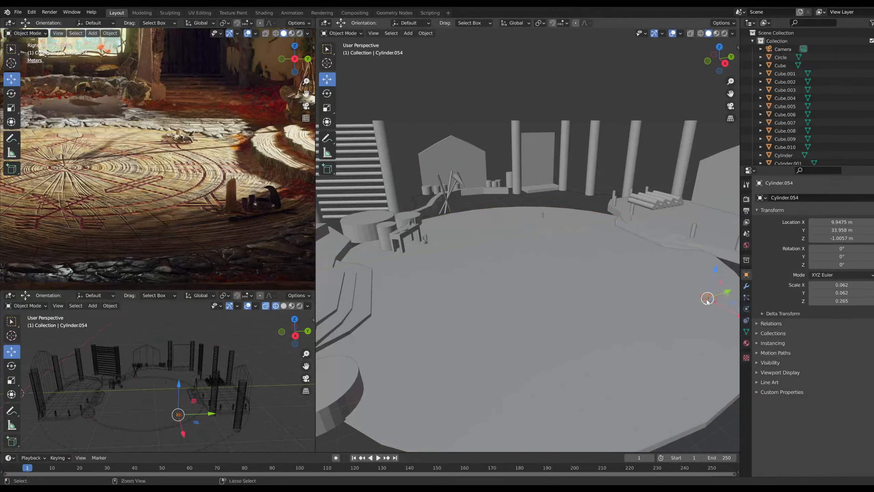
key("ctrl+c")
key("ctrl+v")
key("g")
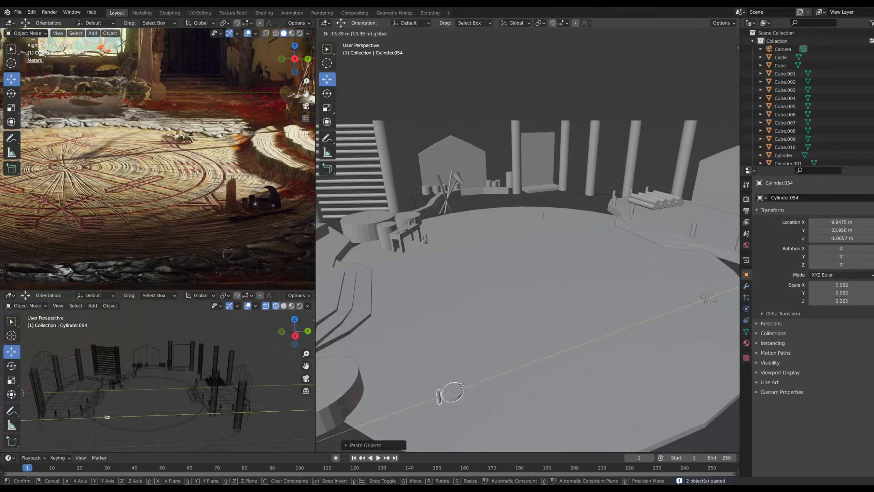
left_click(454, 383)
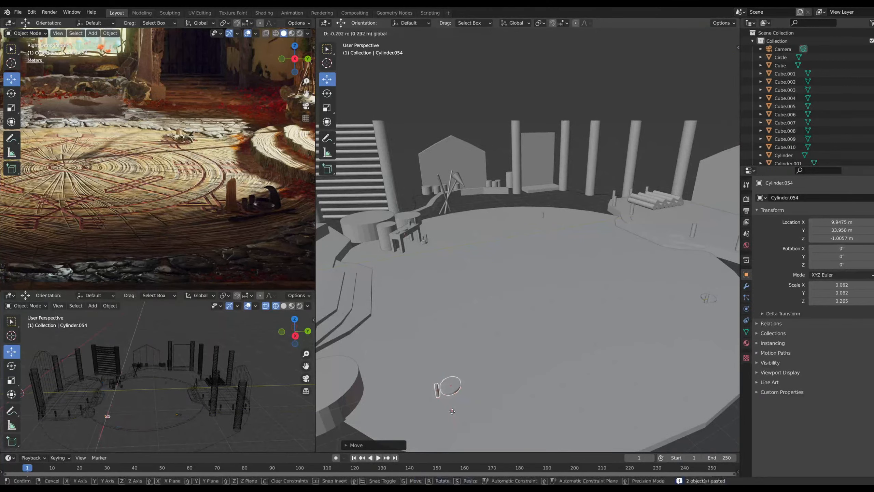
Frame the round floor and check the placement of the cylinder-and-disc pairs around it
left_click(506, 385)
key("KP_Decimal")
middle_click_drag(510, 387, 493, 415)
scroll(656, 240, "up", 5)
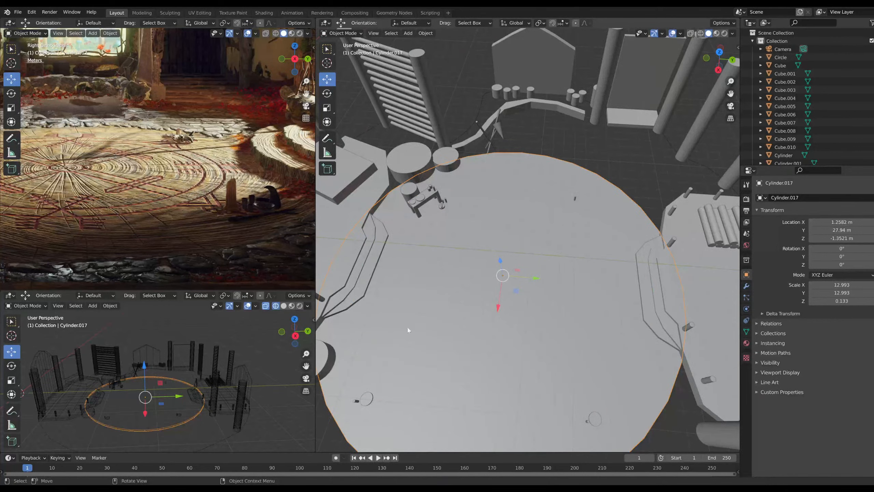
middle_click_drag(413, 220, 557, 288)
scroll(519, 293, "down", 3)
scroll(527, 301, "up", 3)
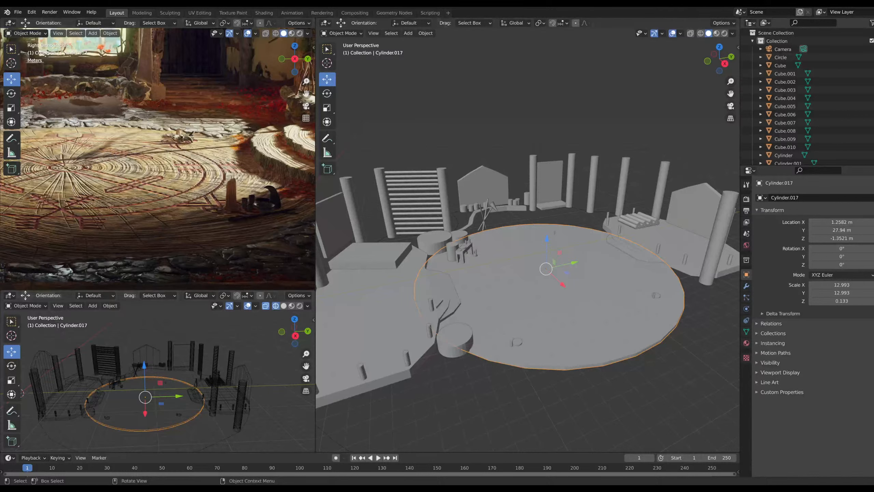
Compare the overall blockout, including the workbench, raised platforms and back wall, with the complete reference image
scroll(527, 264, "down", 5)
middle_click_drag(528, 264, 529, 304)
scroll(528, 306, "up", 6)
scroll(528, 306, "down", 4)
scroll(554, 313, "up", 3)
scroll(592, 309, "down", 4)
scroll(540, 304, "up", 3)
scroll(541, 304, "down", 3)
scroll(251, 157, "down", 4)
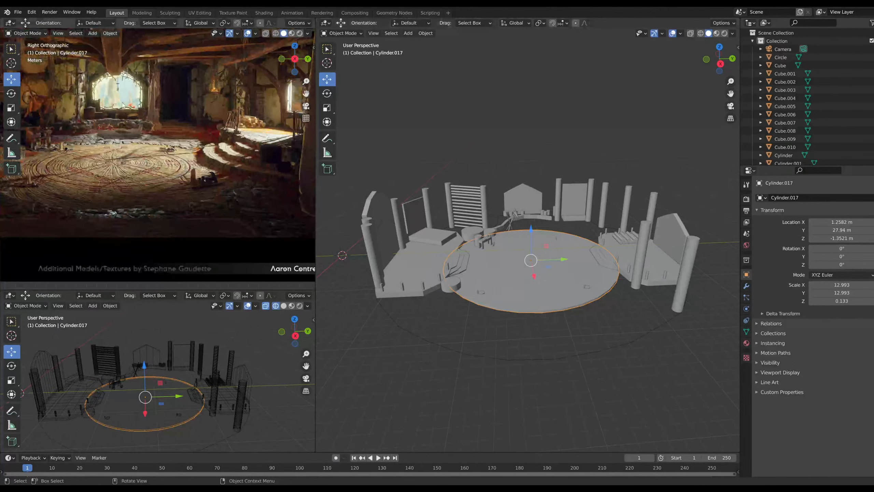
scroll(434, 262, "up", 8)
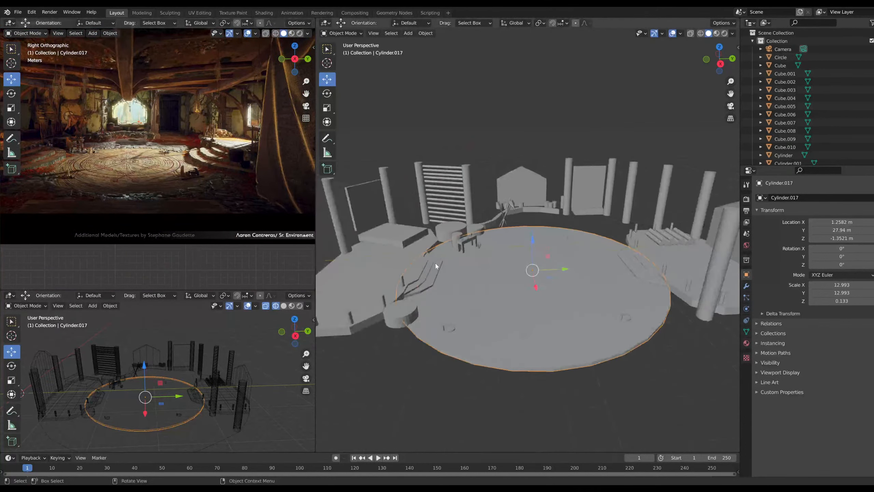
middle_click_drag(476, 271, 561, 263)
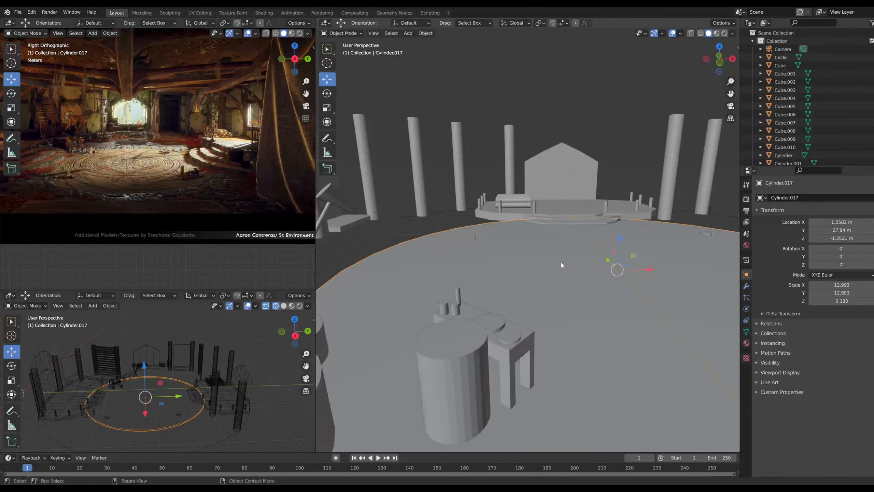
scroll(561, 265, "down", 1)
scroll(220, 194, "up", 4)
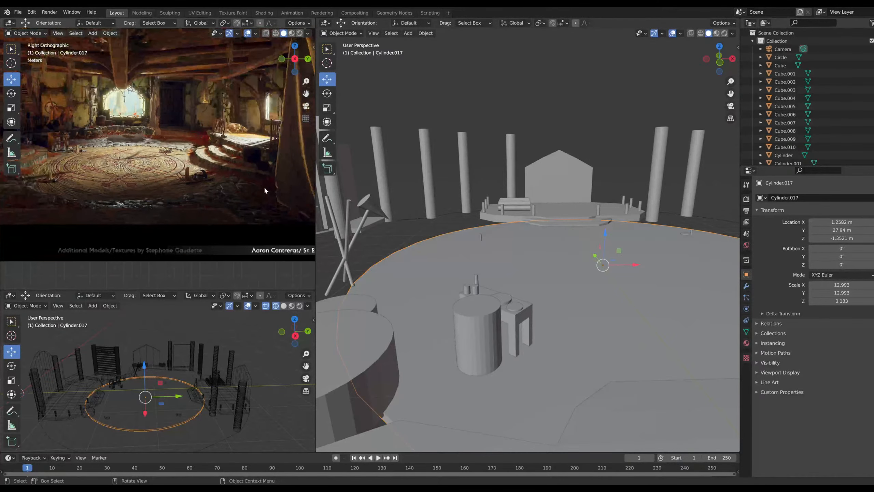
middle_click_drag(617, 285, 524, 298)
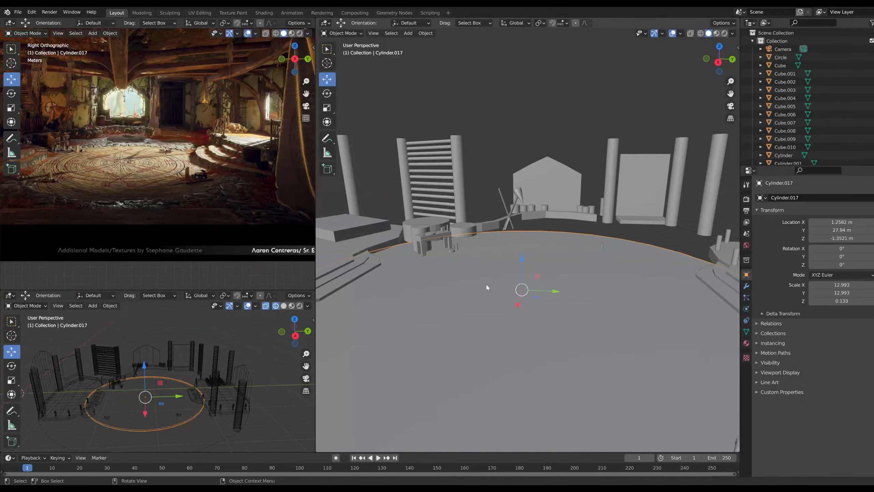